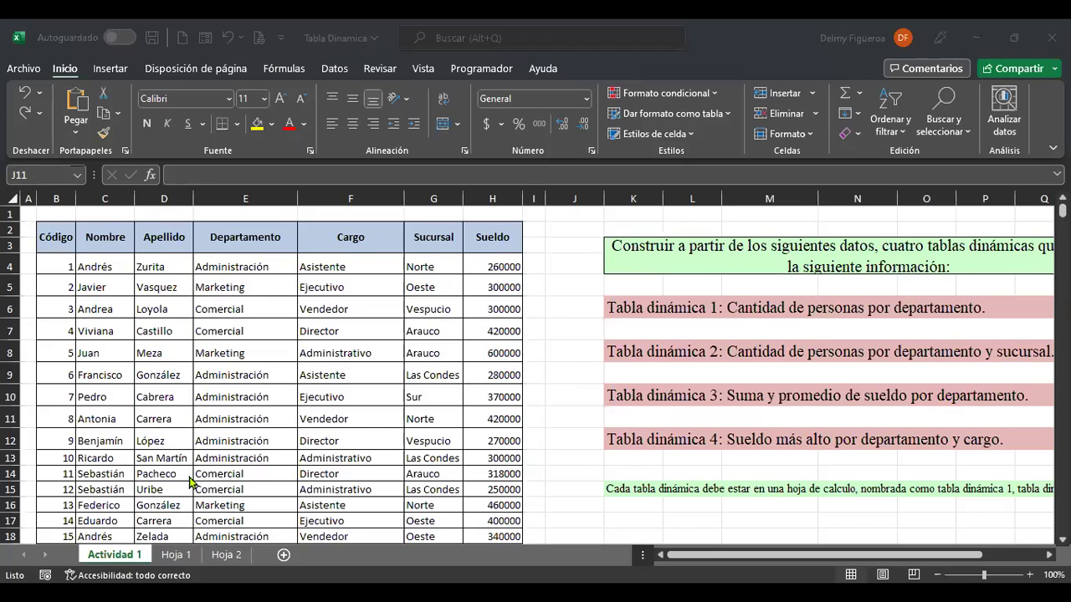
Review the employee data and the four pivot table assignments on the Actividad 1 sheet.
left_click(176, 556)
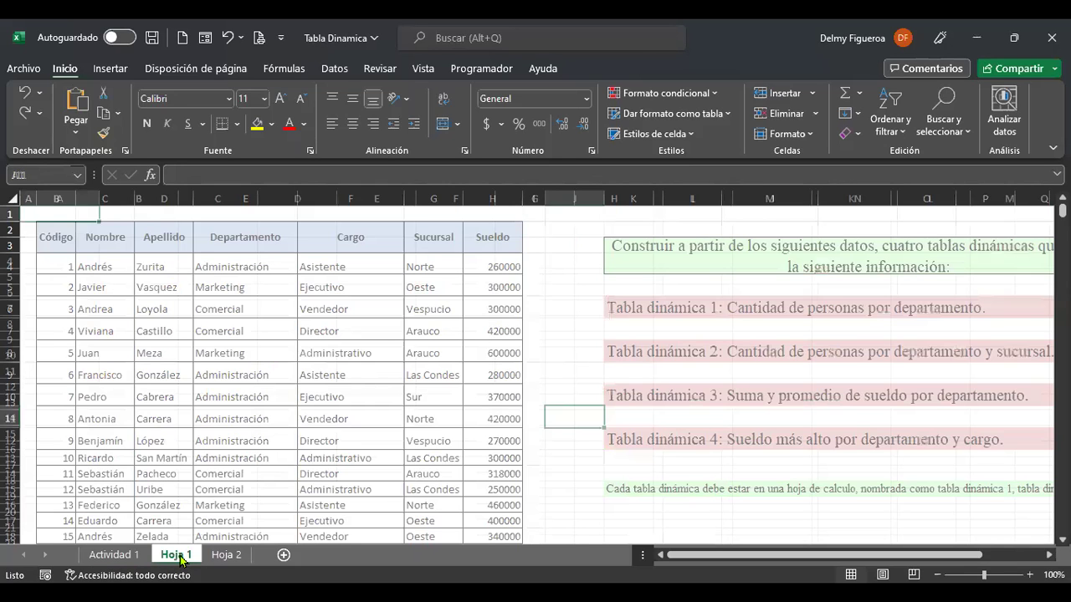
left_click(129, 555)
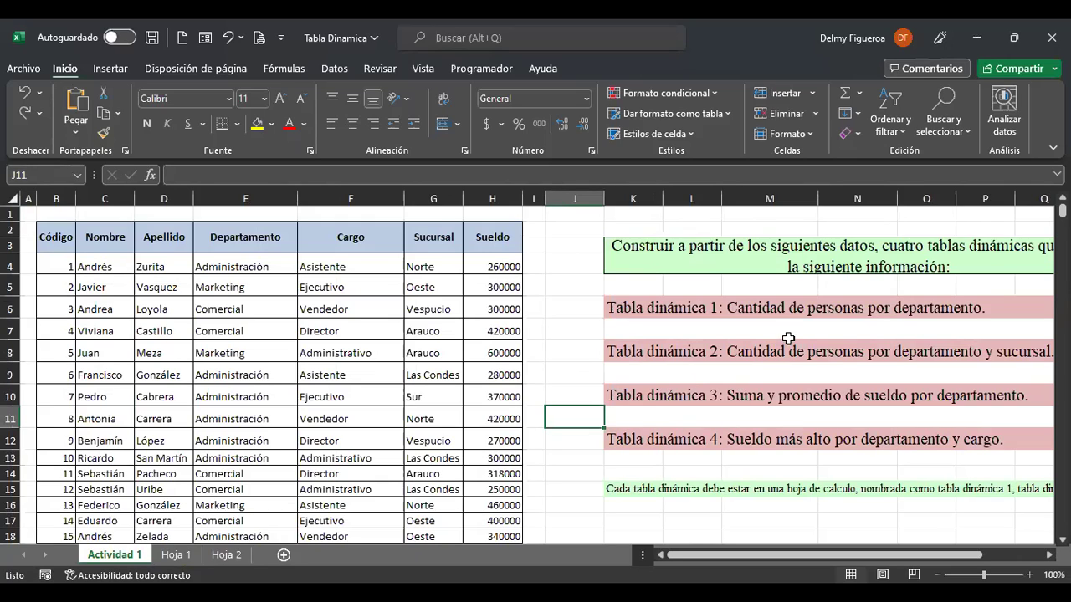
left_click(324, 292)
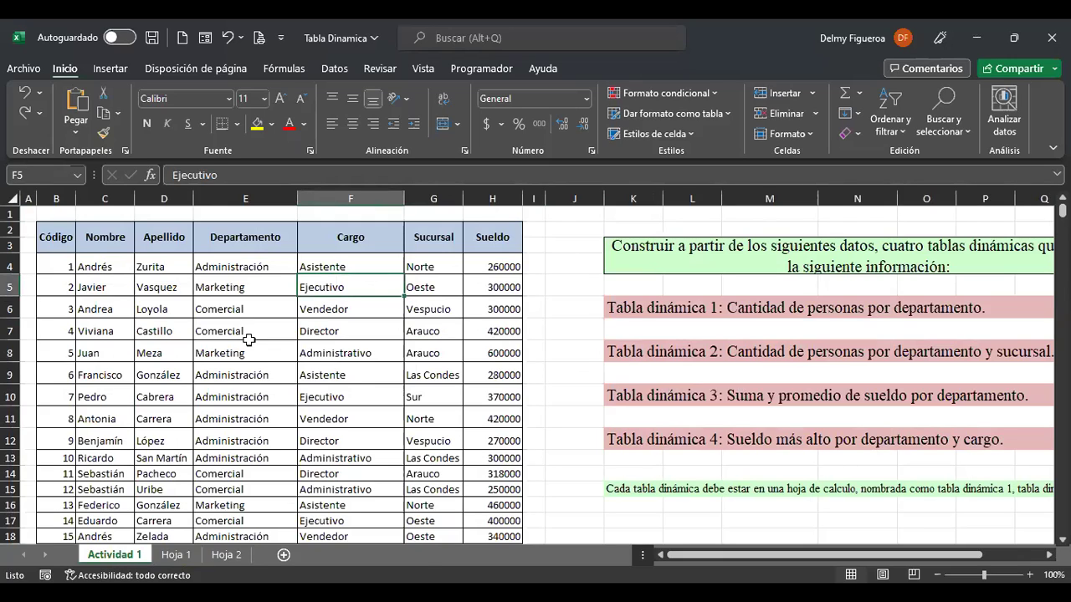
left_click(581, 327)
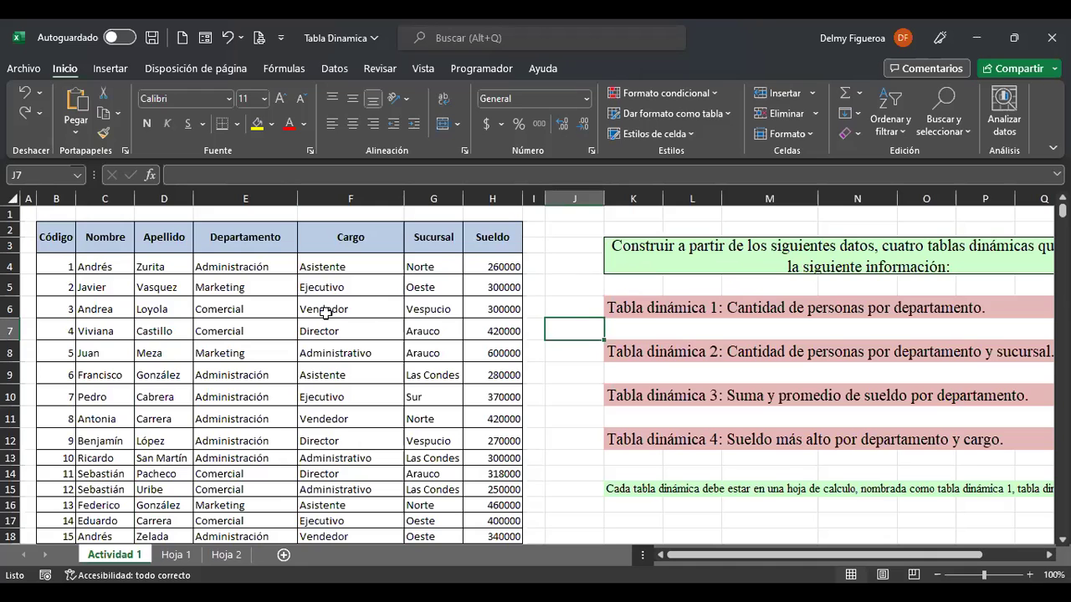
scroll(887, 399, "right", 3)
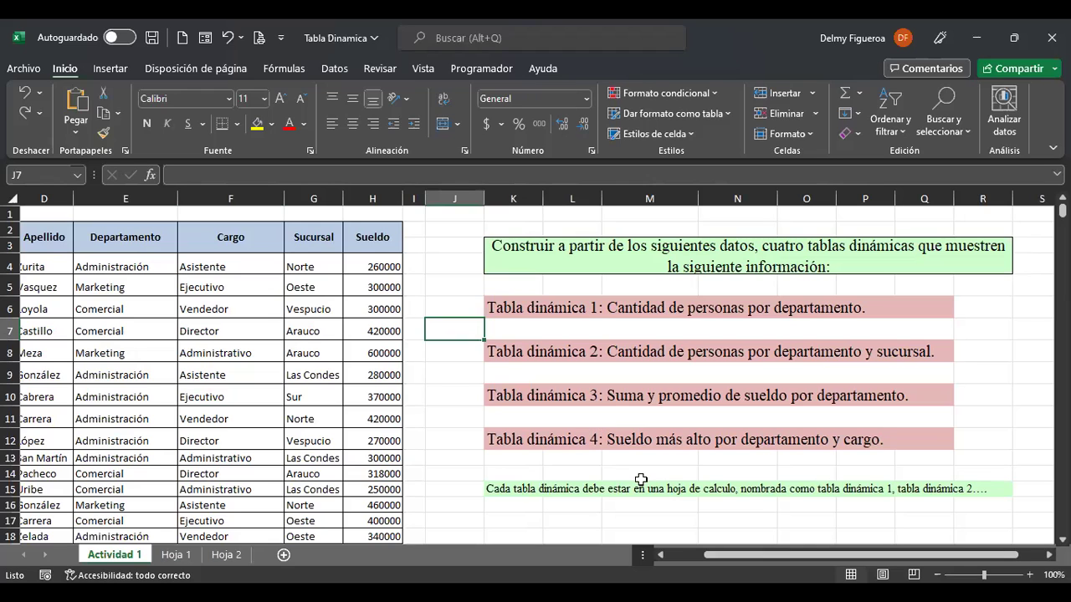
scroll(641, 480, "left", 3)
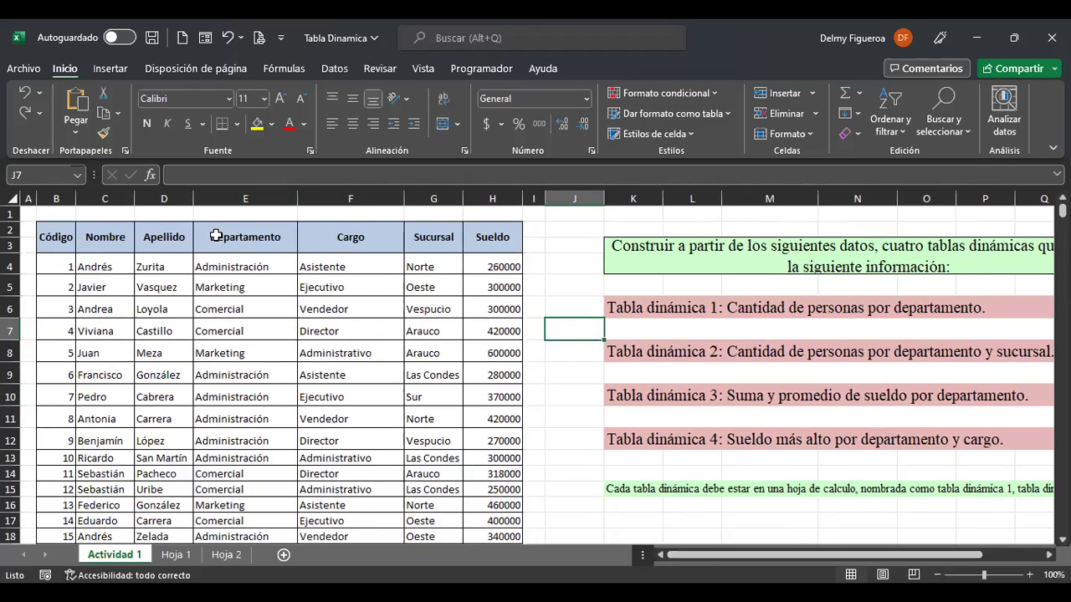
left_click(221, 261)
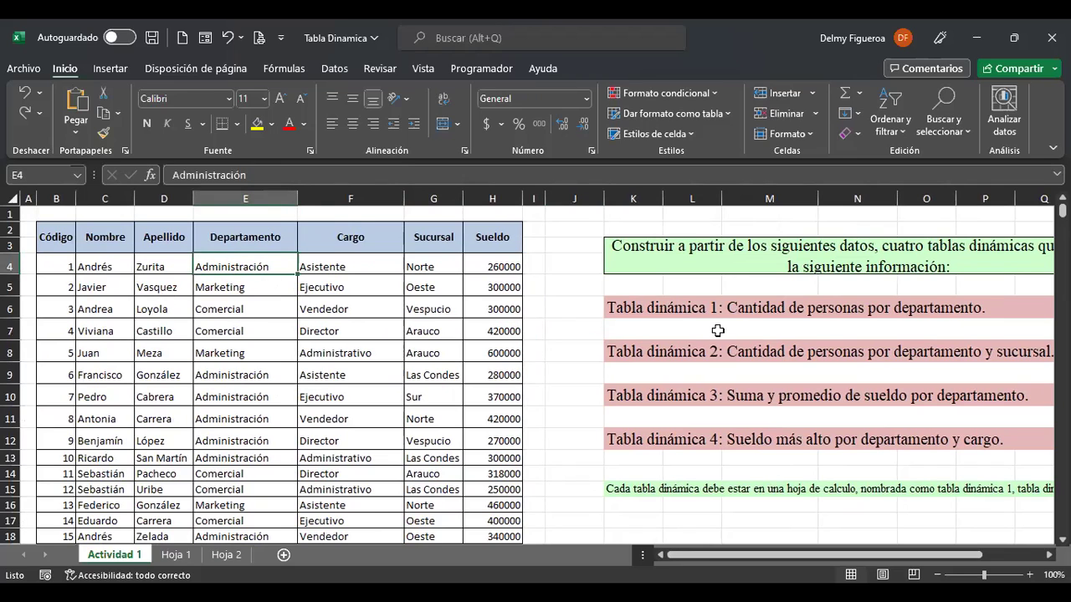
left_click(106, 72)
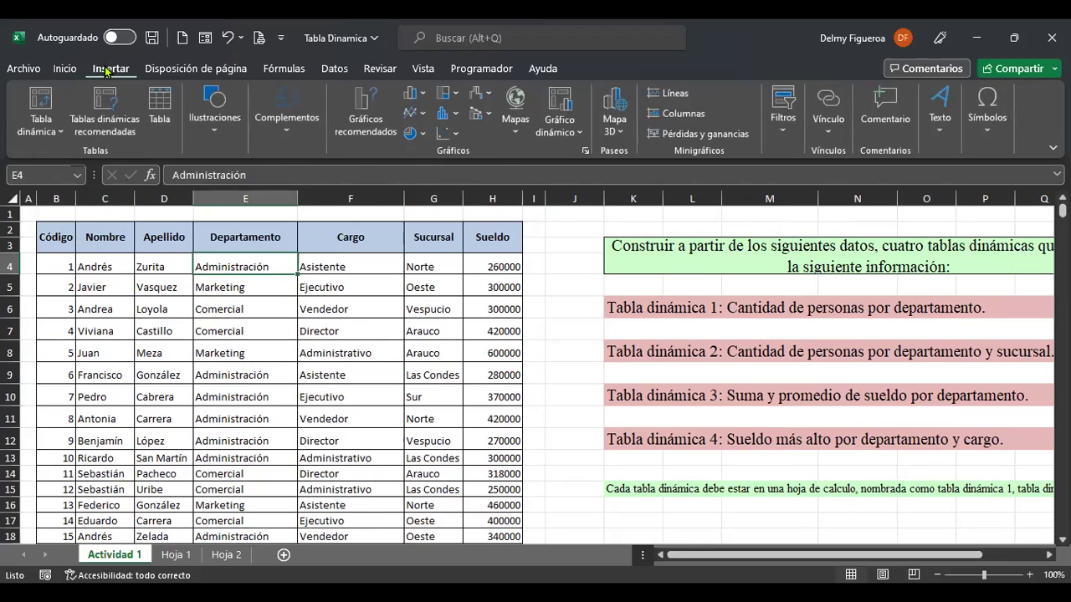
left_click(43, 108)
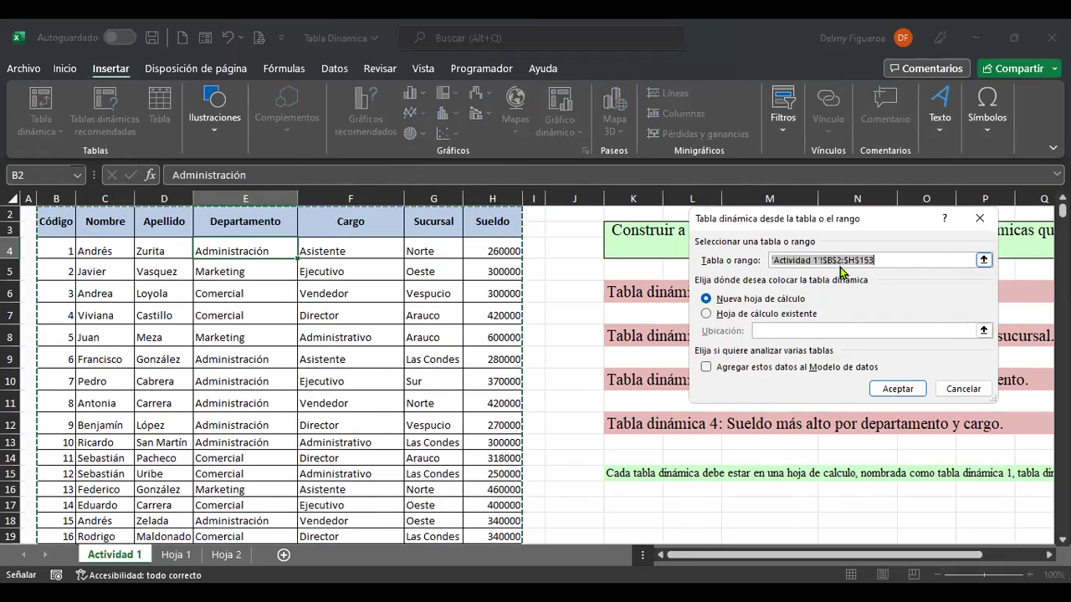
key("Escape")
Check where the employee data ends in the Departamento column and return to the start of the sheet.
left_click(280, 382)
key("ctrl+Down")
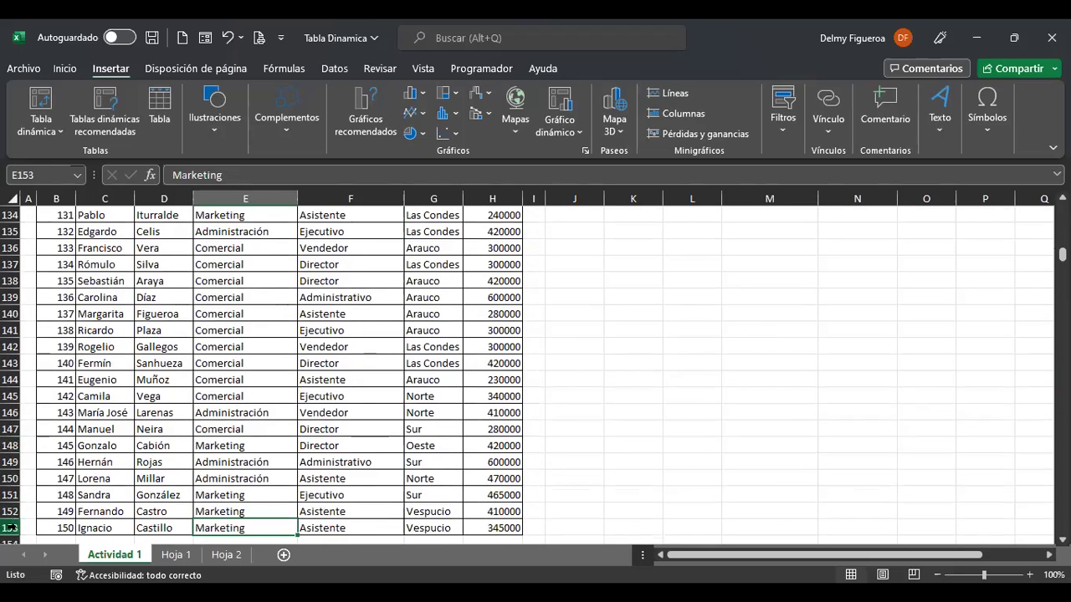
key("ctrl+Home")
Create a pivot table on a new worksheet from the employee data range 'Actividad 1'!$B$2:$H$153.
left_click(240, 287)
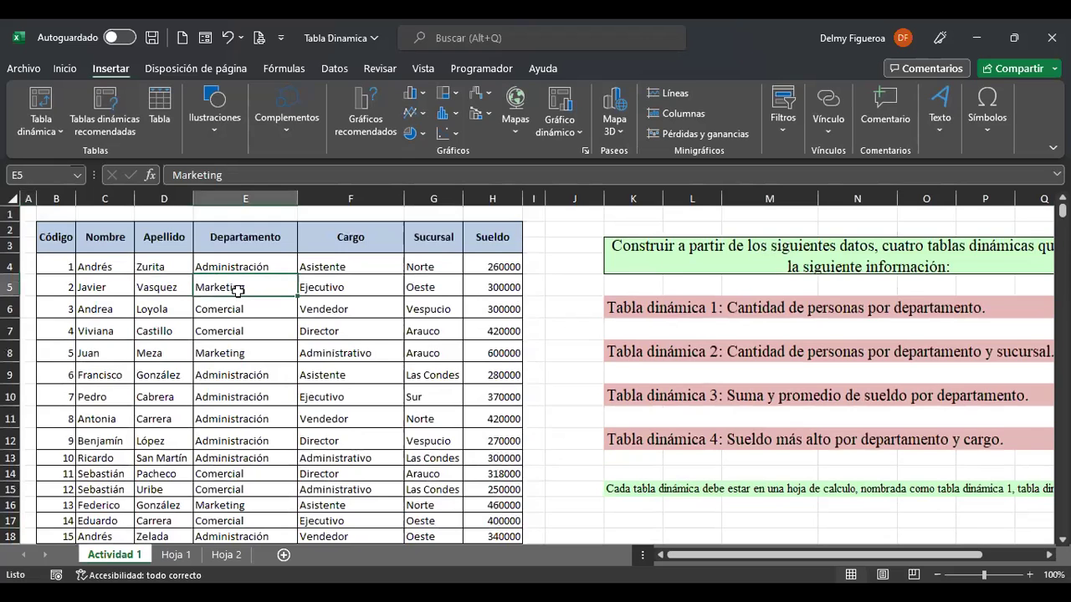
left_click(48, 133)
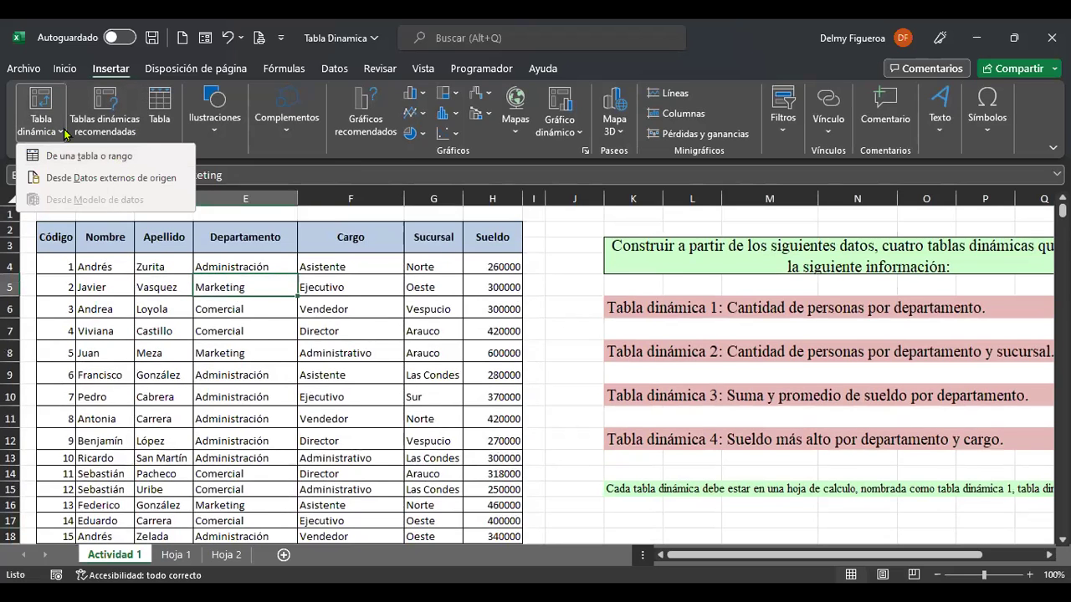
left_click(89, 155)
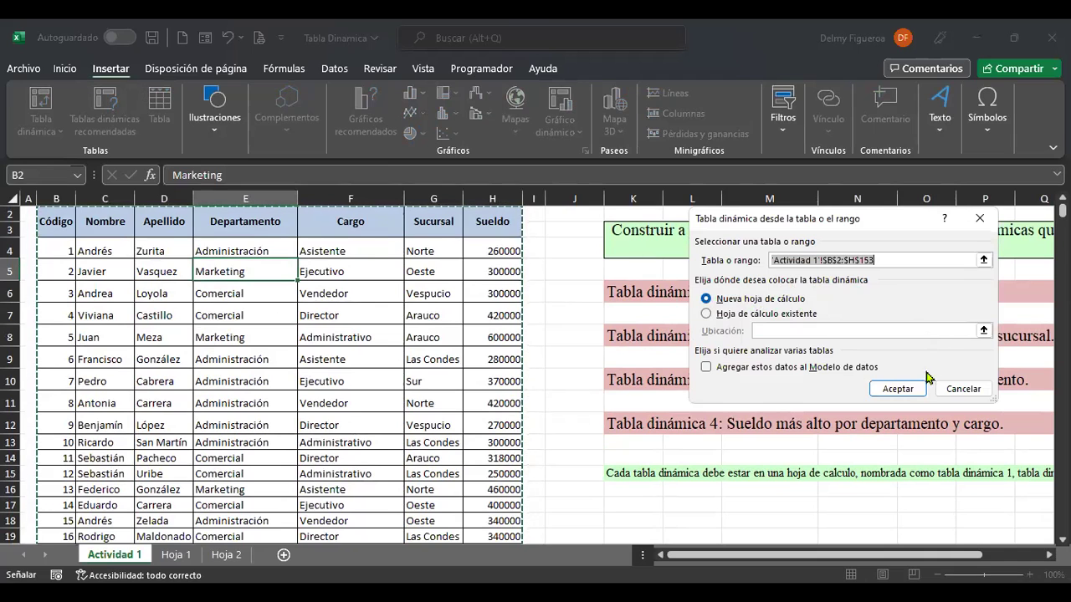
left_click(906, 391)
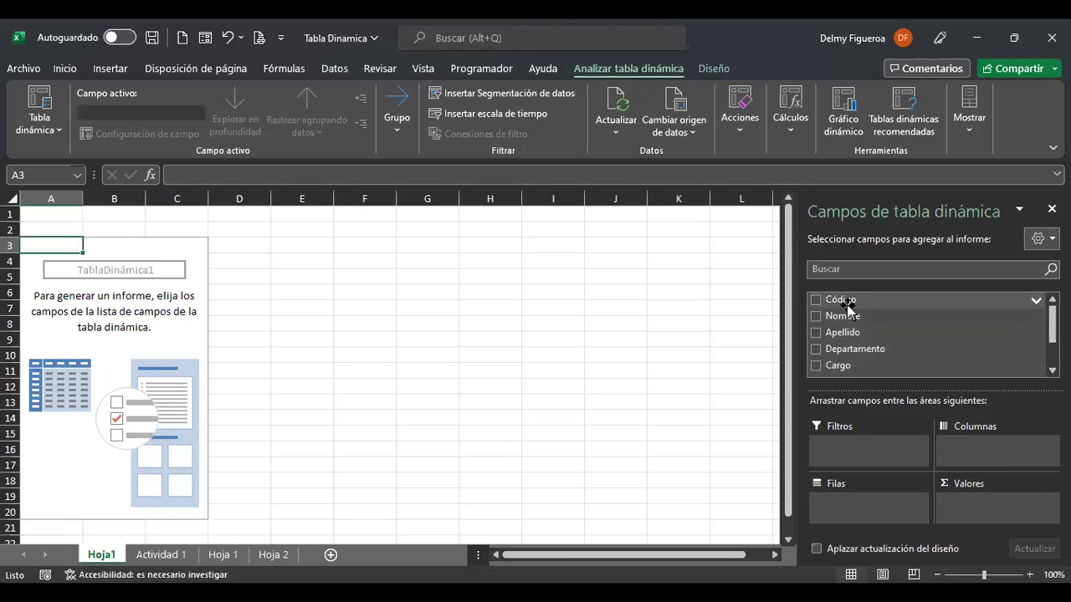
Compare the pivot table's available fields with the source columns, including Sueldo, and the assignments on Actividad 1.
left_click(172, 556)
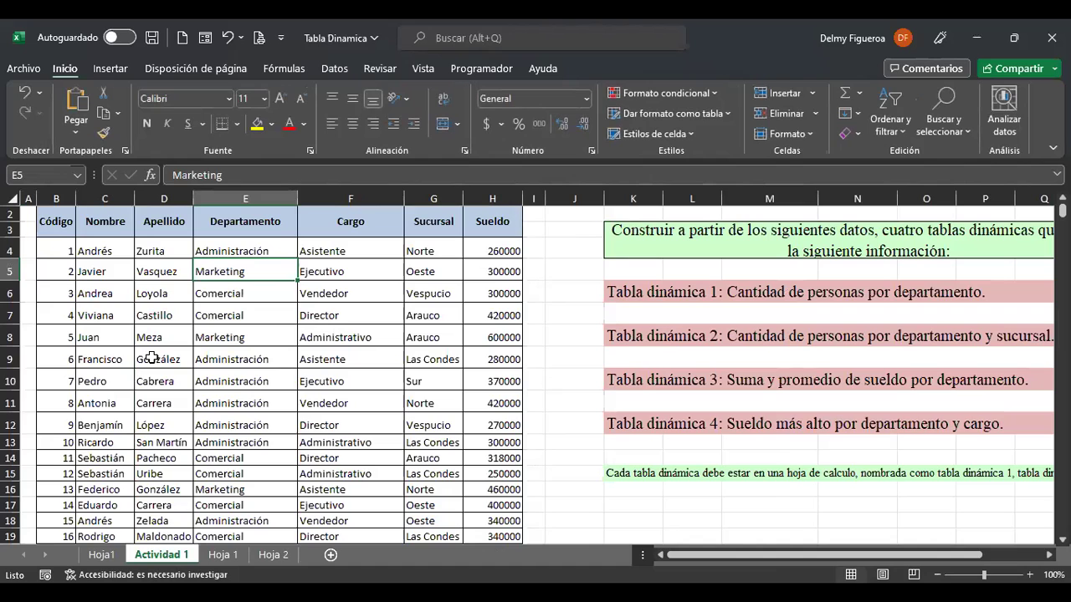
left_click(101, 554)
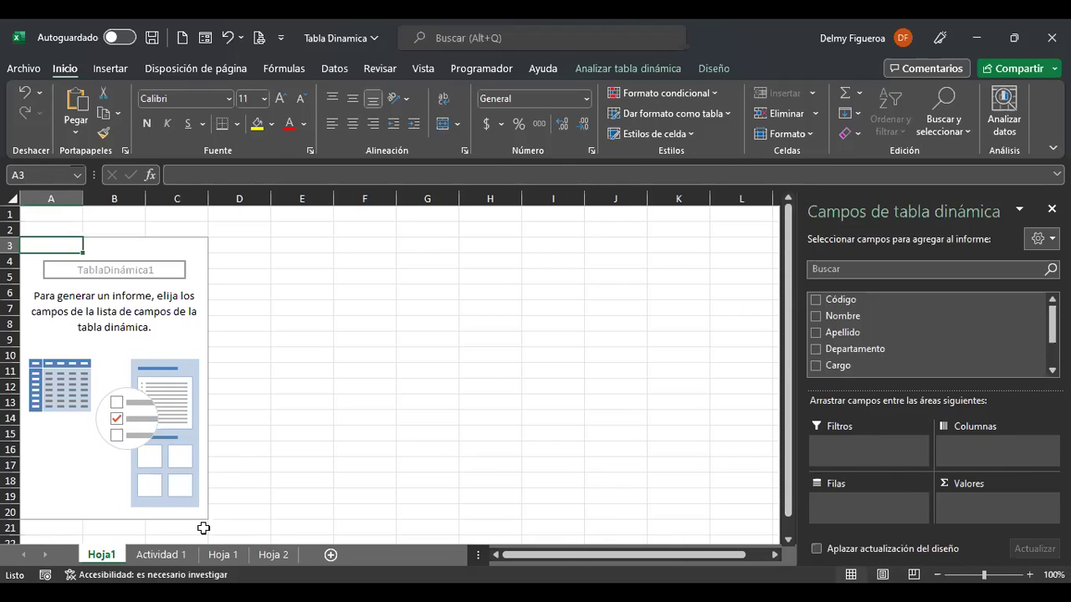
left_click(167, 557)
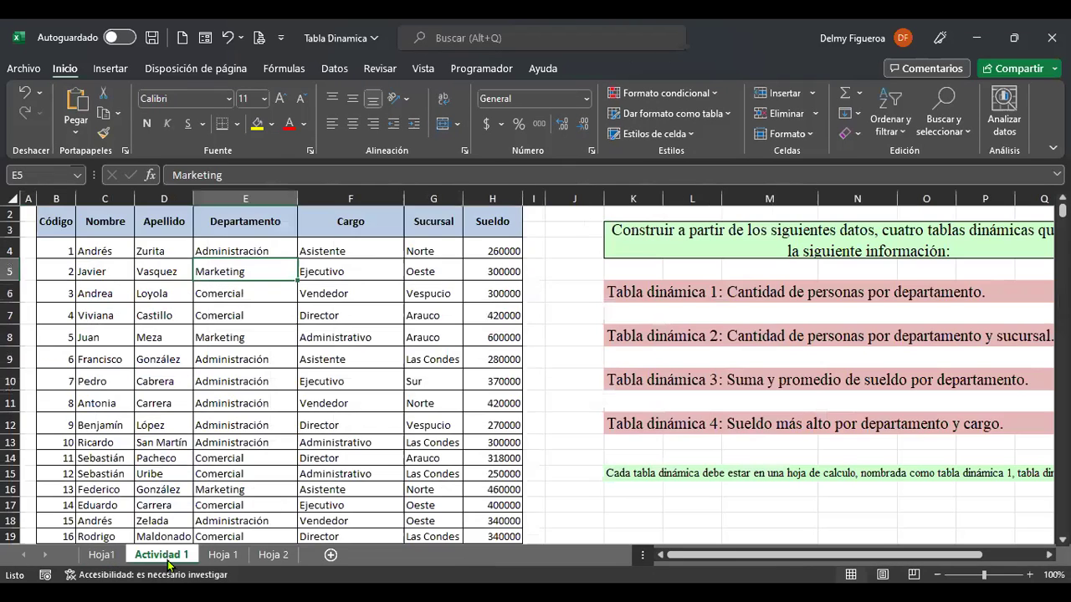
left_click(494, 246)
left_click(499, 198)
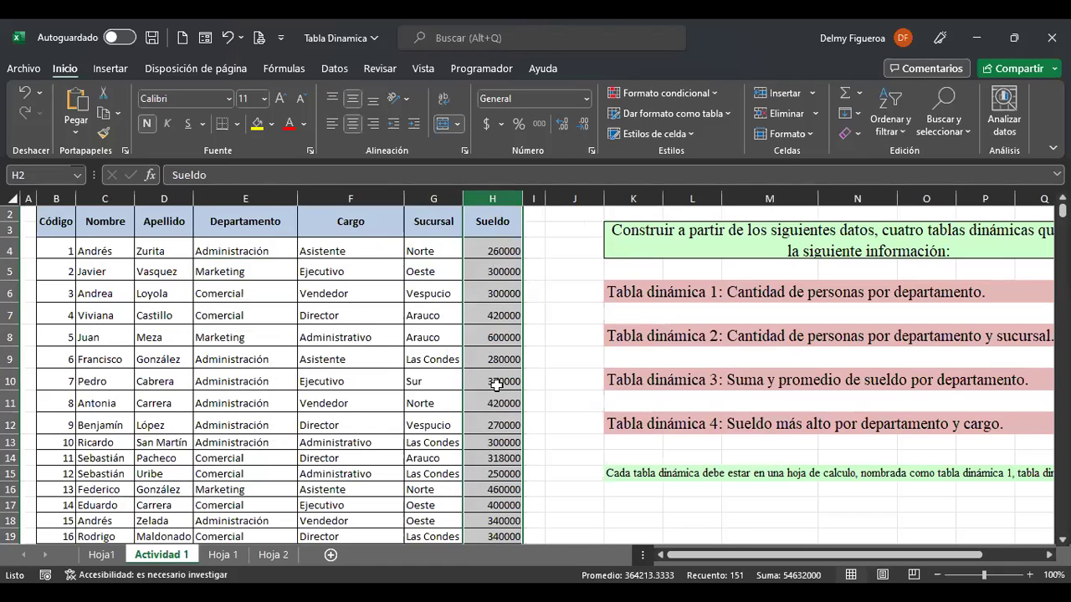
left_click(496, 250)
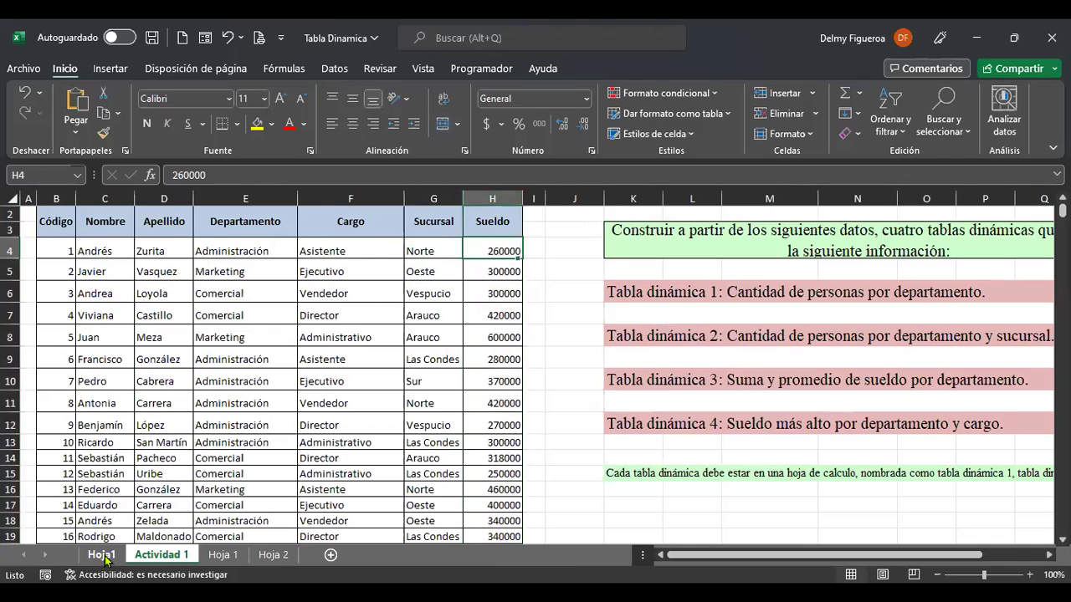
left_click(101, 555)
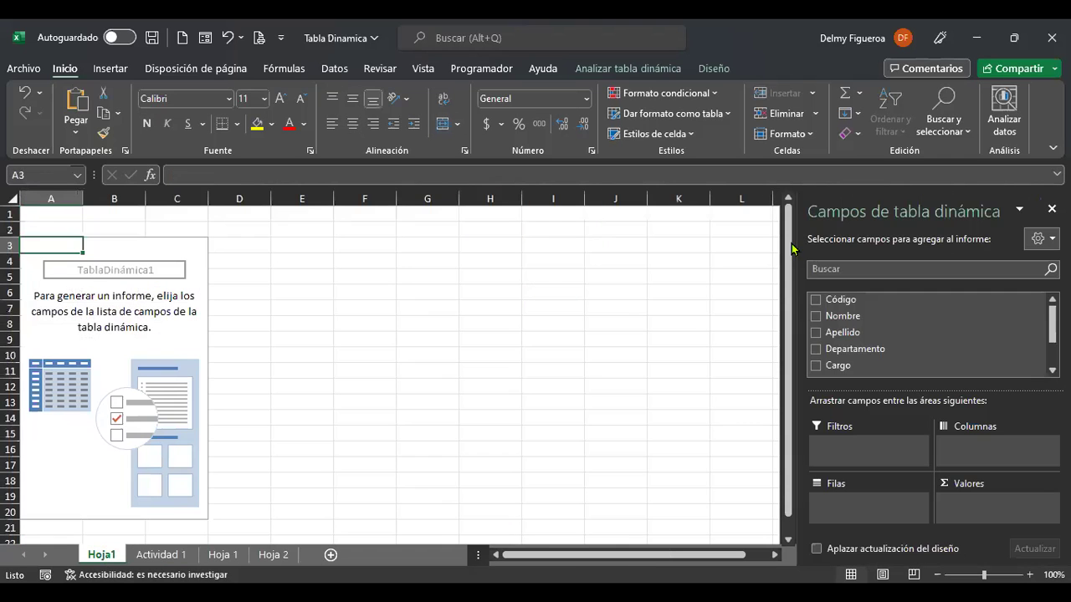
left_click(161, 555)
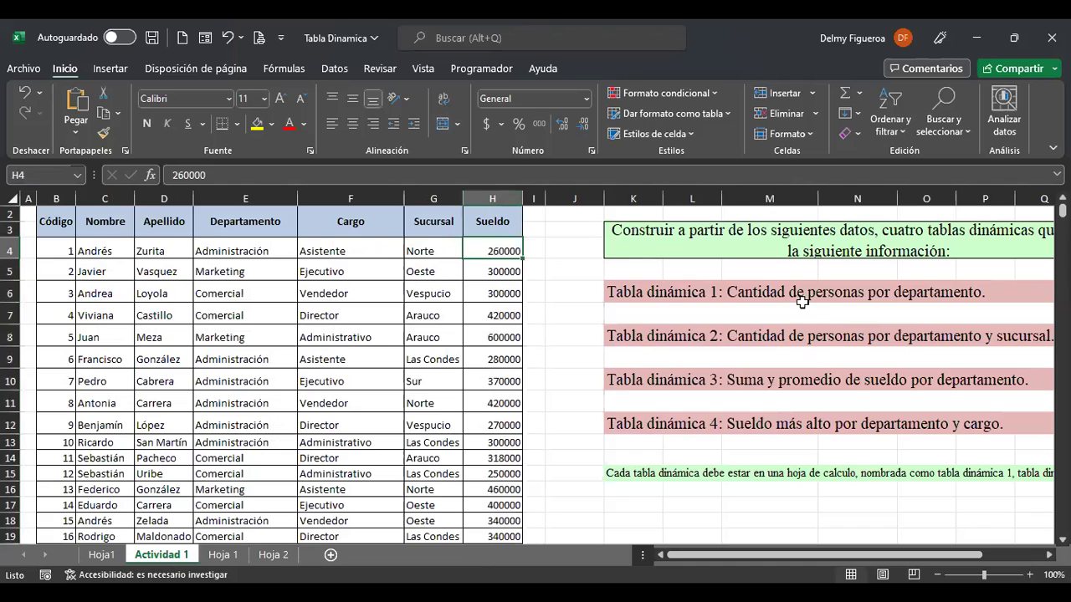
Add the Código field to the values of the new pivot table on Hoja1.
left_click(103, 556)
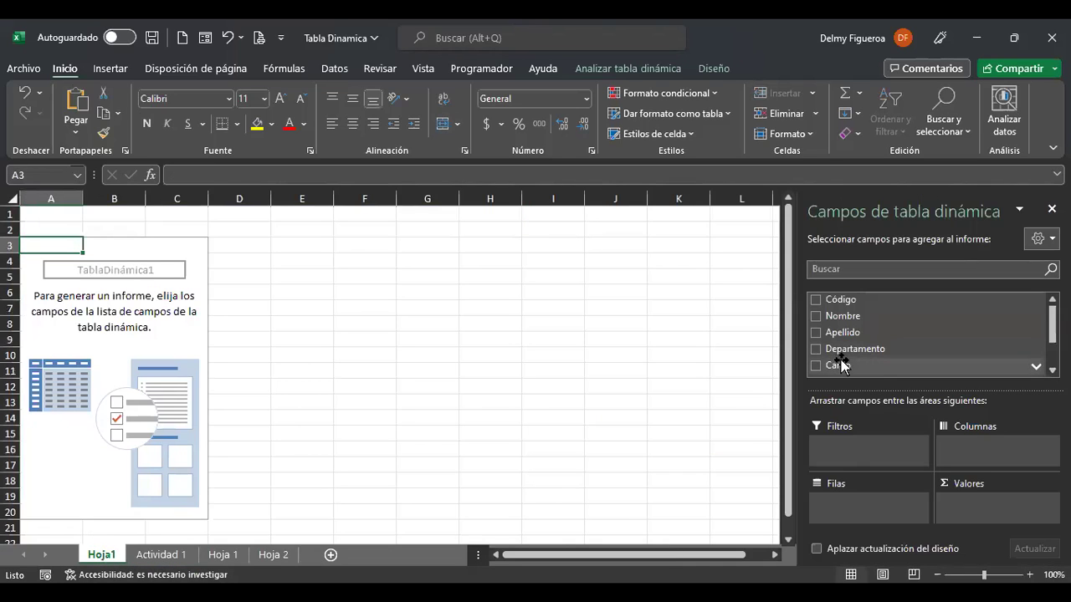
left_click(815, 300)
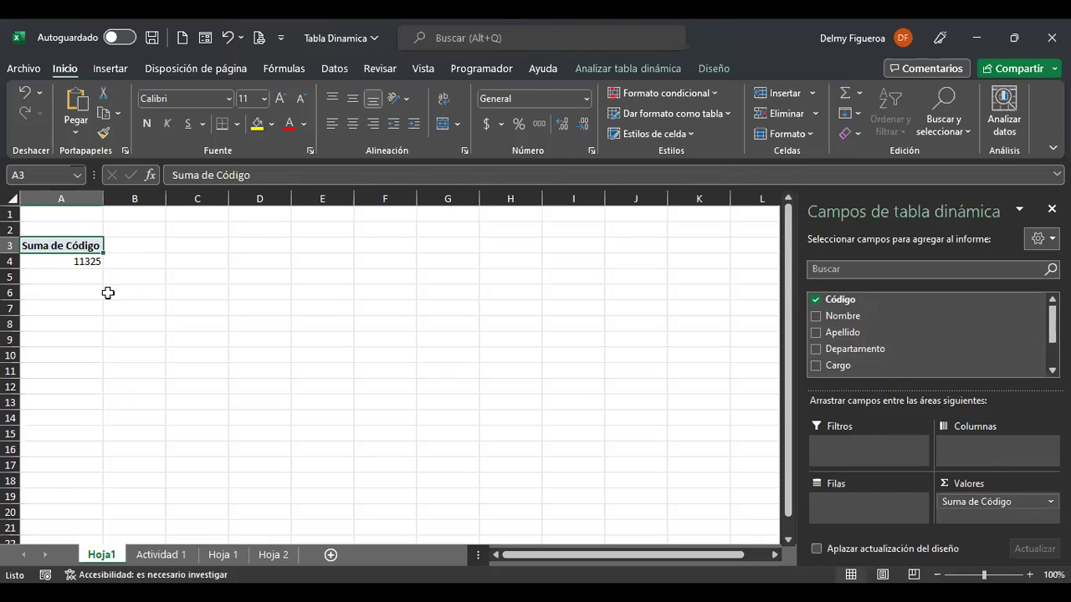
left_click(162, 555)
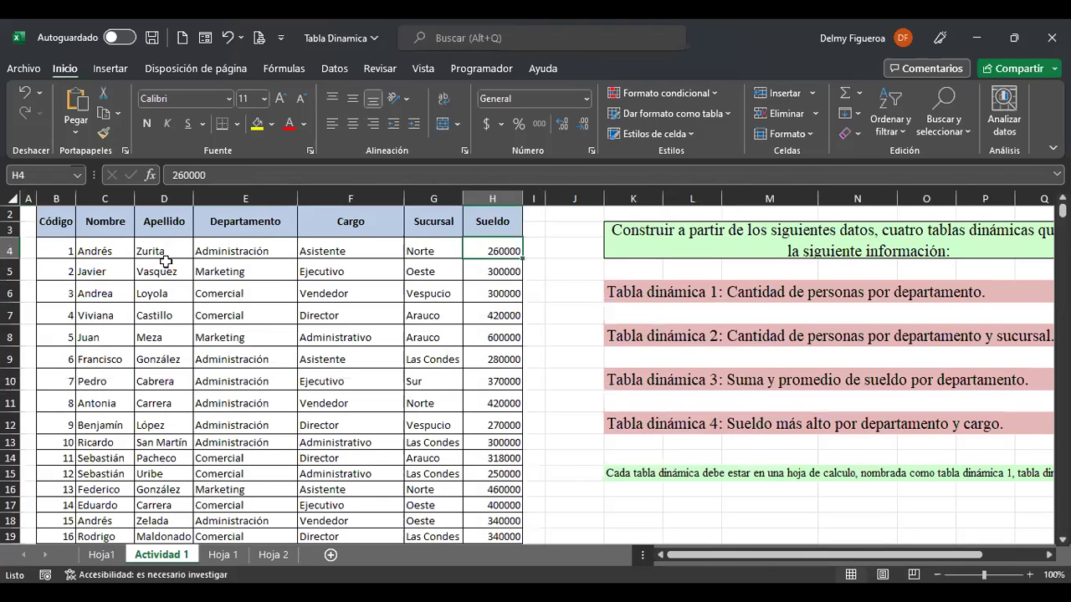
left_click(101, 554)
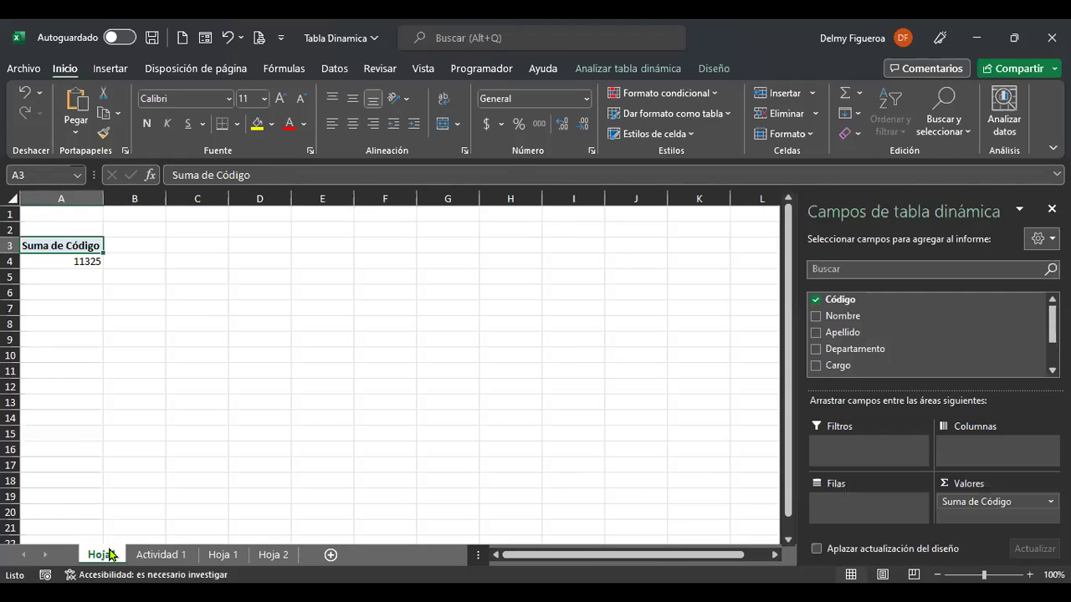
Change the calculation that summarizes the pivot table's Código values to Recuento.
left_click(1029, 501)
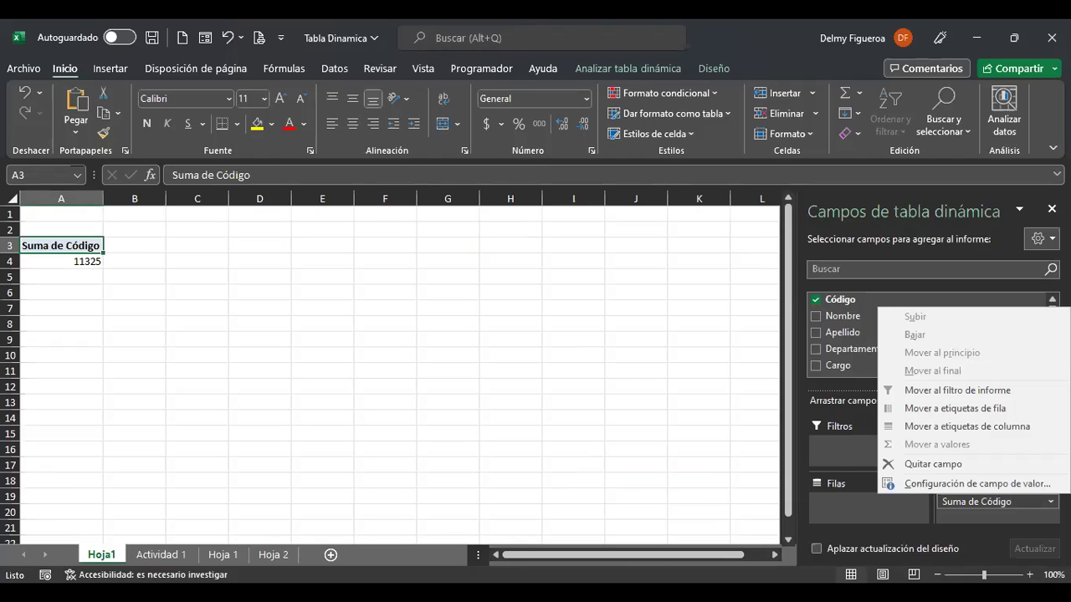
left_click(1009, 485)
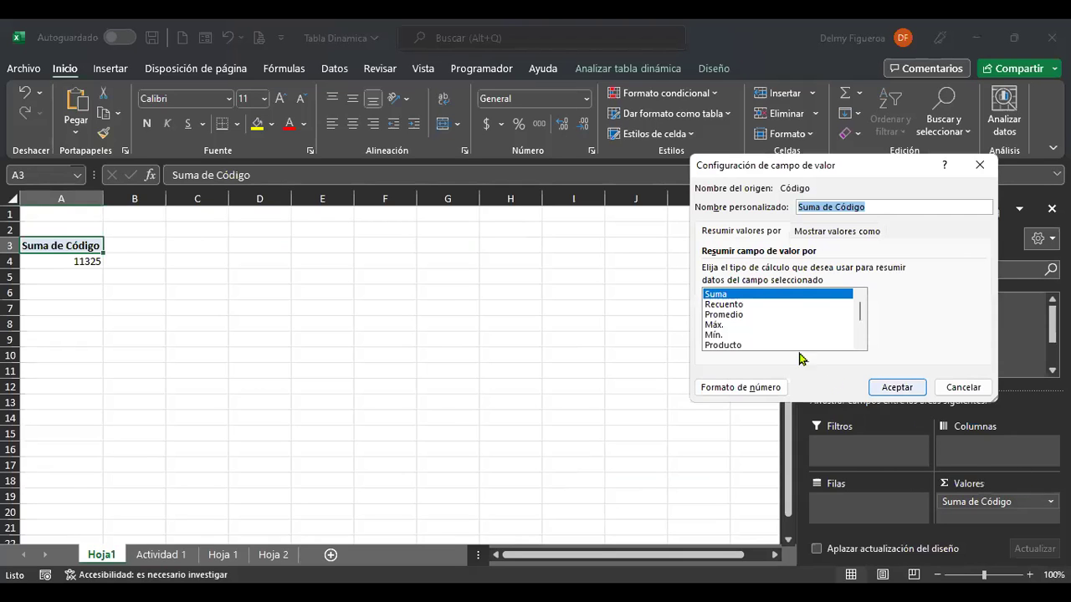
left_click(732, 306)
left_click(735, 316)
left_click(718, 326)
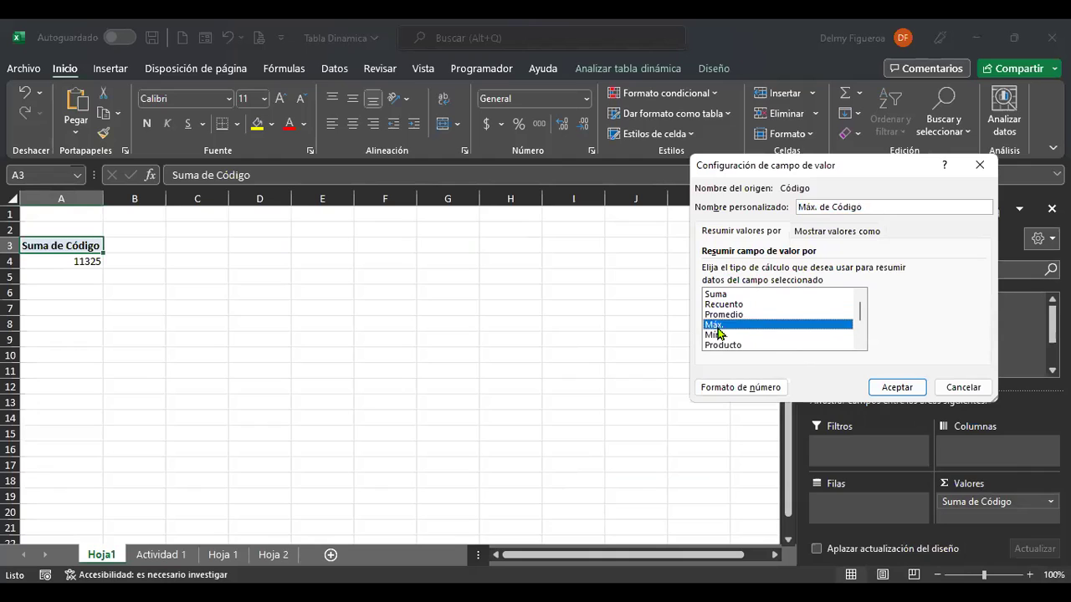
scroll(776, 342, "down", 2)
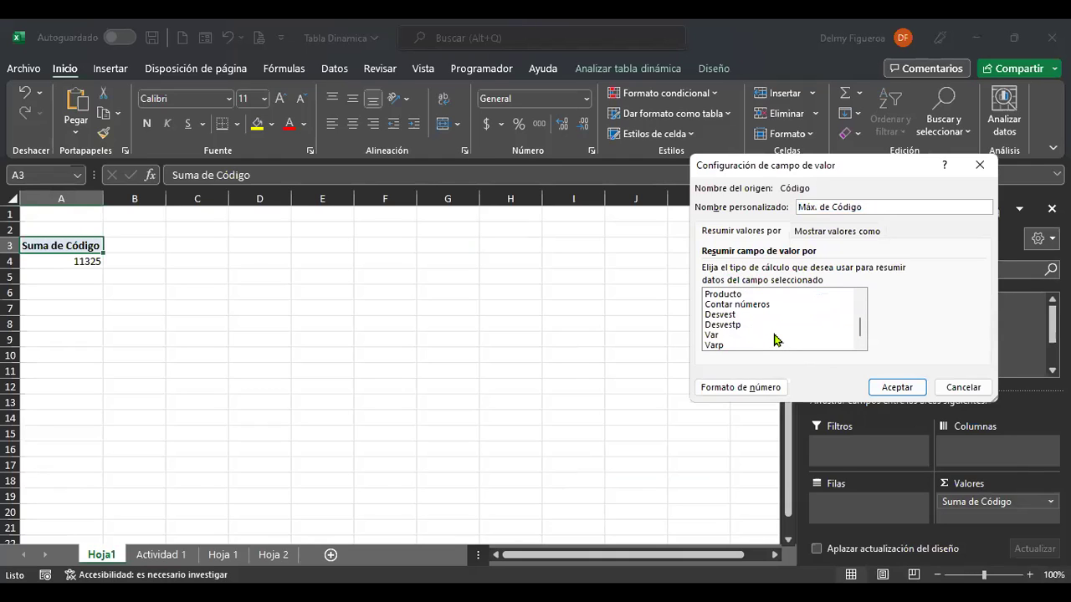
scroll(760, 338, "up", 2)
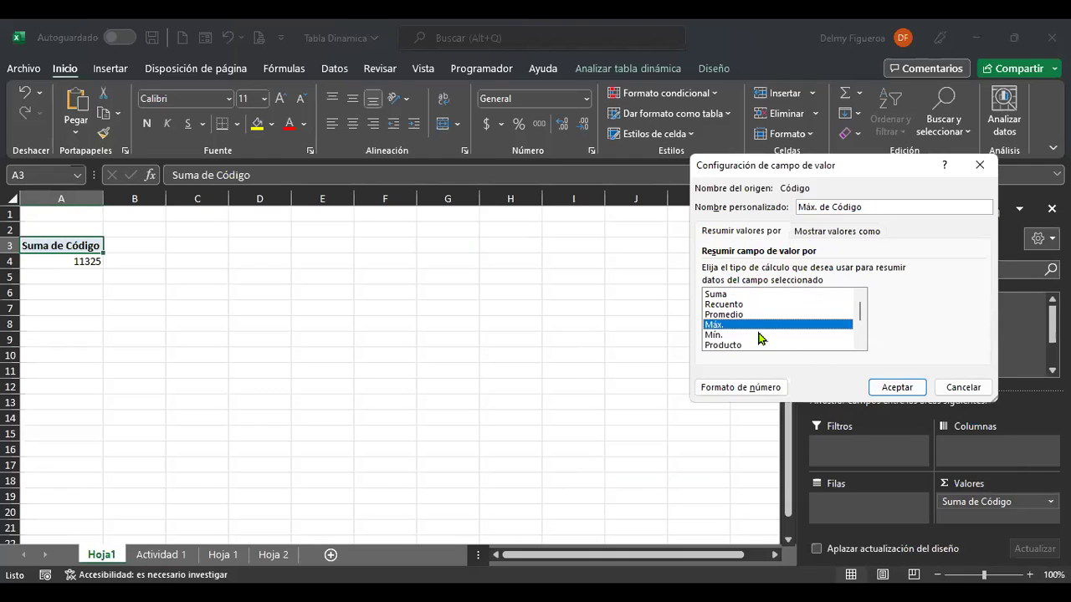
left_click(738, 306)
double_click(739, 307)
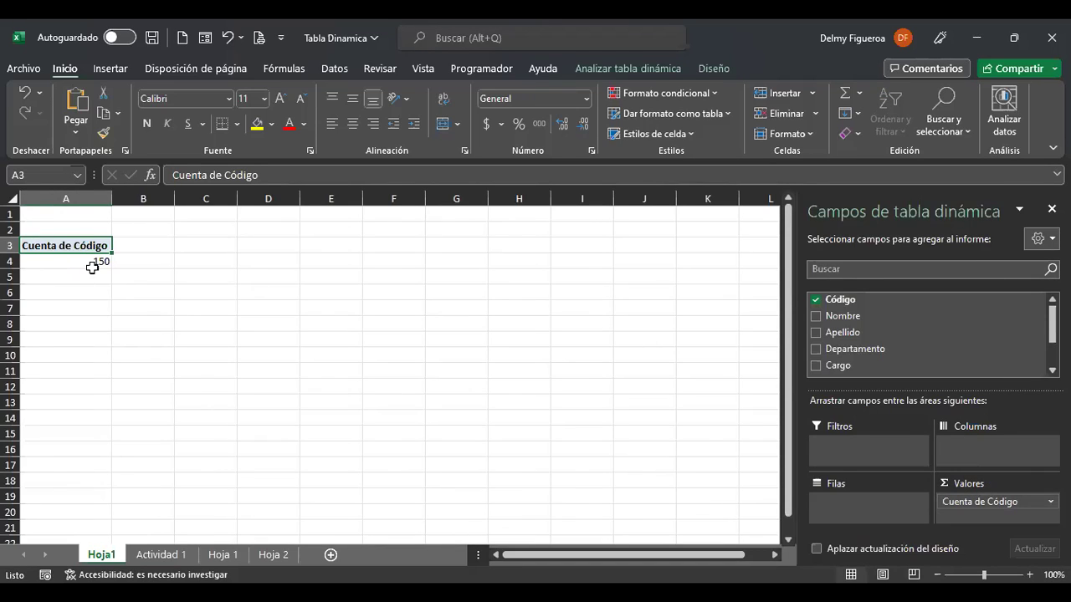
Add Departamento to the pivot table's rows and inspect the count for each department.
left_click(816, 350)
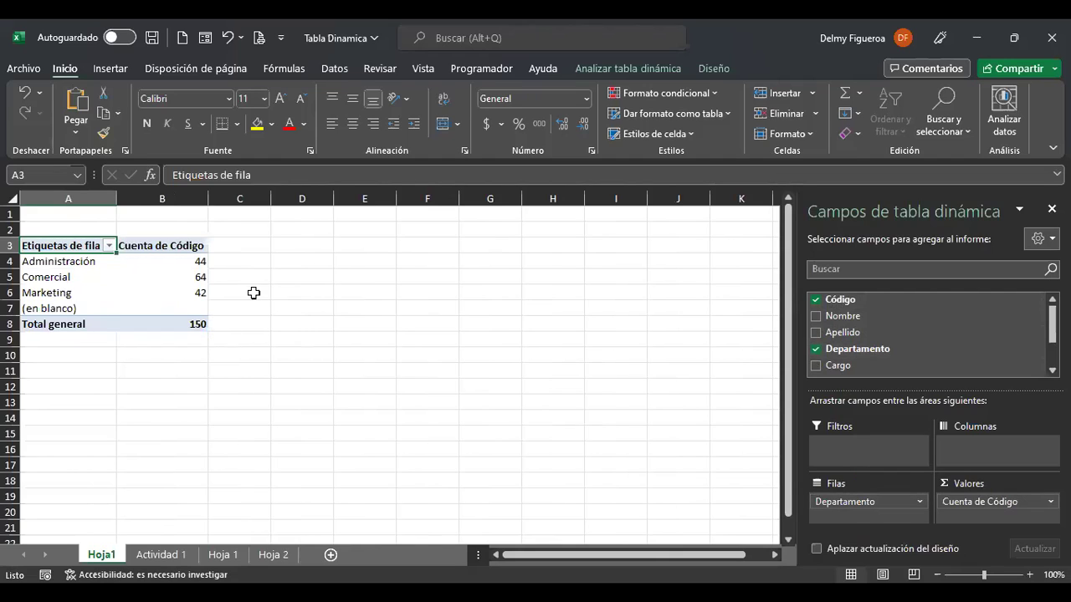
left_click(124, 266)
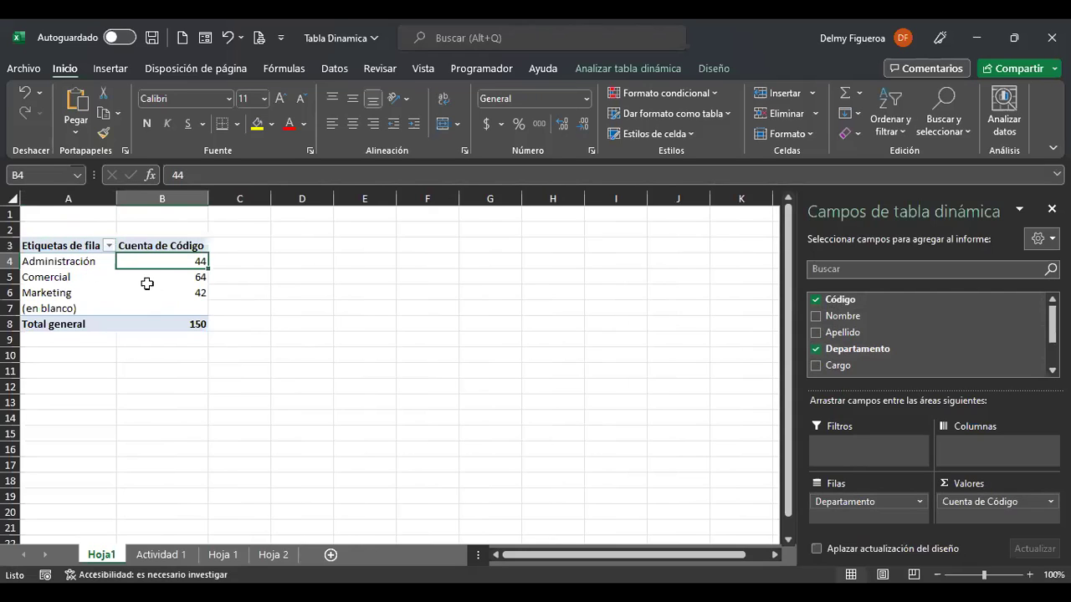
mouse_move(162, 276)
left_click(59, 277)
left_click(242, 275)
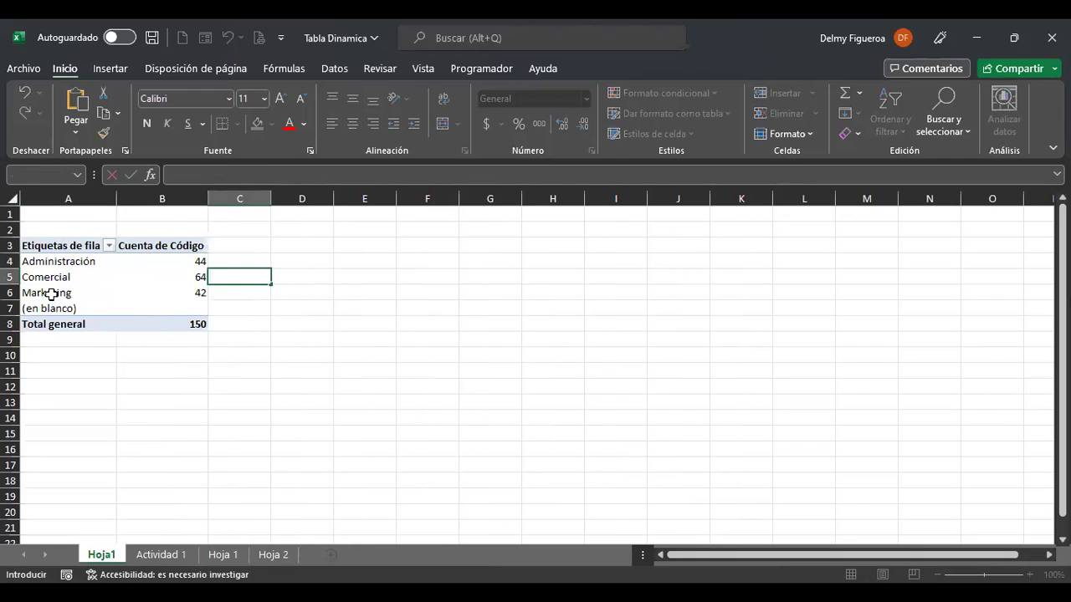
left_click(51, 294)
left_click(176, 289)
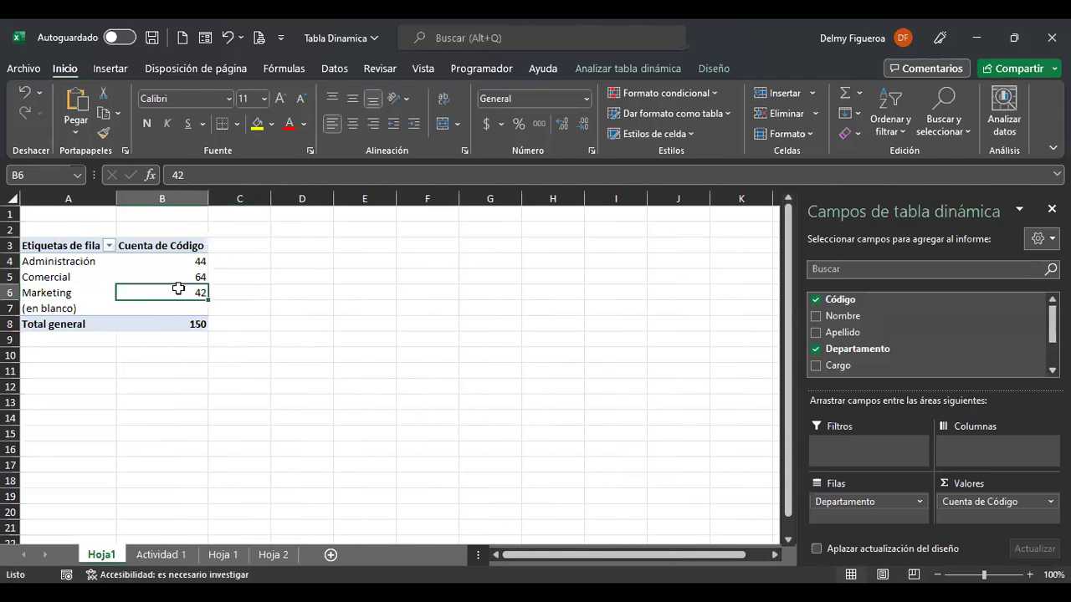
Inspect the (en blanco) row of the pivot table on Hoja1 and the column headers of its source data on Actividad 1.
left_click(59, 306)
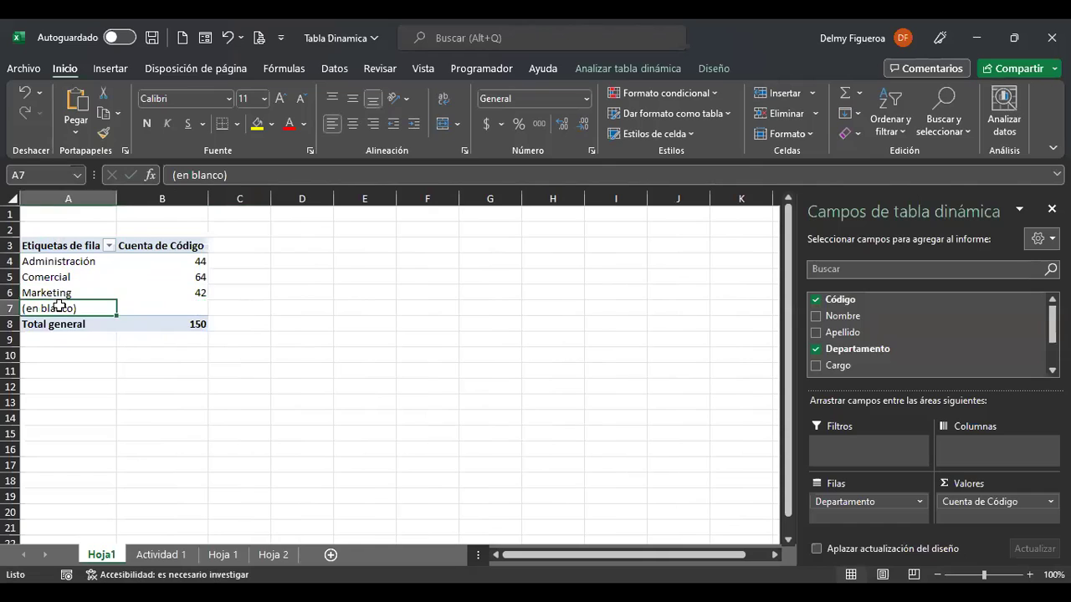
left_click(12, 308)
left_click(165, 307)
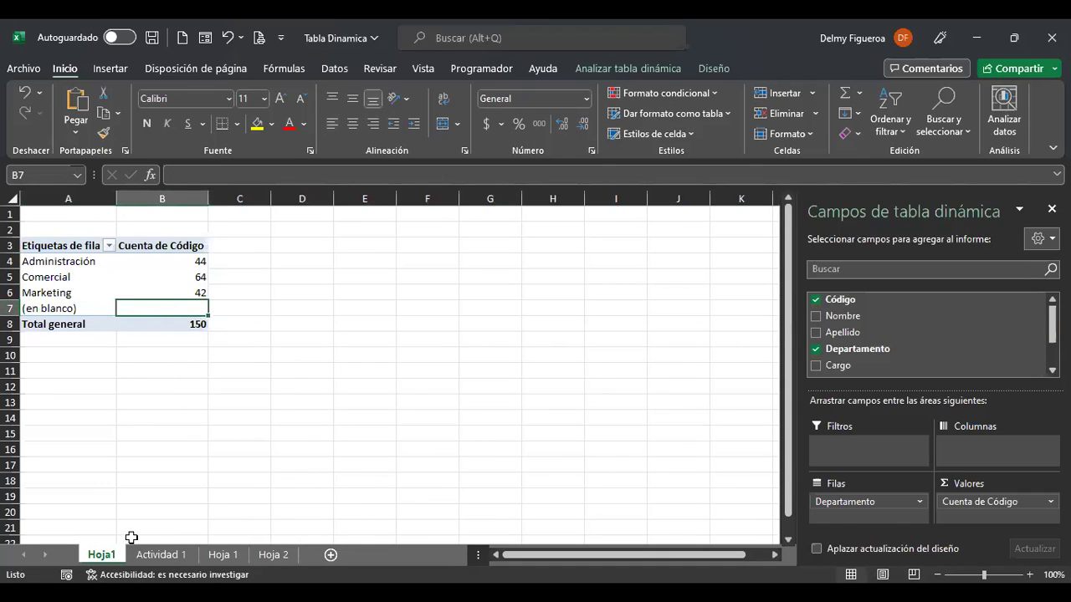
left_click(168, 554)
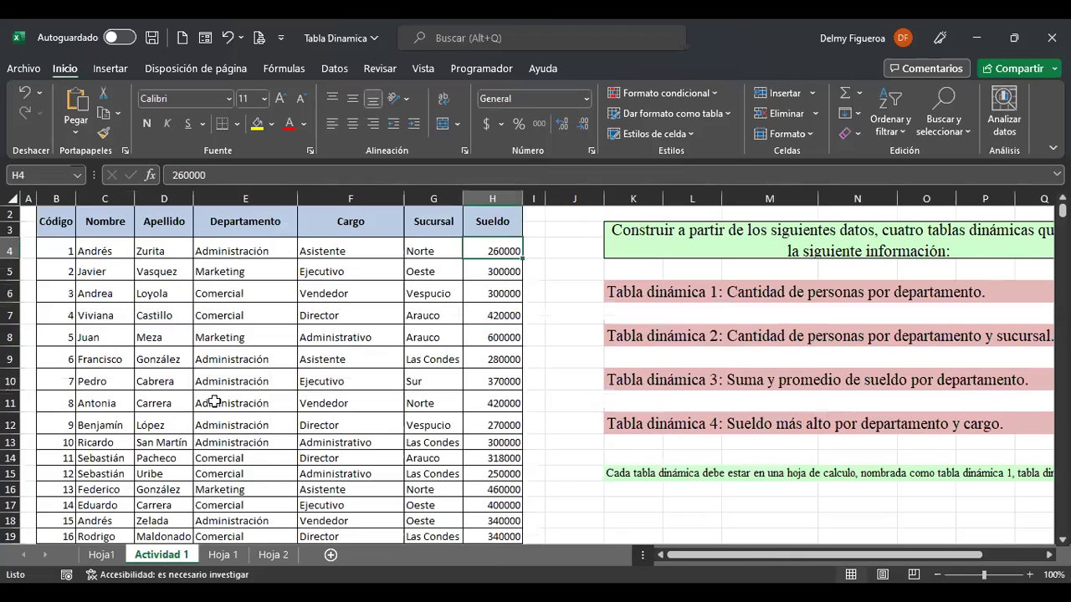
scroll(125, 334, "up", 1)
left_click(103, 231)
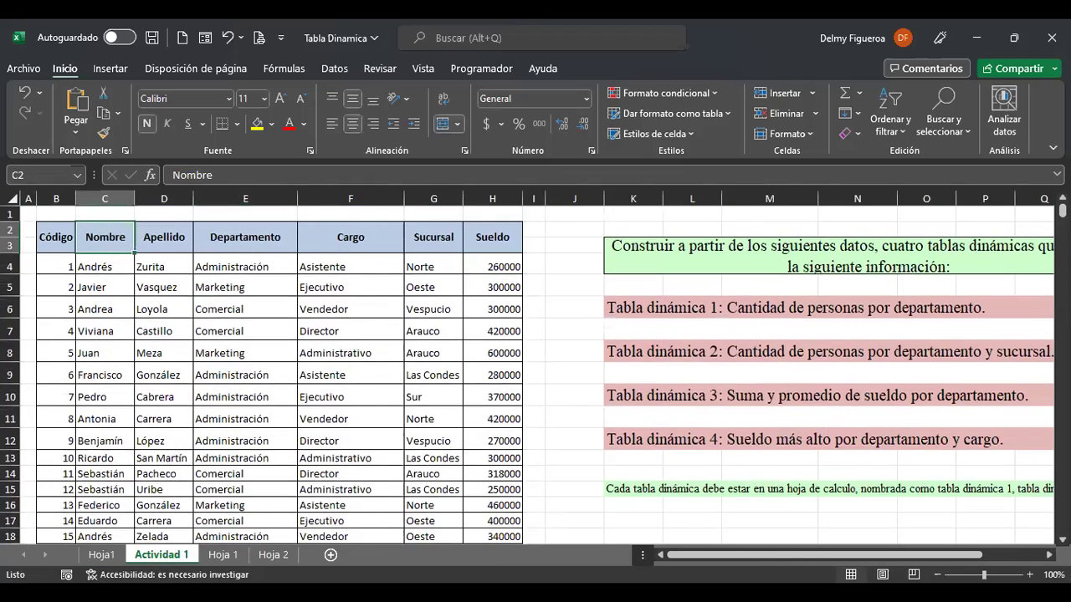
Examine how the Código, Nombre, Apellido and Departamento headers on Actividad 1 span rows 2 and 3.
left_click(101, 555)
left_click(177, 556)
left_click_drag(11, 230, 11, 244)
left_click(105, 240)
left_click(52, 237)
left_click(180, 237)
left_click(239, 236)
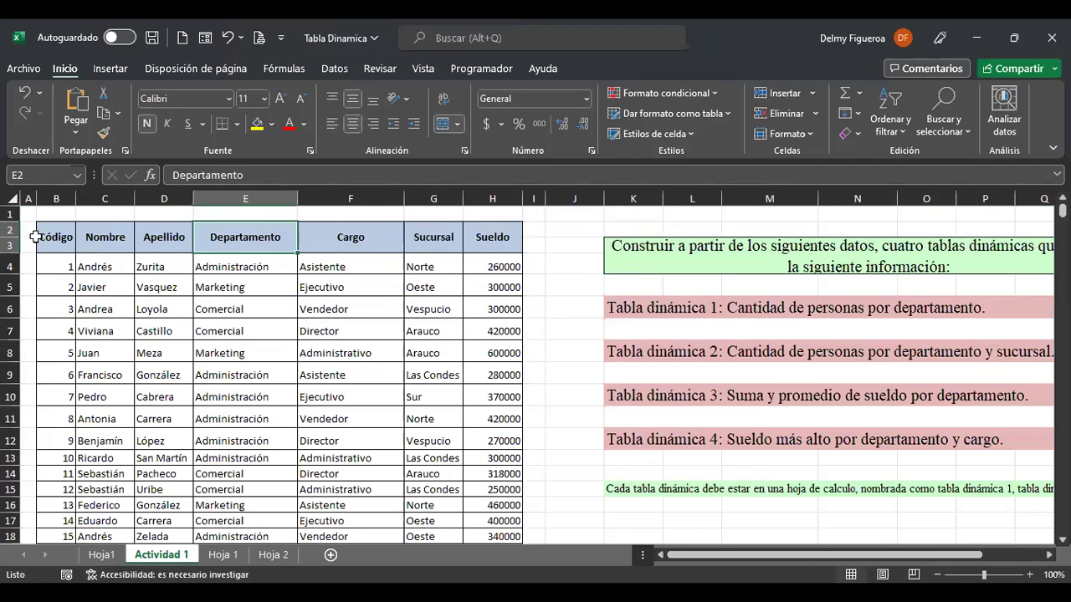
left_click(5, 245)
left_click_drag(6, 245, 9, 231)
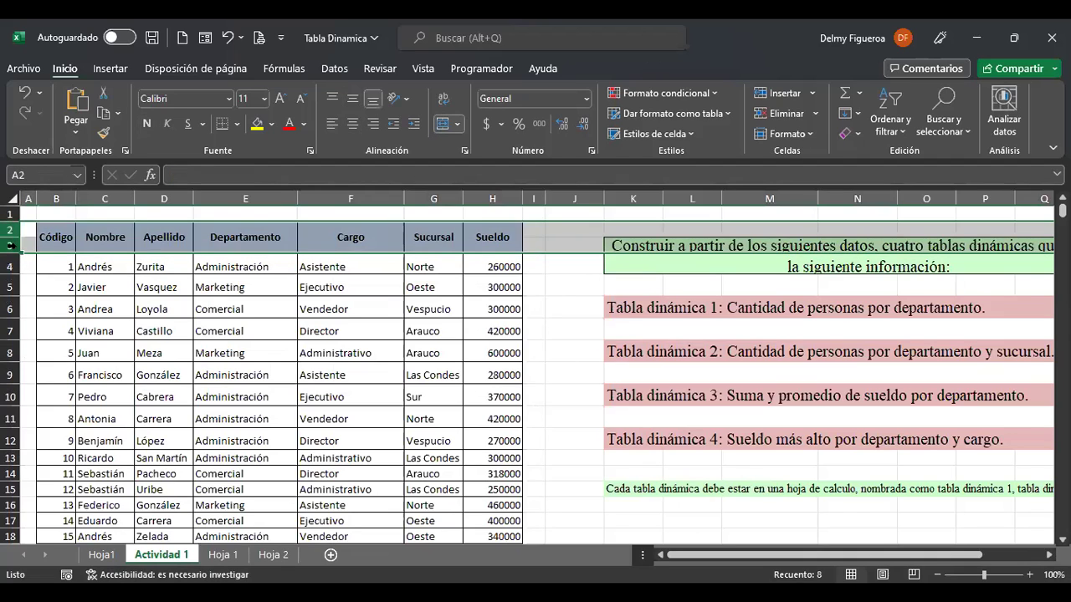
left_click(239, 237)
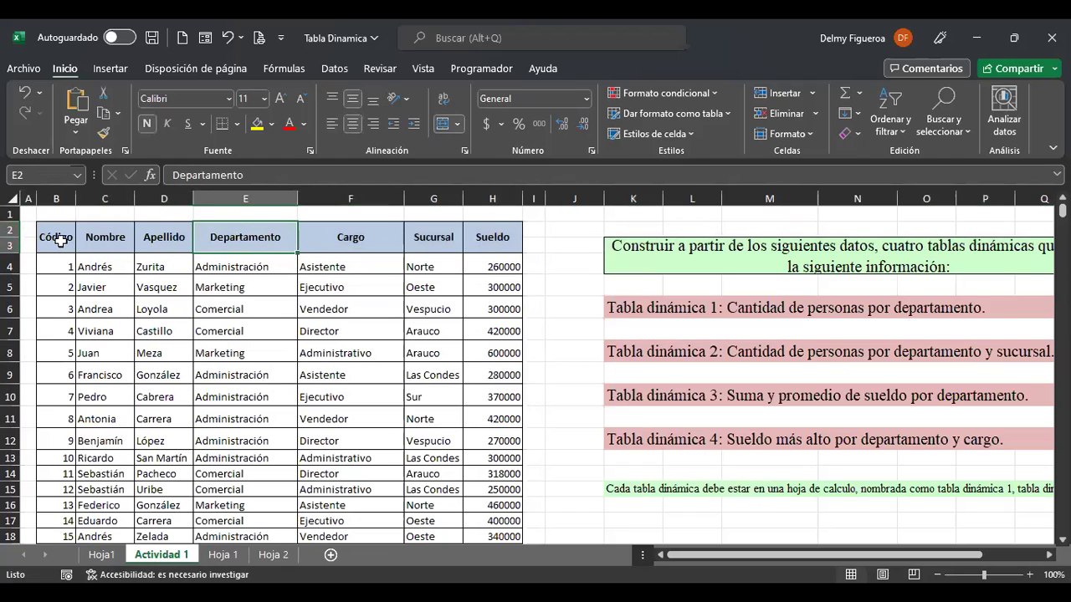
Try deleting row 2 on Actividad 1, and undo the deletion.
left_click(11, 230)
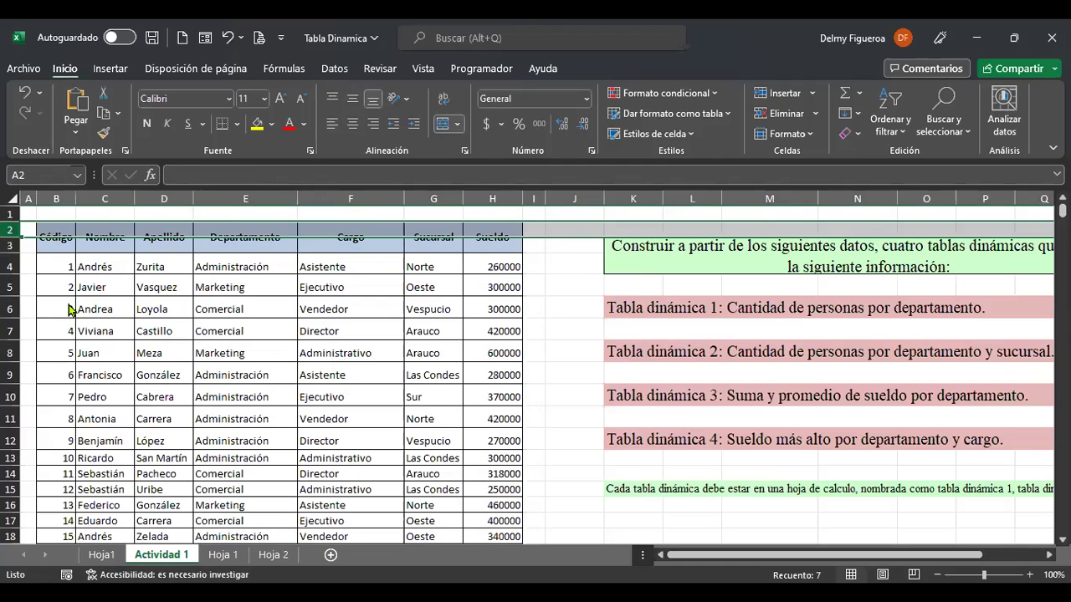
right_click(13, 231)
left_click(85, 409)
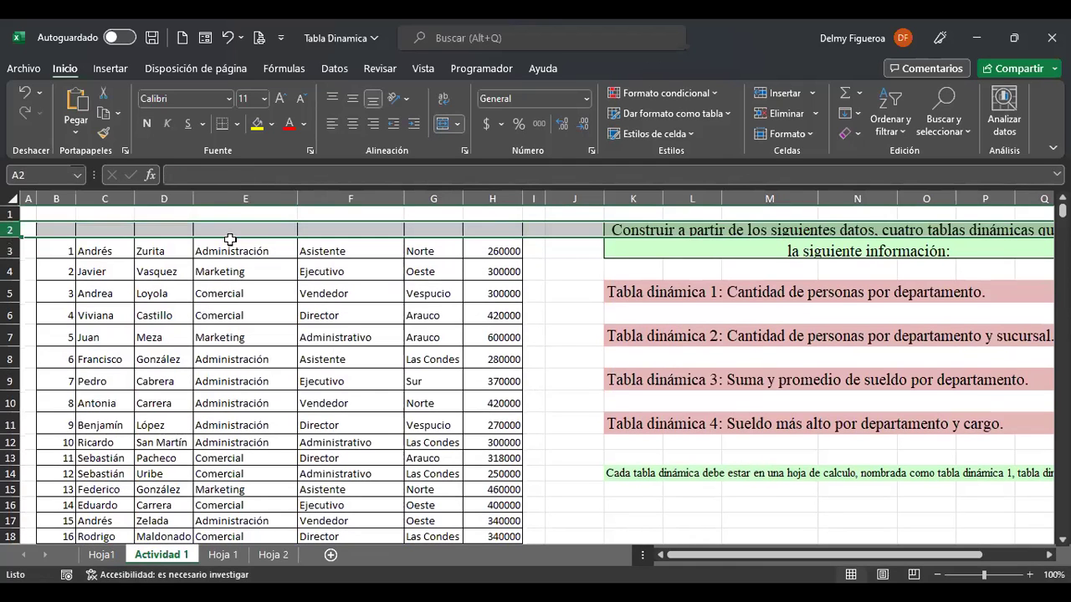
left_click(230, 231)
key("ctrl+z")
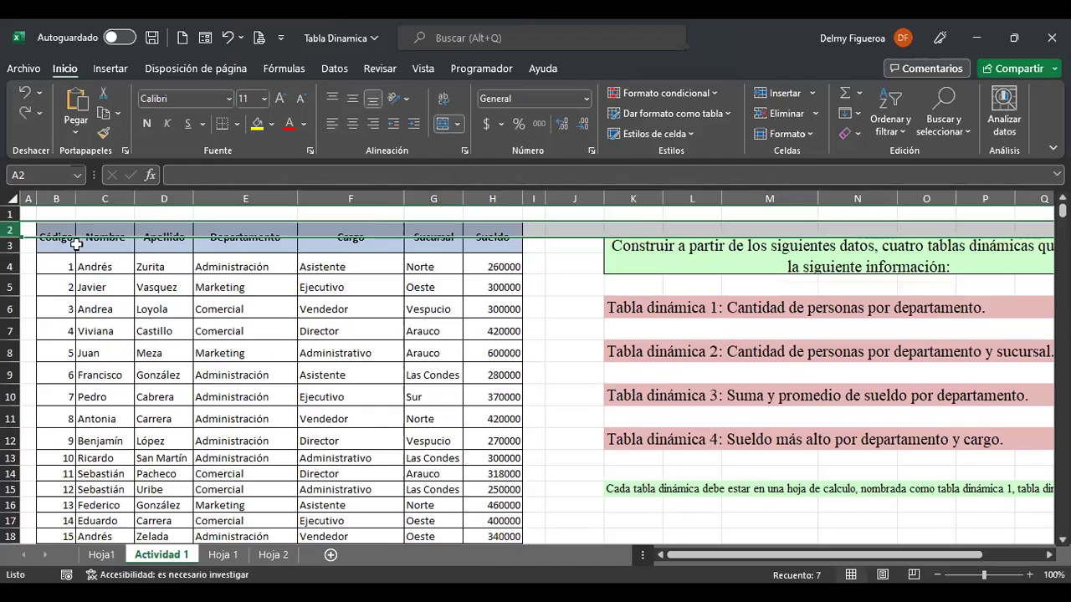
left_click(71, 243)
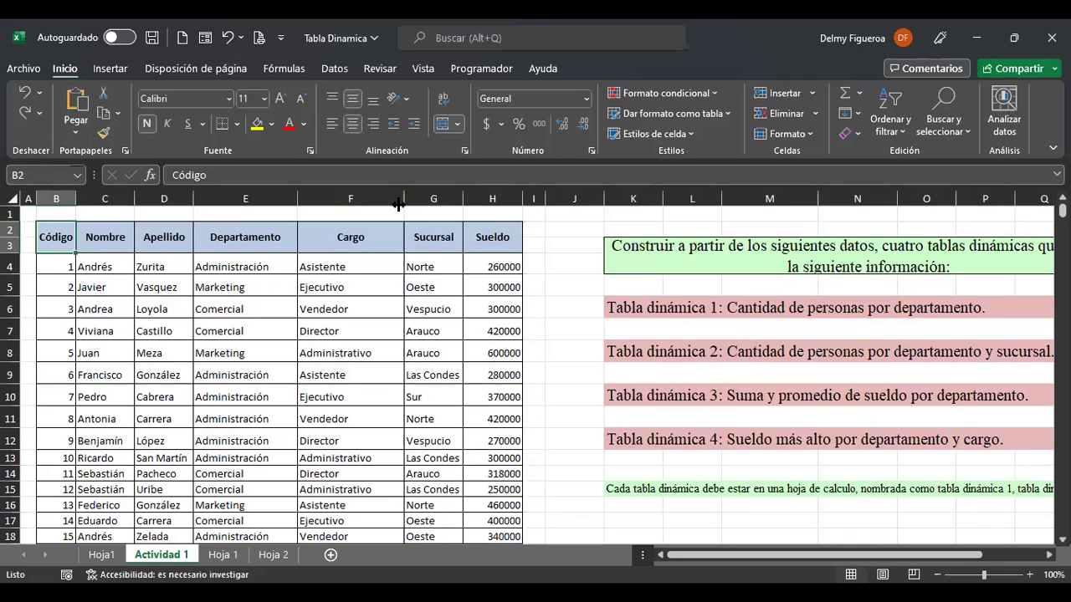
key("shift+Right")
key("shift+Right")
key("shift+Right")
key("shift+Right")
key("shift+Right")
key("shift+Right")
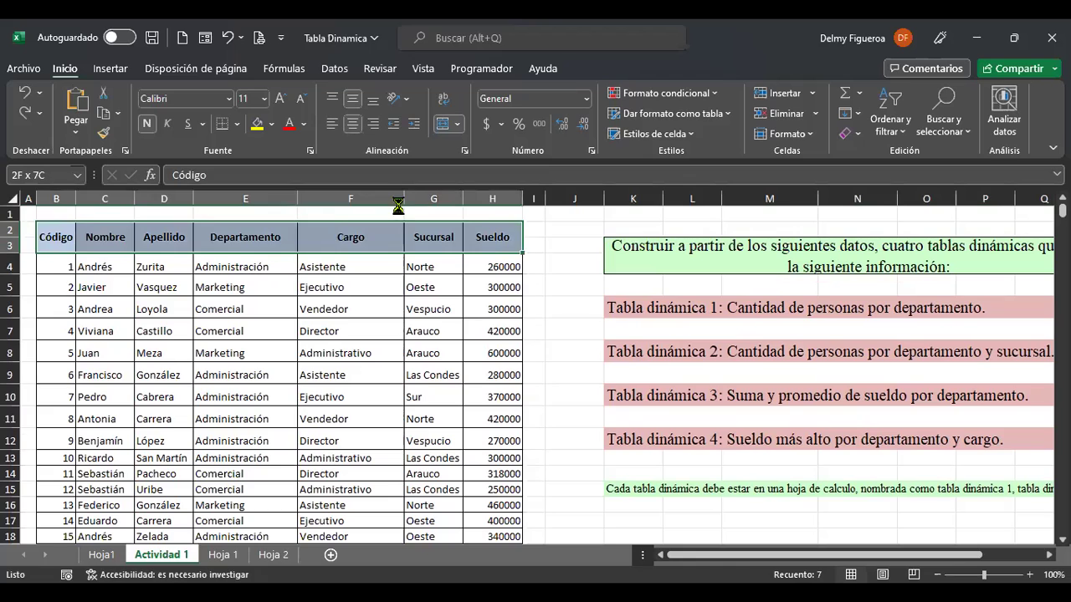
key("ctrl+c")
key("Up")
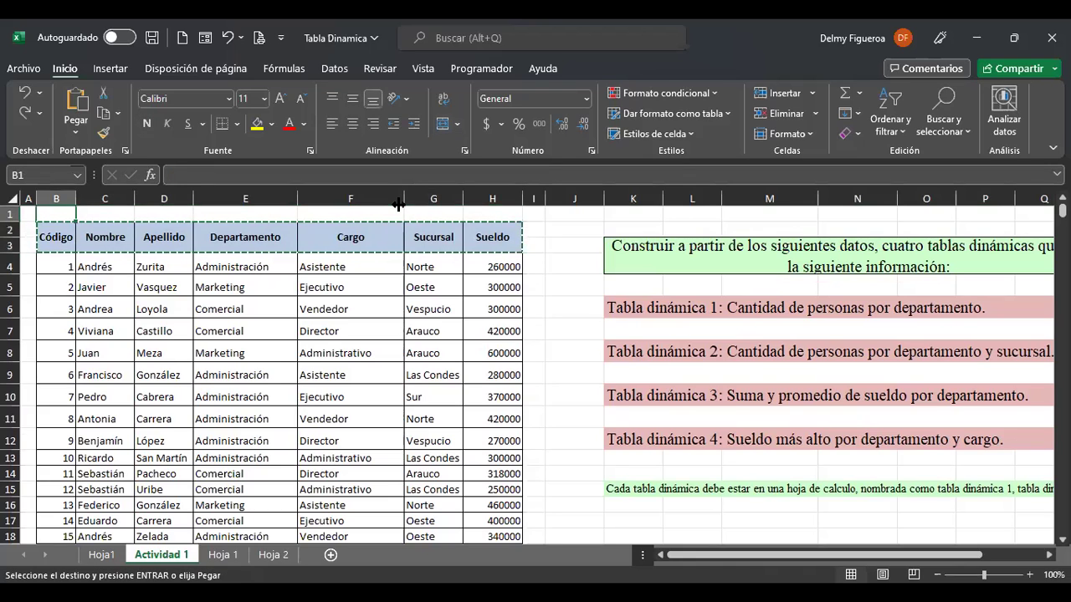
key("Escape")
key("Left")
key("ctrl+v")
key("Return")
key("Right")
key("Down")
key("Down")
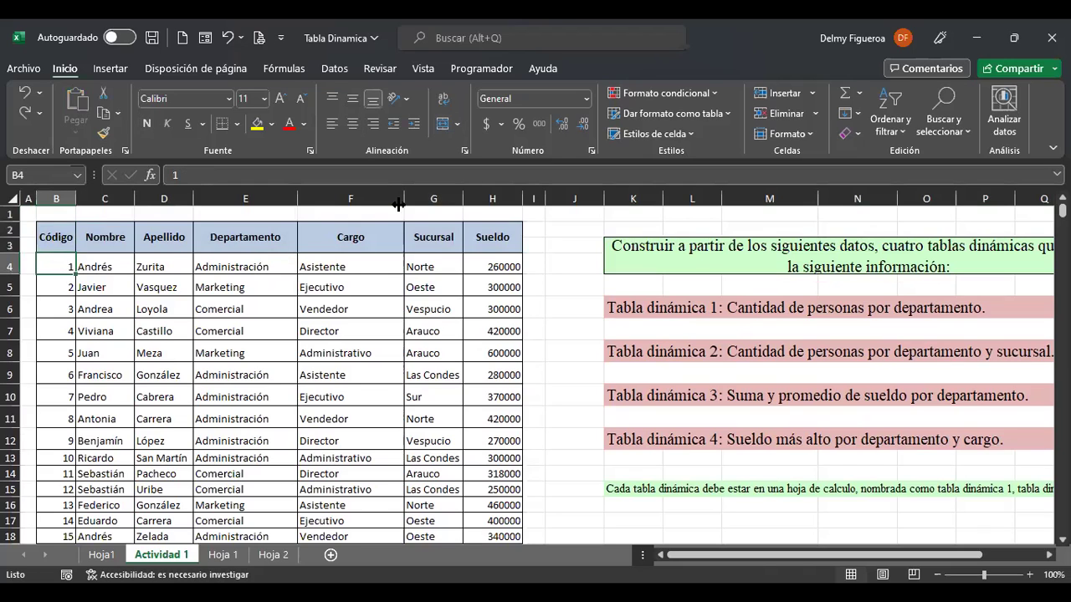
Delete row 3 on Actividad 1 so that the employee data's headers occupy only row 2.
left_click(11, 245)
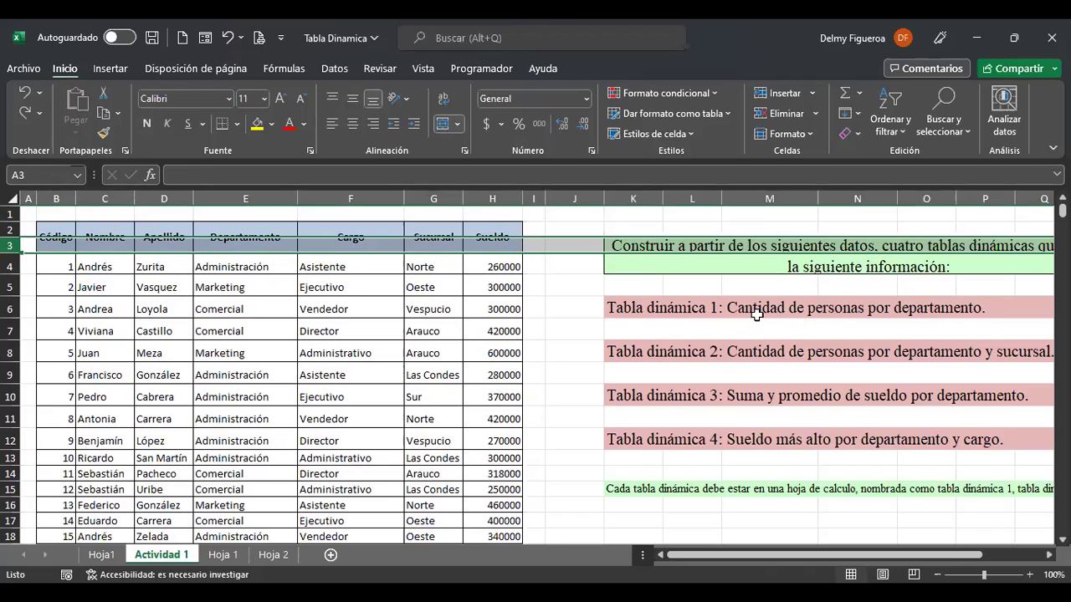
right_click(12, 244)
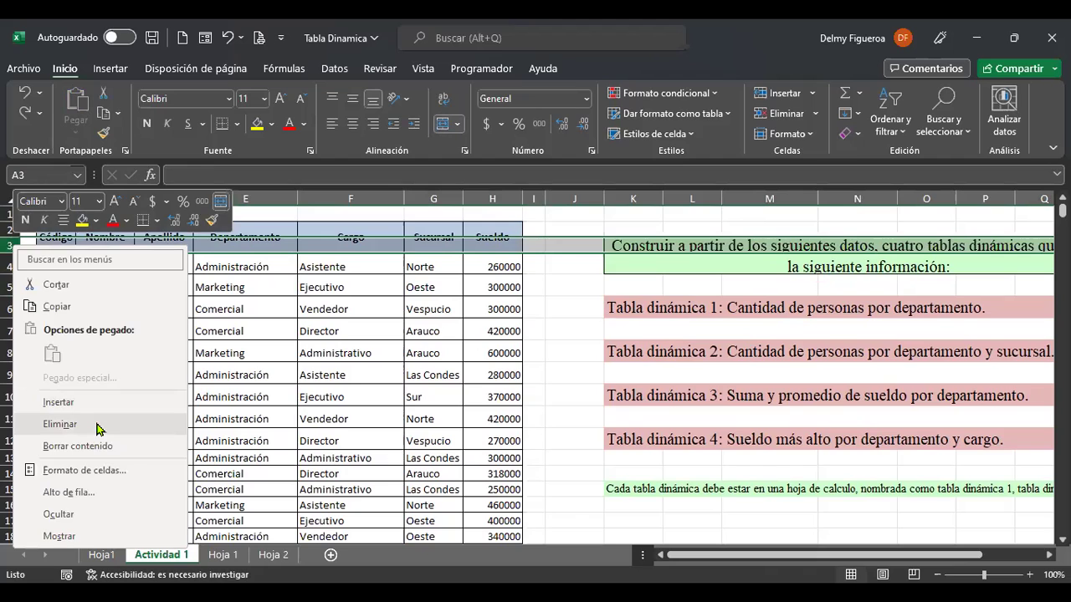
left_click(95, 425)
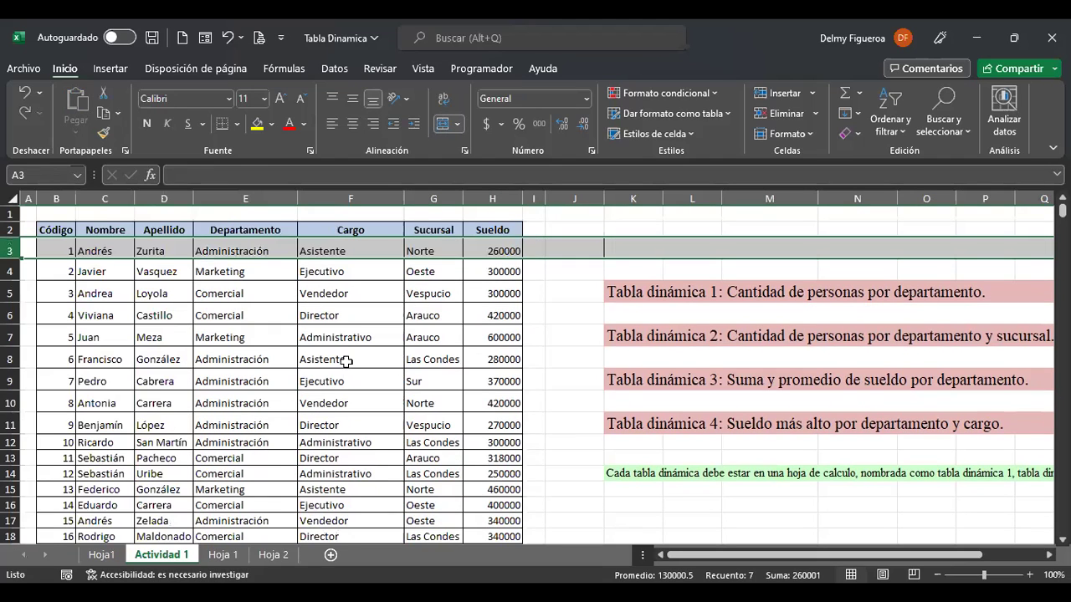
left_click(249, 249)
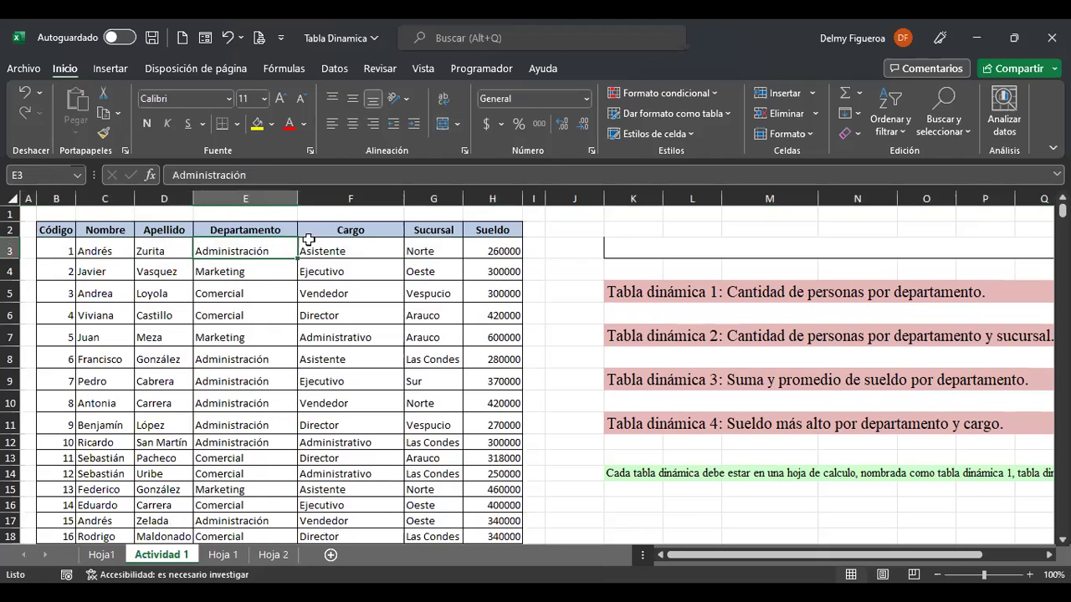
Refresh the department count pivot table on Hoja1 from the corrected source data.
left_click(102, 555)
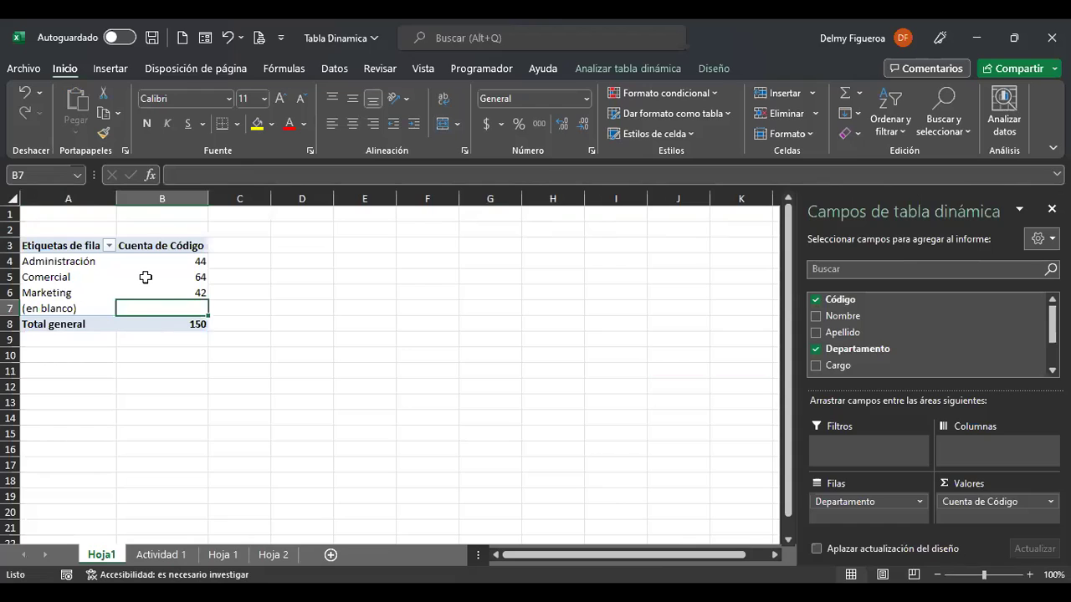
left_click(145, 277)
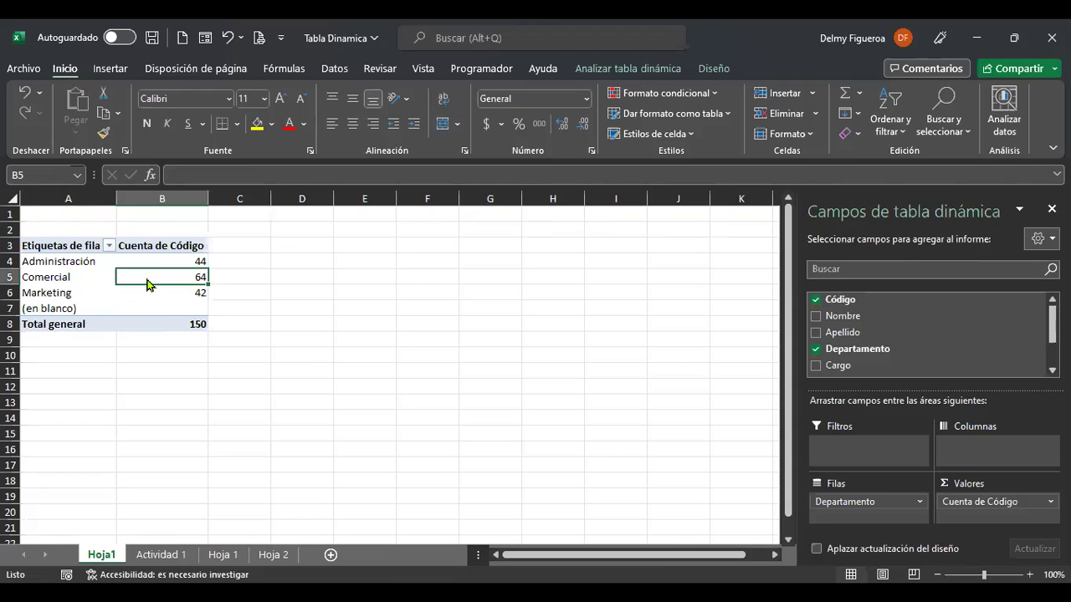
right_click(146, 279)
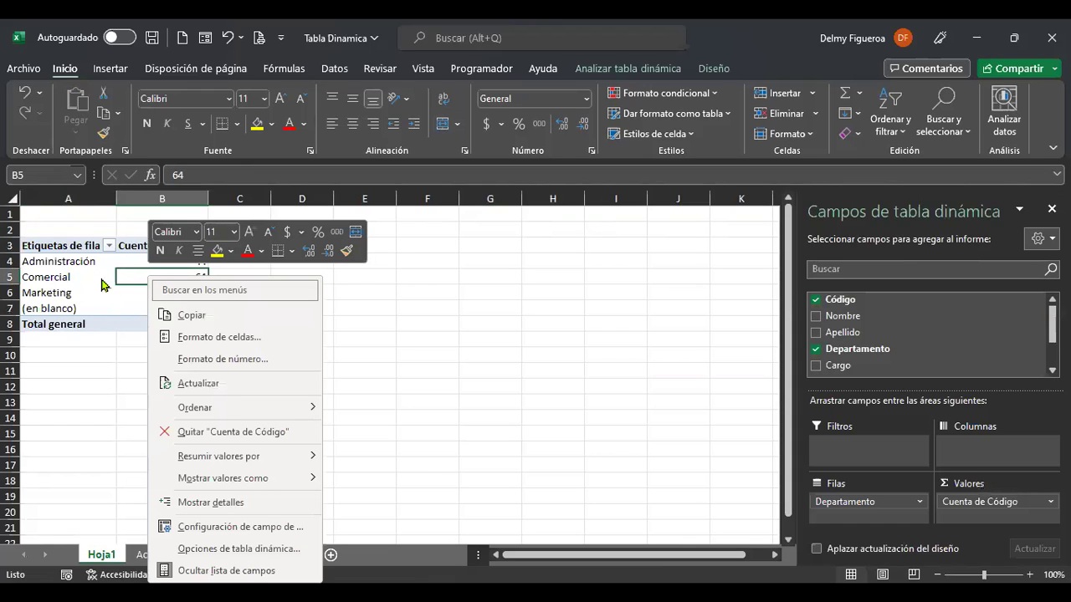
left_click(198, 383)
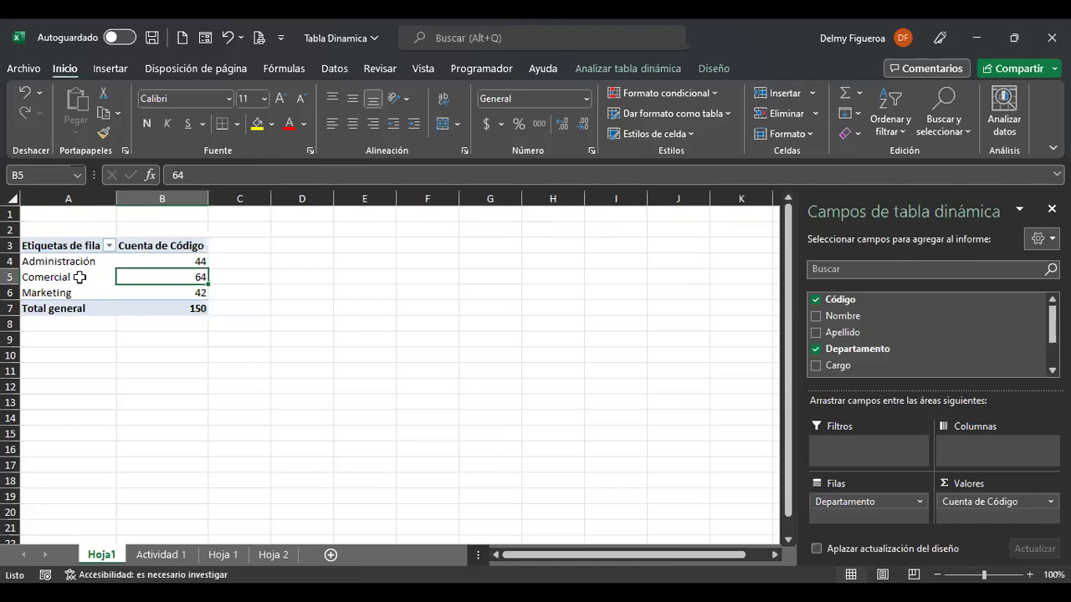
Compare the single-row headers on Actividad 1 with the refreshed pivot table on Hoja1.
left_click(161, 555)
left_click(91, 230)
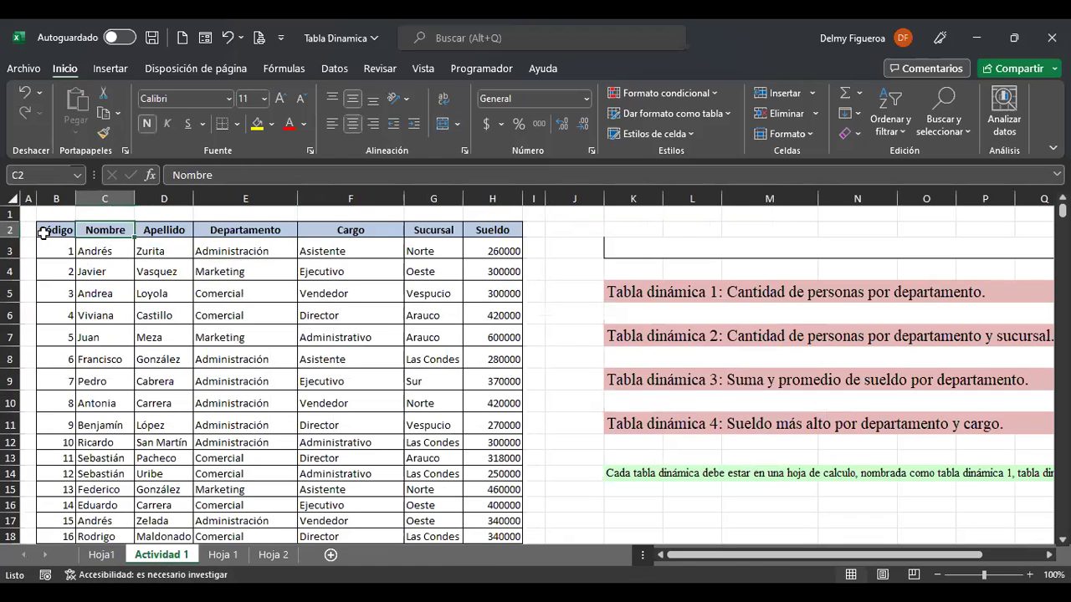
left_click(270, 231)
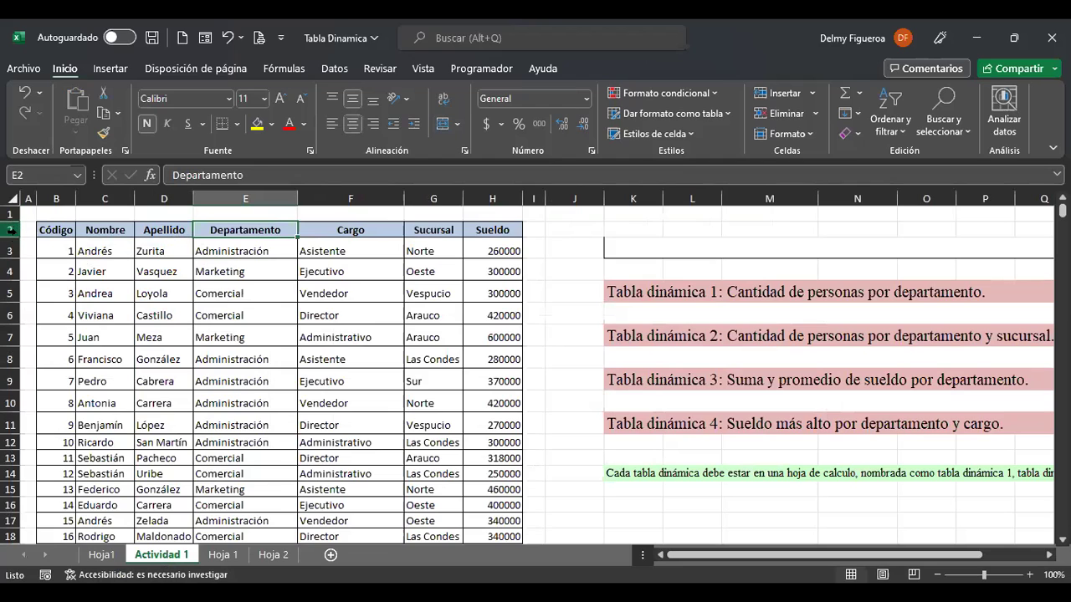
left_click(101, 556)
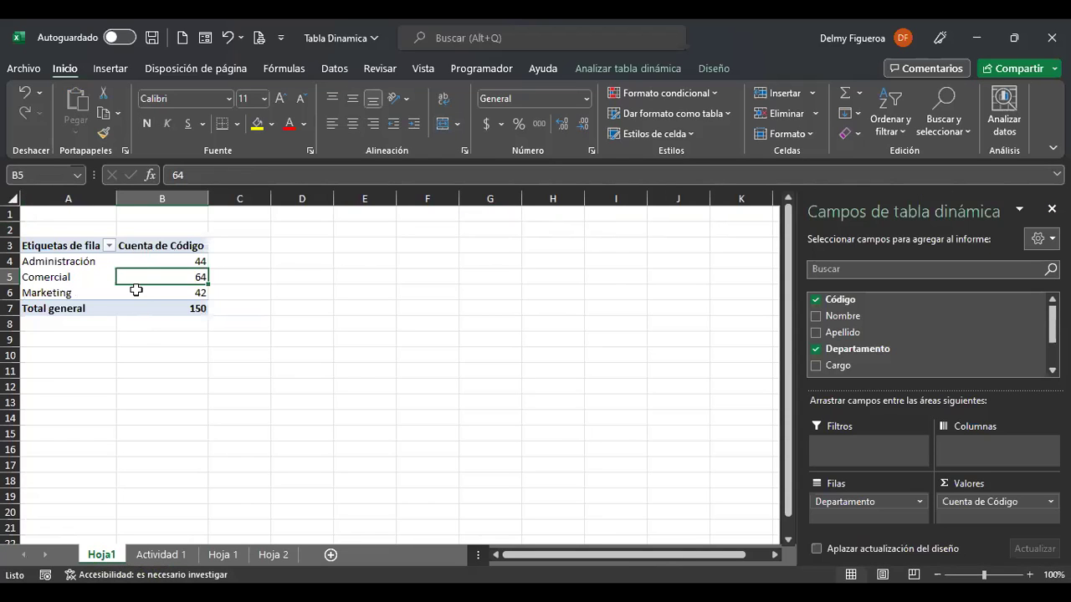
mouse_move(135, 289)
left_click(160, 555)
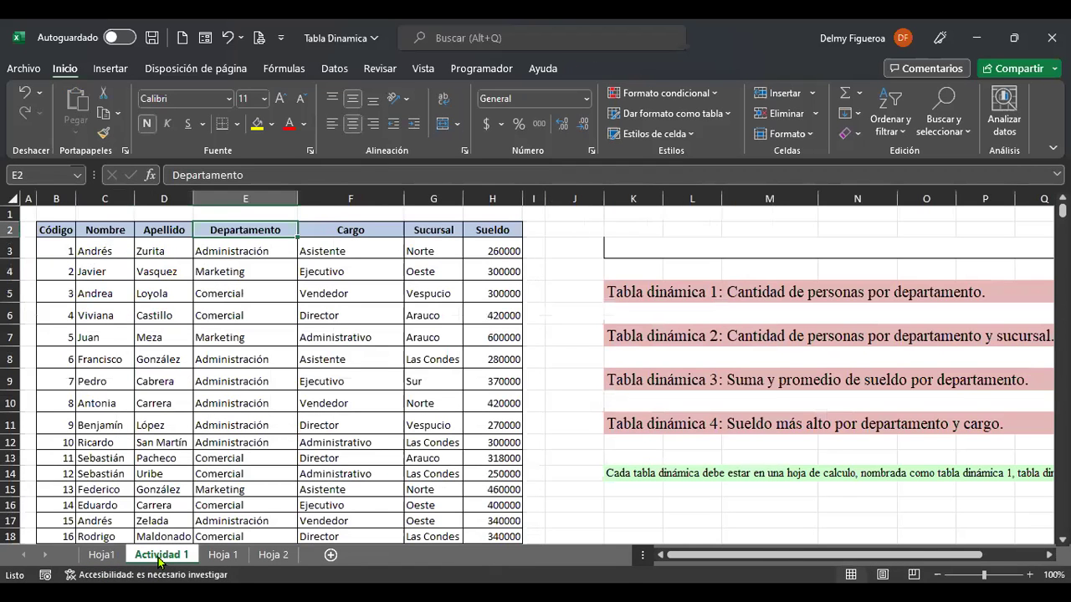
Rename the sheet Hoja1 as "Tabla dinámica 1".
left_click(101, 555)
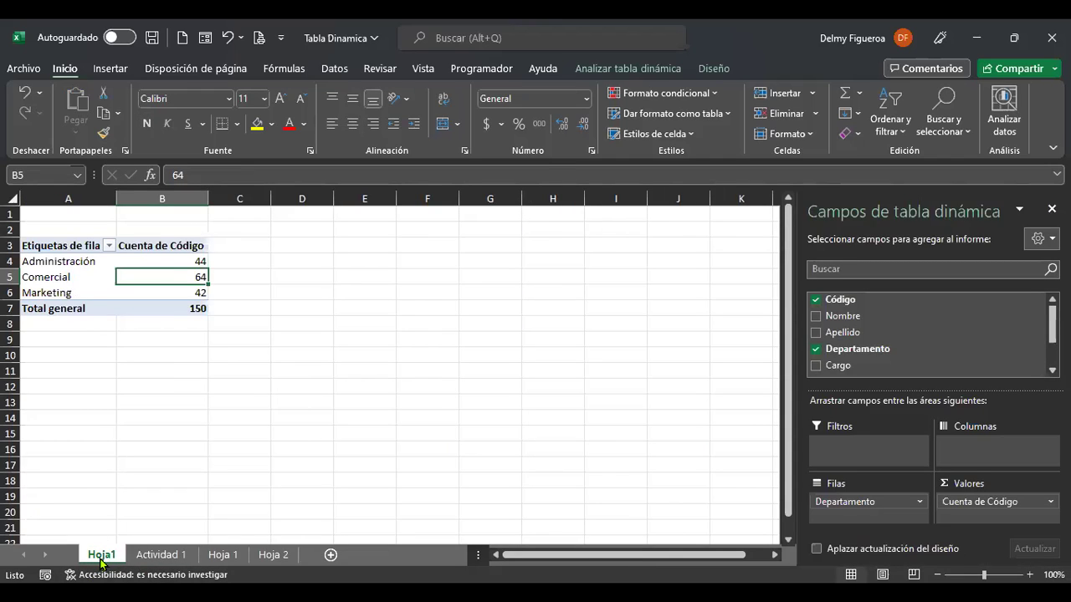
double_click(96, 554)
type("Tabla din")
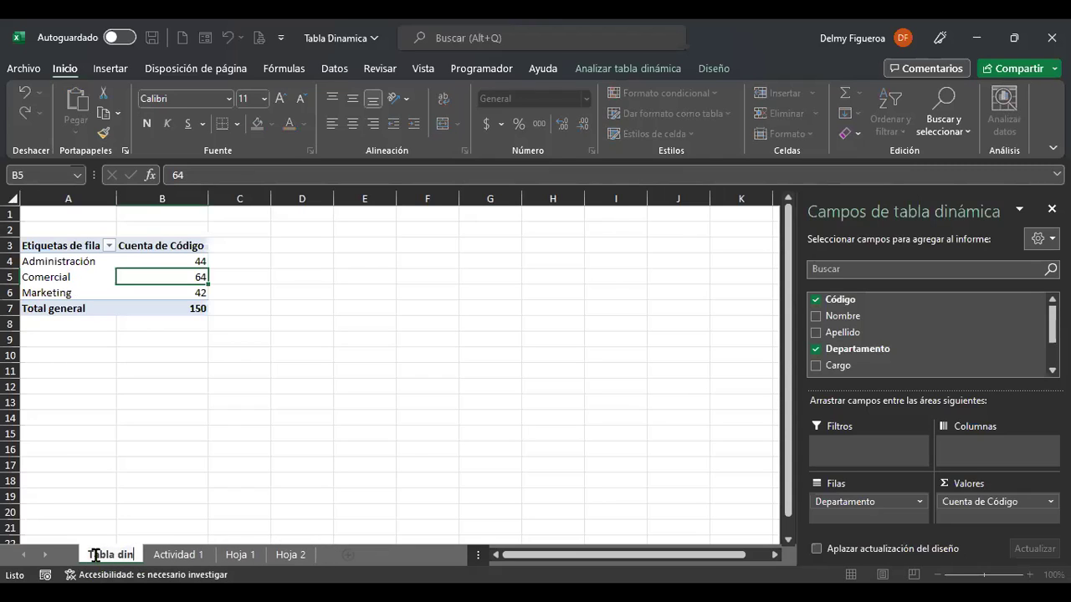
type("ámica")
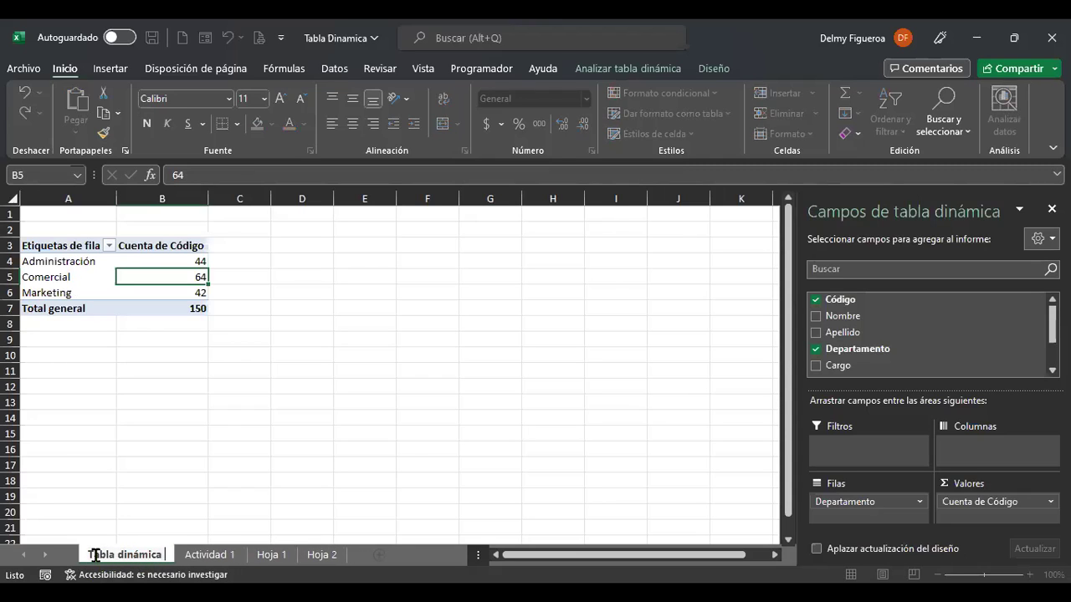
type(" 1")
key("Return")
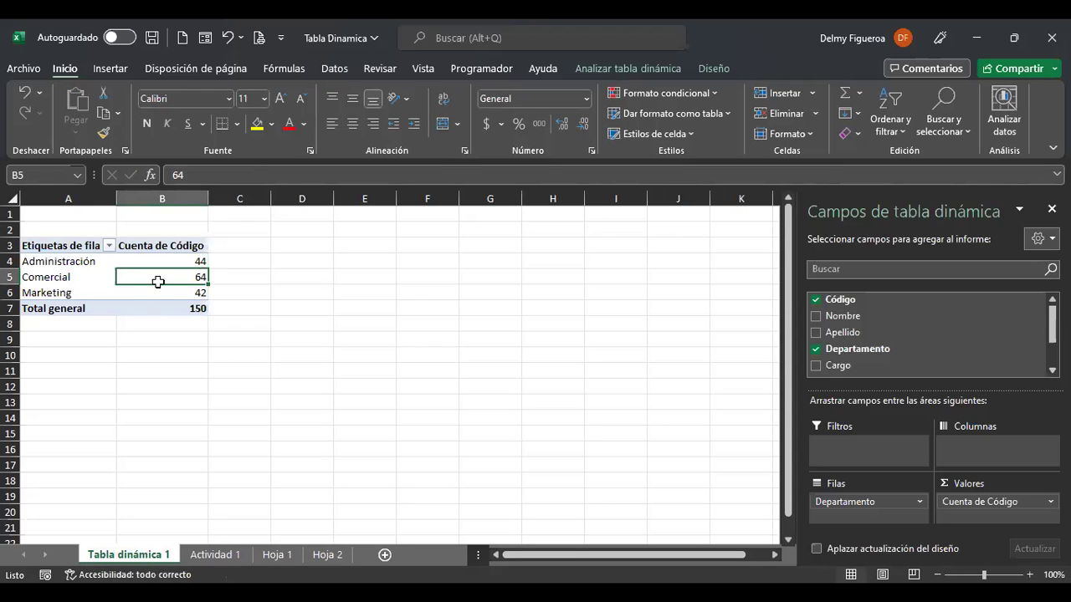
Review the Tabla dinámica 2 assignment on Actividad 1 and select the first Departamento entry, cell E3, in the employee data.
left_click(216, 555)
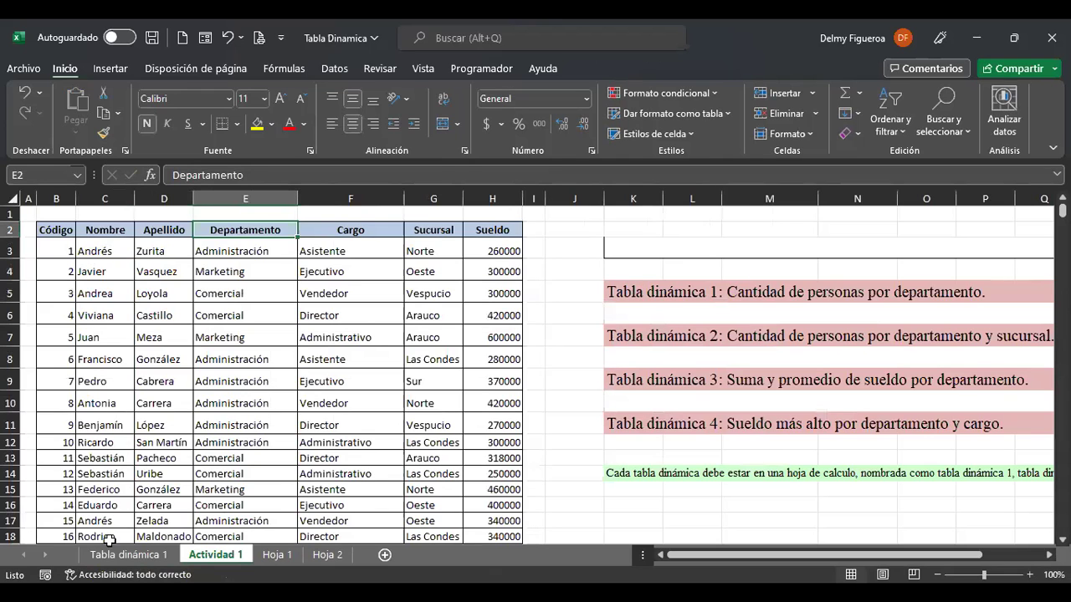
left_click(126, 555)
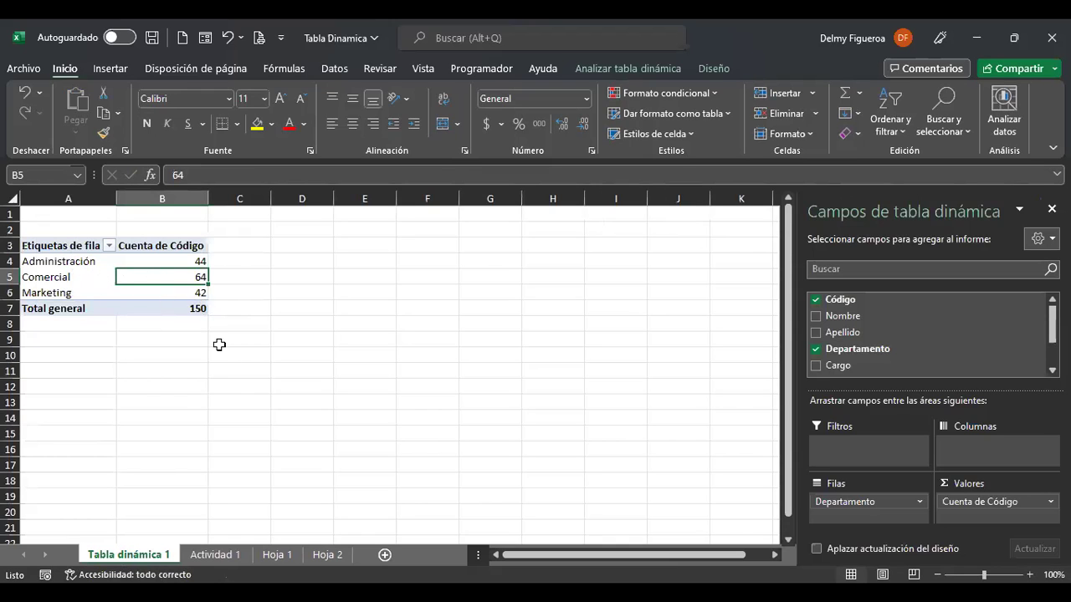
left_click(216, 556)
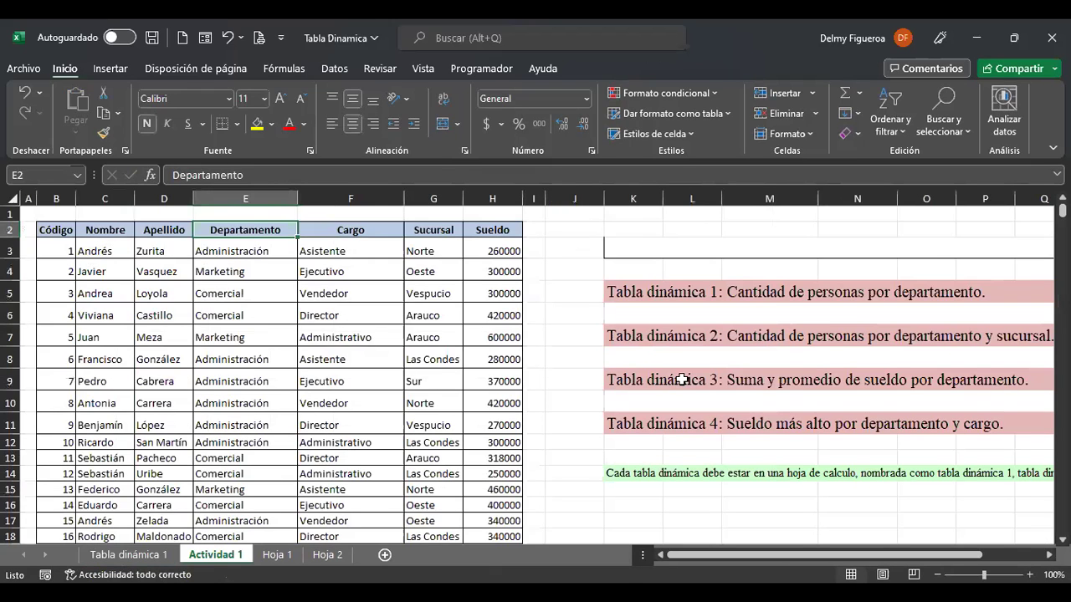
left_click(683, 337)
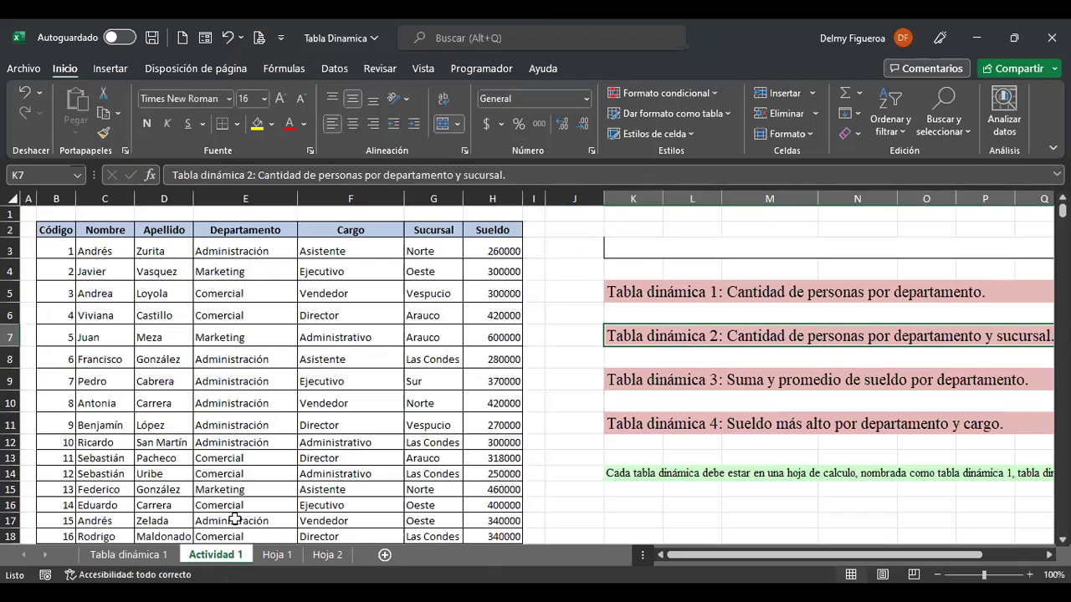
left_click(248, 251)
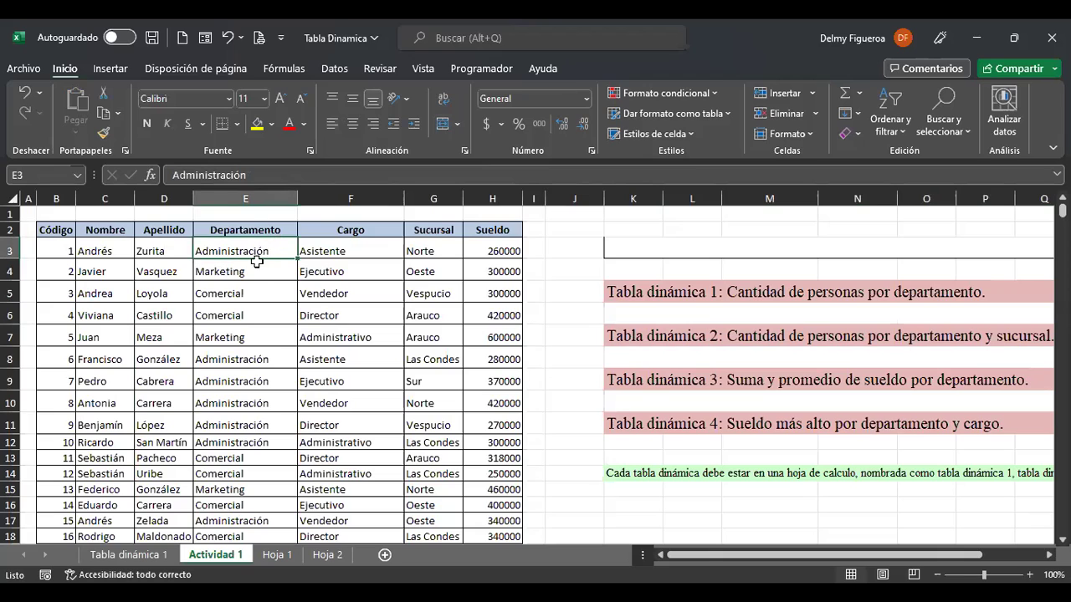
Insert a pivot table from 'Actividad 1'!$B$2:$H$152 on a new worksheet and check the Tabla dinámica 2 assignment.
left_click(108, 70)
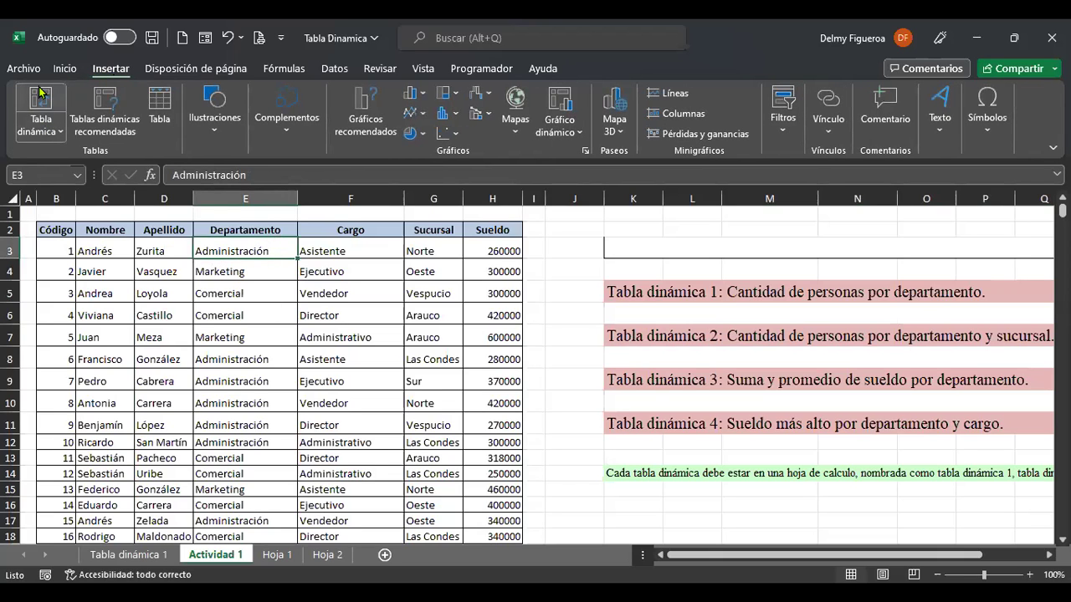
left_click(39, 94)
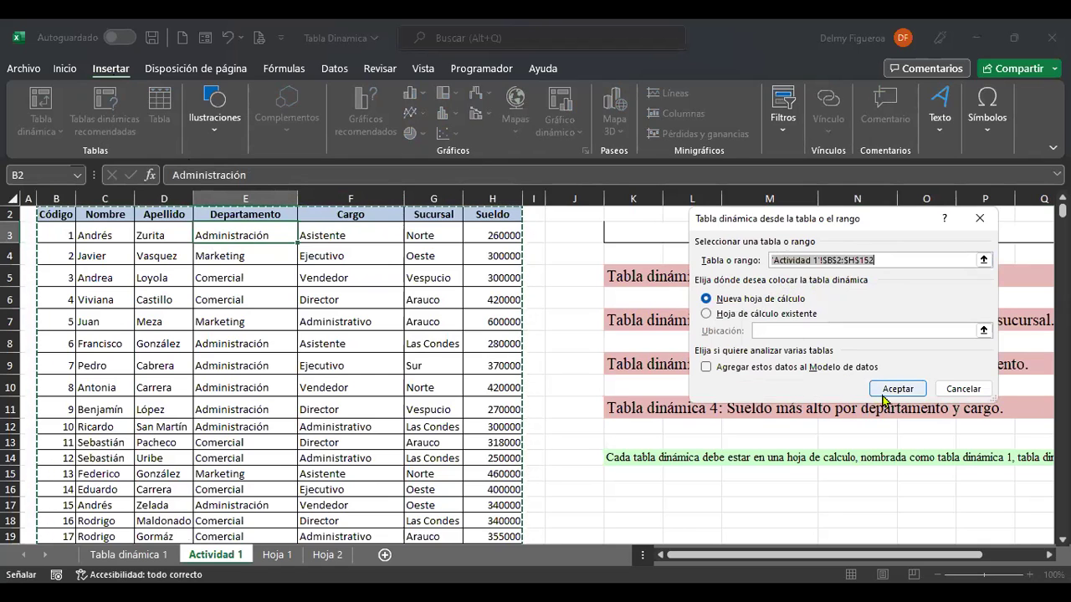
left_click(910, 390)
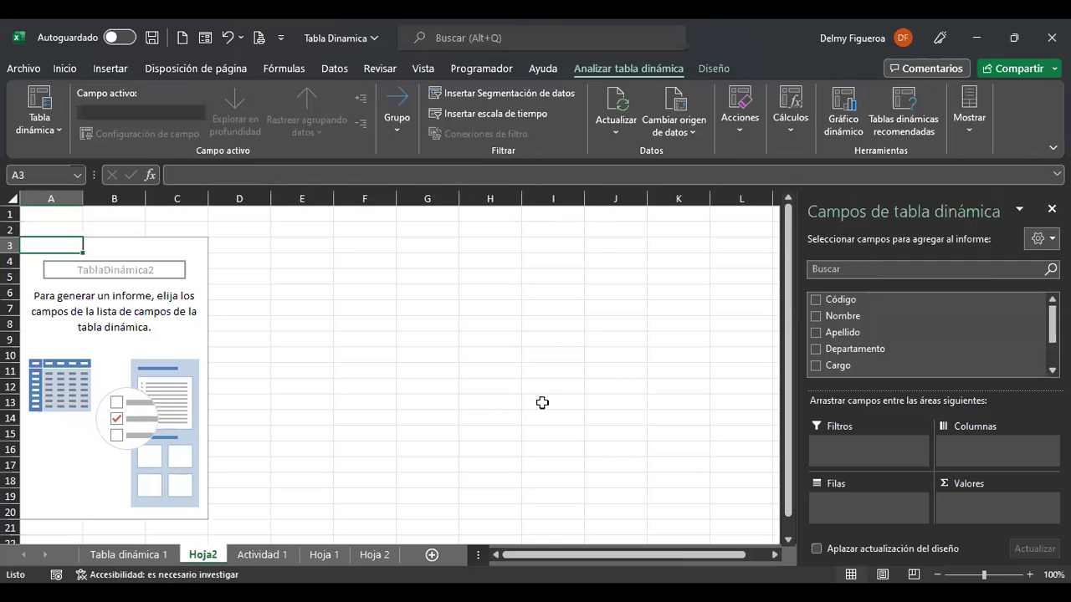
left_click(264, 554)
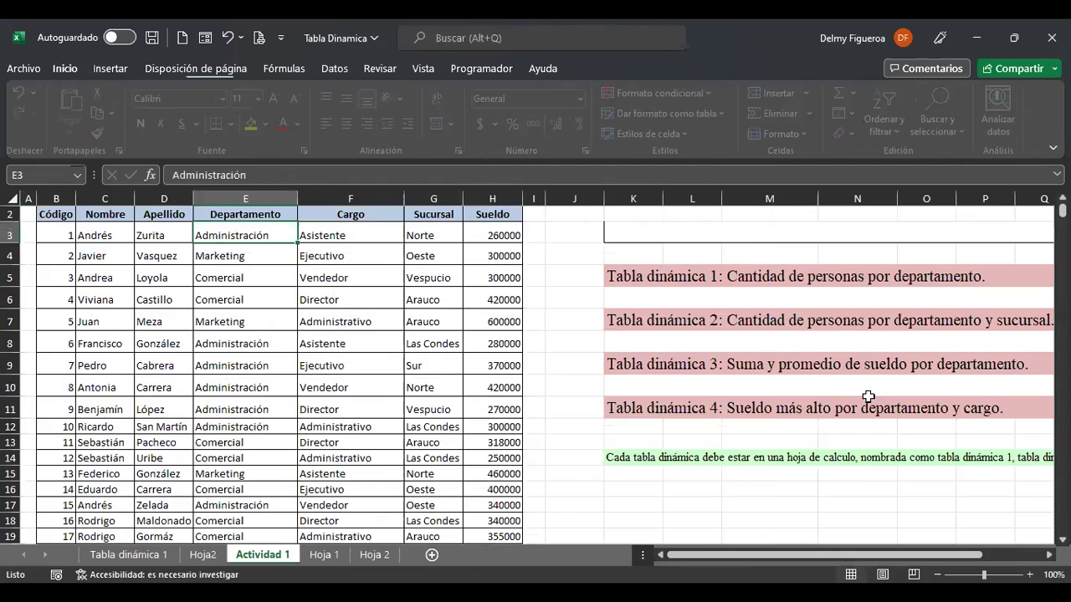
left_click(203, 554)
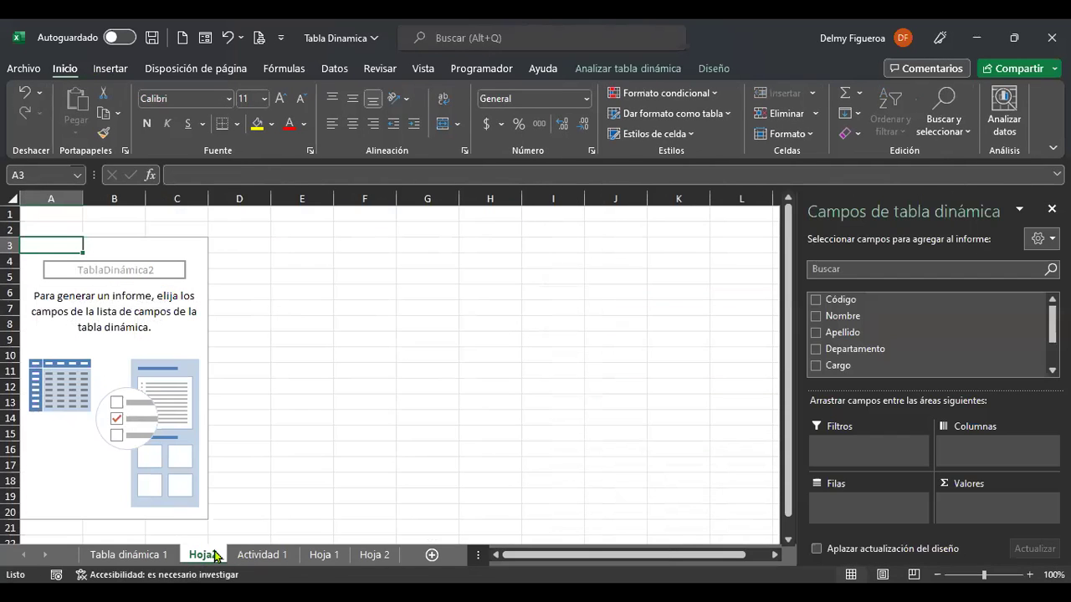
Add Código to the values of the pivot table on Hoja2 and summarize it by Recuento.
left_click(815, 300)
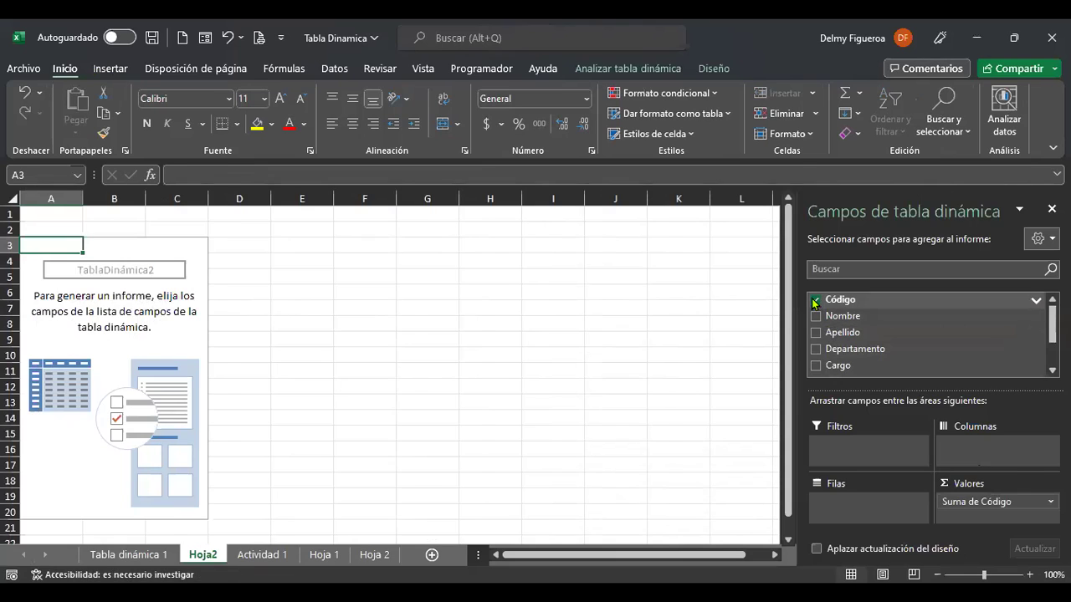
left_click(1034, 501)
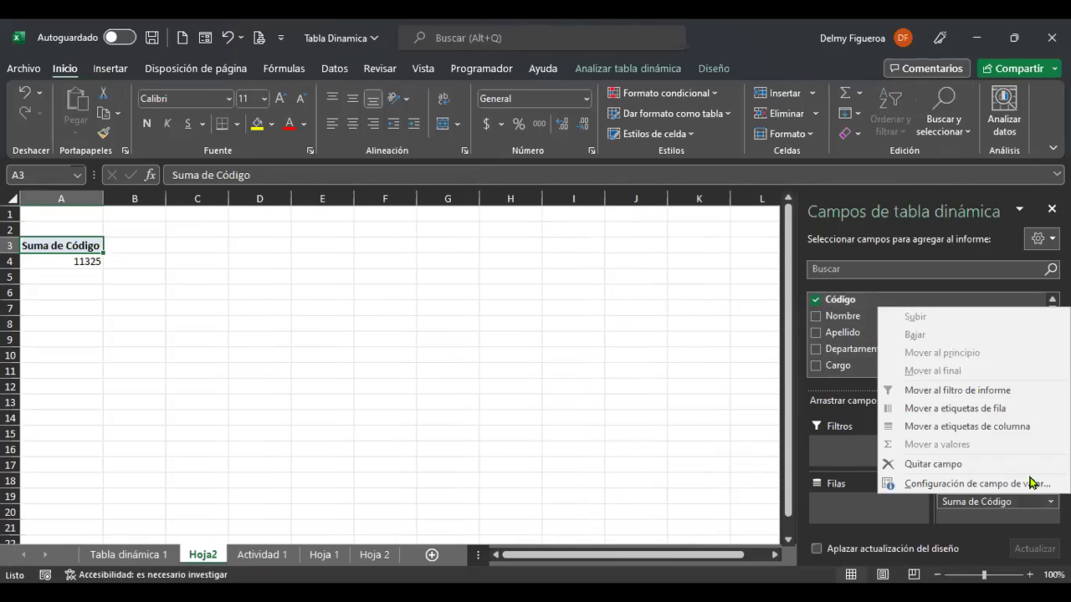
left_click(956, 491)
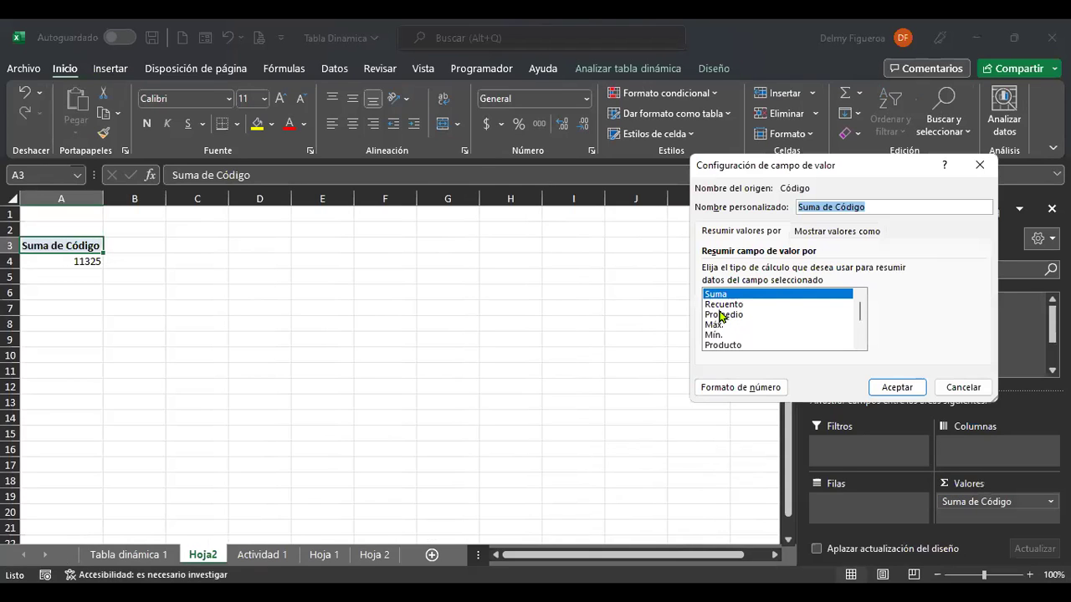
left_click(725, 305)
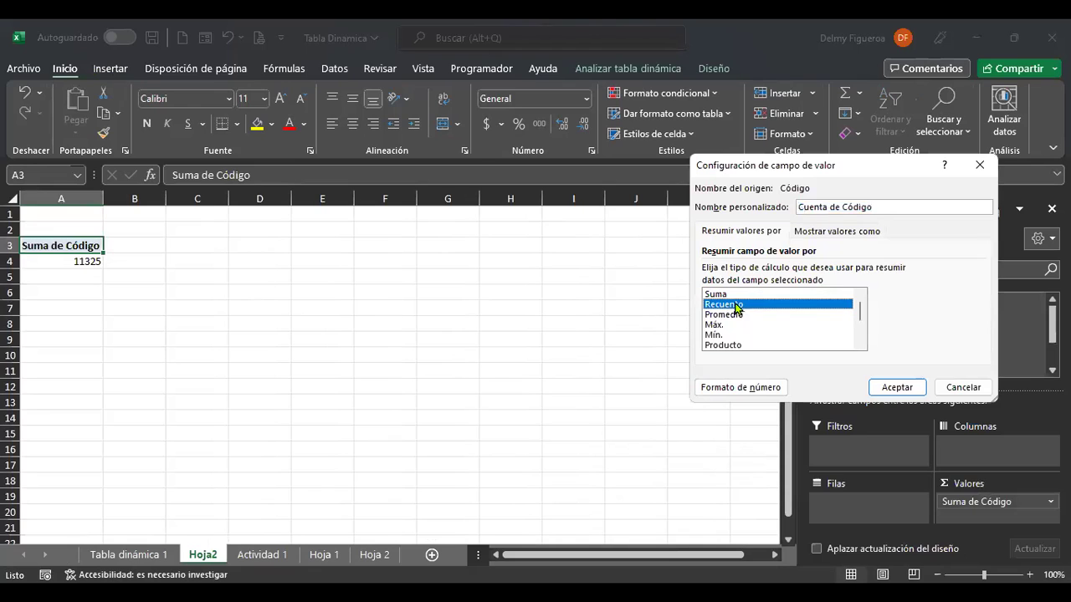
left_click(898, 388)
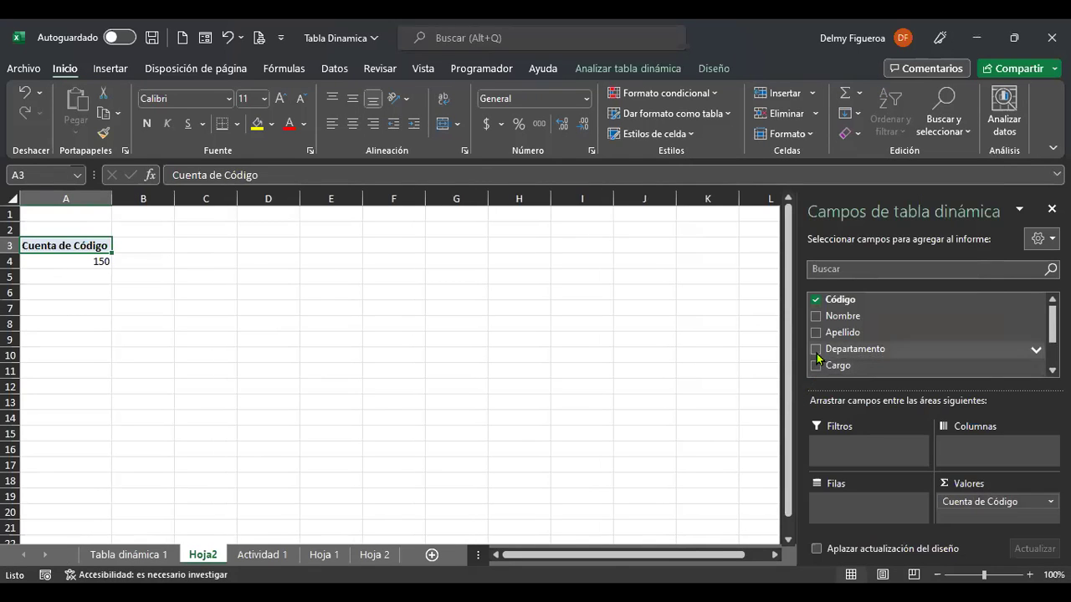
Add Departamento and Sucursal as nested row fields and examine the branch entries under Administración.
left_click(813, 349)
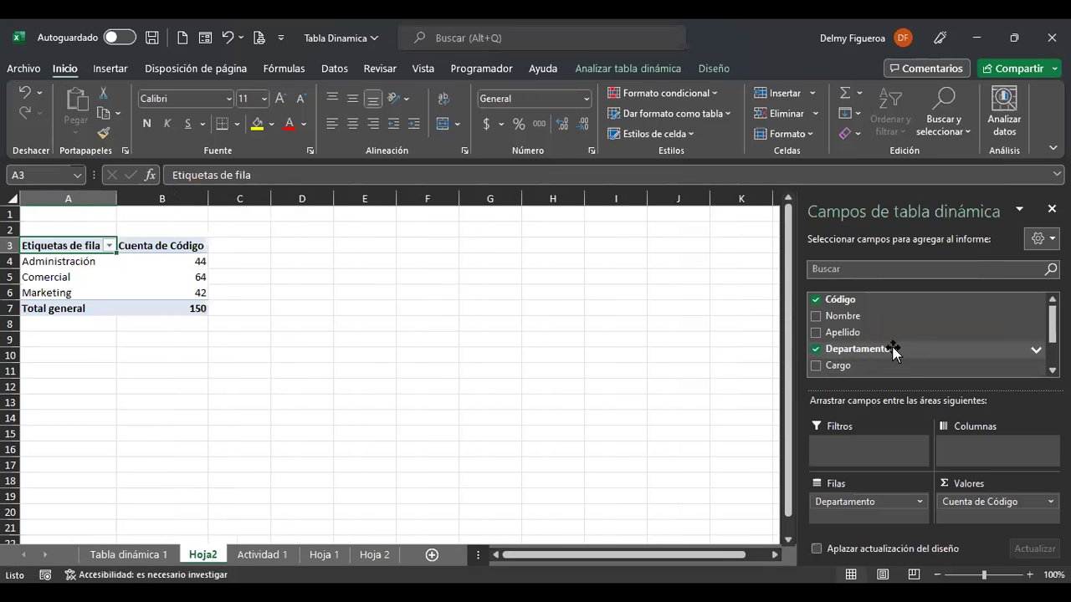
scroll(907, 356, "down", 1)
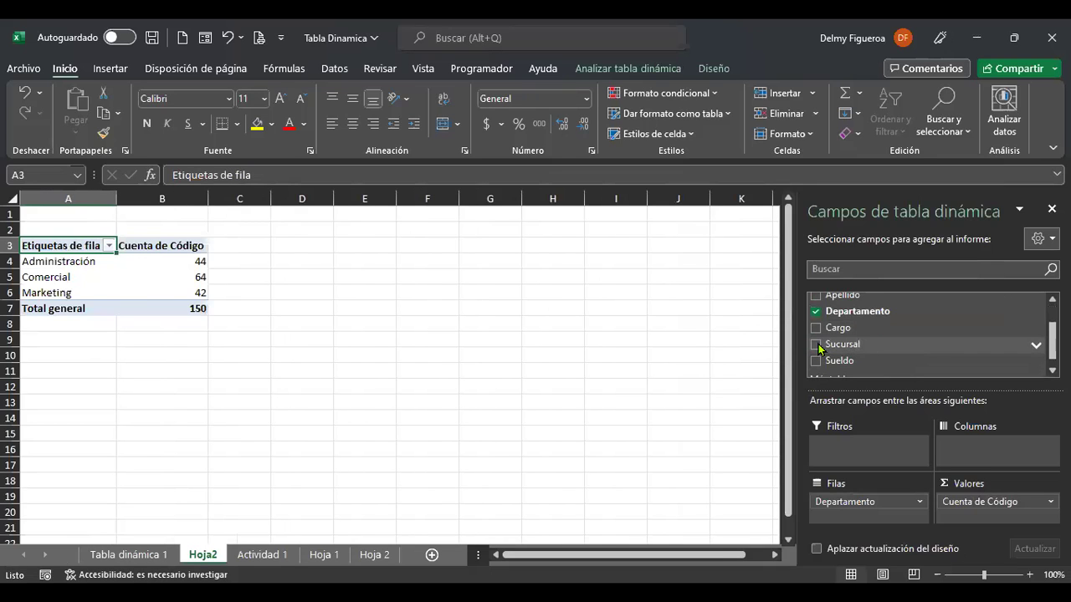
left_click(817, 346)
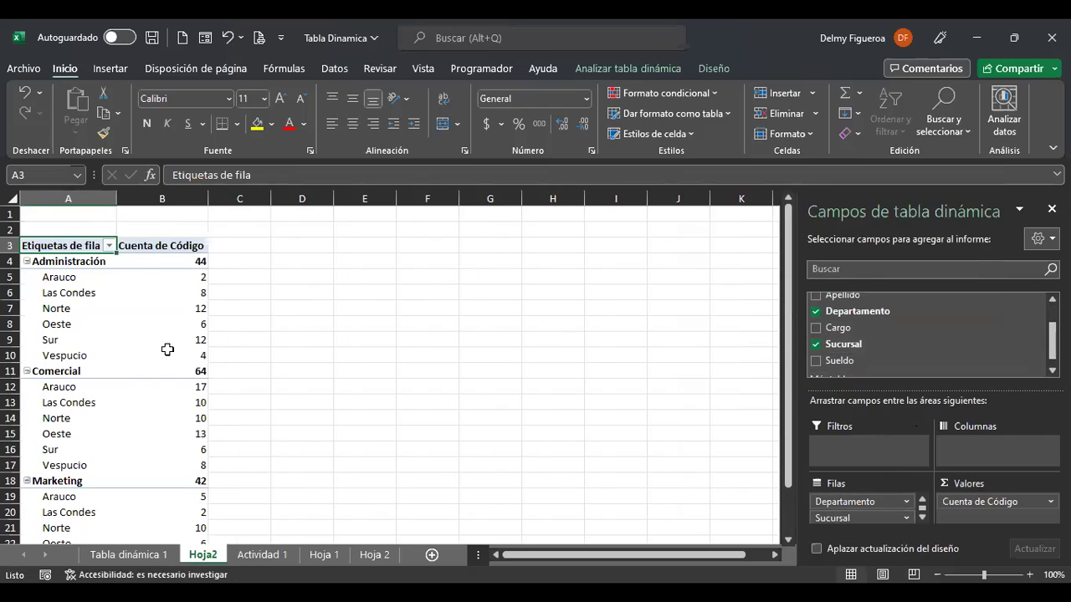
left_click(59, 278)
left_click(59, 289)
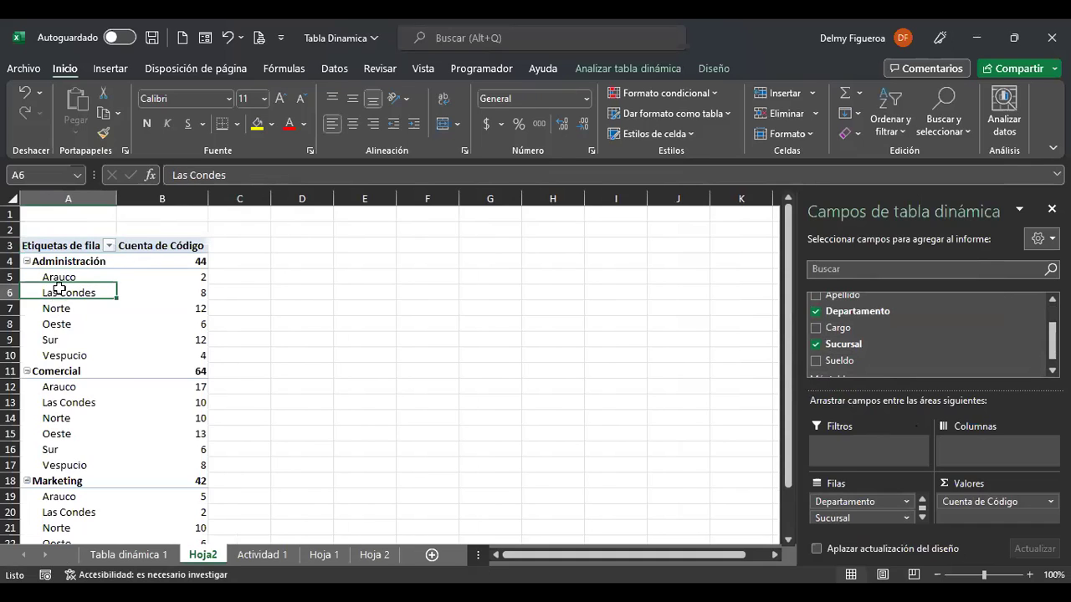
left_click(79, 337)
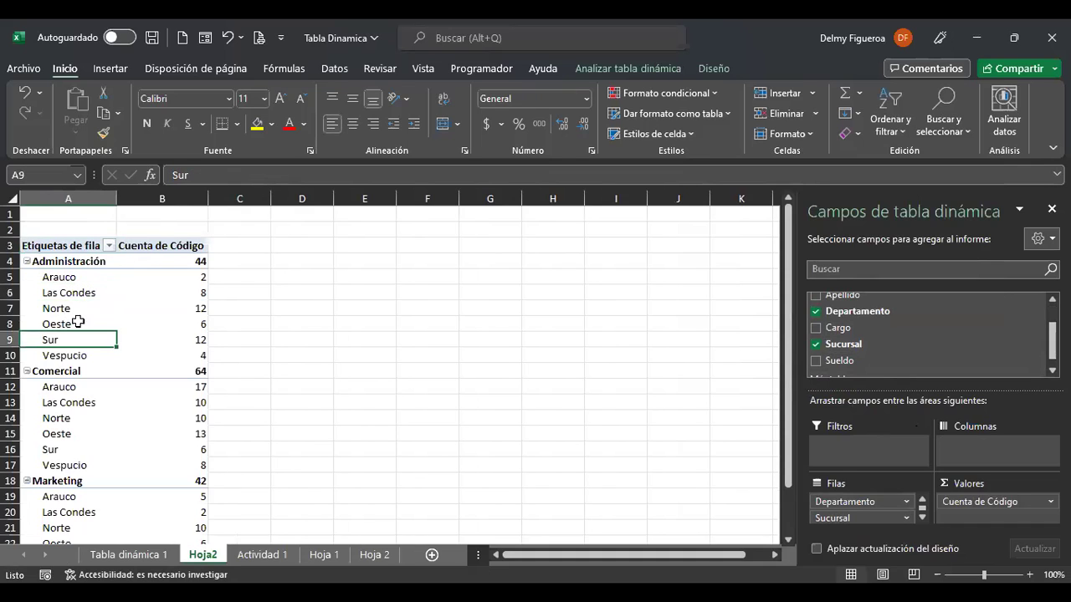
left_click(176, 281)
left_click(171, 308)
left_click(168, 325)
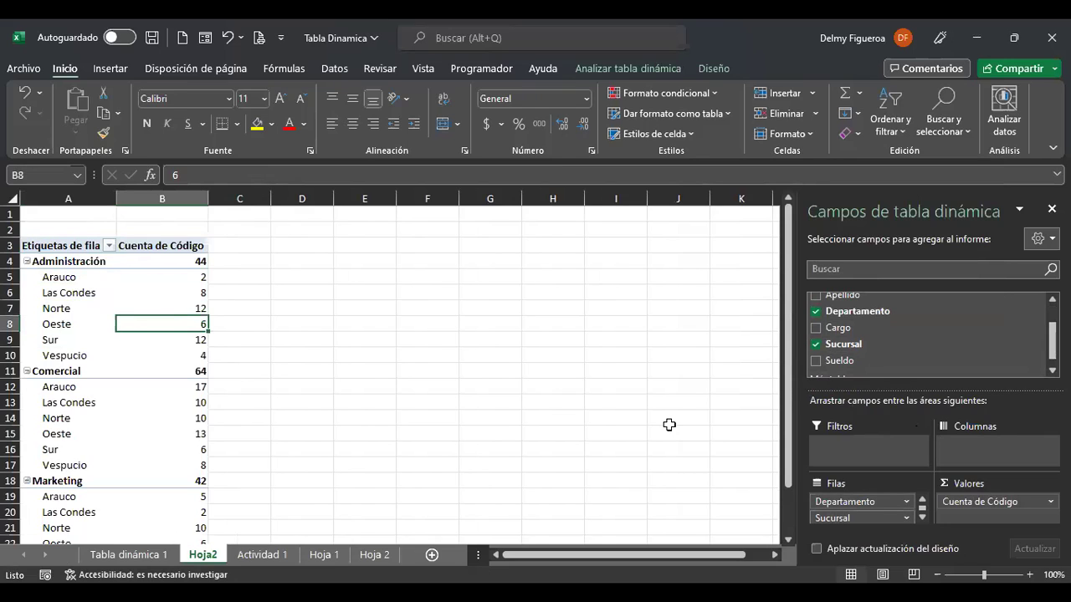
Move the Sucursal field from rows to columns and examine the branch headings across the pivot table.
left_click_drag(862, 517, 988, 458)
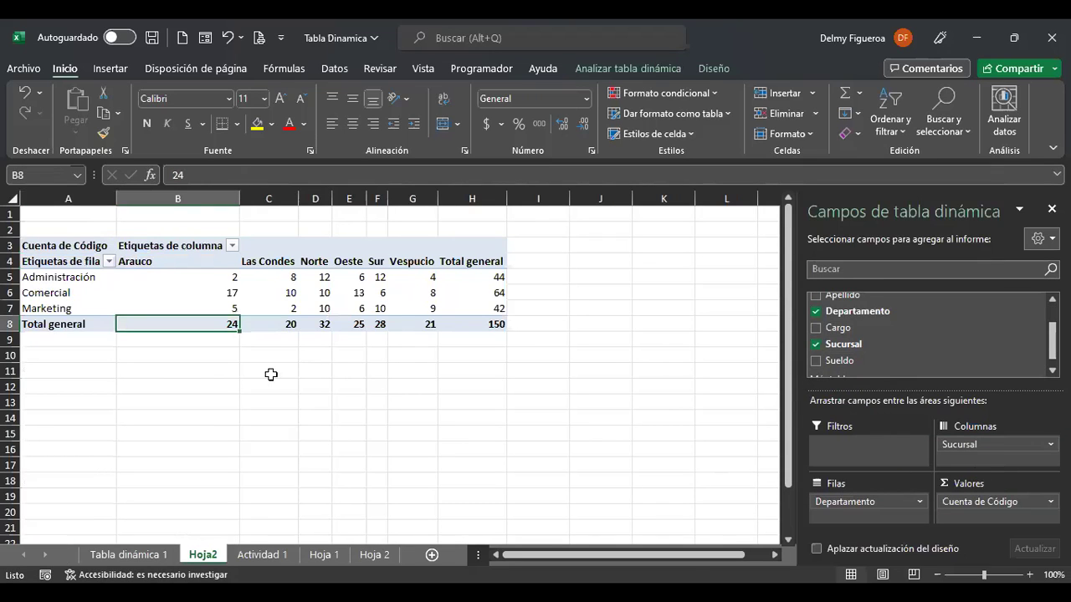
left_click(45, 276)
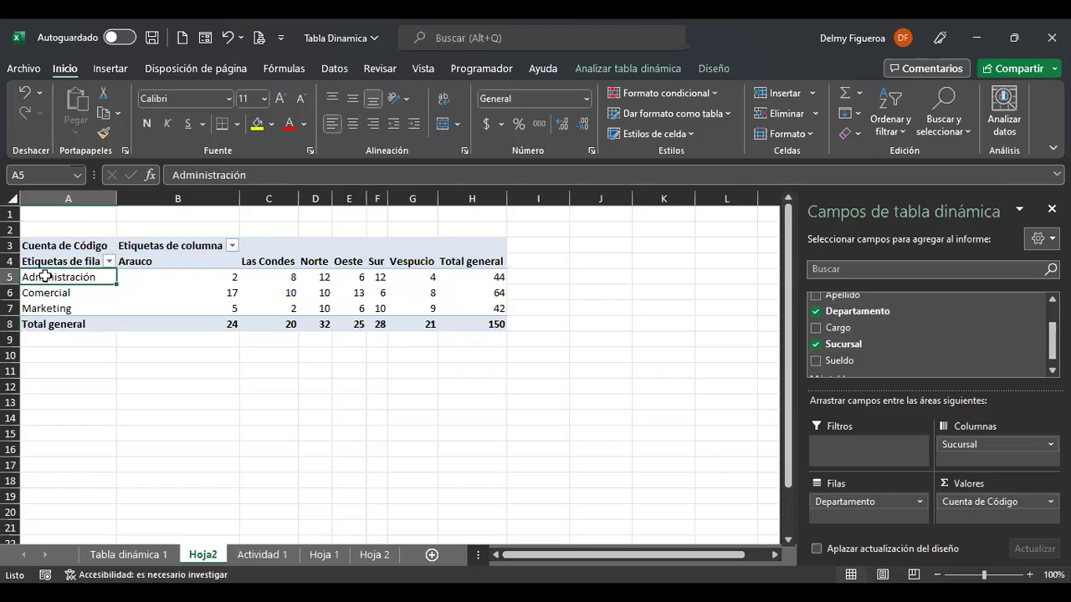
left_click(287, 276)
left_click(286, 261)
left_click(312, 259)
left_click(350, 260)
left_click(414, 261)
left_click(490, 259)
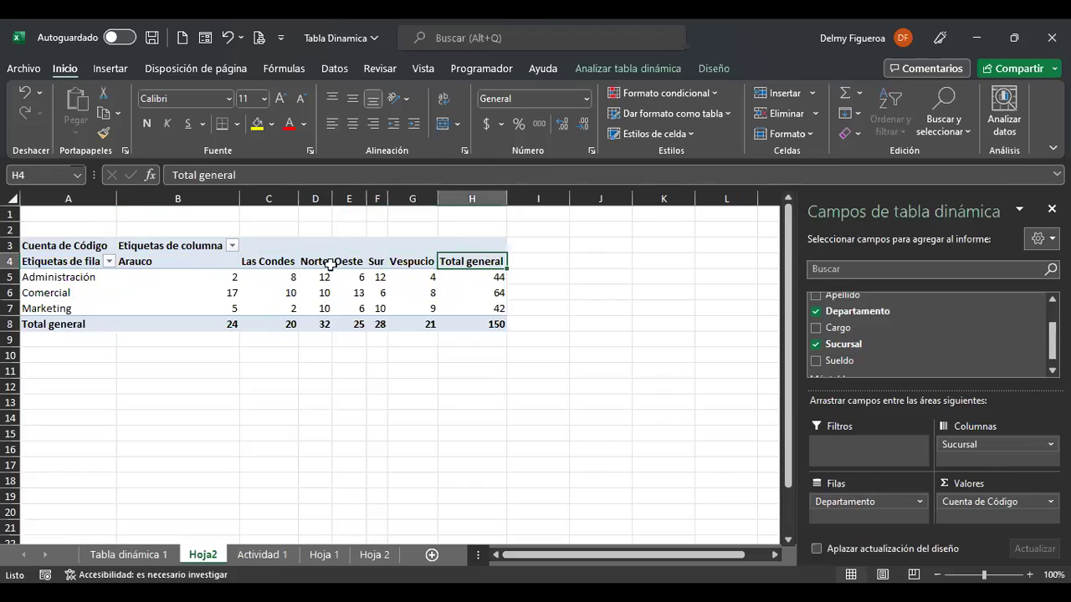
left_click(225, 279)
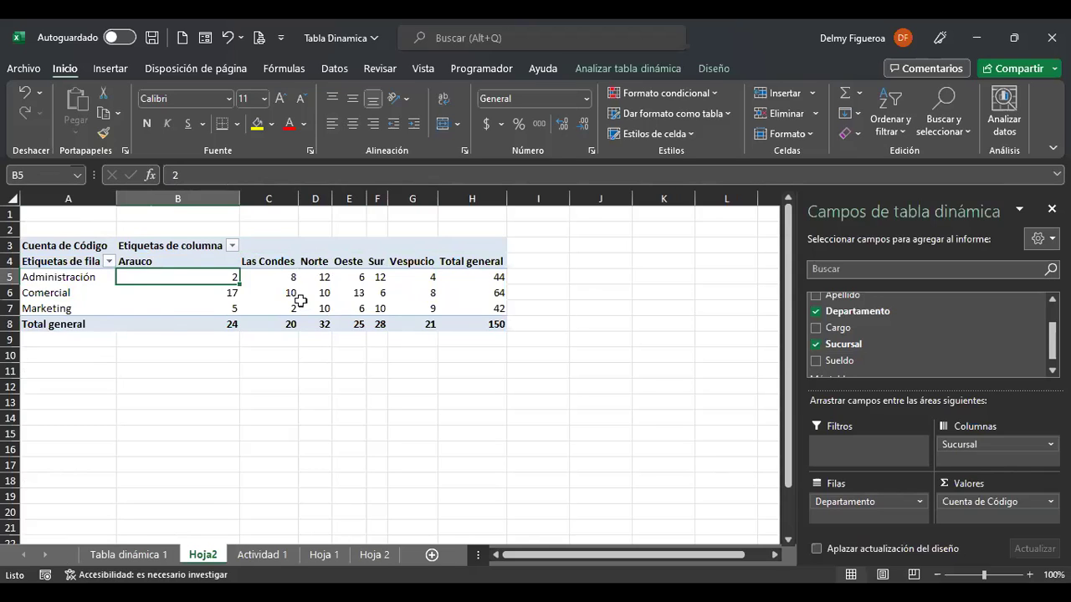
Rename the sheet Hoja2 as "Tabla dinámica 2", reusing the name copied from the first pivot table's sheet.
double_click(155, 554)
key("ctrl+c")
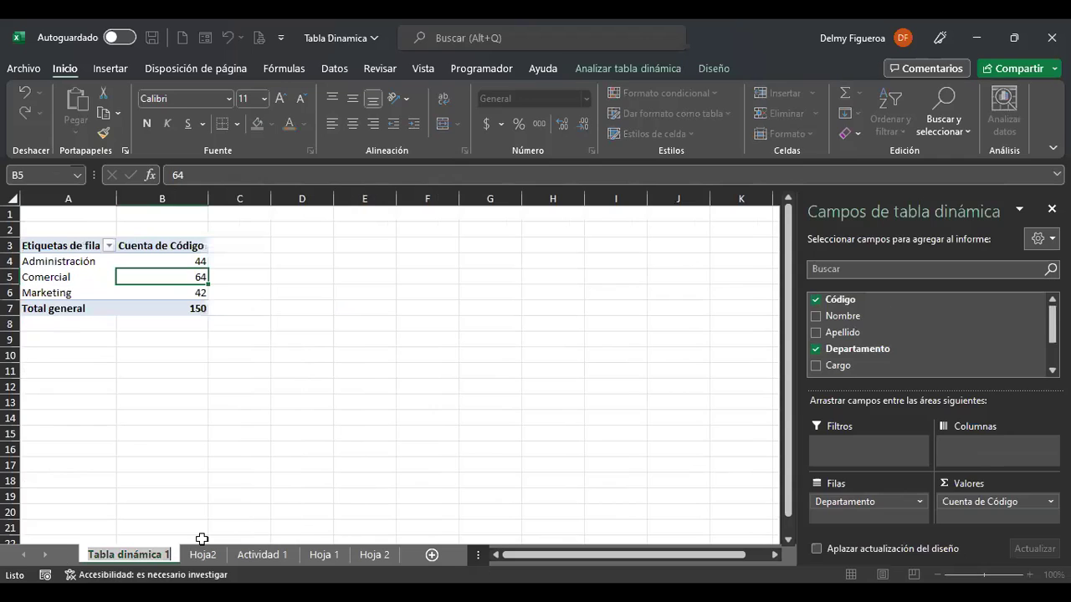
key("Return")
left_click(205, 555)
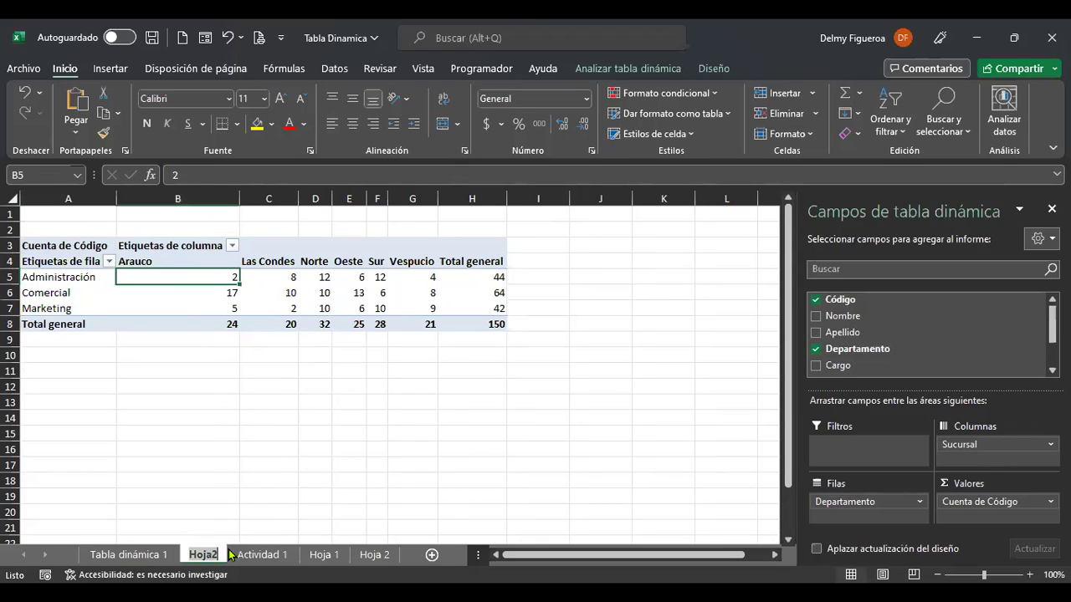
key("ctrl+v")
key("BackSpace")
type("2")
key("Return")
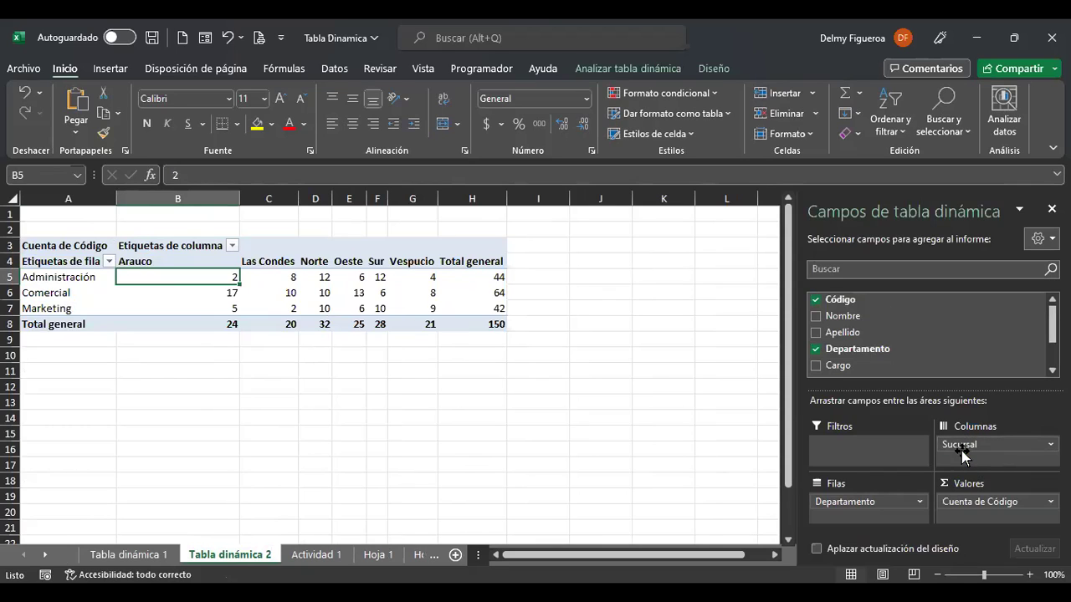
Rearrange the pivot table on Tabla dinámica 2 with Sucursal in rows and Departamento in columns.
left_click_drag(960, 445, 934, 479)
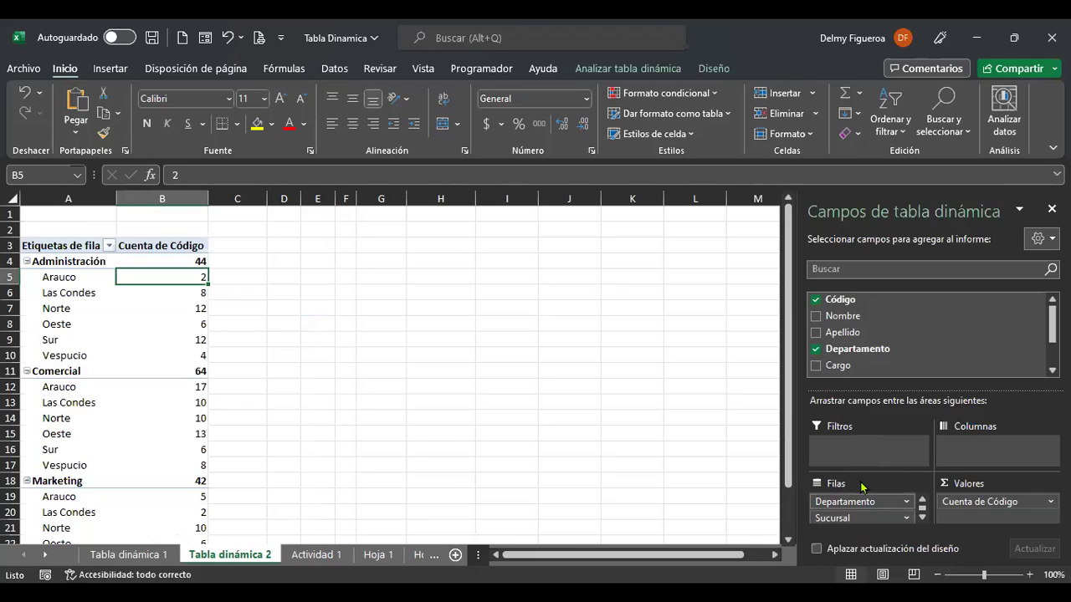
left_click_drag(836, 518, 836, 499)
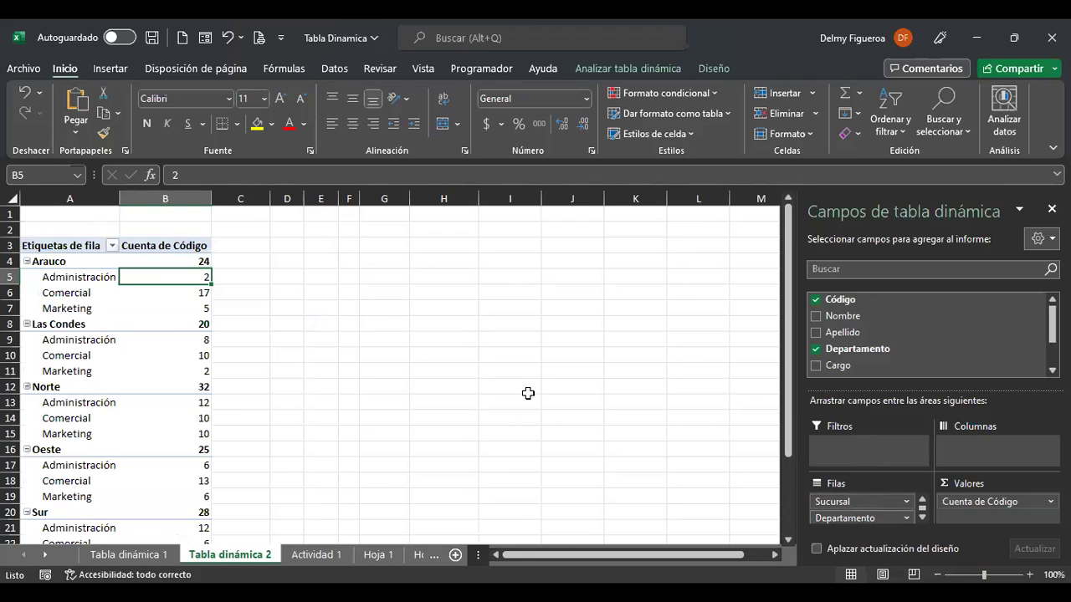
left_click_drag(845, 518, 987, 452)
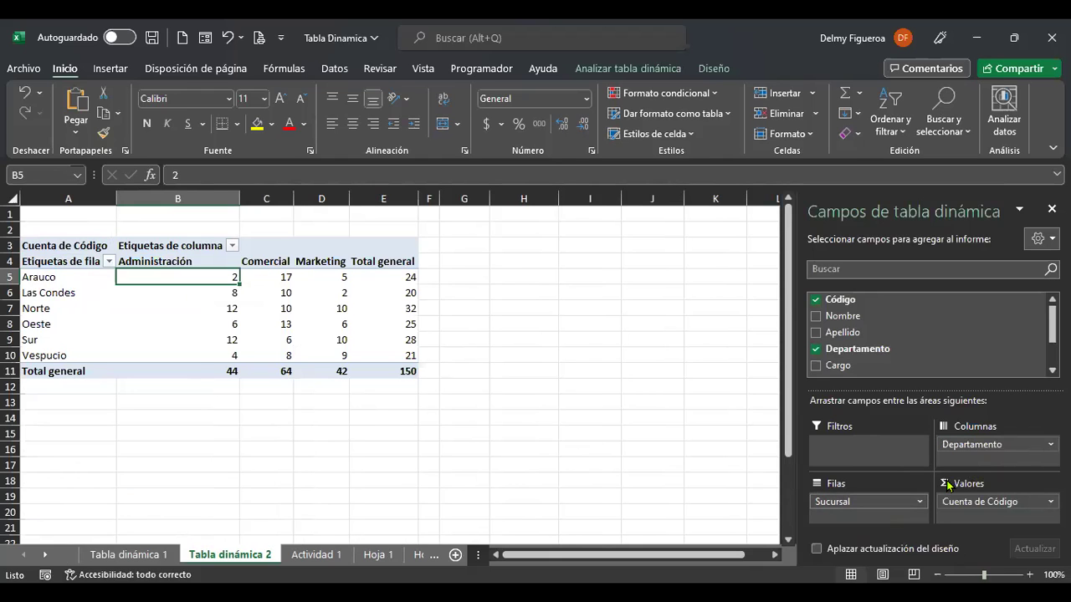
Insert another pivot table from the Actividad 1 employee data on a new worksheet and check the Tabla dinámica 3 assignment.
key("ctrl+Page_Down")
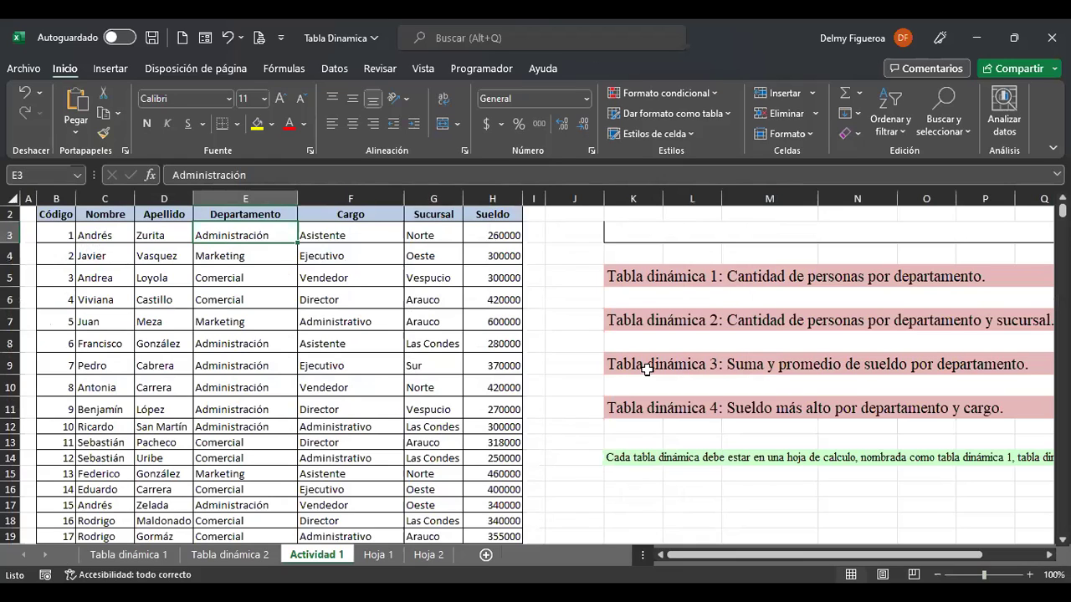
left_click(120, 74)
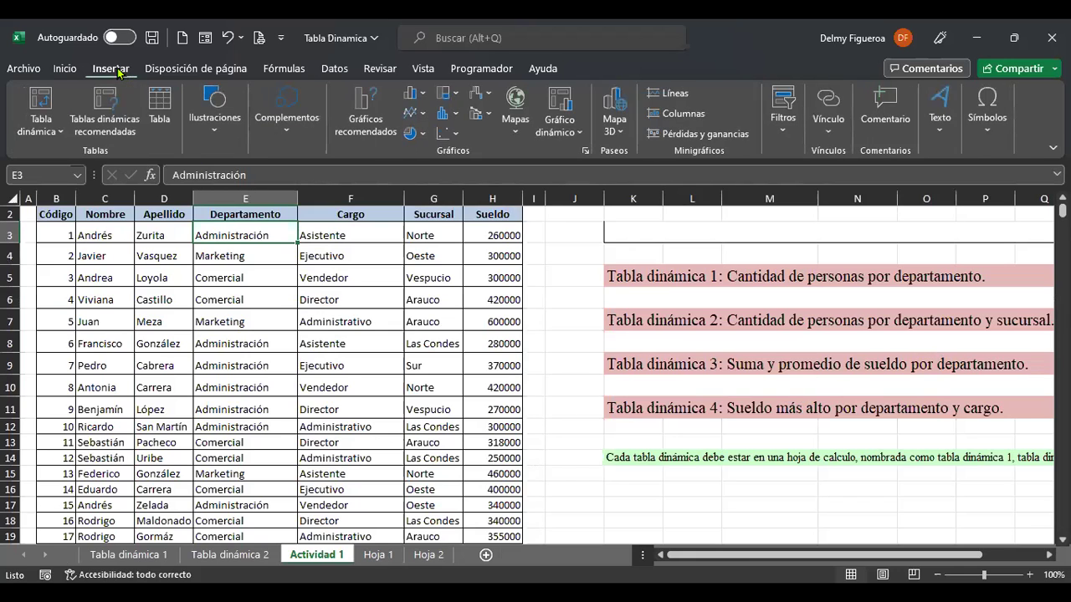
left_click(42, 102)
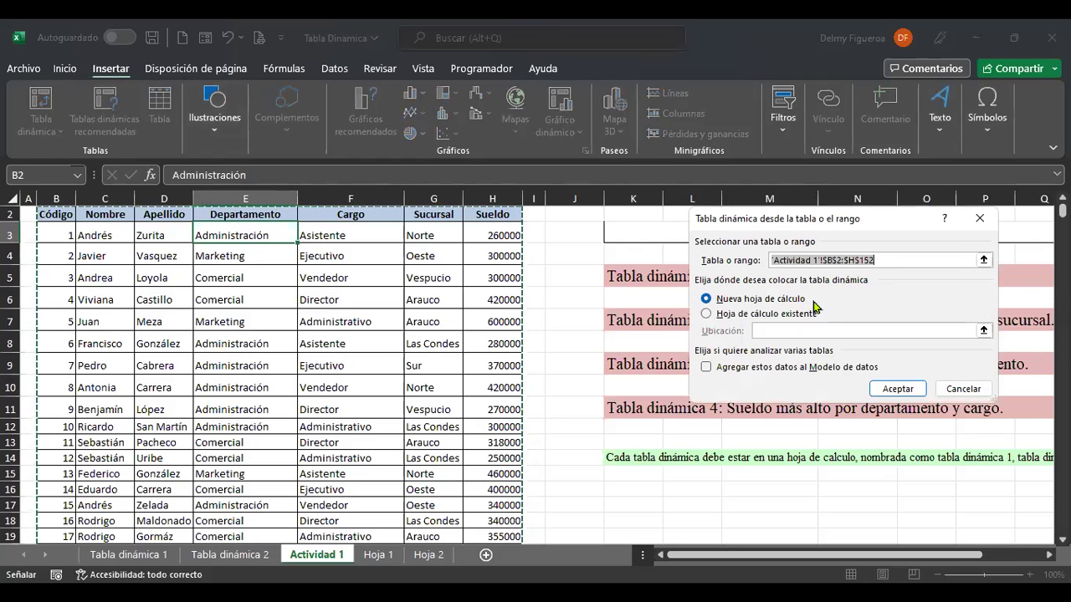
left_click(903, 387)
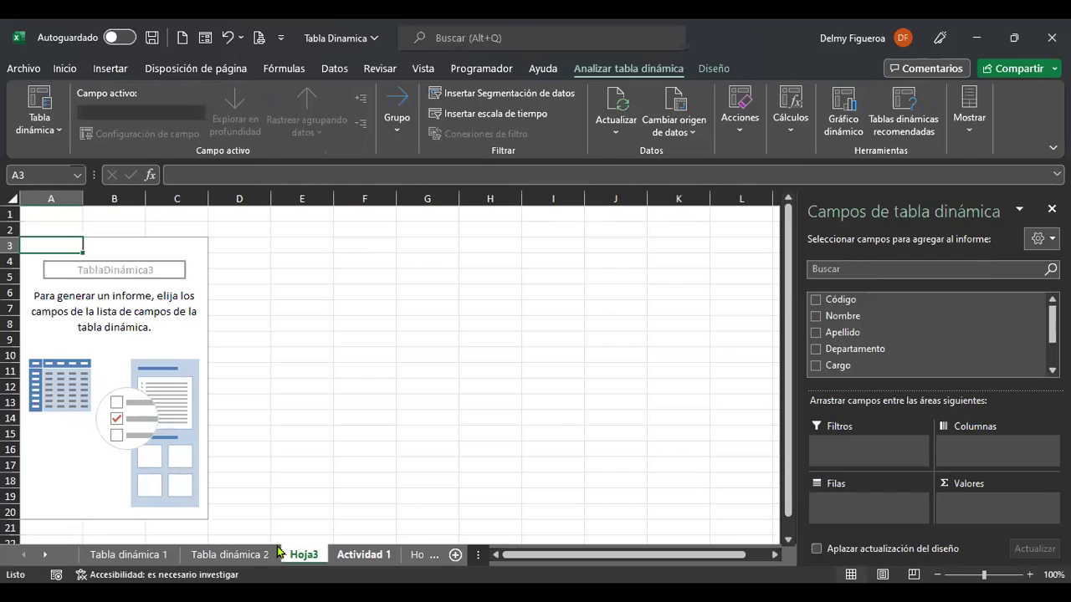
left_click(364, 555)
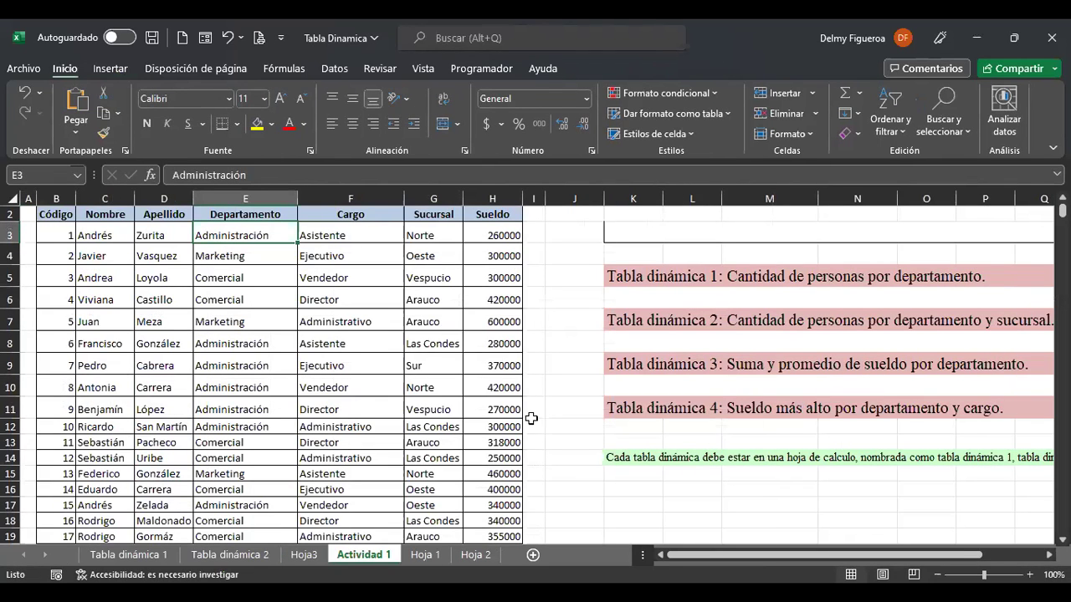
left_click(303, 555)
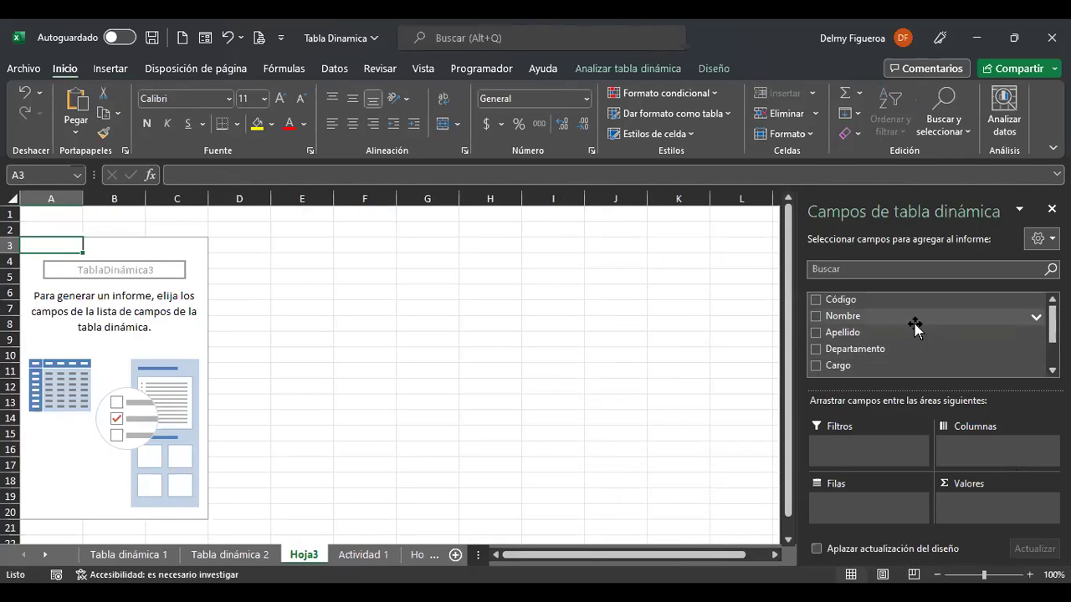
Add Departamento as the row field and the sum of Sueldo as values in the pivot table on Hoja3.
left_click(817, 351)
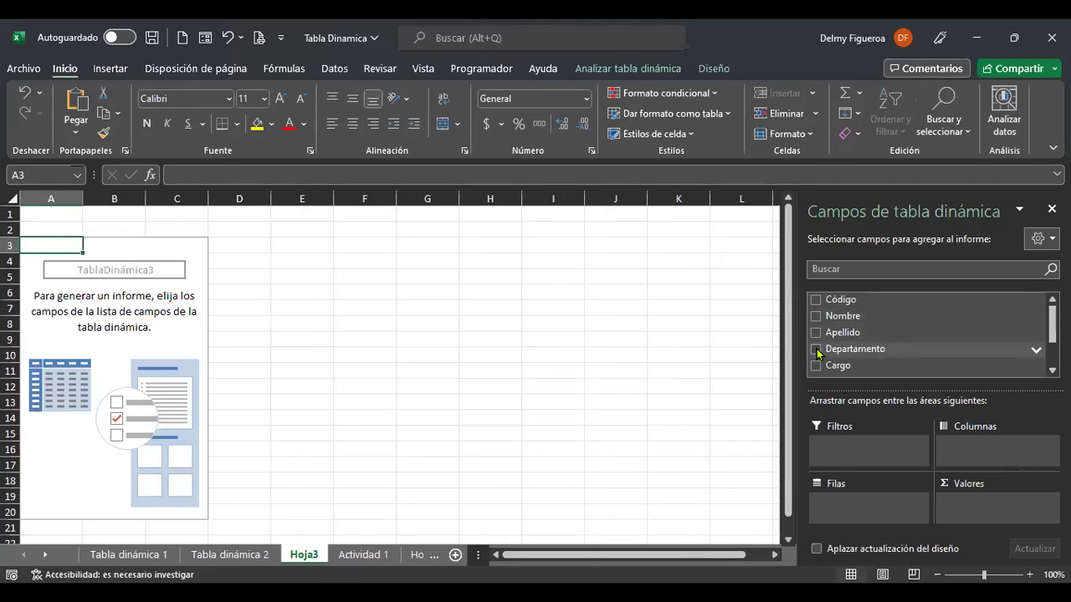
scroll(890, 353, "down", 1)
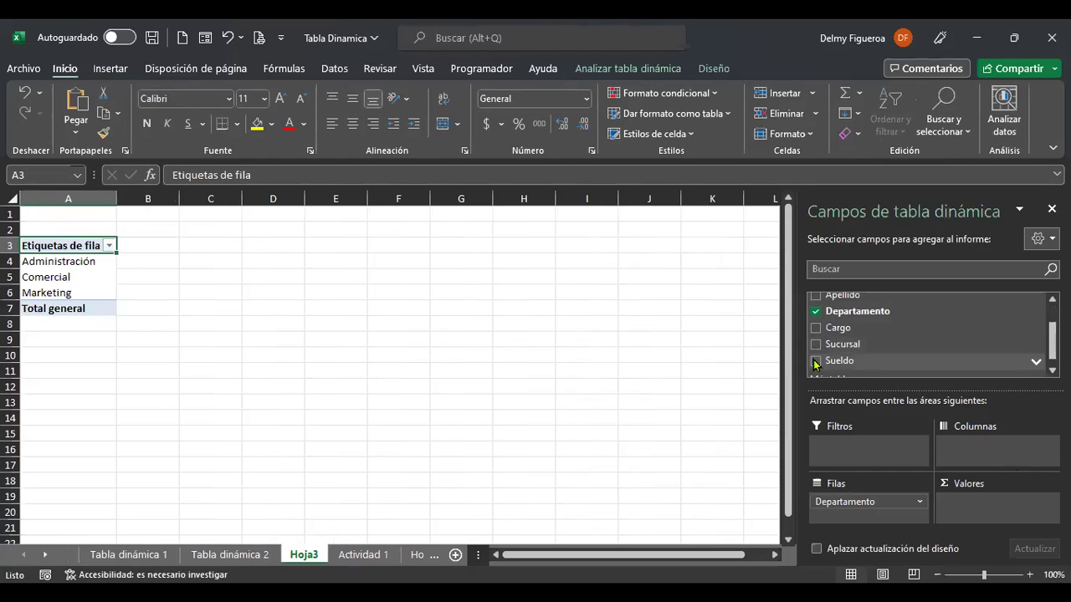
left_click(816, 360)
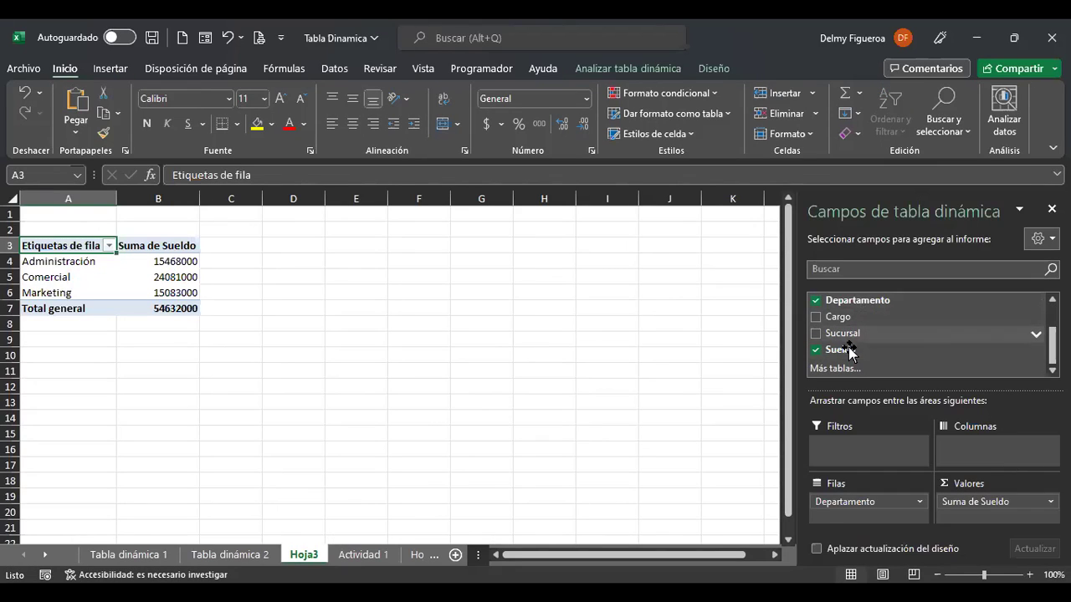
Add Sueldo a second time to the values of the Hoja3 pivot table and summarize that second field by Promedio.
left_click_drag(851, 353, 971, 478)
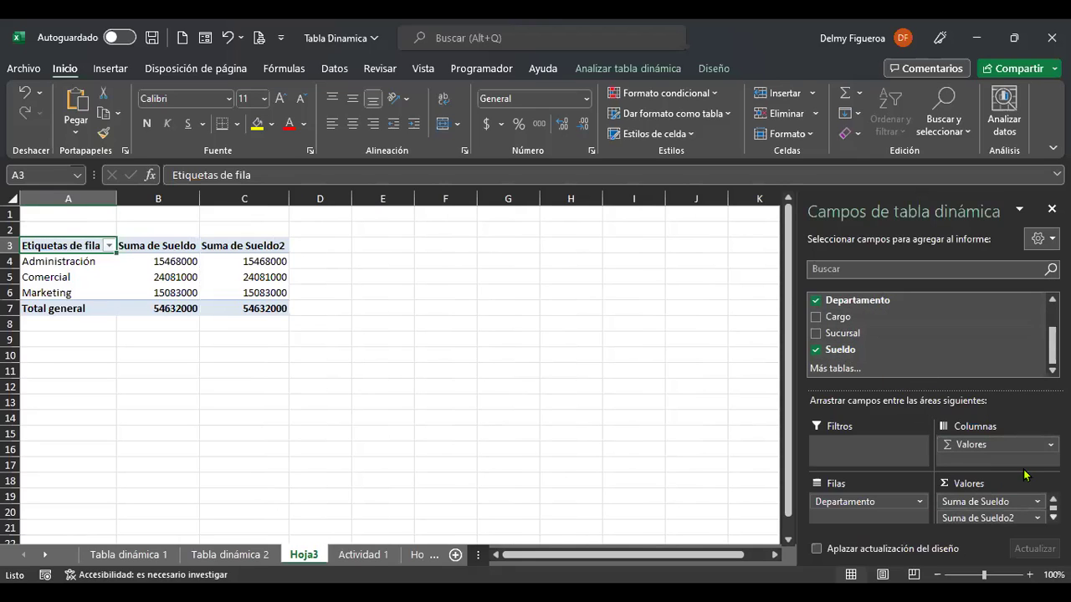
left_click(361, 555)
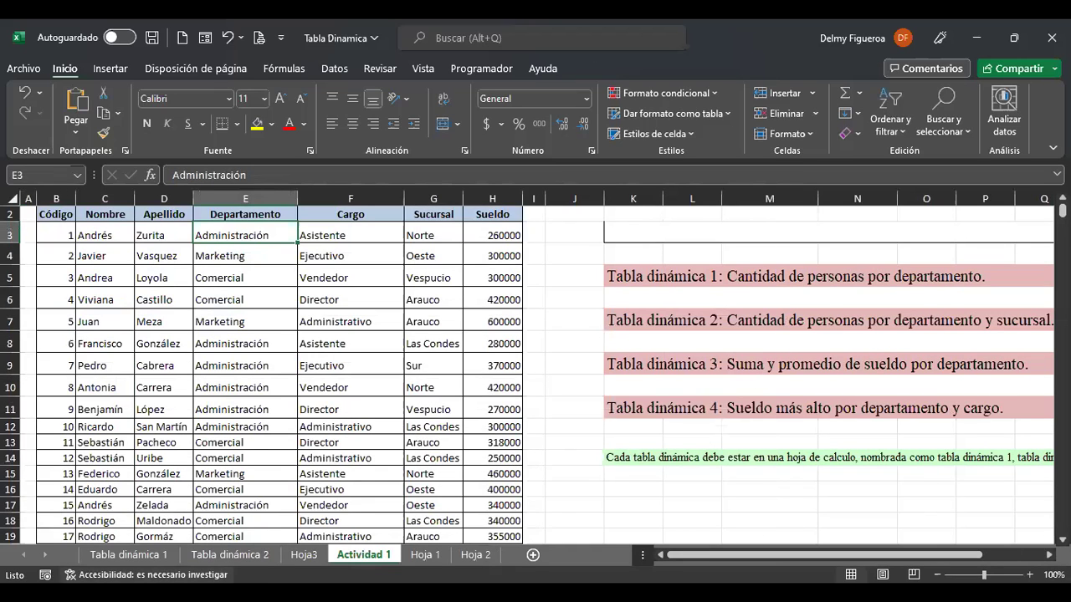
left_click(304, 555)
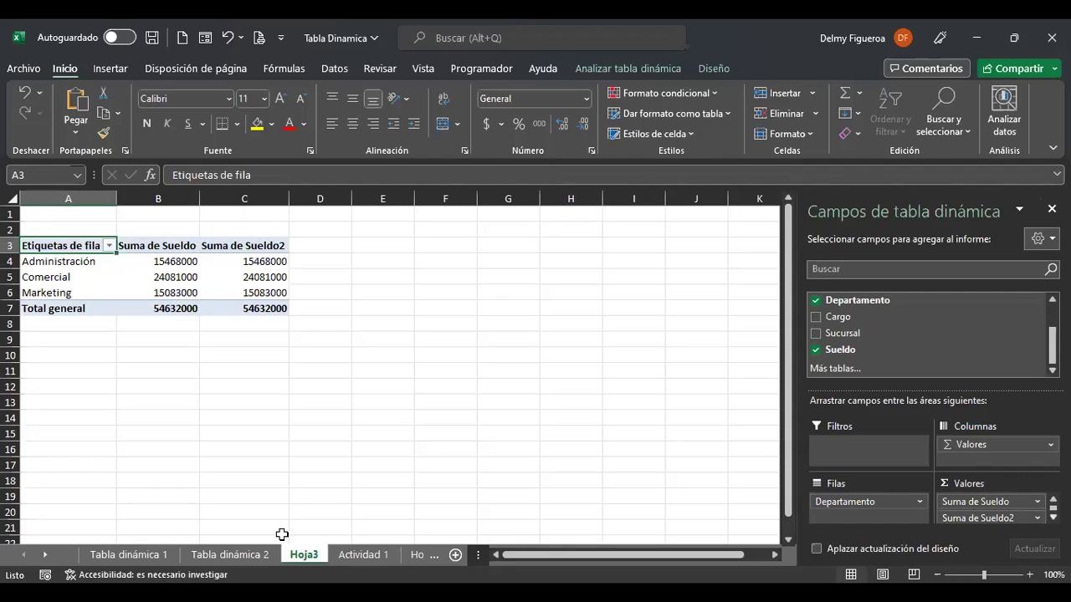
left_click(1037, 518)
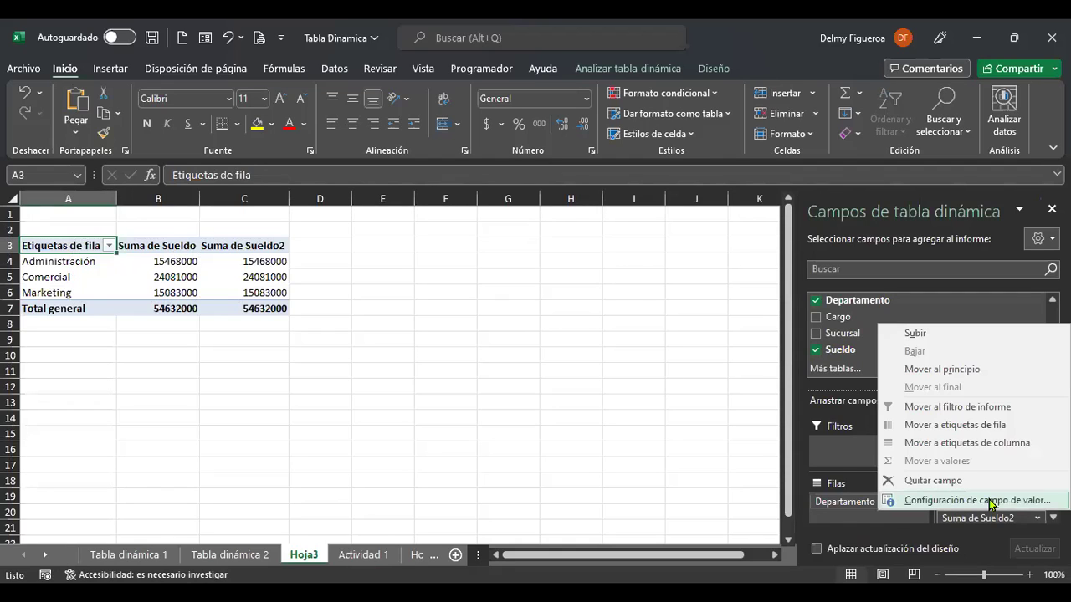
left_click(989, 500)
left_click(728, 315)
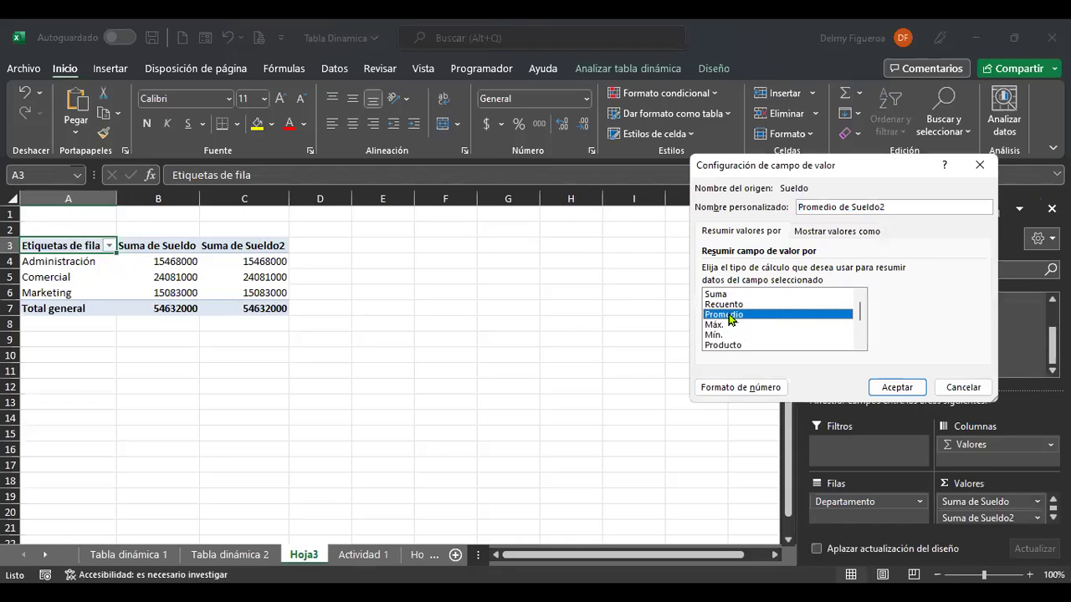
left_click(902, 391)
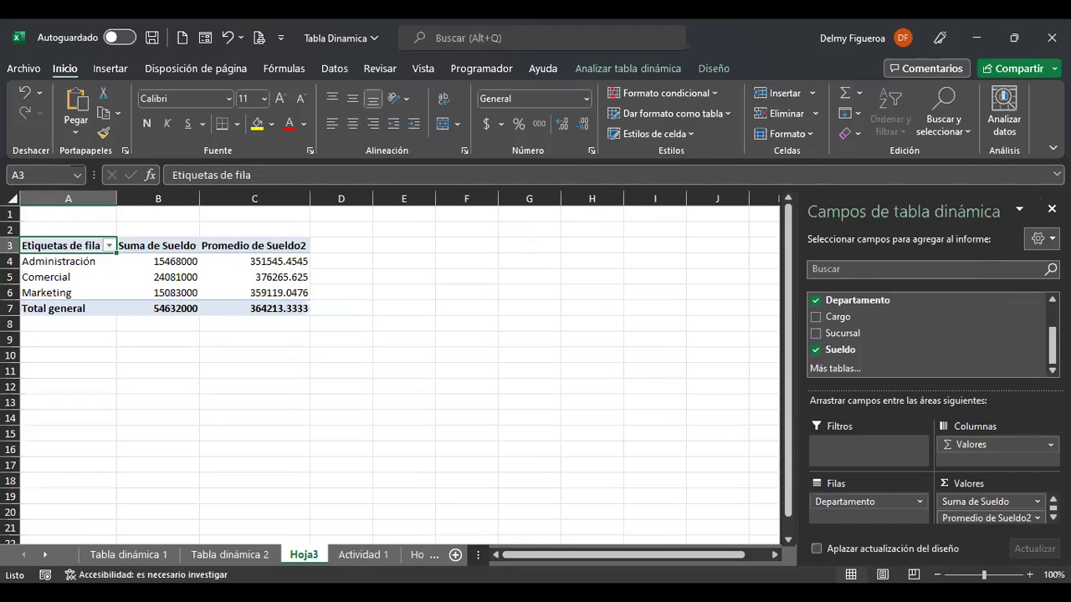
Format the Promedio de Sueldo2 value field as Contabilidad with 2 decimal places and the $ symbol.
left_click(1000, 518)
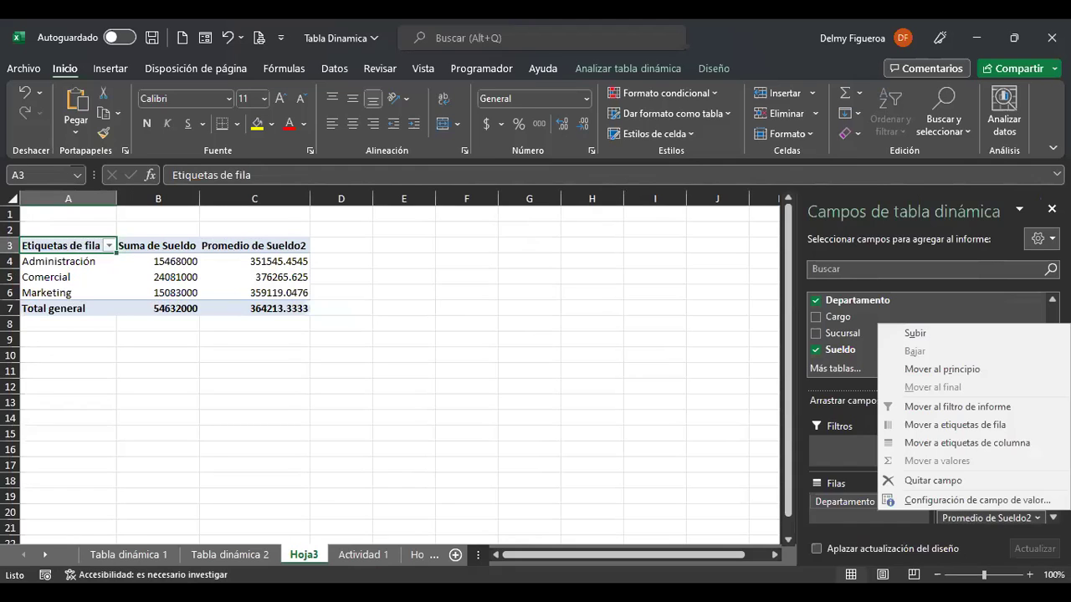
left_click(1005, 500)
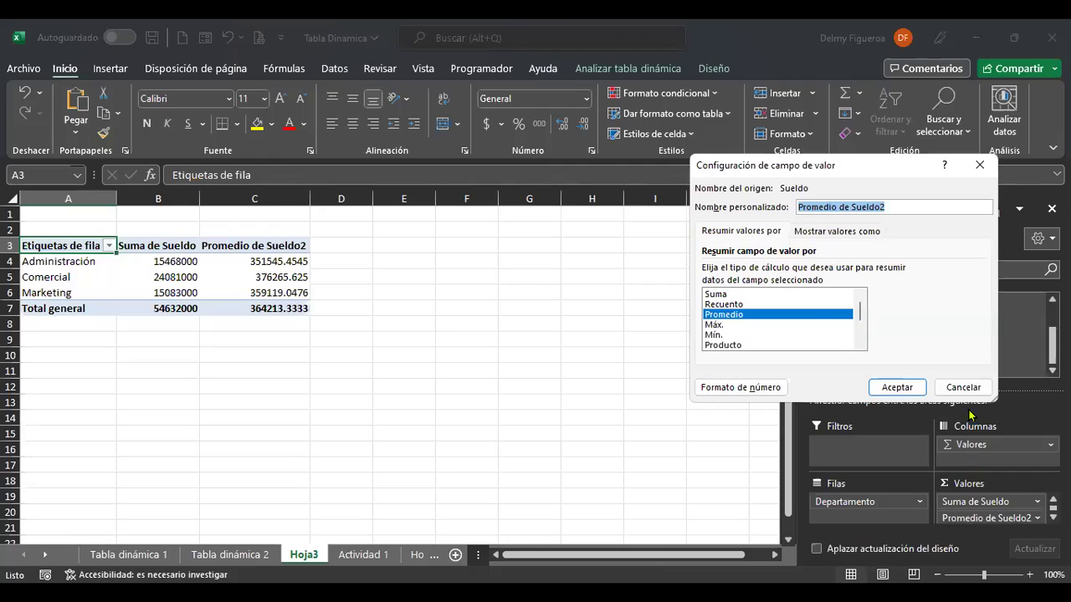
left_click(747, 390)
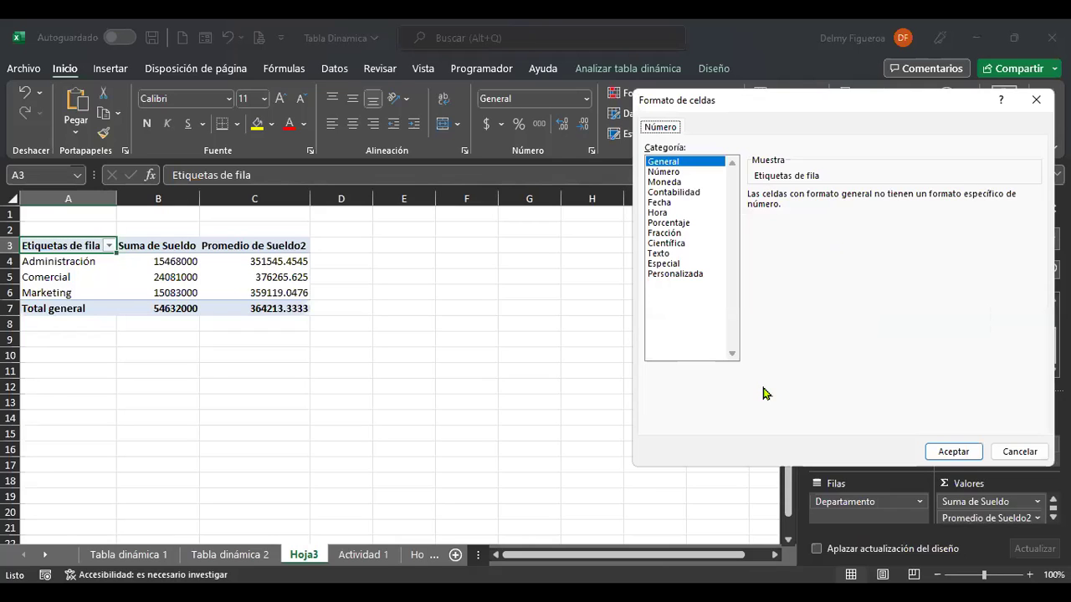
left_click(688, 194)
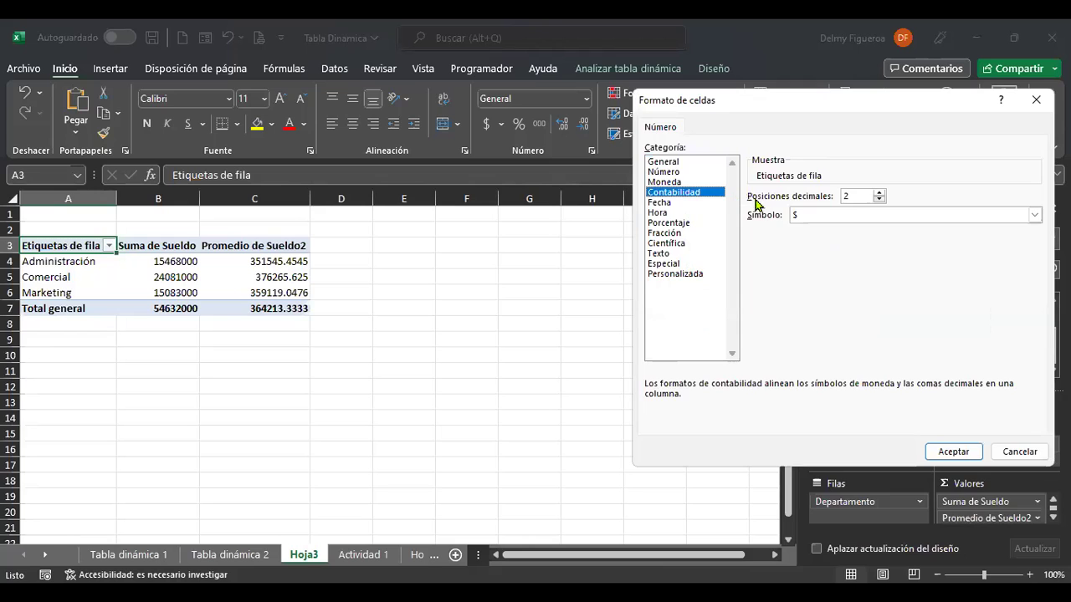
left_click(960, 453)
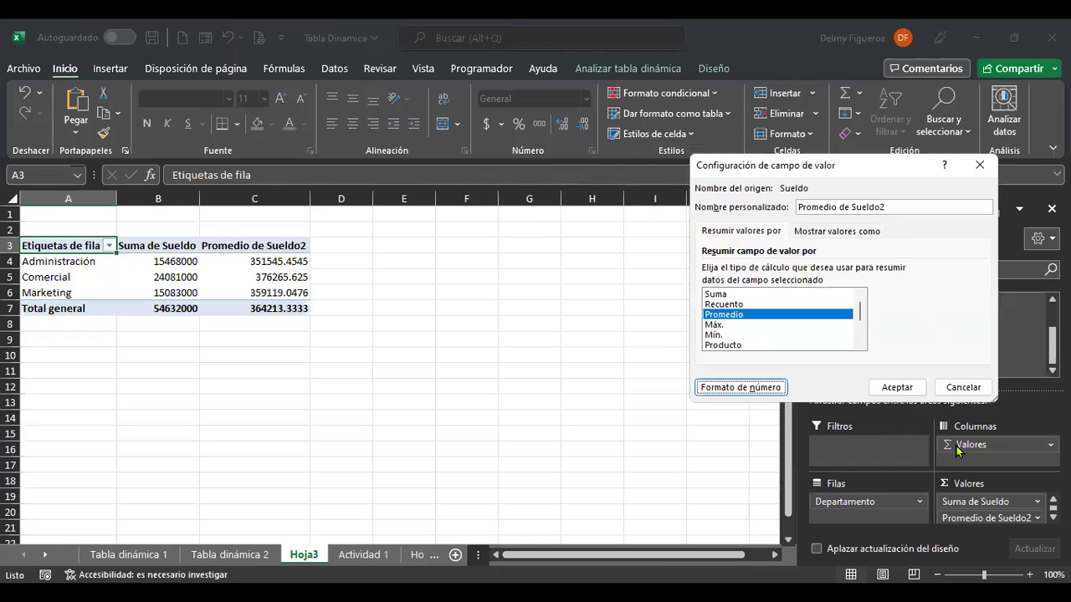
left_click(896, 387)
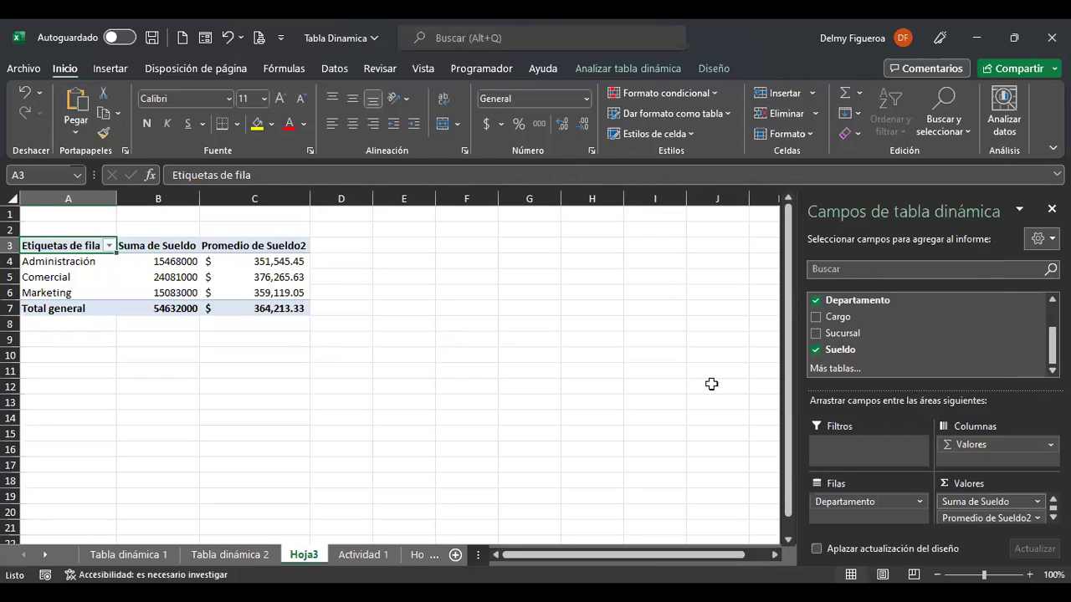
Format the Suma de Sueldo value field as Contabilidad with 2 decimal places and the $ symbol.
left_click(1024, 501)
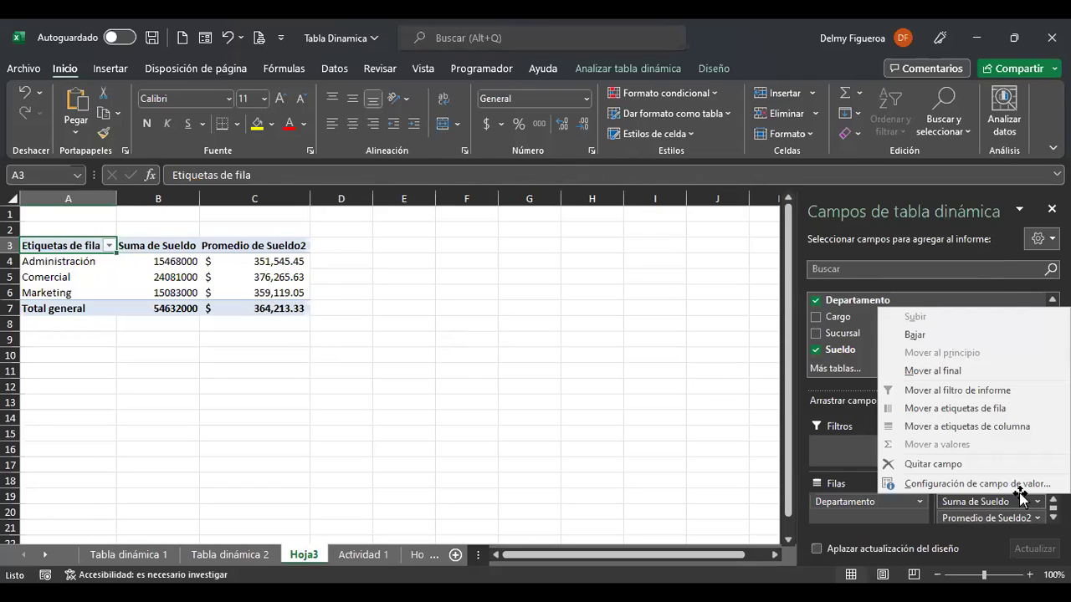
left_click(977, 483)
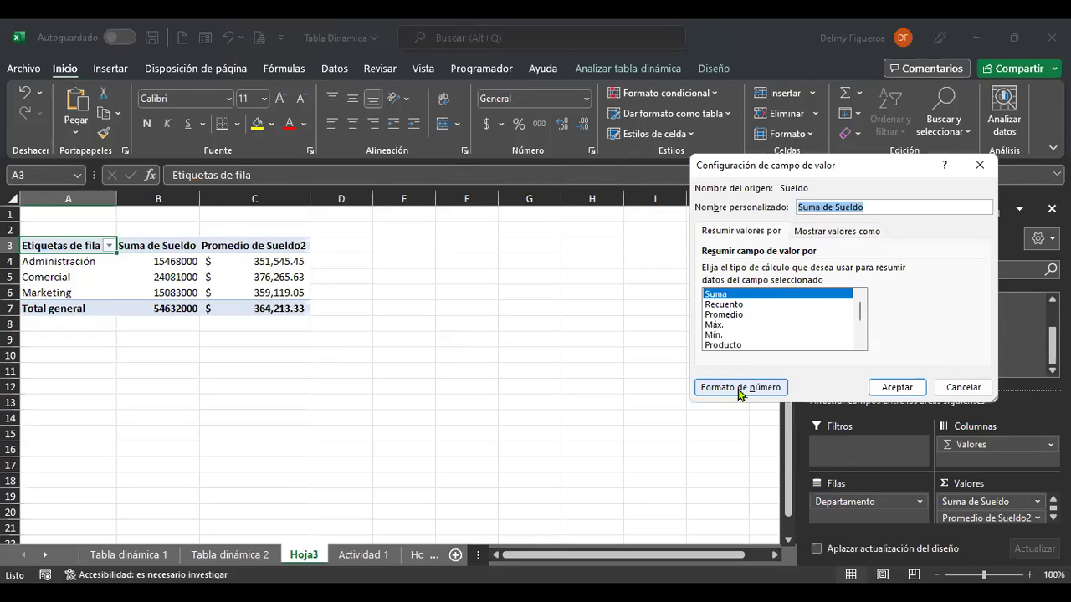
left_click(740, 389)
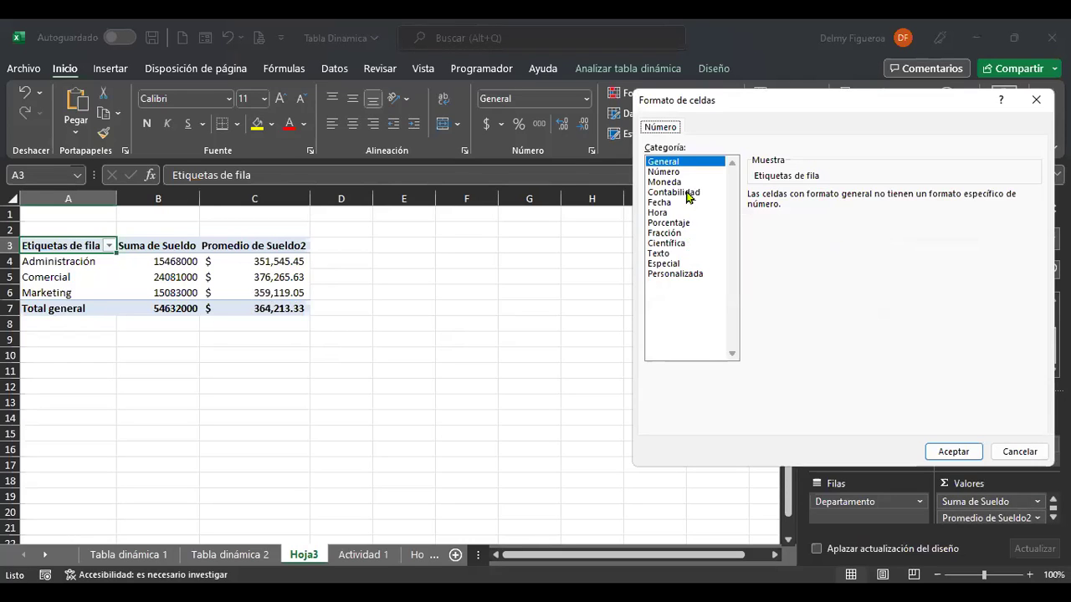
left_click(686, 192)
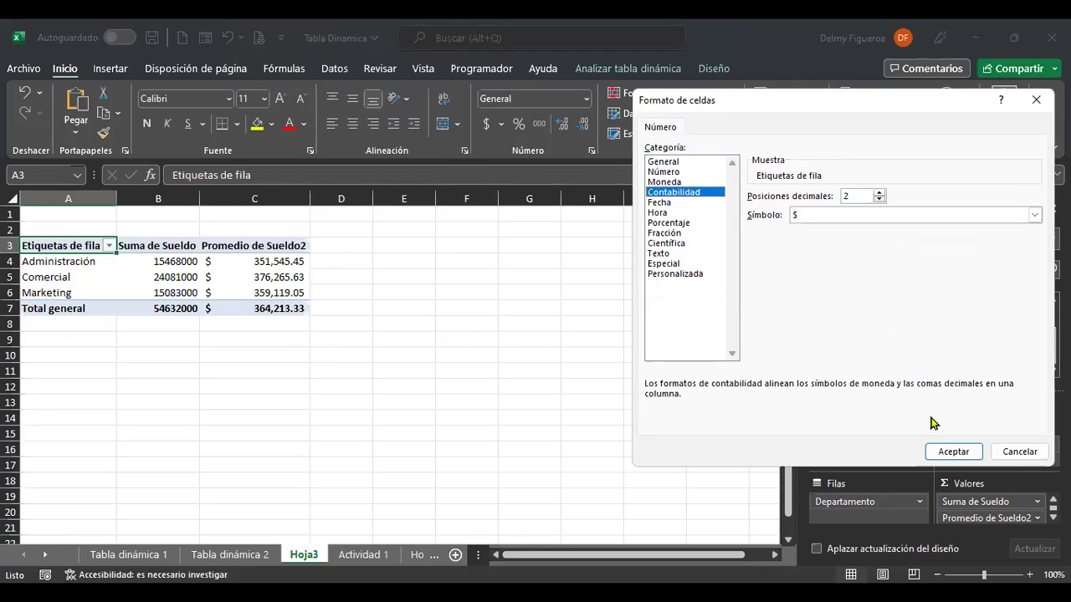
left_click(952, 452)
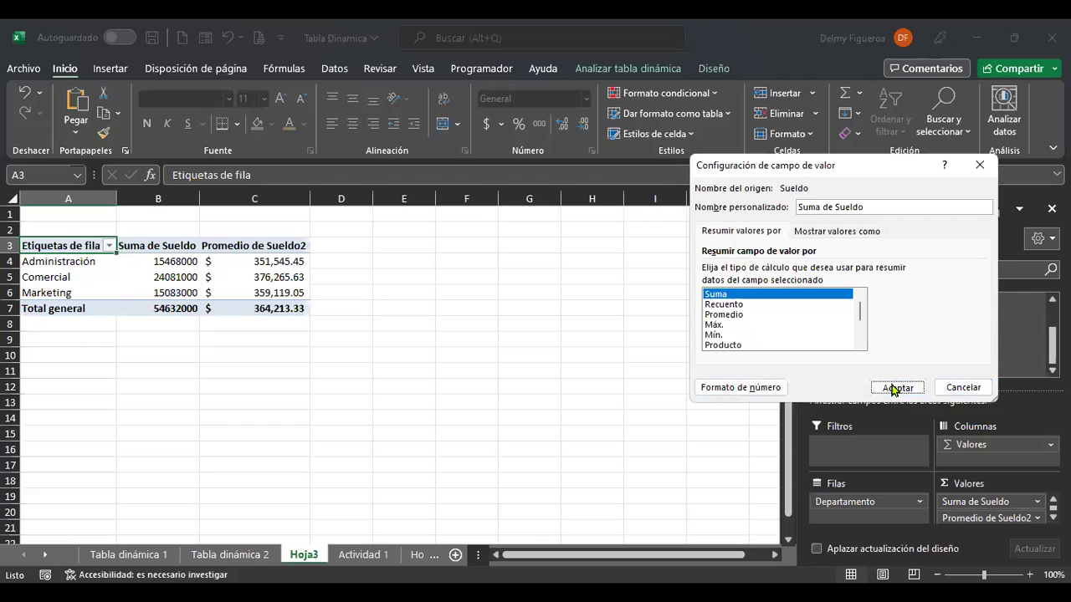
left_click(894, 390)
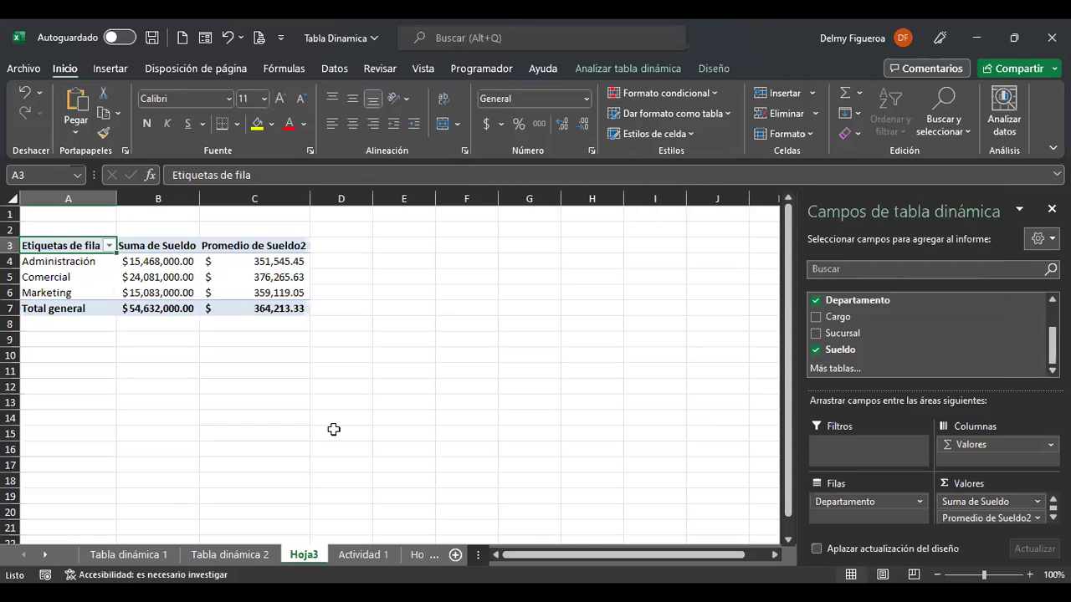
Rename the sheet Hoja3 as "Tabla dinámica 3".
key("alt+h")
type("or")
type("Tabla dinámica 1")
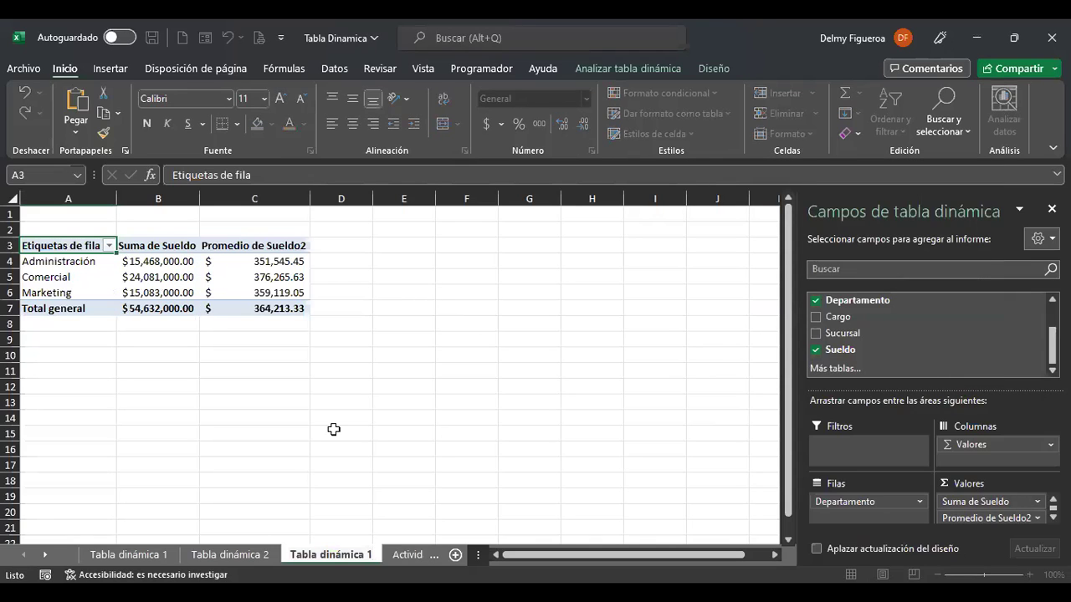
key("BackSpace")
type("3")
key("Return")
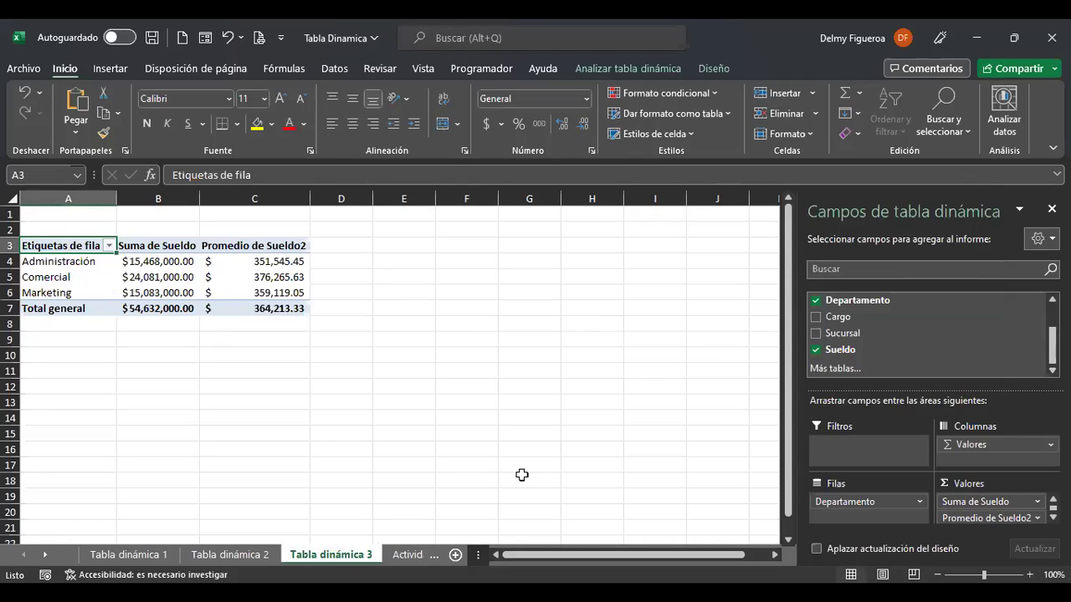
Insert a pivot table on a new worksheet from the employee data range B2:H152 on Actividad 1.
left_click(408, 556)
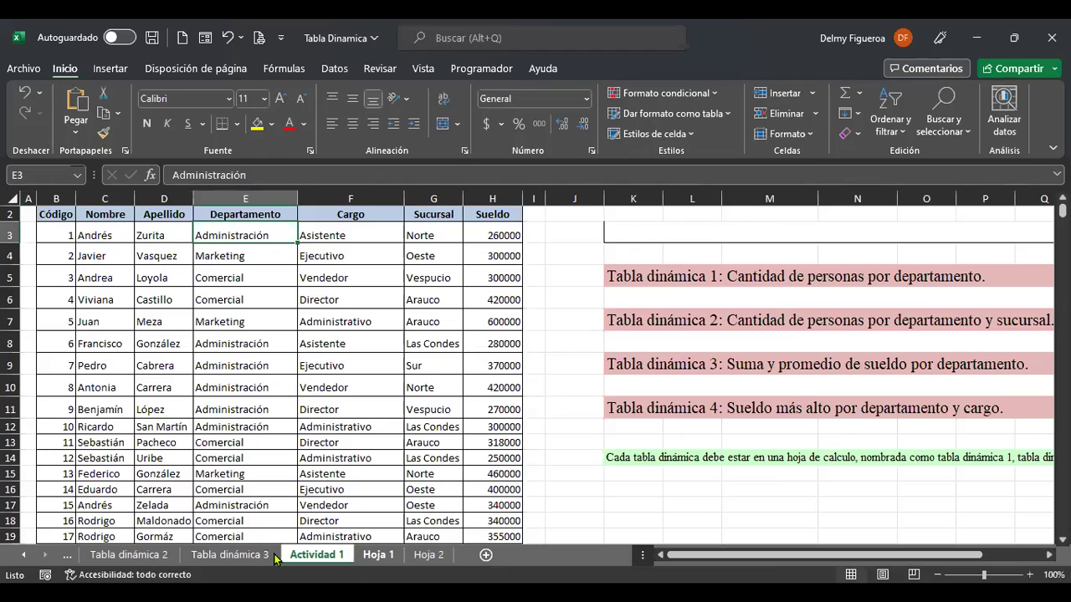
left_click(112, 69)
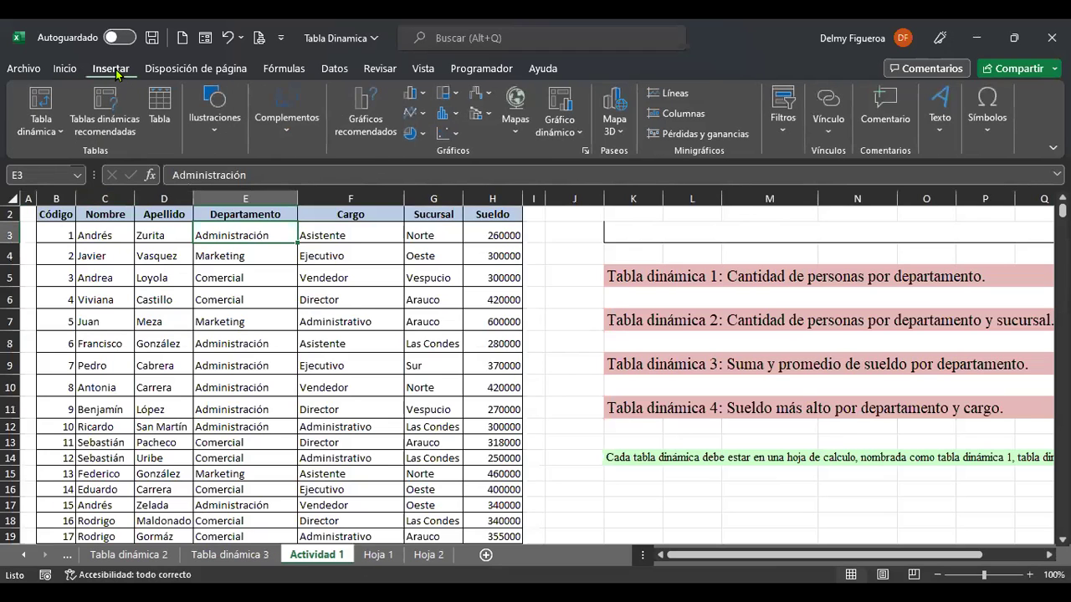
left_click(37, 99)
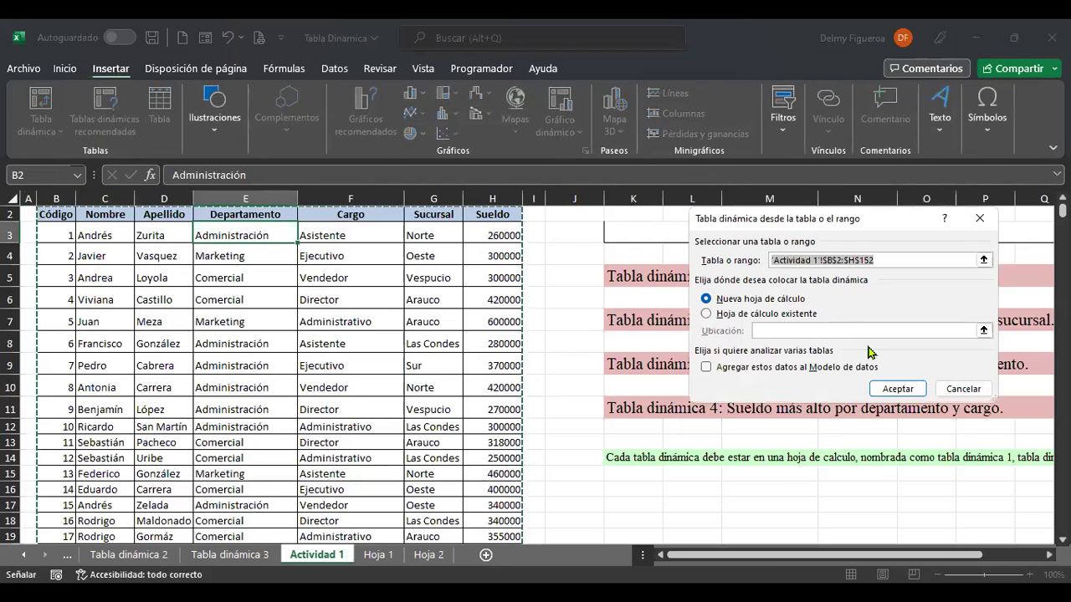
left_click(892, 391)
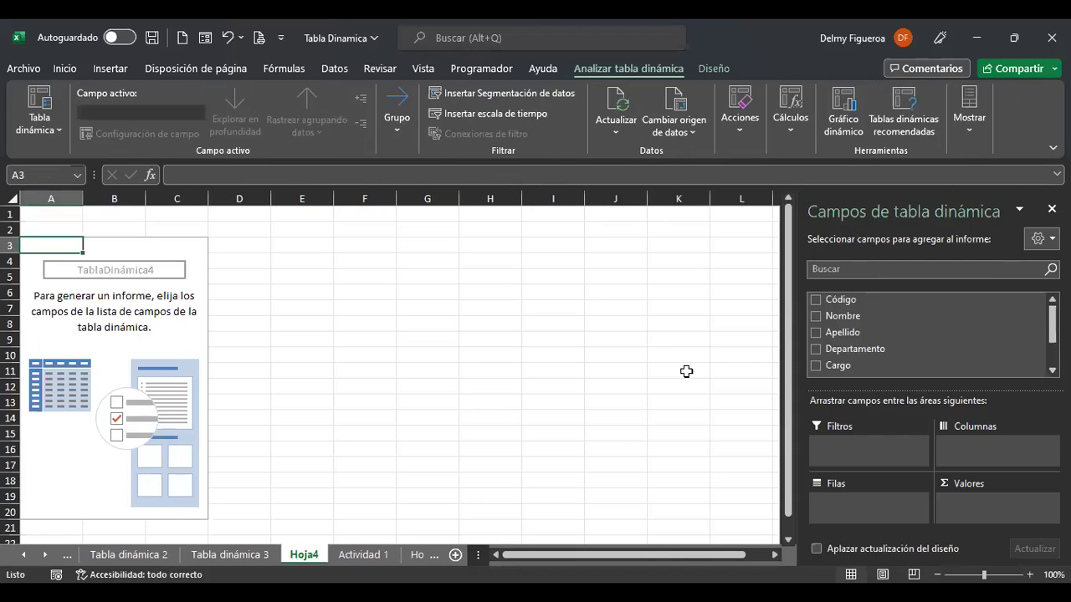
Add Departamento and Cargo as row fields and Sueldo as the value field in the pivot table on Hoja4.
left_click(816, 350)
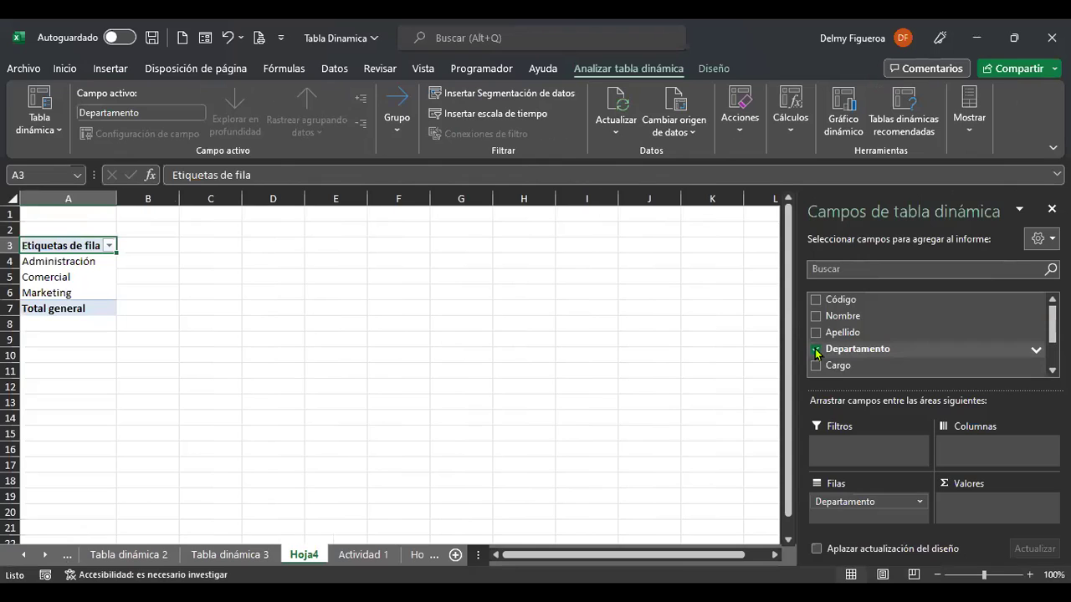
left_click(816, 365)
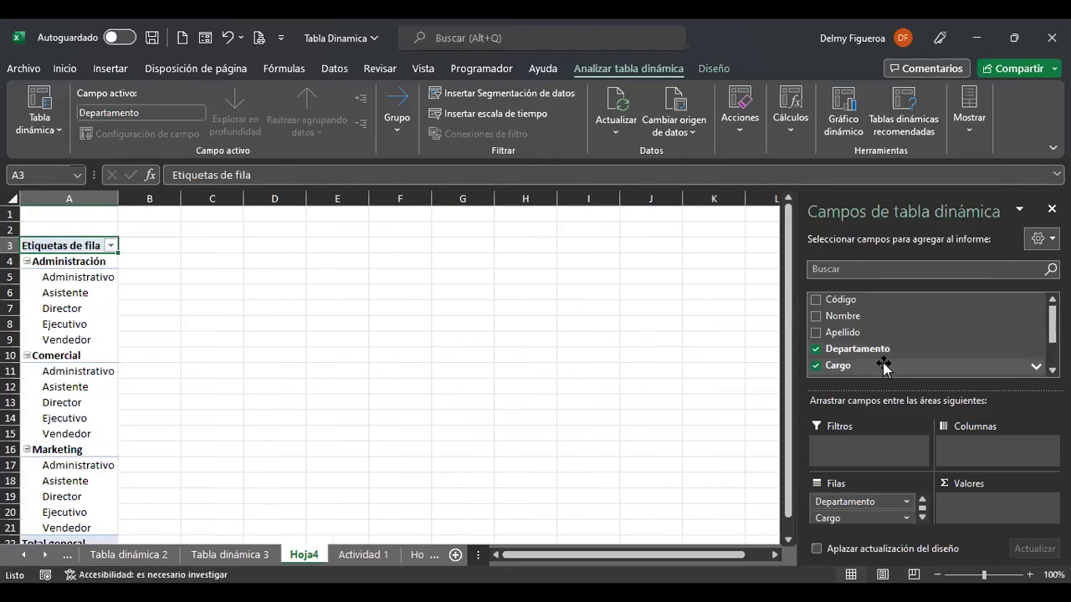
scroll(885, 362, "down", 1)
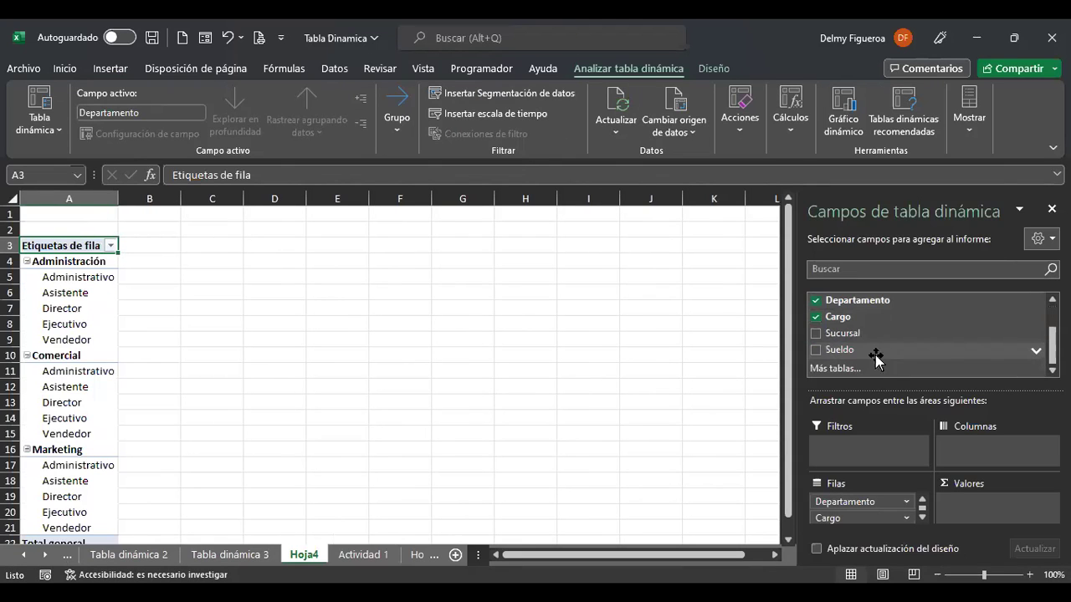
left_click(816, 351)
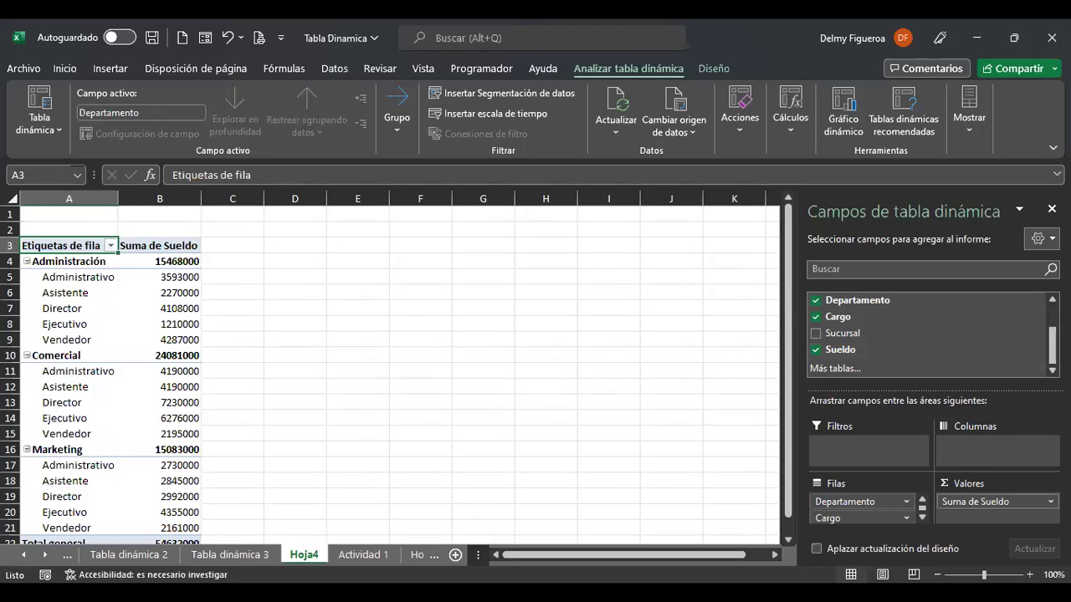
Summarize the Sueldo value field by Máx. and move Cargo from rows to columns in the Hoja4 pivot table.
left_click(996, 501)
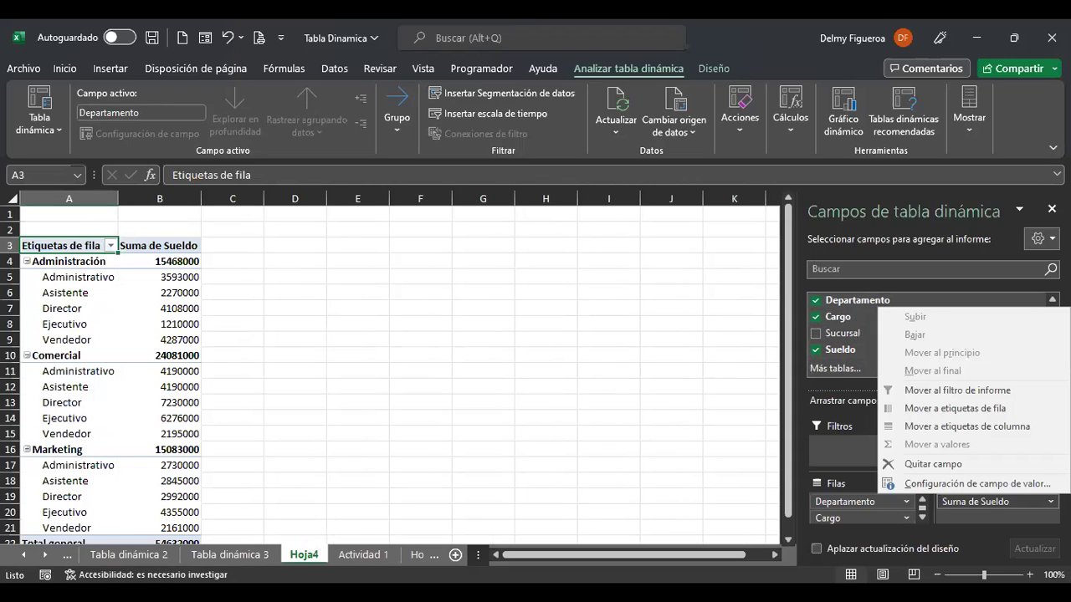
left_click(946, 484)
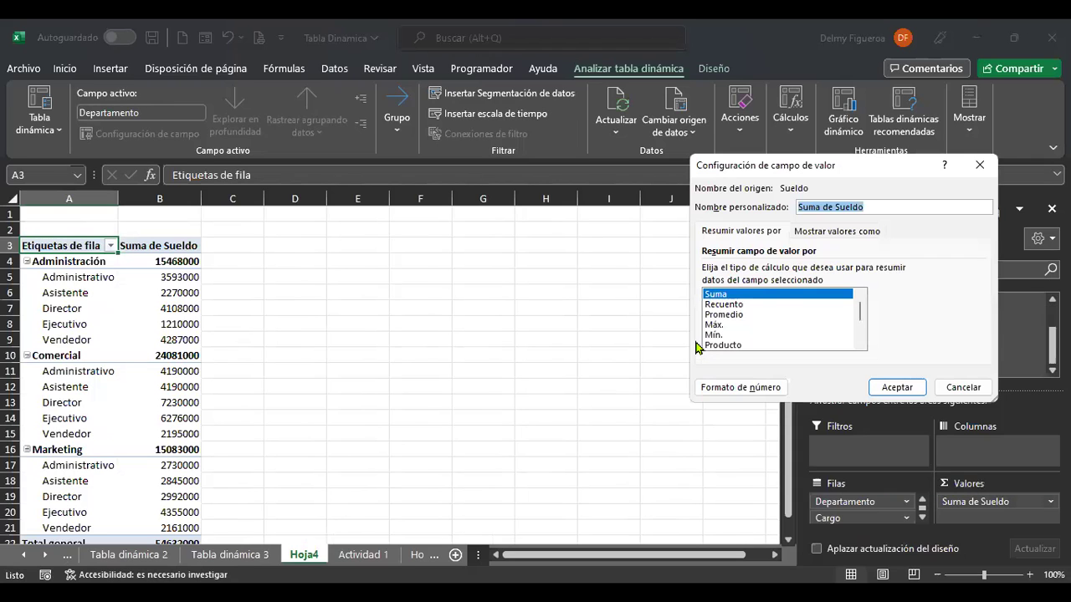
left_click(717, 327)
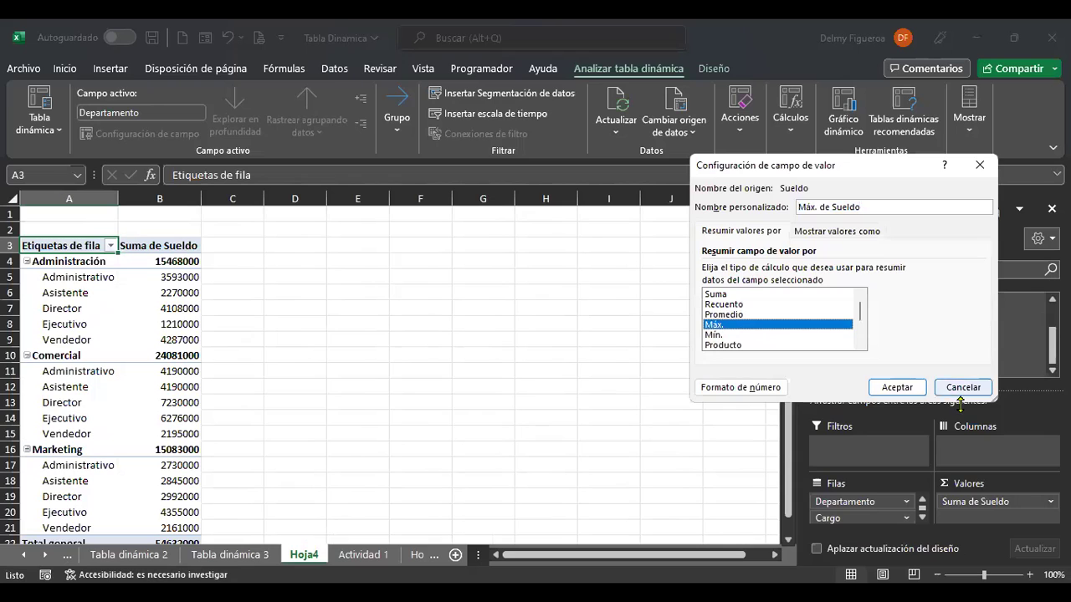
left_click(907, 385)
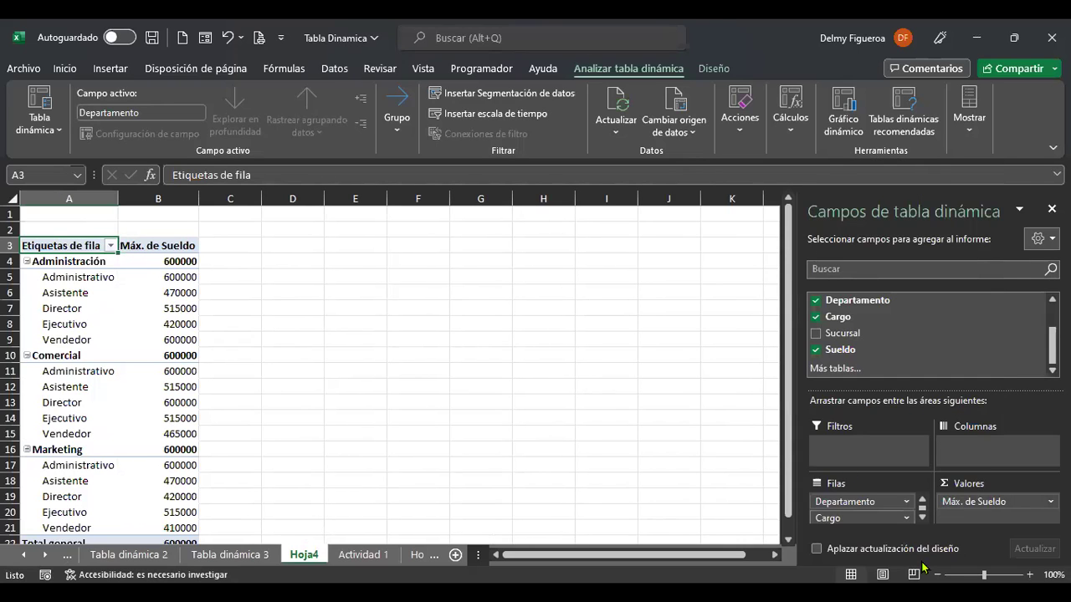
left_click_drag(845, 518, 983, 465)
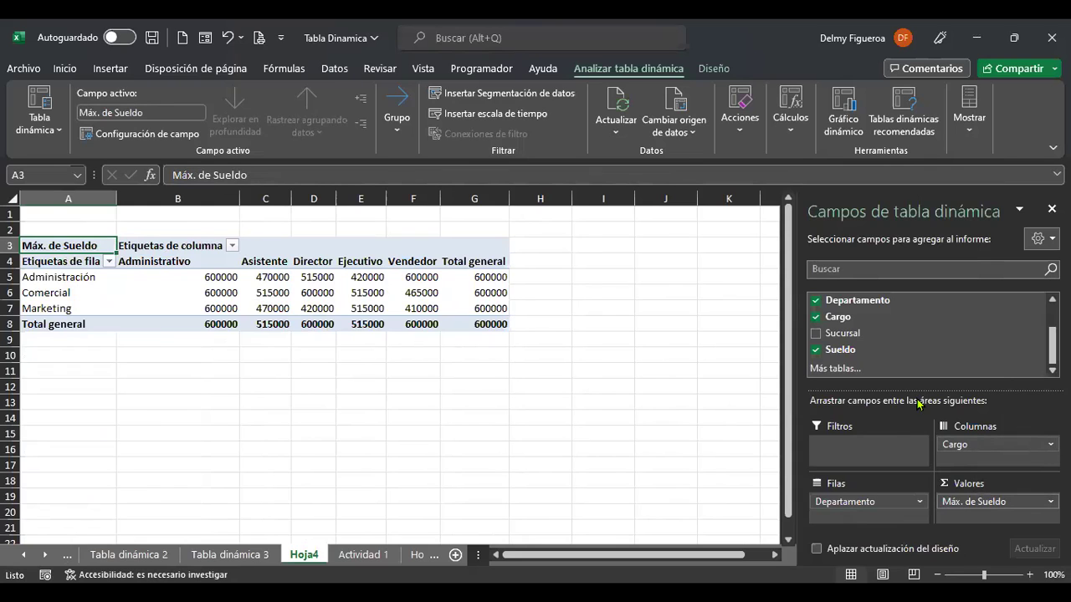
Apply the Contabilidad number format with 2 decimals and the $ symbol to the Máx. de Sueldo value field.
left_click(1035, 501)
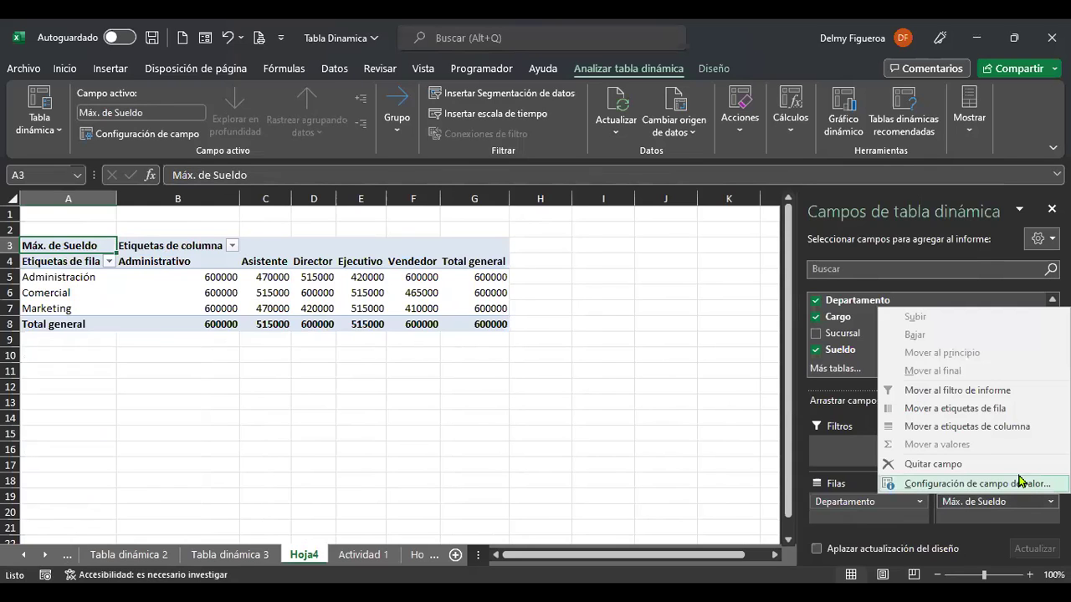
left_click(977, 484)
left_click(729, 387)
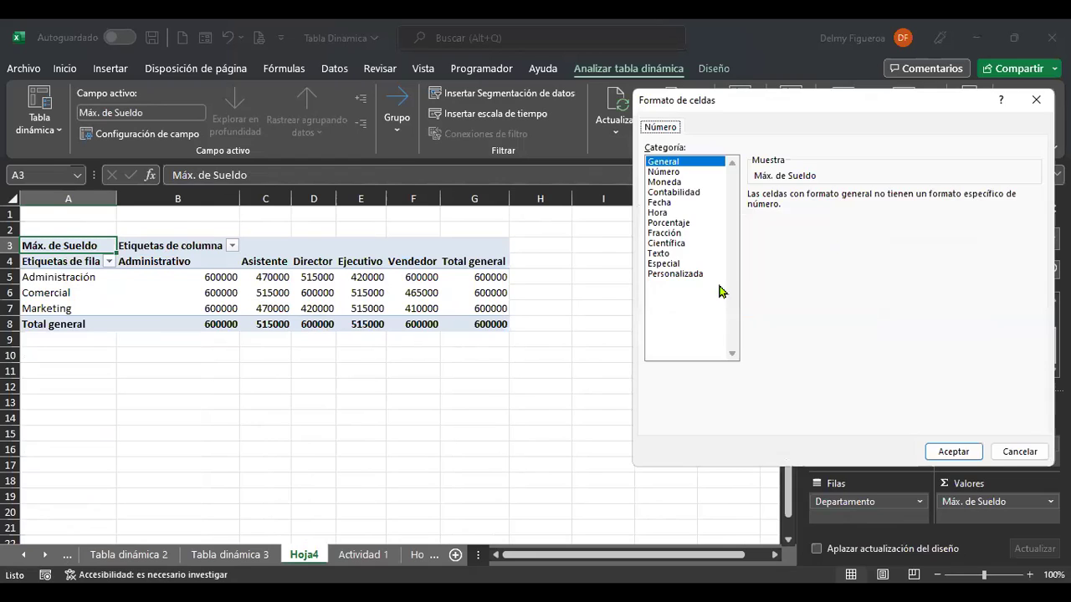
left_click(667, 195)
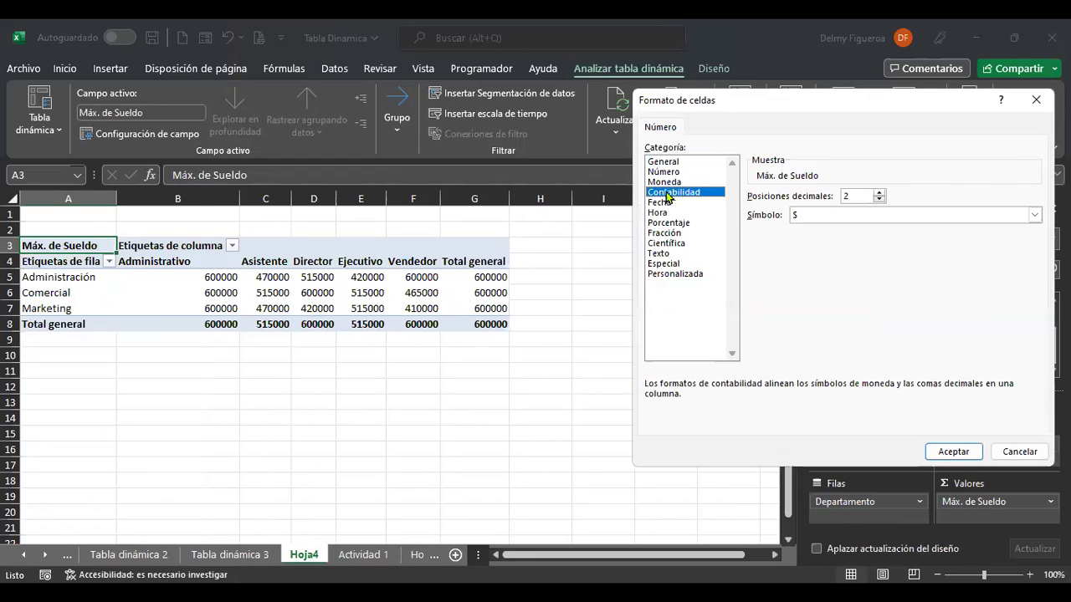
left_click(961, 456)
left_click(897, 387)
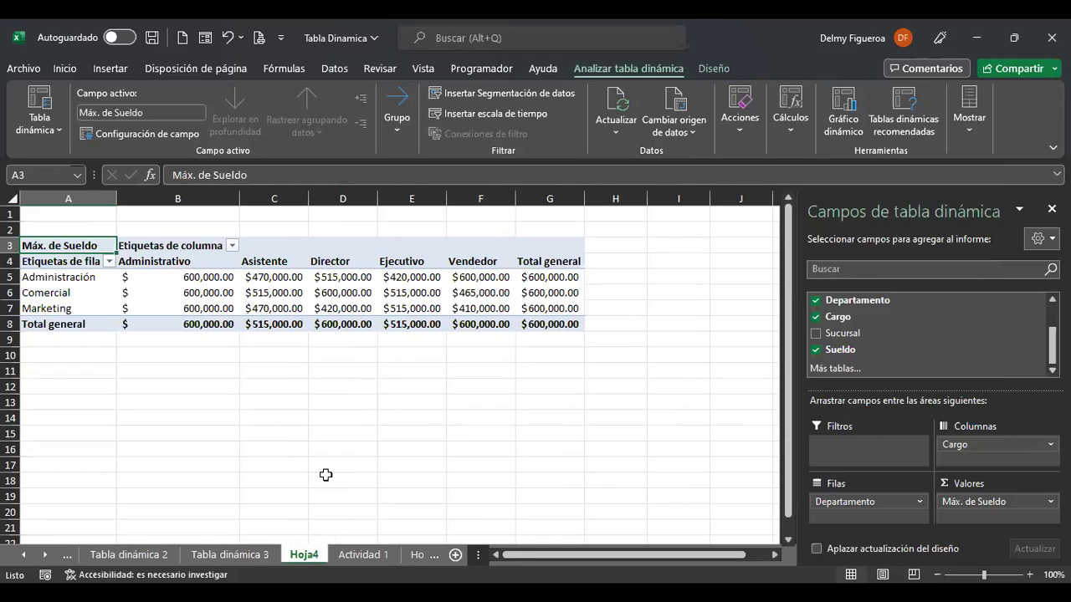
Rename the sheet Hoja4 as "Tabla dinámica 4".
key("alt+h")
type("or")
type("Tabla dinámica 1")
key("Return")
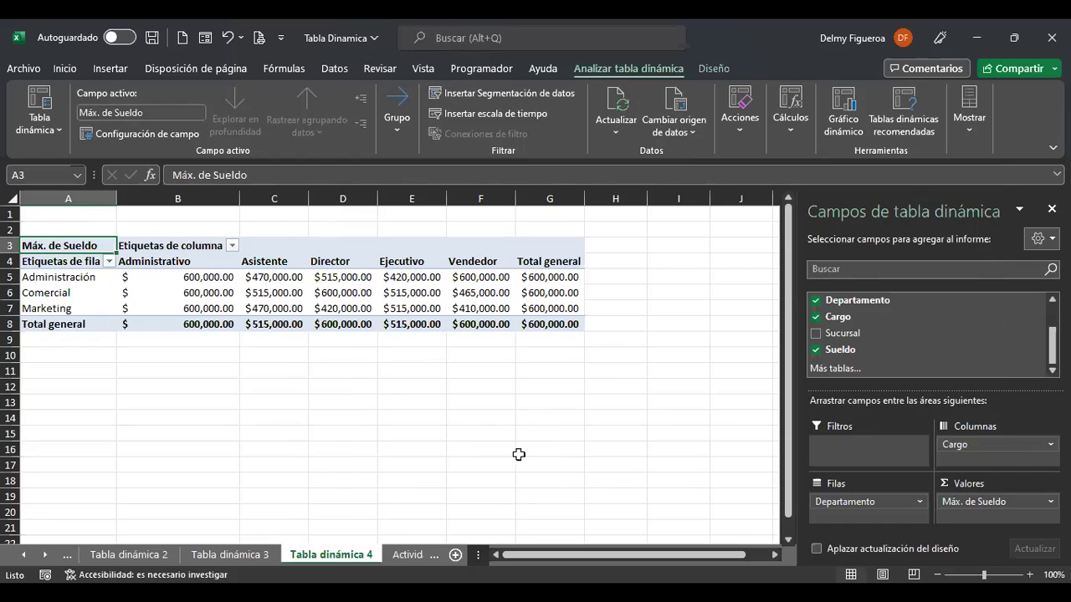
Review the four pivot table requests and the sheet naming instruction on the Actividad 1 sheet.
left_click(409, 557)
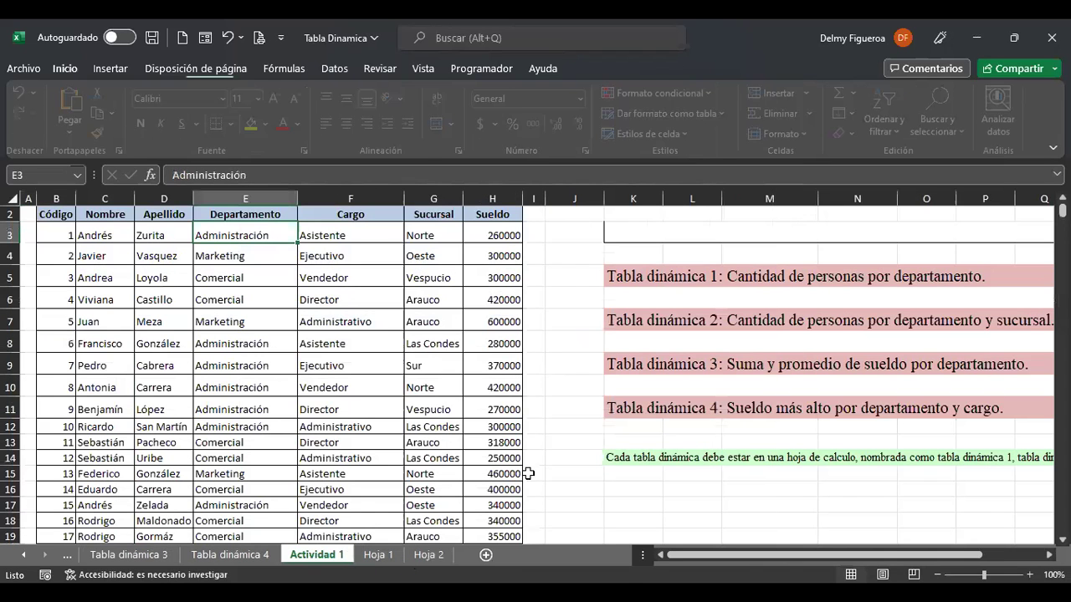
scroll(716, 467, "right", 3)
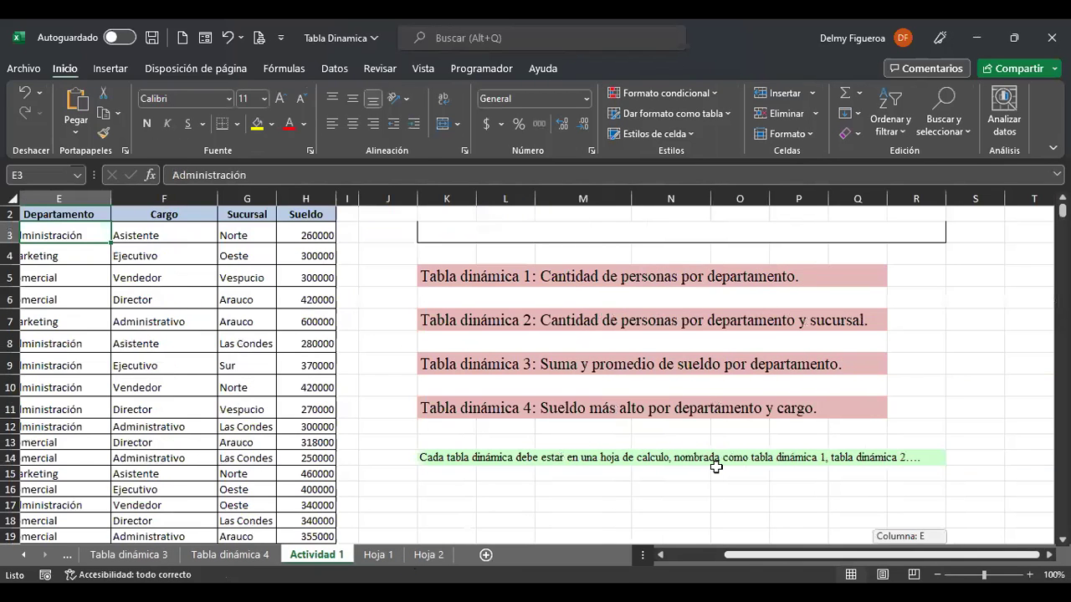
scroll(716, 467, "left", 1)
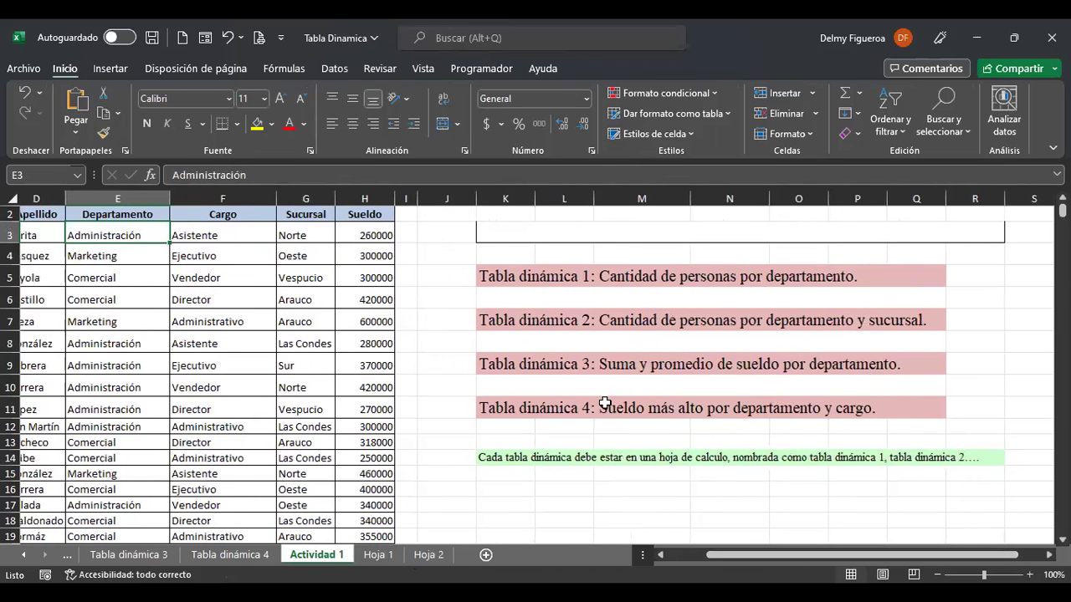
left_click(559, 484)
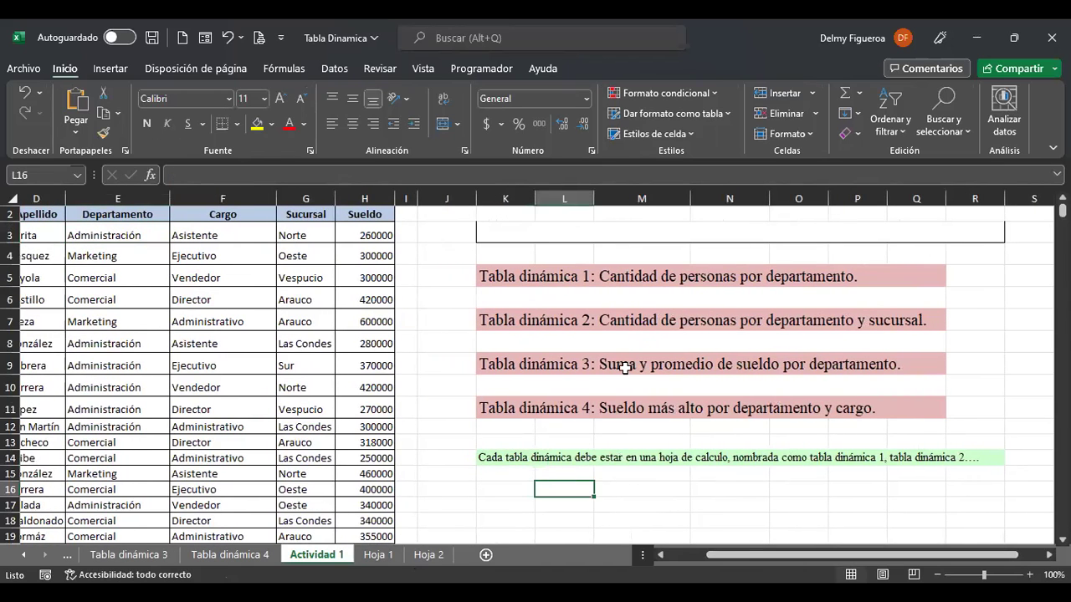
scroll(588, 456, "left", 3)
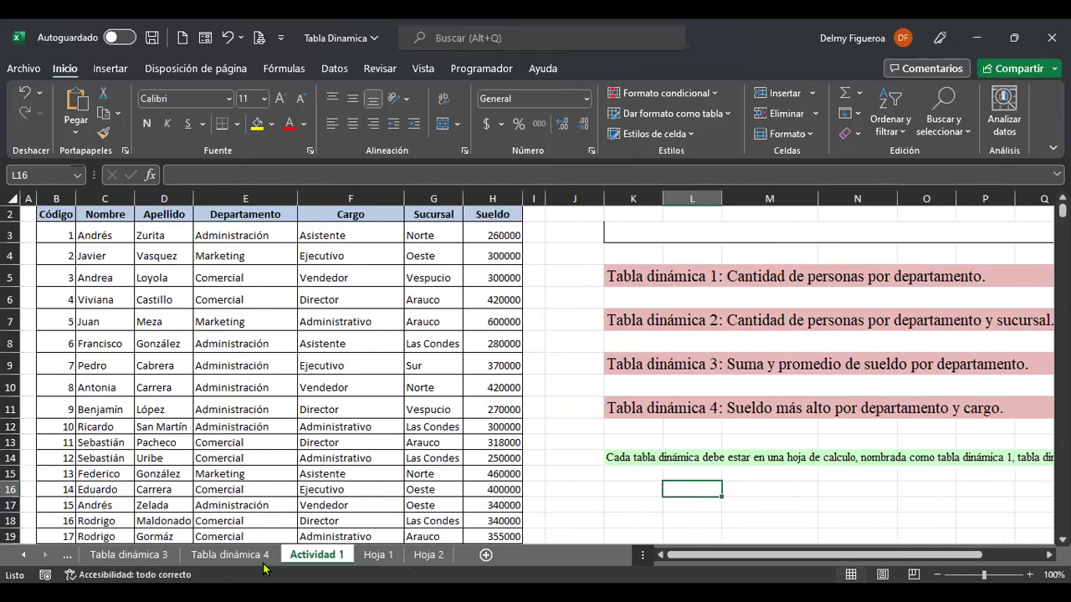
Check the finished pivot tables on the sheets Tabla dinámica 1 through Tabla dinámica 4 against the requests.
left_click(224, 554)
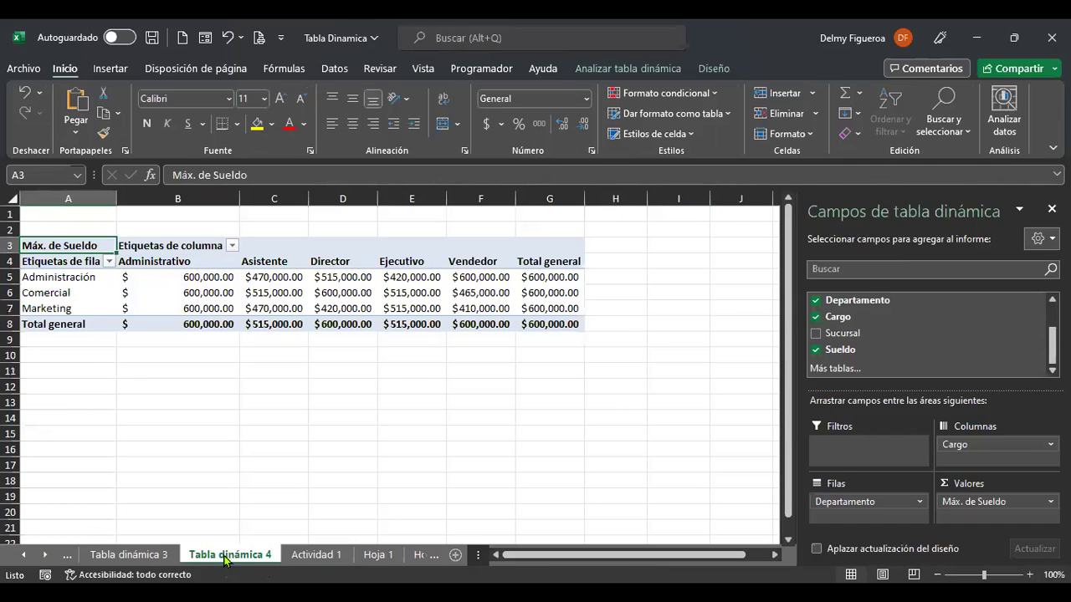
left_click(121, 552)
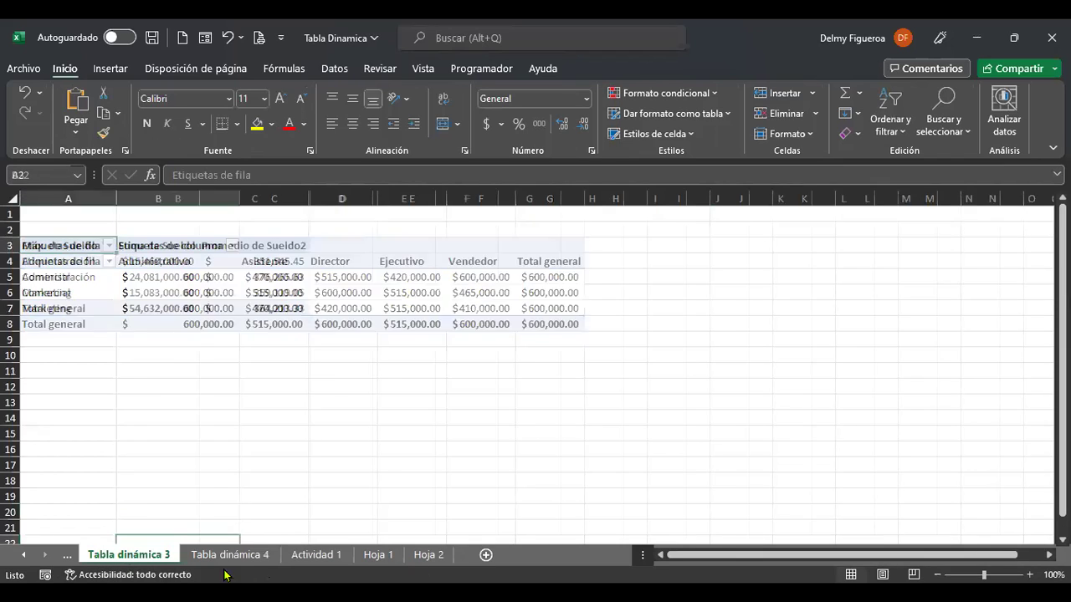
left_click(25, 557)
left_click(24, 556)
left_click(24, 556)
left_click(113, 554)
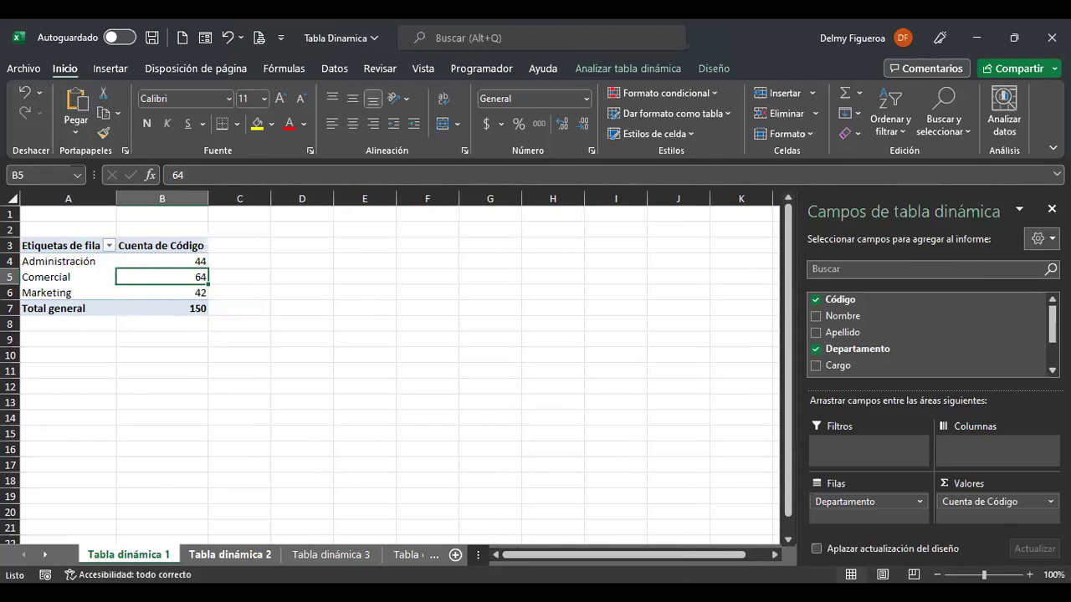
left_click(231, 554)
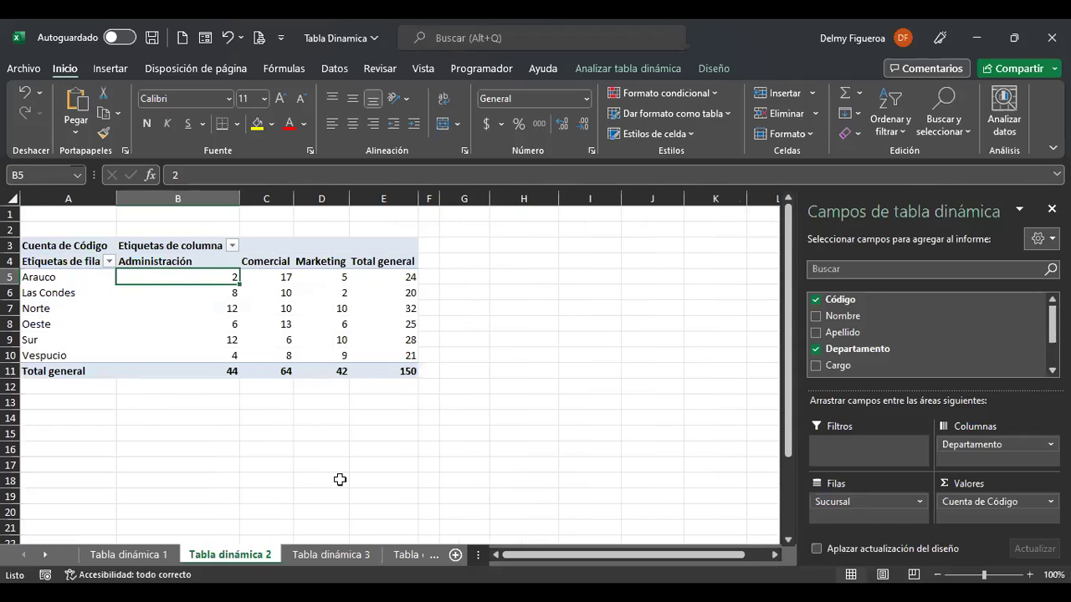
key("ctrl+Page_Down")
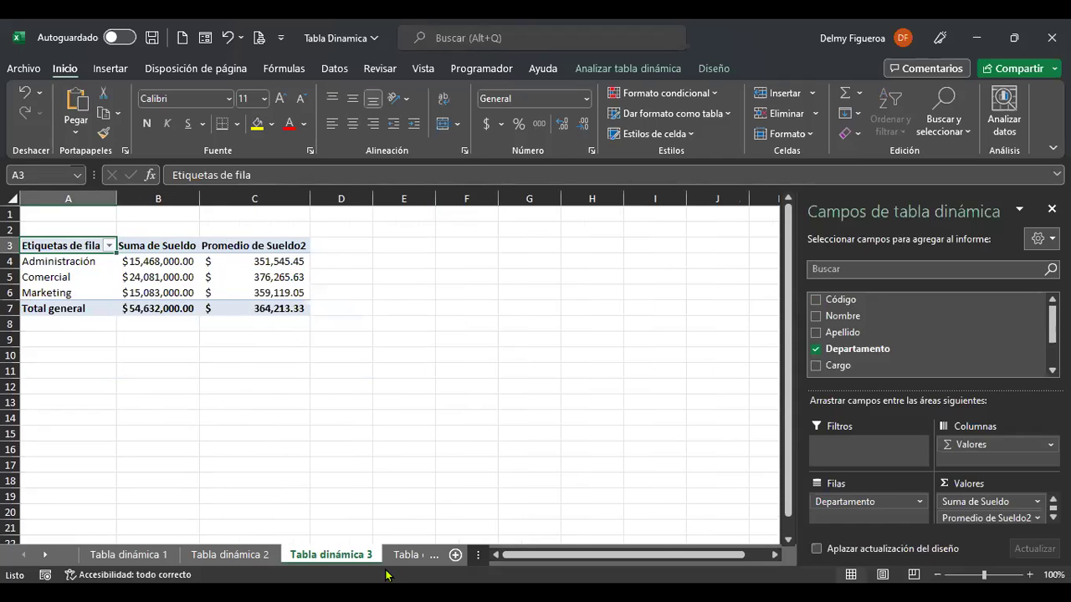
key("ctrl+Page_Down")
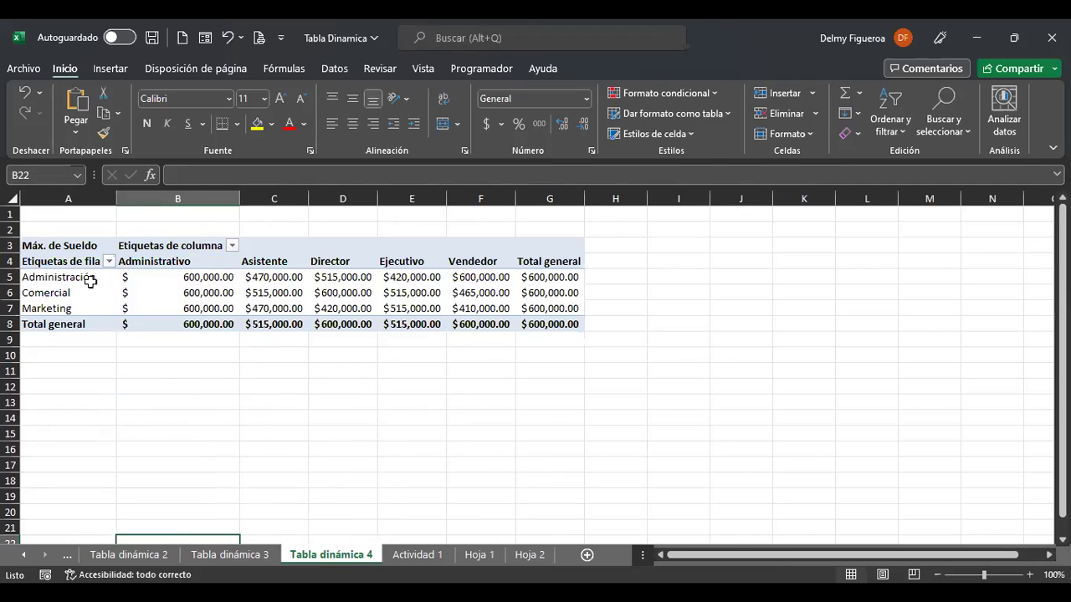
Examine the pivot table options for layout, format and empty cells on Tabla dinámica 4, and close them without changes.
left_click(279, 278)
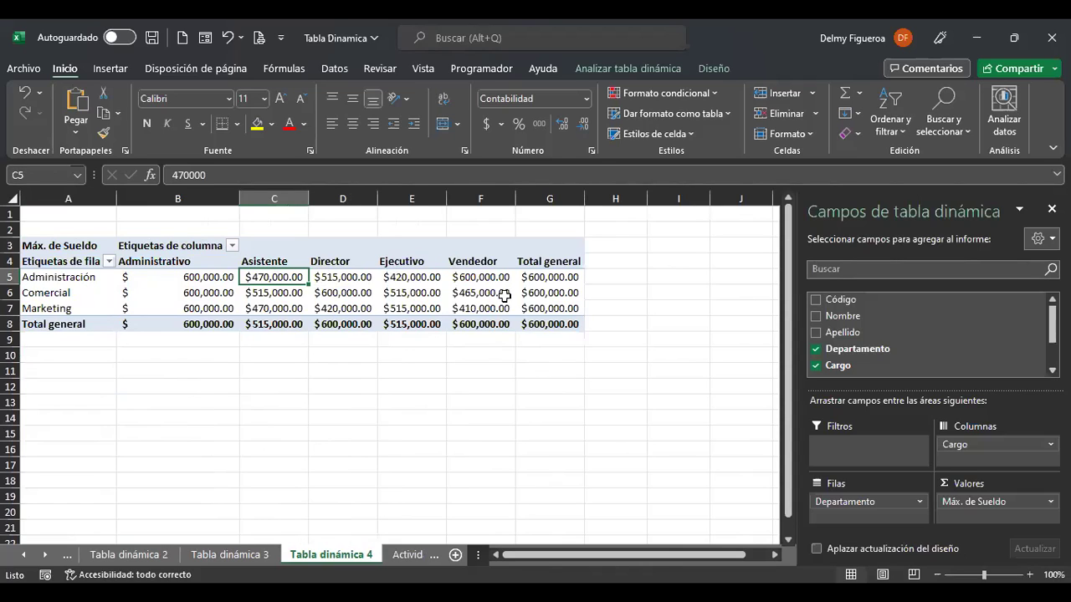
left_click(617, 70)
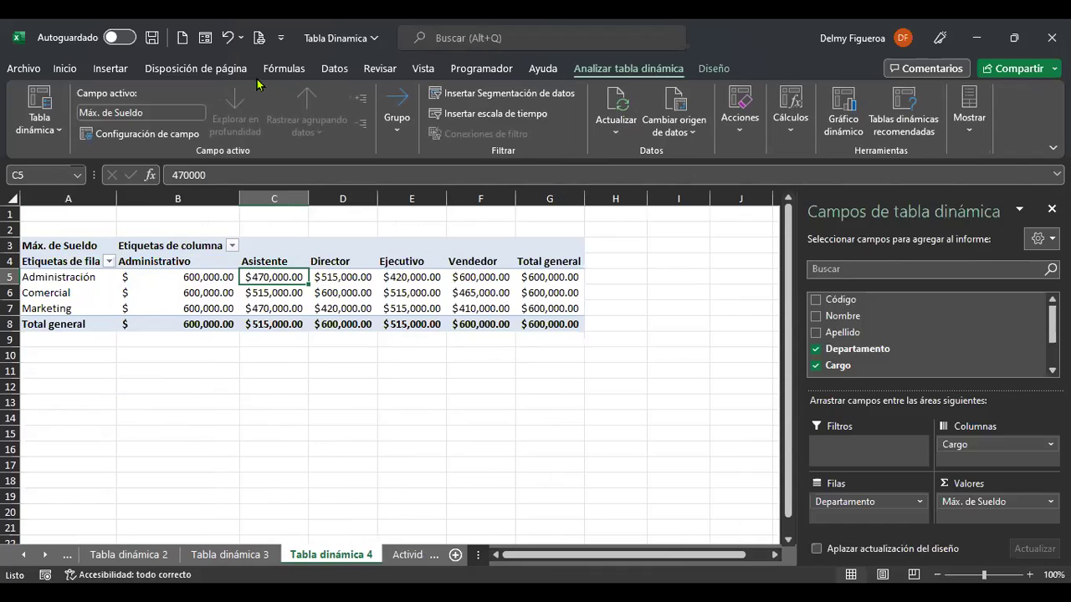
left_click(59, 134)
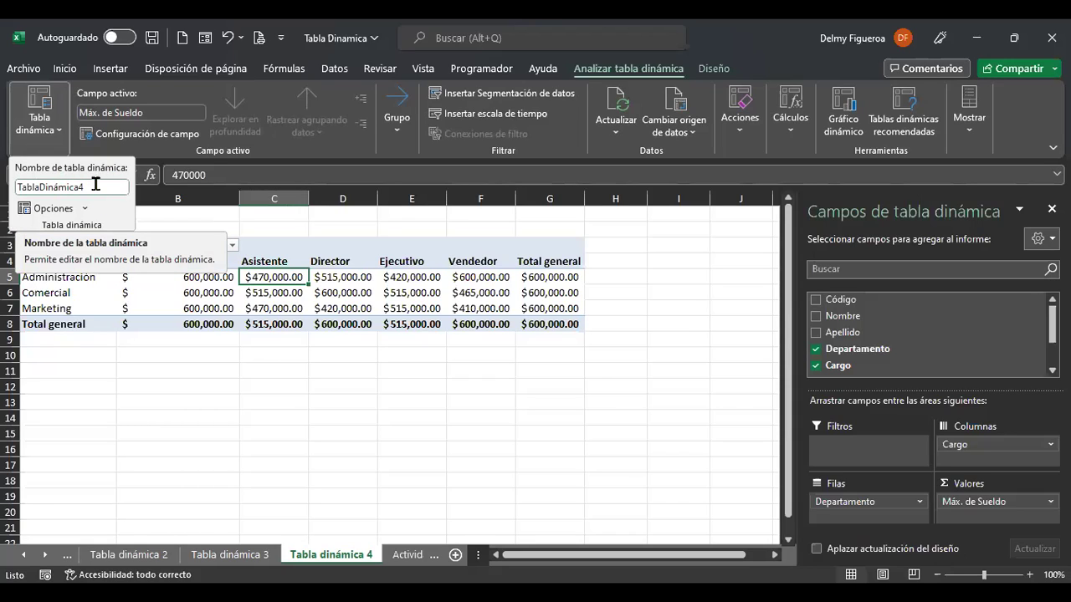
left_click(85, 209)
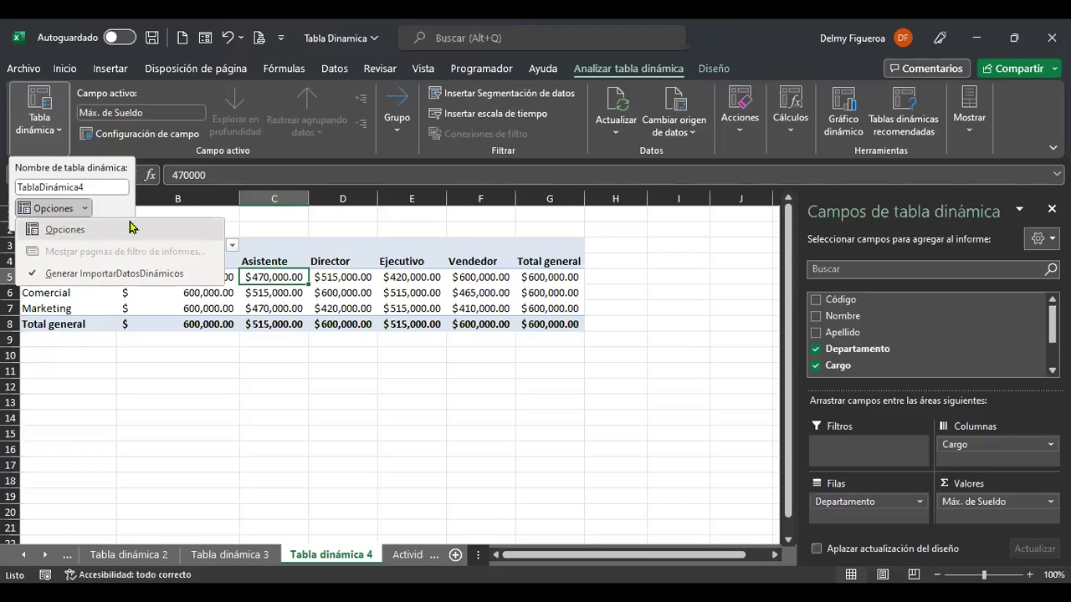
left_click(129, 228)
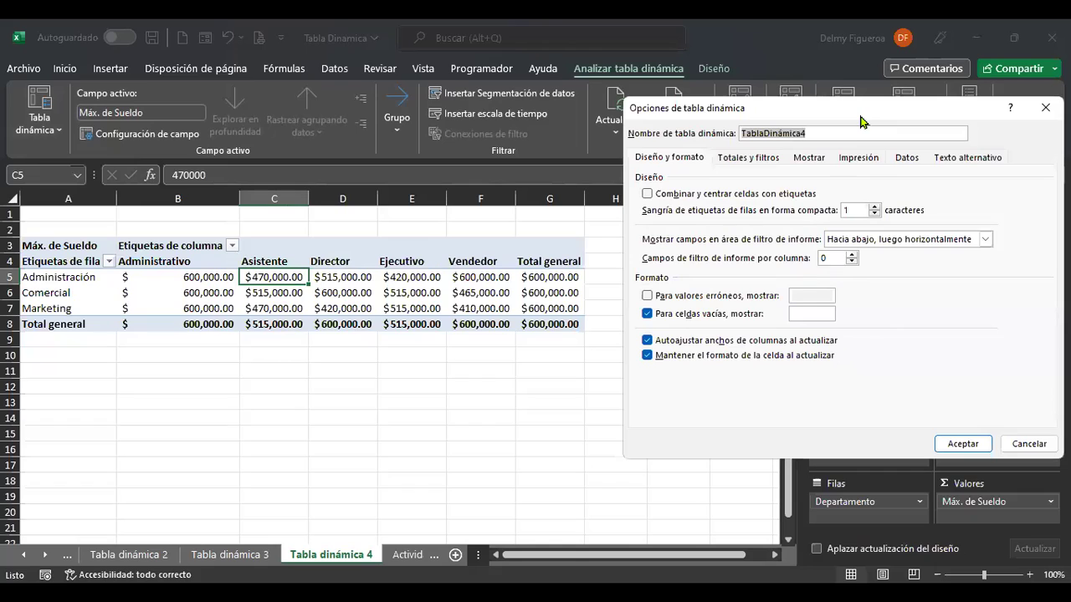
left_click_drag(769, 105, 679, 93)
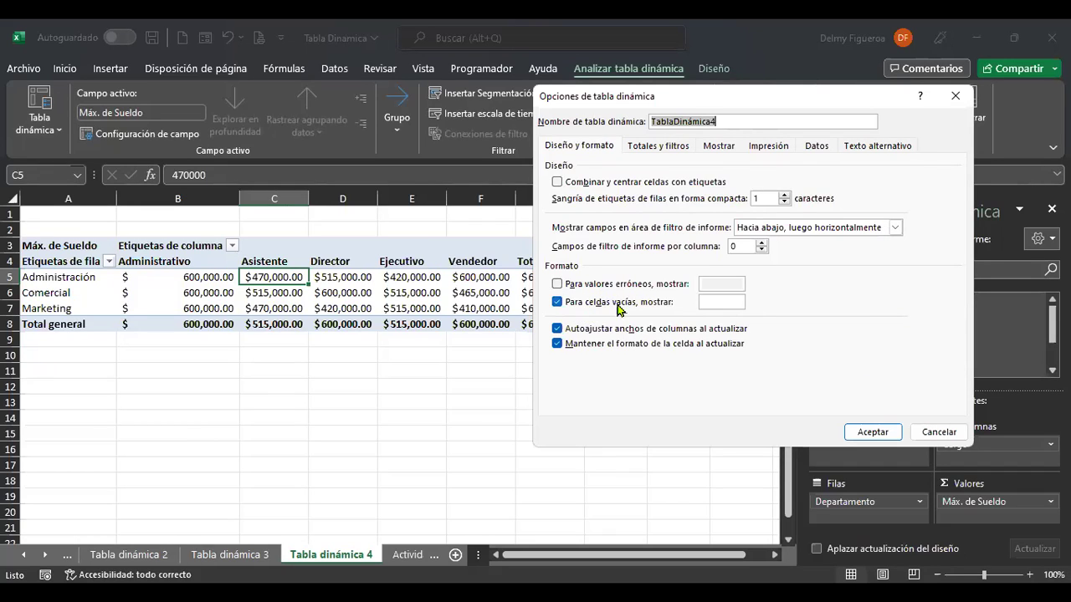
left_click(721, 304)
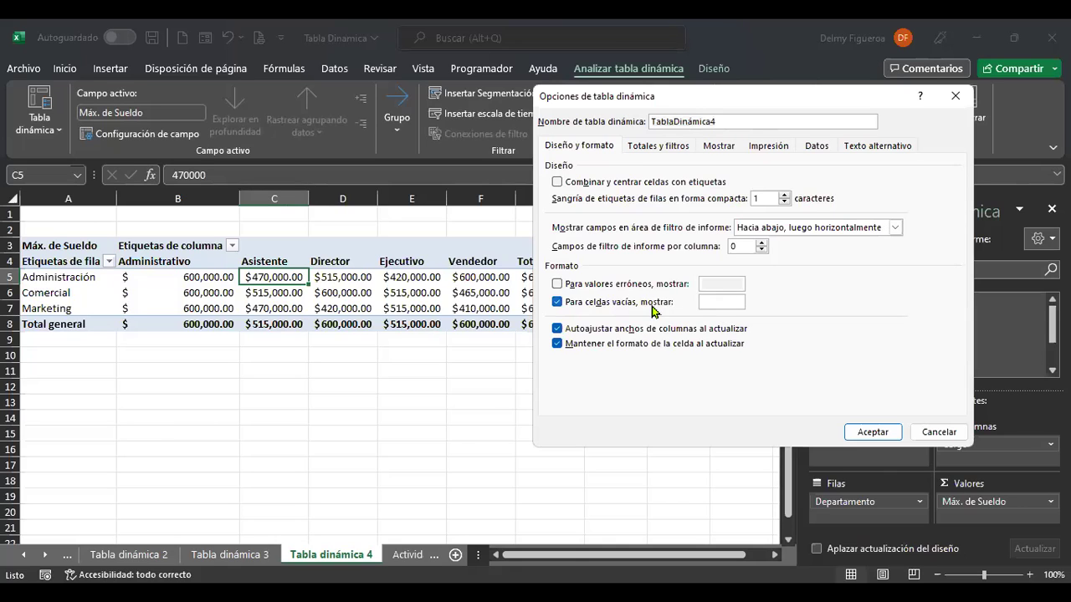
left_click(938, 432)
Apply the accounting format to the Sueldo values in H3:H152 on Actividad 1 and autofit column H.
left_click(408, 554)
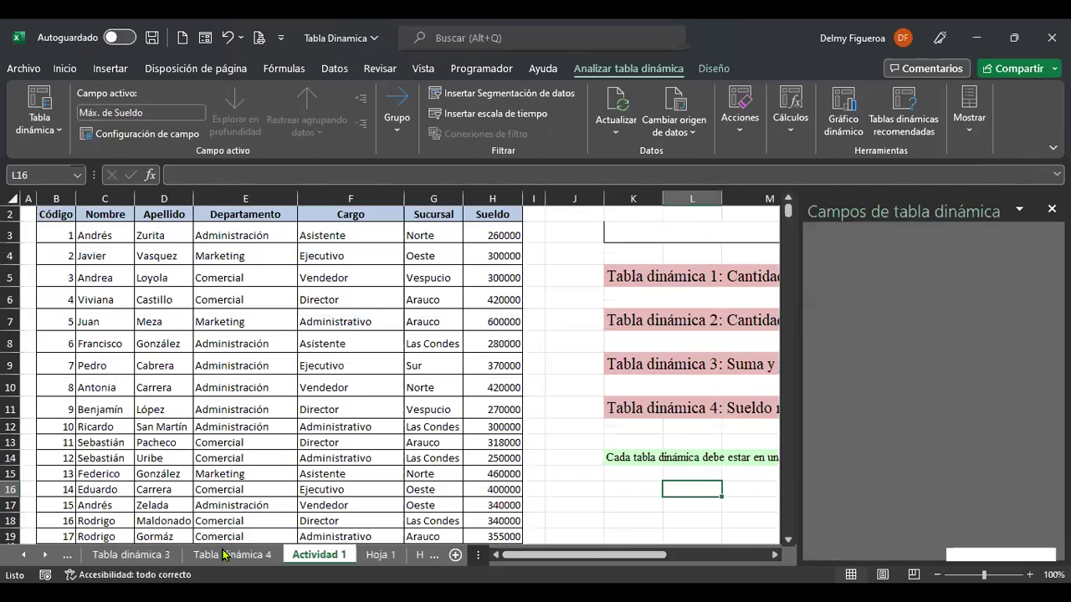
left_click(501, 235)
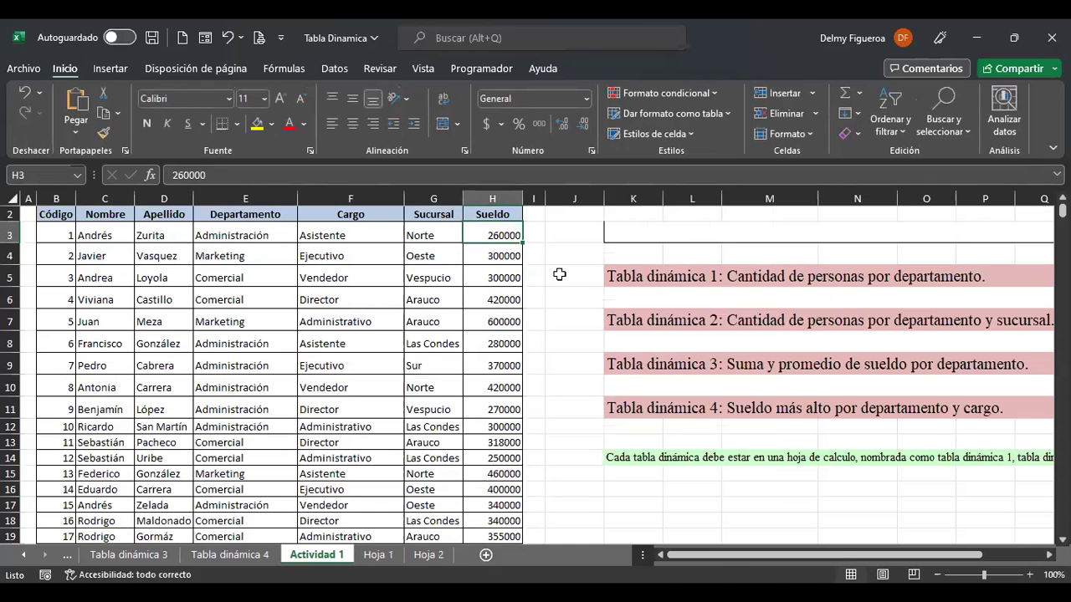
key("ctrl+shift+Down")
scroll(559, 275, "up", 20)
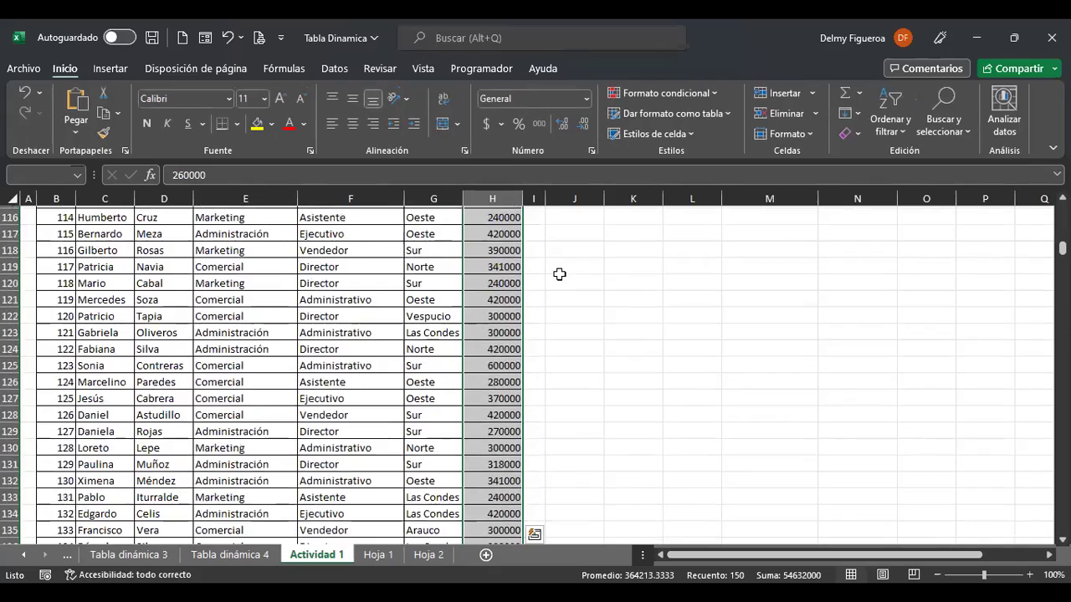
scroll(565, 266, "up", 20)
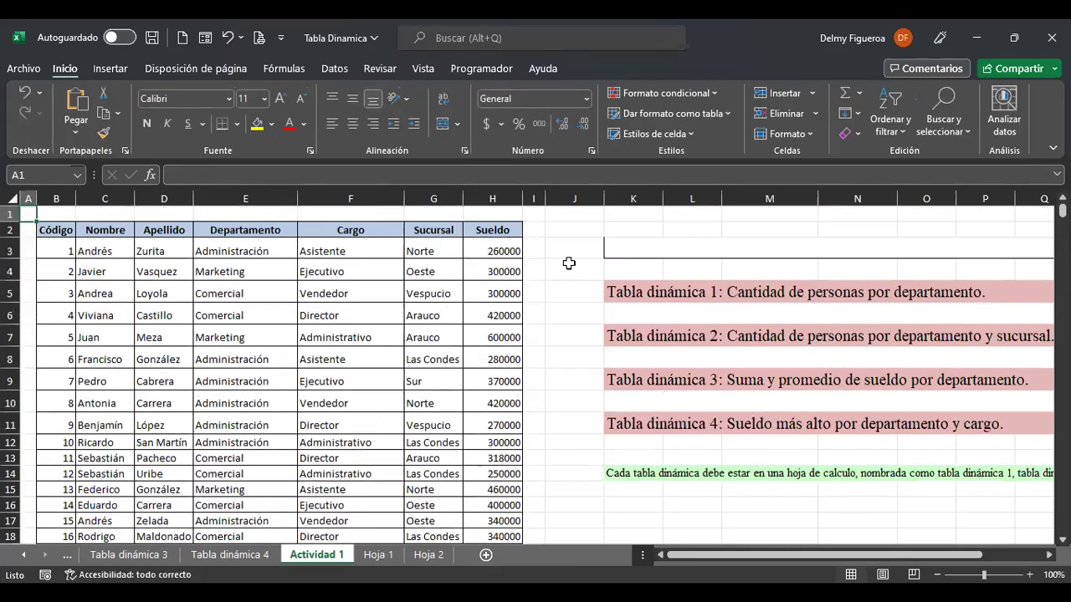
left_click(497, 245)
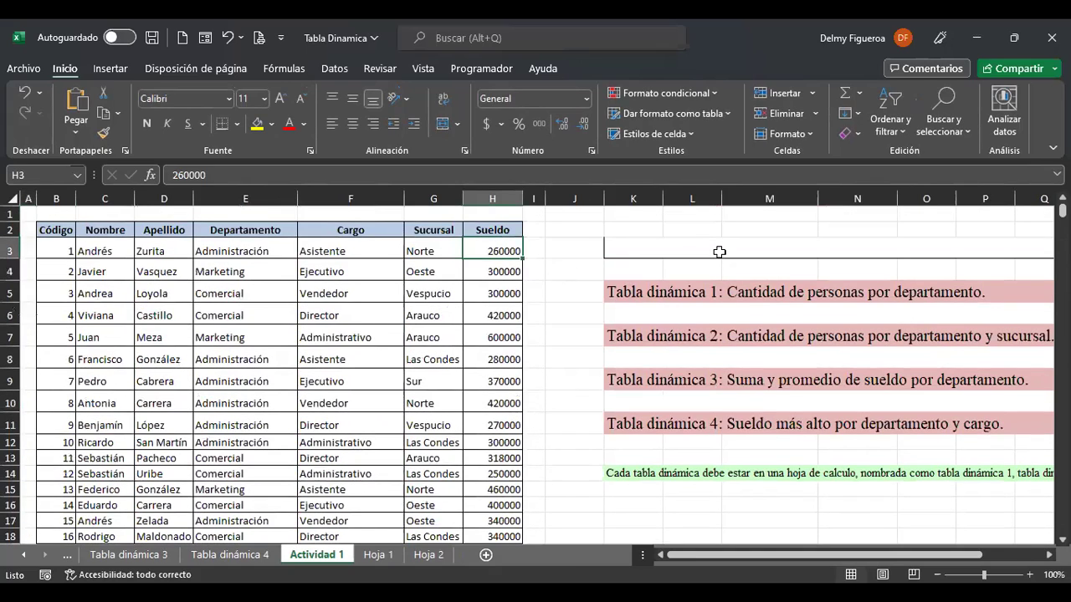
key("ctrl+shift+Down")
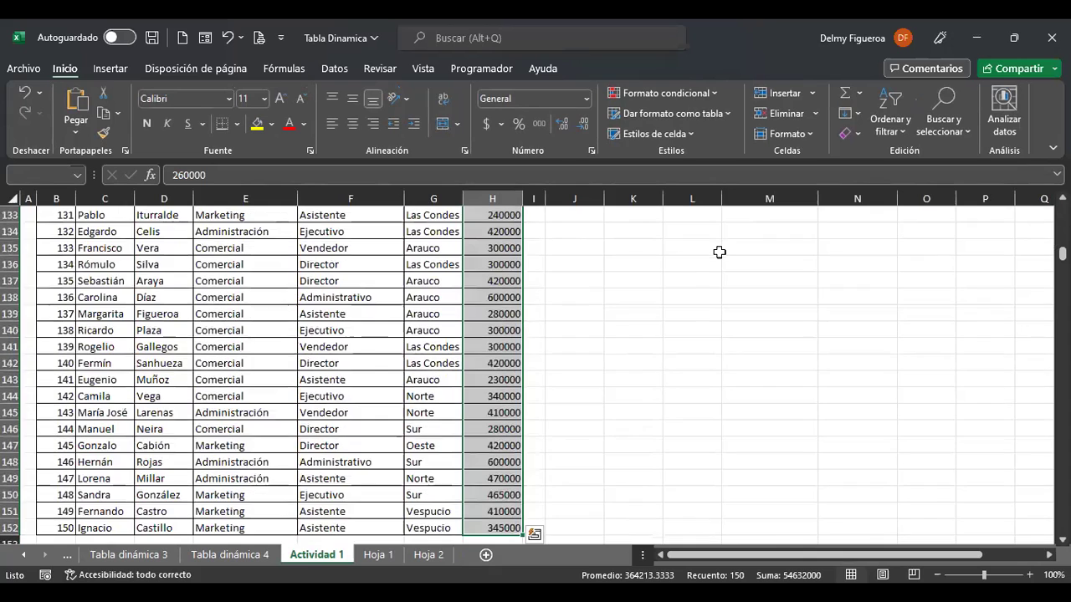
left_click(486, 123)
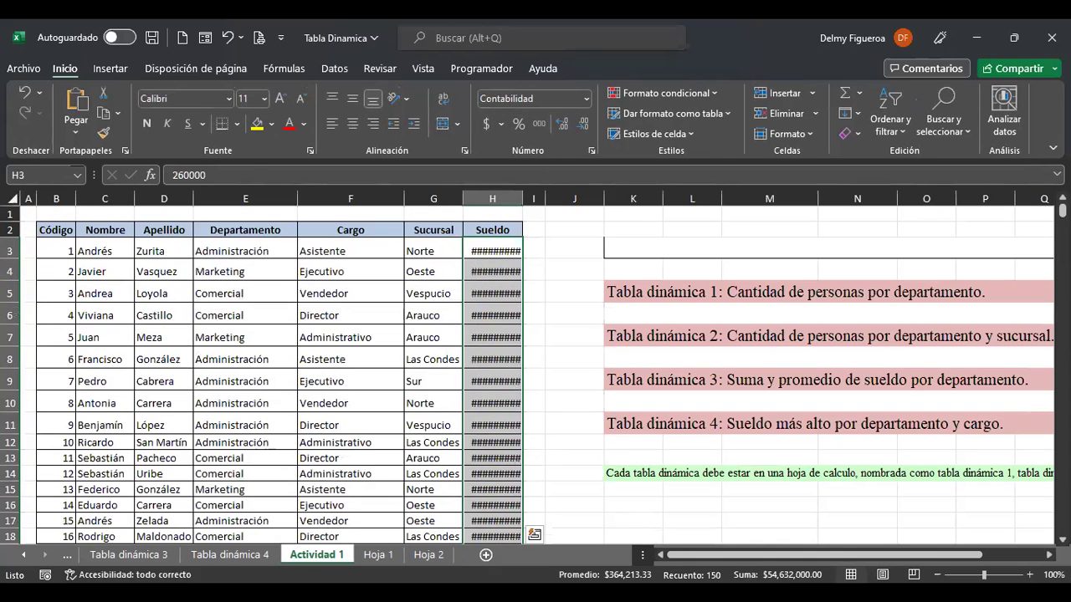
double_click(523, 199)
key("ctrl+Home")
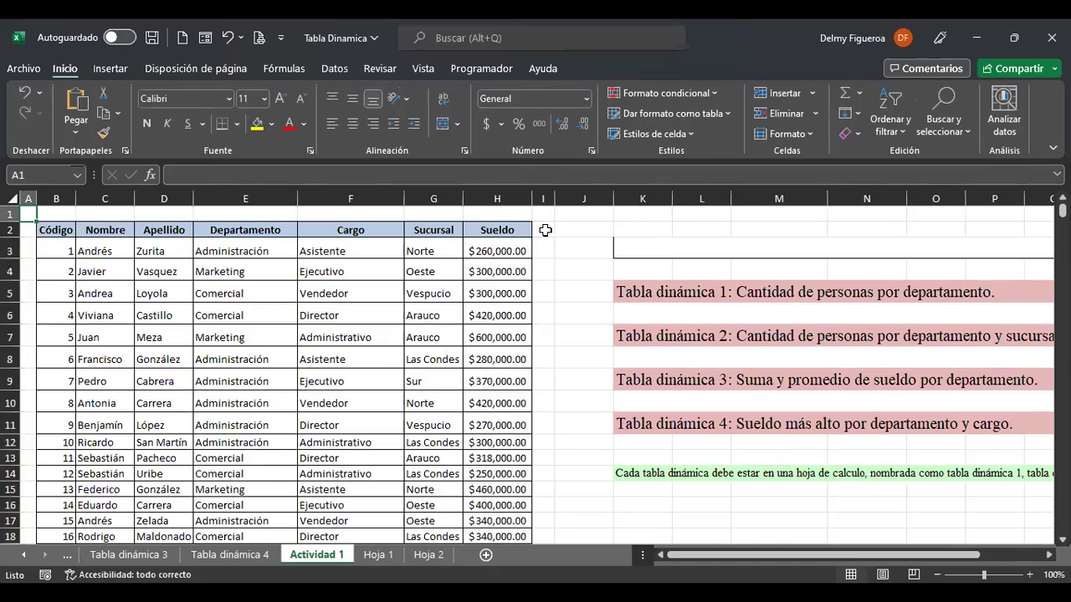
Clear the salary in cell H3 on Actividad 1 and compare the source data with the pivot table on Tabla dinámica 4.
left_click(509, 247)
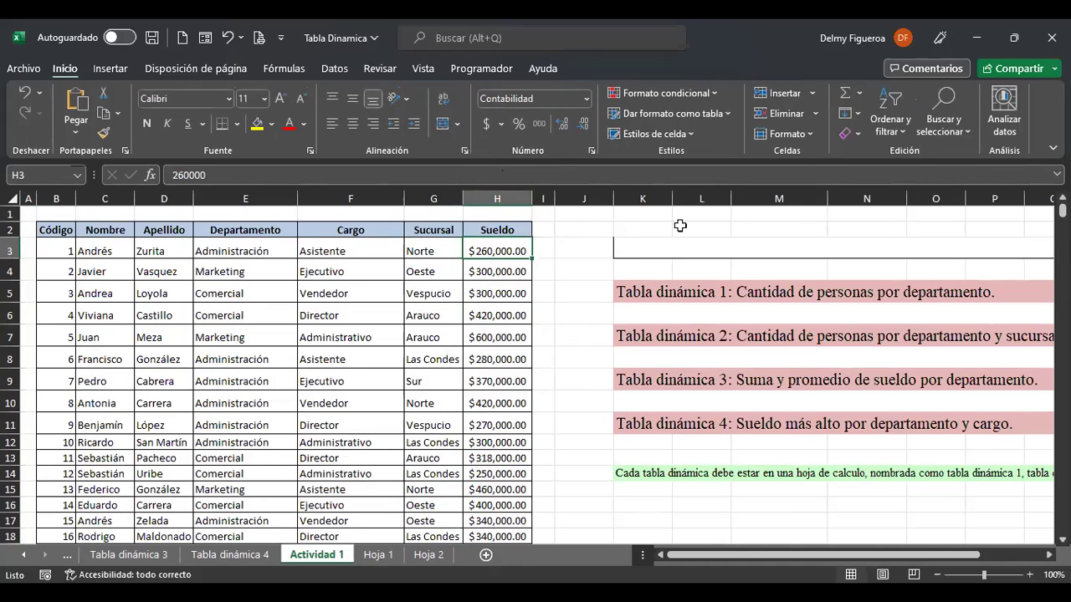
key("Delete")
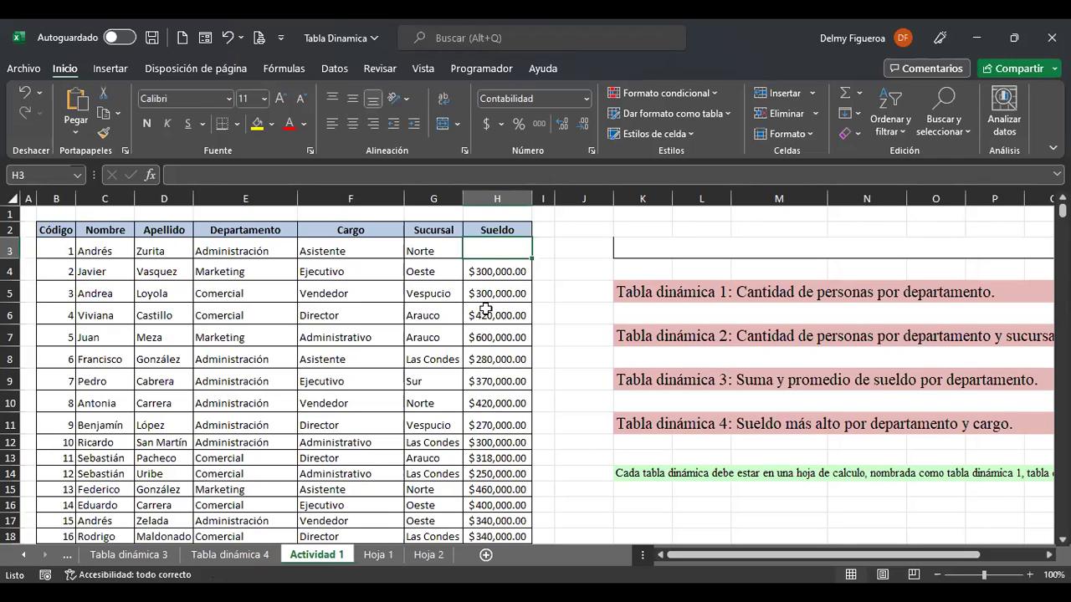
left_click(262, 556)
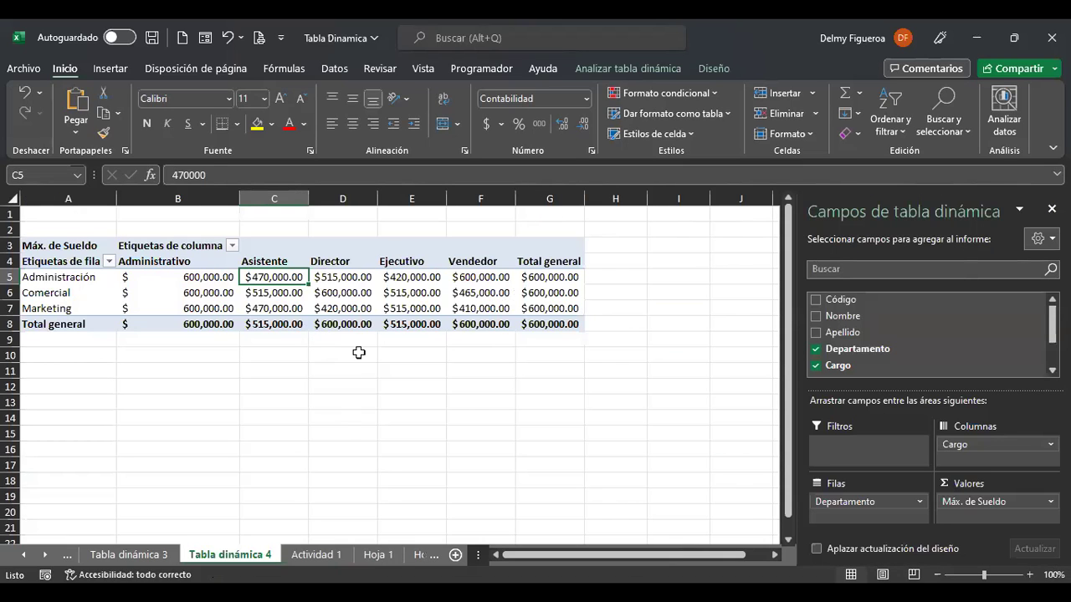
key("ctrl+Page_Down")
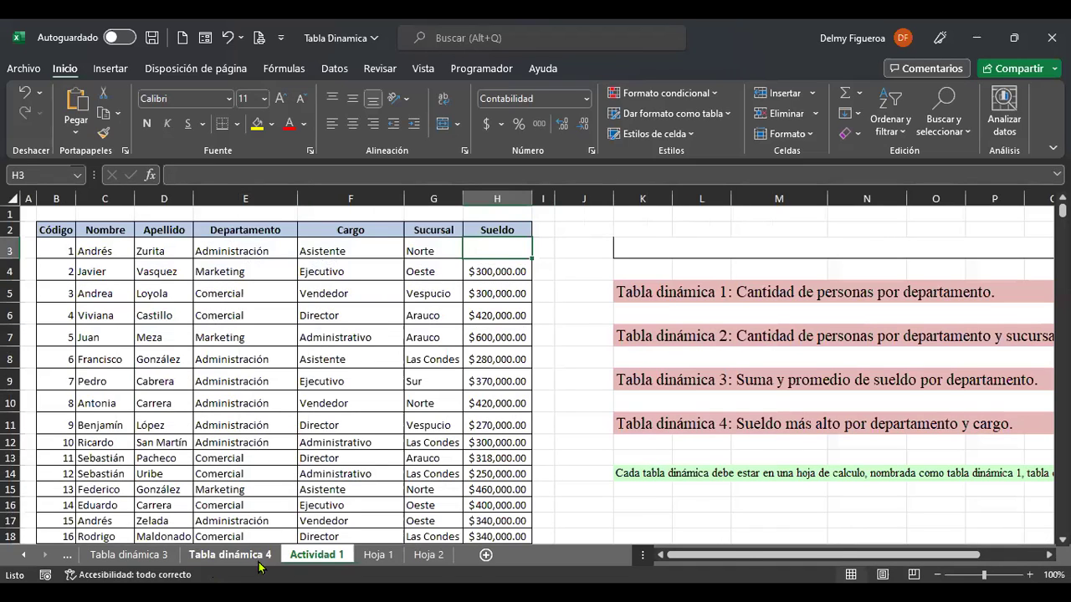
Refresh the pivot table on Tabla dinámica 4 and compare it with the emptied salary cell H3 on Actividad 1.
left_click(262, 555)
left_click(403, 292)
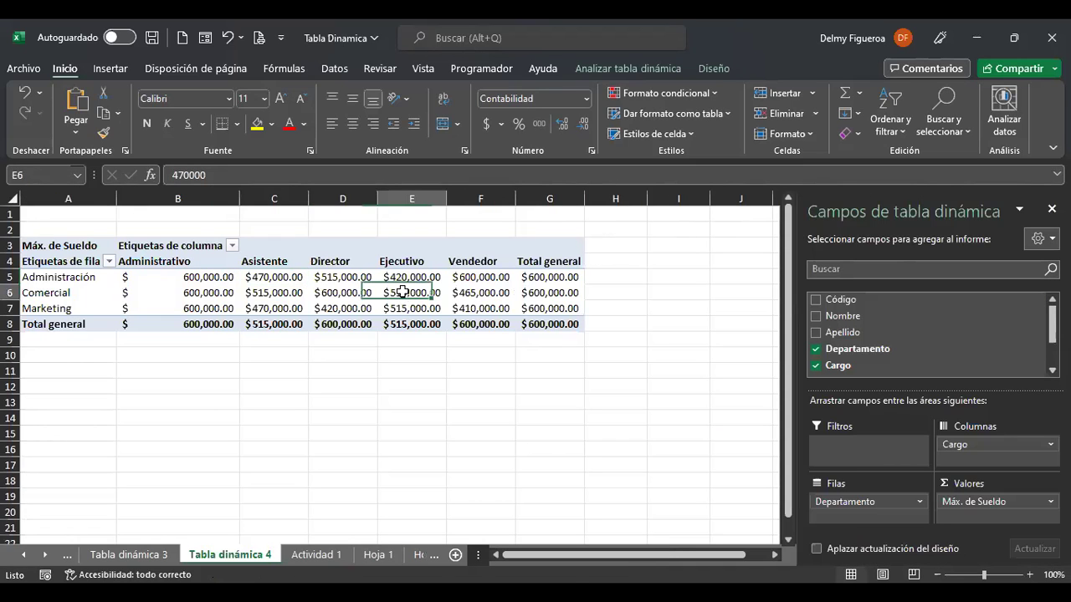
right_click(405, 297)
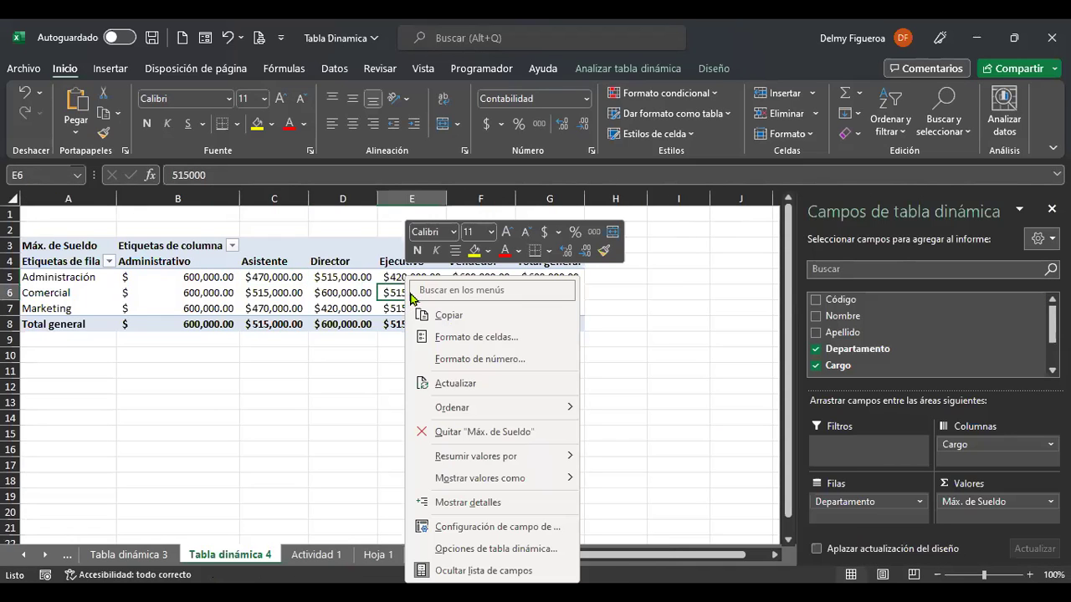
left_click(471, 398)
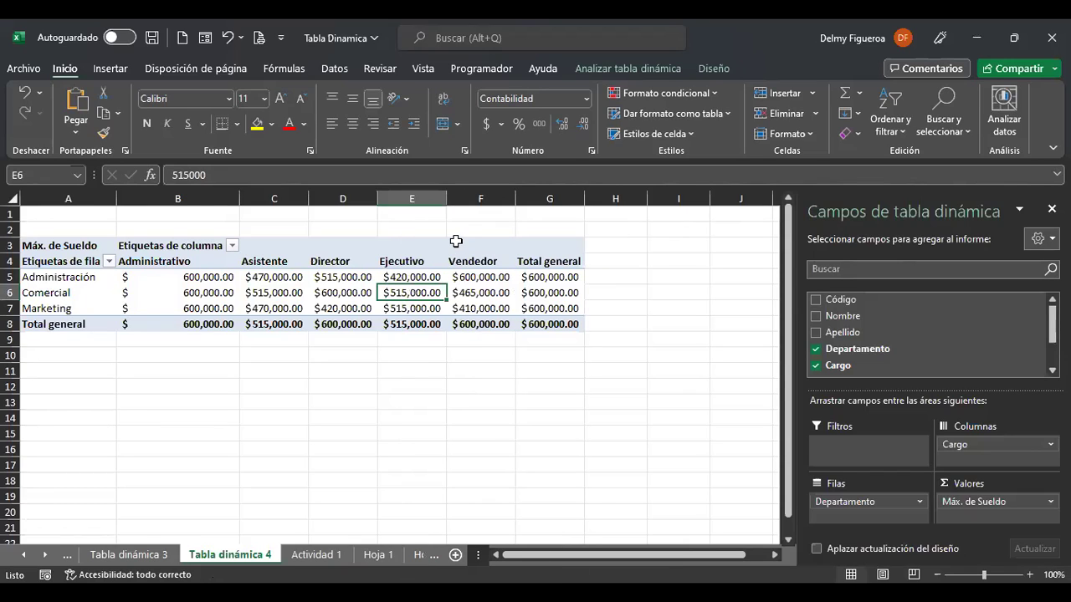
left_click(309, 565)
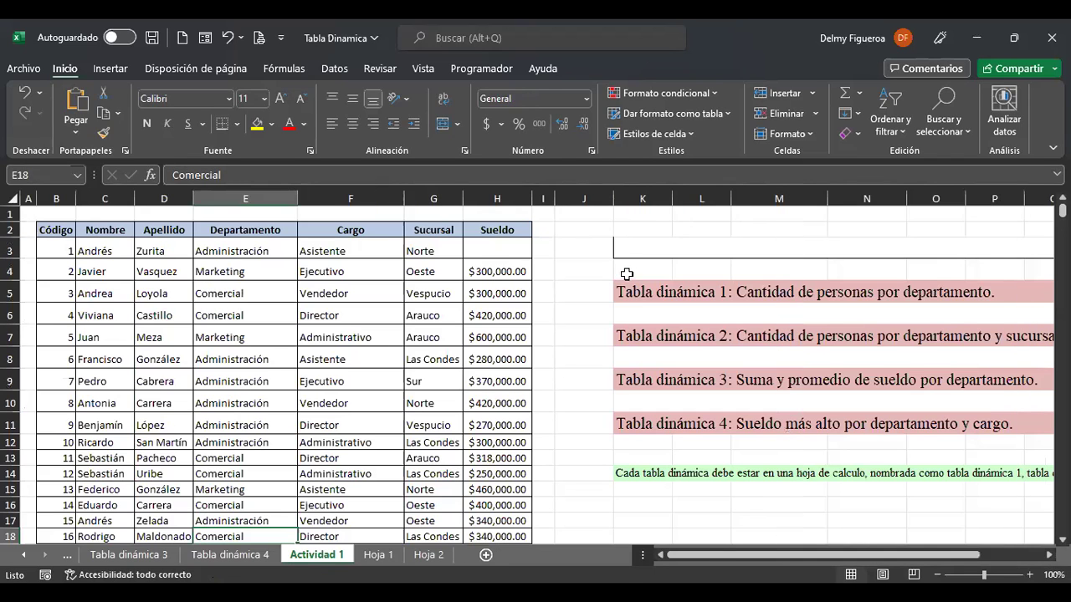
left_click(499, 250)
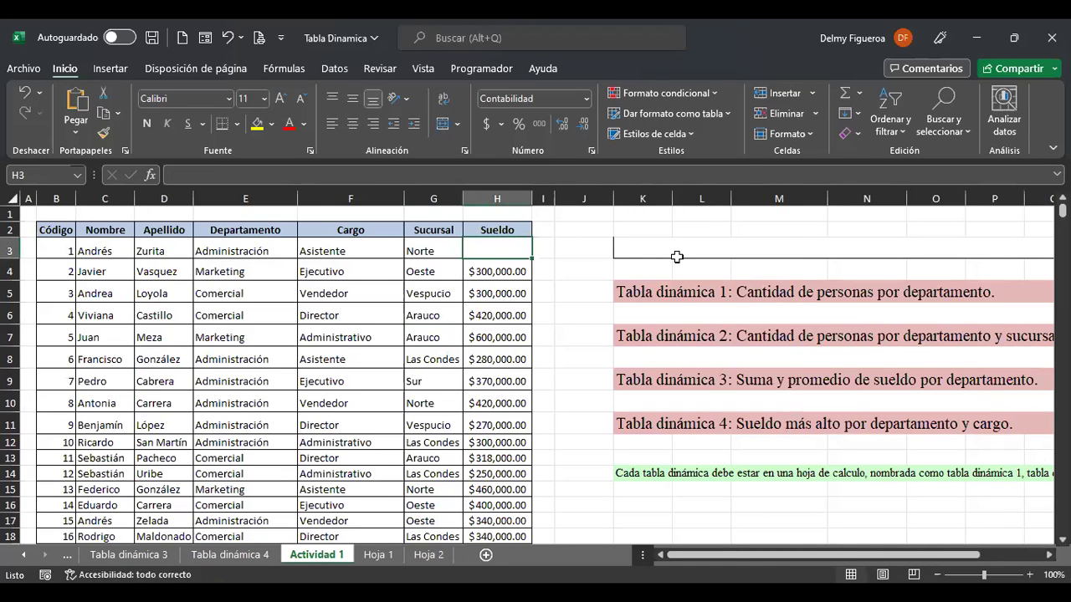
key("ctrl+Page_Up")
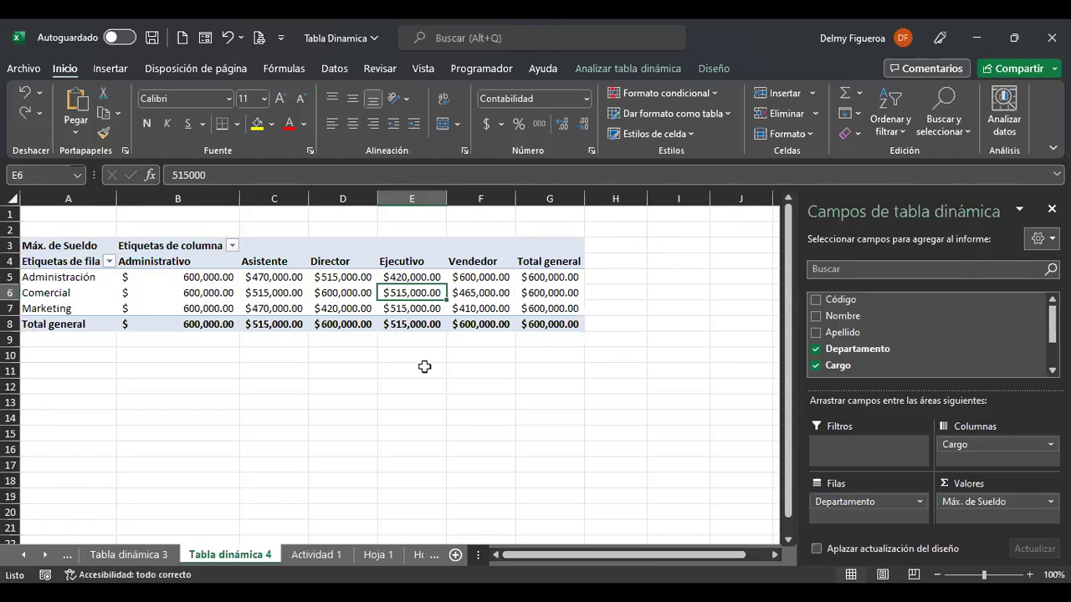
Restore the salary of 260000 in cell H3 on Actividad 1 and check it against the pivot table on Tabla dinámica 4.
left_click(308, 561)
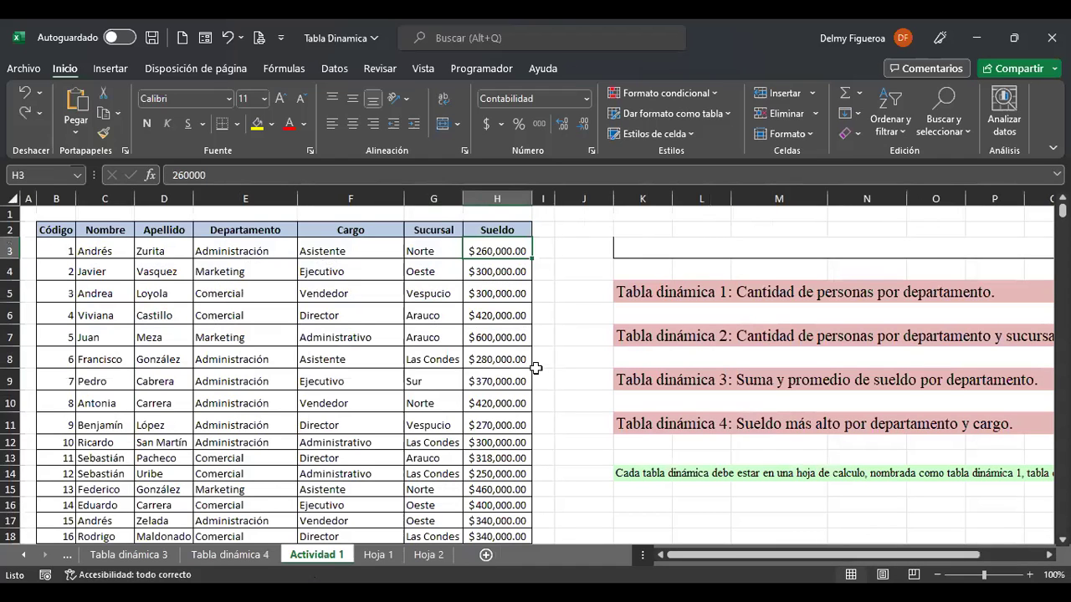
left_click(270, 560)
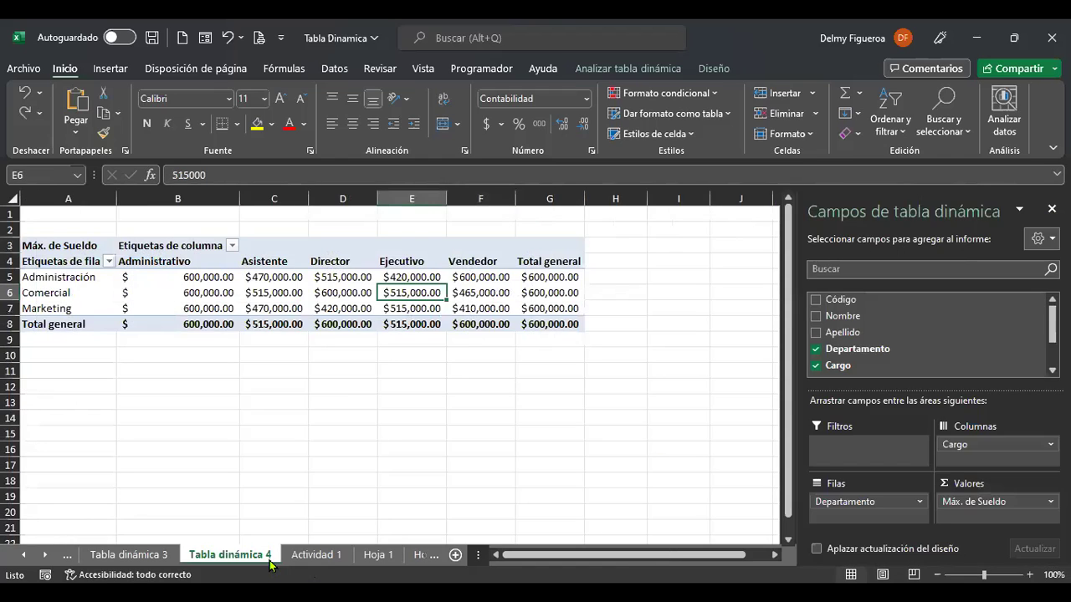
left_click(317, 556)
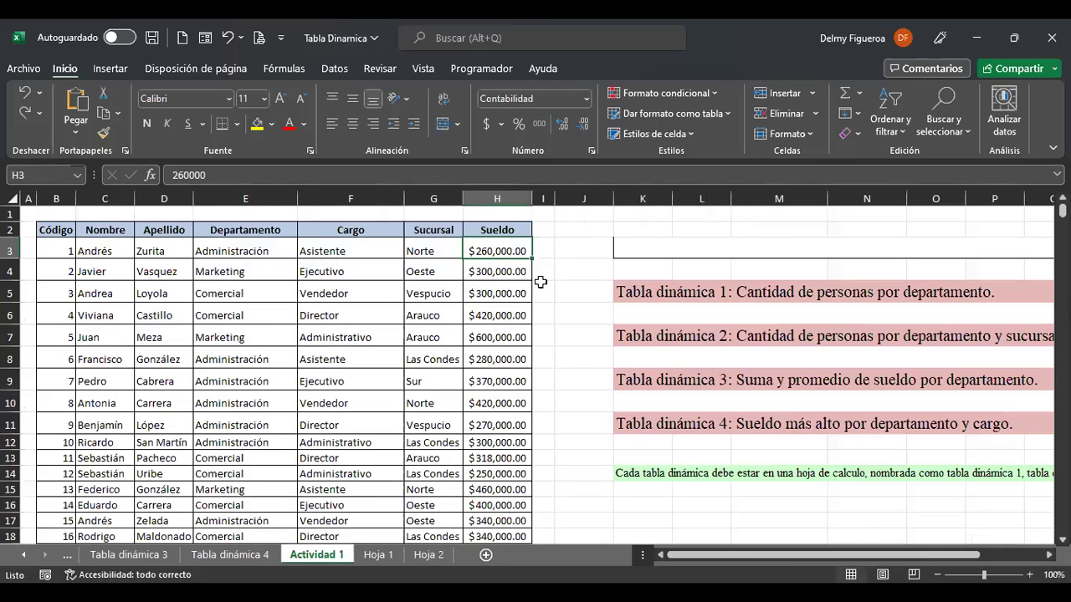
left_click(243, 557)
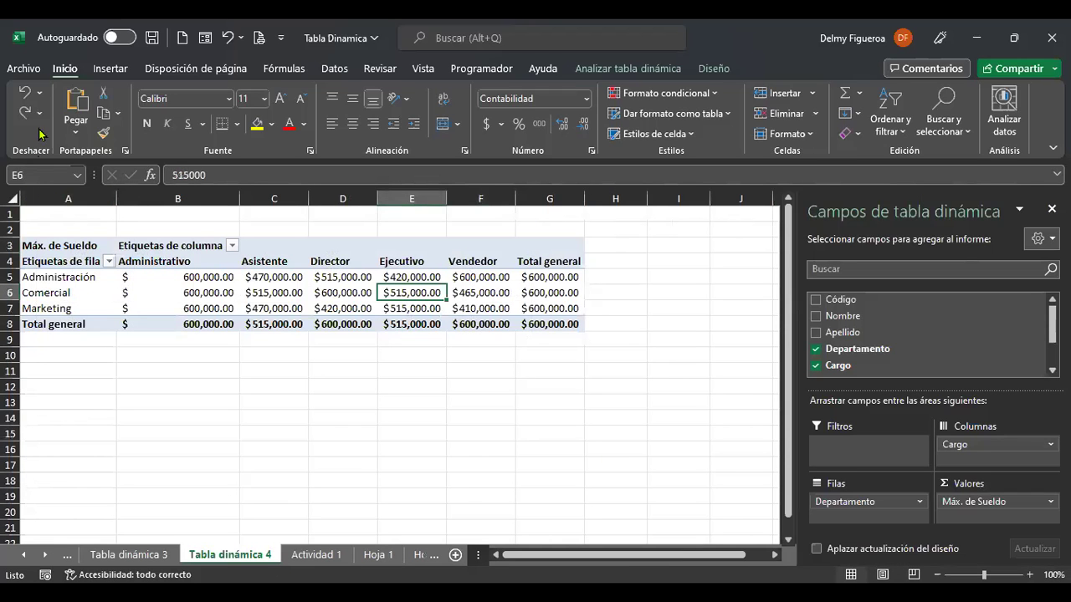
Examine the pivot table options for totals and filters, display, printing, data and alternative text on Tabla dinámica 4, and cancel without changes.
left_click(634, 72)
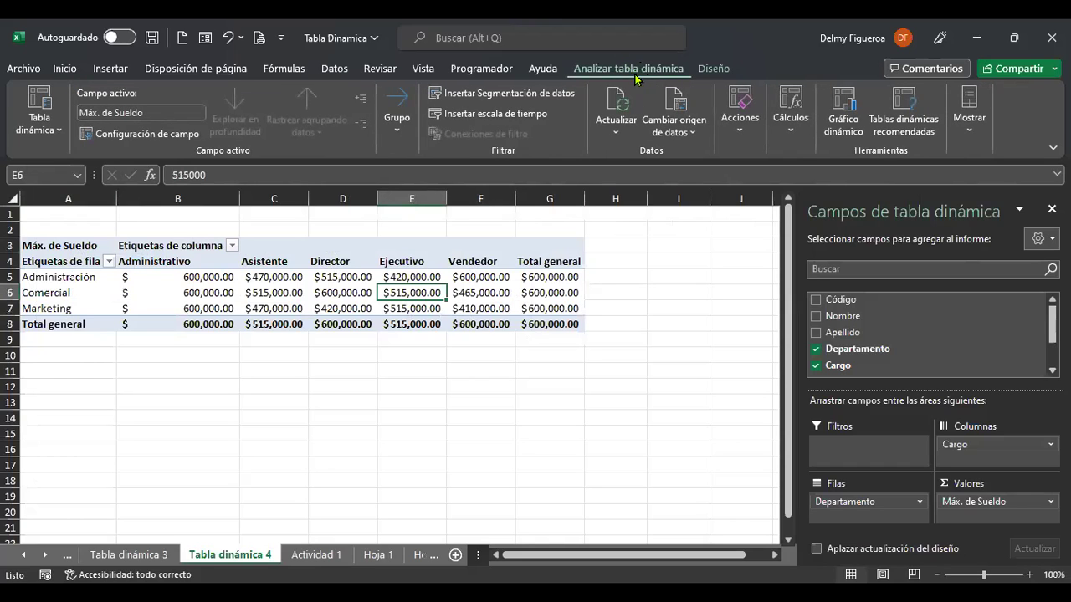
left_click(52, 132)
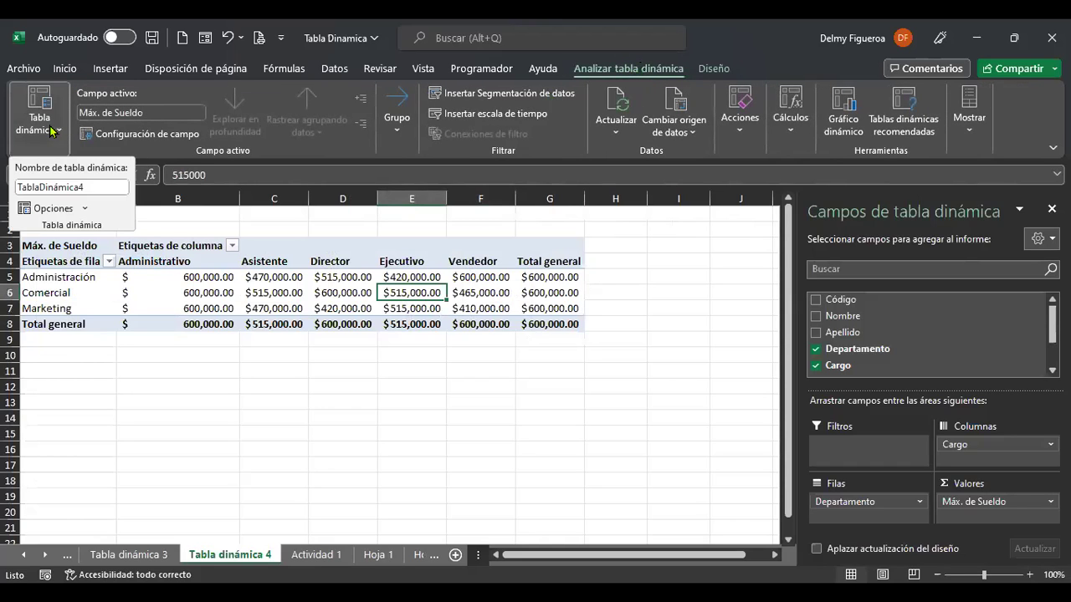
left_click(85, 209)
left_click(92, 241)
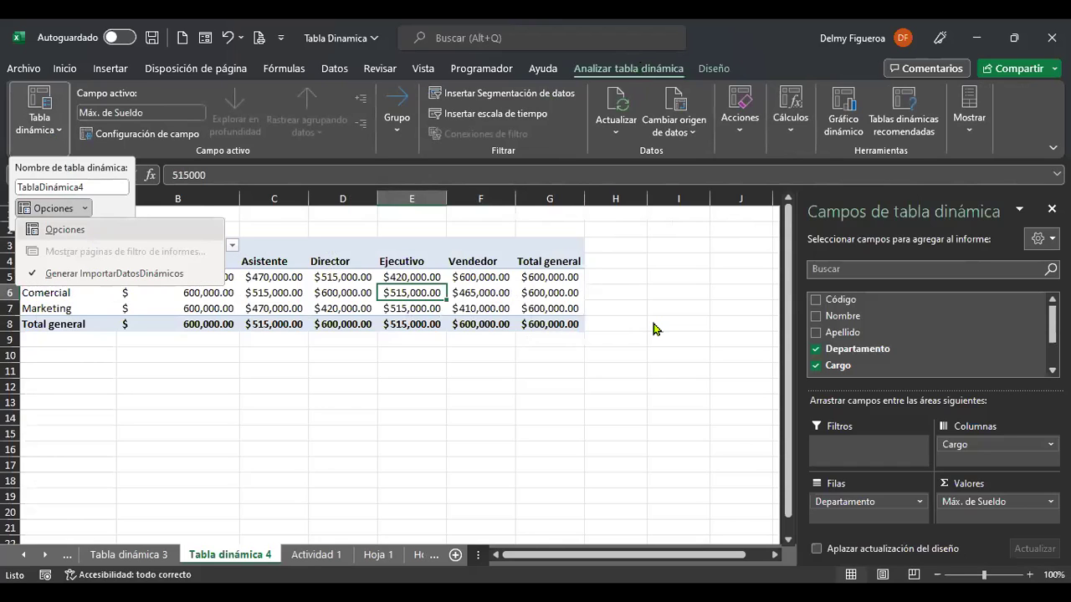
left_click(662, 147)
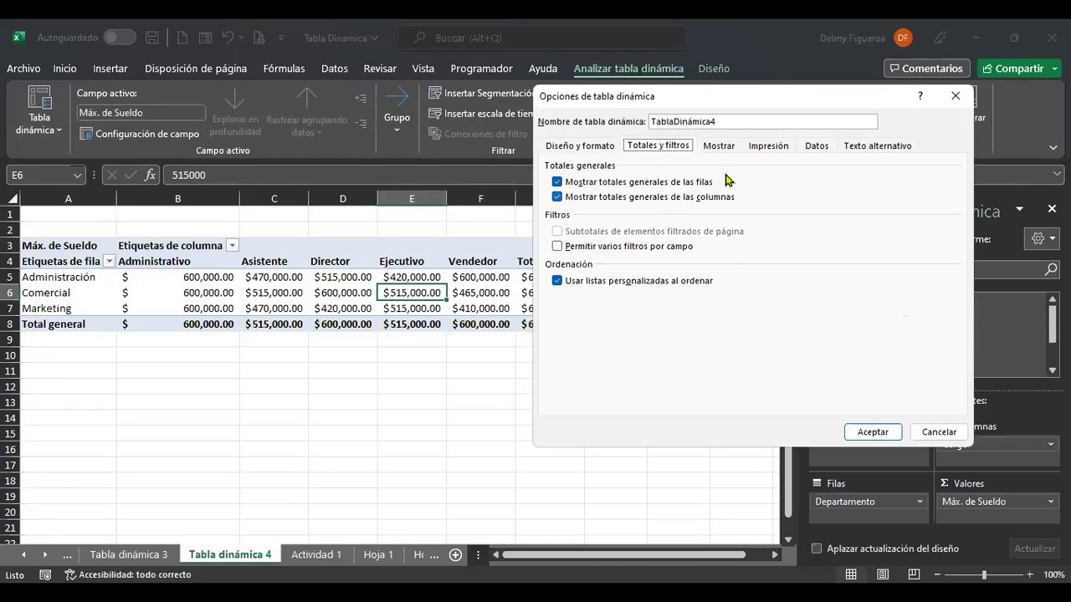
left_click(725, 147)
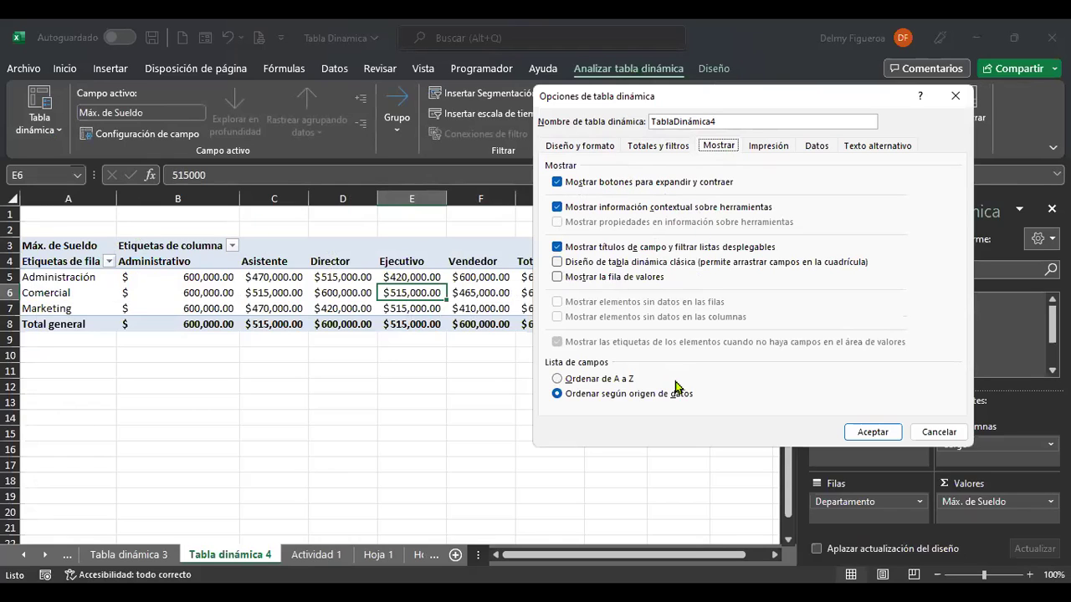
left_click(784, 148)
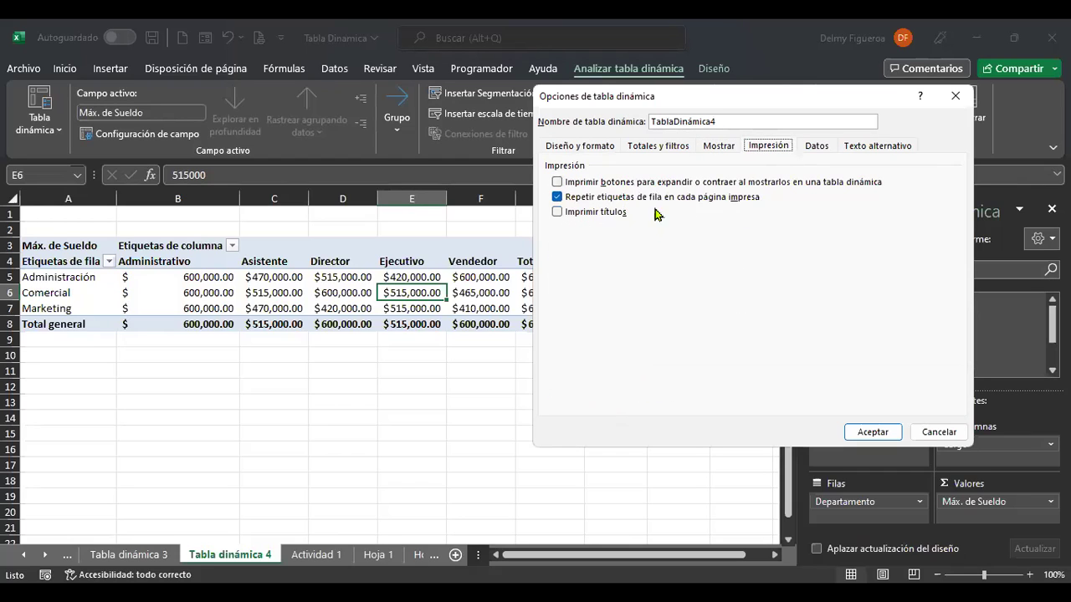
left_click(817, 150)
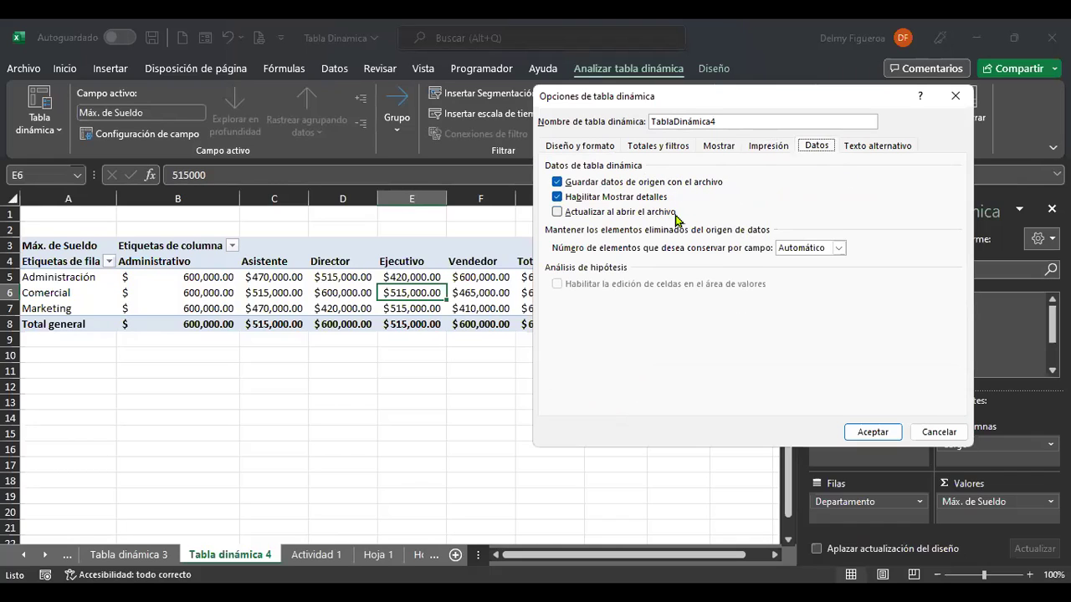
left_click(888, 148)
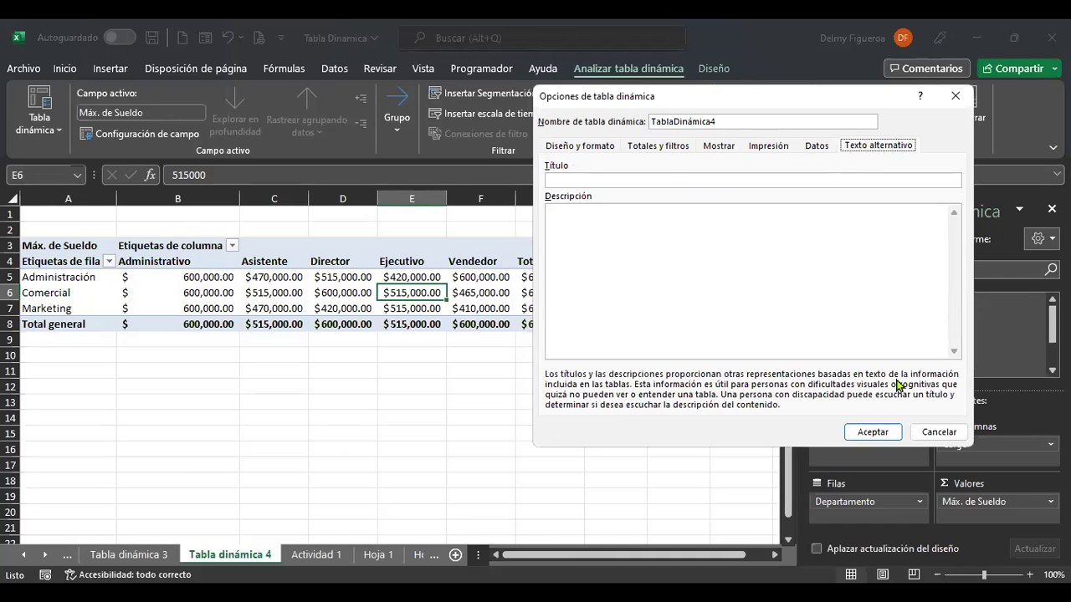
left_click(945, 433)
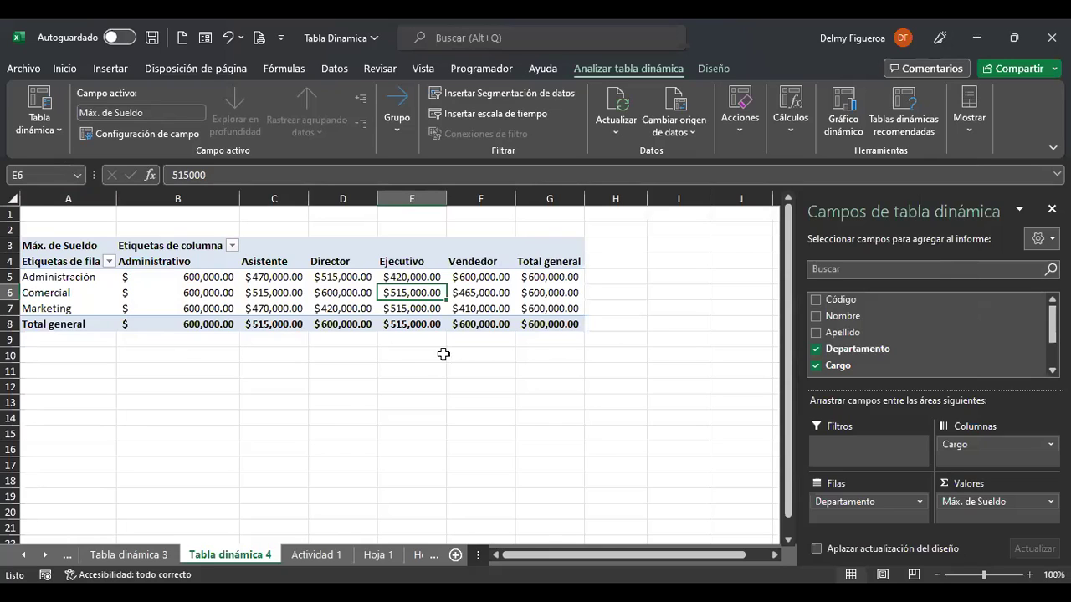
Examine the additional pivot table option commands, including showing report filter pages and generating GetPivotData, without choosing any.
left_click(60, 138)
left_click(85, 208)
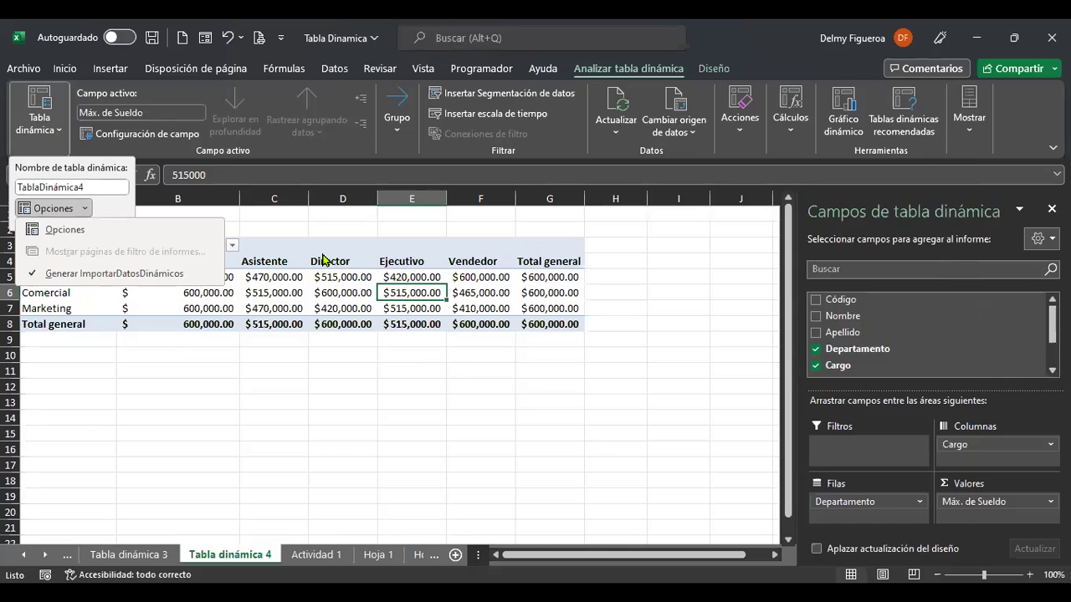
left_click(485, 310)
left_click(59, 130)
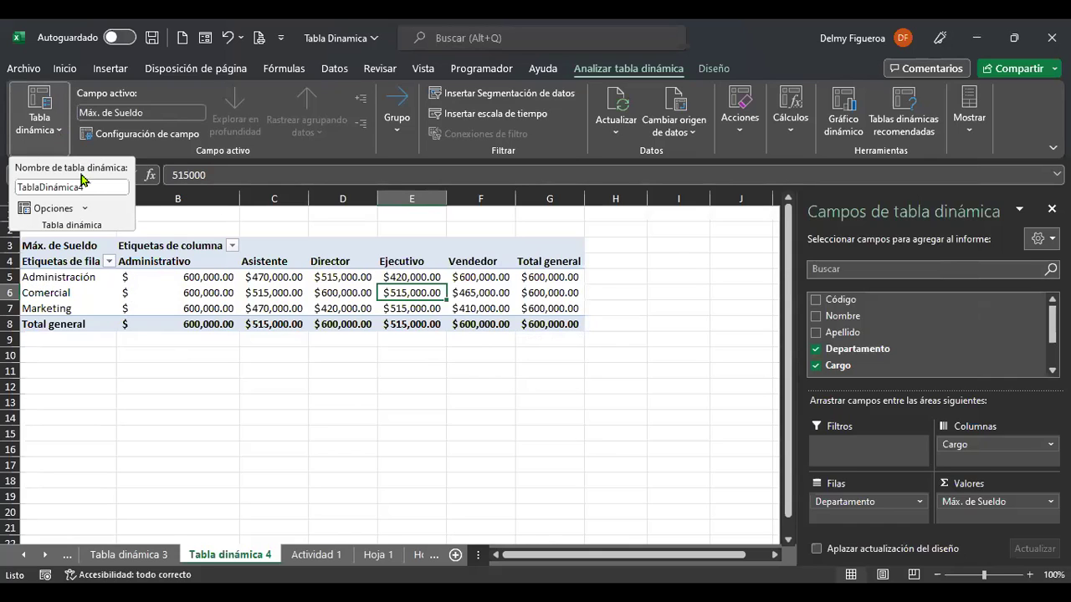
left_click(84, 209)
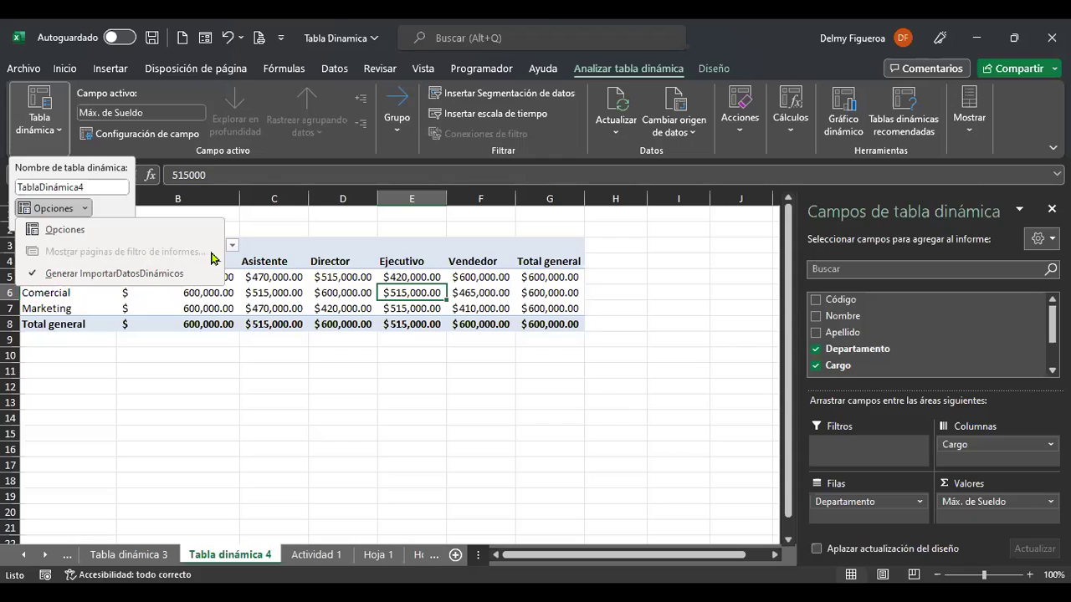
left_click(311, 288)
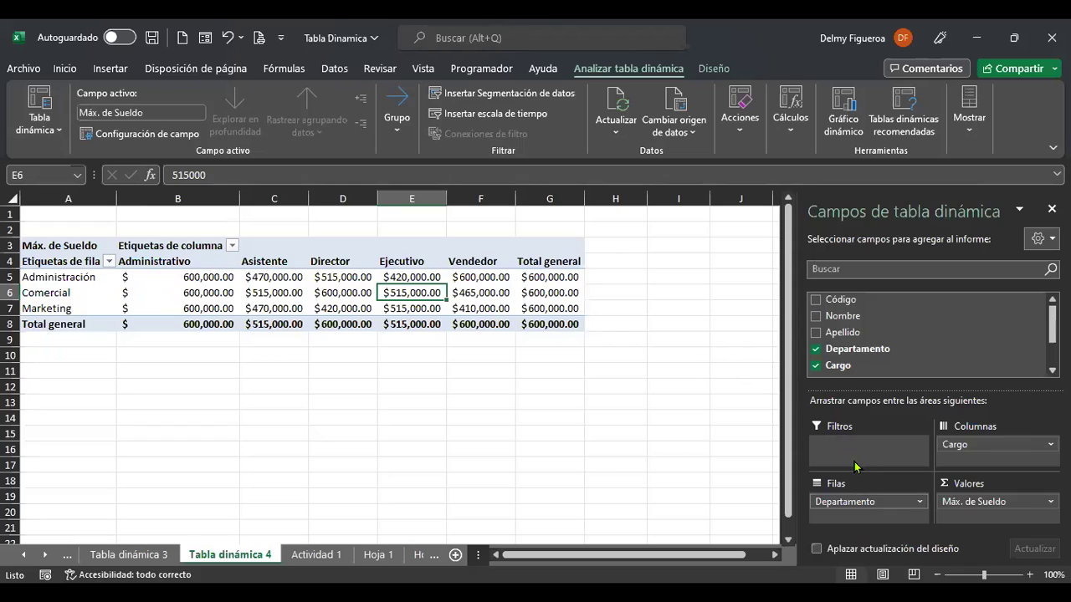
Try Departamento as the report filter, return it to the rows, and use Sucursal as the report filter instead.
left_click_drag(855, 467, 857, 474)
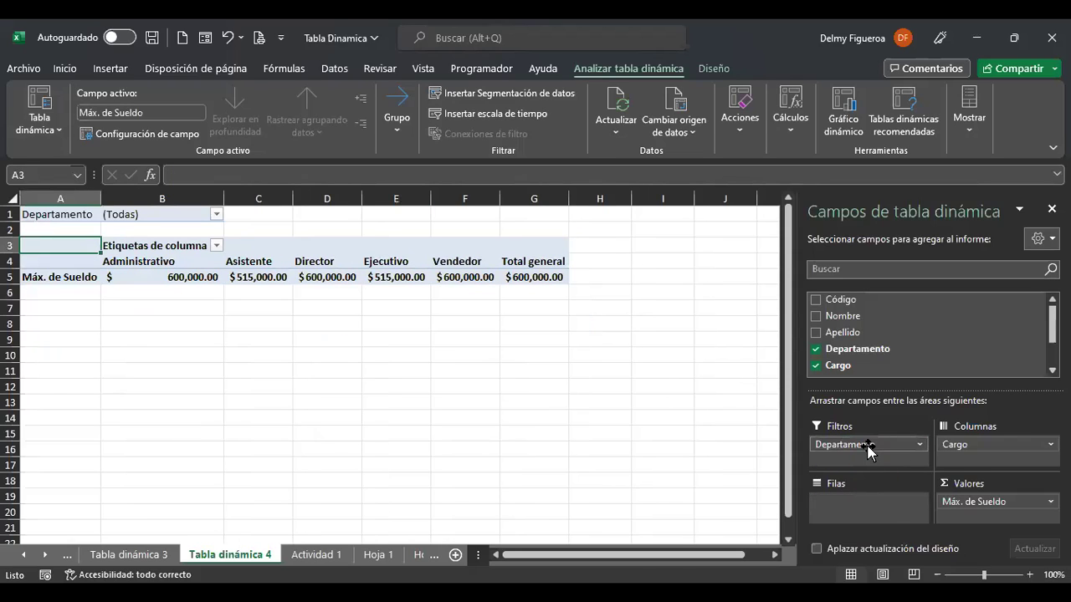
left_click_drag(867, 452, 877, 352)
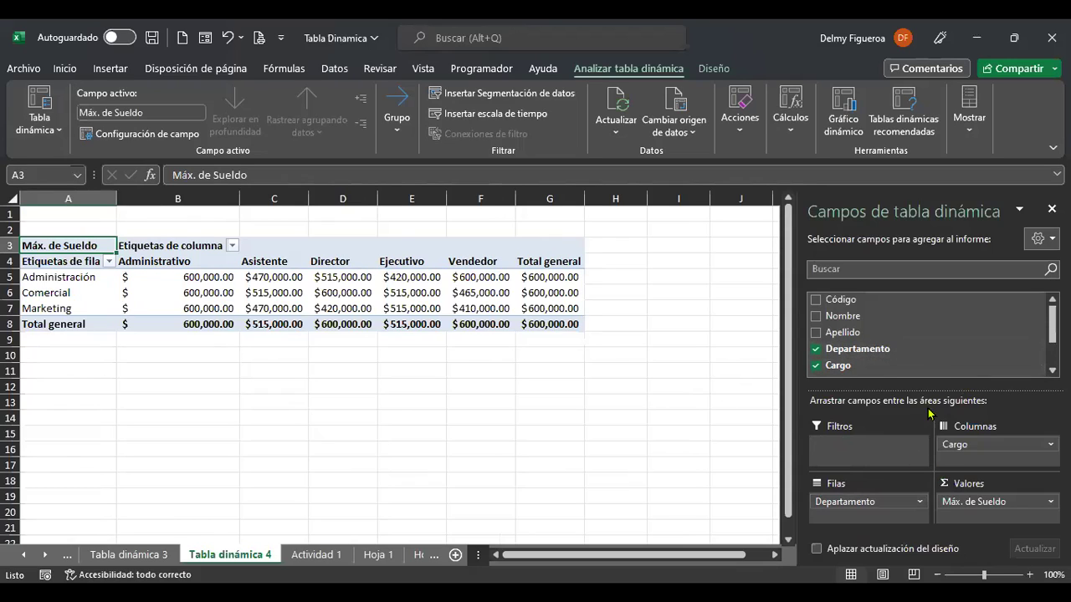
scroll(927, 366, "down", 2)
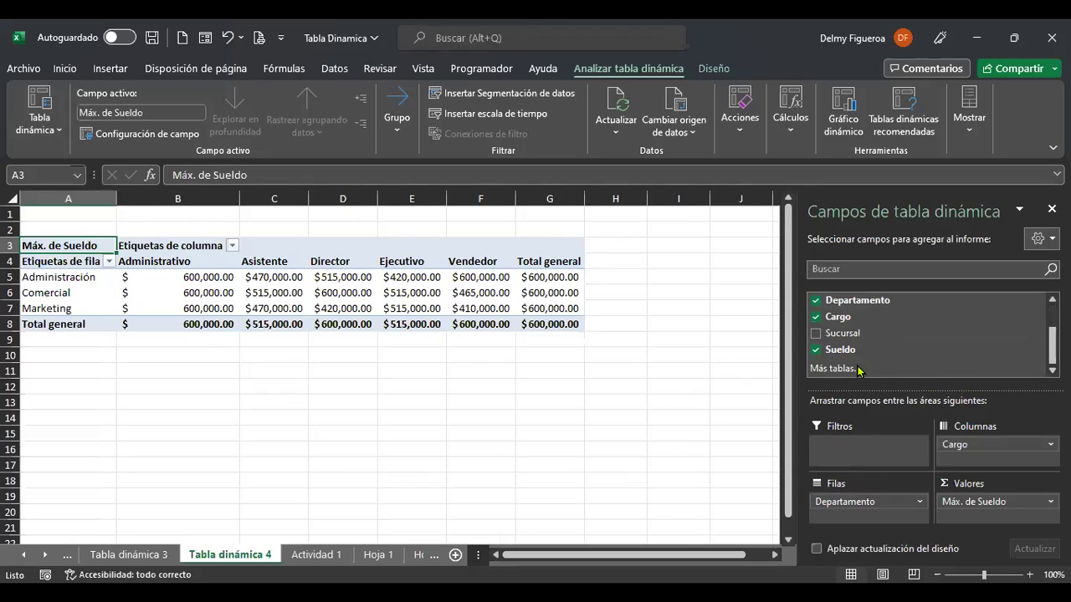
left_click(816, 334)
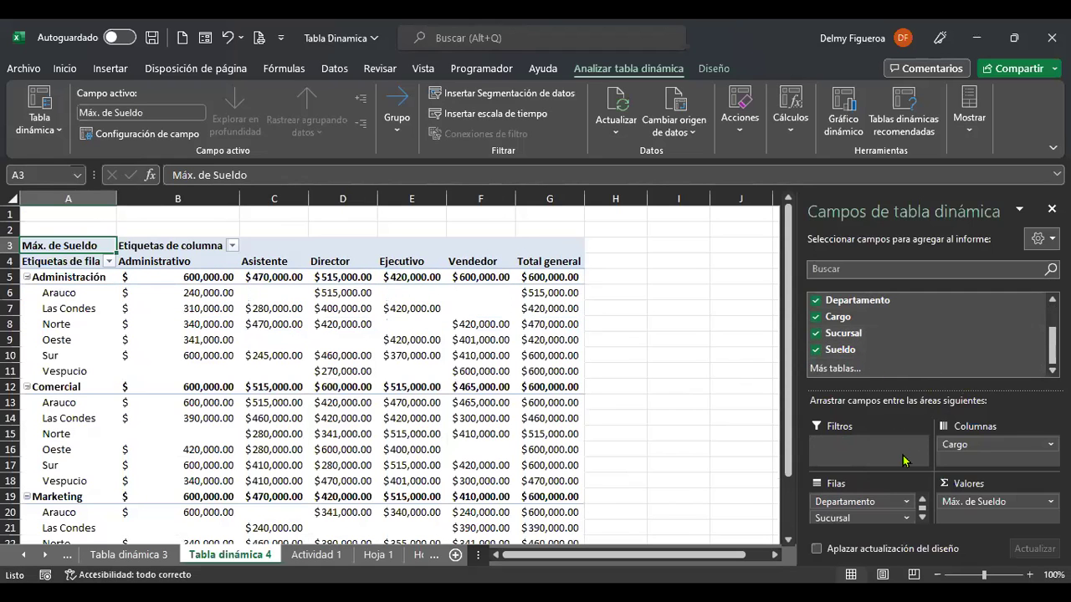
left_click_drag(861, 518, 879, 448)
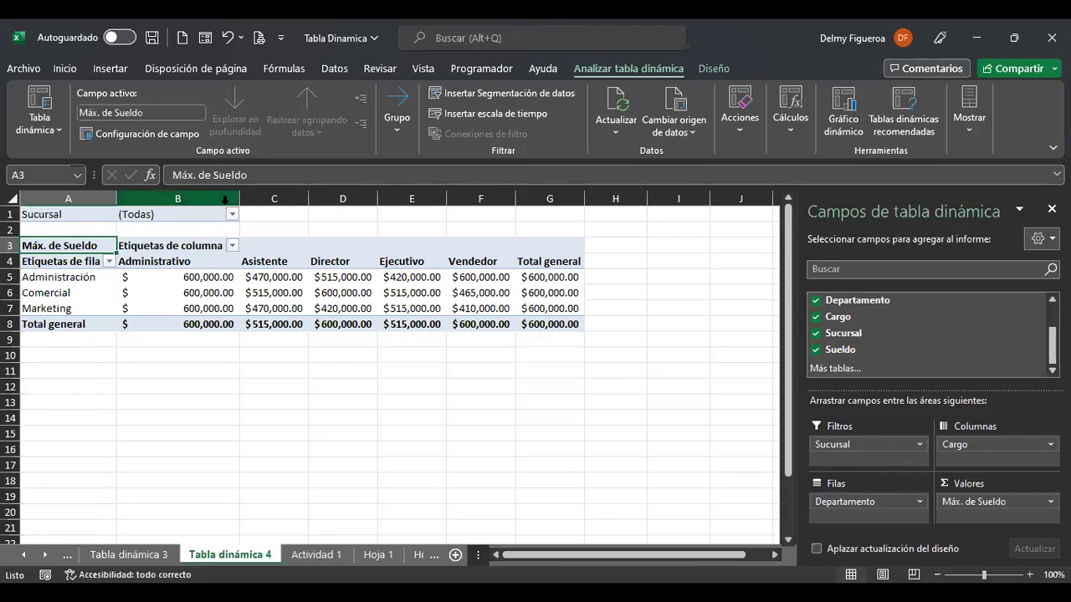
Filter the pivot table by Sucursal with multiple selection, keeping only Norte and Sur.
left_click(232, 215)
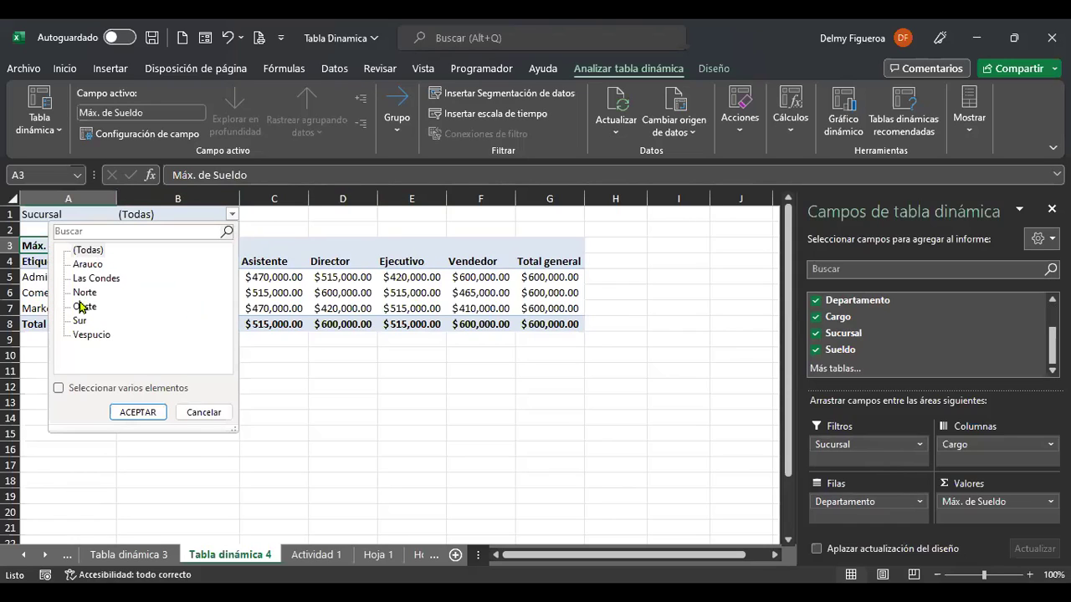
left_click(59, 389)
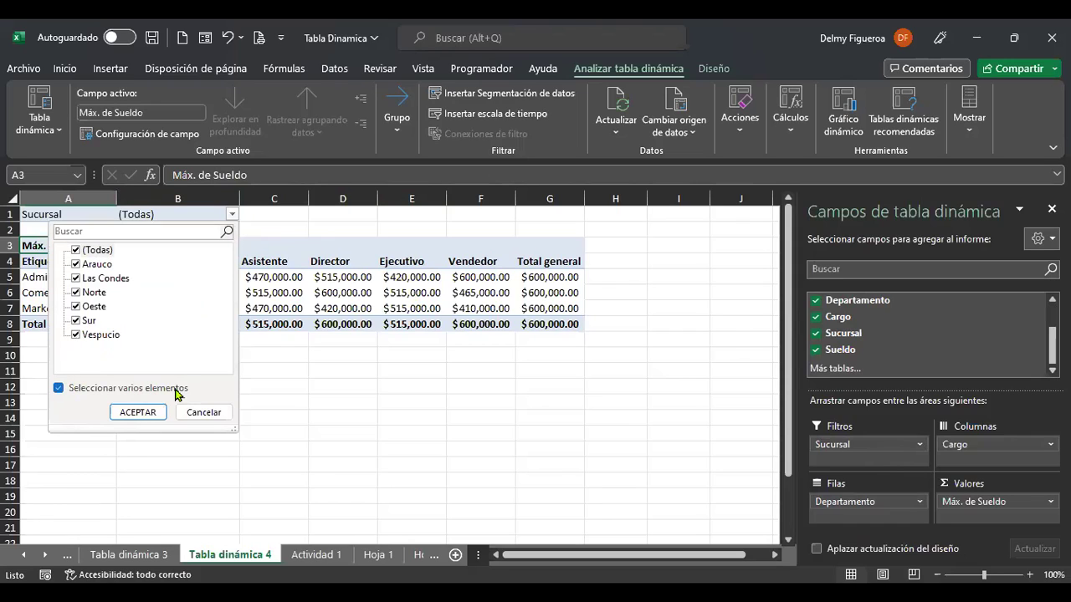
left_click(74, 251)
left_click(82, 265)
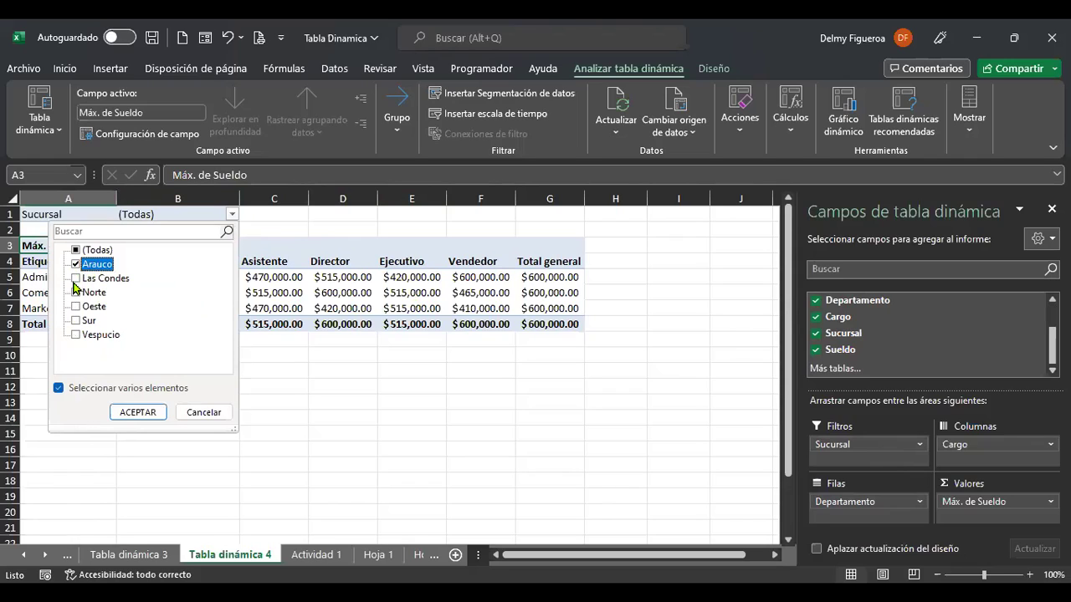
left_click(76, 280)
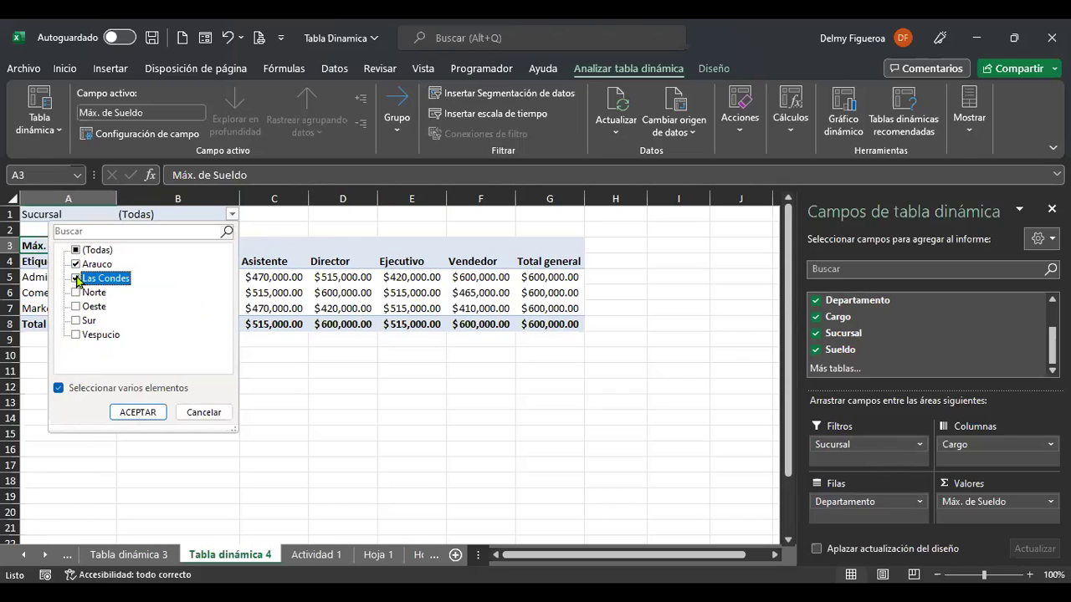
left_click(76, 280)
left_click(77, 293)
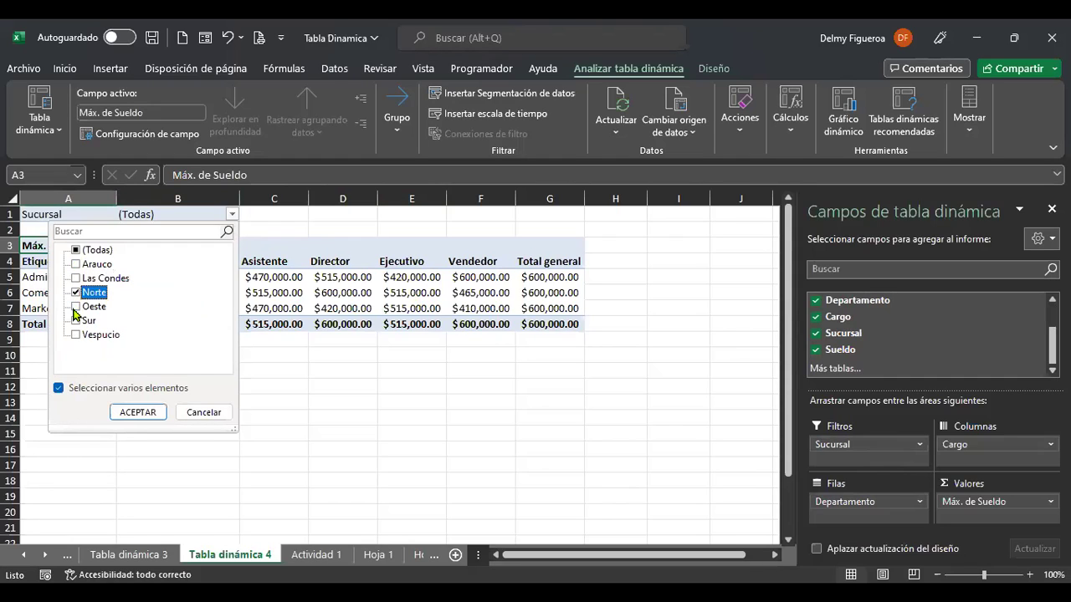
left_click(76, 320)
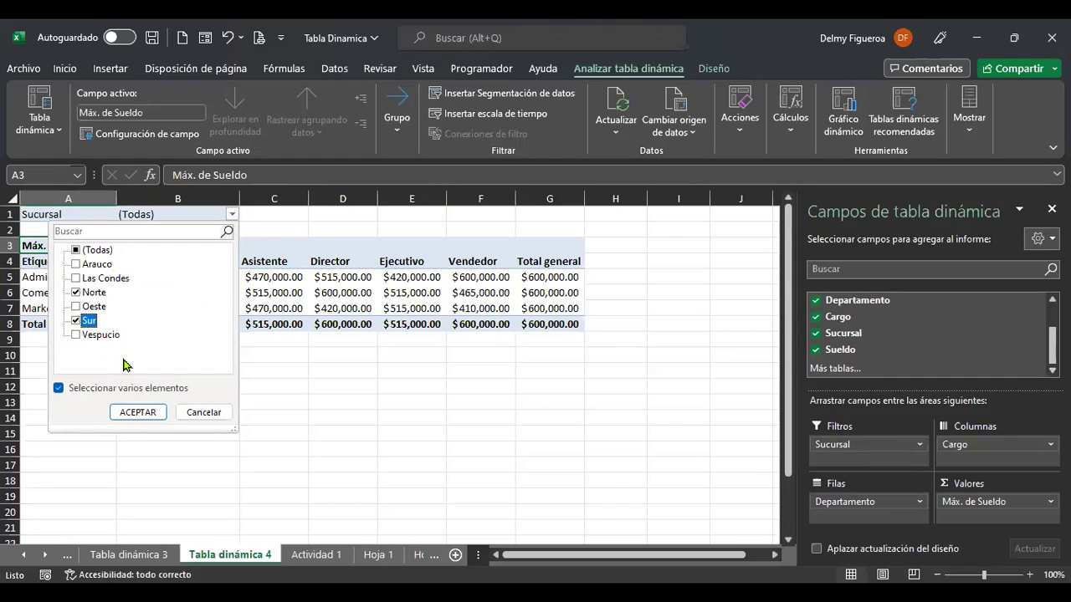
left_click(140, 412)
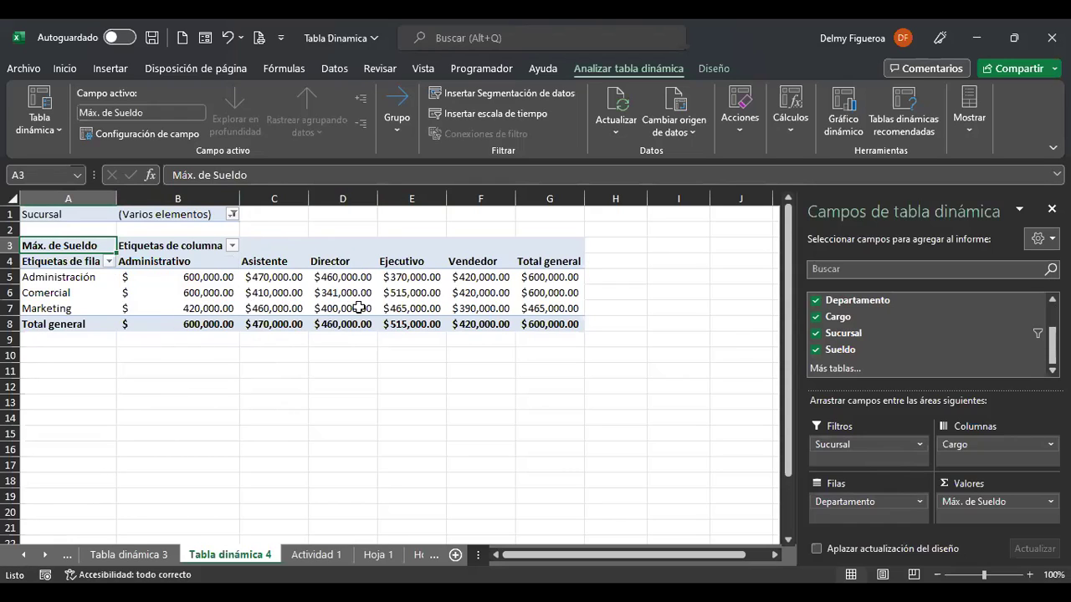
Reset the Sucursal report filter on Tabla dinámica 4 to include all branches.
left_click(233, 215)
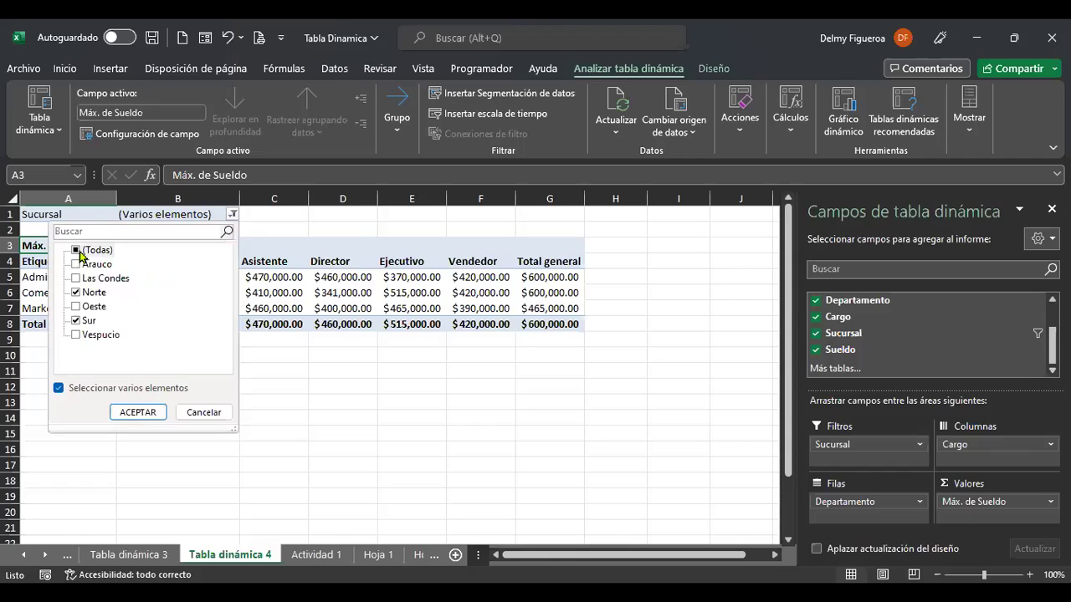
left_click(76, 251)
left_click(138, 412)
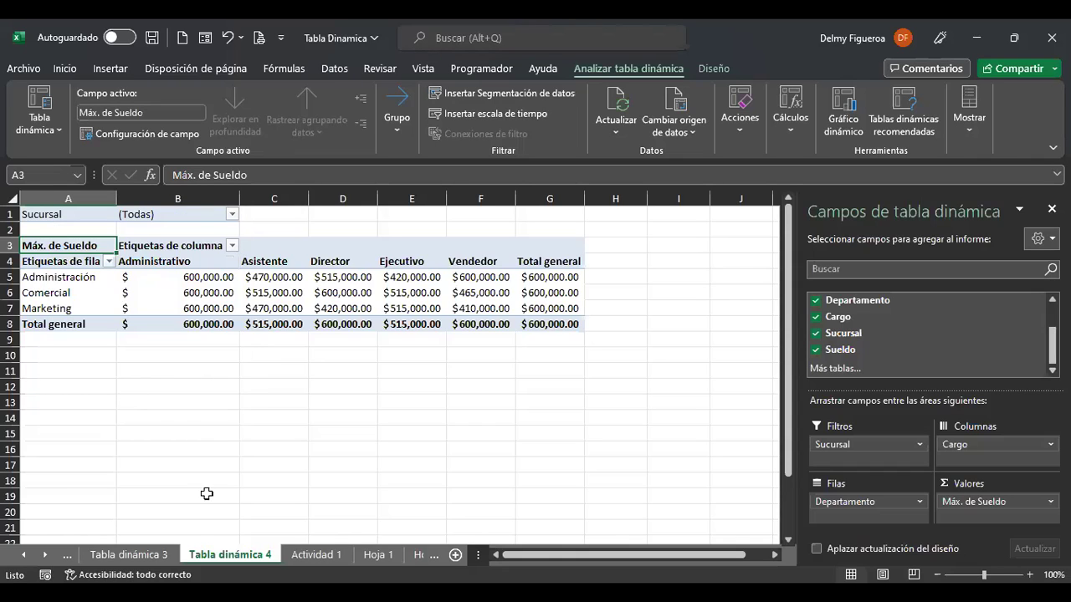
Add Sucursal as the report filter of the pivot table on the Tabla dinámica 3 sheet.
left_click(148, 555)
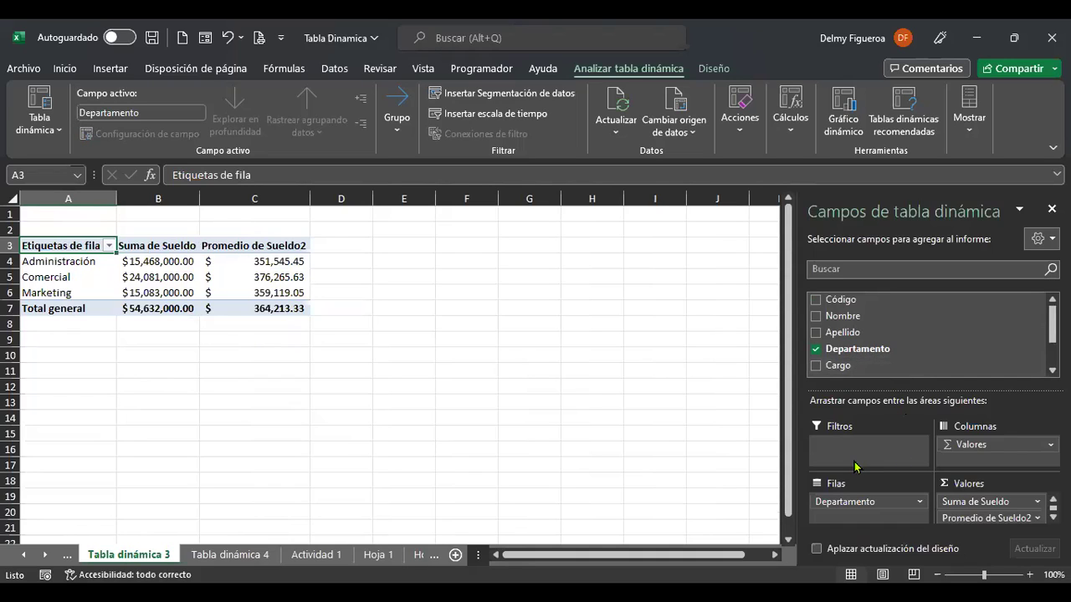
scroll(878, 368, "down", 2)
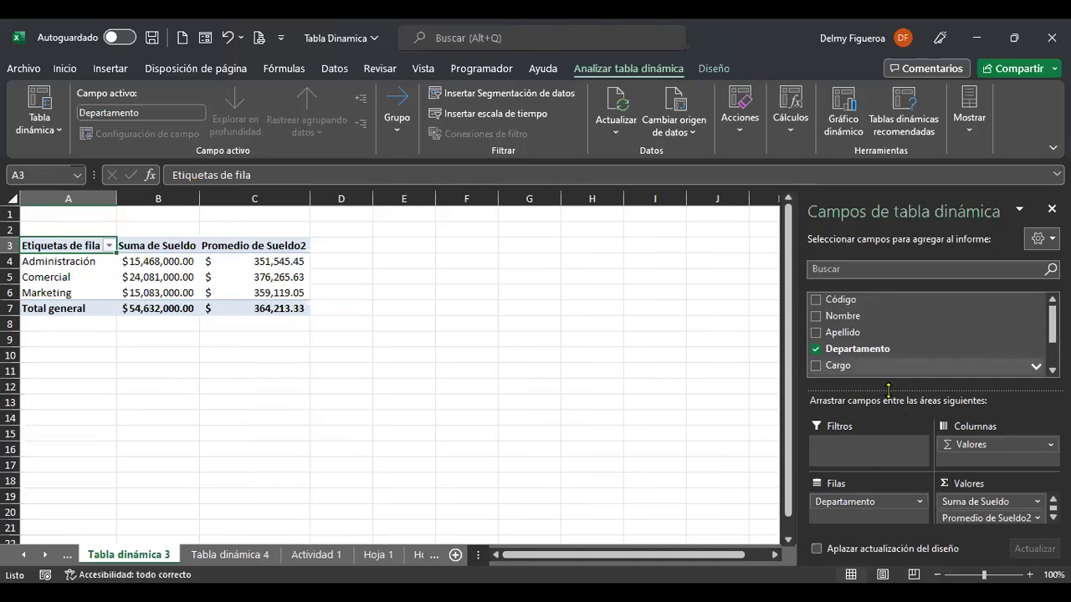
left_click(815, 344)
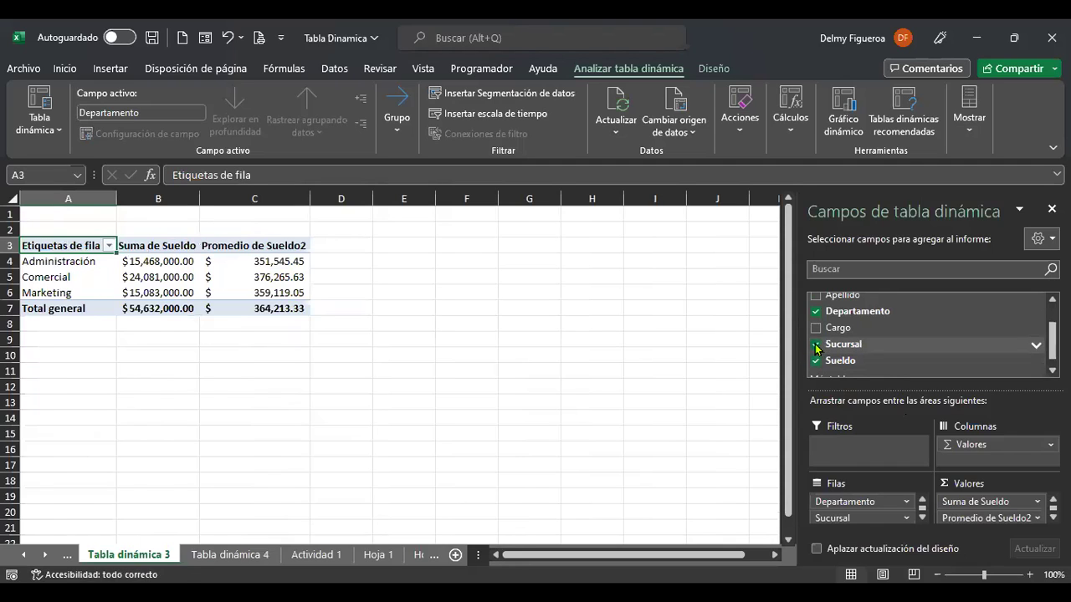
left_click_drag(862, 518, 878, 448)
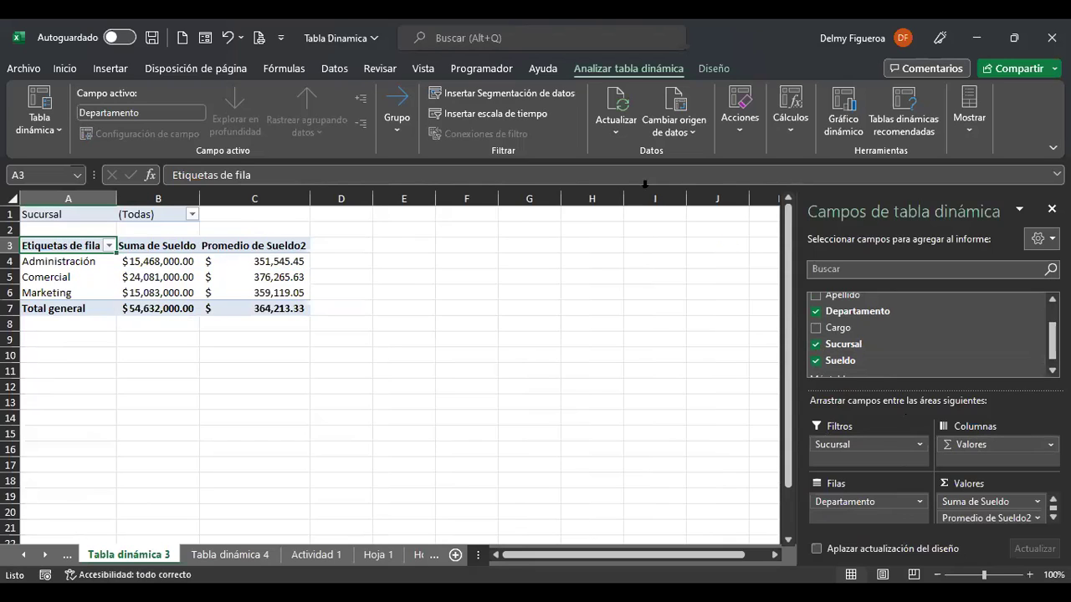
Filter the pivot table on Tabla dinámica 3 by the Arauco branch.
left_click(191, 214)
left_click(52, 264)
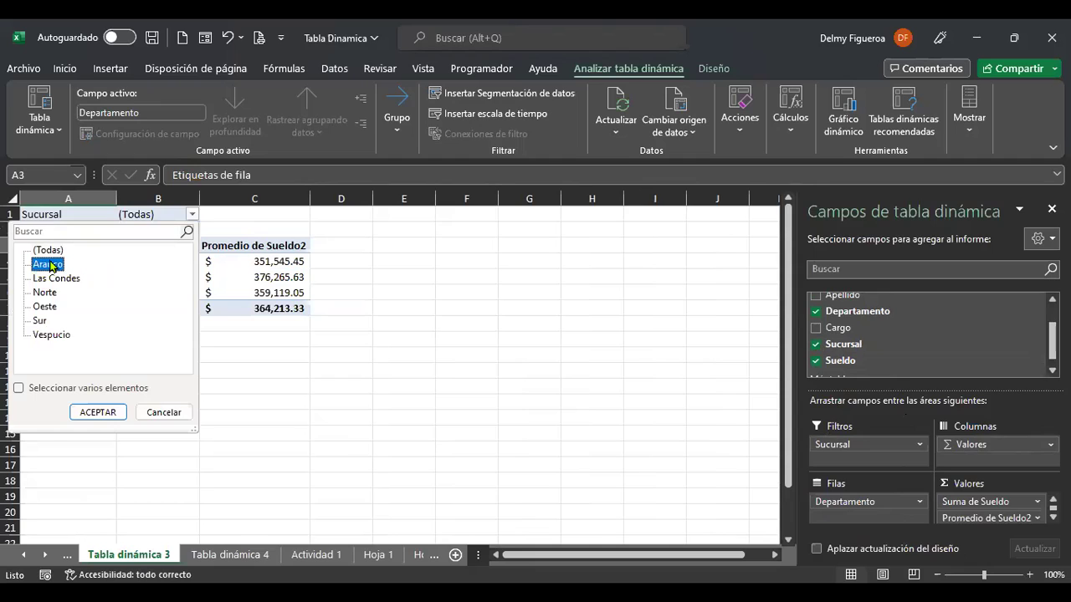
left_click(92, 411)
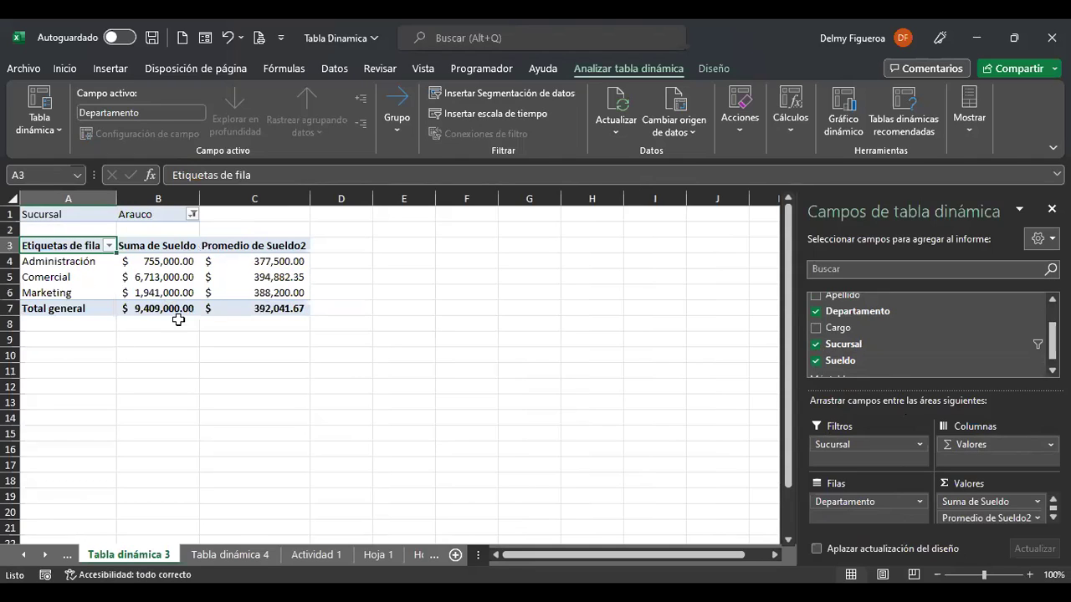
Change the Sucursal filter to multiple selection, keeping only Norte and Oeste.
left_click(191, 214)
left_click(71, 283)
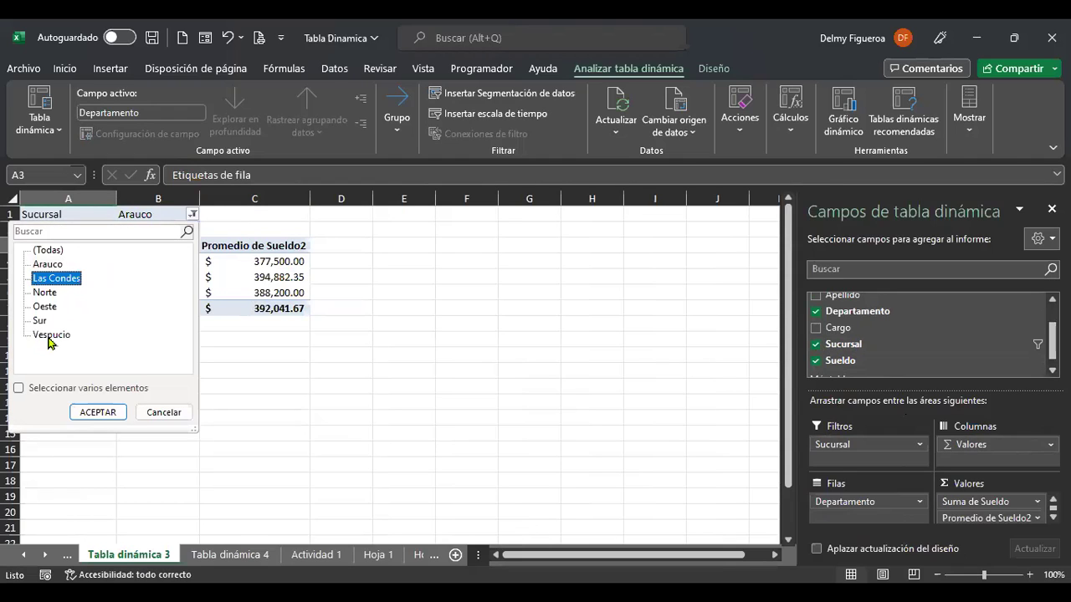
left_click(48, 389)
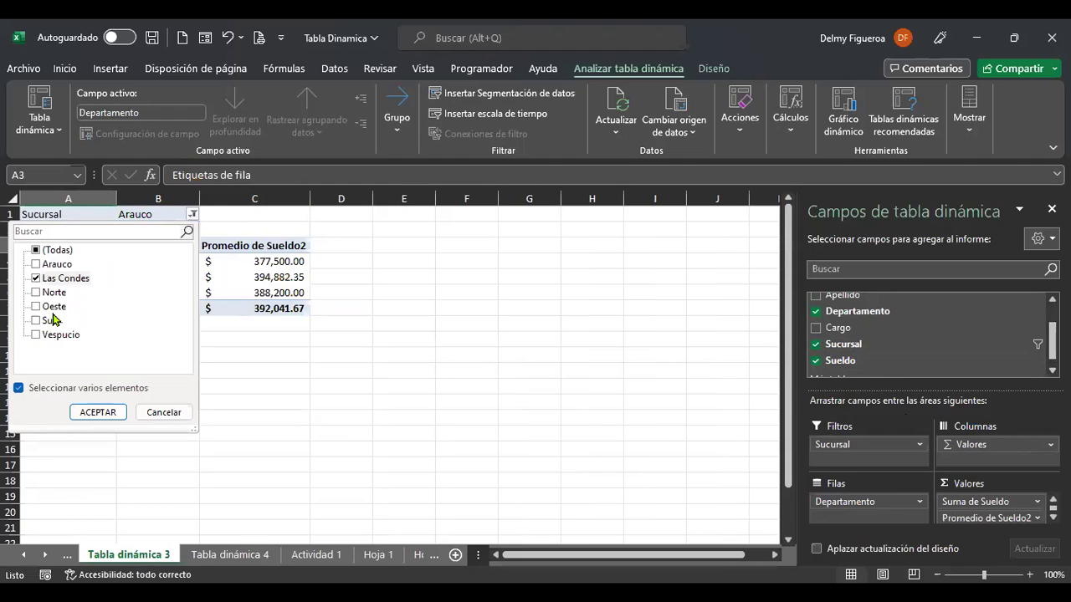
left_click(43, 293)
left_click(37, 306)
left_click(36, 279)
left_click(36, 293)
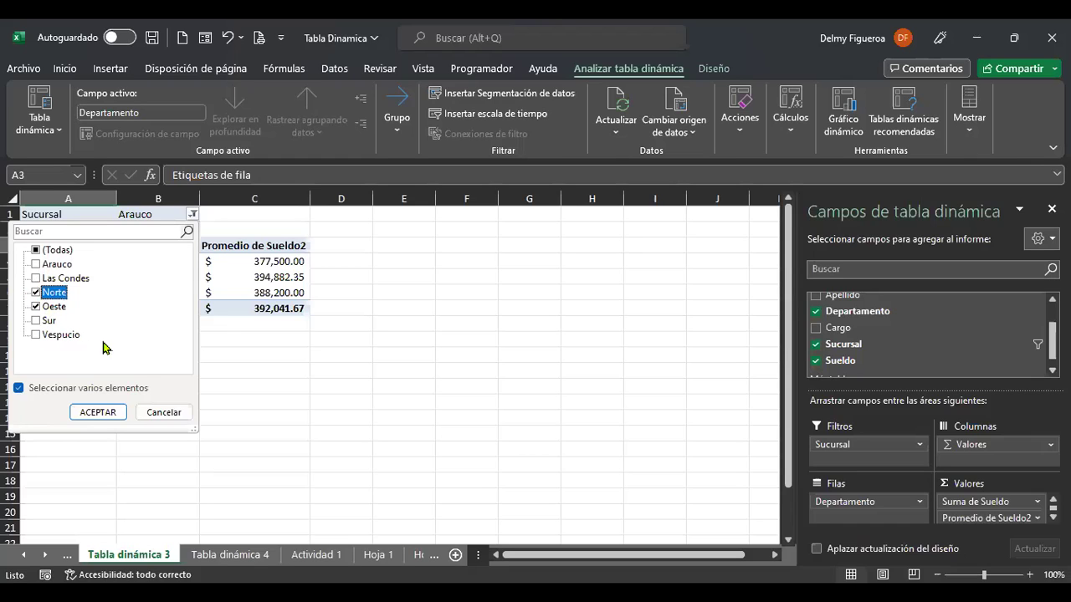
left_click(115, 412)
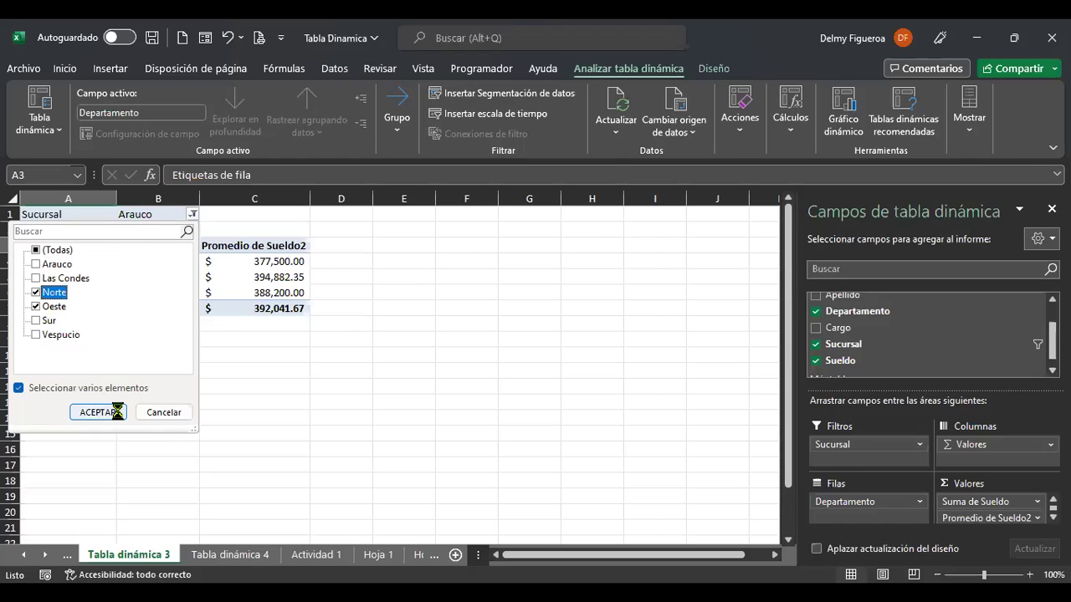
Reset the Sucursal filter on Tabla dinámica 3 to all branches.
left_click(220, 214)
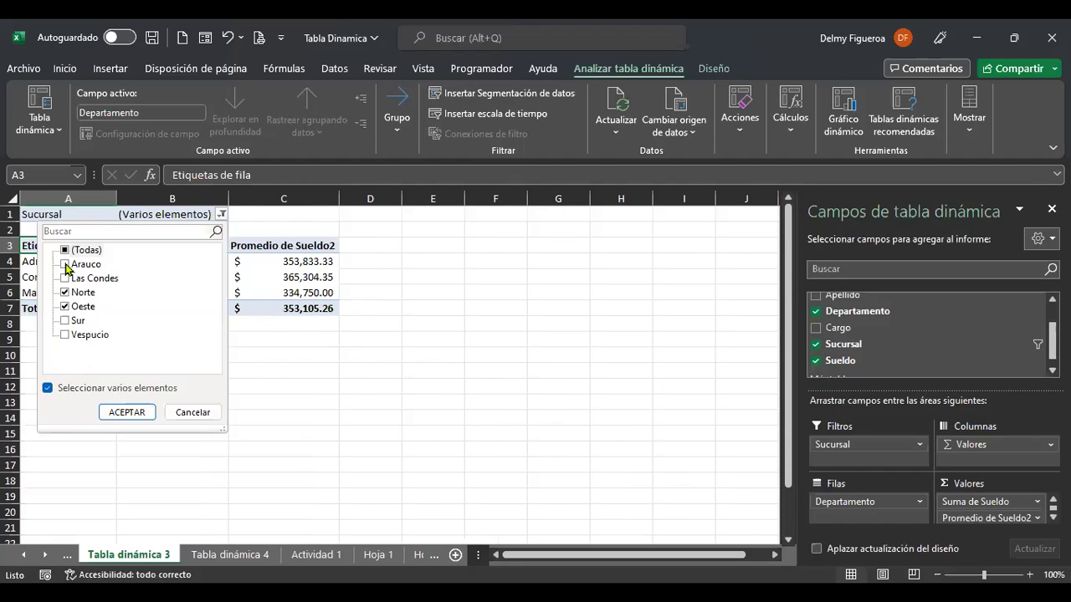
left_click(64, 250)
left_click(126, 412)
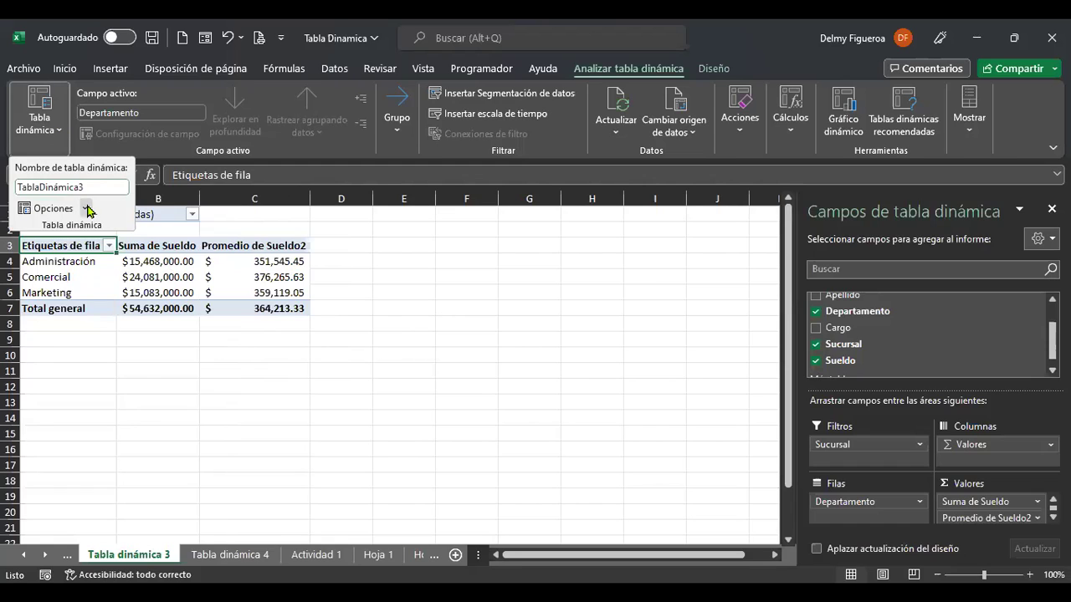
Compare the additional pivot table option commands available on Tabla dinámica 3 and Tabla dinámica 2.
left_click(86, 209)
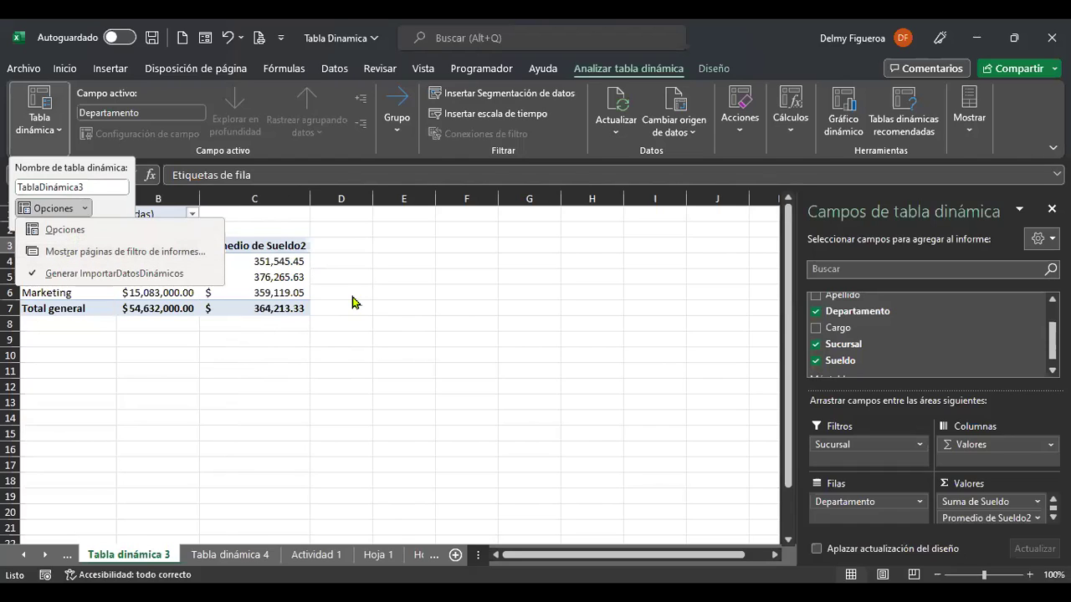
left_click(25, 555)
left_click(143, 552)
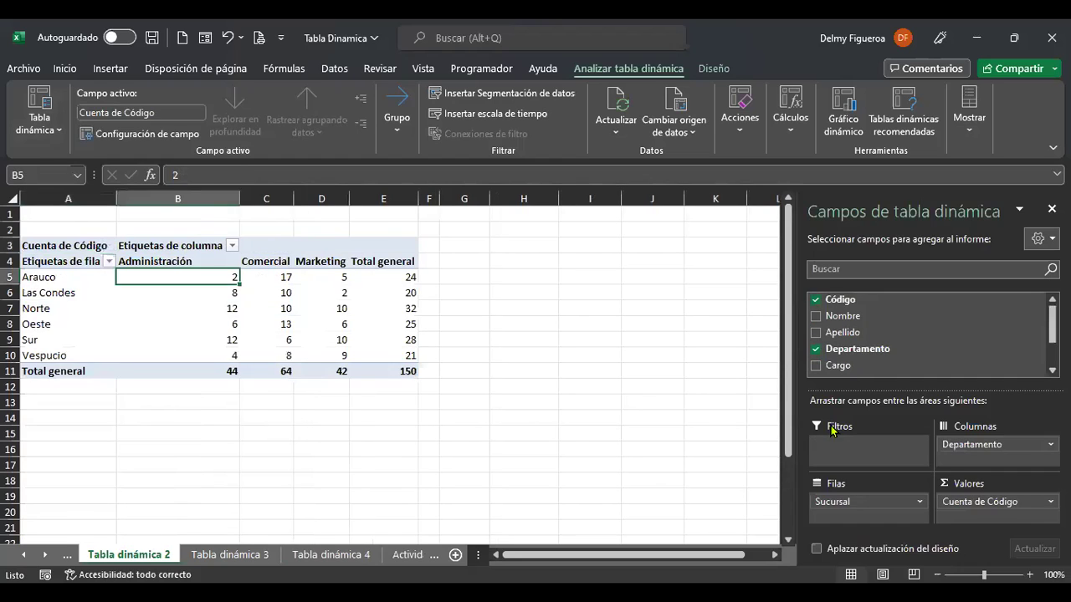
left_click(59, 132)
left_click(87, 208)
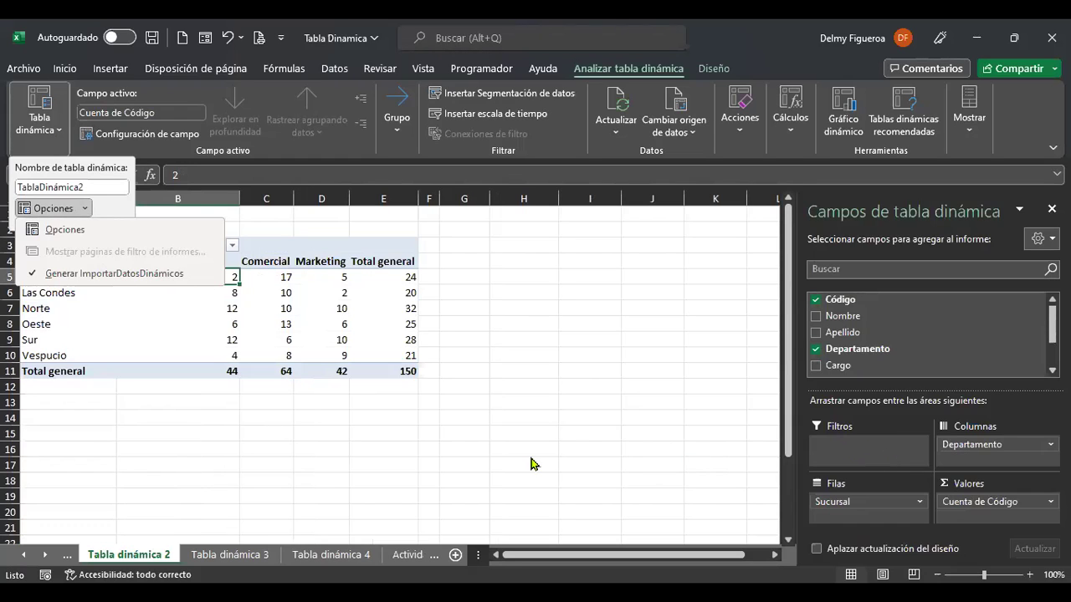
Generate the report filter pages for Sucursal from the pivot table on Tabla dinámica 3.
left_click(258, 554)
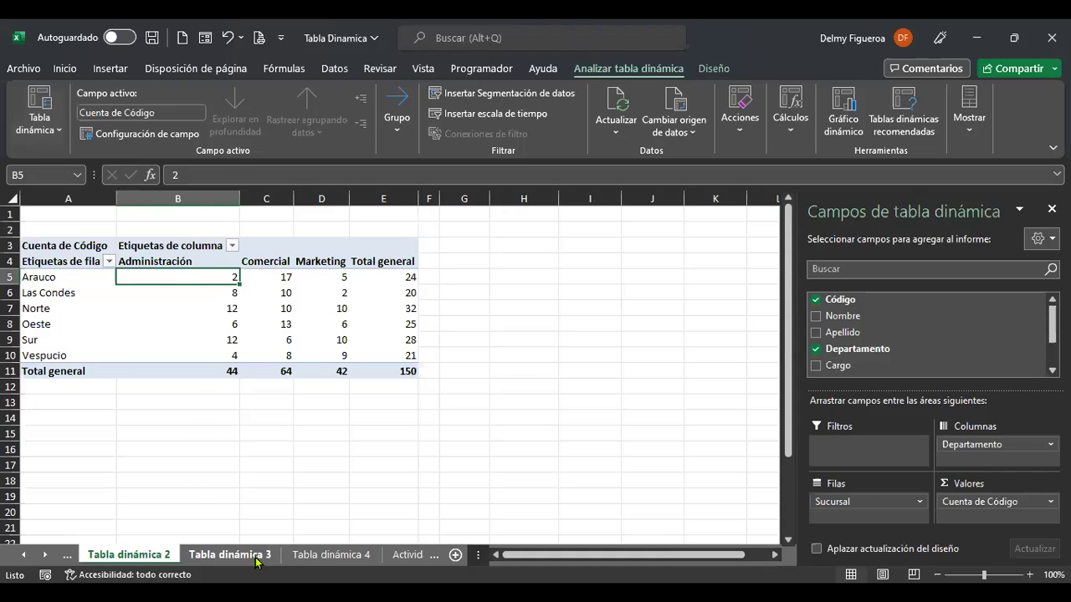
left_click(258, 554)
left_click(58, 132)
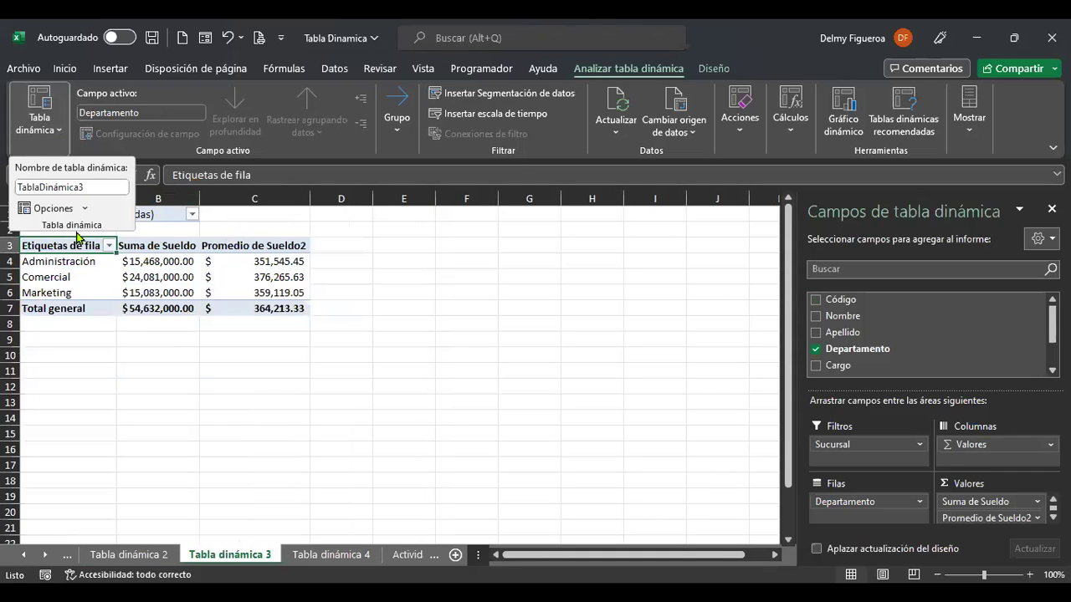
left_click(86, 209)
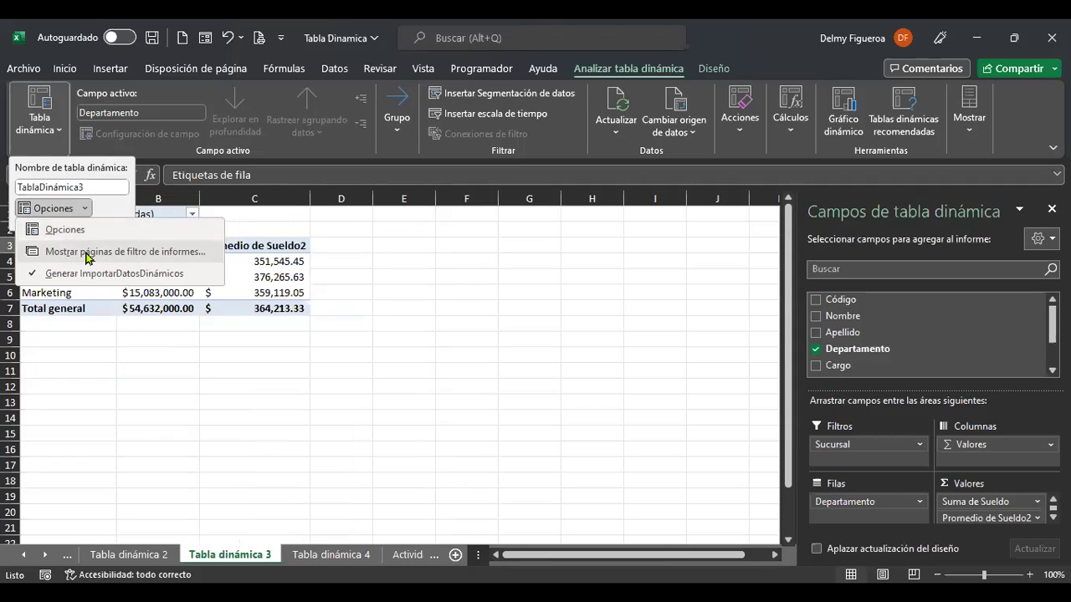
left_click(130, 244)
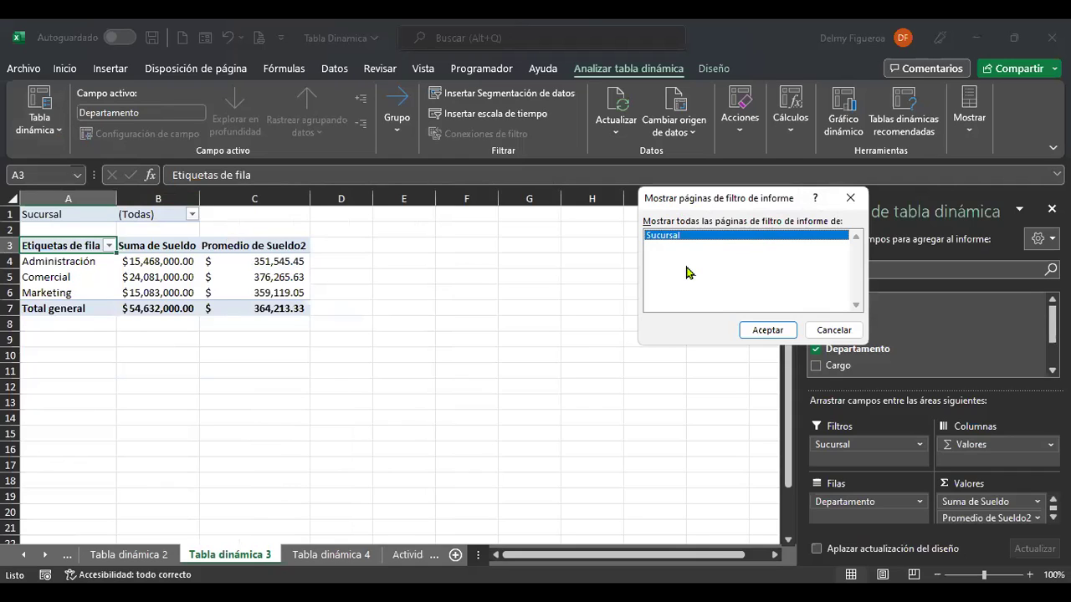
left_click(783, 331)
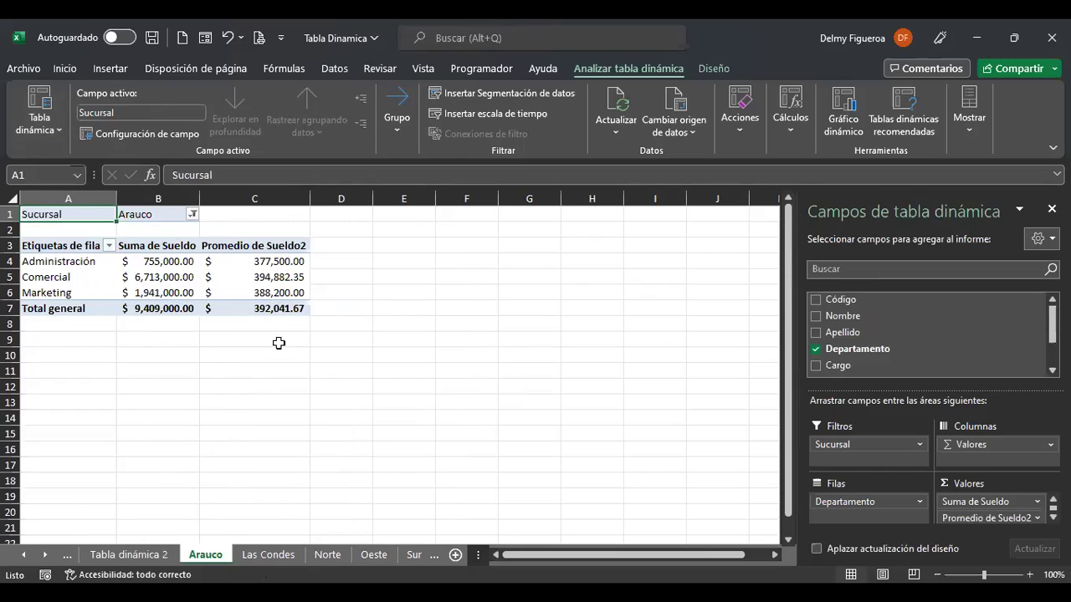
Review the generated branch sheets Las Condes, Norte and Oeste and the salary figures in their pivot tables.
left_click(268, 554)
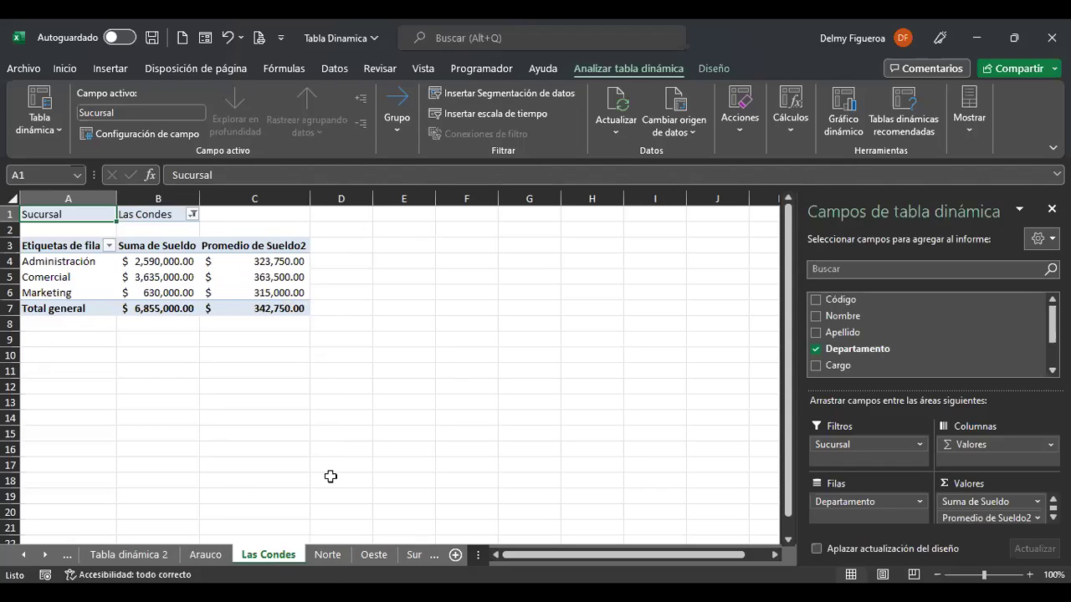
left_click(327, 555)
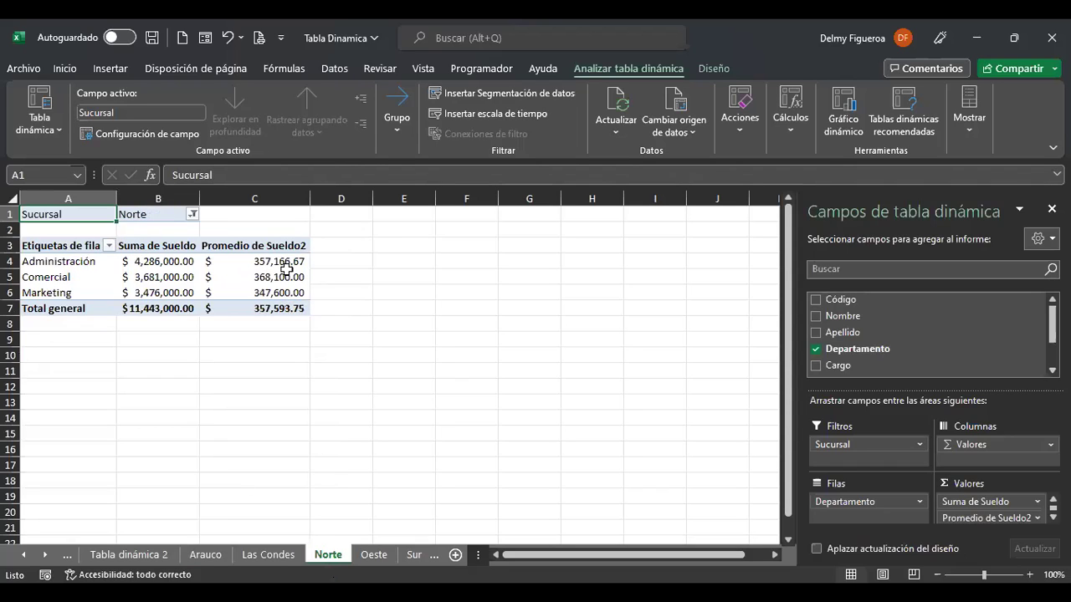
left_click(374, 555)
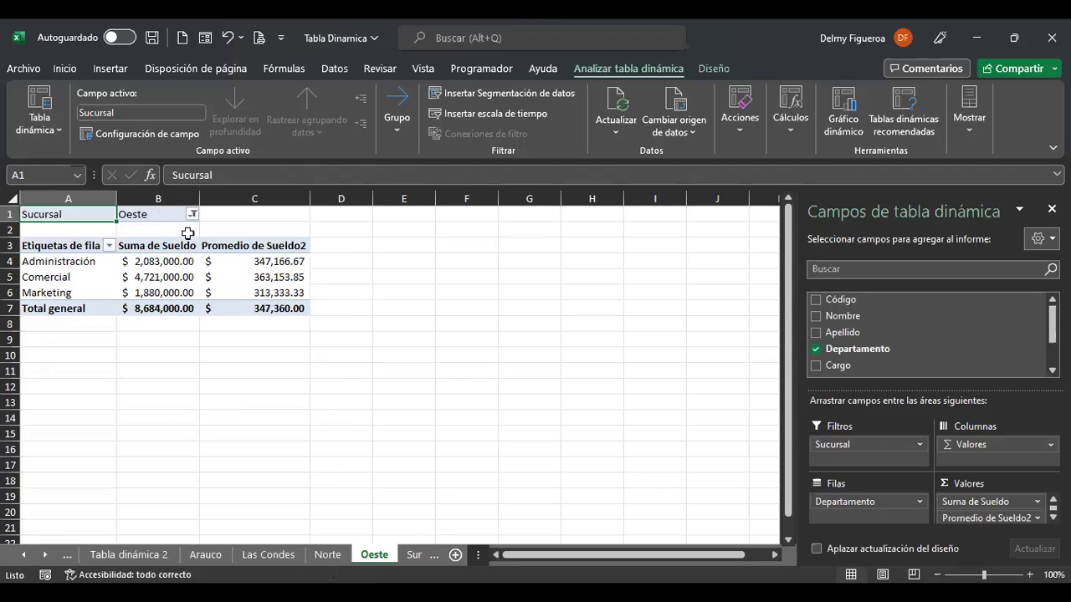
left_click(174, 263)
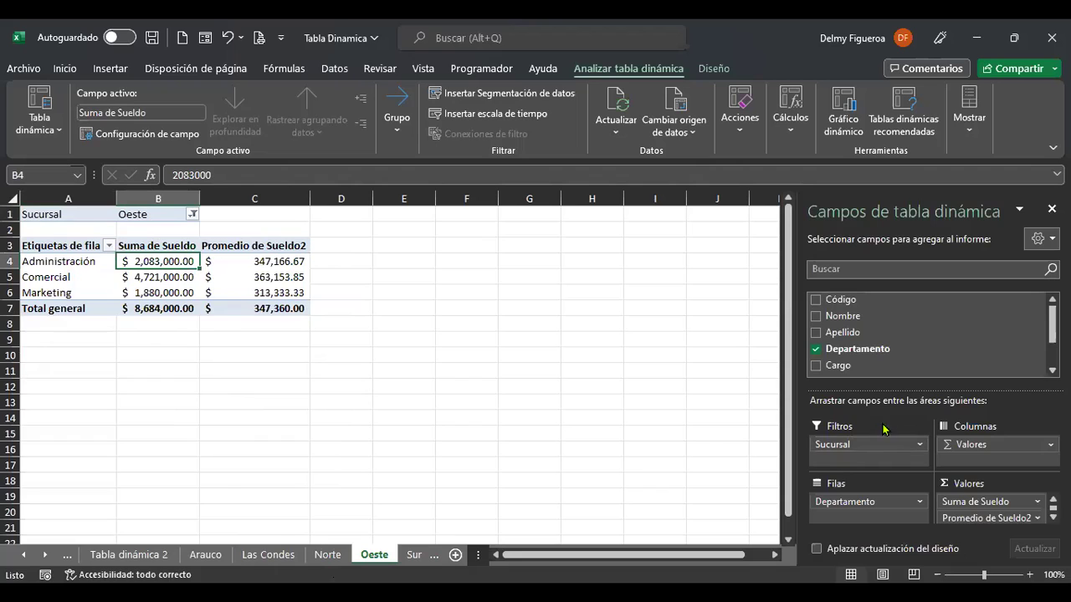
Return to the Tabla dinámica 3 sheet and review its additional pivot table option commands.
left_click(45, 554)
left_click(45, 554)
left_click(301, 555)
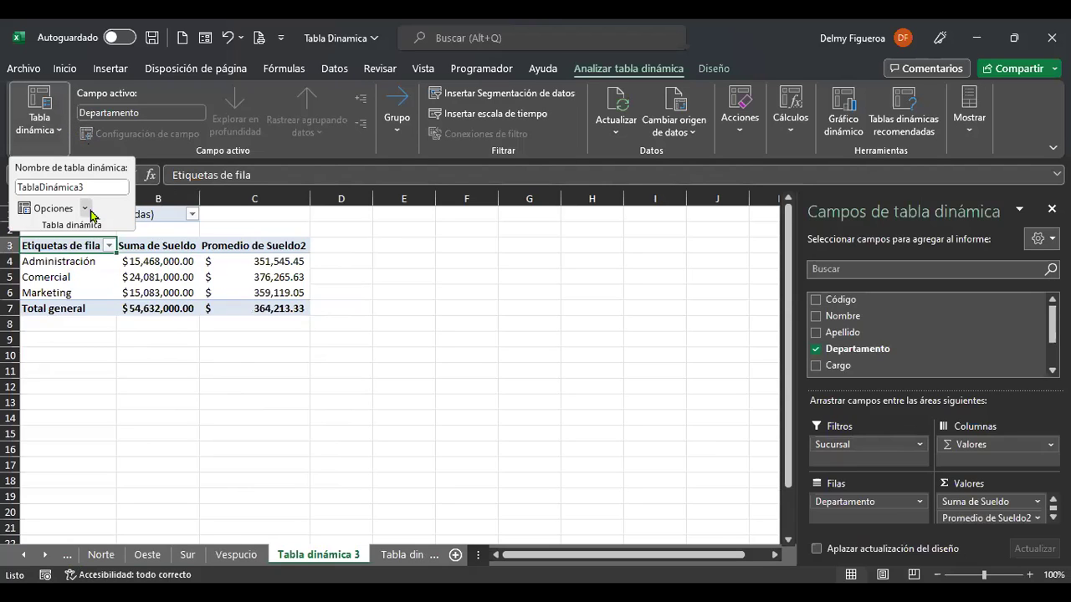
left_click(87, 209)
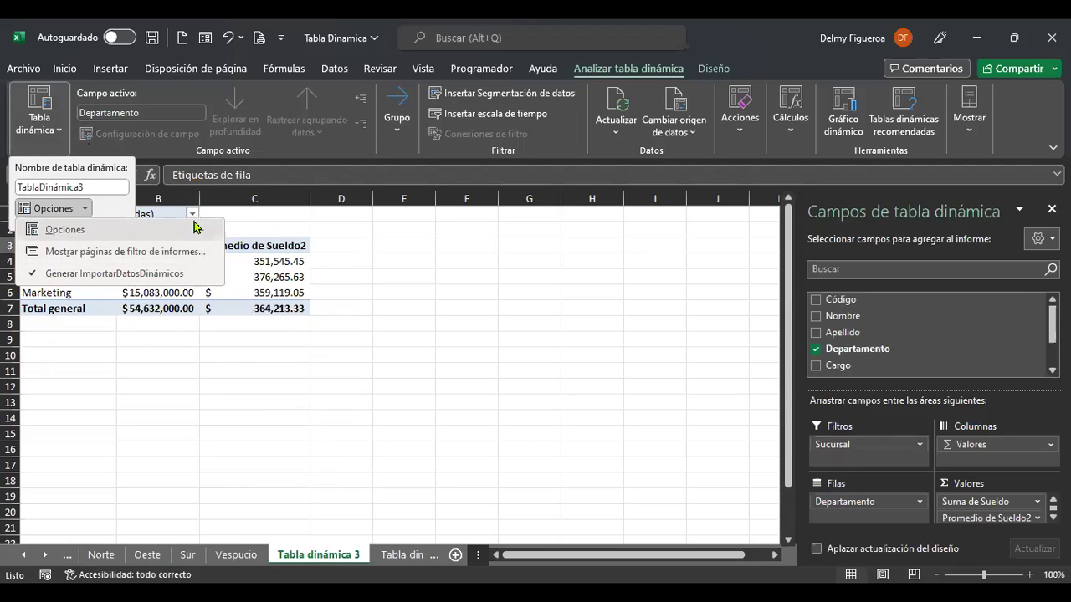
Examine the value field settings of Suma de Sueldo and the grouping commands without changing anything.
left_click(164, 263)
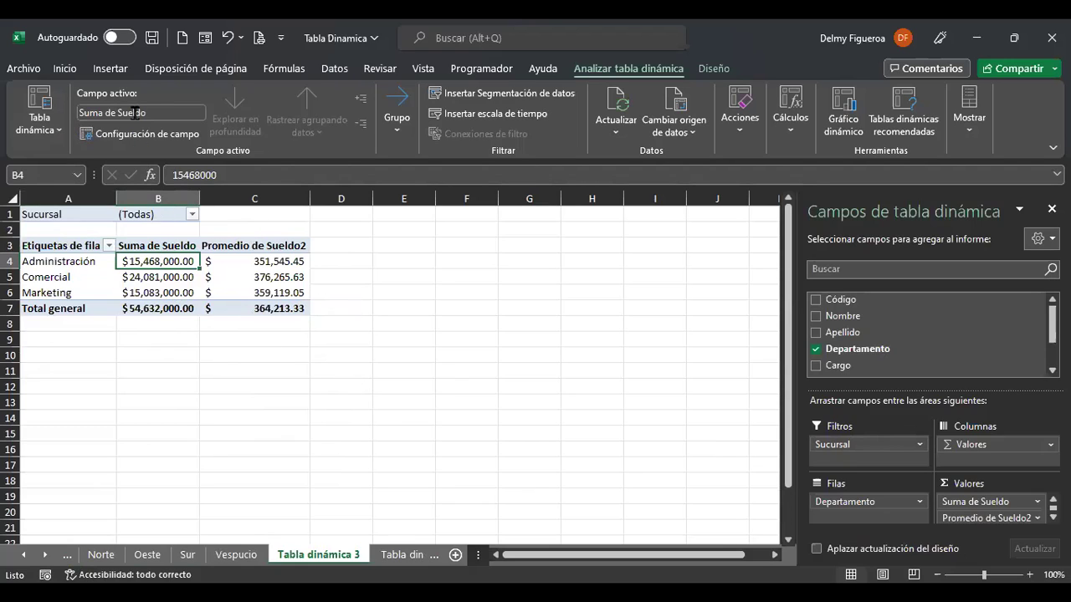
left_click(172, 134)
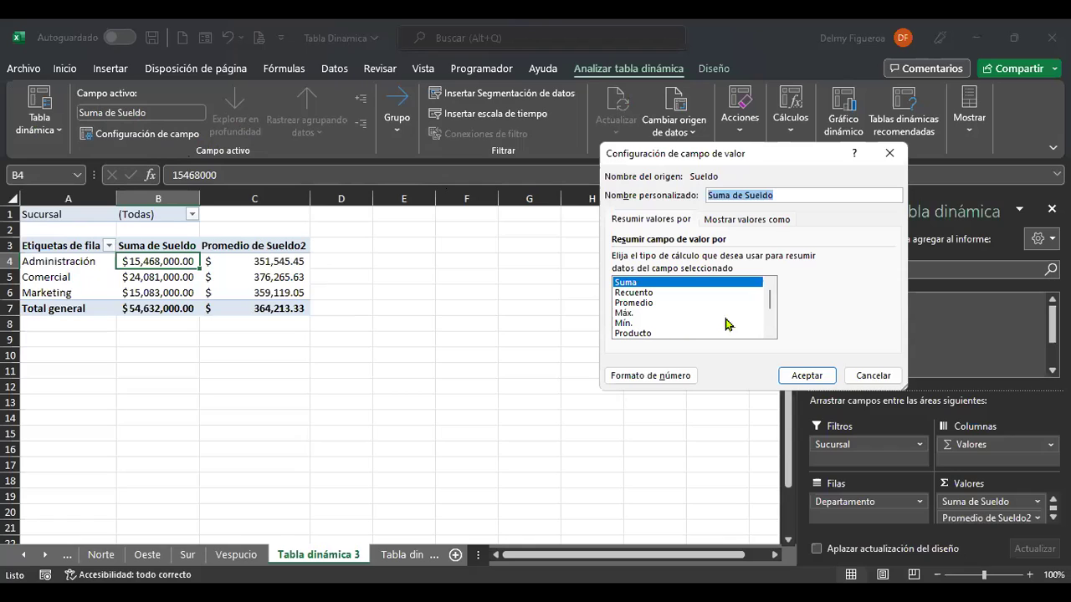
left_click(873, 376)
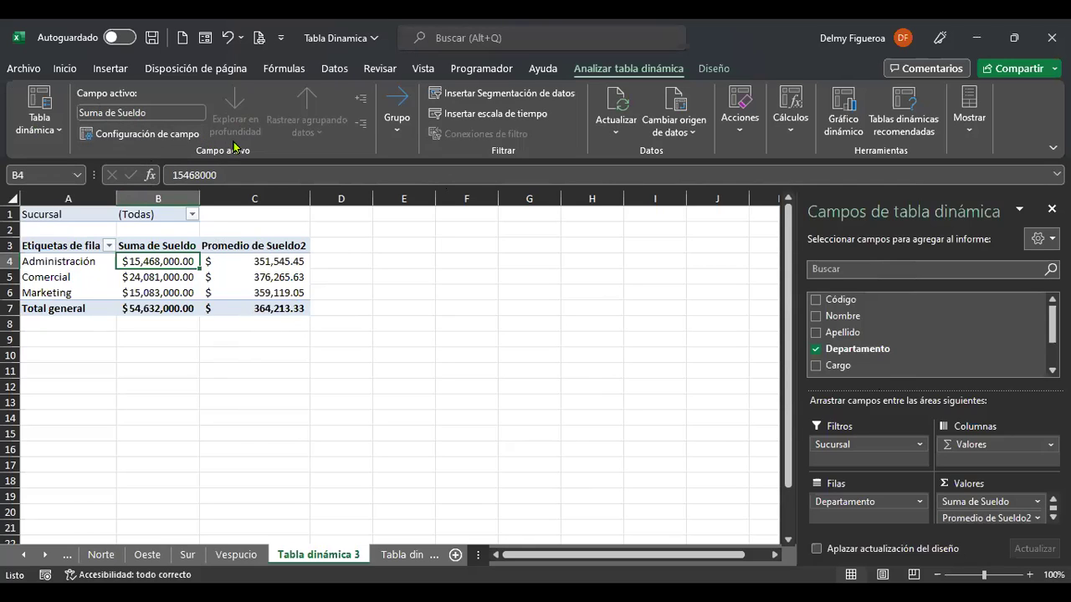
left_click(403, 133)
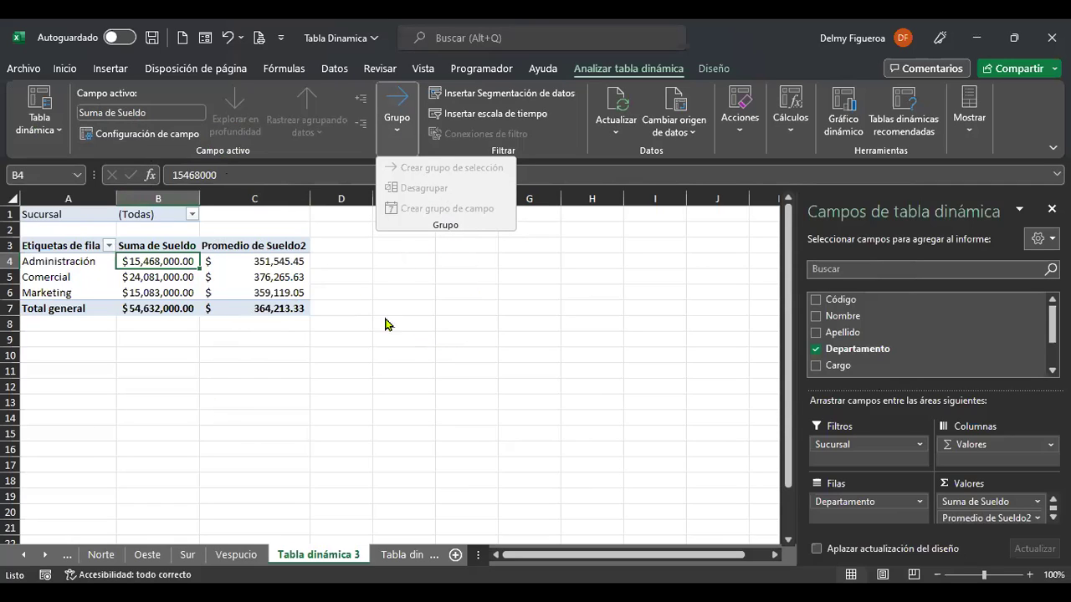
left_click(337, 374)
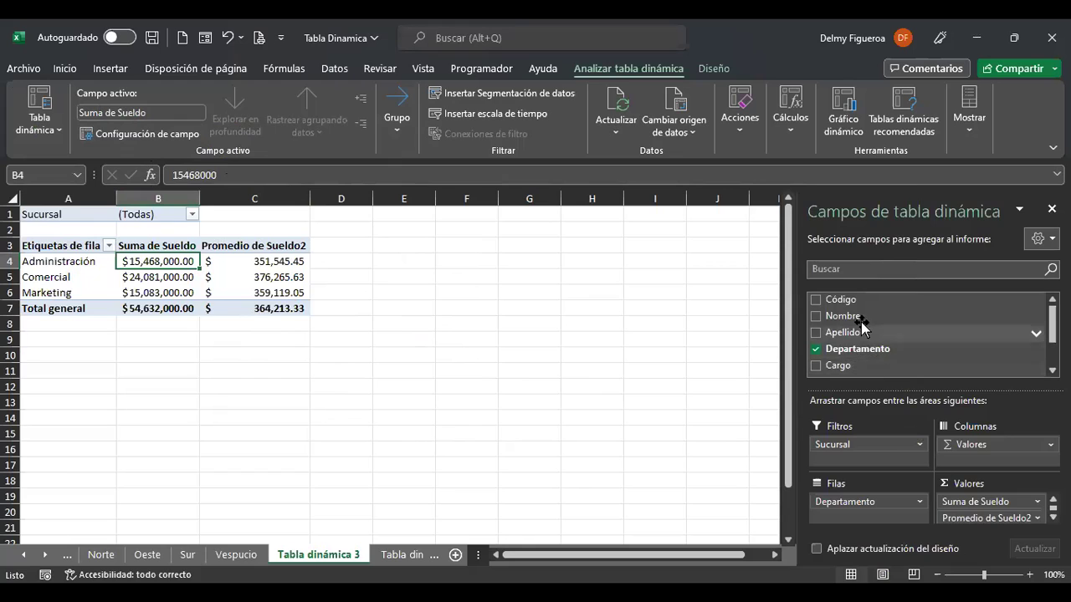
Add the Sueldo field to the rows below Departamento in the pivot table on Tabla dinámica 3.
scroll(876, 336, "down", 1)
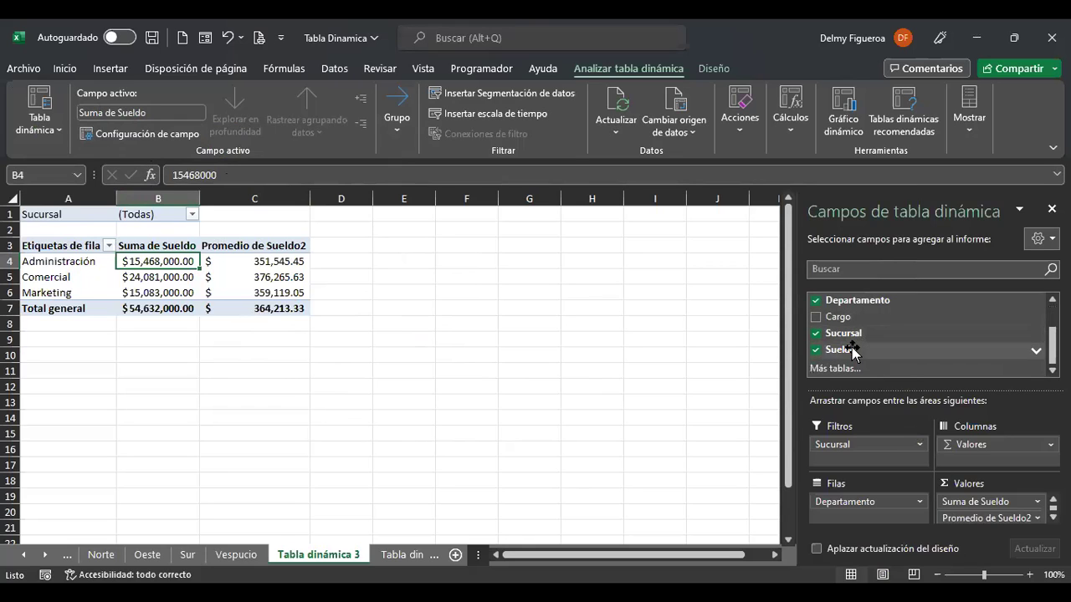
left_click_drag(853, 351, 880, 485)
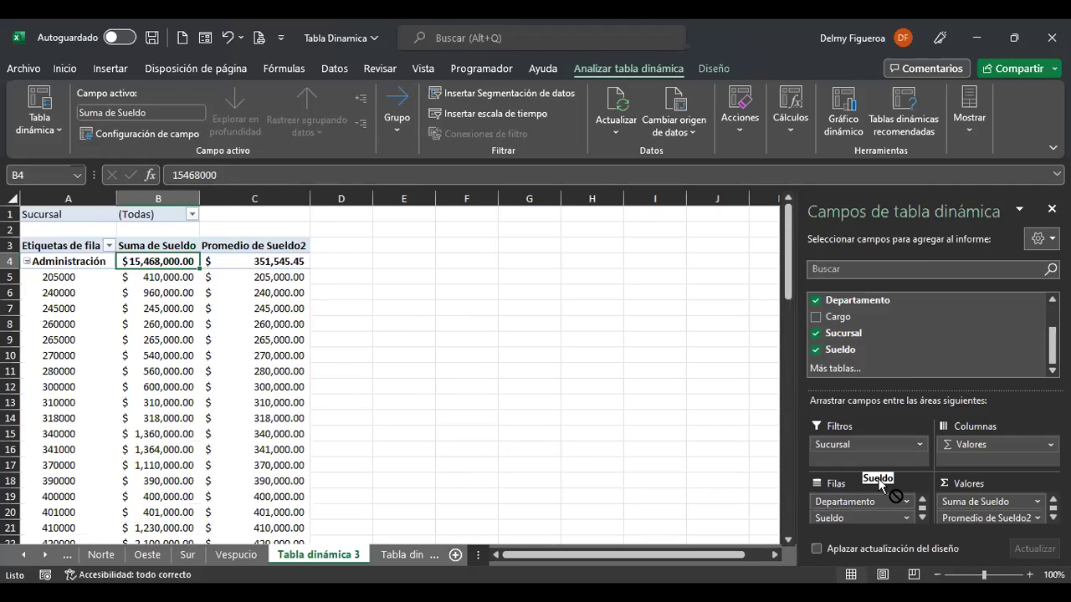
Collapse the Administración, Comercial and Marketing departments in the pivot table on Tabla dinámica 3.
left_click(27, 262)
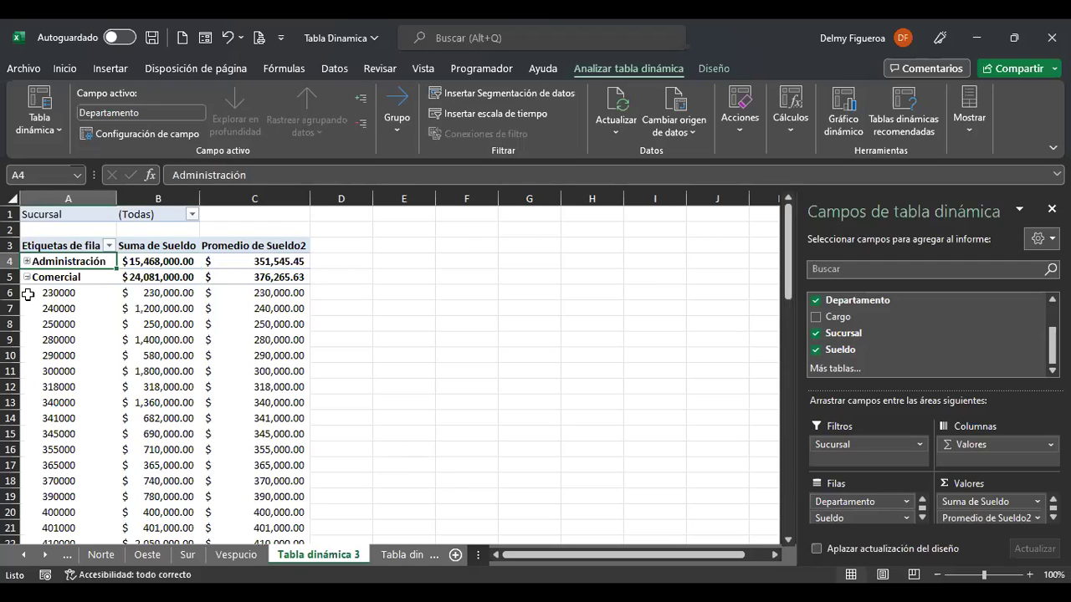
left_click(26, 277)
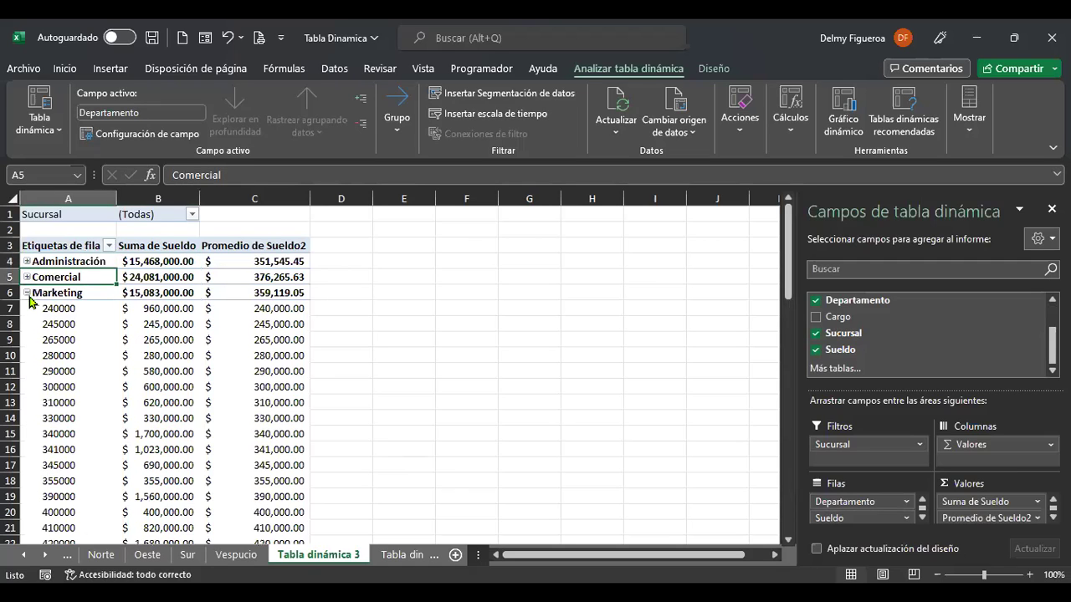
left_click(27, 293)
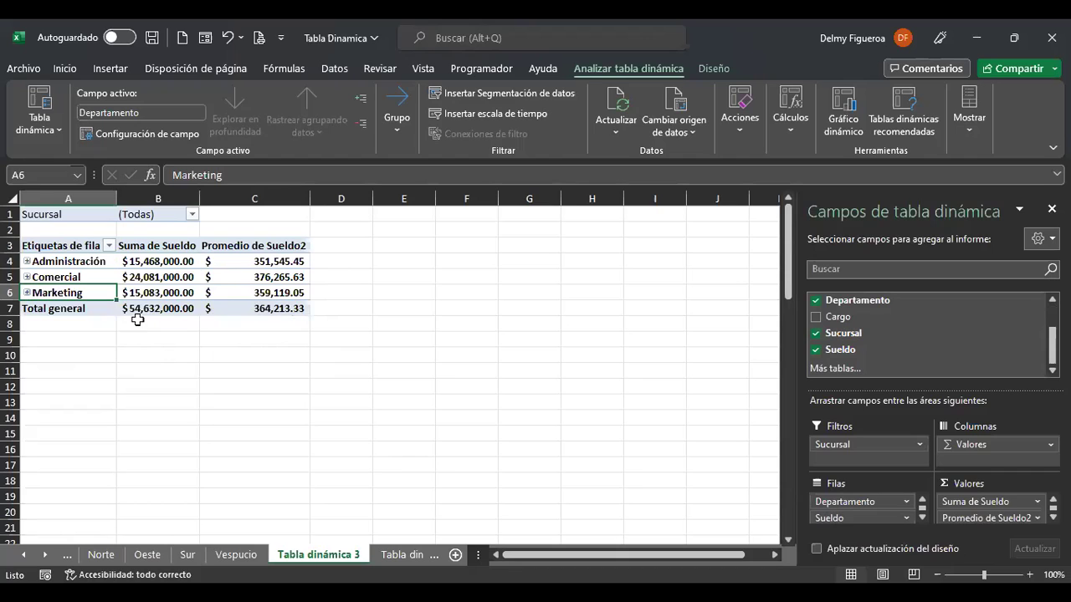
Expand the Administración department, review its individual salary rows and collapse it again.
left_click(27, 262)
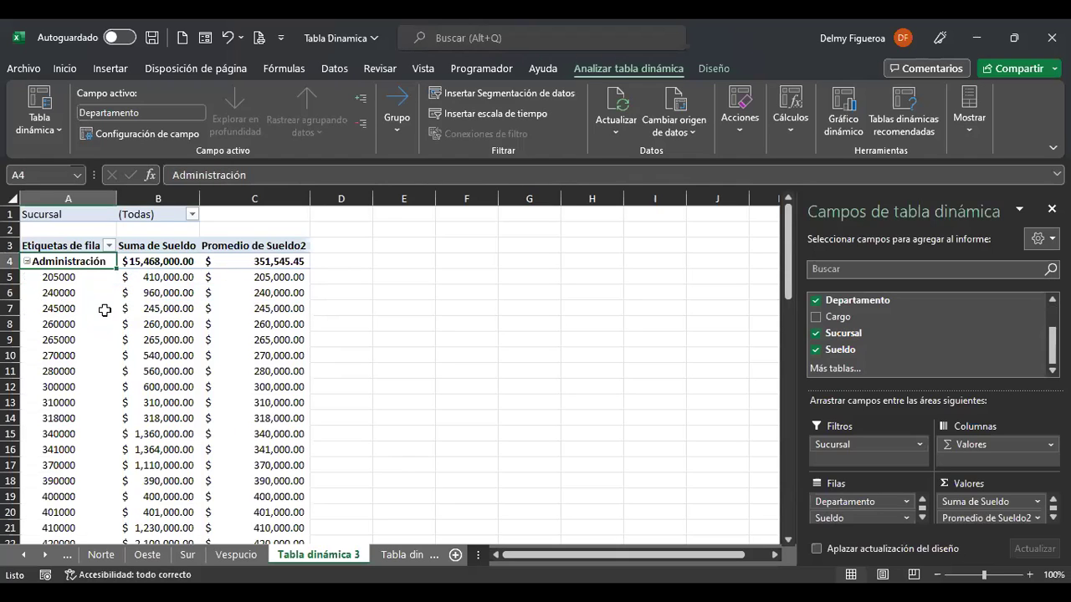
left_click(74, 276)
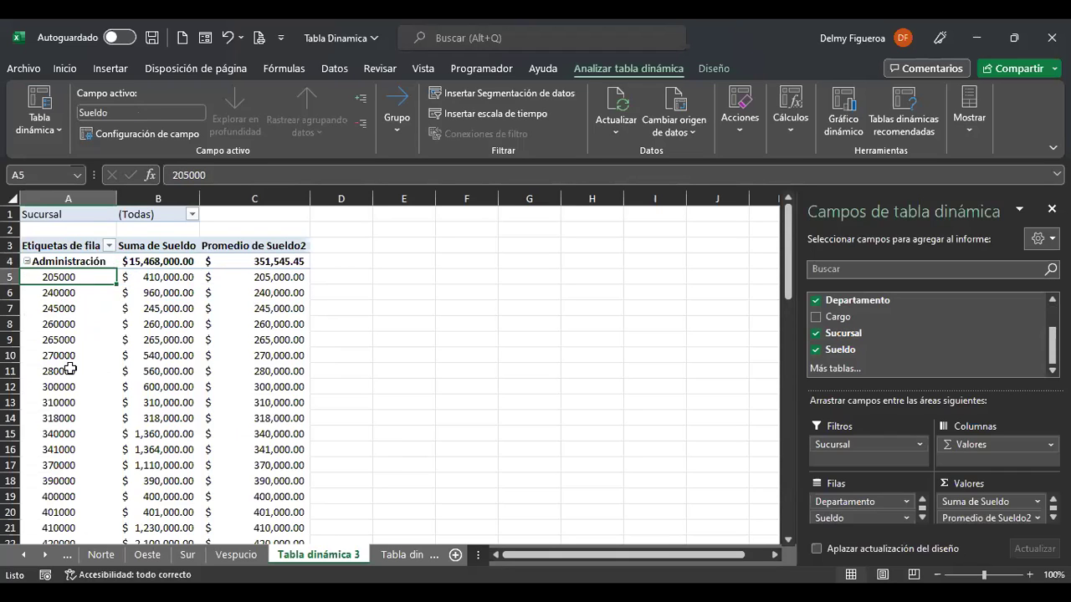
scroll(72, 370, "down", 6)
scroll(72, 371, "up", 6)
left_click(27, 262)
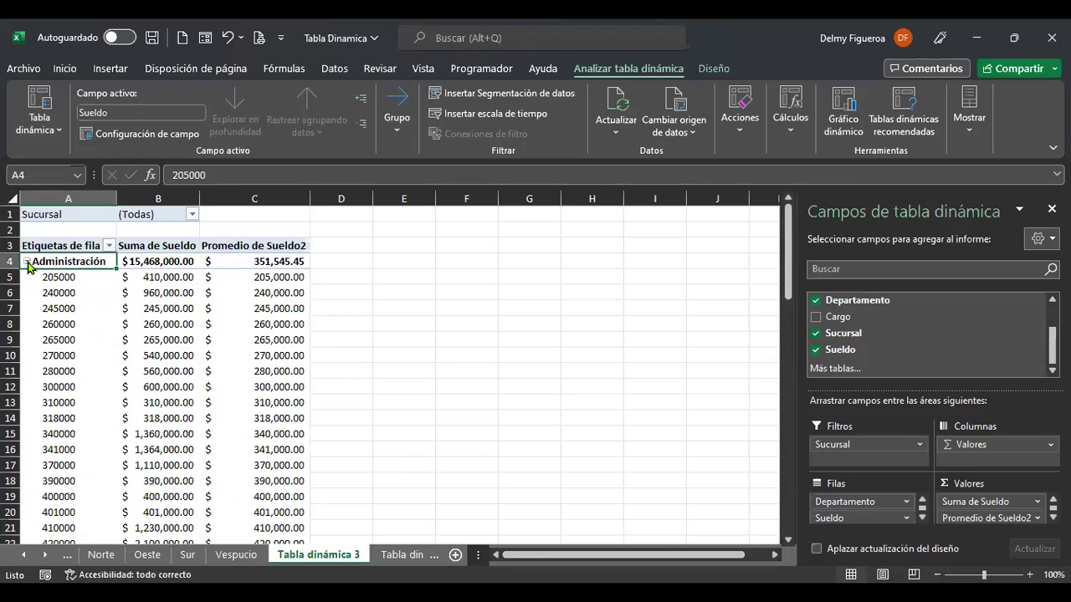
Expand the Comercial department, look through its salary rows and collapse it again.
left_click(26, 278)
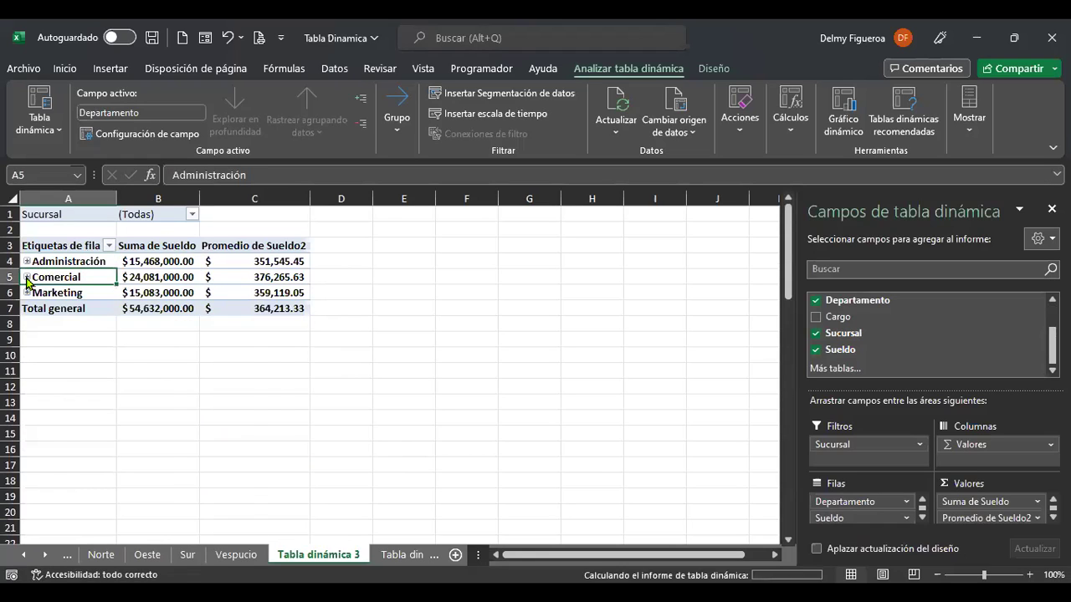
scroll(108, 365, "down", 4)
scroll(108, 366, "down", 3)
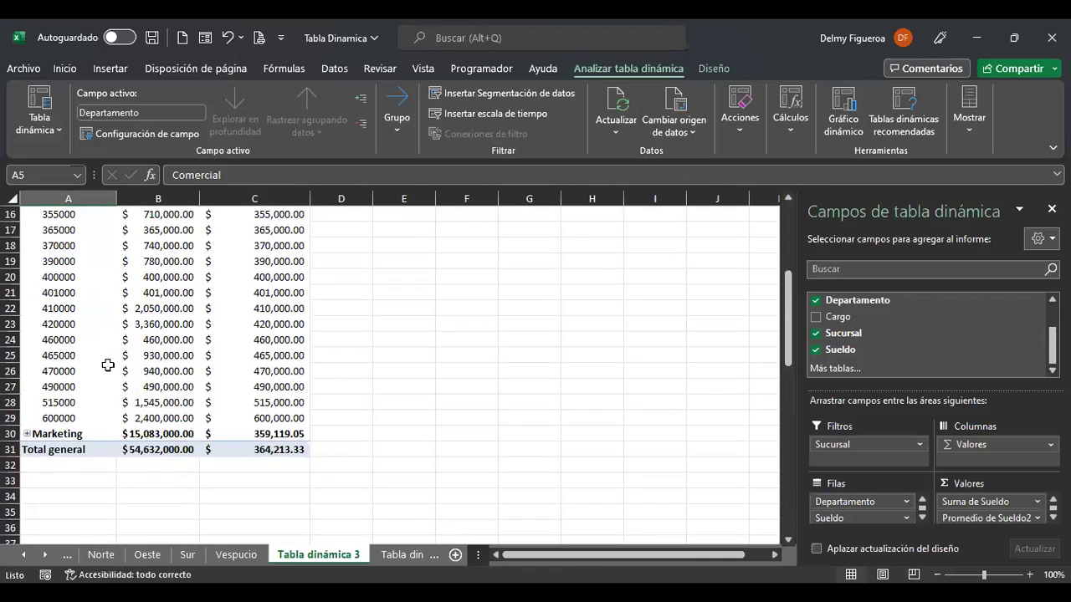
scroll(110, 375, "up", 7)
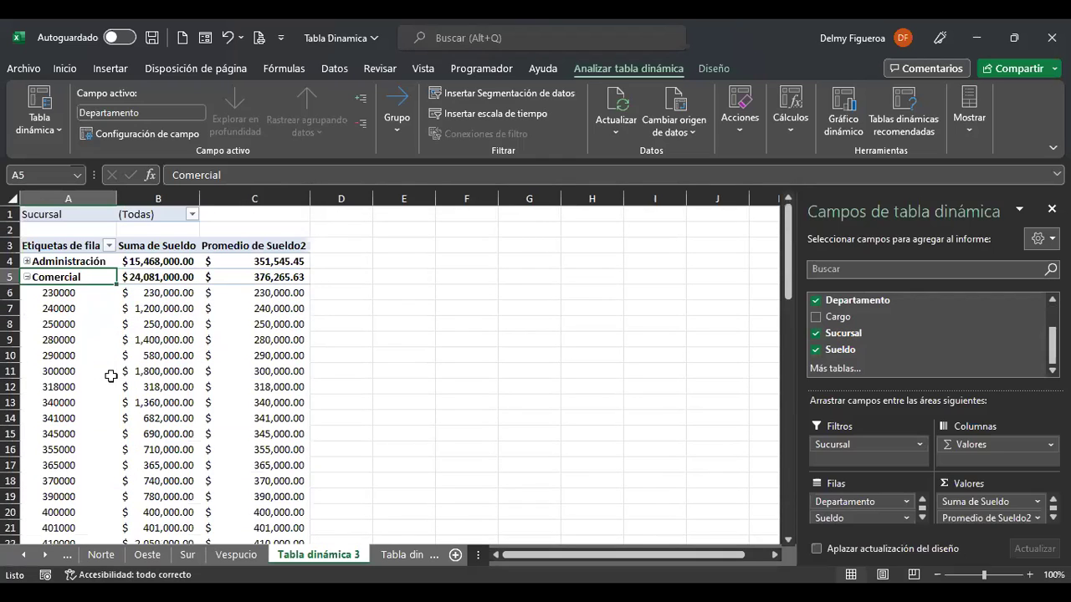
left_click(27, 278)
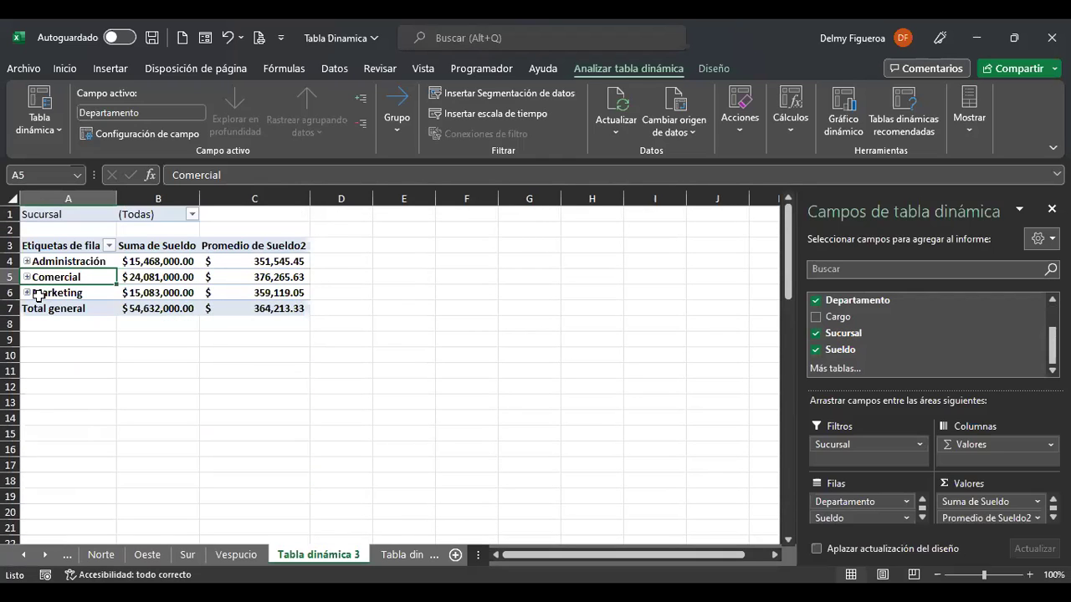
Expand the Marketing department, look through its salary rows and collapse it again.
left_click(27, 293)
scroll(92, 351, "down", 8)
scroll(92, 356, "up", 8)
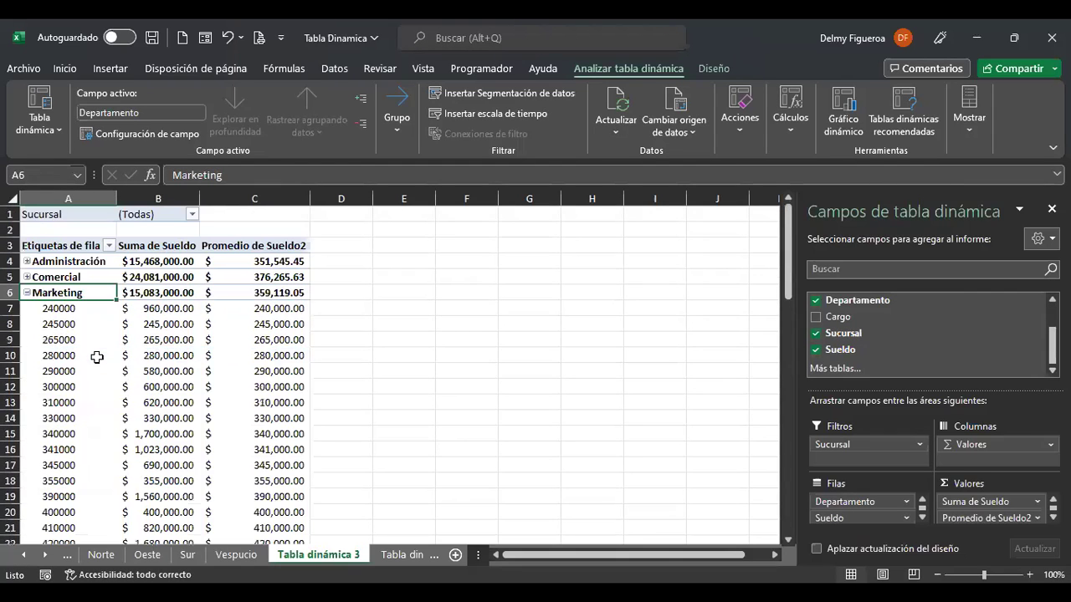
left_click(27, 294)
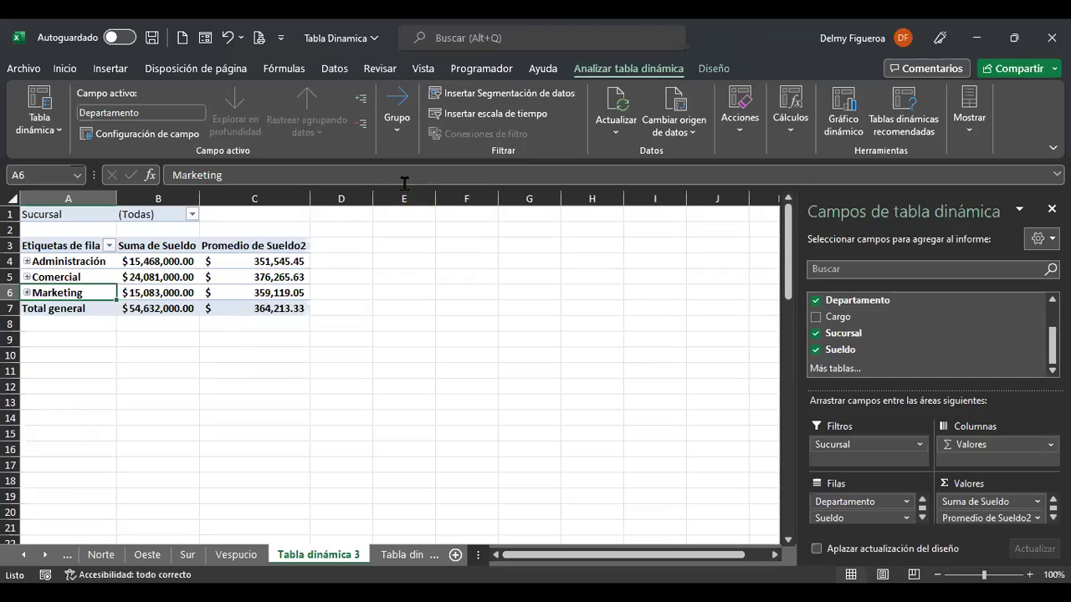
Expand Administración, try to create a group from its selected department label and collapse the department again.
left_click(28, 261)
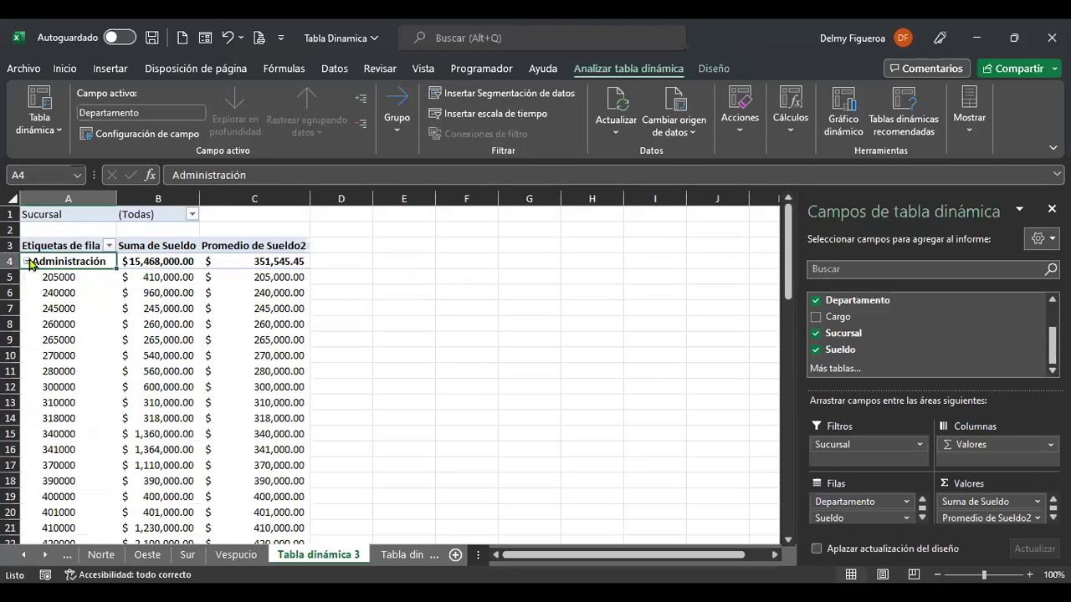
left_click(399, 126)
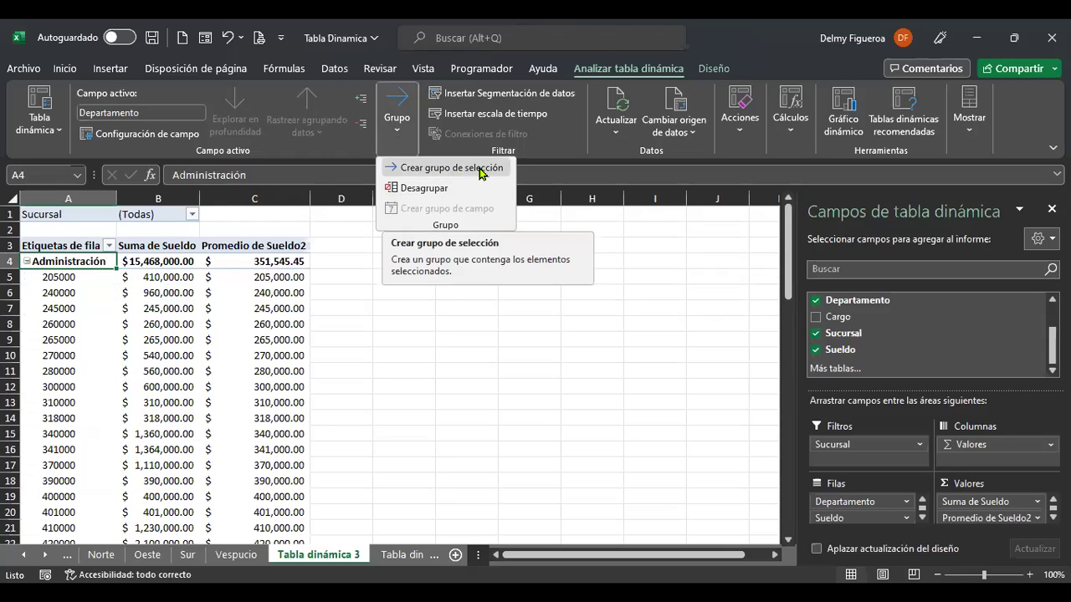
left_click(66, 276)
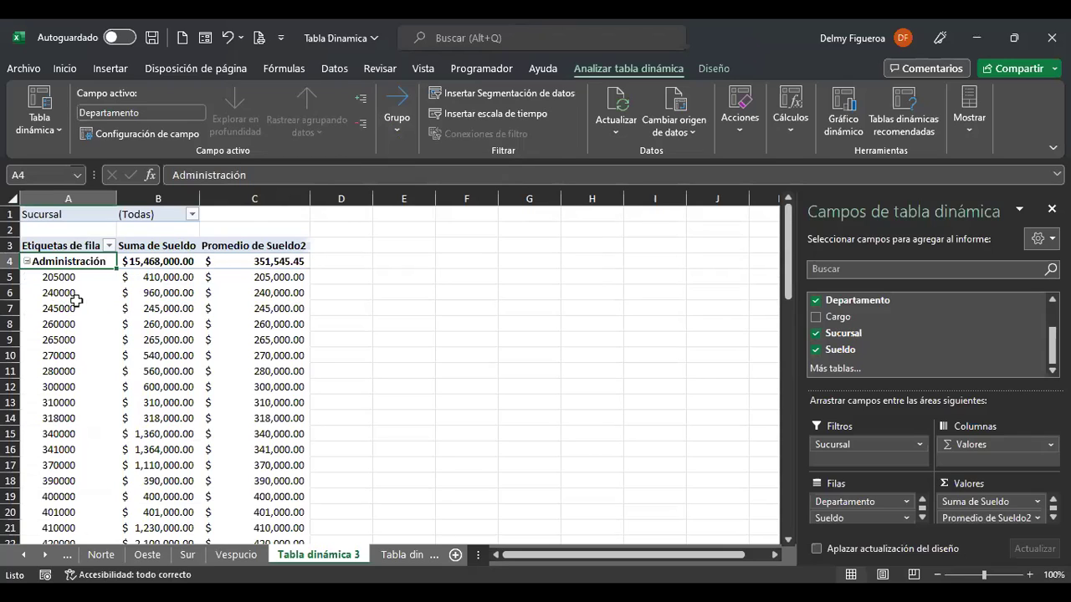
scroll(77, 301, "down", 3)
scroll(77, 301, "up", 3)
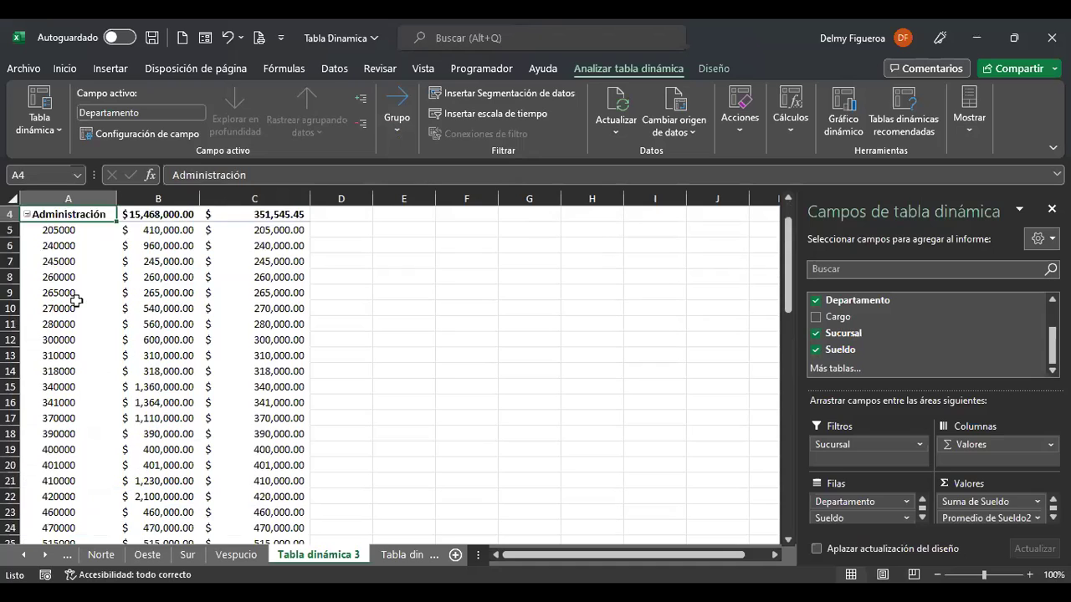
left_click(396, 121)
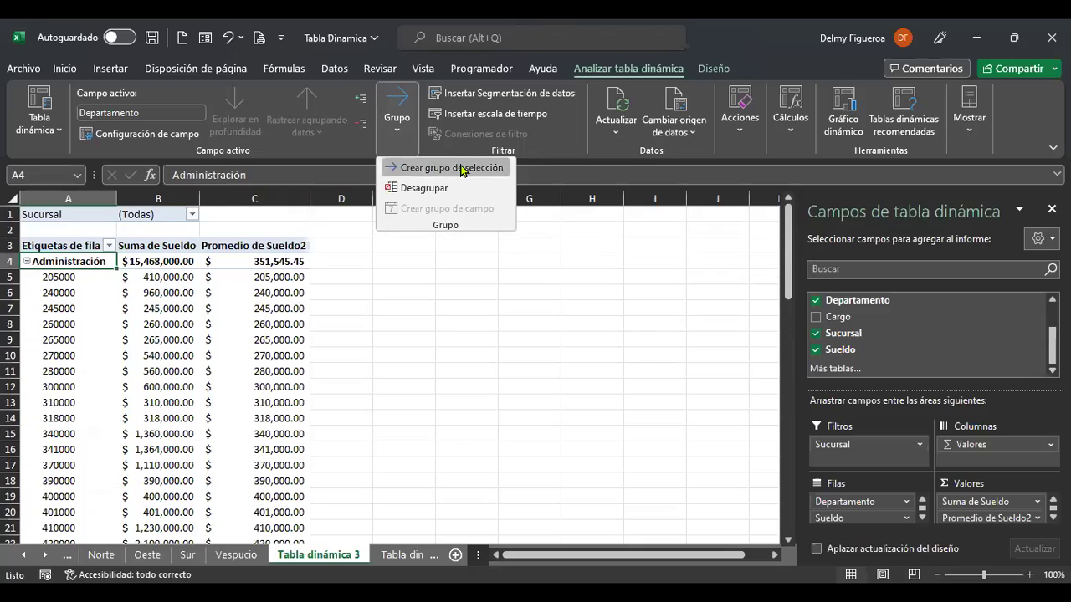
left_click(462, 169)
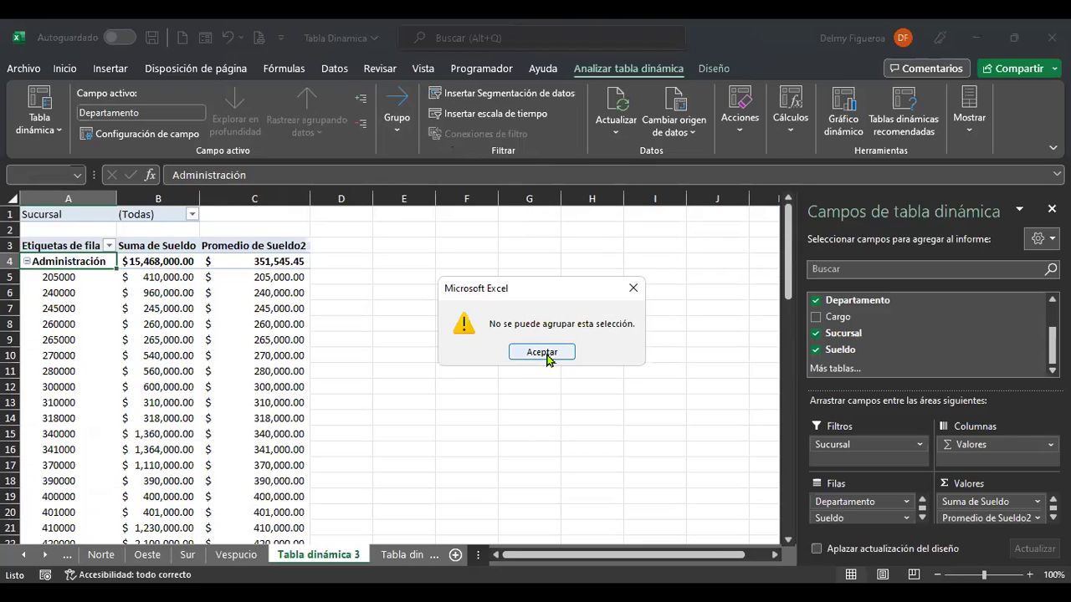
left_click(542, 352)
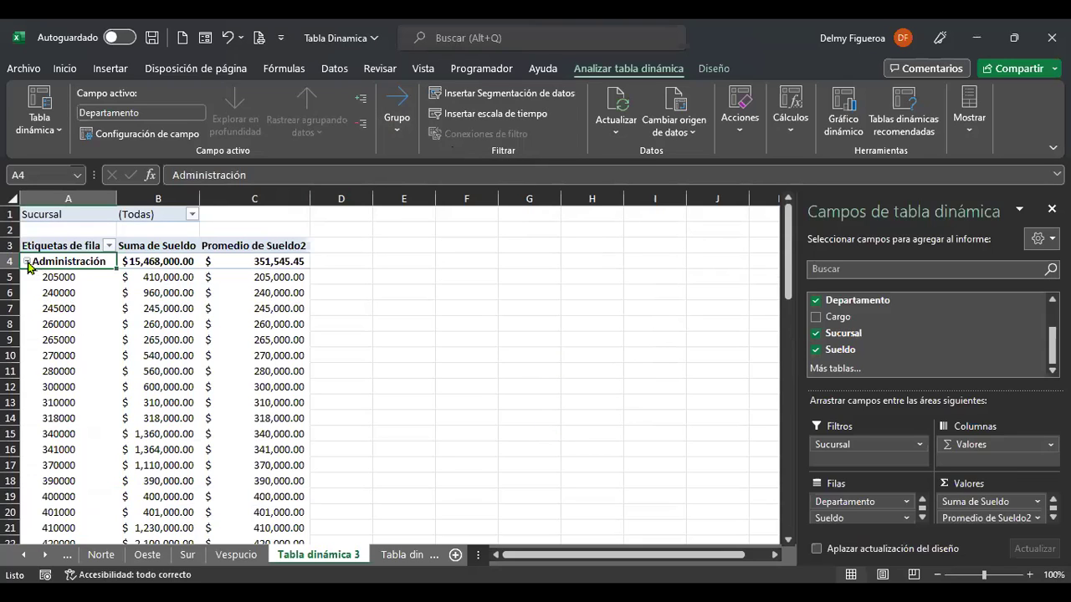
left_click(27, 262)
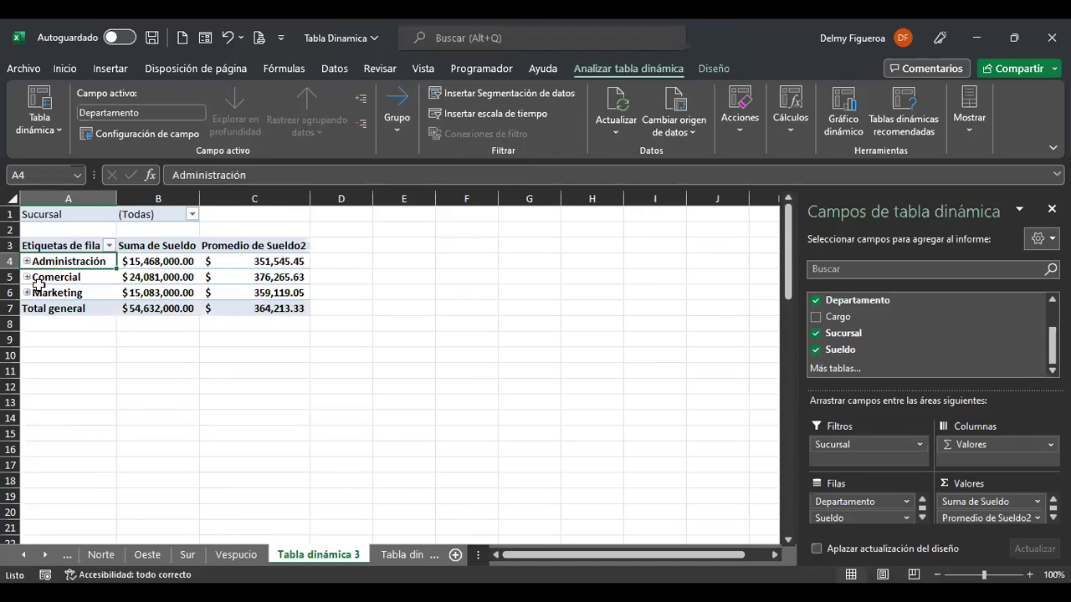
Remove the Sueldo field from the rows of the pivot table.
left_click(75, 278)
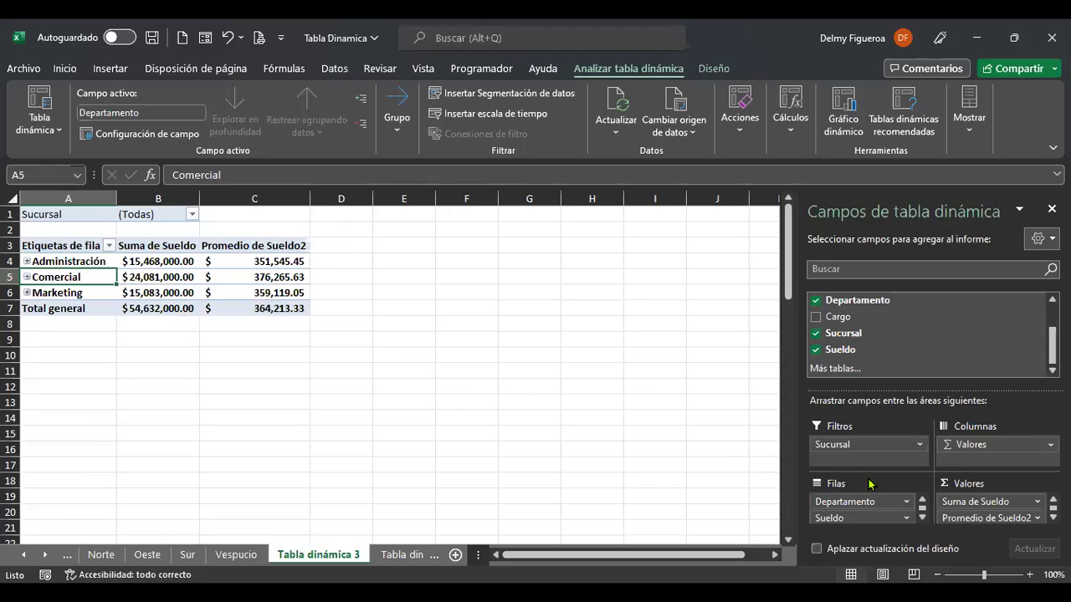
right_click(973, 481)
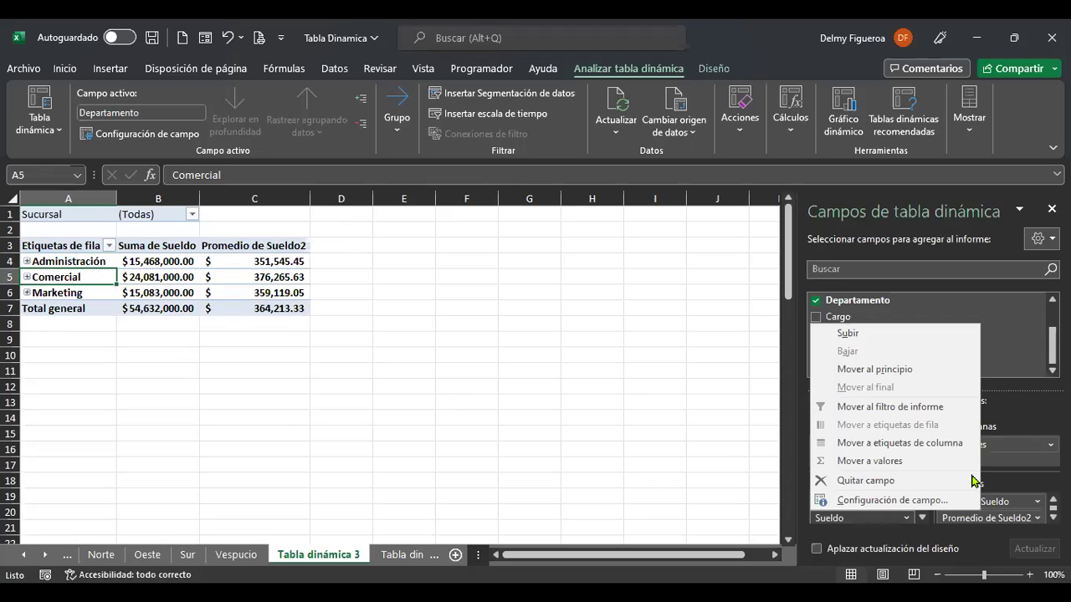
left_click(870, 482)
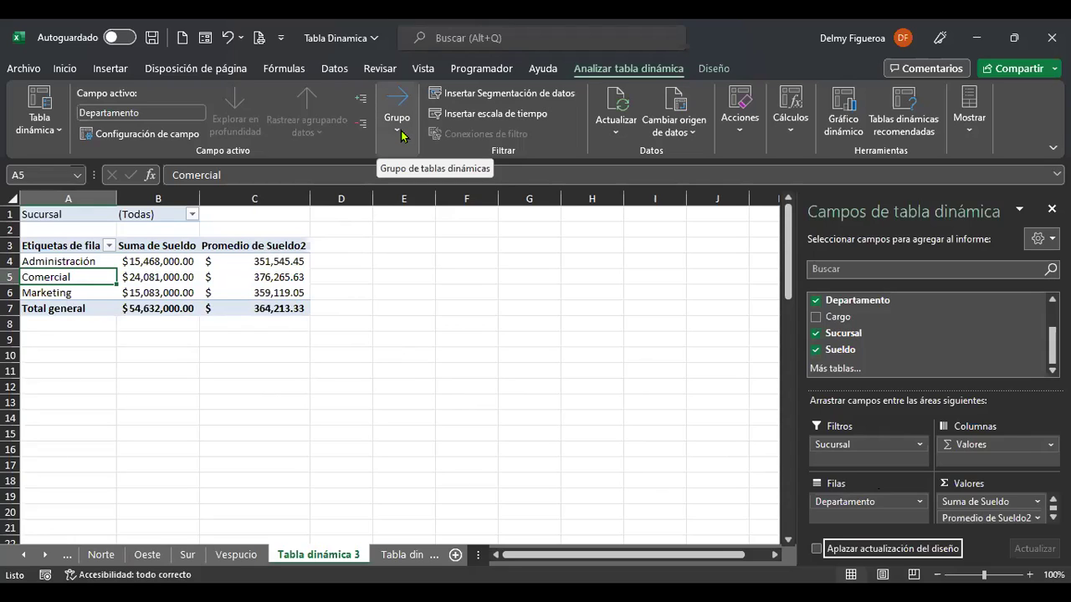
Undo the removal of the Sueldo field so it sits below Departamento in the rows.
left_click(69, 353)
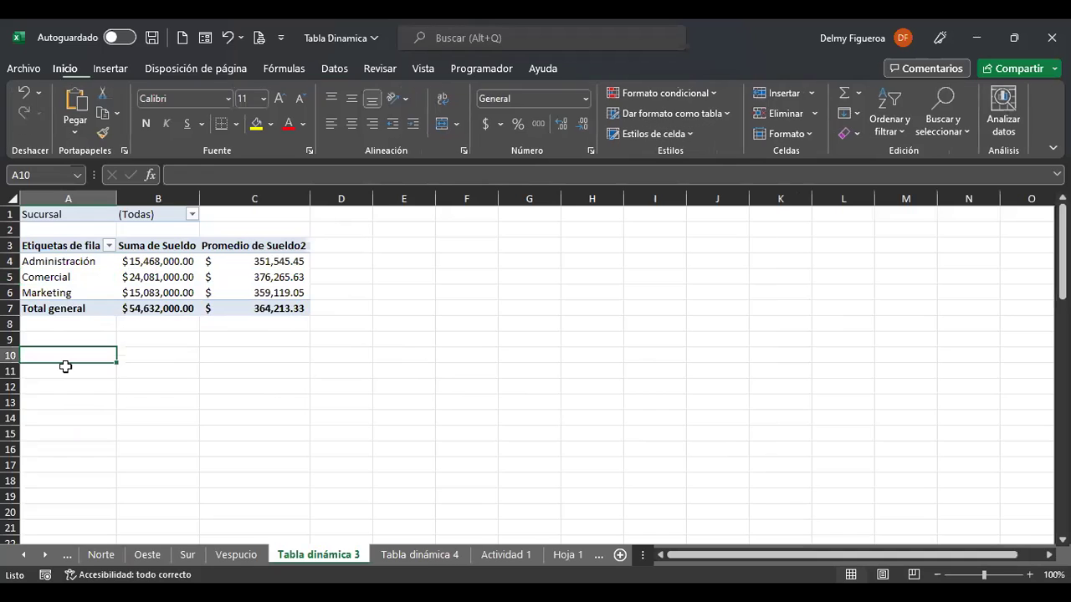
key("Up")
key("Up")
key("Up")
key("Up")
key("Up")
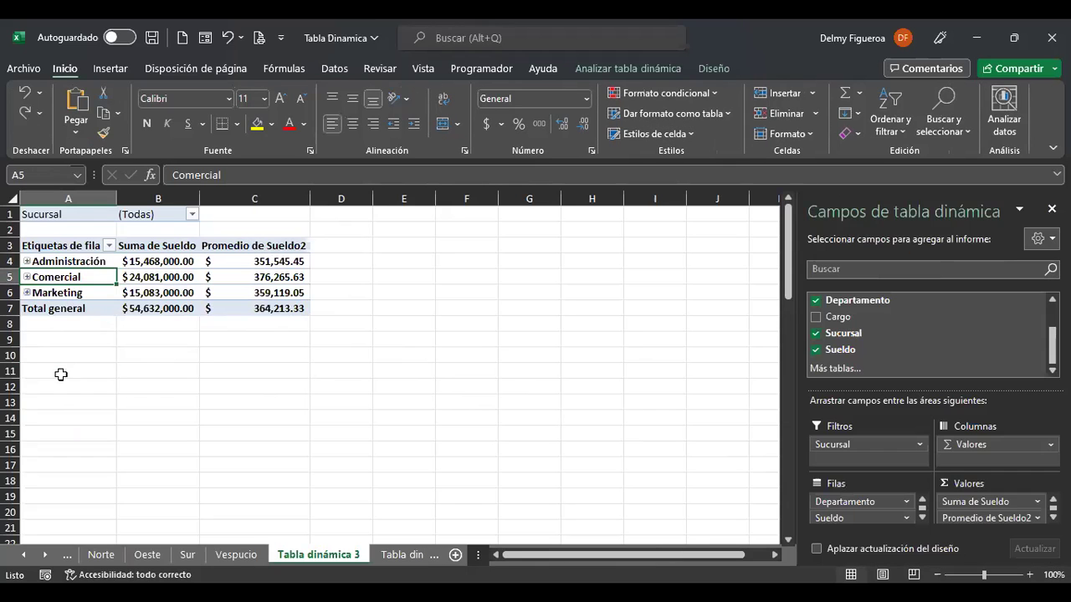
Examine the grouping commands and the expand and collapse options for the Comercial department.
left_click(667, 68)
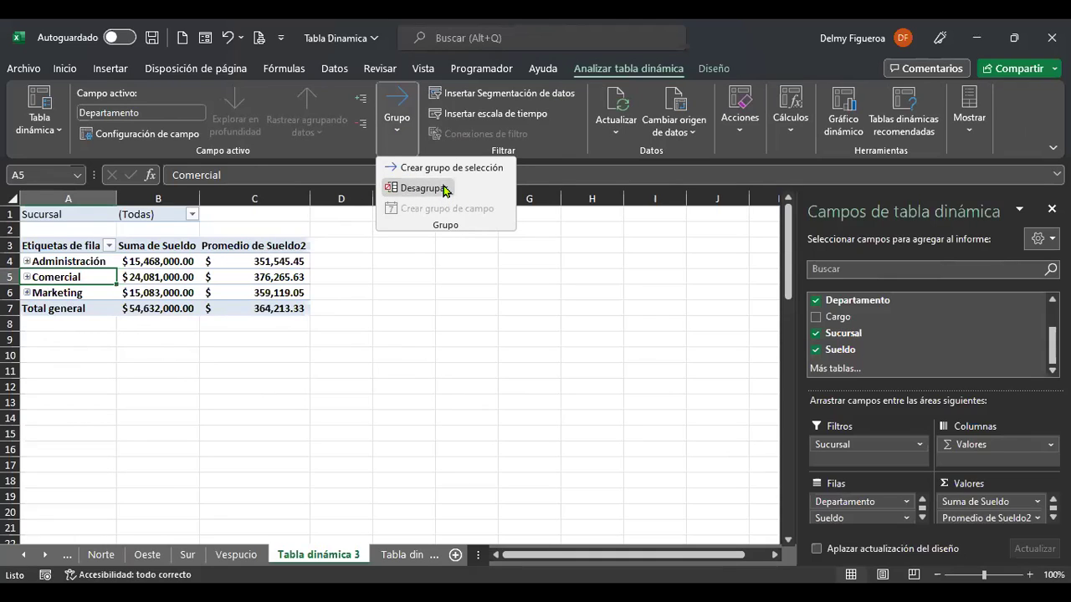
left_click(28, 279)
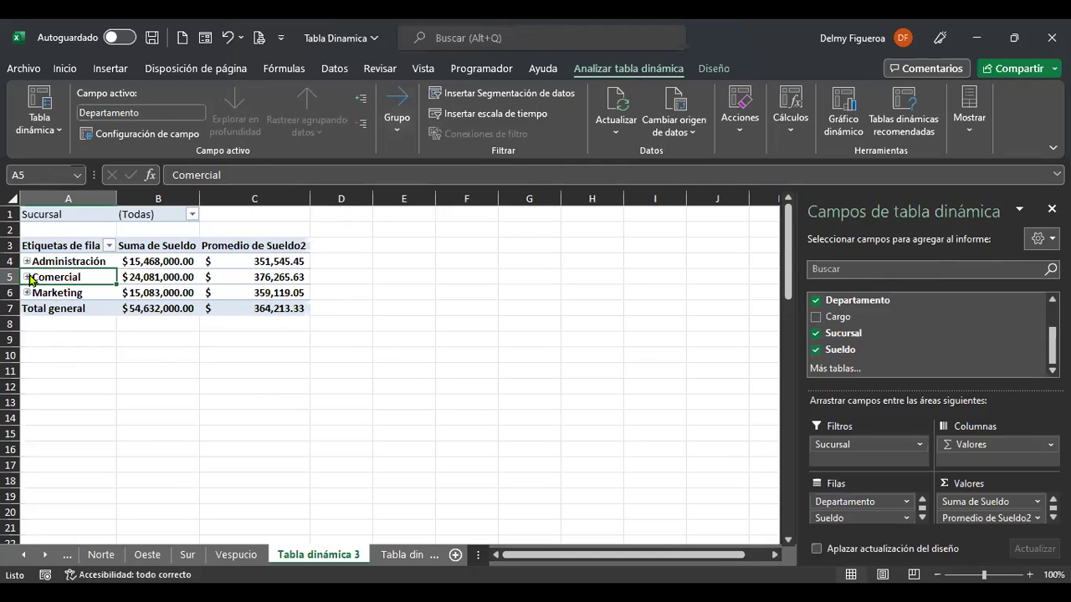
left_click(29, 278)
left_click(28, 277)
right_click(47, 281)
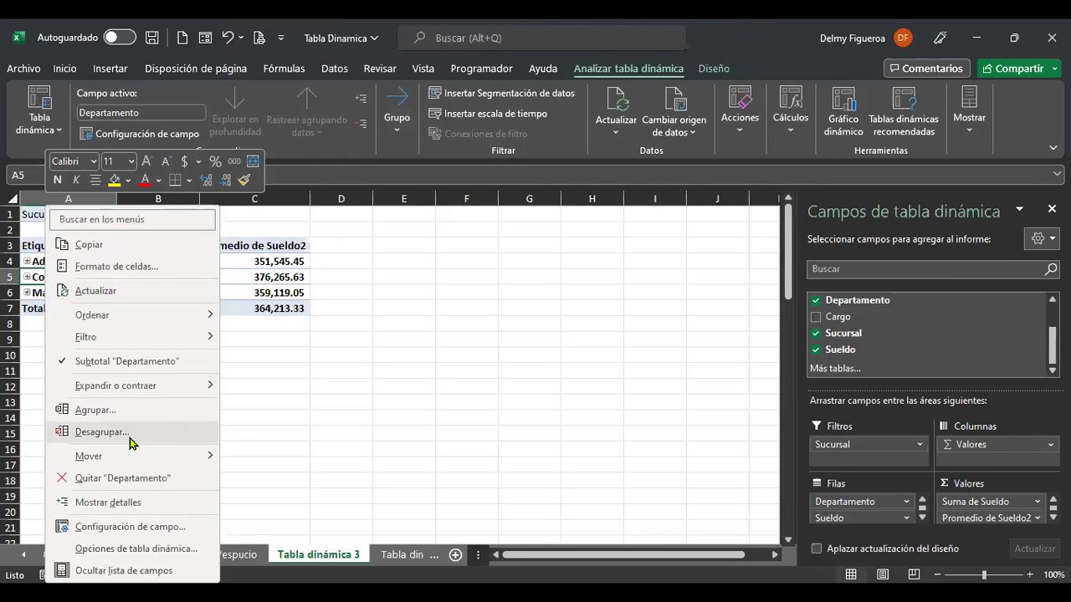
left_click(161, 389)
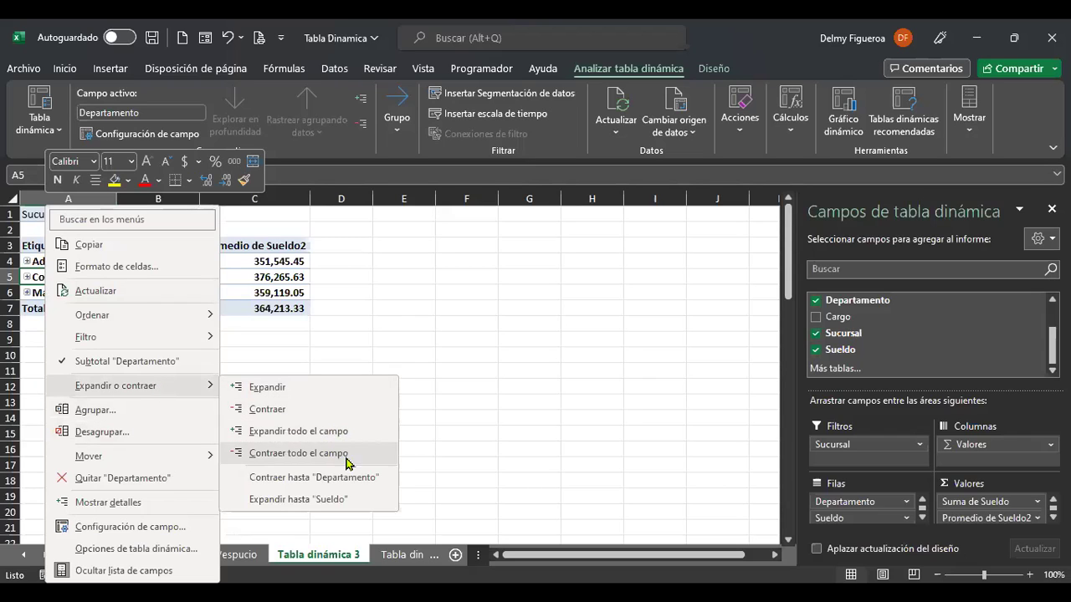
Try to group the Comercial department label twice and try to ungroup it.
left_click(125, 411)
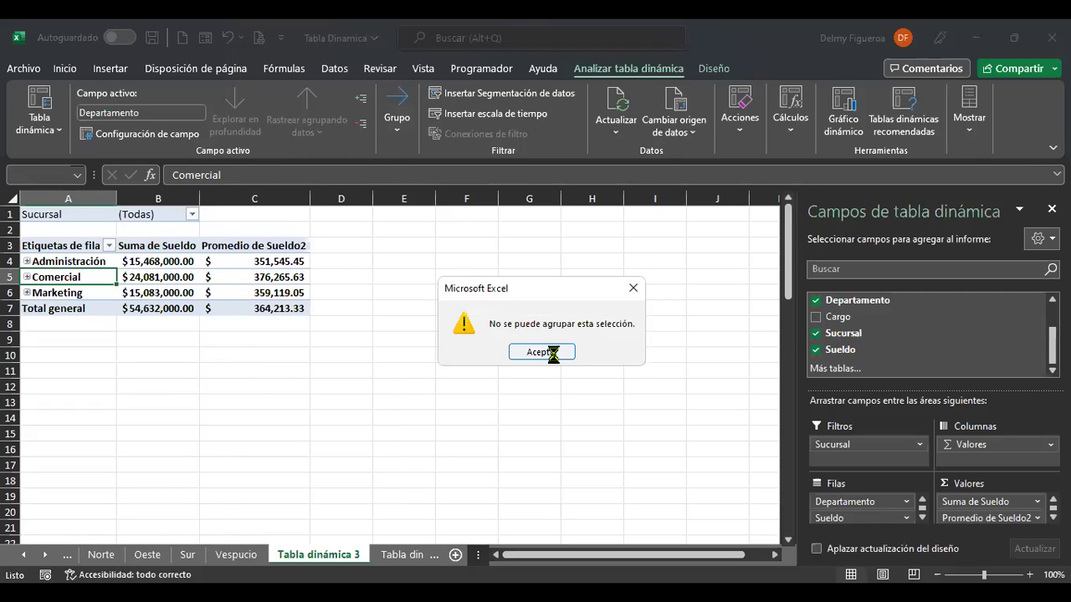
left_click(553, 353)
right_click(67, 280)
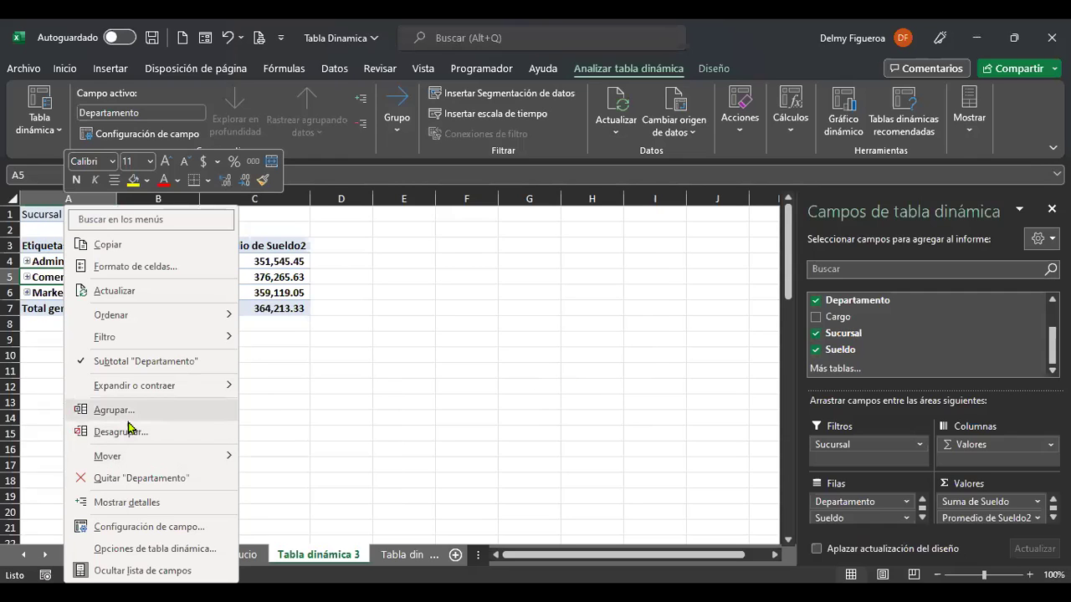
left_click(126, 410)
left_click(541, 358)
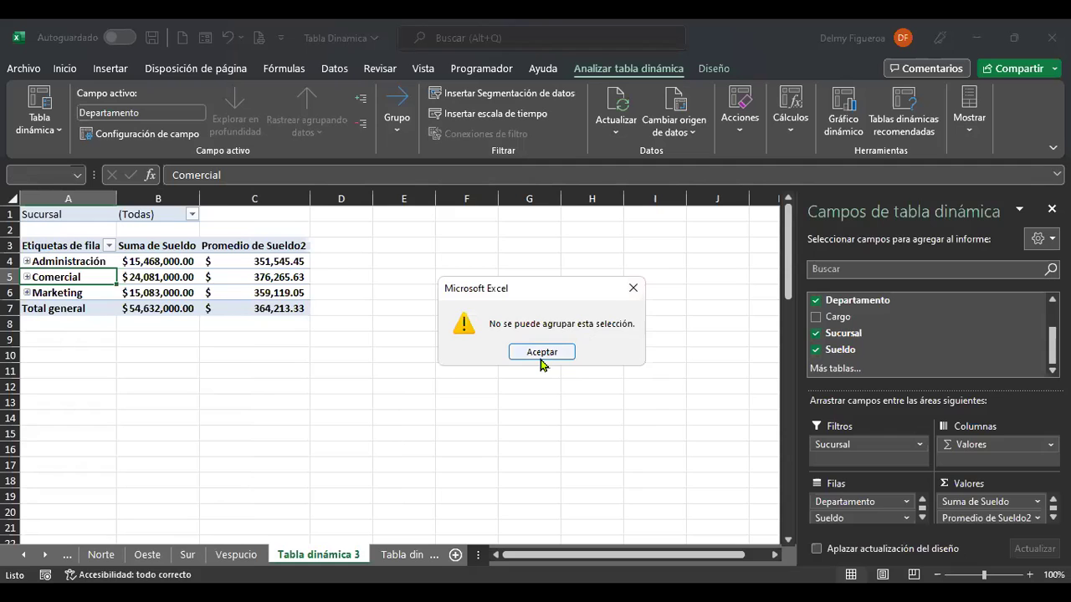
right_click(75, 279)
left_click(168, 439)
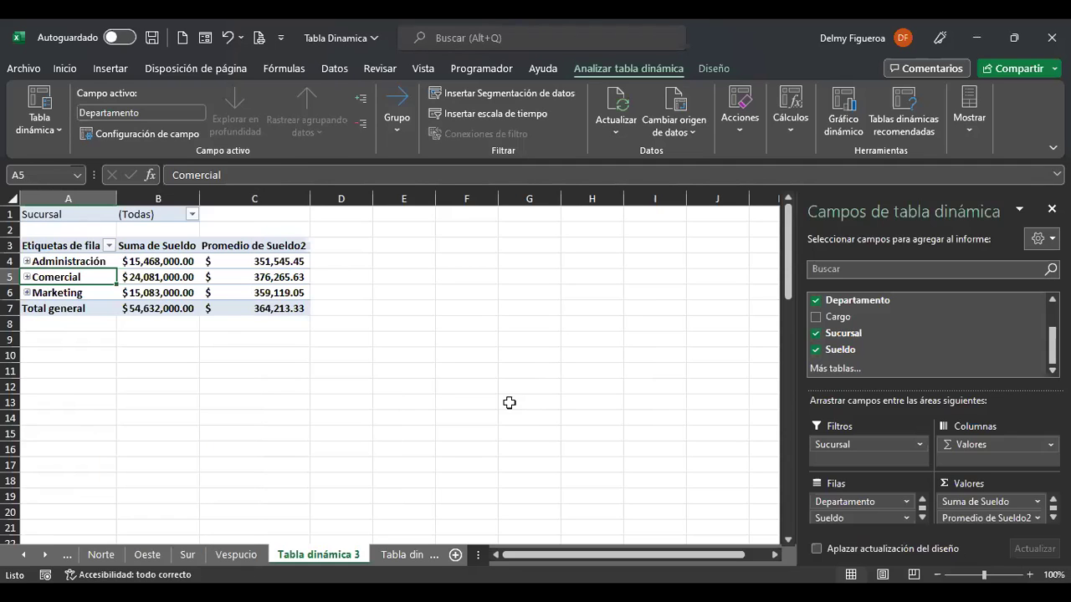
Remove the Sueldo field from the rows, keeping only Departamento as the row field.
left_click(27, 277)
left_click(26, 277)
key("shift+F10")
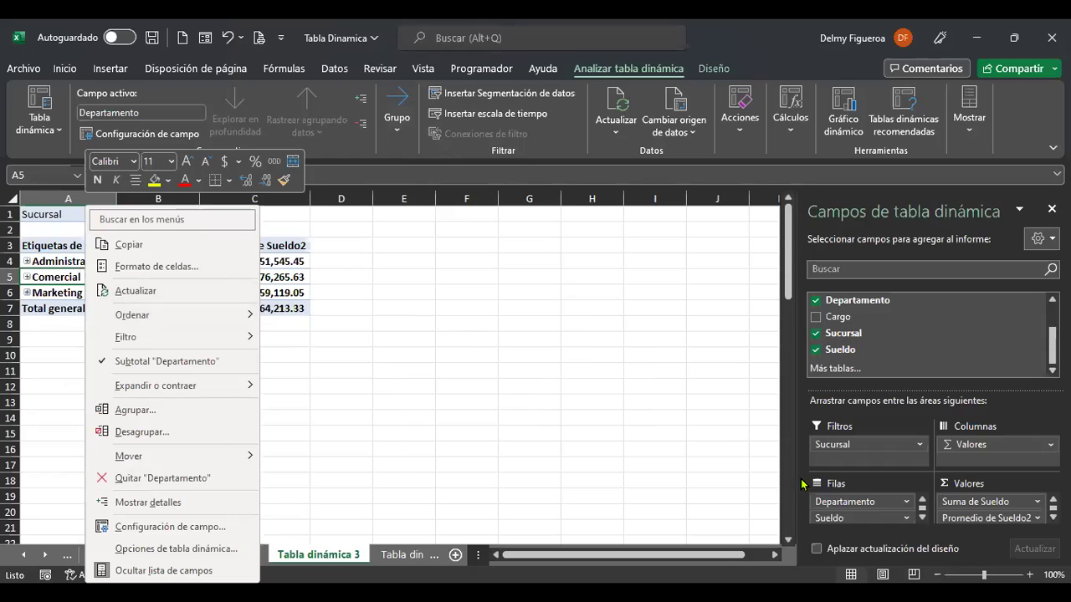
left_click(905, 518)
left_click(899, 484)
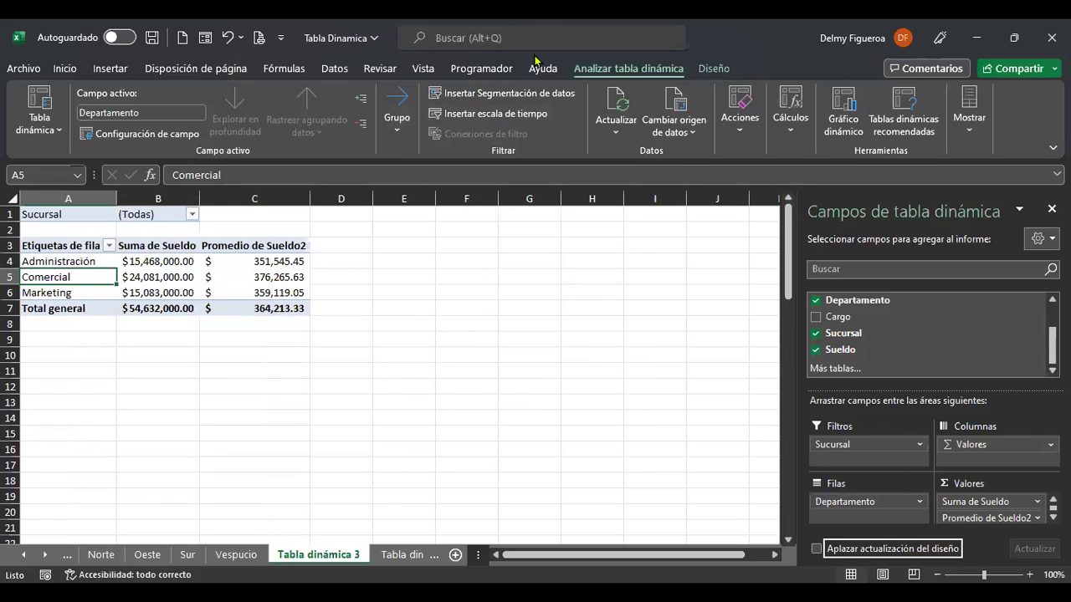
Insert a slicer for the Departamento field of the pivot table.
left_click(513, 94)
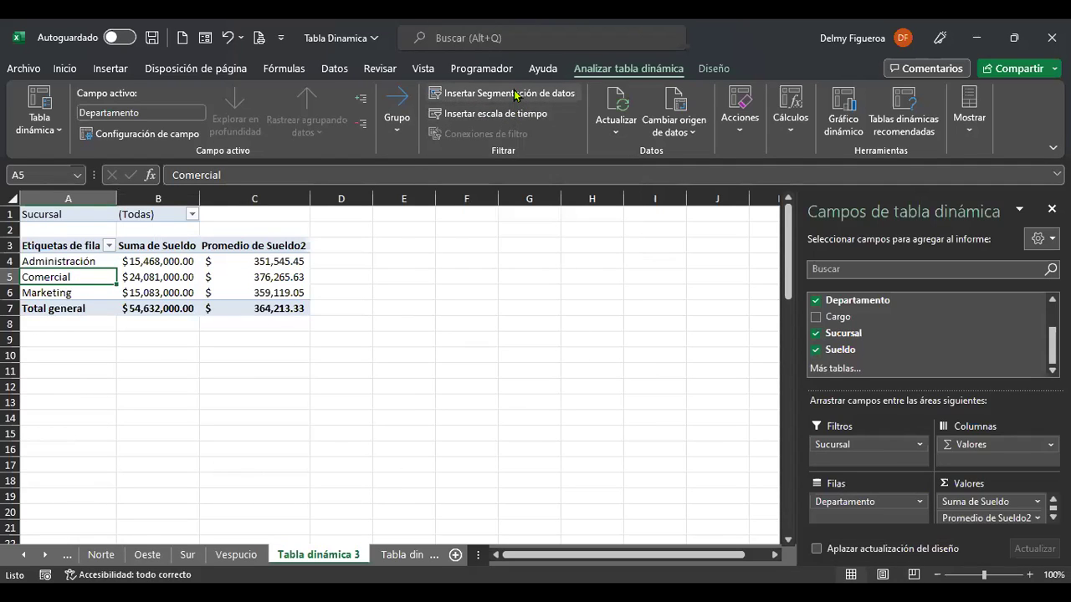
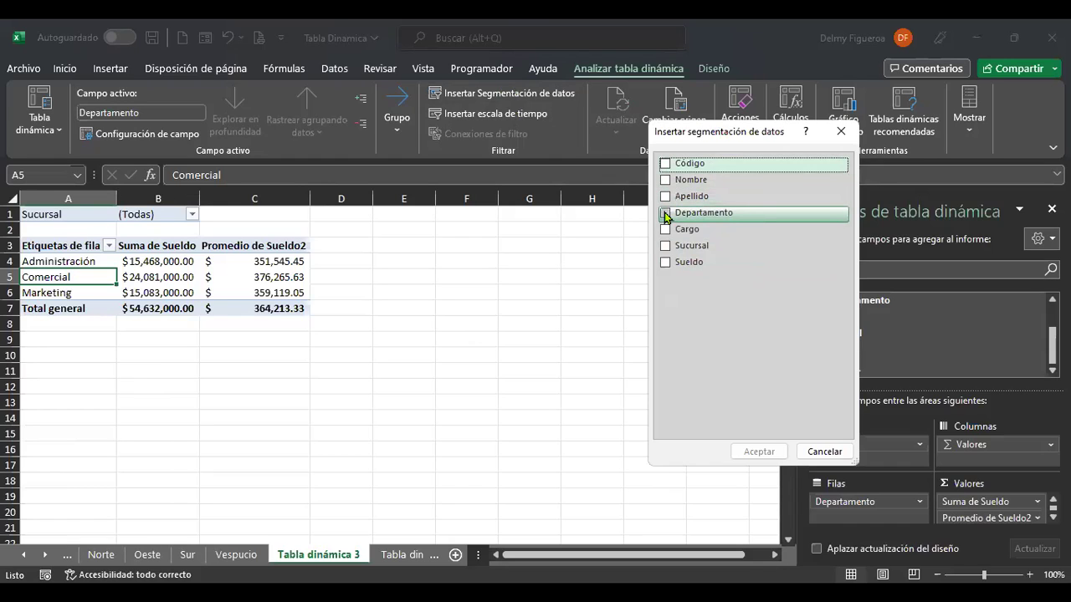
left_click(666, 214)
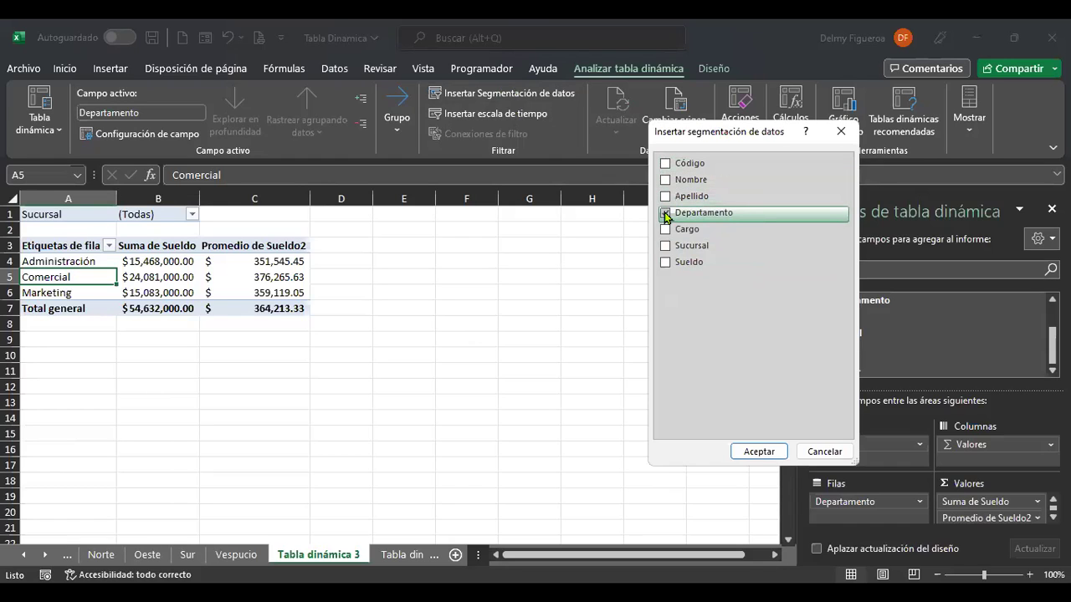
left_click(768, 452)
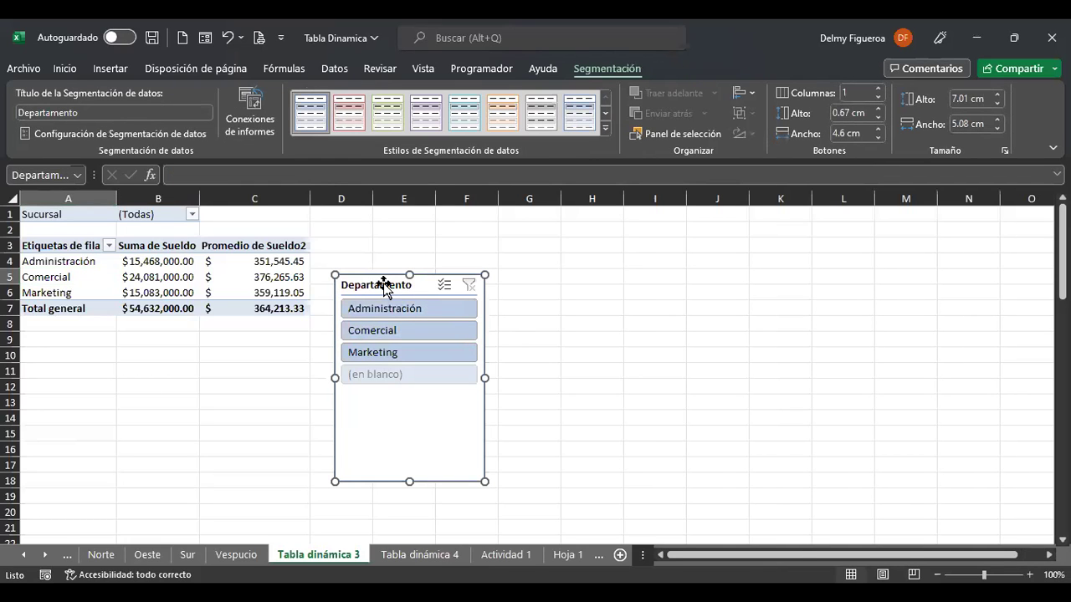
Filter the pivot table with the slicer by Administración, Comercial and Marketing in turn, and clear the filter.
left_click(395, 310)
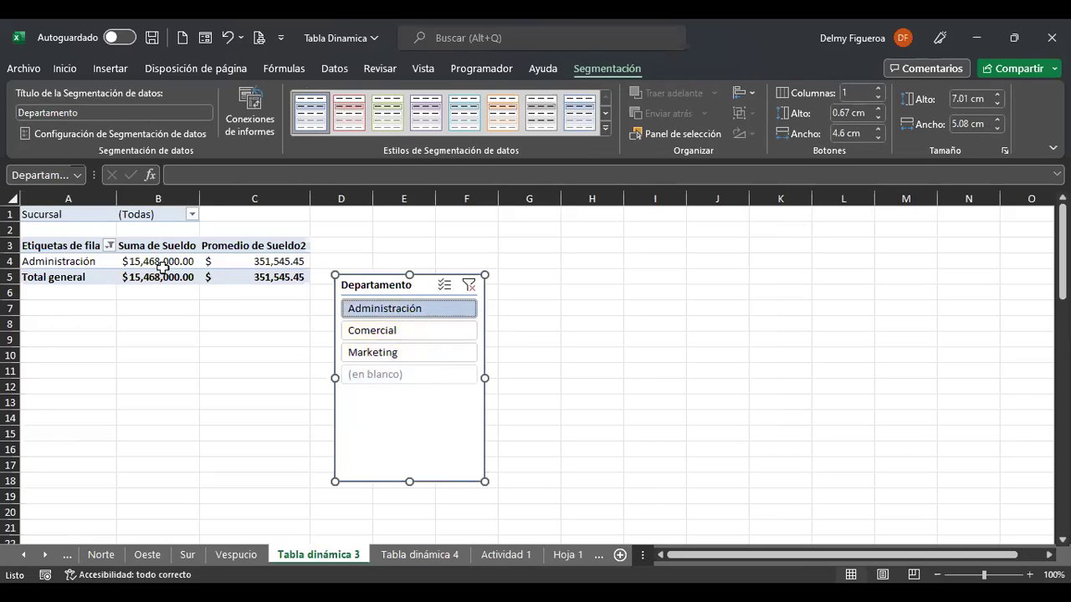
left_click(423, 332)
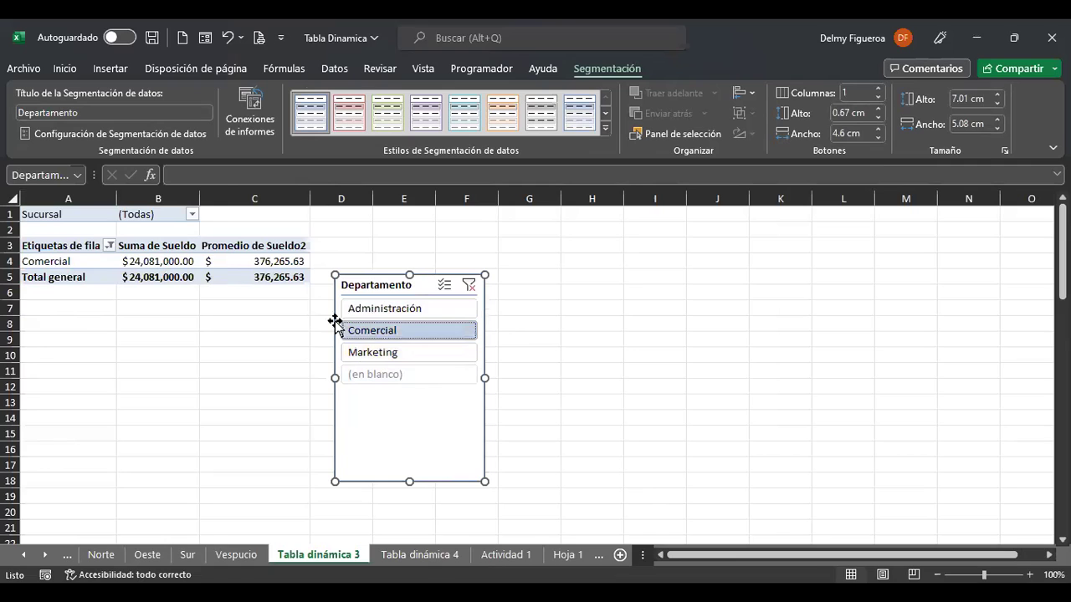
left_click(384, 354)
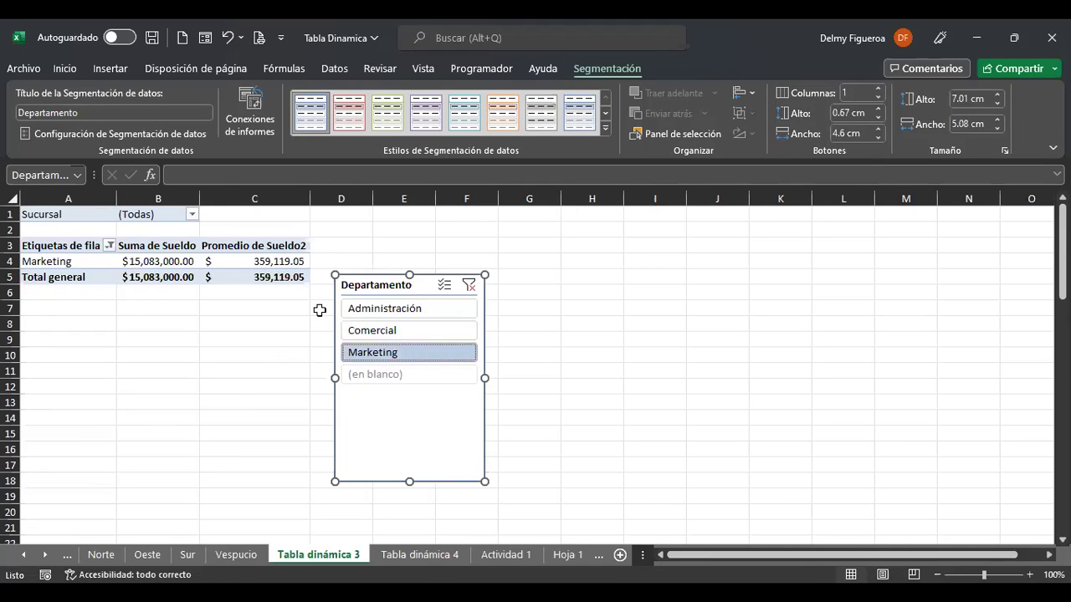
left_click(469, 285)
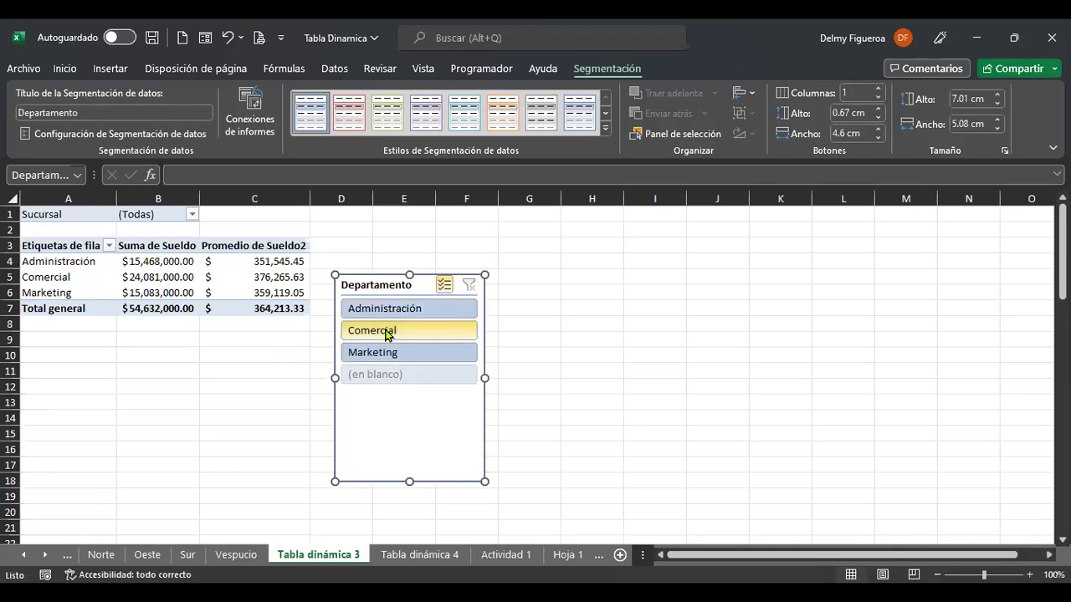
Try multiple selection in the Departamento slicer with different combinations, including Administración with Comercial and Administración with Marketing, and clear the filter.
left_click(421, 329)
left_click(411, 309)
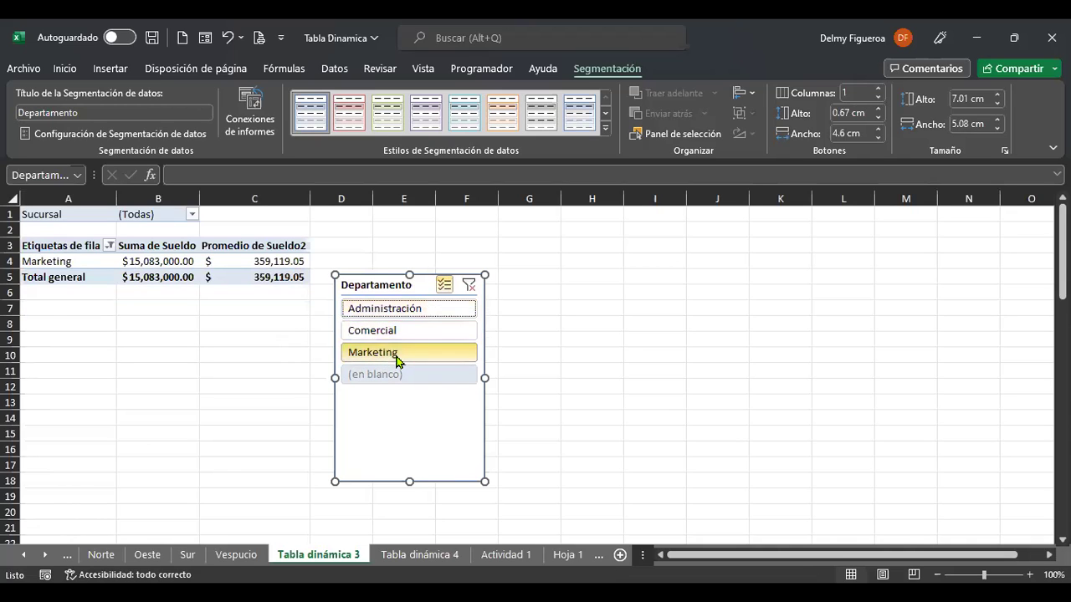
left_click(399, 355)
left_click(420, 331)
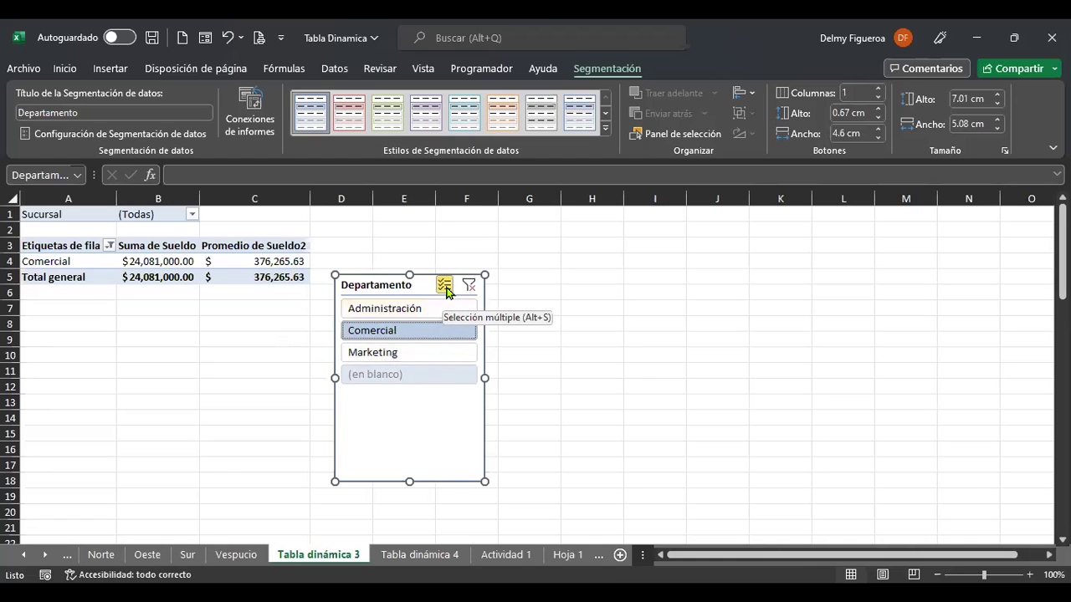
left_click(410, 308)
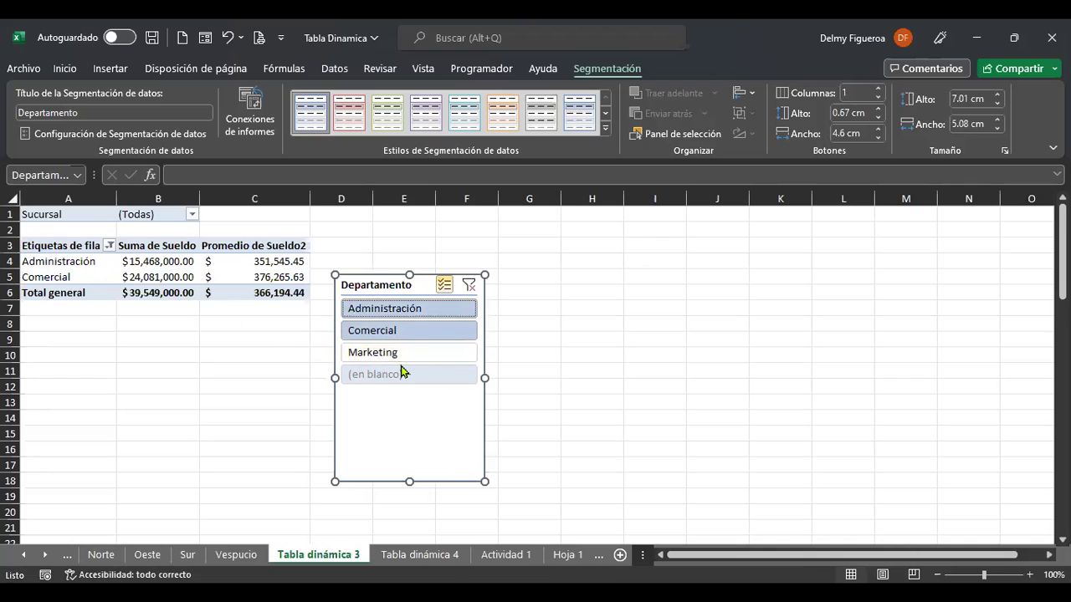
left_click(390, 329)
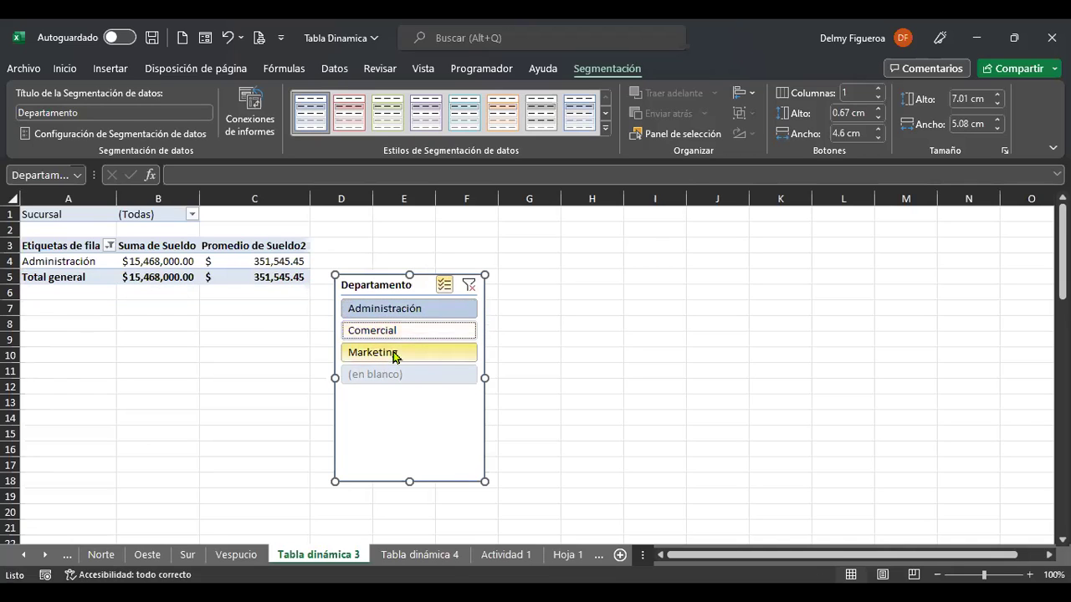
left_click(394, 355)
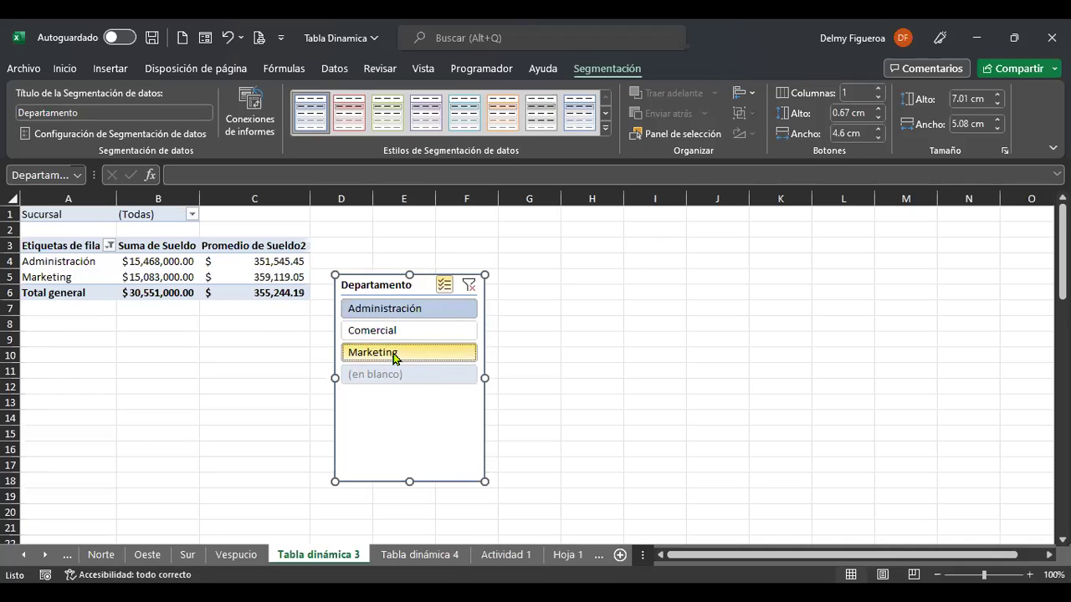
left_click(467, 286)
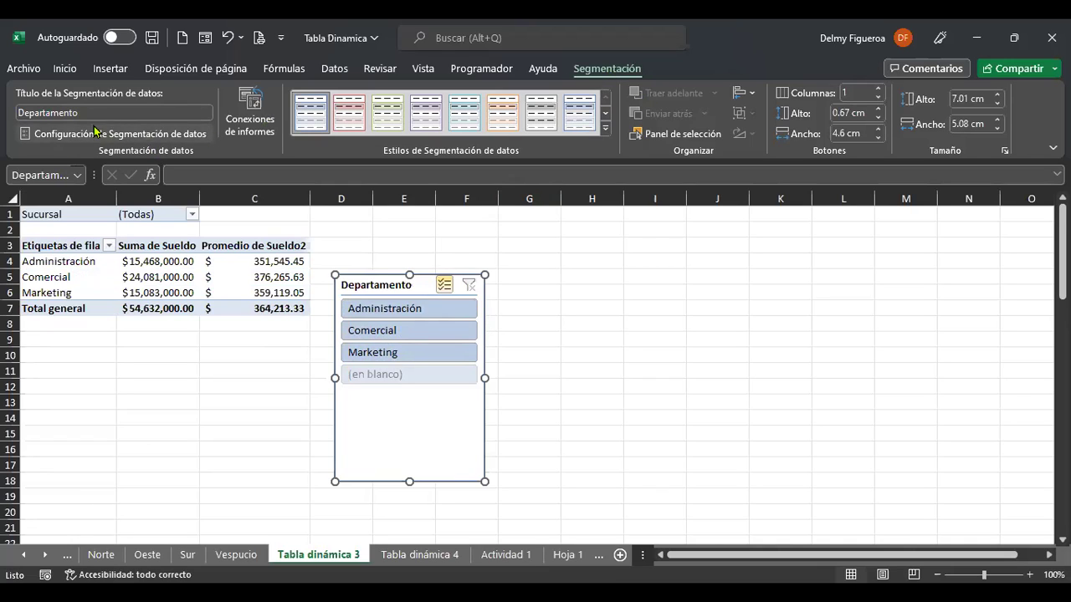
Examine the Departamento slicer's settings and its report connections without changing anything.
left_click(138, 135)
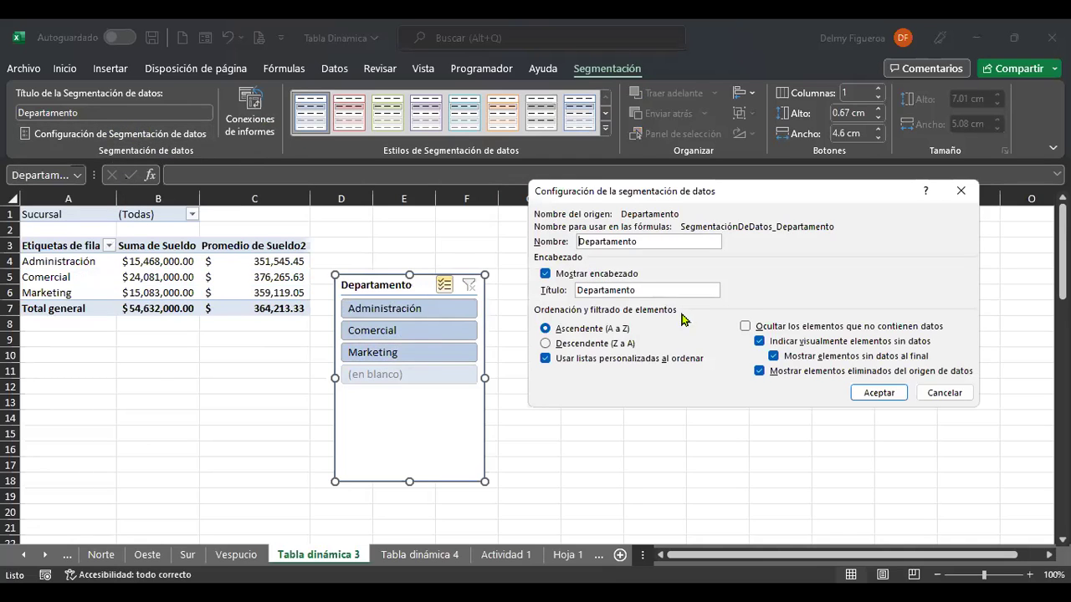
left_click(951, 393)
left_click(249, 107)
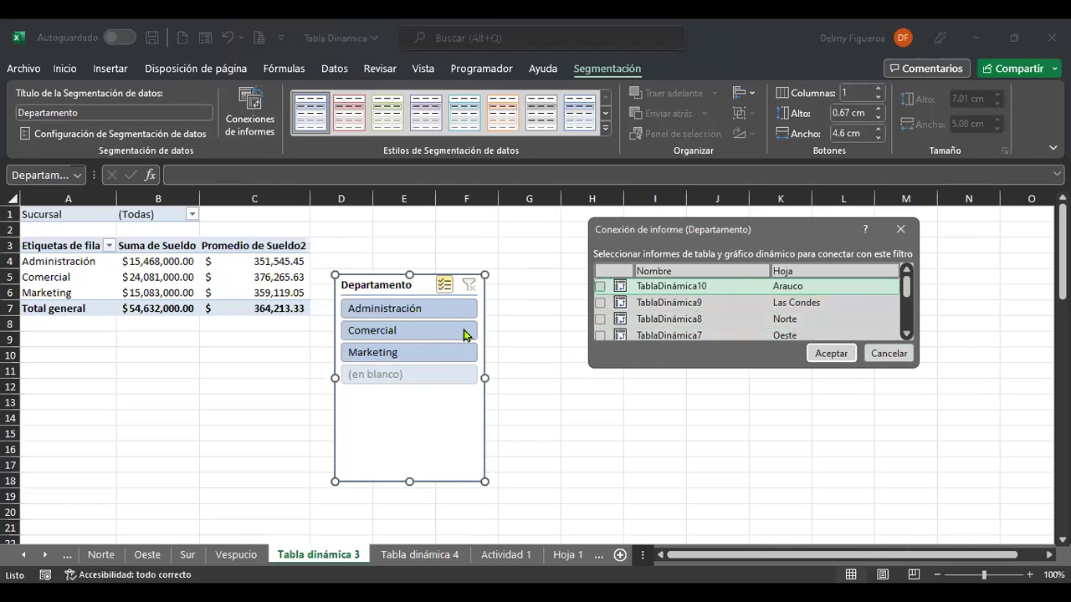
left_click(889, 354)
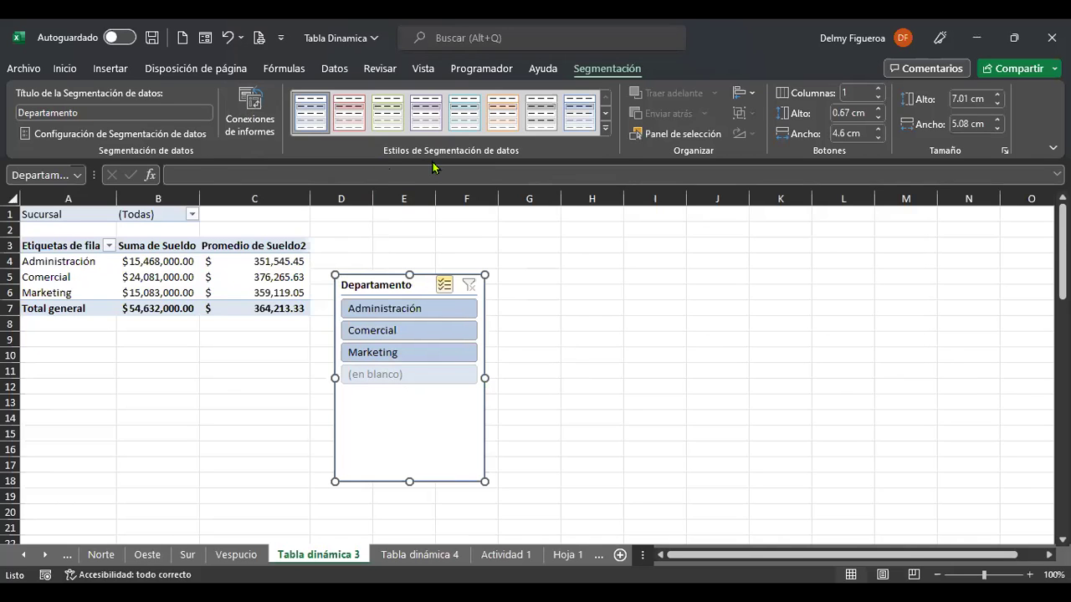
Apply the light green style to the Departamento slicer and arrange its buttons in 3 columns.
left_click(606, 129)
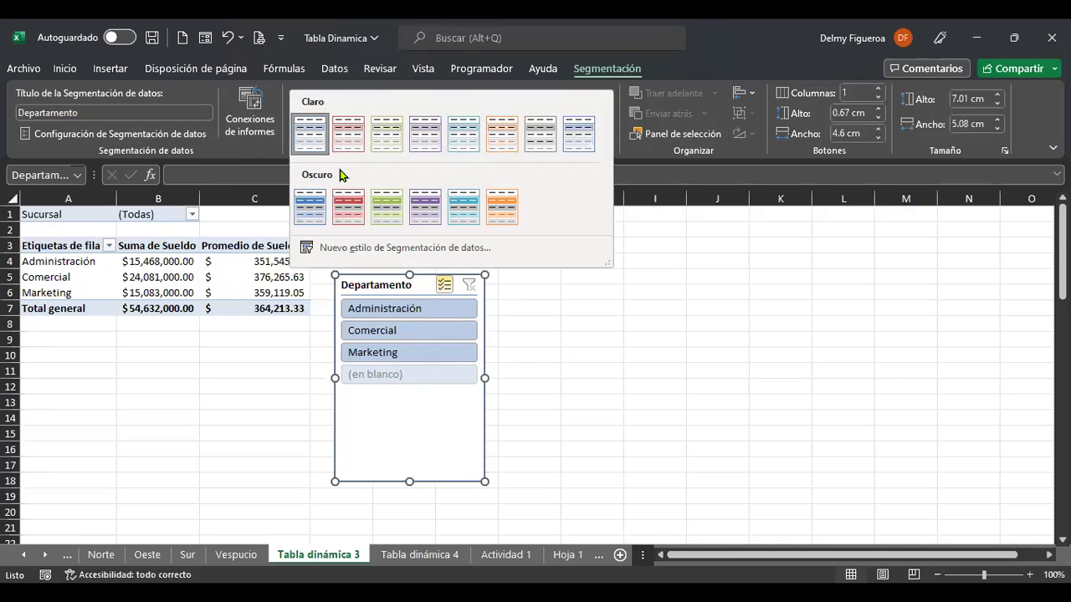
left_click(392, 135)
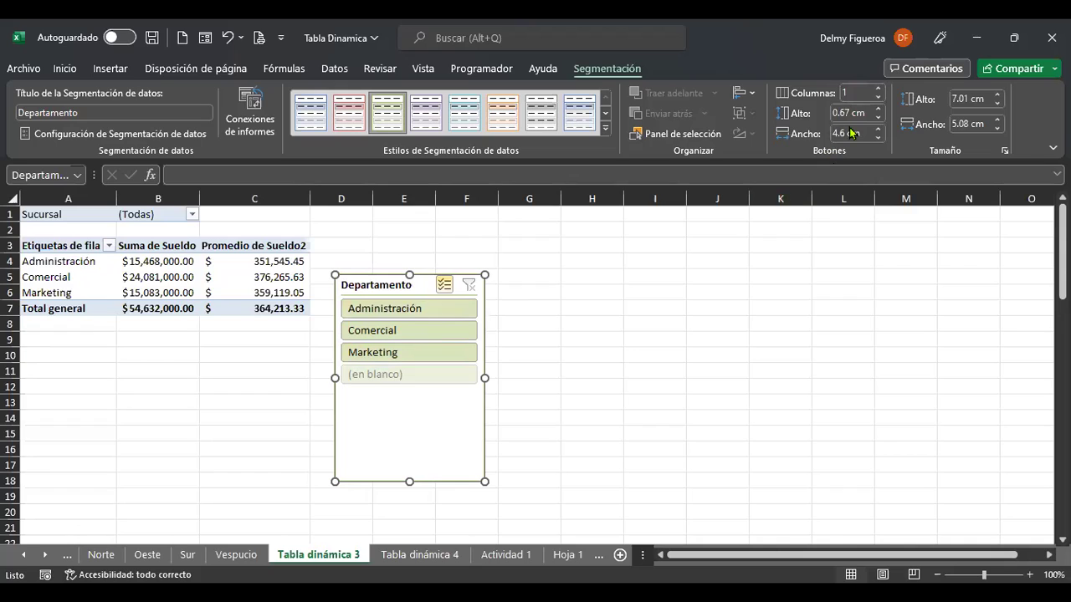
left_click(879, 89)
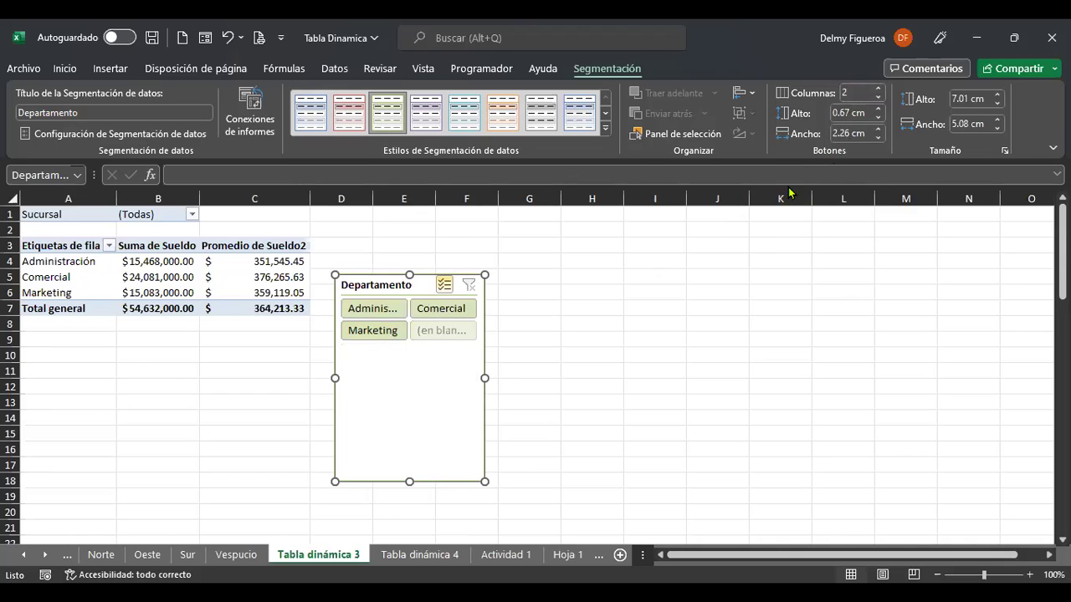
left_click(878, 89)
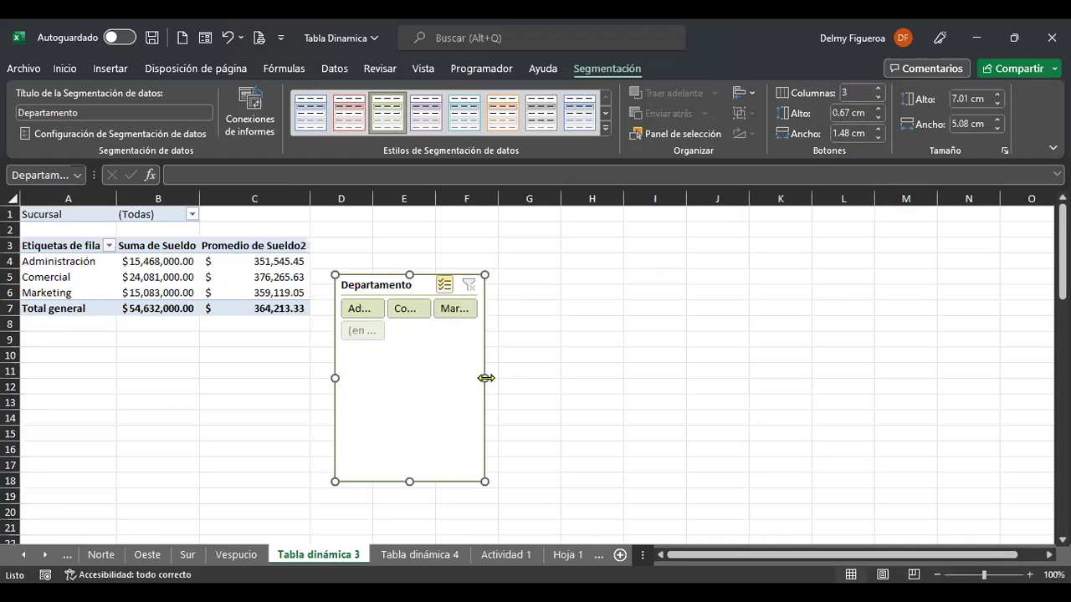
Resize the Departamento slicer to about 10.77 cm wide and 1.88 cm high, and move it beside the top of the pivot table.
left_click_drag(512, 378, 555, 378)
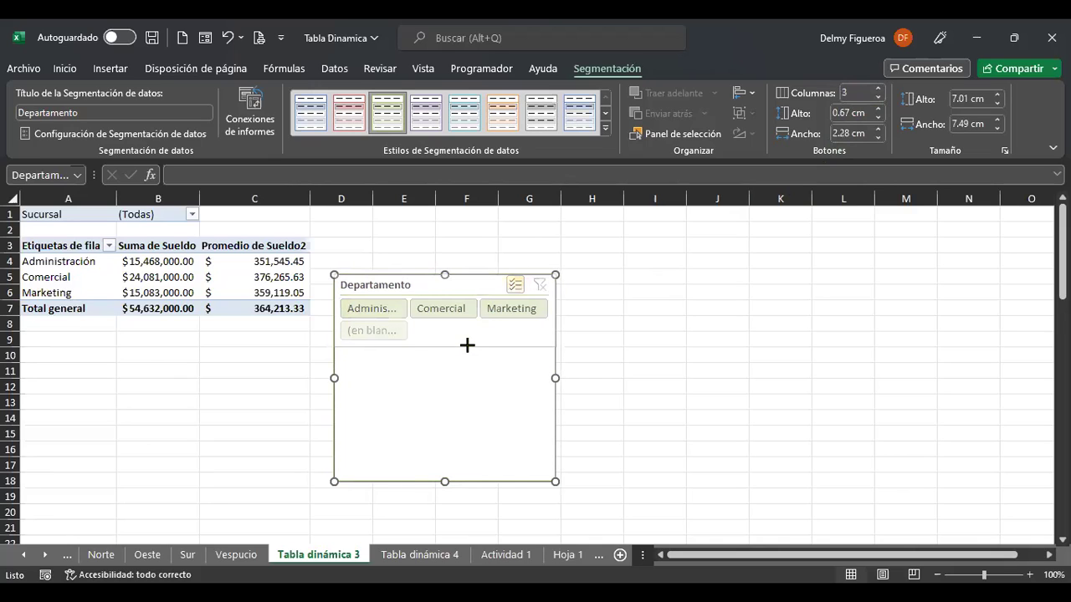
left_click_drag(467, 343, 467, 345)
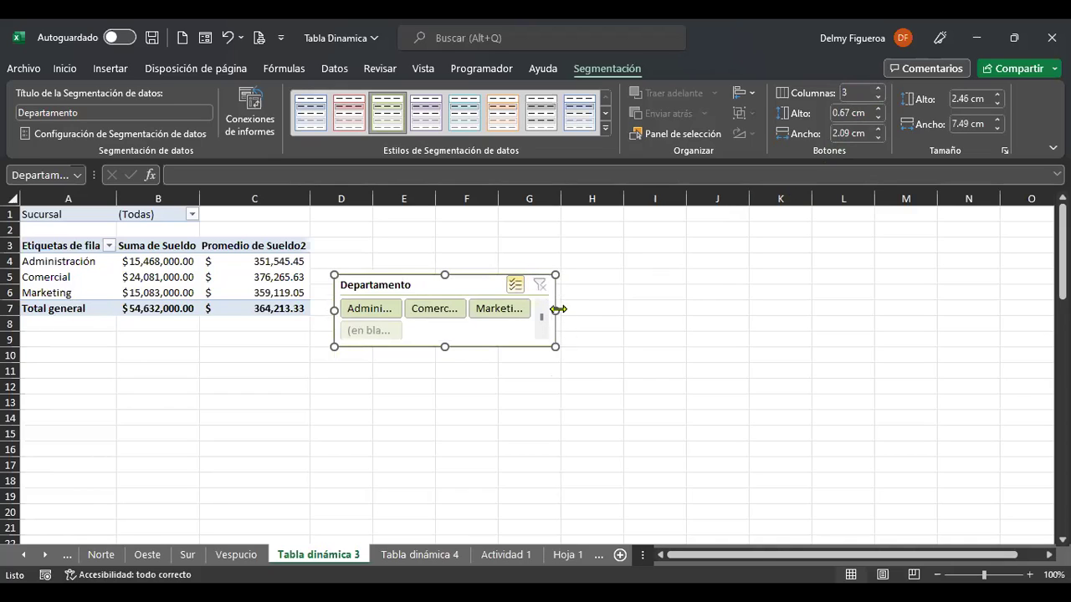
left_click_drag(566, 310, 603, 309)
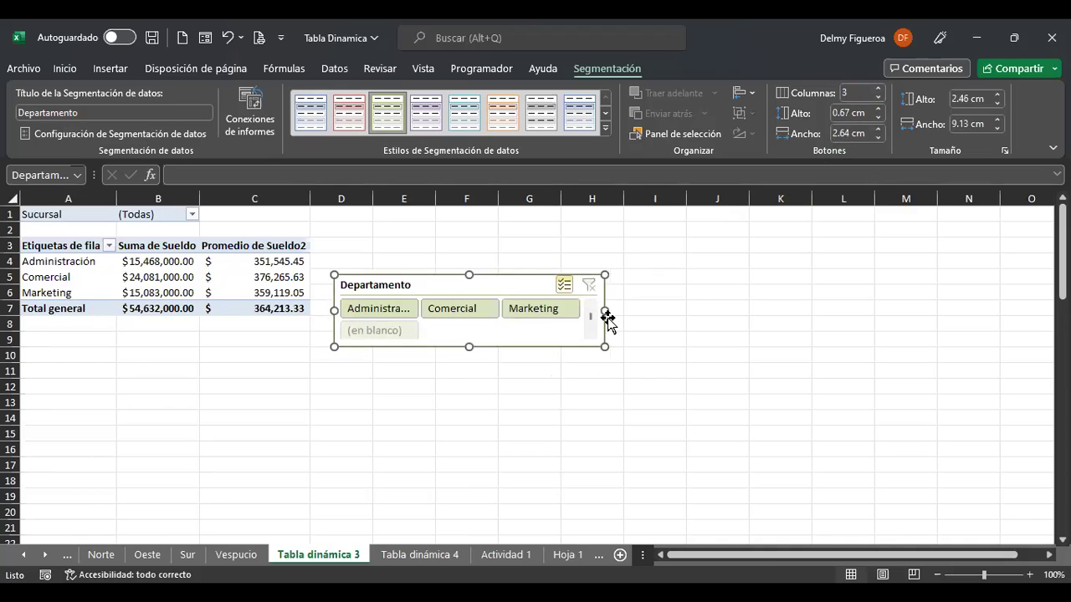
left_click_drag(607, 310, 653, 311)
mouse_move(495, 348)
left_mouse_down()
mouse_move(497, 321)
mouse_move(491, 331)
left_mouse_up()
left_click_drag(524, 282, 509, 229)
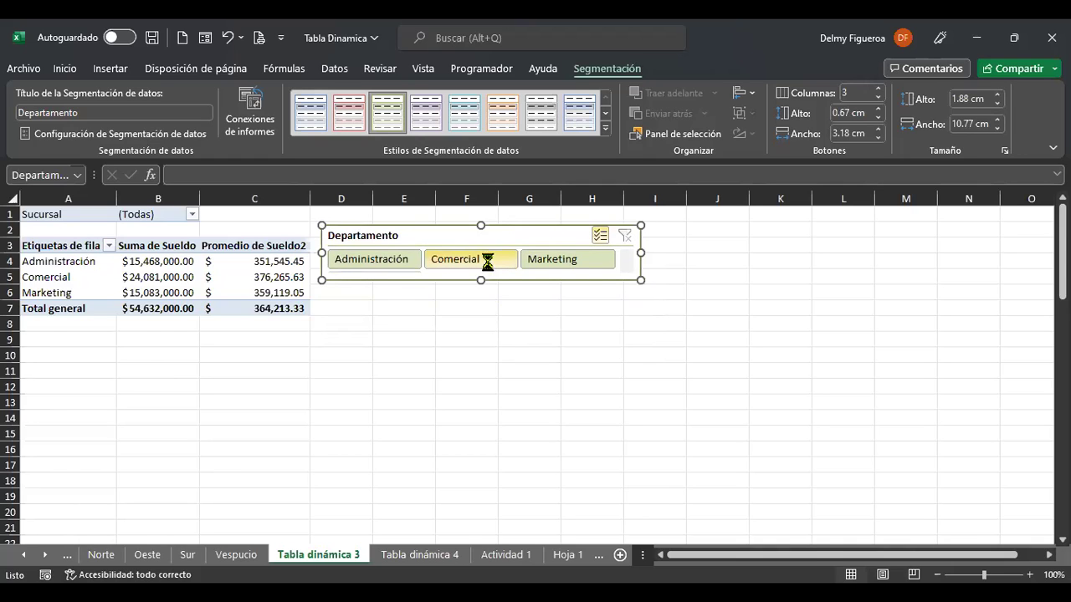
Deselect Comercial and Marketing in the slicer so that only Administración remains selected.
left_click(490, 261)
left_click(554, 263)
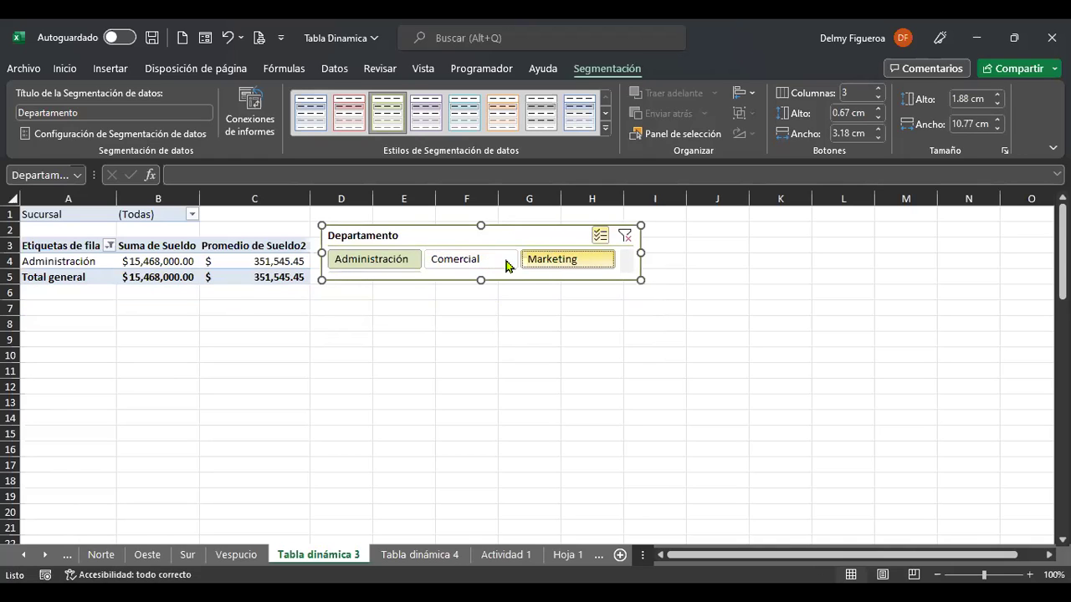
Filter the pivot table by Administración and by Comercial with the Departamento slicer, and clear the slicer's filter.
left_click(394, 259)
left_click(454, 260)
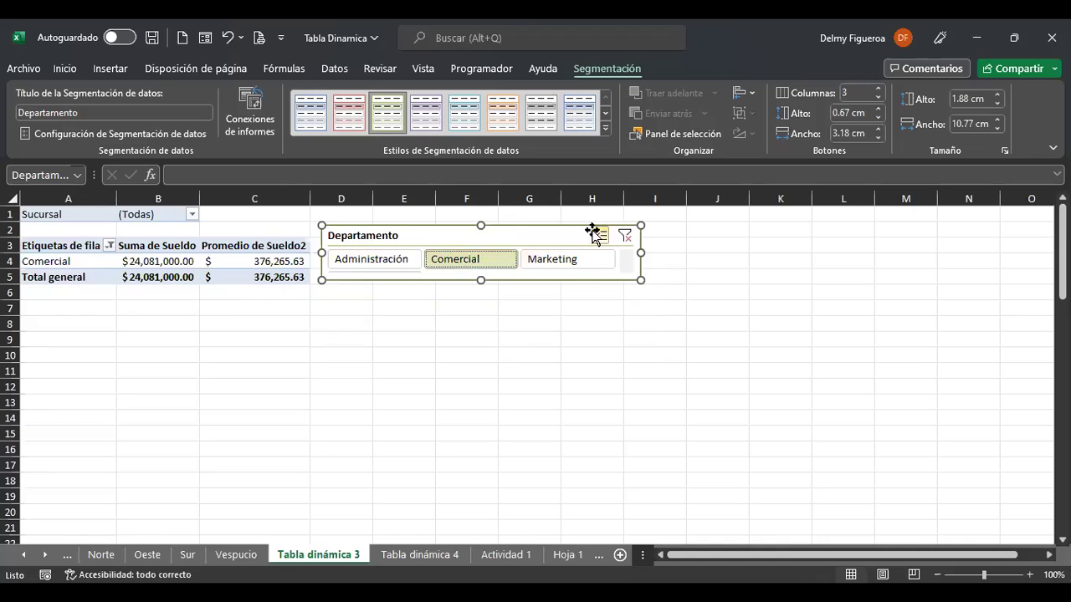
left_click(624, 236)
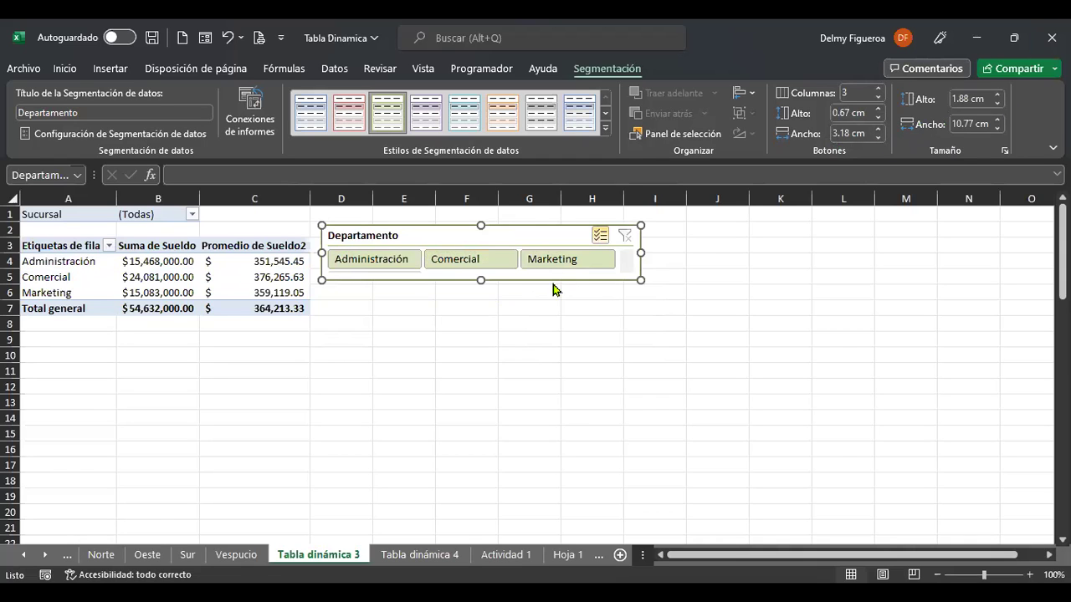
Try to insert a timeline for the salary pivot table.
left_click(283, 264)
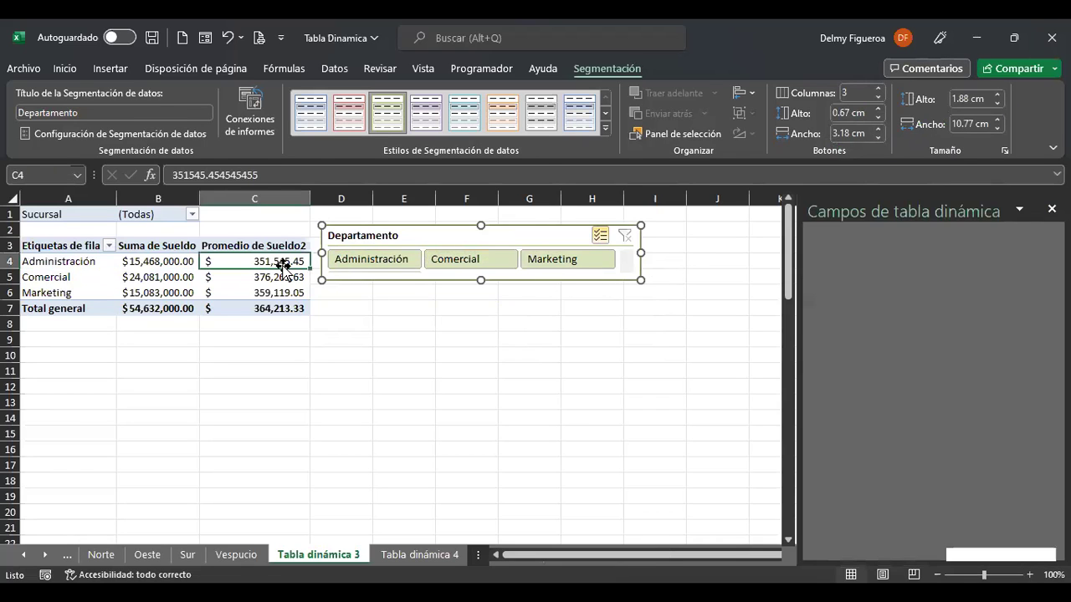
left_click(645, 69)
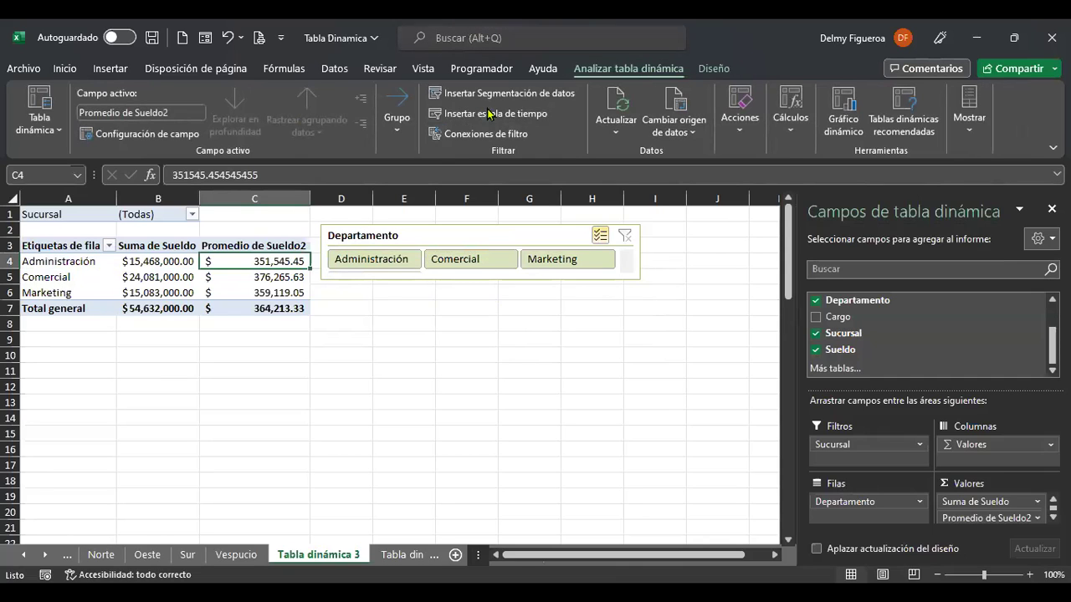
left_click(519, 116)
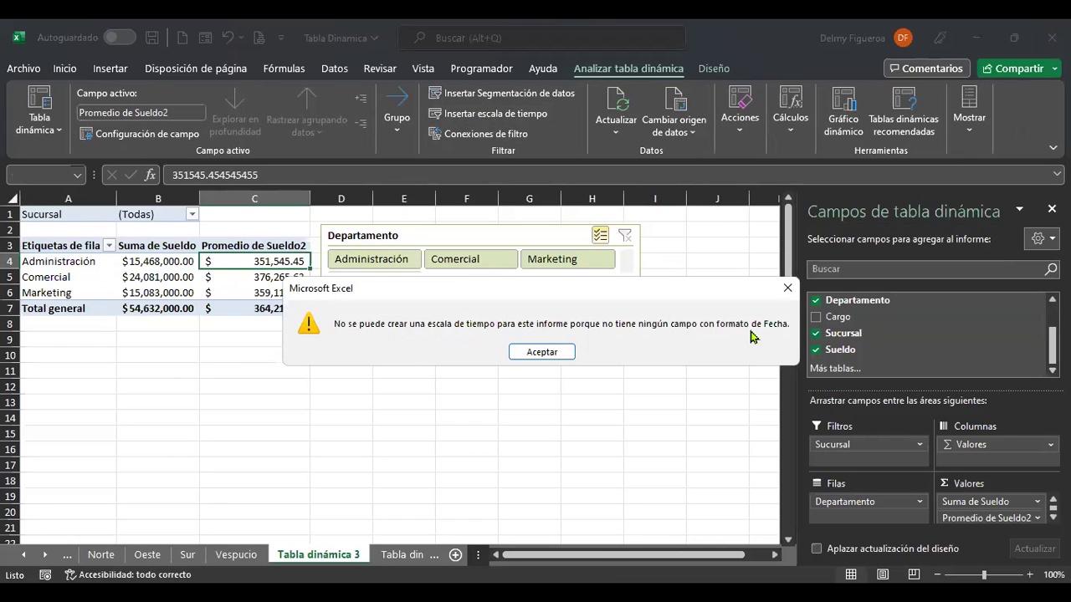
left_click(542, 352)
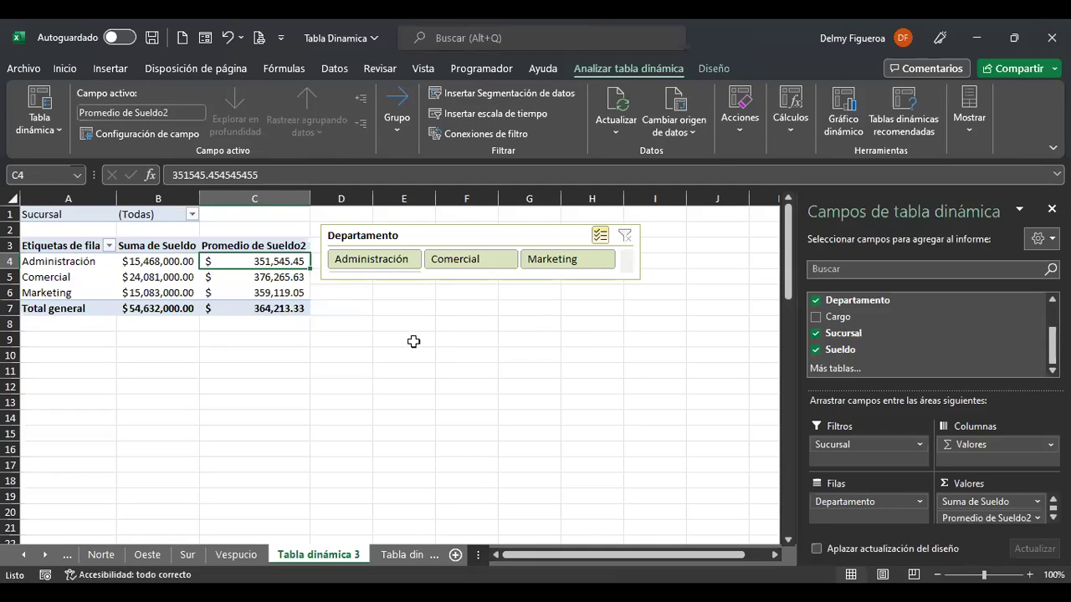
Add a Fecha header in A2 of the Actividad 1 sheet, formatted like the Código header, and autofit column A.
left_click(22, 557)
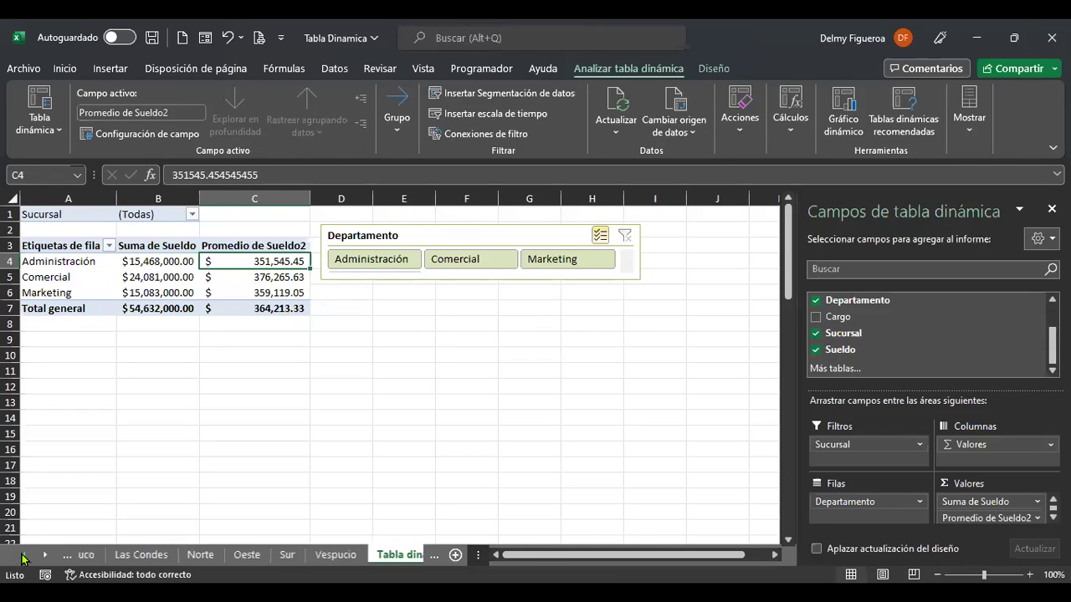
left_click(43, 559)
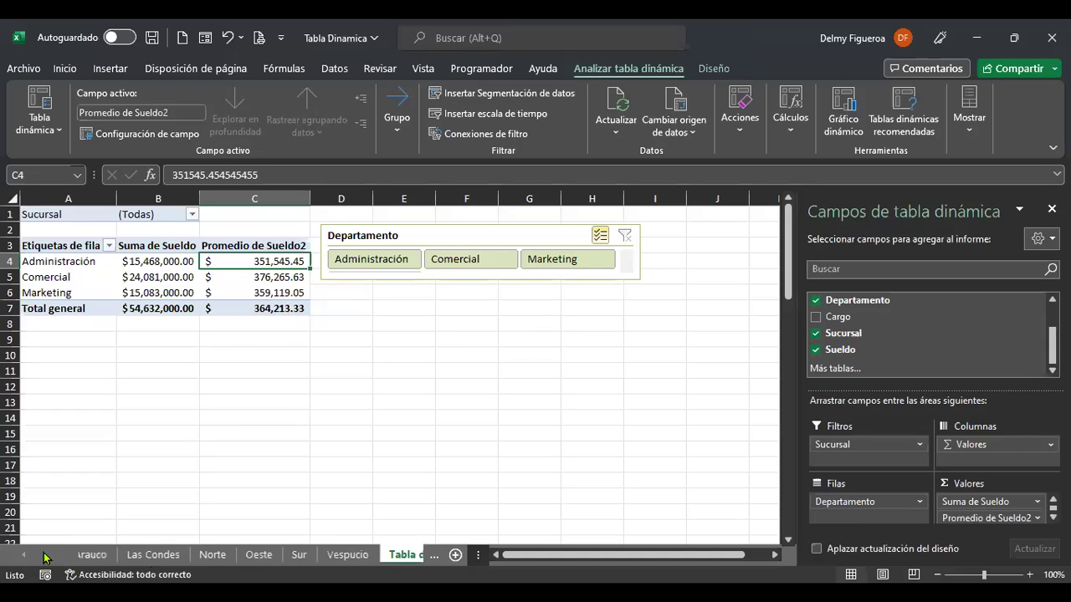
left_click(243, 557)
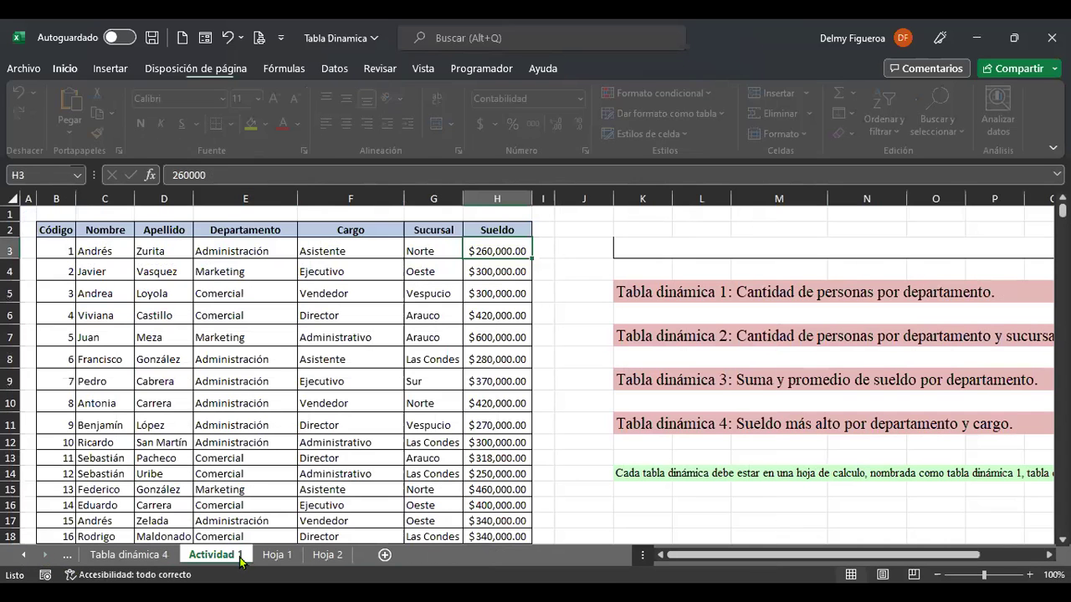
left_click(49, 230)
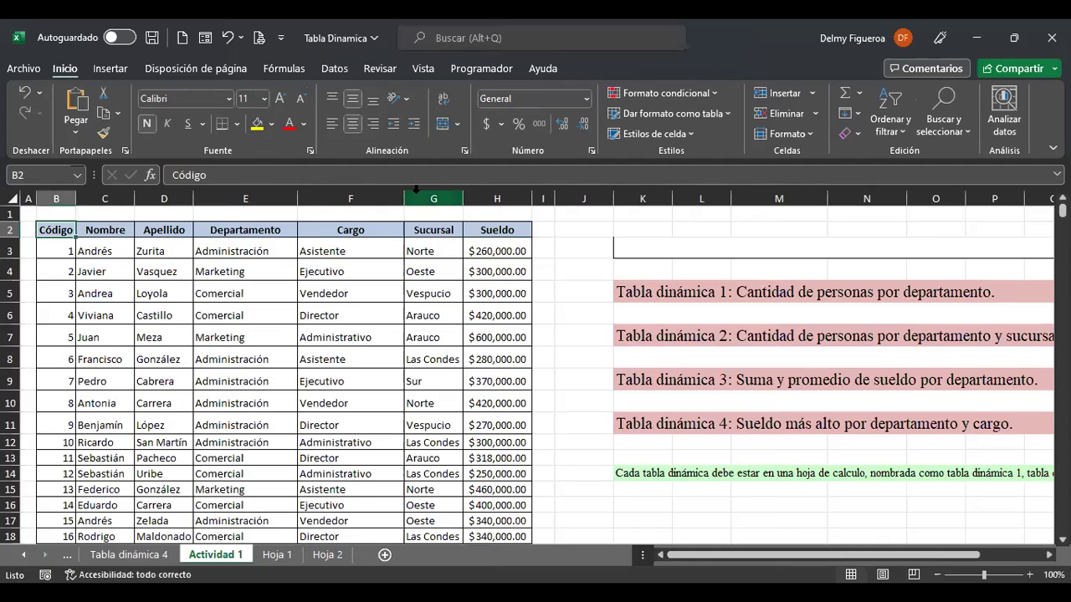
key("ctrl+c")
key("Left")
key("Return")
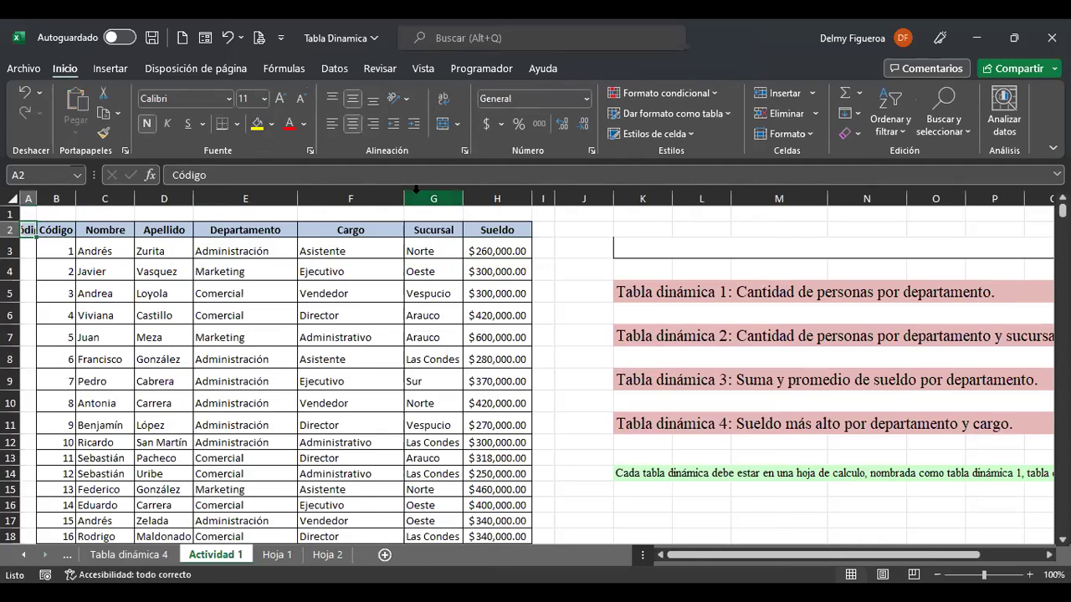
double_click(37, 198)
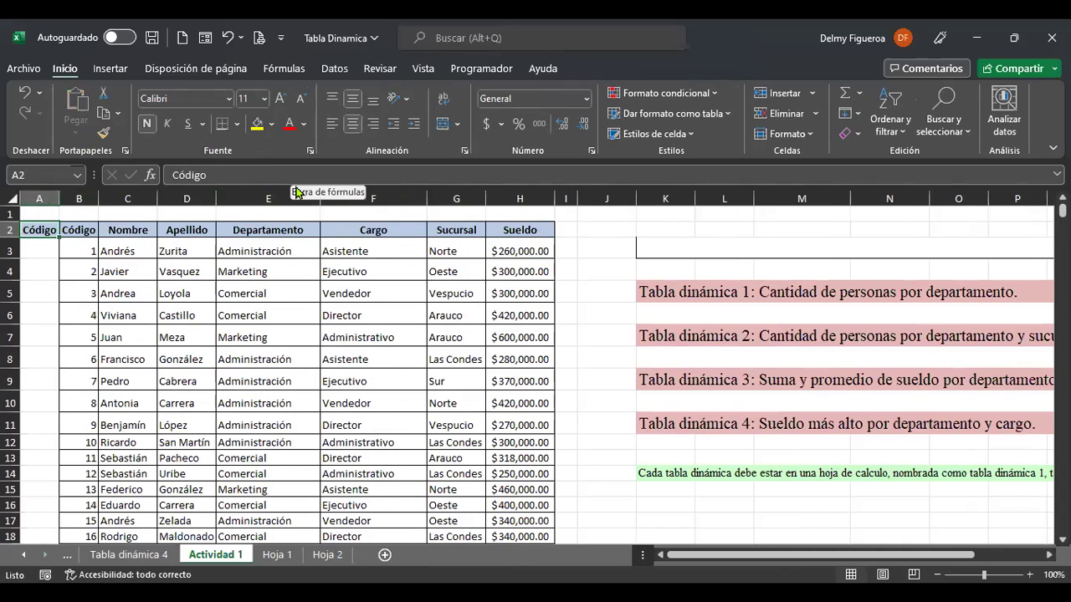
type("Fecha")
key("Return")
key("shift+Down")
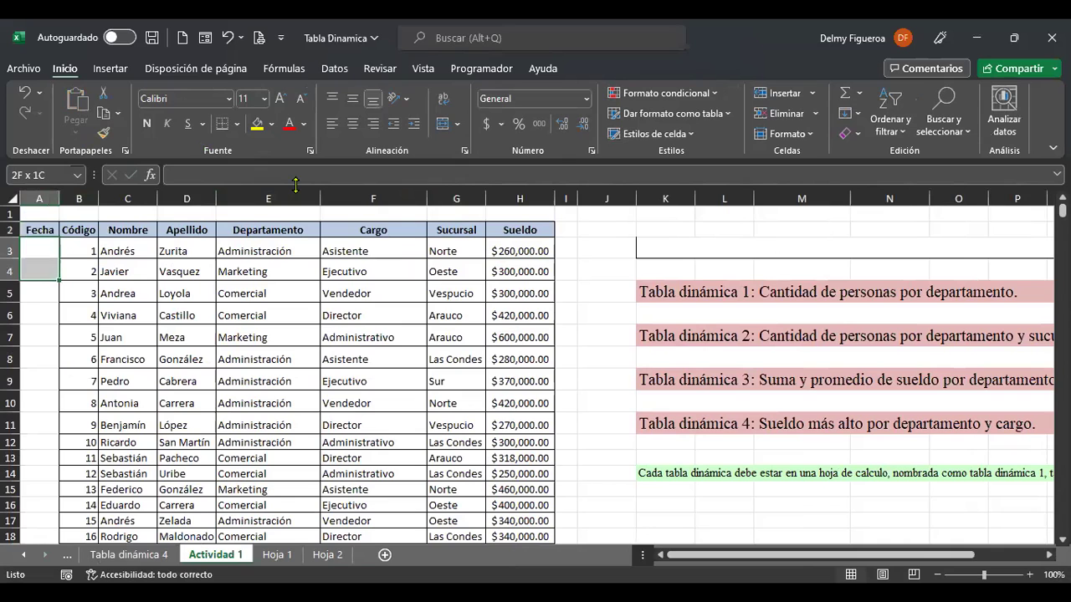
key("ctrl+shift+Down")
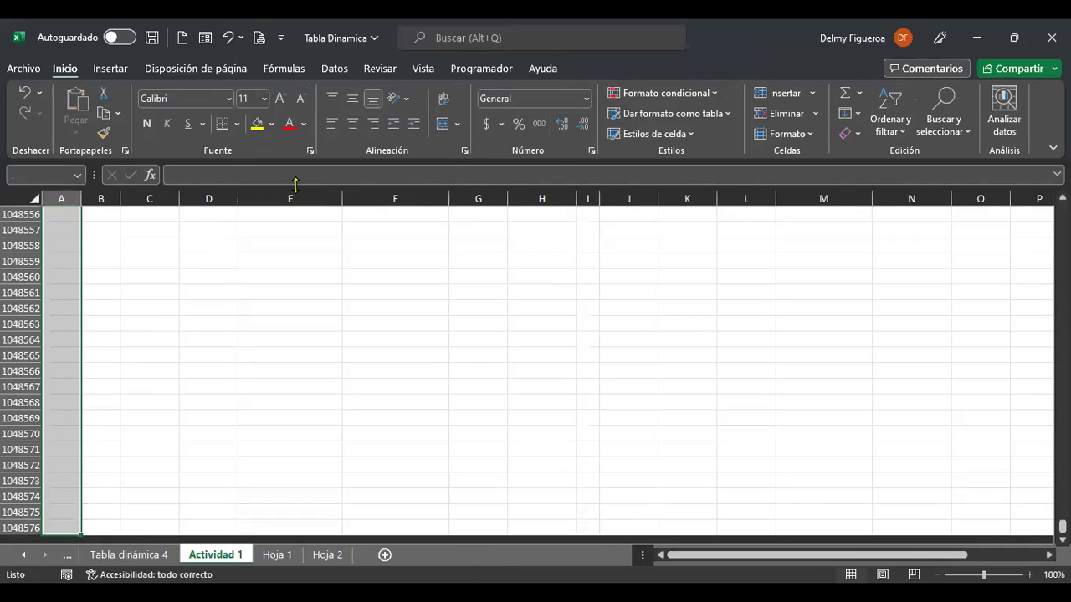
key("ctrl+Up")
key("Down")
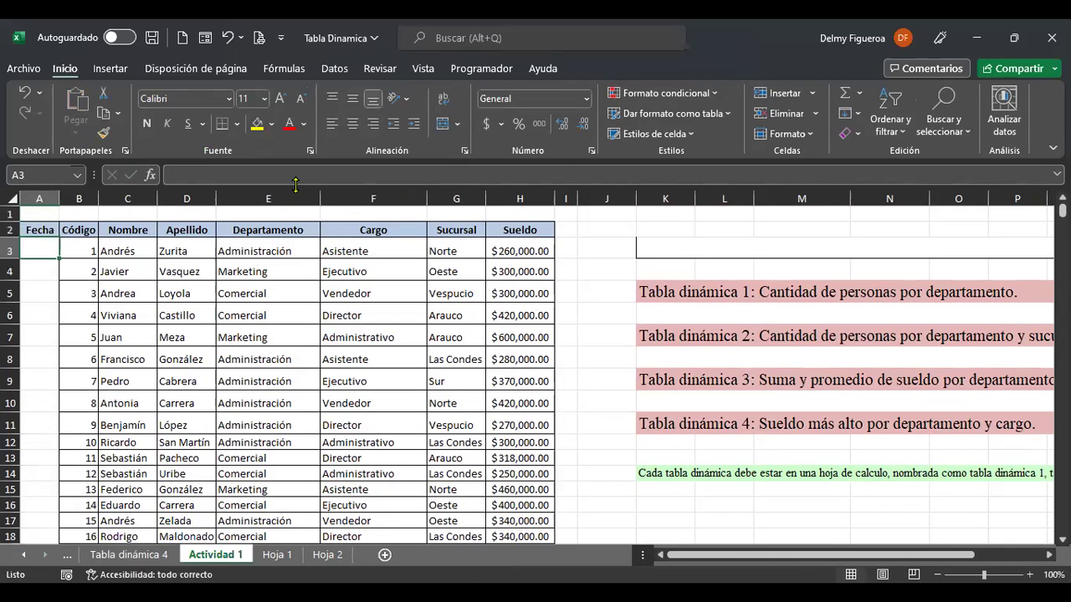
key("ctrl+shift+Down")
key("ctrl+Up")
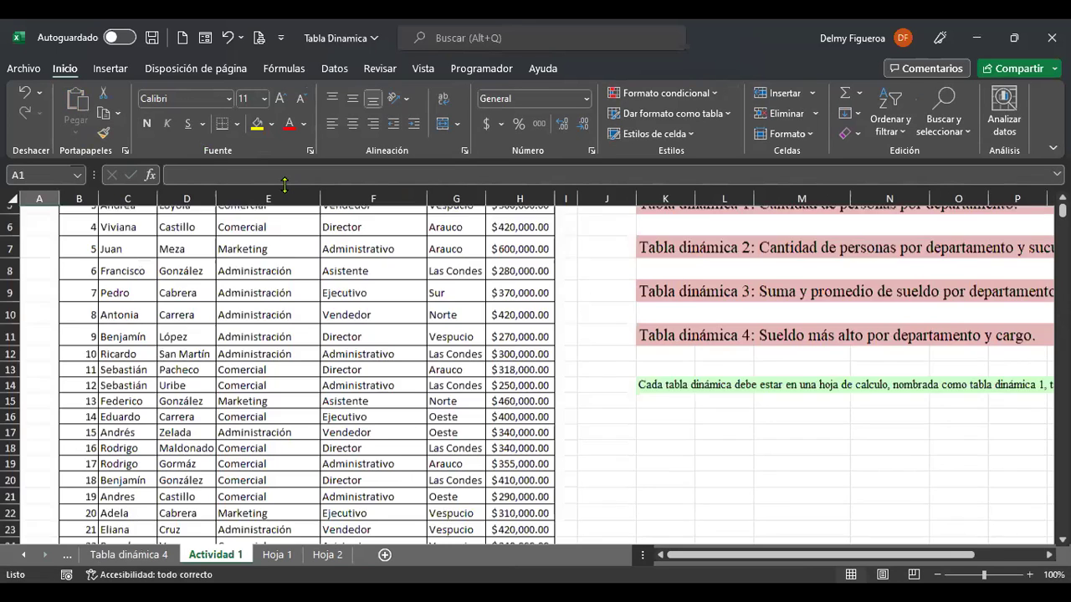
key("Down")
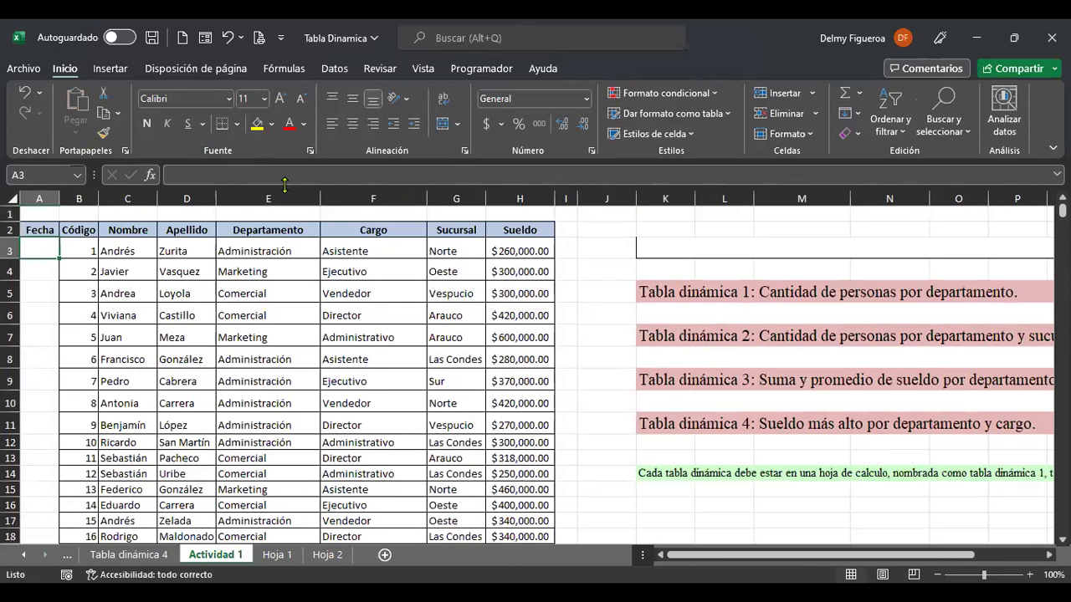
key("ctrl+shift+Down")
key("ctrl+Up")
key("Down")
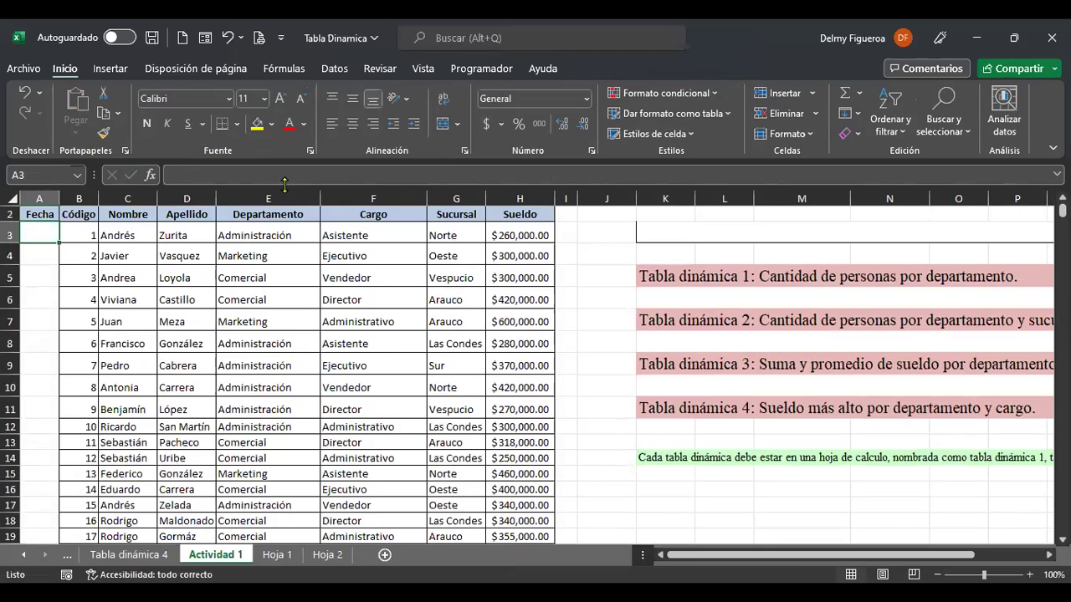
Apply all borders to the empty Fecha cells from A3 to A152.
key("shift+Down")
key("shift+Down")
key("shift+Down")
key("shift+Down")
key("shift+Down")
key("shift+Down")
key("shift+Down")
key("shift+Down")
scroll(205, 379, "down", 7)
scroll(205, 379, "down", 15)
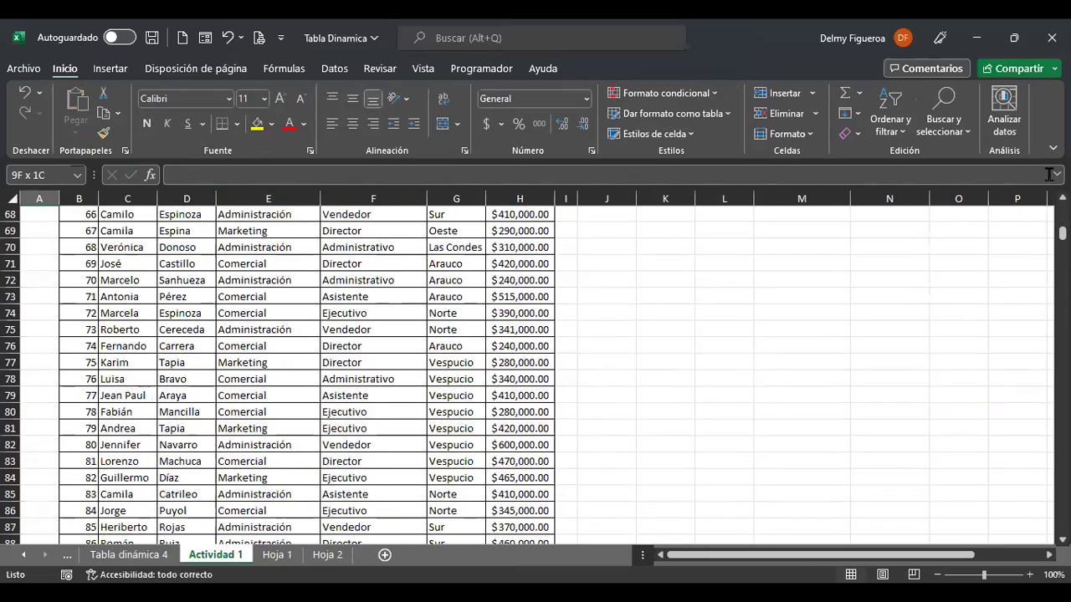
mouse_move(1062, 234)
left_mouse_down()
mouse_move(1062, 279)
mouse_move(1062, 255)
left_mouse_up()
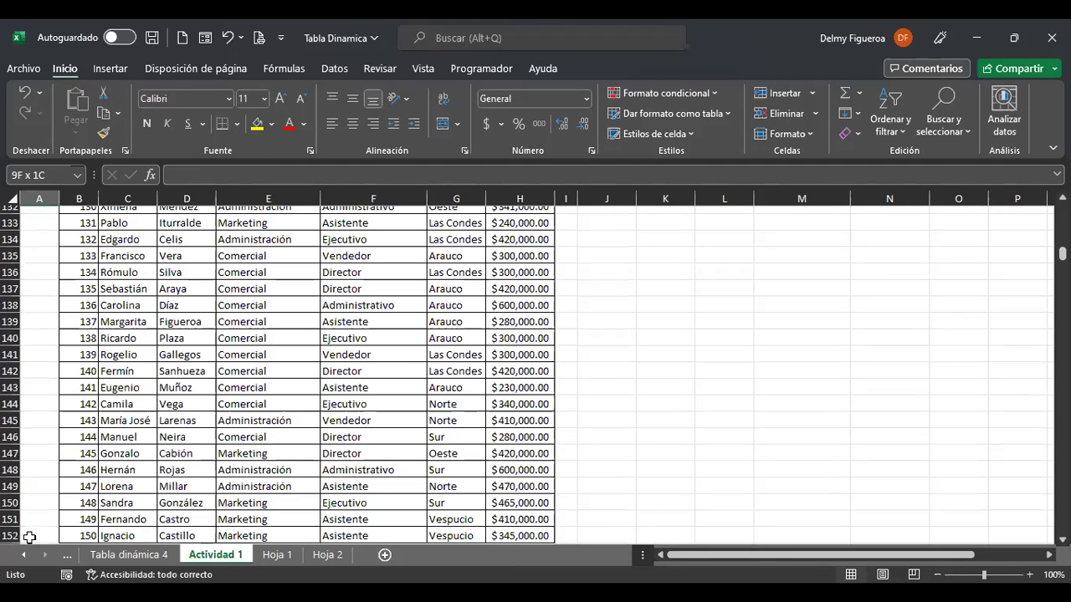
left_click_drag(29, 538, 66, 555)
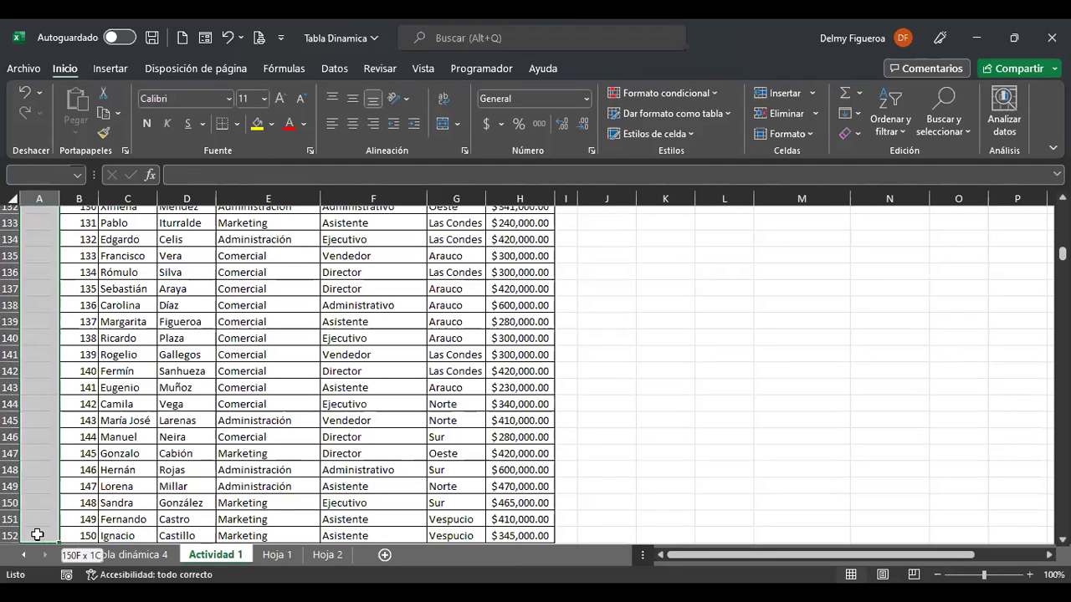
left_click(237, 124)
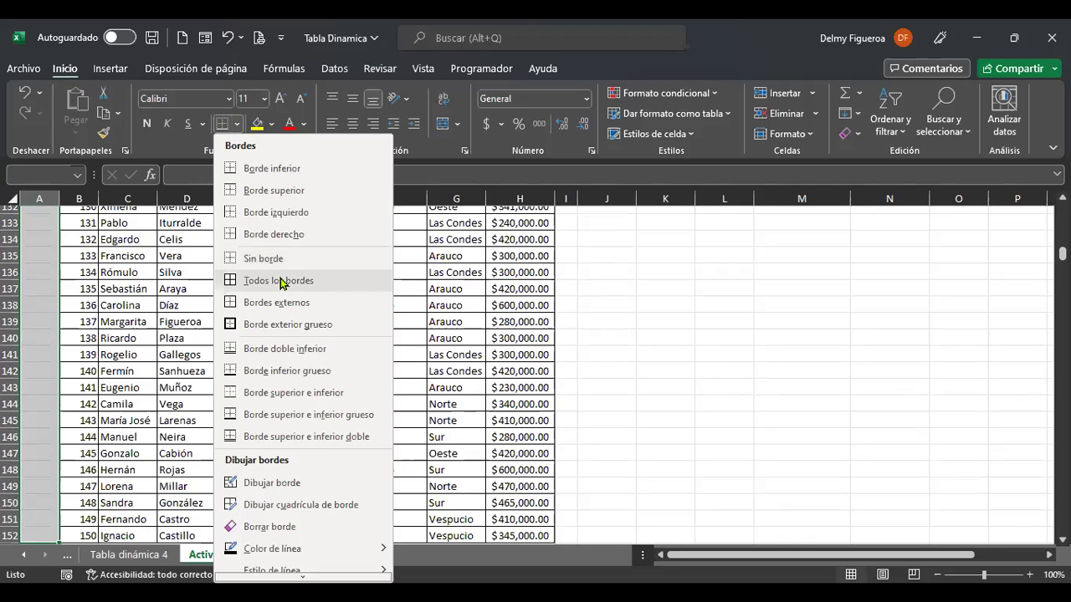
left_click(280, 281)
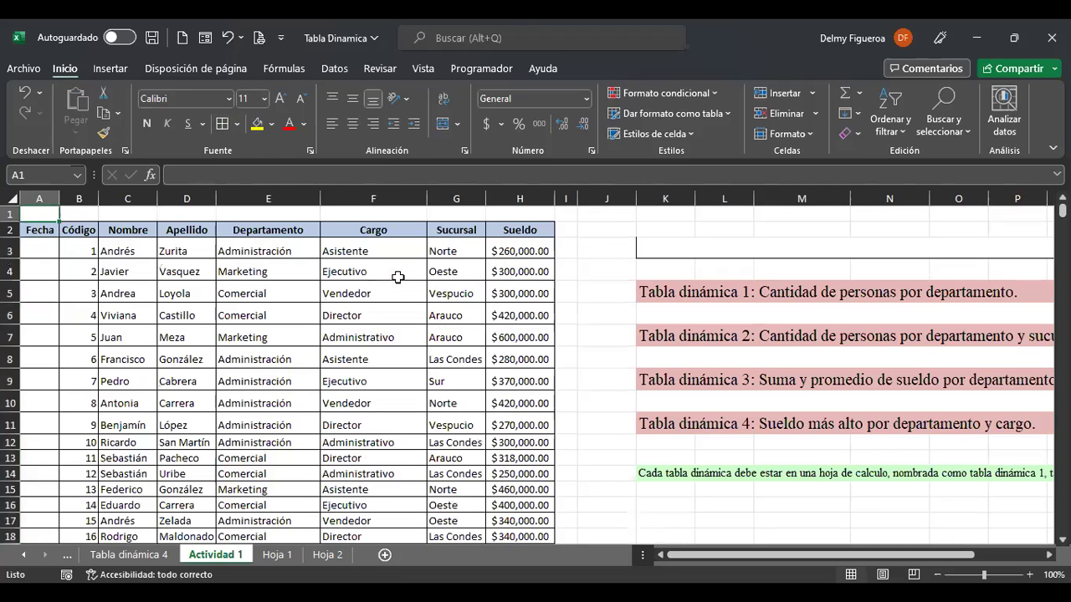
Enter the date 01/01/2022 in cell A3 and widen column A to fit it.
left_click(42, 248)
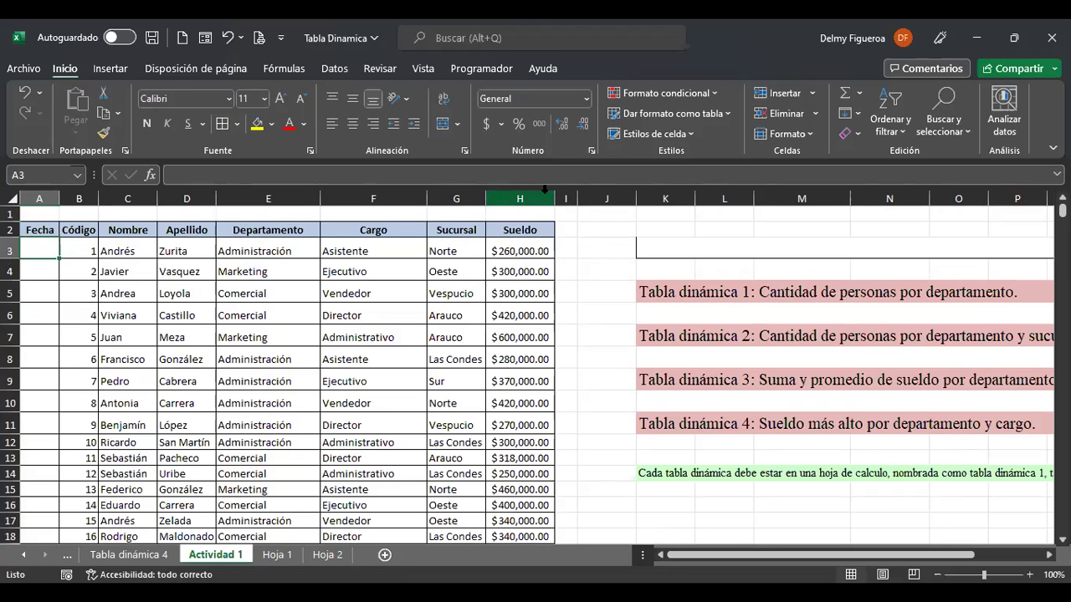
type("01/01/2022")
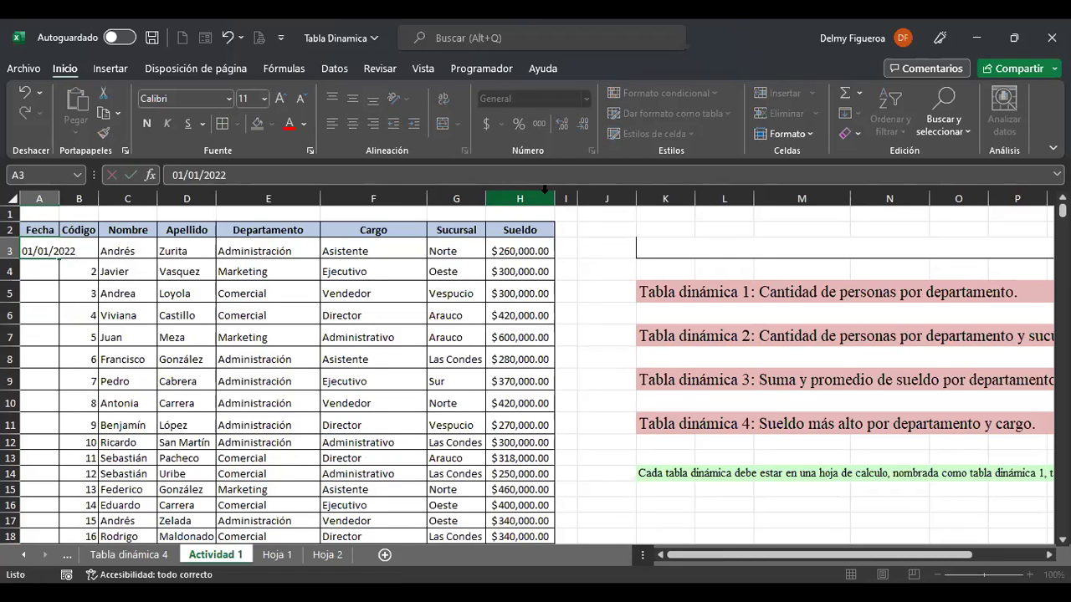
key("Return")
key("Up")
left_click(68, 205)
left_click(69, 204)
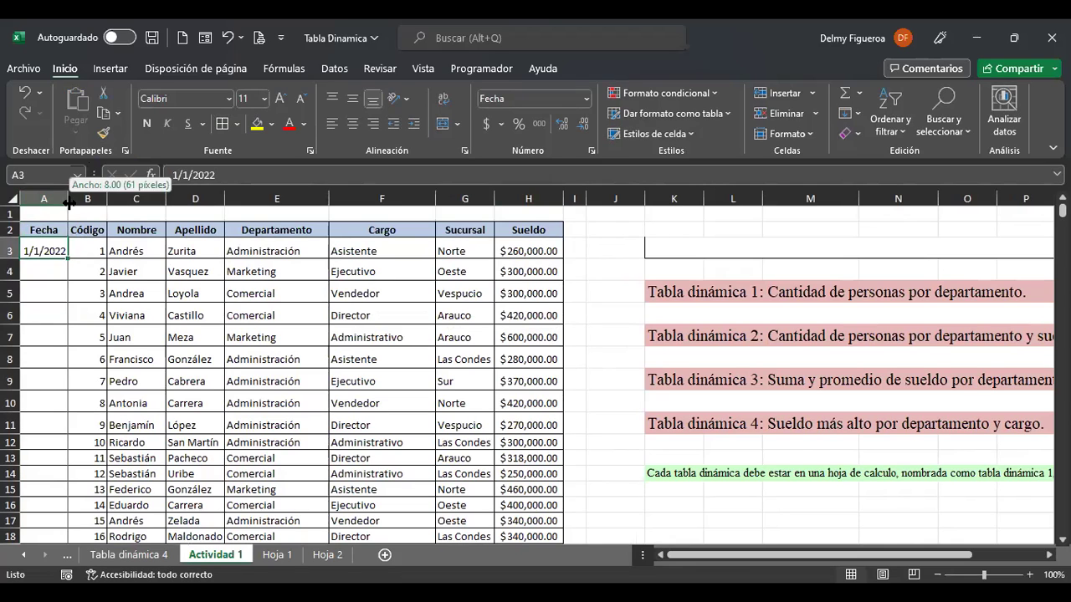
Fill consecutive daily dates from A3 down to A152 and widen column A slightly more.
double_click(66, 261)
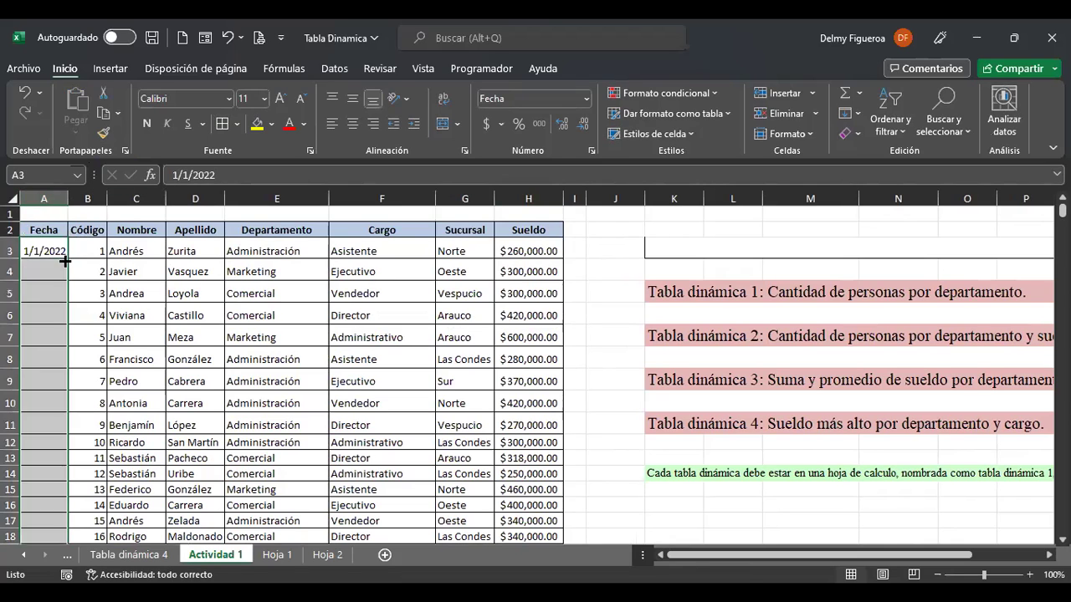
left_click_drag(70, 197, 74, 198)
scroll(149, 425, "down", 3)
scroll(149, 425, "down", 4)
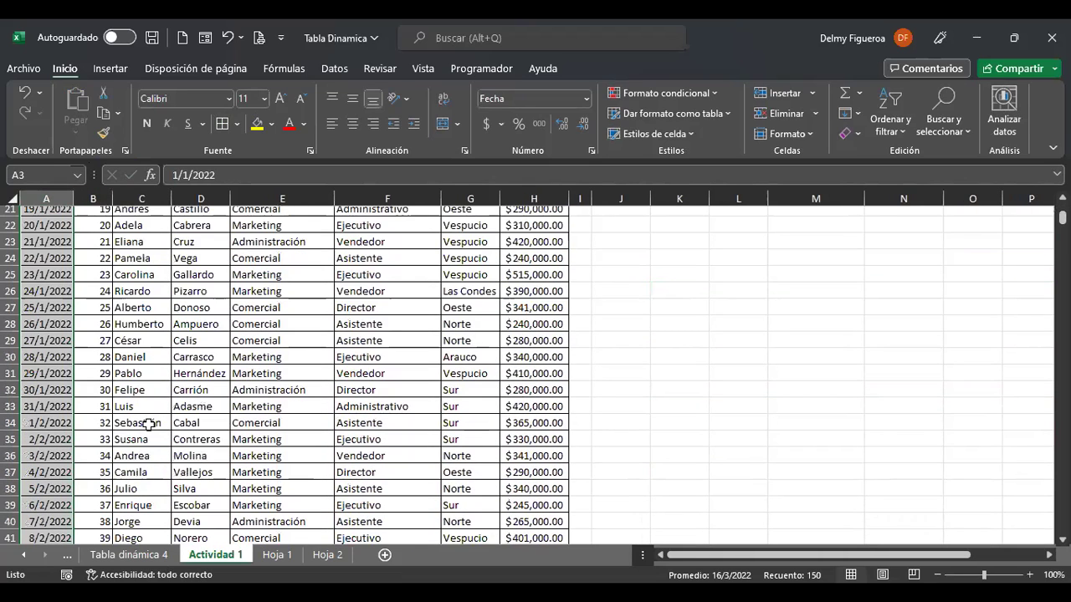
key("ctrl+Down")
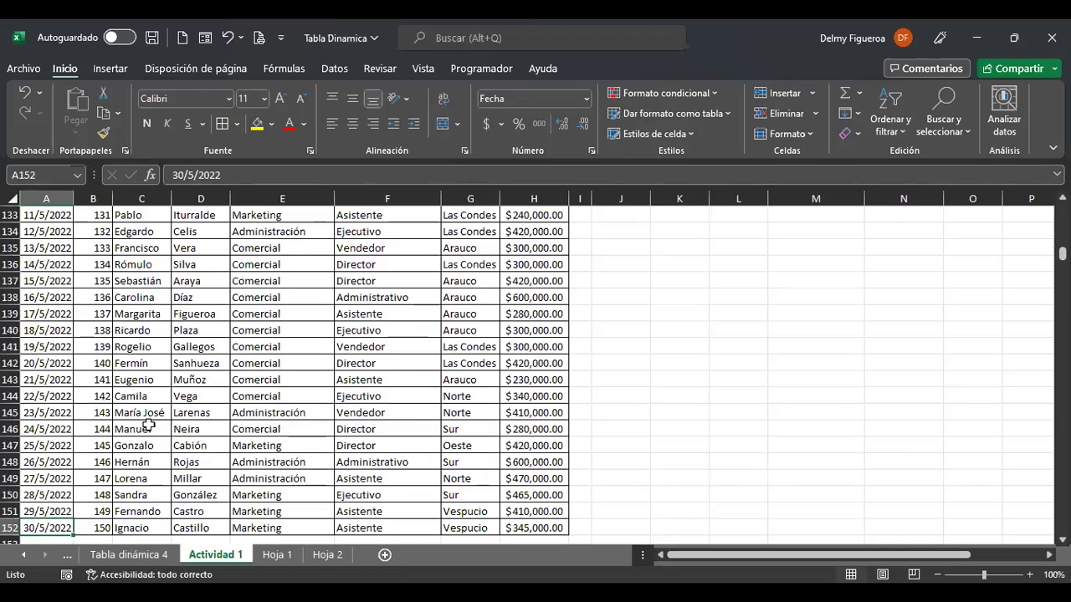
key("ctrl+Home")
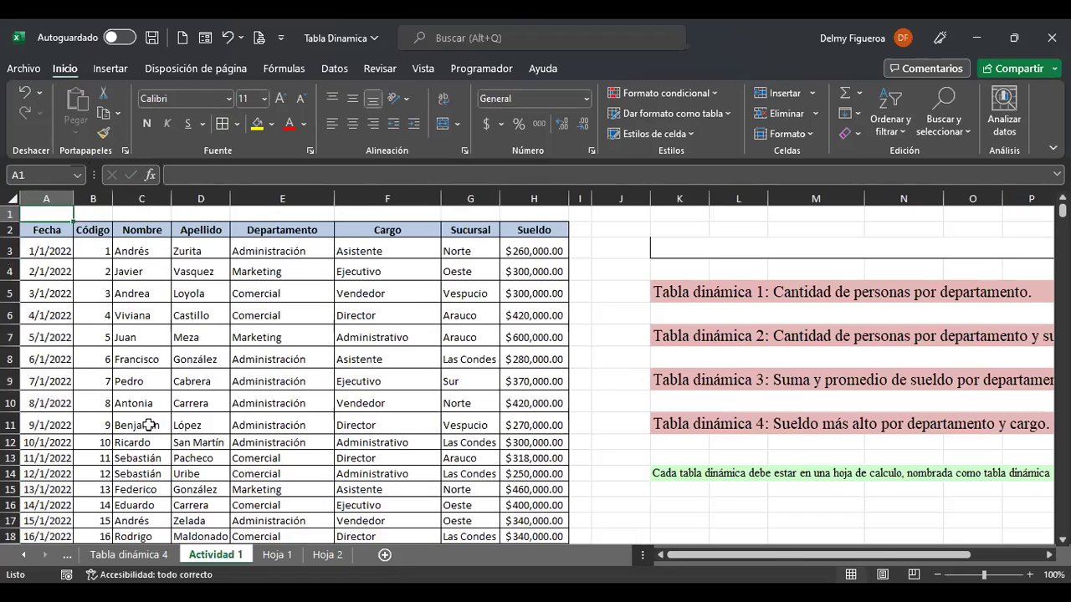
Return to the Tabla dinámica 3 sheet and try again to insert a timeline for its pivot table.
left_click(24, 555)
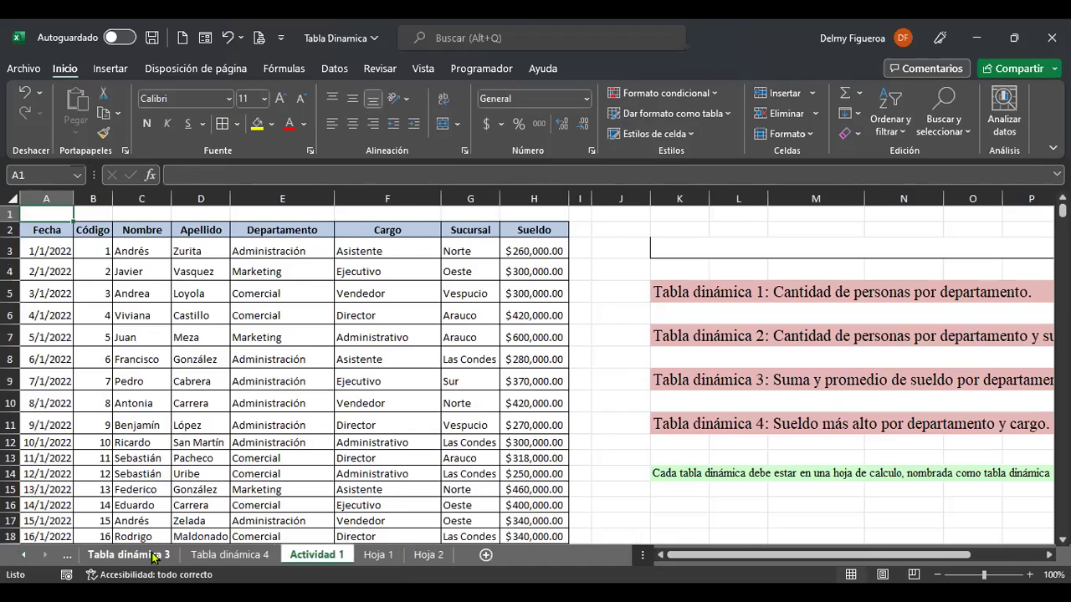
left_click(154, 557)
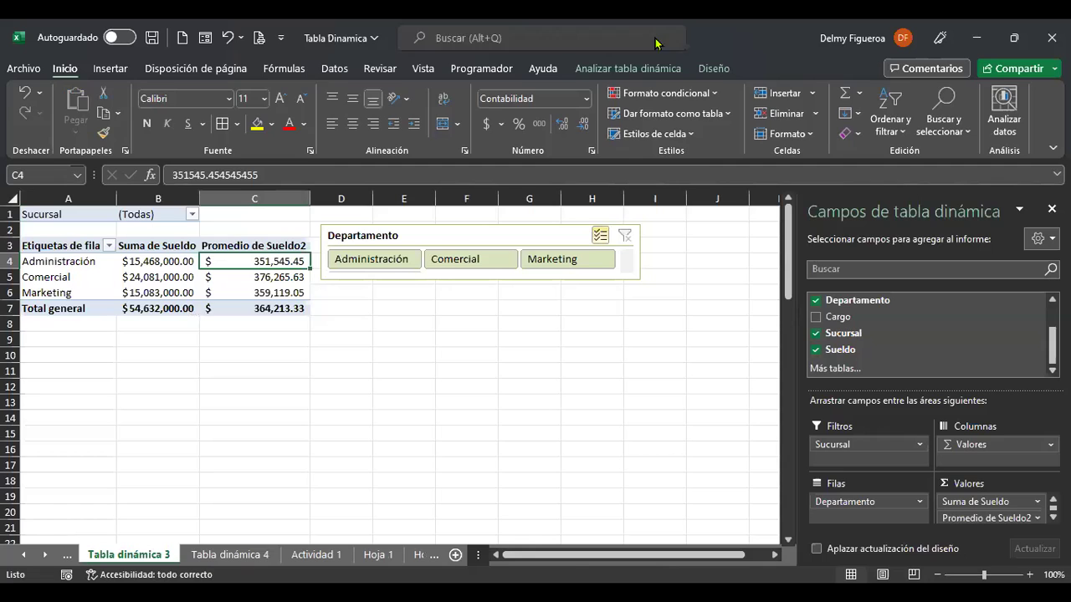
left_click(639, 71)
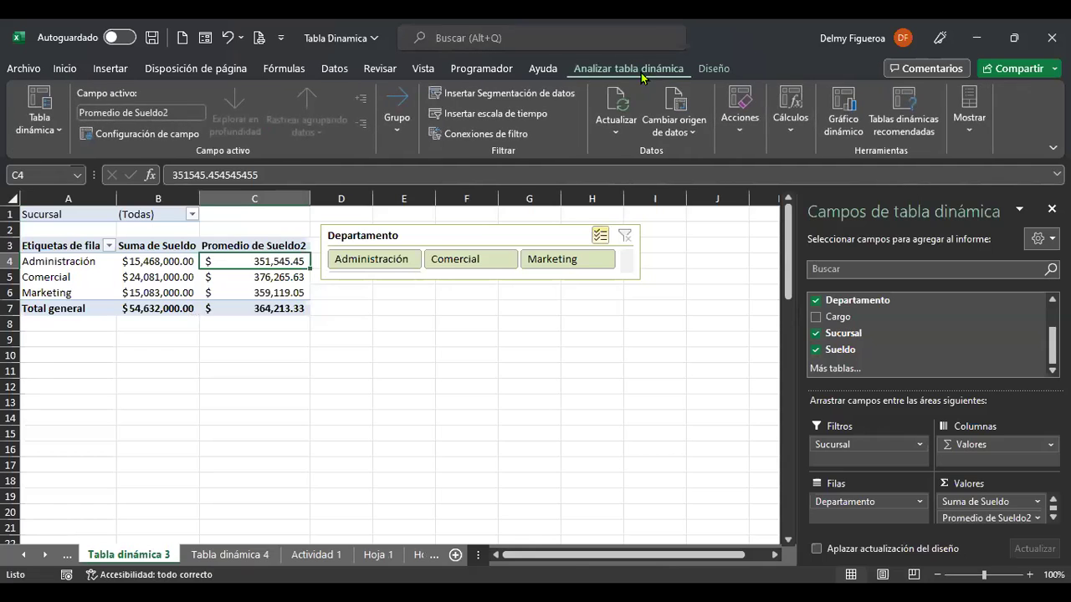
left_click(490, 113)
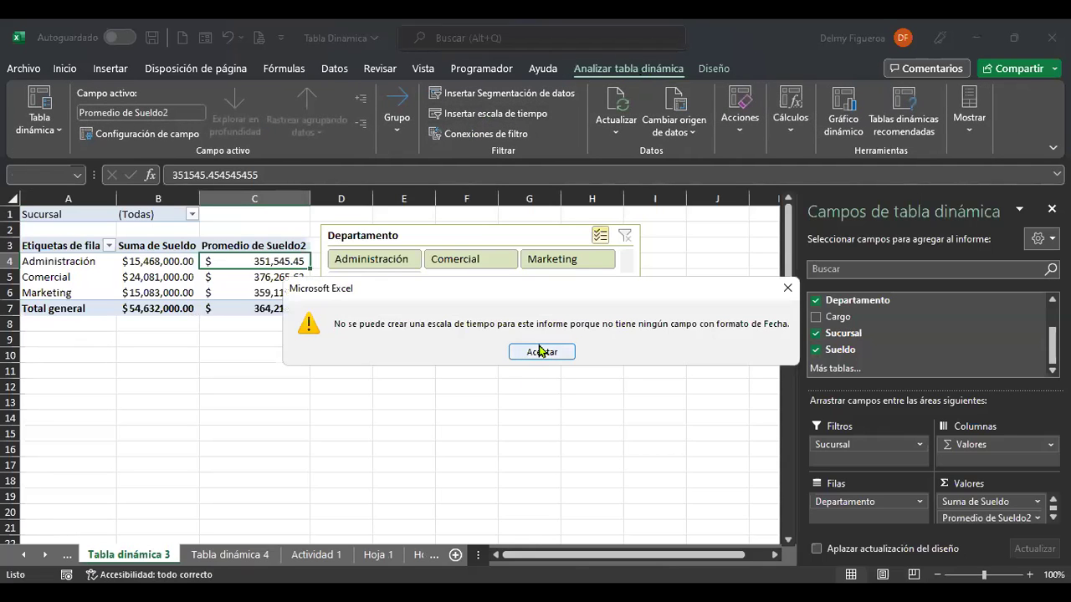
left_click(540, 351)
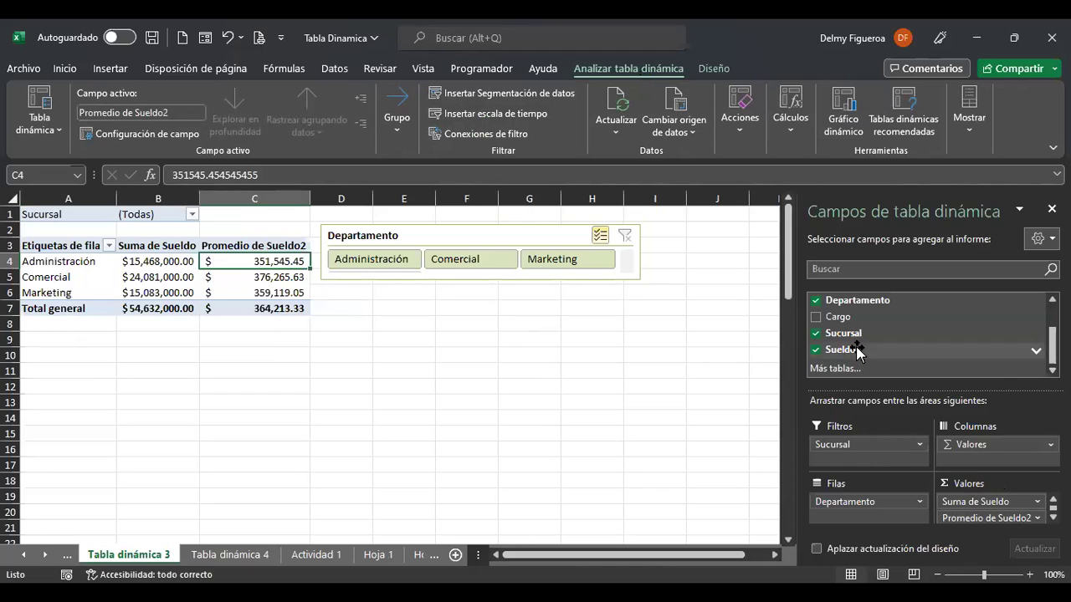
Refresh the pivot table's data and check its field list for the Fecha field.
scroll(837, 343, "up", 3)
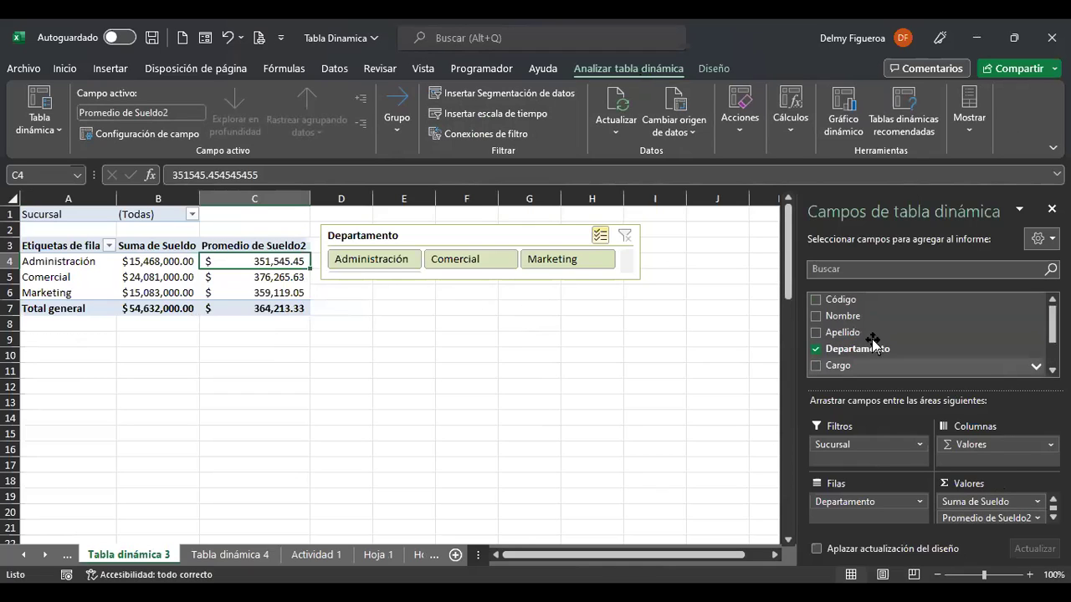
left_click(616, 134)
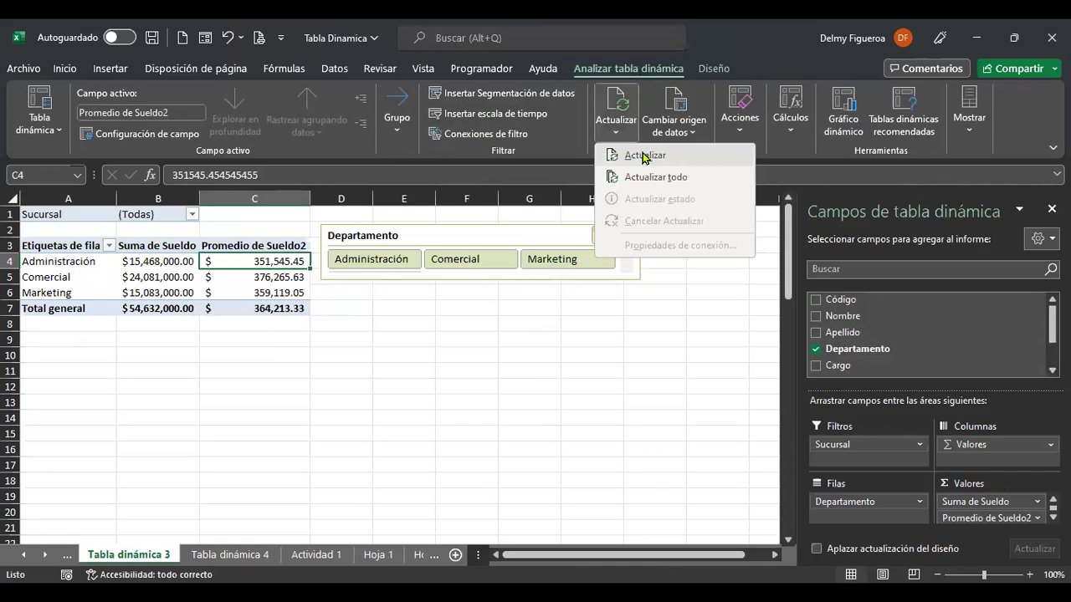
left_click(641, 158)
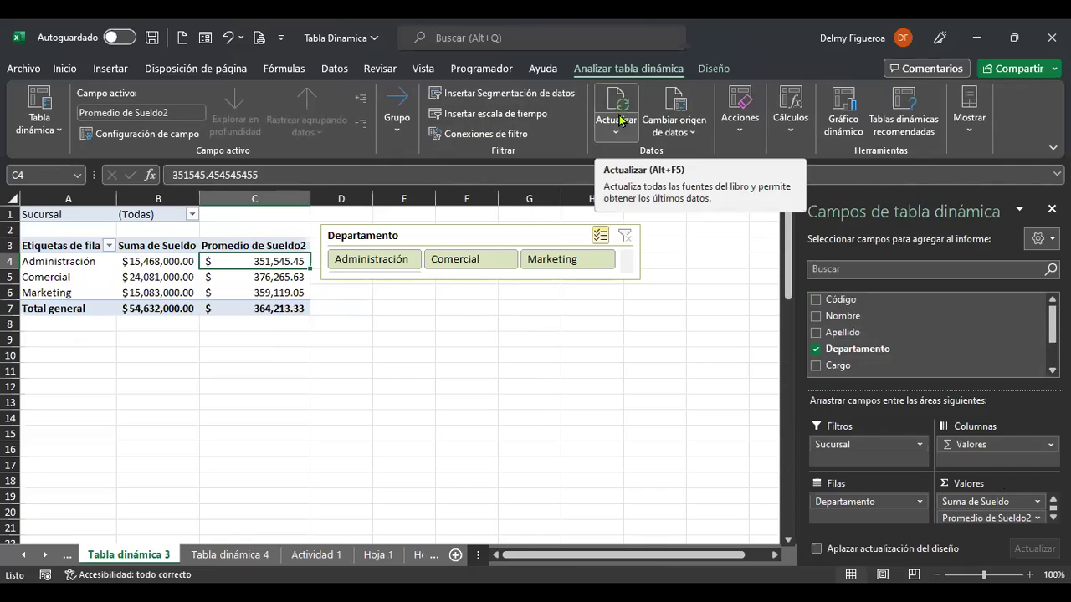
scroll(928, 343, "down", 1)
scroll(921, 342, "up", 1)
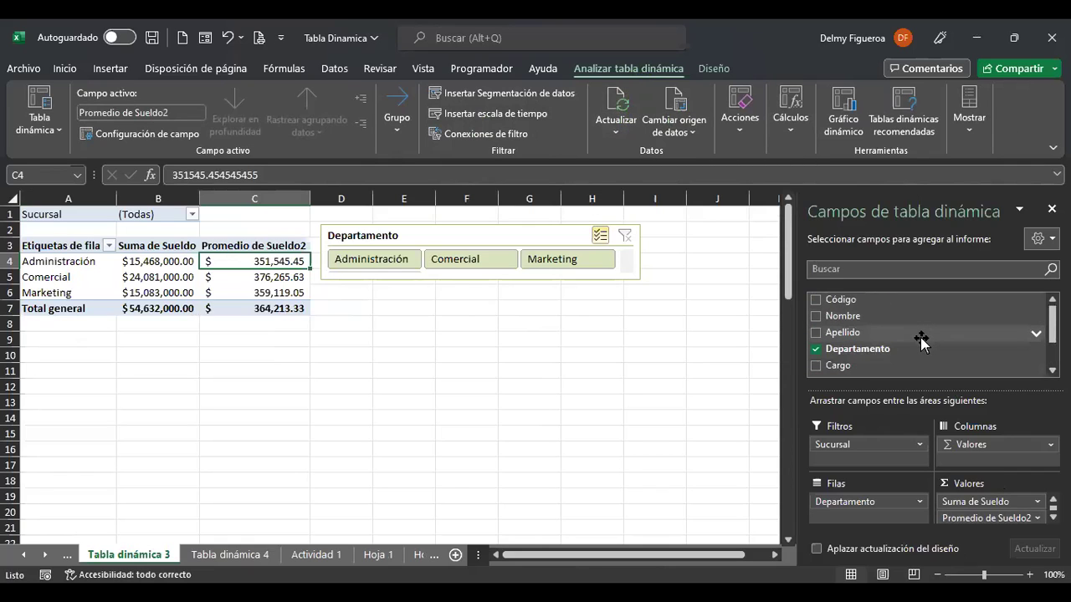
scroll(921, 341, "down", 1)
scroll(921, 342, "up", 1)
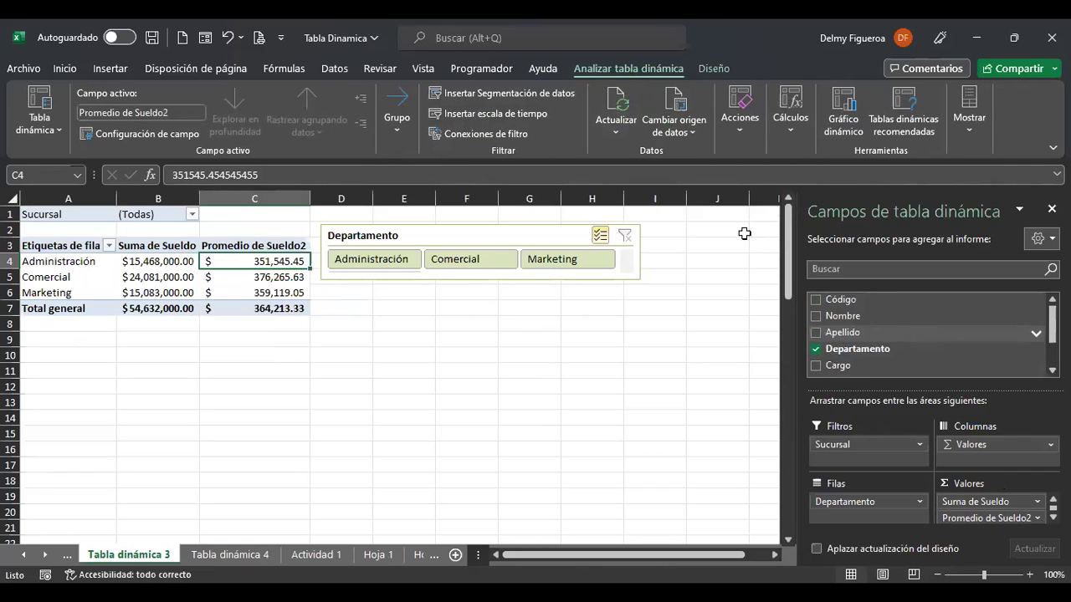
left_click(616, 132)
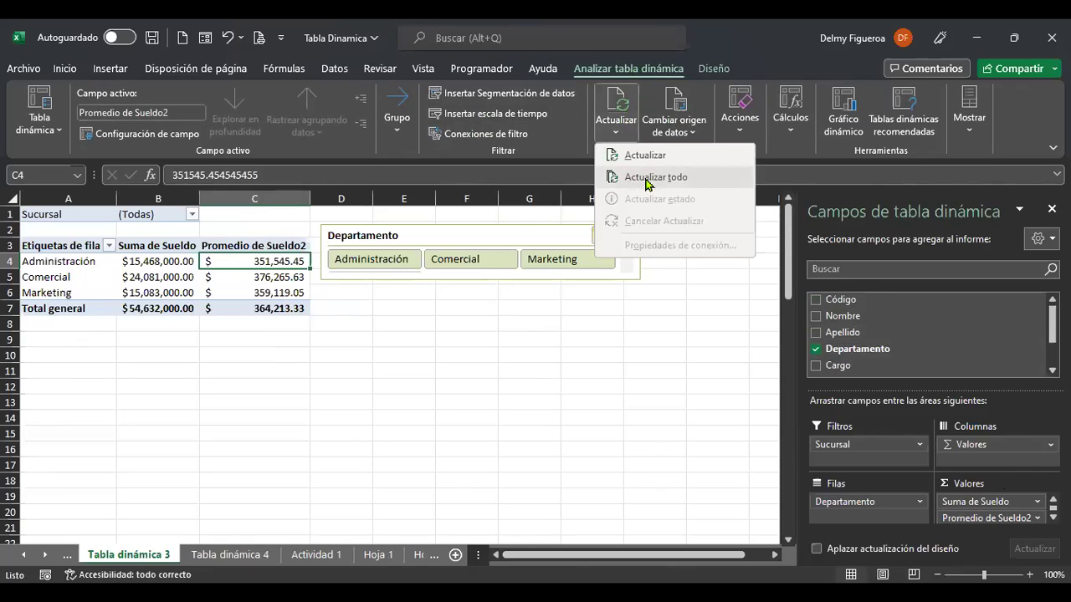
left_click(905, 335)
scroll(926, 341, "down", 1)
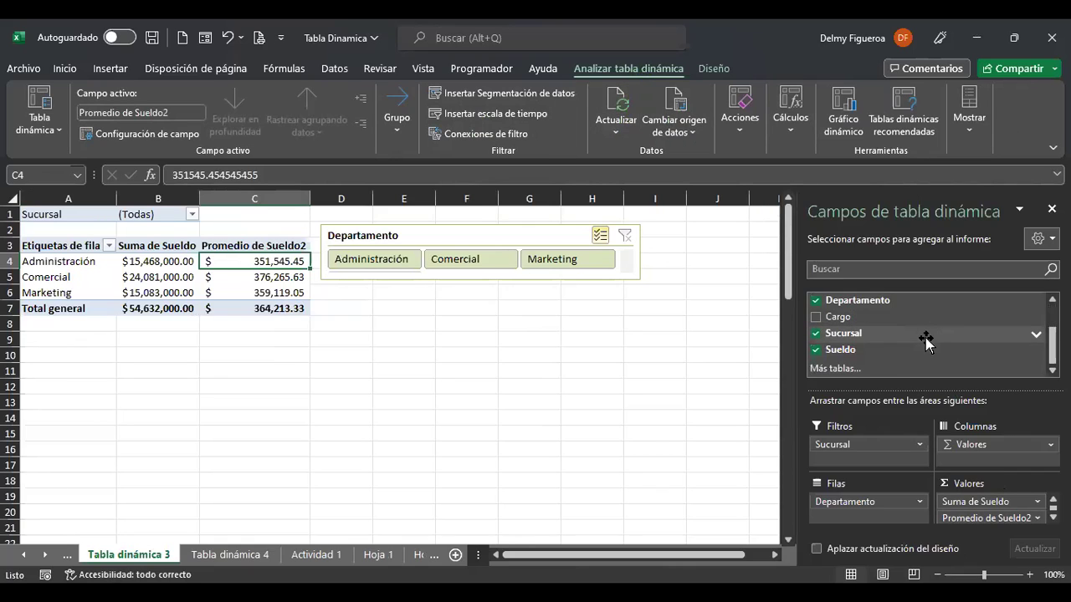
scroll(926, 341, "up", 1)
Refresh the pivot table again from the Comercial average salary cell and recheck its field list.
left_click(227, 277)
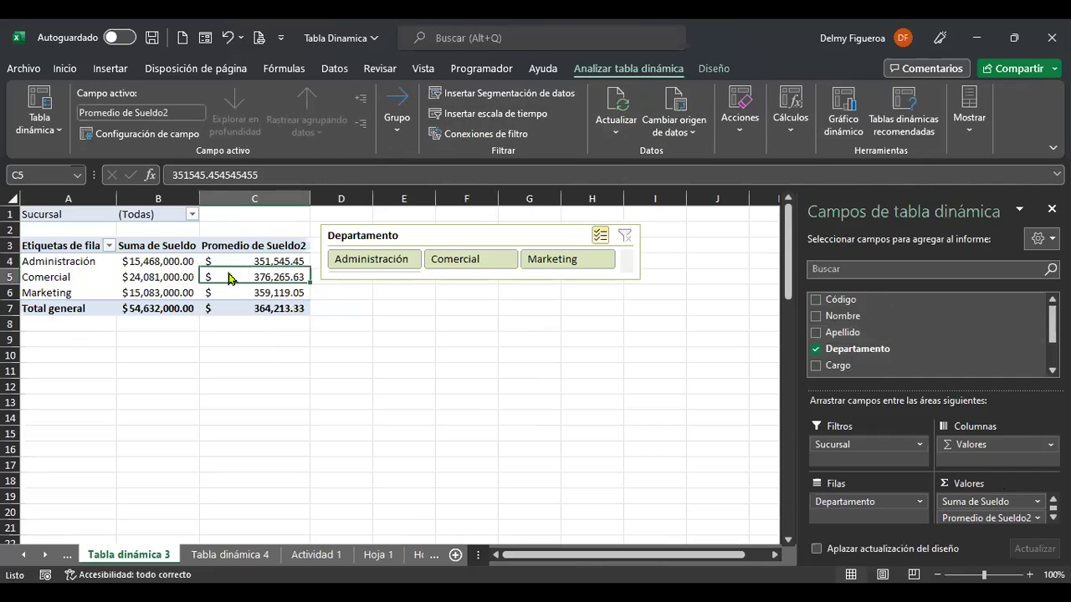
right_click(228, 278)
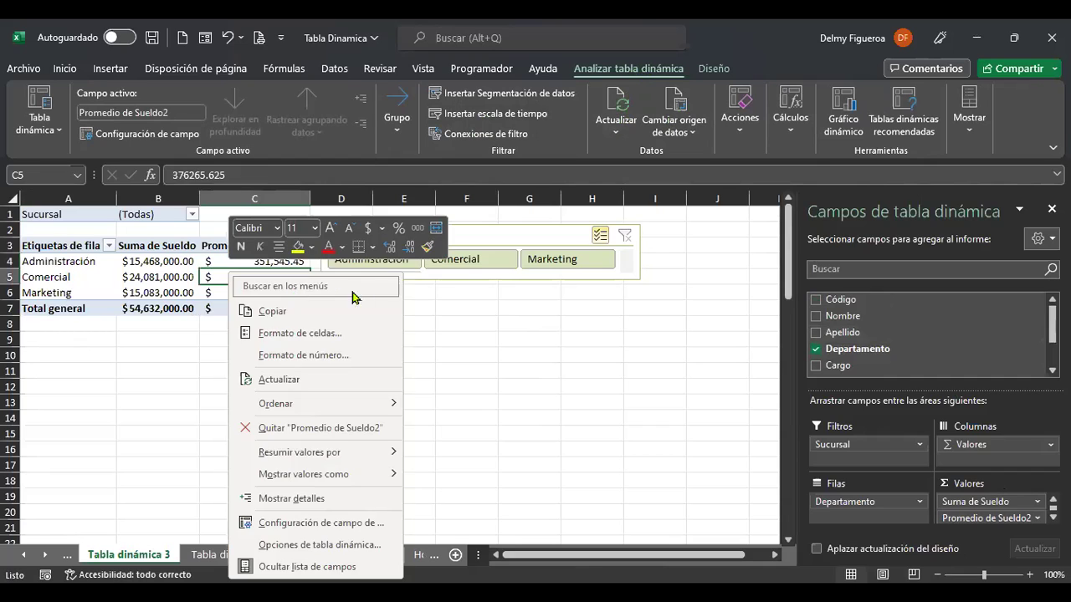
left_click(296, 381)
scroll(945, 334, "down", 1)
scroll(945, 335, "up", 1)
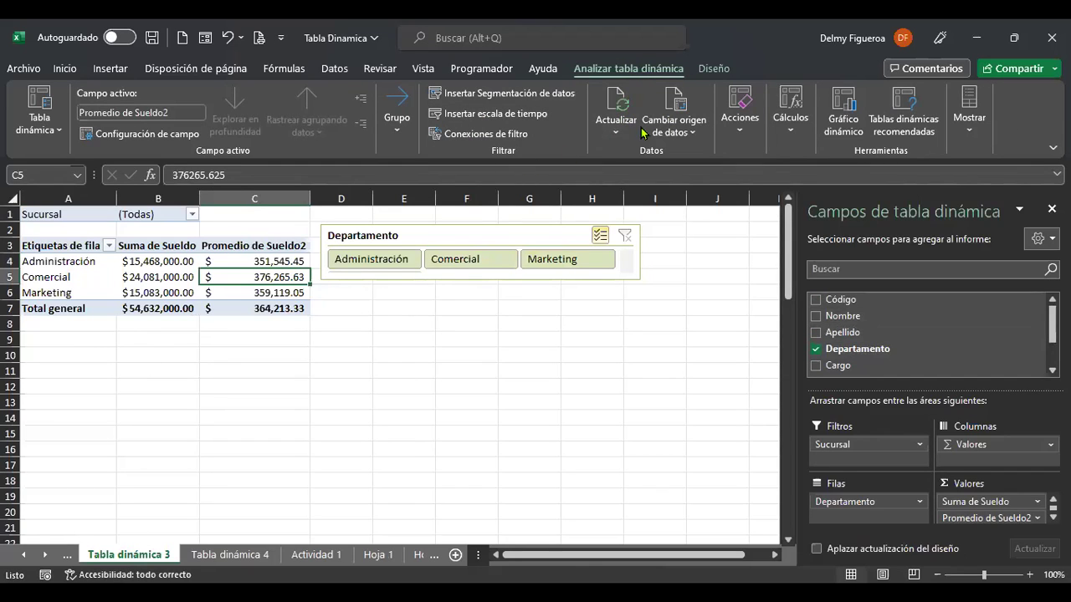
Try to insert a timeline for the refreshed pivot table and look through its available fields.
left_click(494, 122)
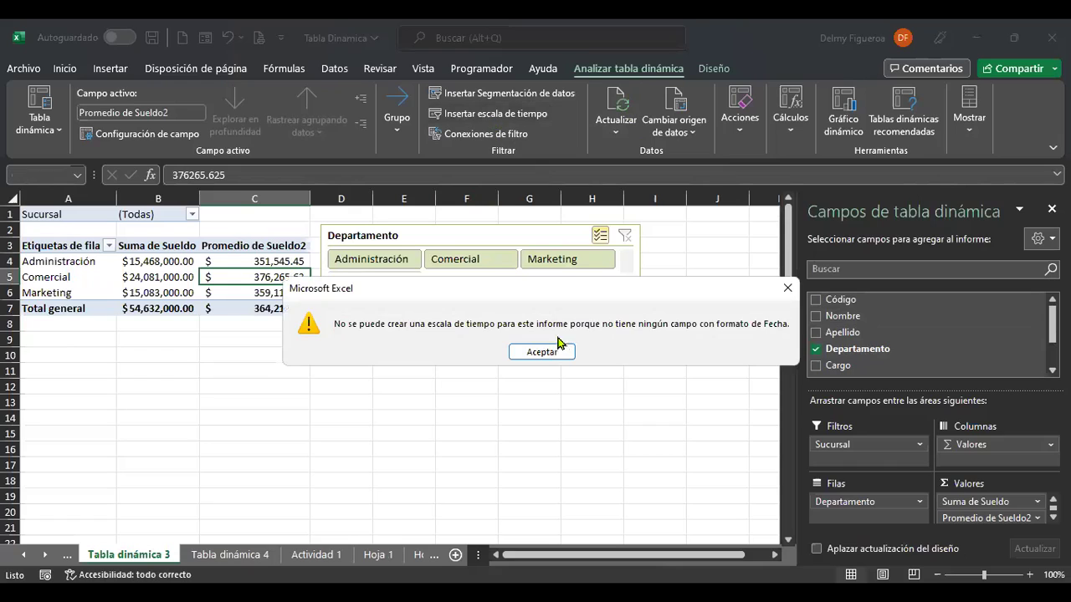
left_click(541, 351)
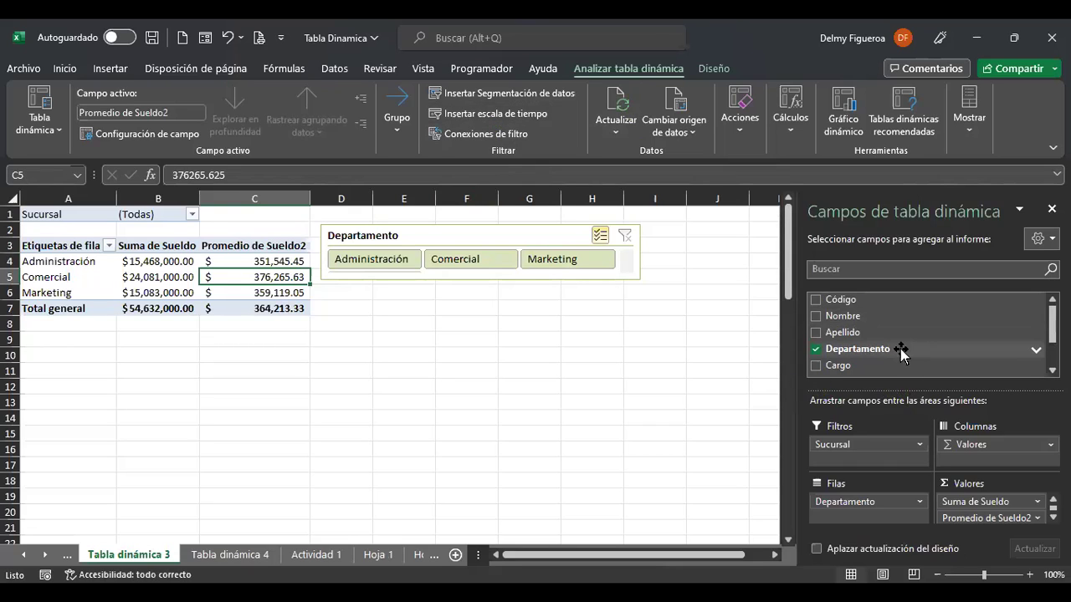
scroll(891, 348, "down", 1)
scroll(890, 351, "down", 1)
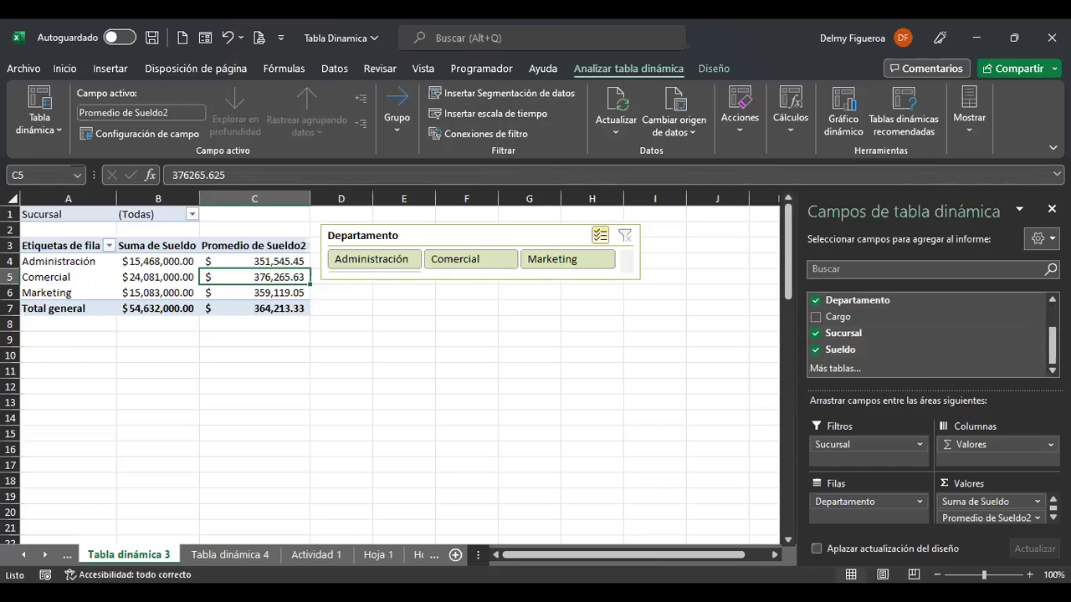
scroll(929, 334, "up", 1)
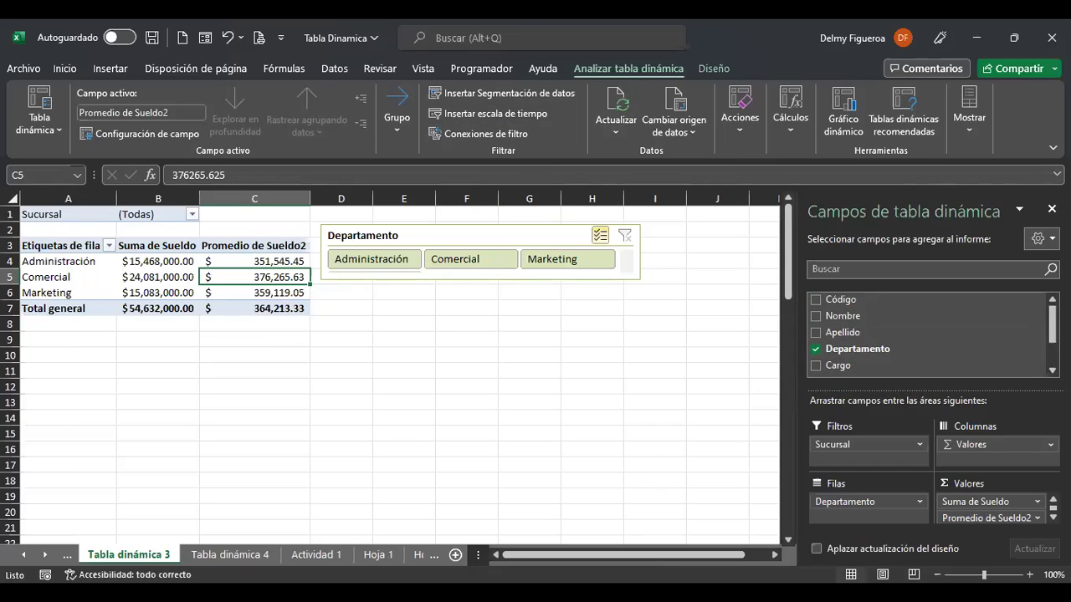
Refresh the pivot table once more from the Promedio de Sueldo2 heading and look for Fecha in the field list.
left_click(279, 246)
right_click(279, 245)
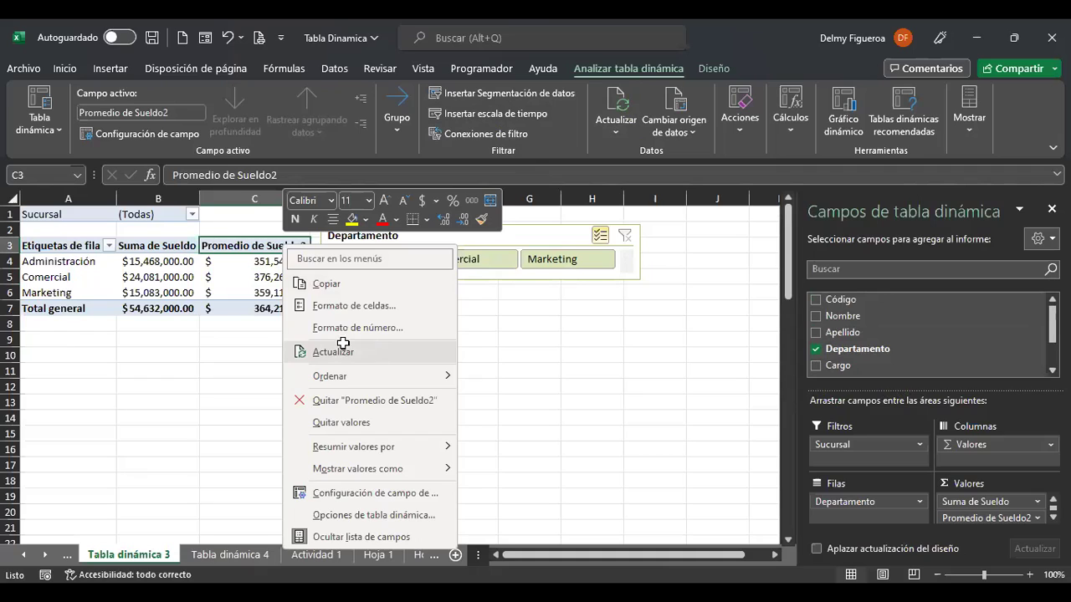
left_click(372, 352)
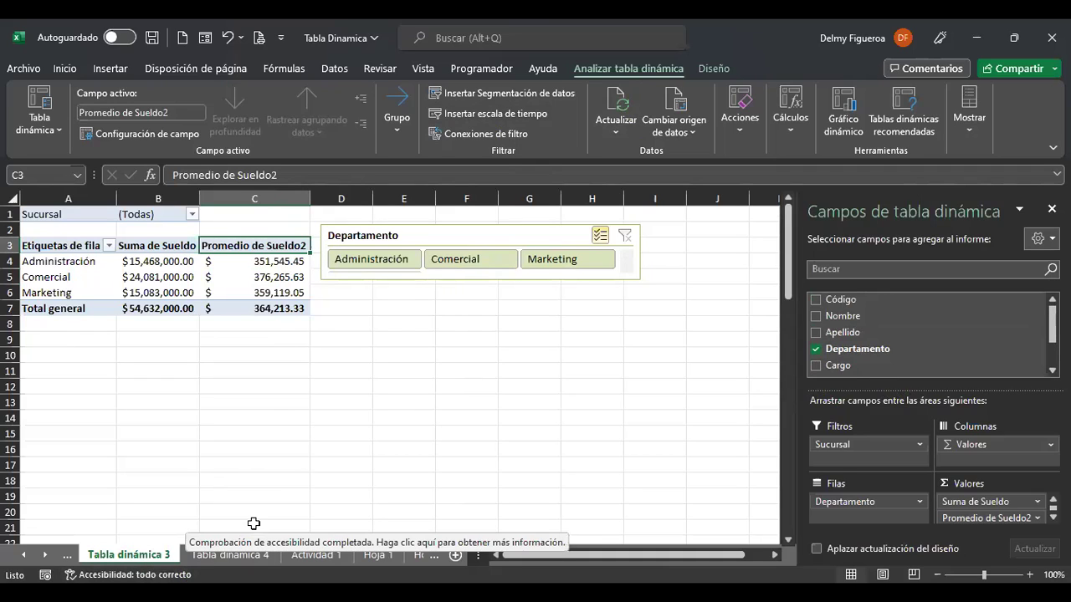
scroll(896, 335, "down", 1)
scroll(898, 335, "up", 1)
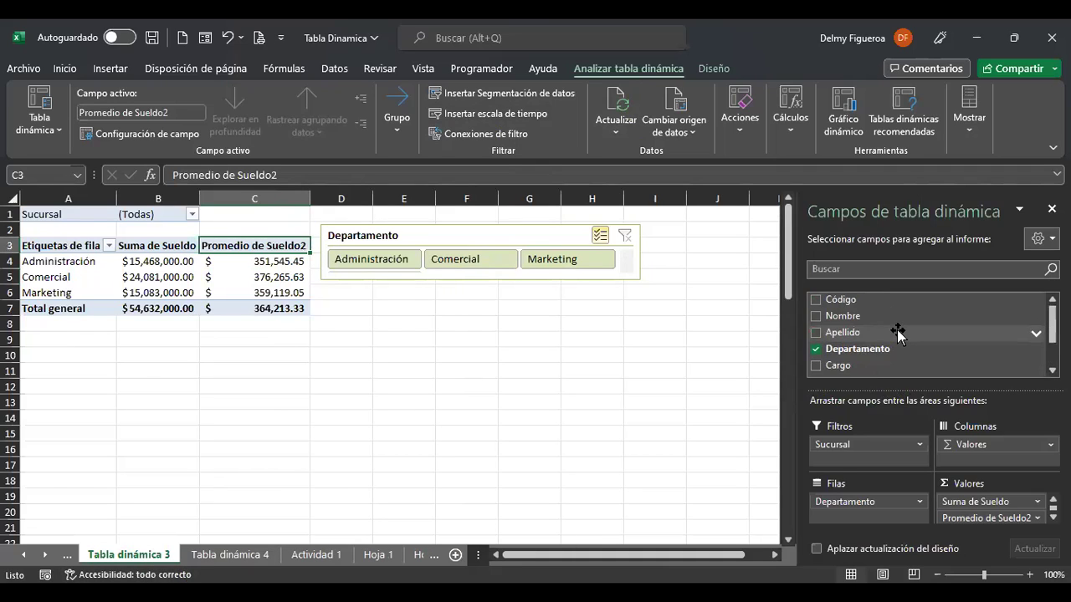
scroll(898, 335, "down", 1)
scroll(898, 335, "up", 1)
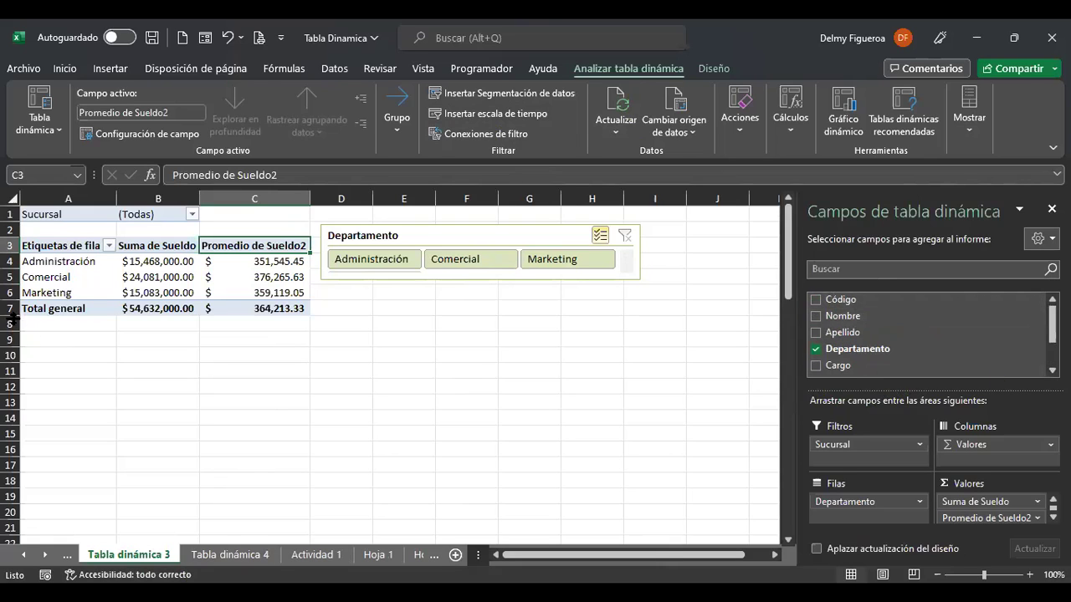
Change the pivot table's data source on Actividad 1 to start at column A so the range includes Fecha.
left_click(69, 339)
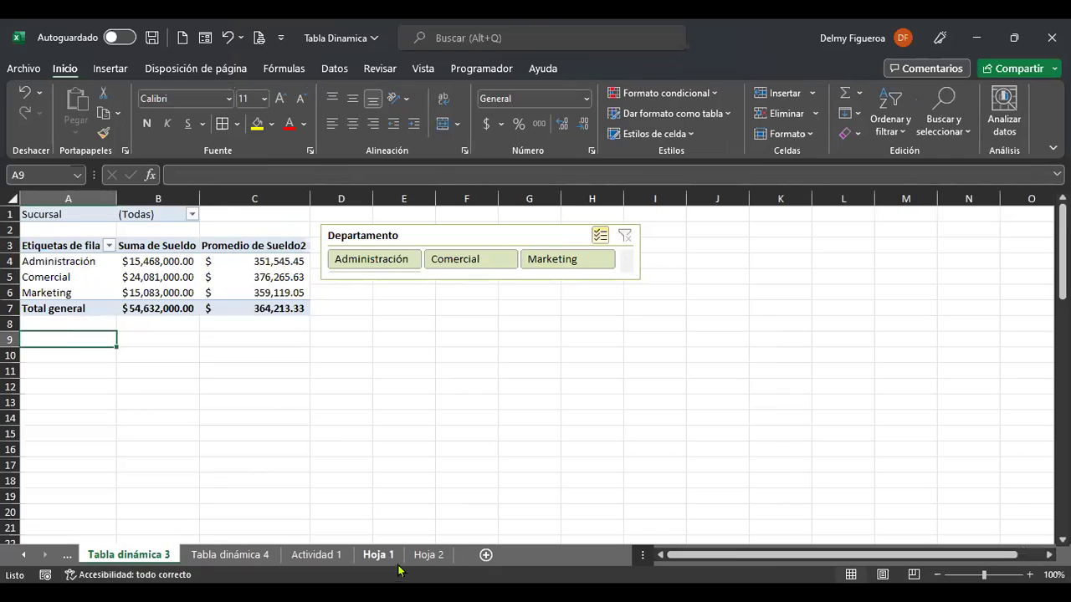
left_click(145, 295)
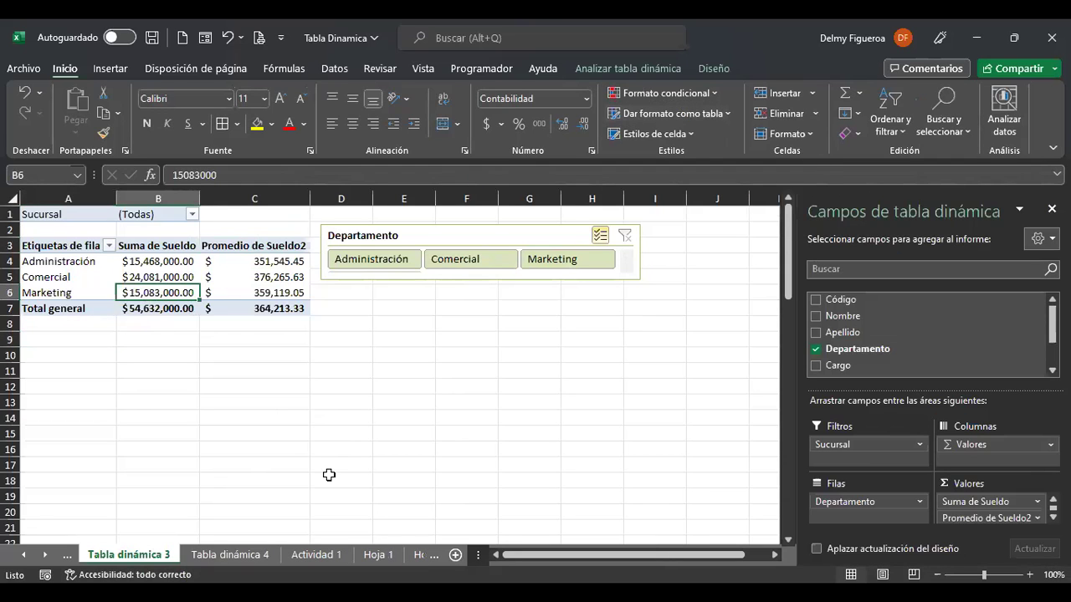
left_click(675, 70)
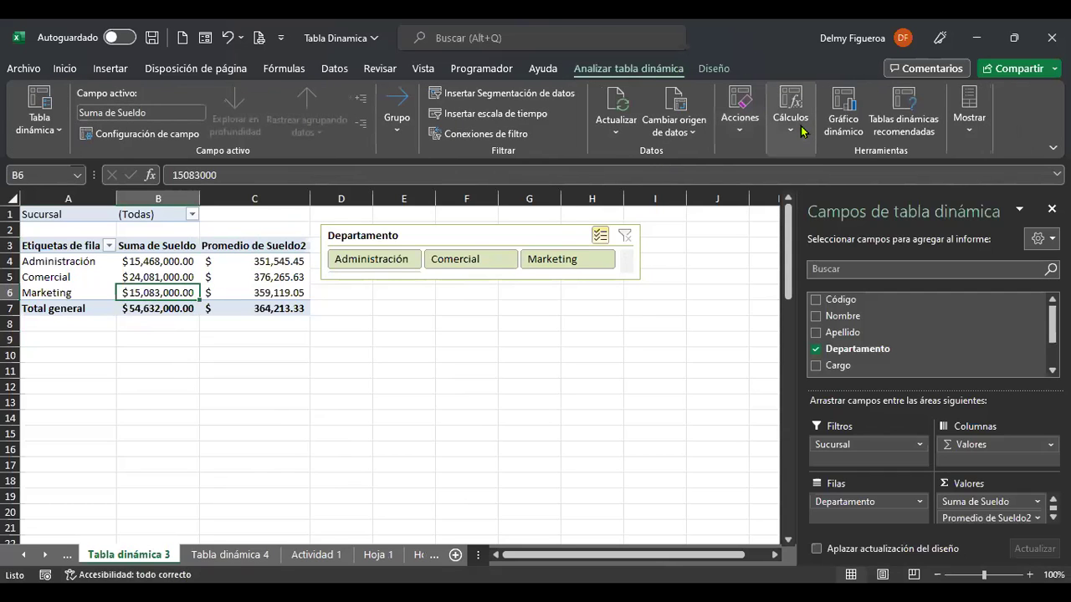
left_click(694, 134)
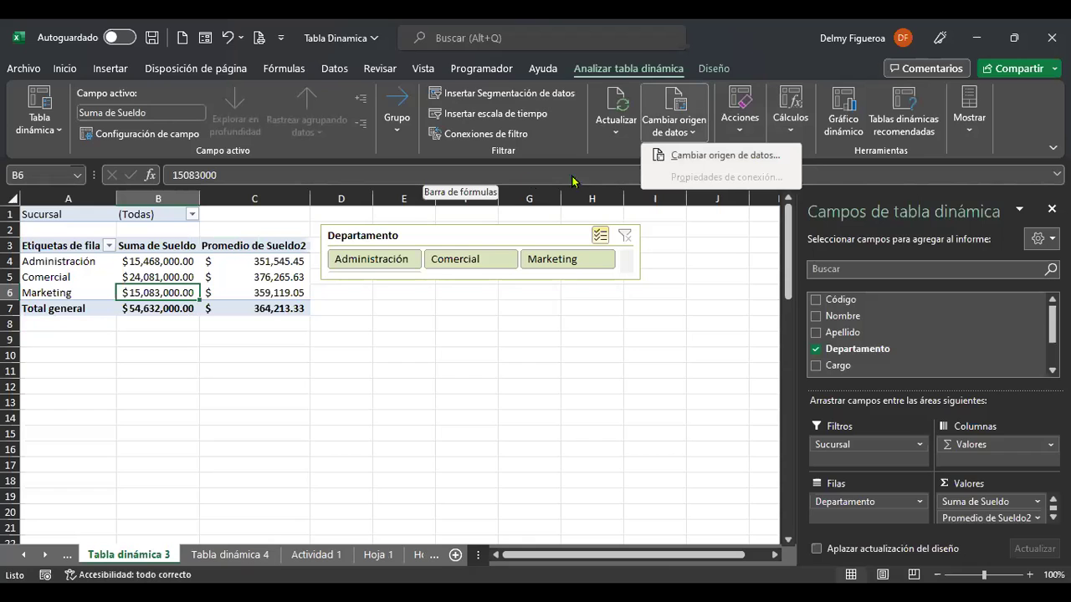
left_click(724, 155)
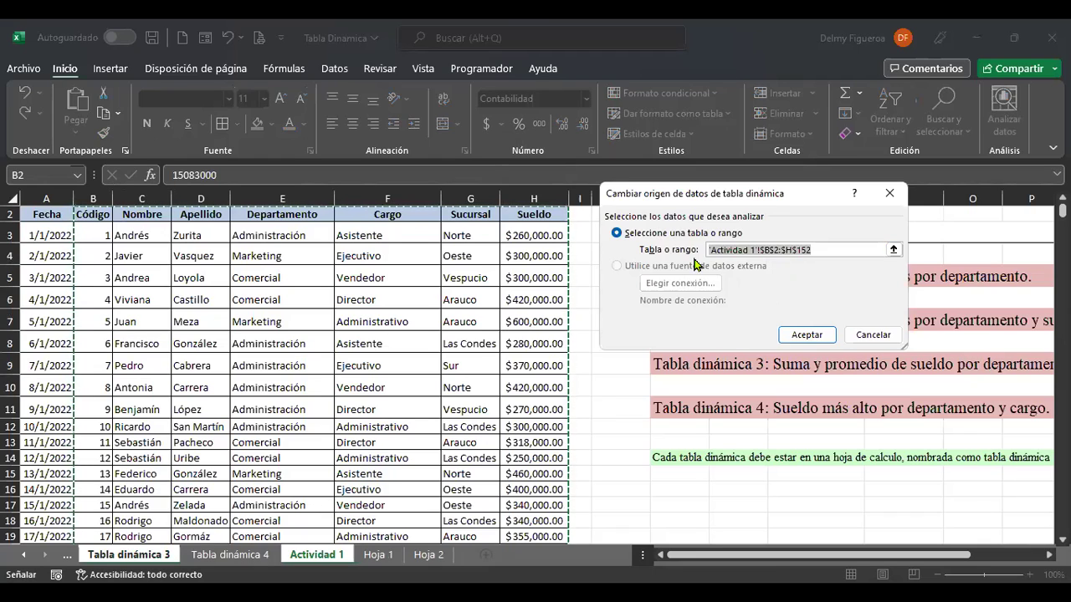
left_click(799, 250)
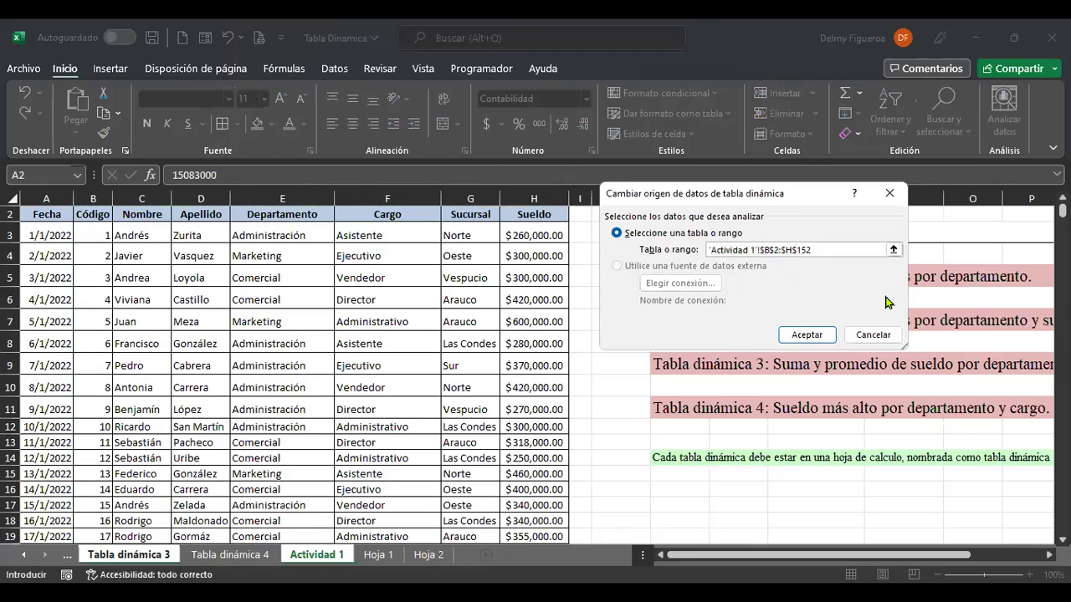
left_click(760, 250)
left_click(802, 339)
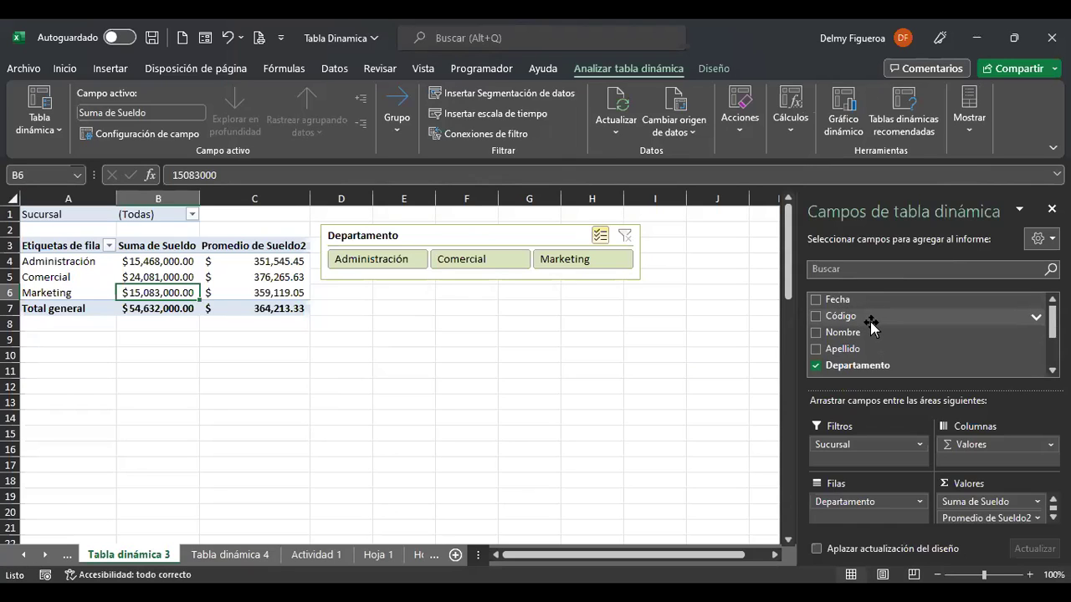
Insert a timeline for the pivot table based on the Fecha field.
left_click(528, 114)
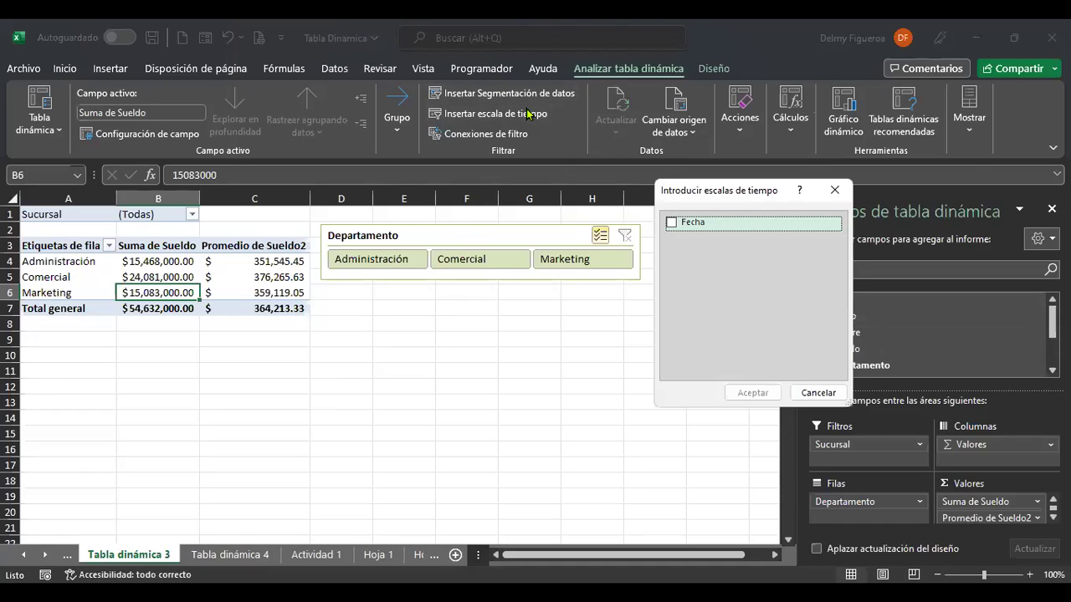
left_click(842, 395)
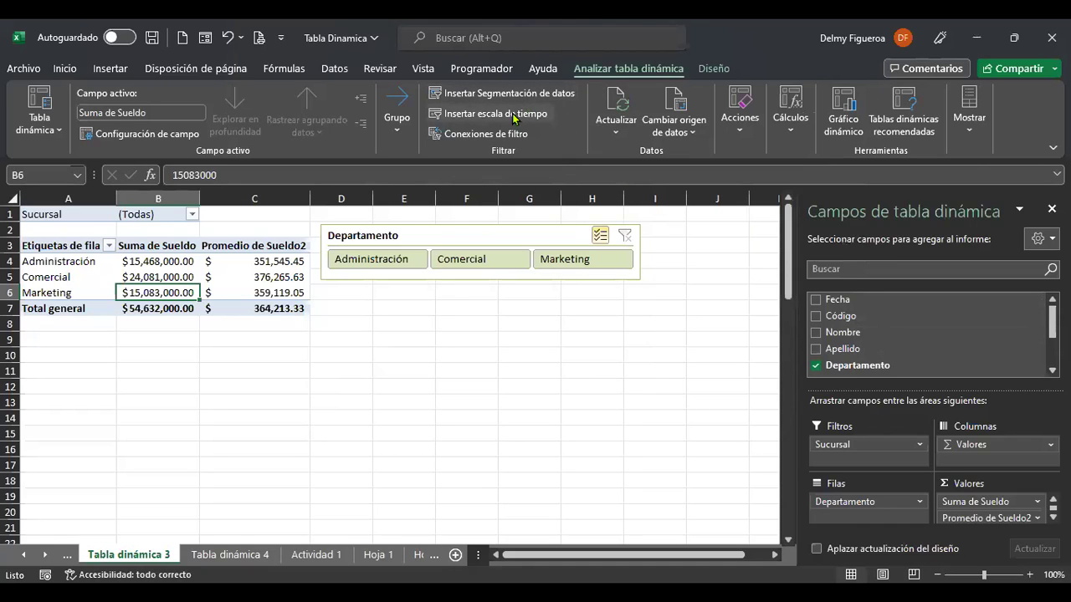
left_click(519, 116)
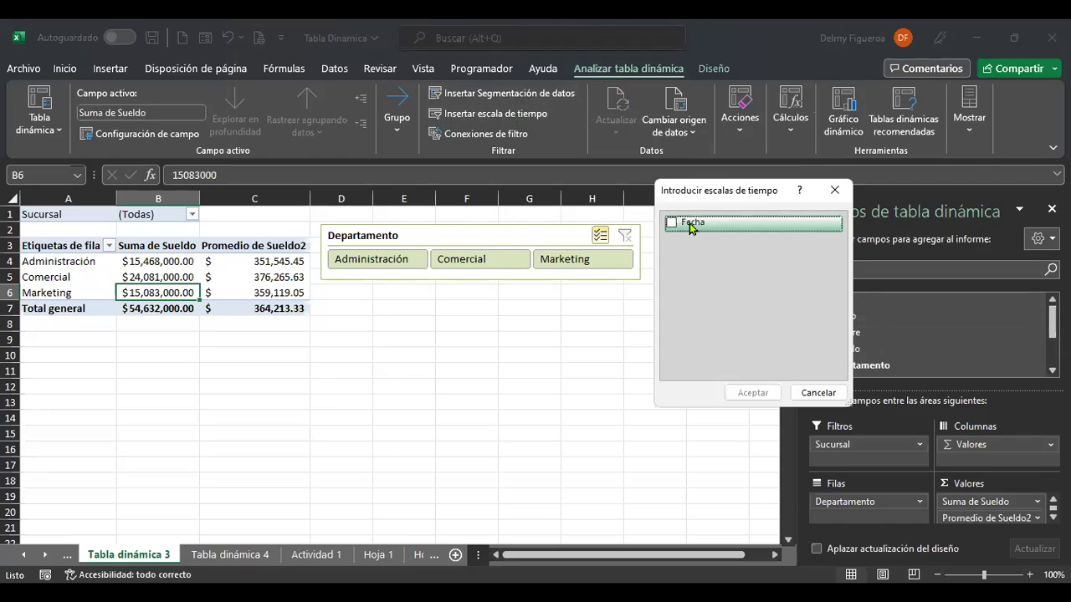
left_click(671, 223)
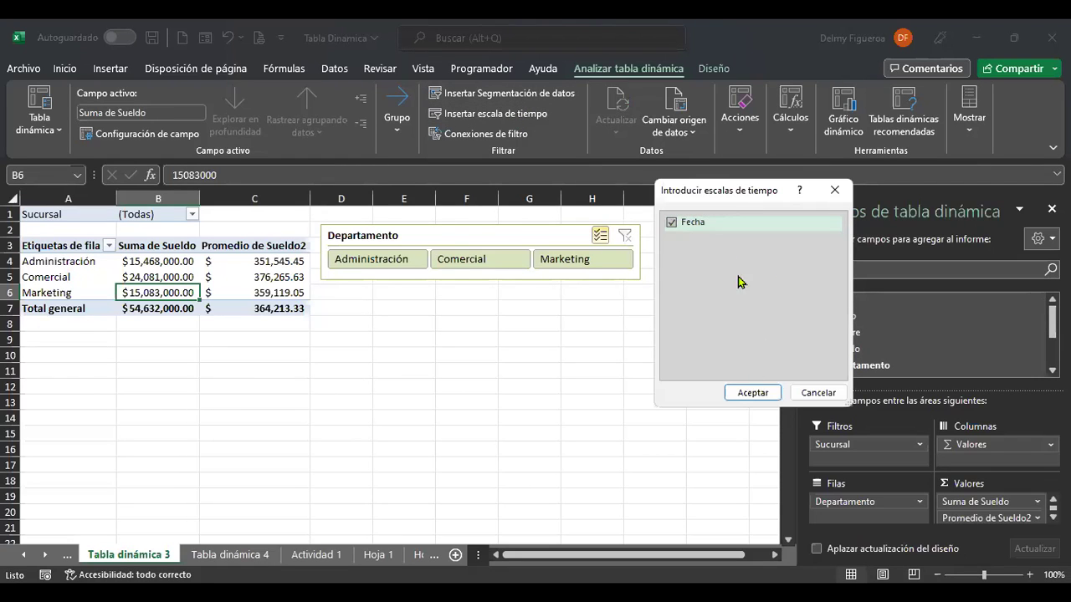
left_click(757, 395)
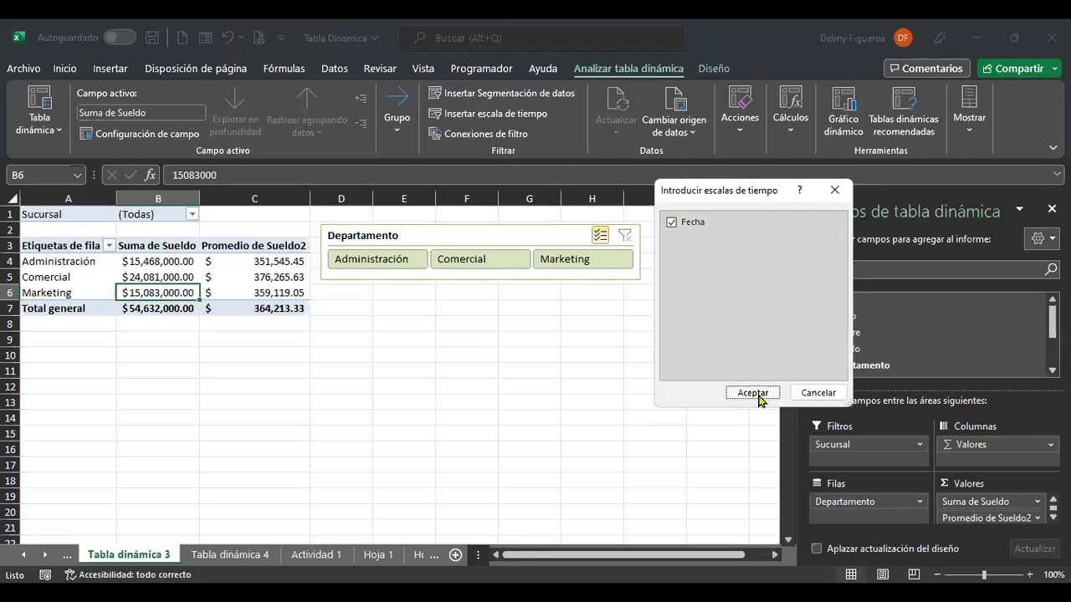
Place the Fecha timeline just below the Departamento slicer and filter the pivot table to January 2022.
left_click_drag(433, 337, 492, 299)
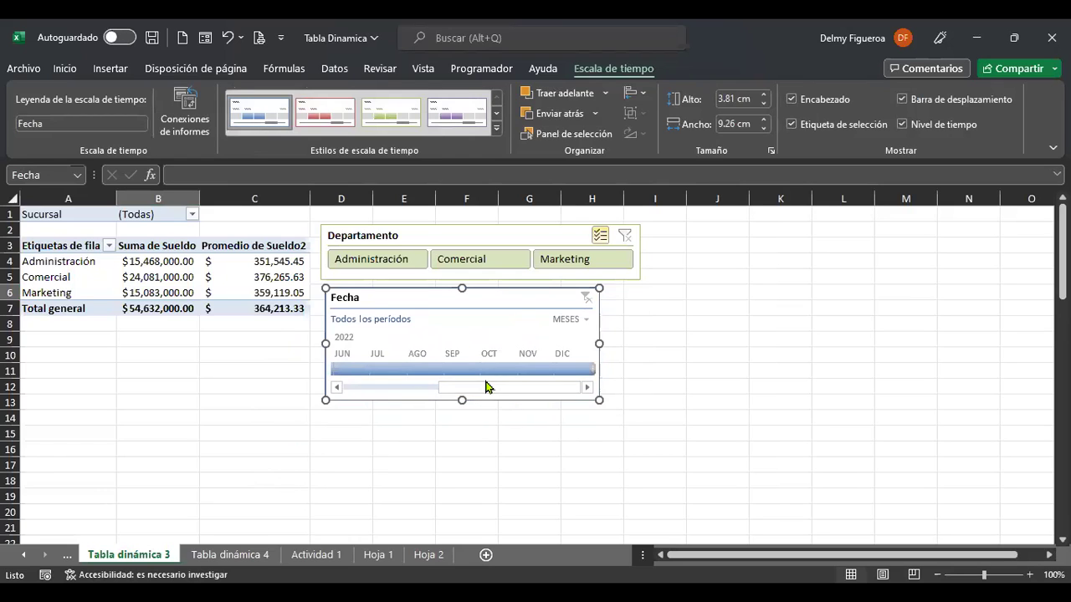
left_click(366, 388)
left_click(350, 368)
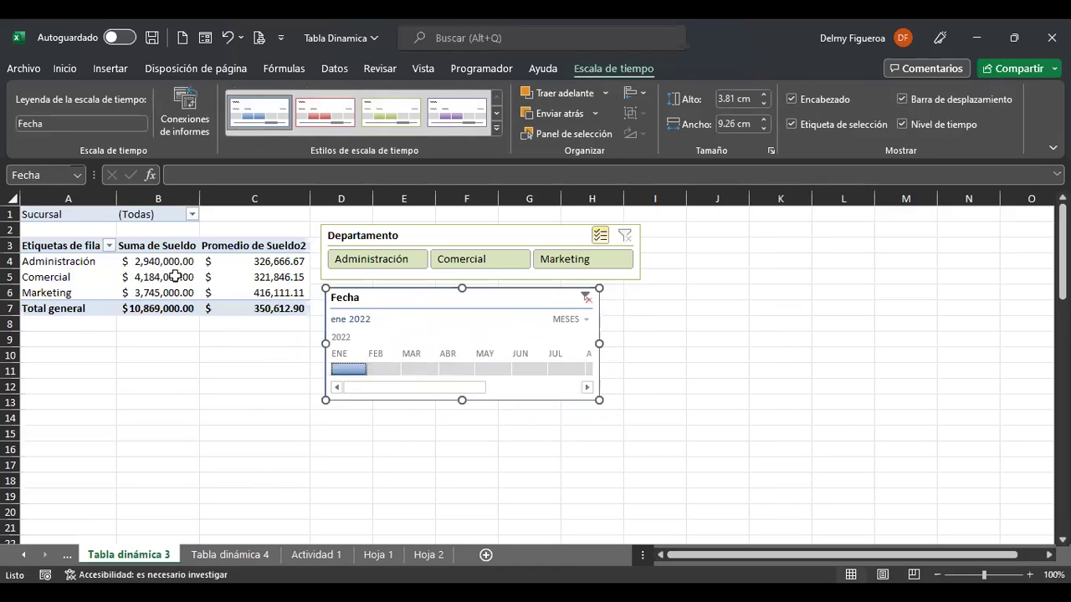
Examine the January 2022 records in the source data on the Actividad 1 sheet.
left_click(316, 555)
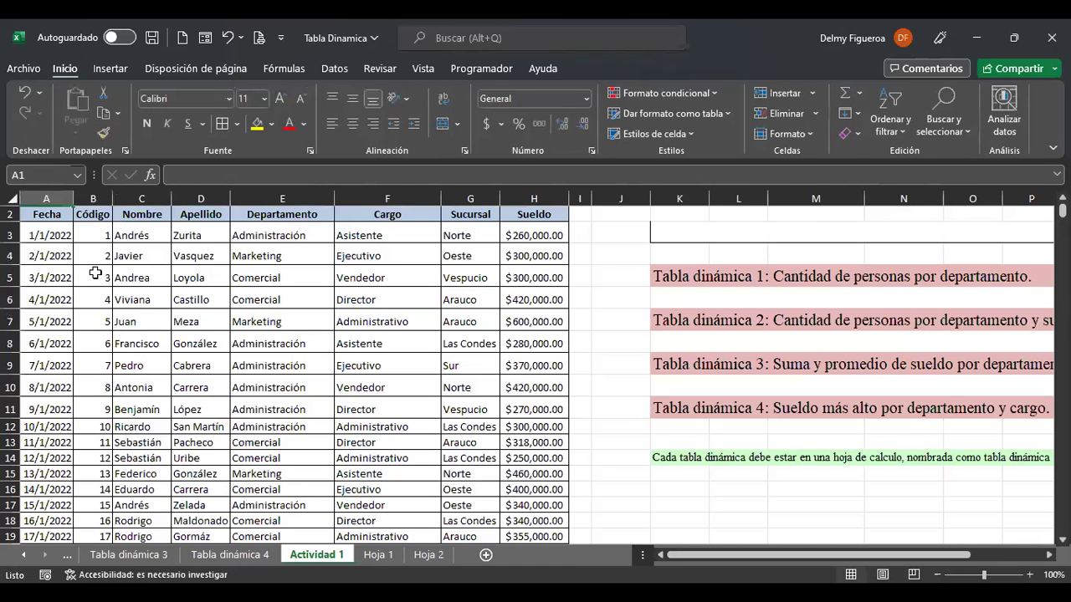
left_click(96, 229)
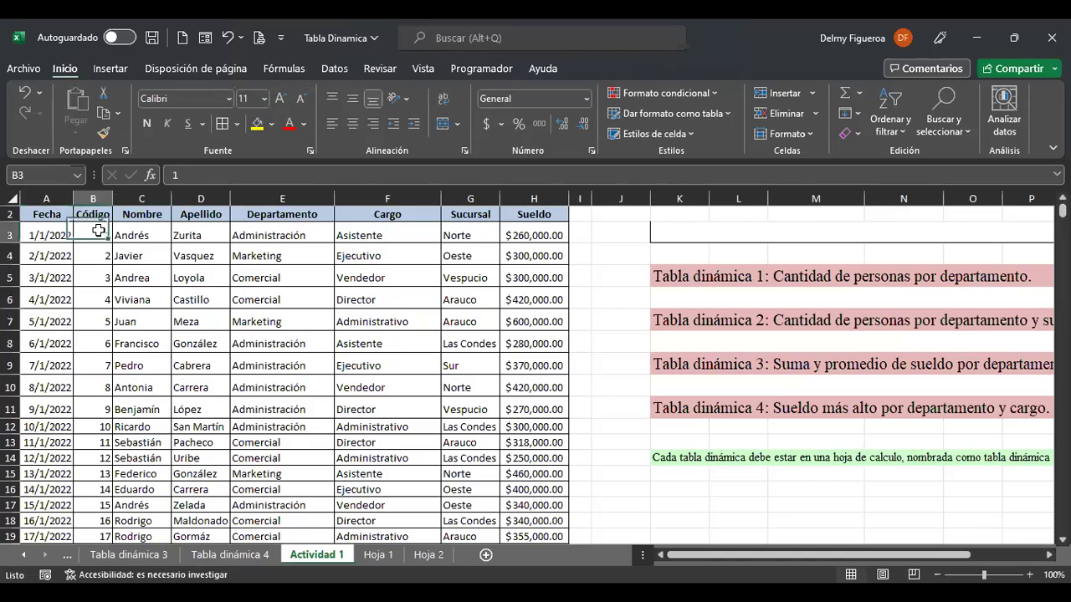
scroll(84, 419, "down", 7)
scroll(76, 435, "down", 1)
scroll(74, 423, "up", 1)
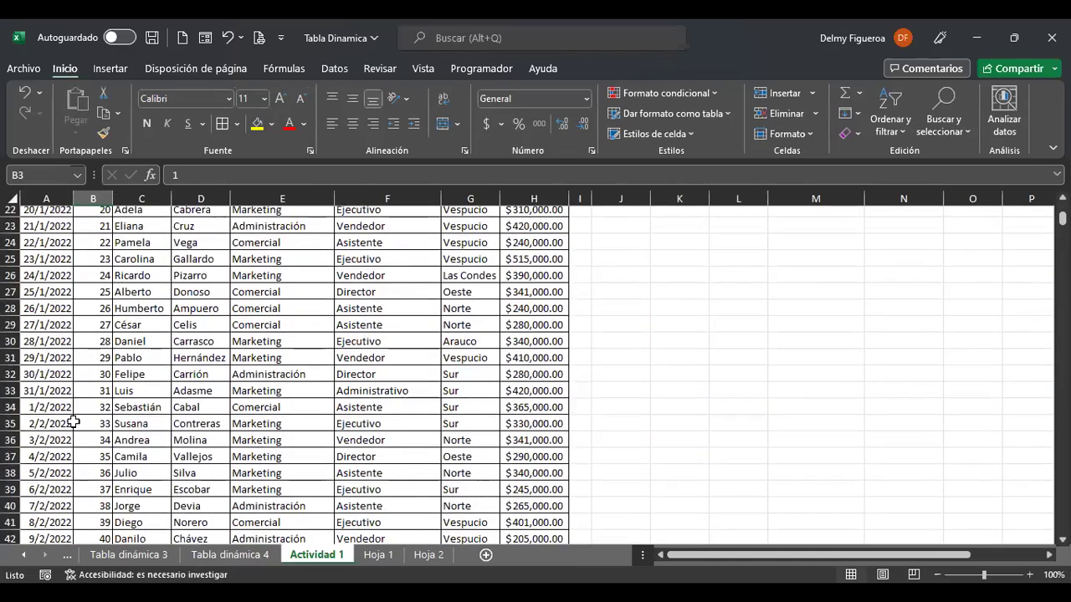
On the Tabla dinámica 3 sheet, filter by February and March 2022 separately with the Fecha timeline, and extend the filter to January through March 2022.
left_click(50, 391)
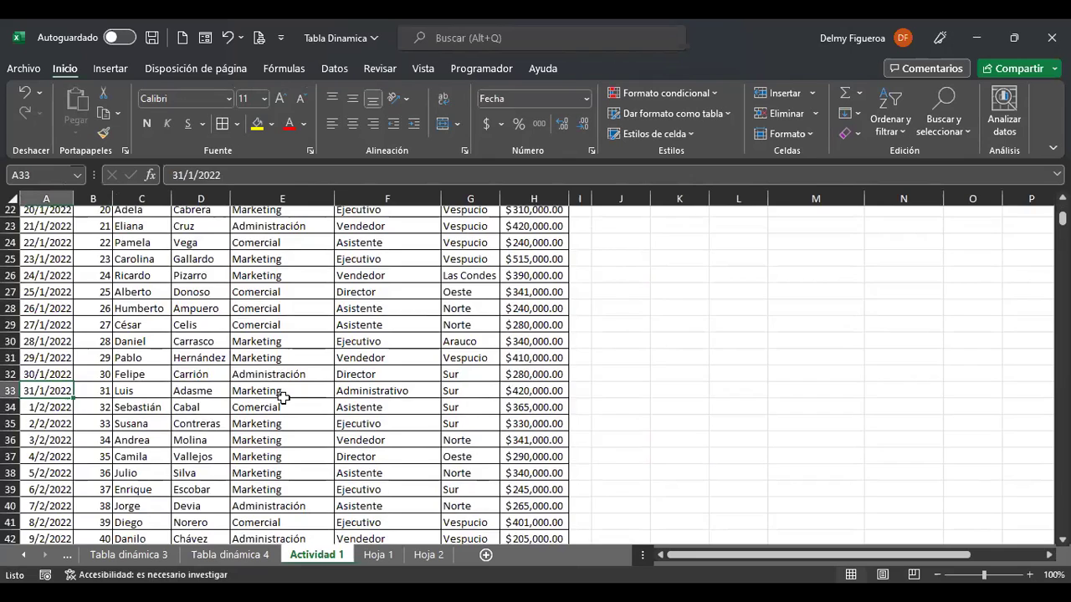
key("ctrl+Home")
left_click(121, 555)
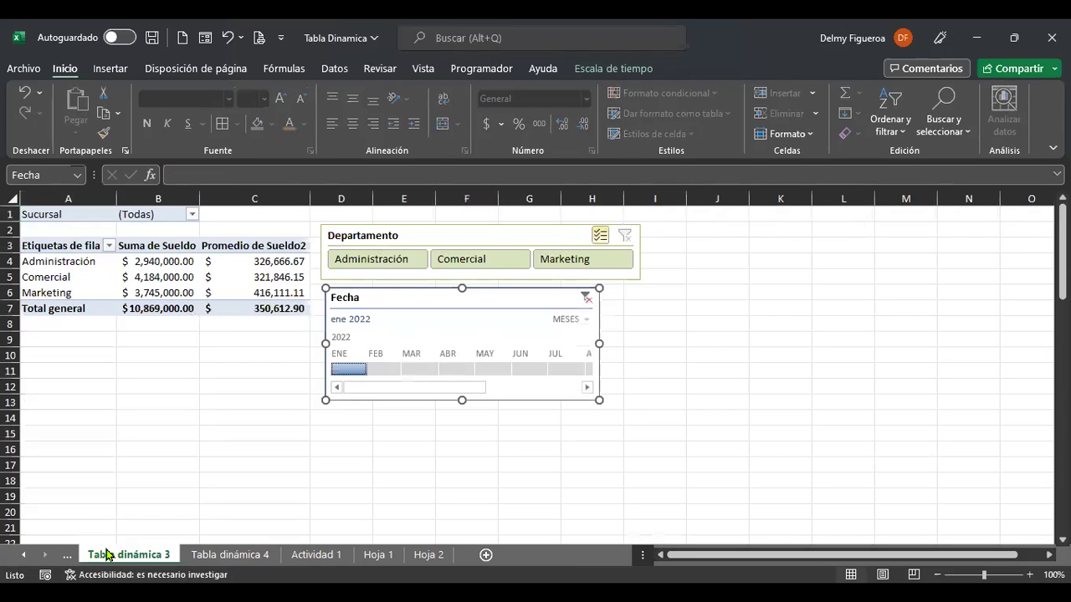
left_click(384, 368)
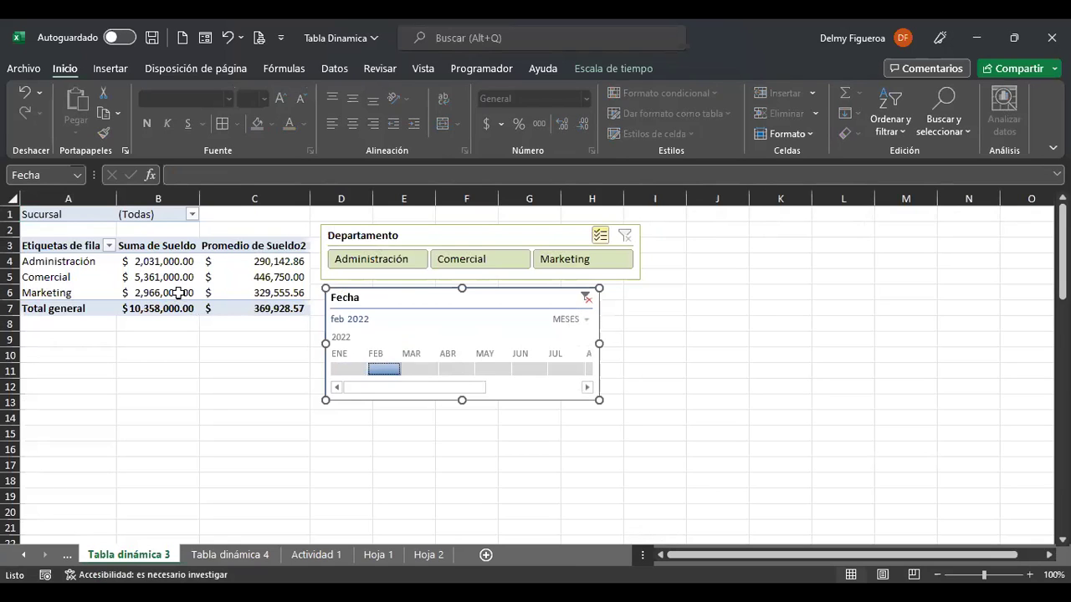
left_click(418, 369)
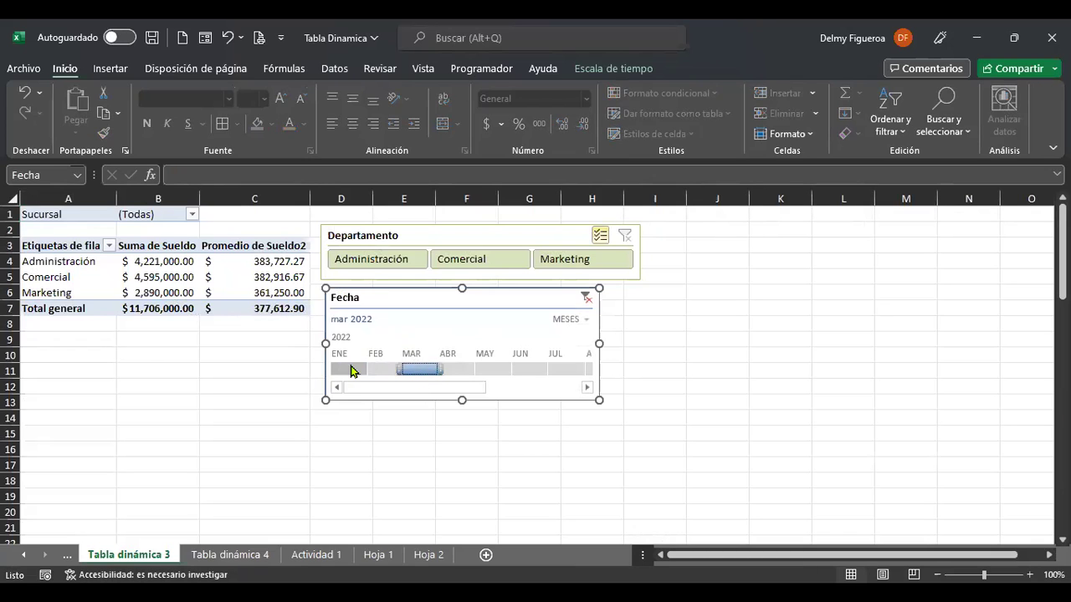
left_click_drag(351, 370, 419, 371)
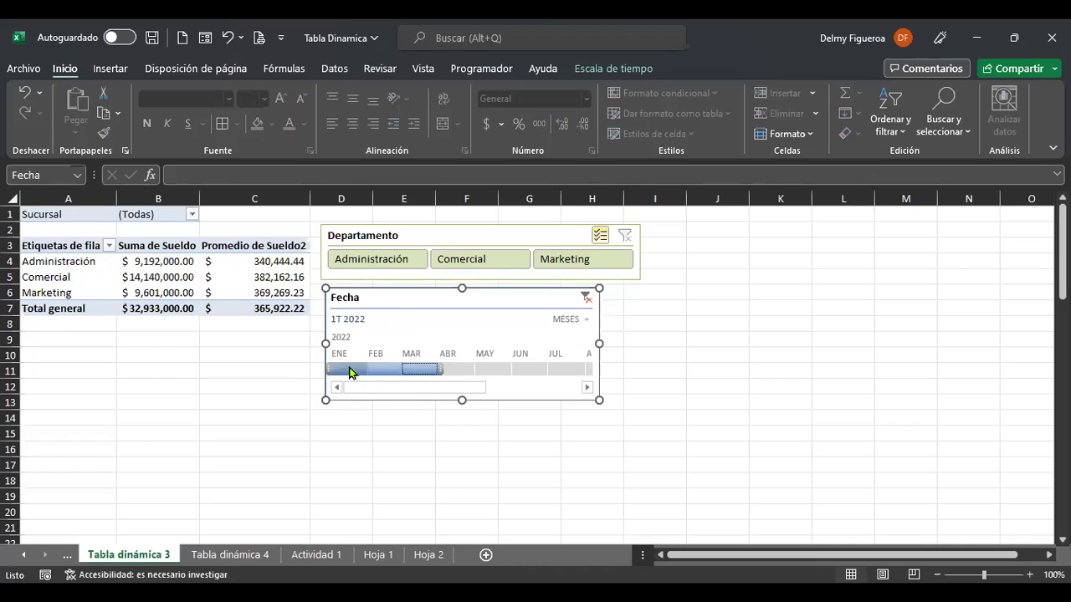
left_click_drag(352, 374, 423, 371)
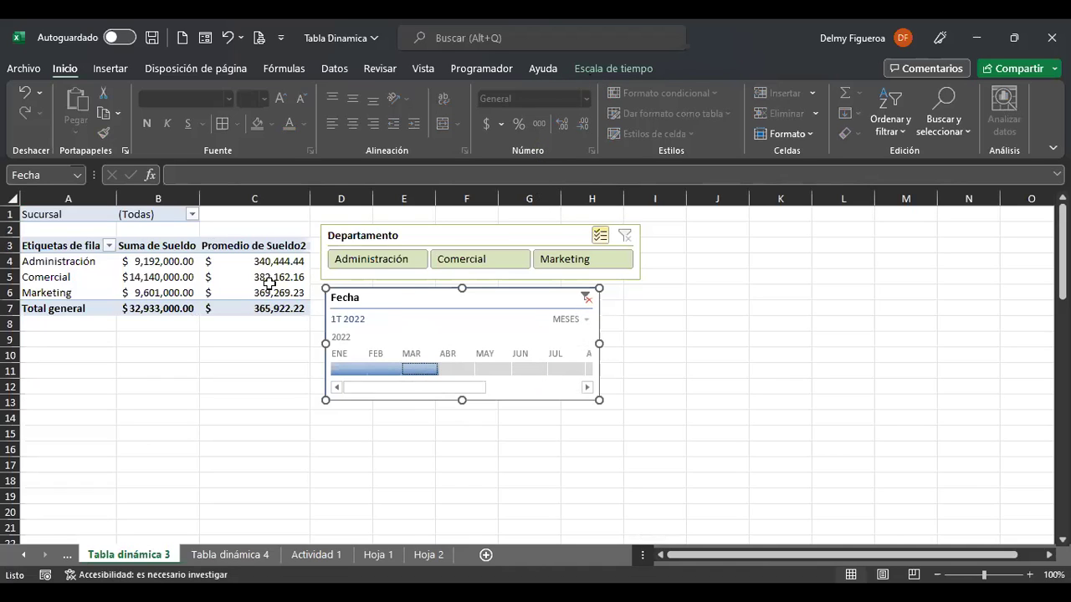
Examine the Fecha timeline's report connections and the pivot table's filter connections.
left_click(641, 69)
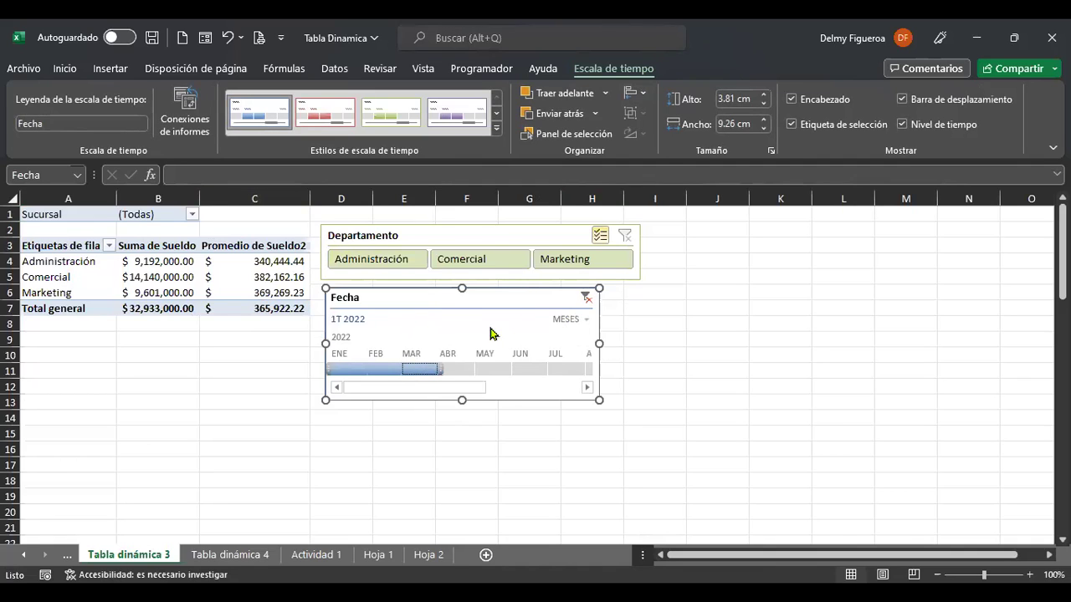
left_click(181, 131)
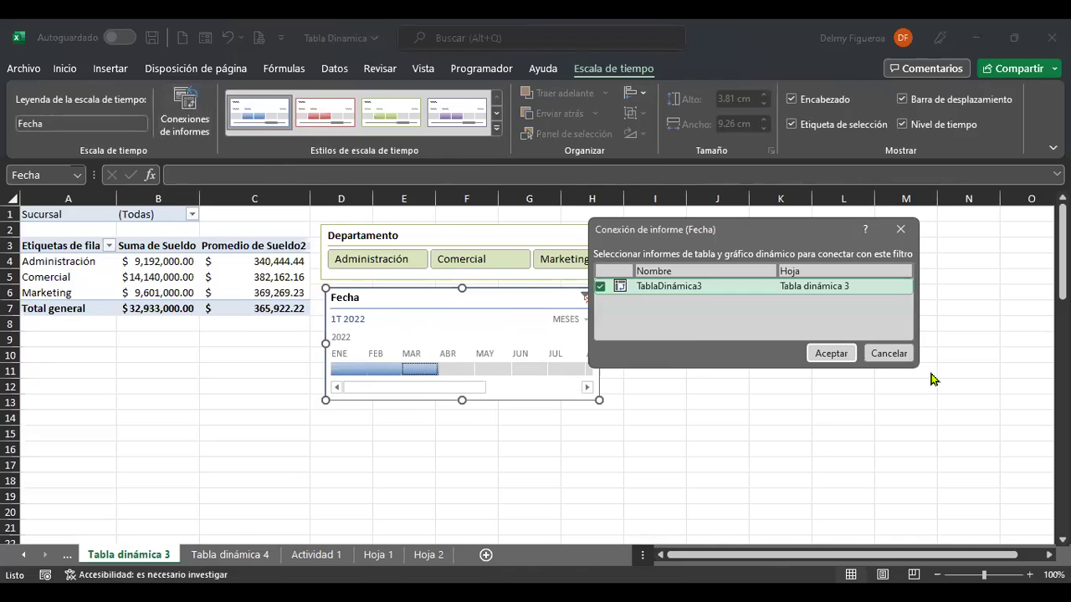
left_click(888, 353)
left_click(154, 277)
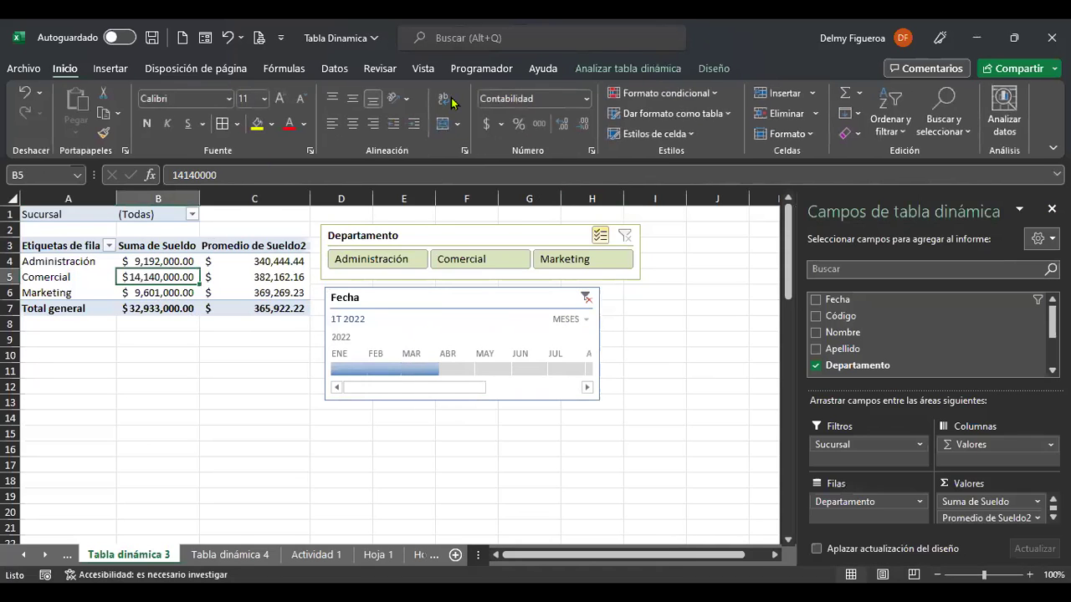
left_click(661, 65)
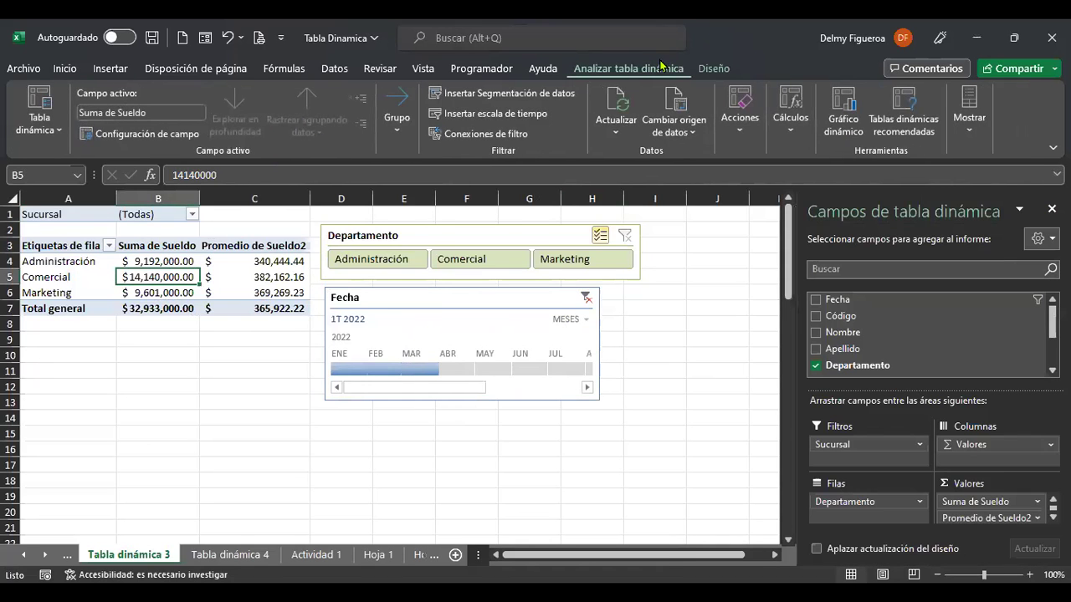
left_click(528, 127)
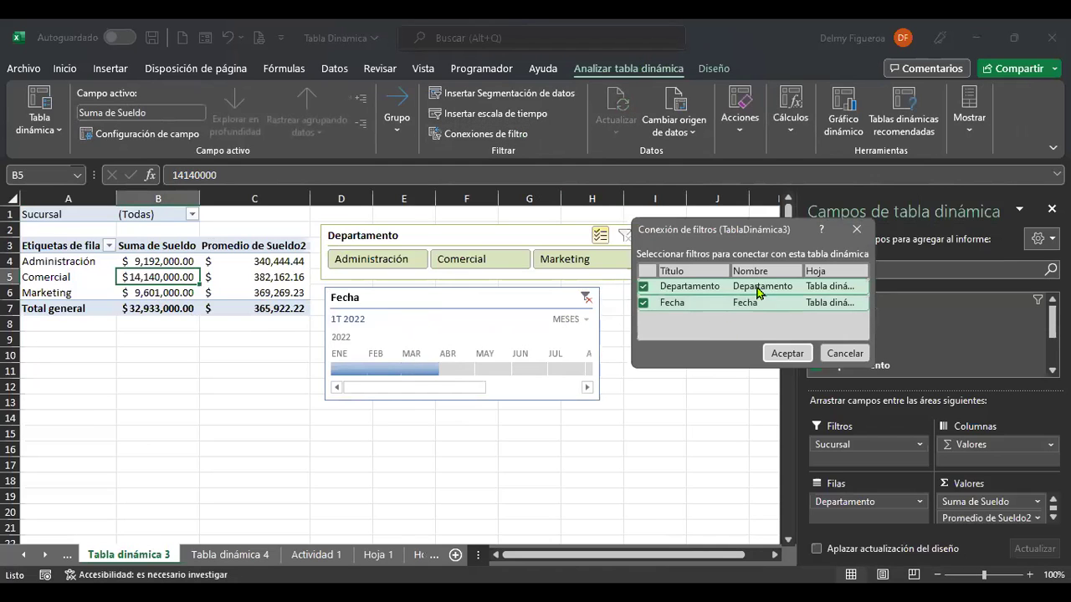
left_click(862, 354)
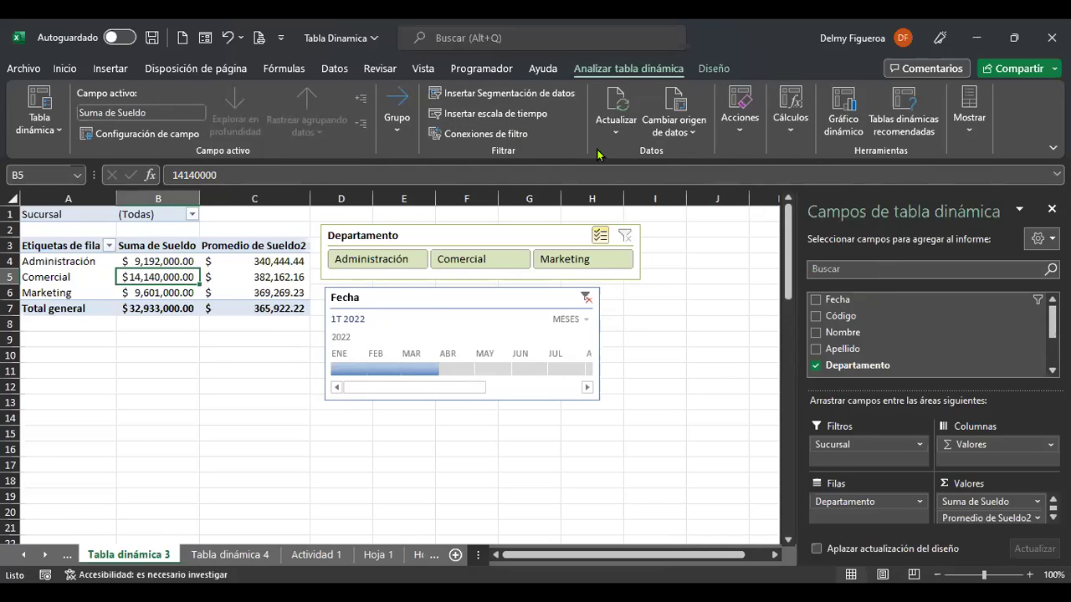
Review the pivot table's options for refreshing, changing the data source, clearing, selecting and moving it.
left_click(617, 134)
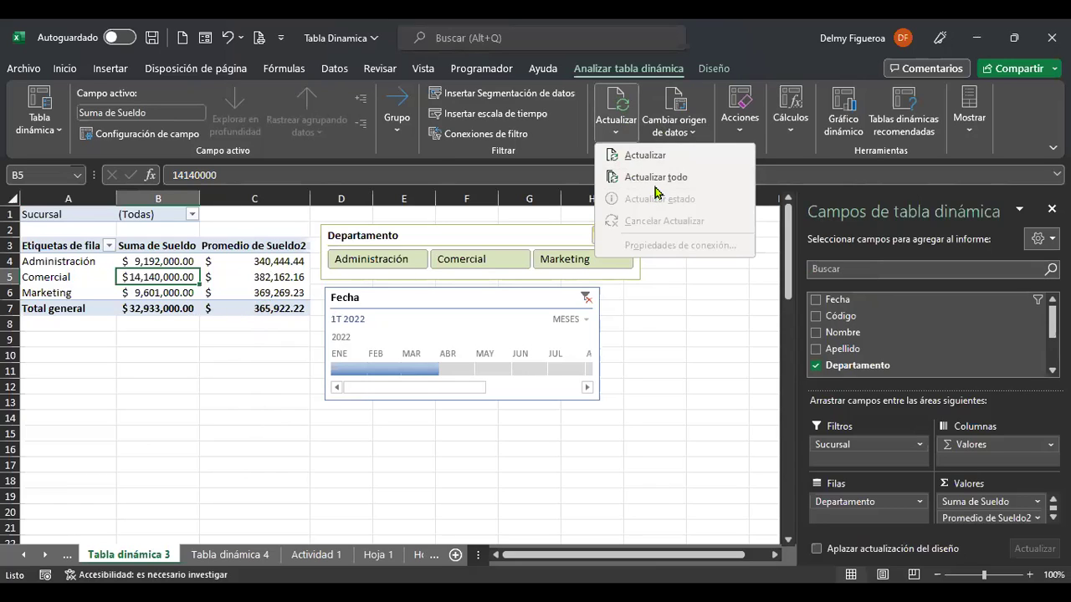
left_click(691, 134)
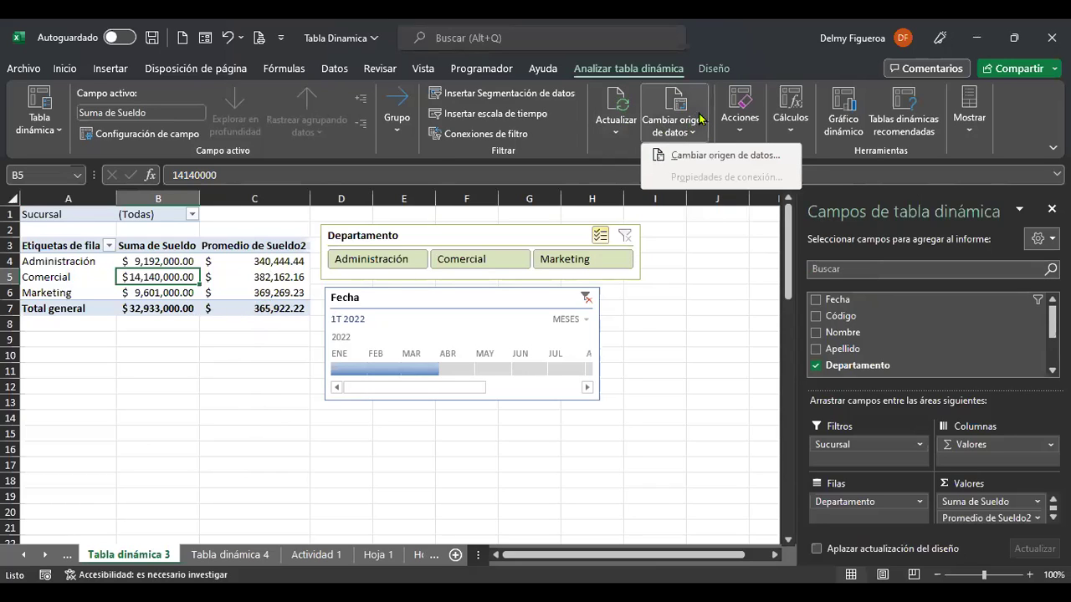
left_click(741, 133)
left_click(741, 134)
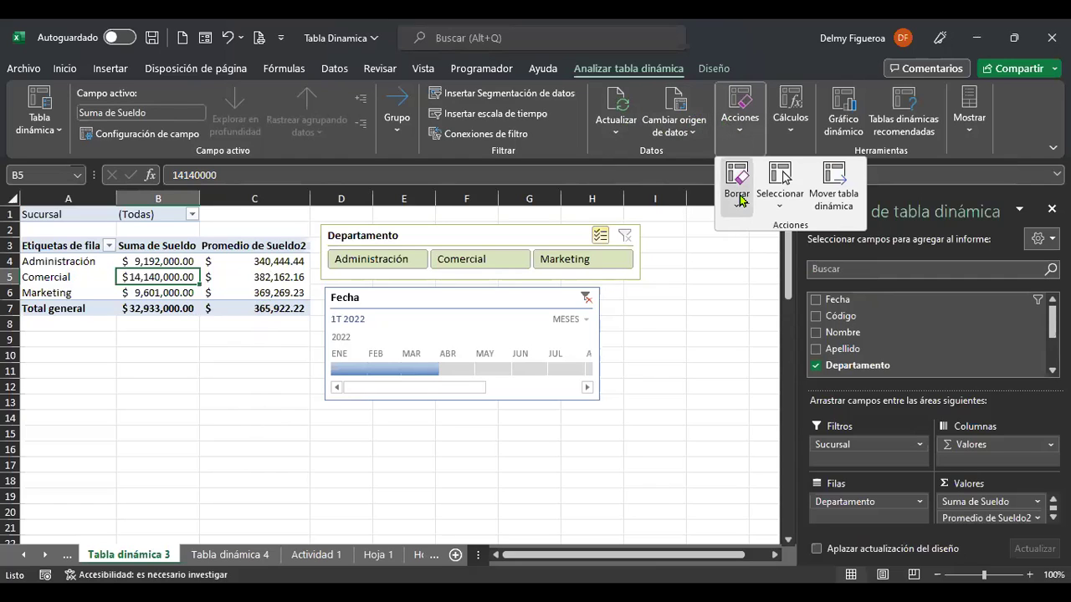
left_click(739, 194)
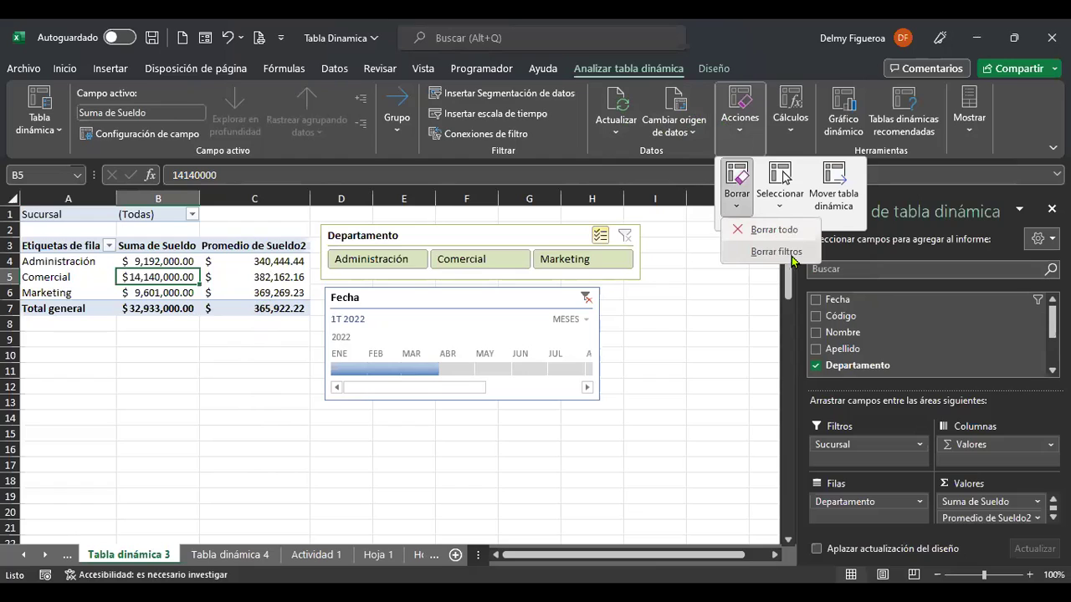
left_click(786, 185)
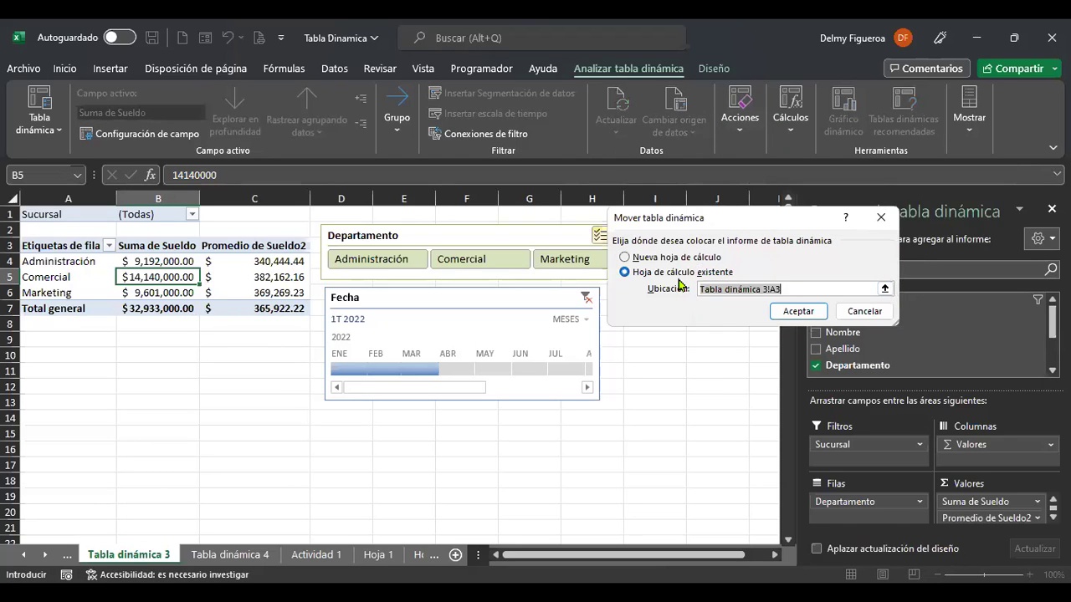
left_click(873, 311)
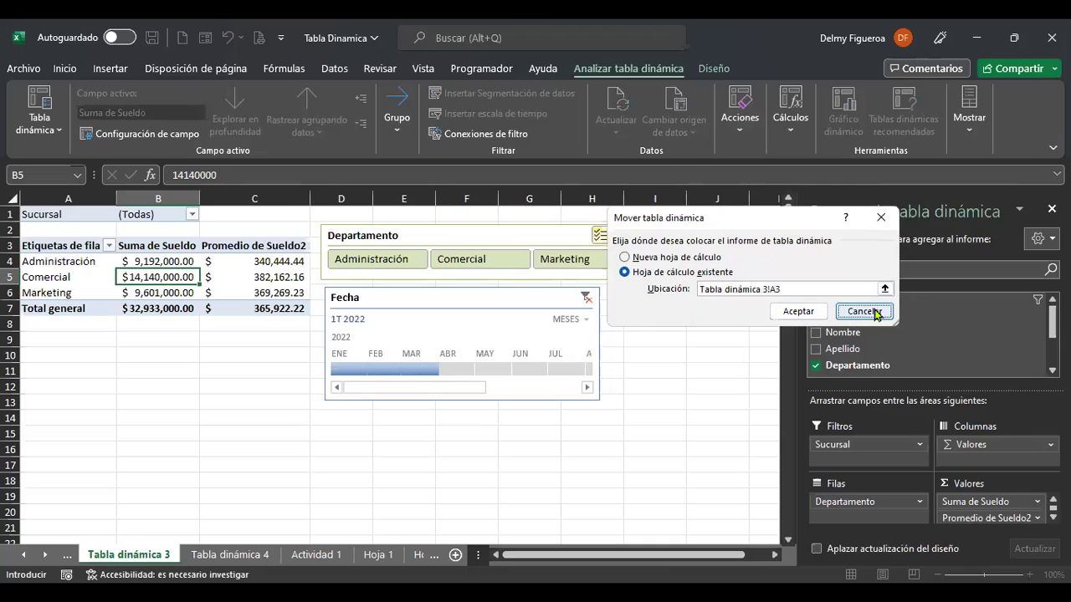
left_click(742, 134)
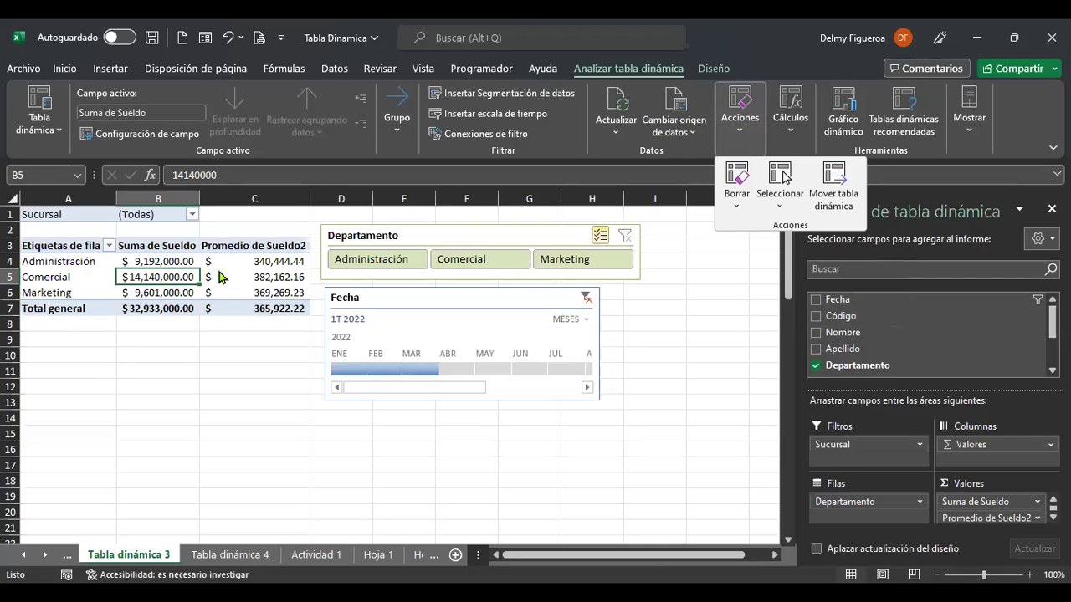
mouse_move(216, 289)
Insert a calculated field named Renta with the formula =Sueldo*10% in the pivot table.
left_click(790, 125)
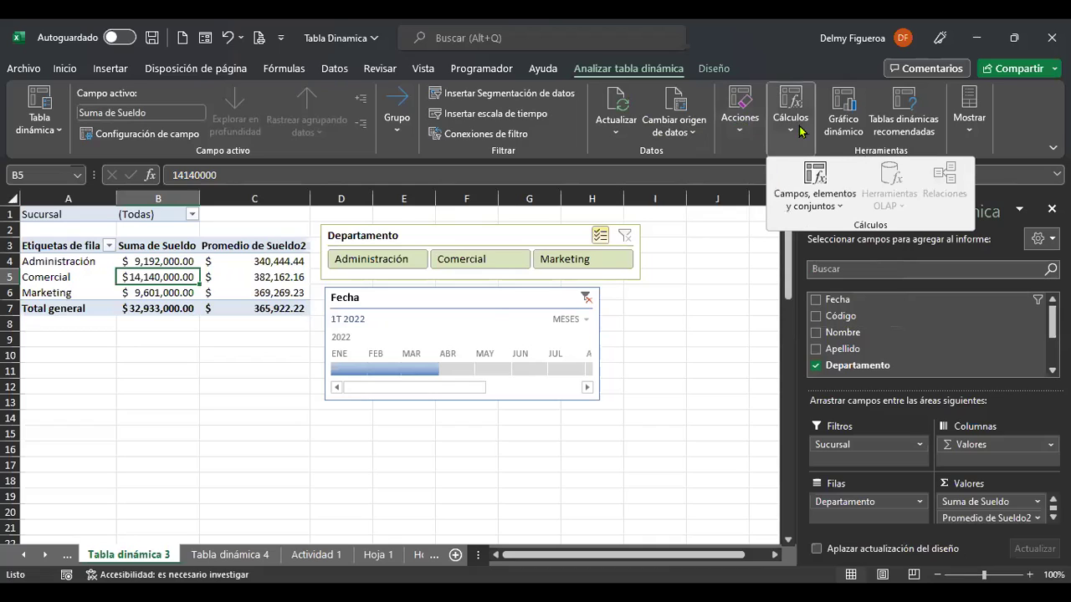
left_click(839, 213)
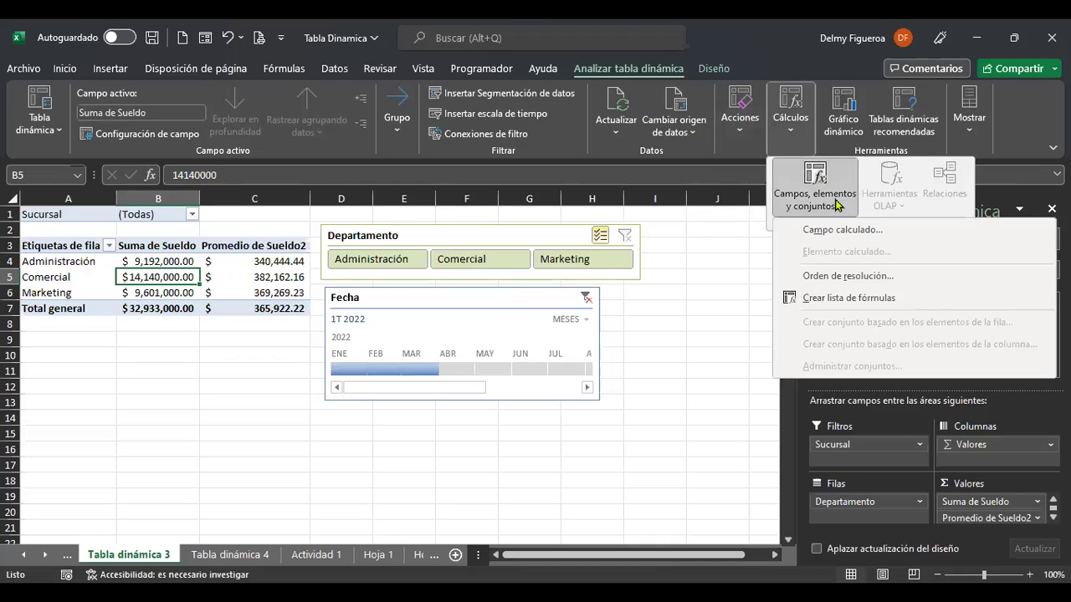
left_click(877, 233)
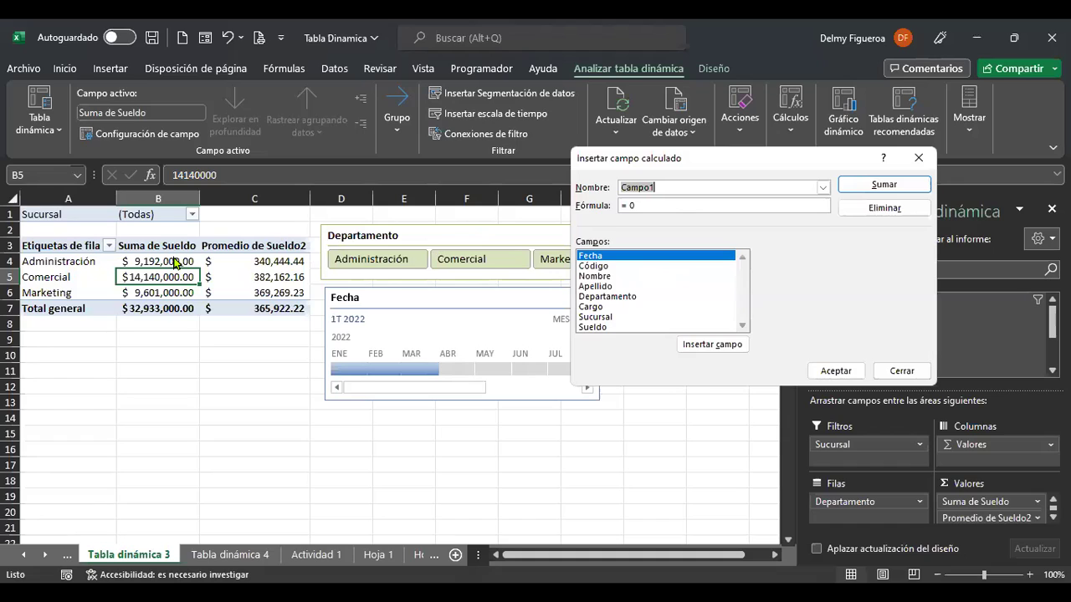
left_click(669, 187)
type("Renta")
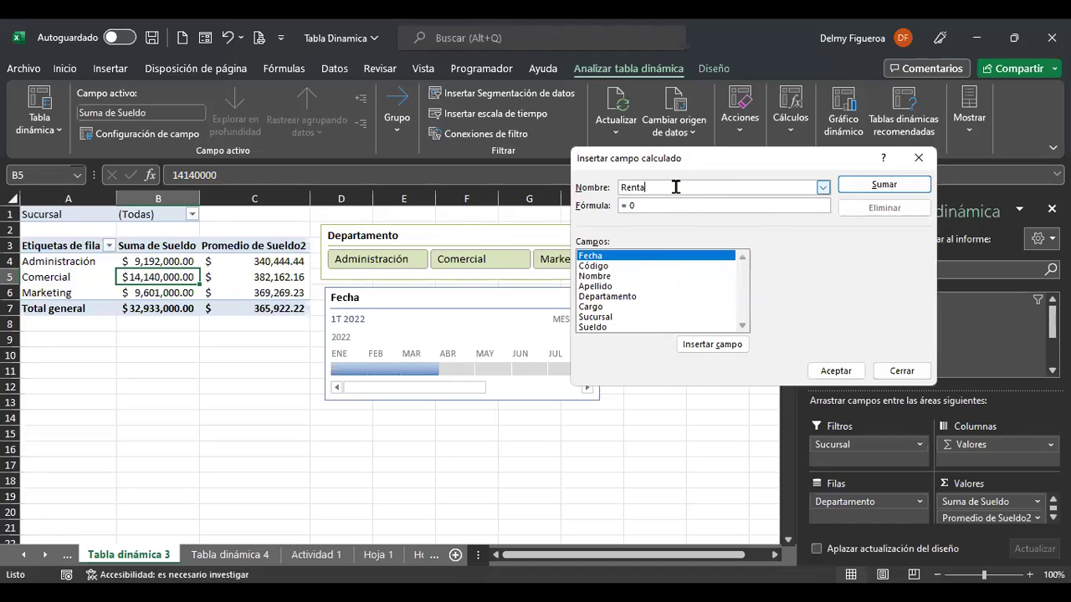
double_click(599, 327)
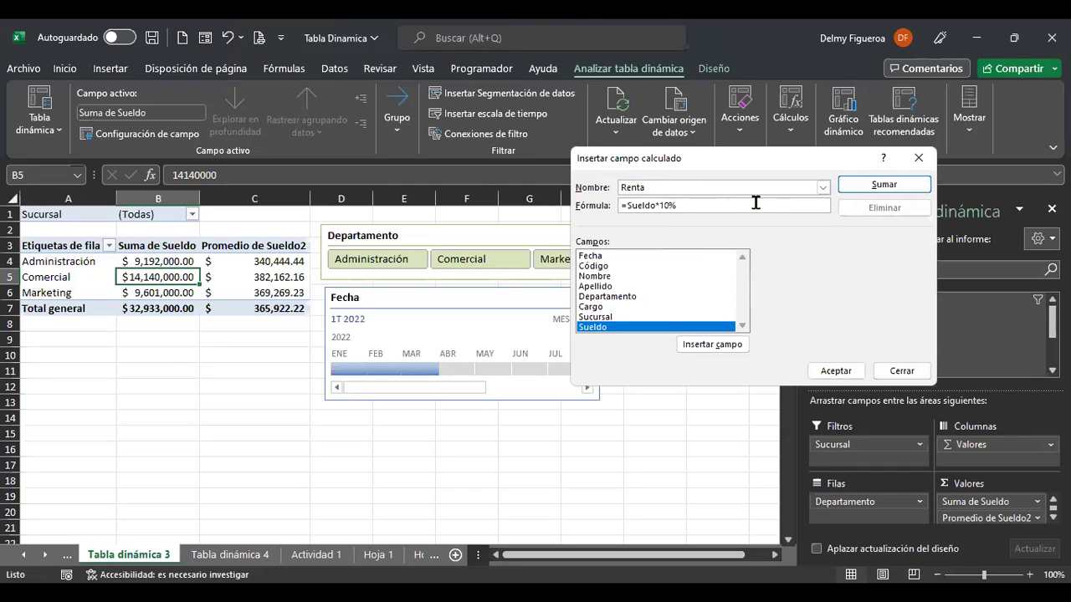
left_click(844, 373)
Move the Departamento slicer and the Fecha timeline off the new Suma de Renta column, to start around column E.
left_click_drag(477, 239, 561, 256)
left_click_drag(418, 307, 525, 315)
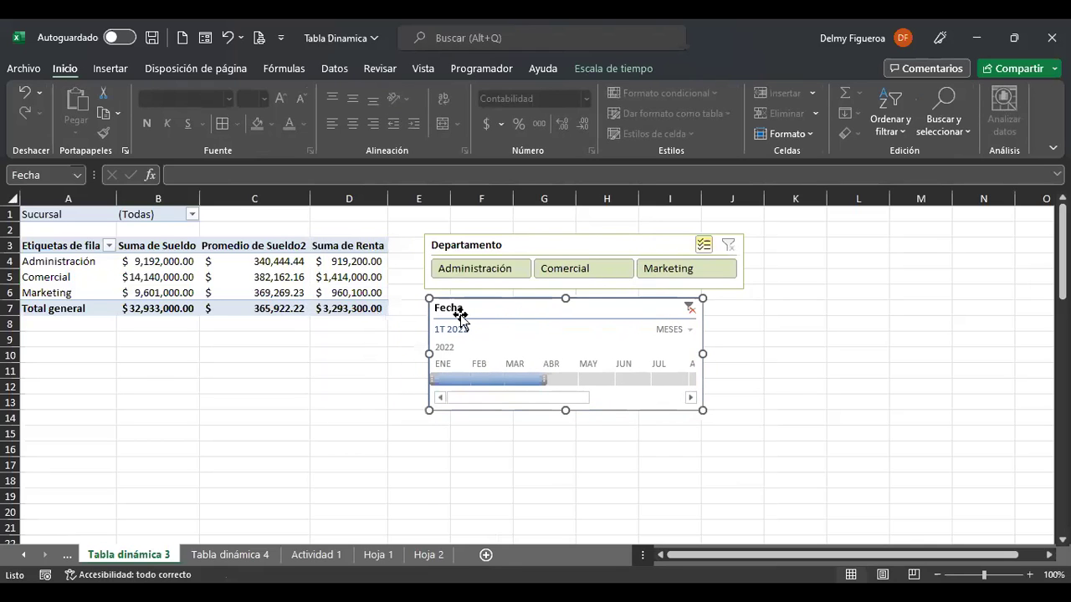
left_click(361, 261)
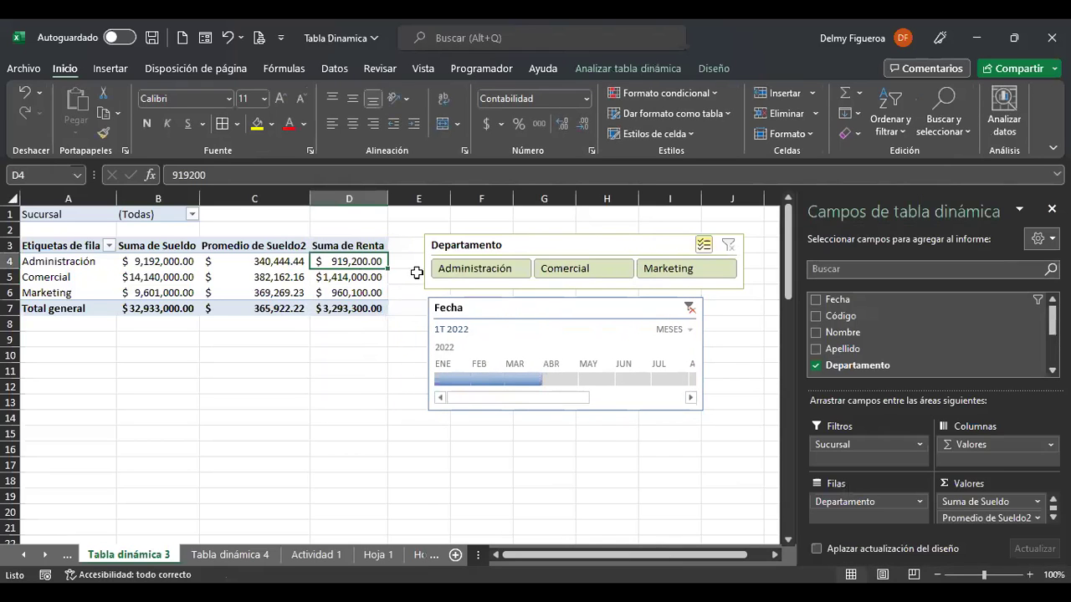
Try to rename the Suma de Renta column heading in D3 as Renta.
left_click(358, 244)
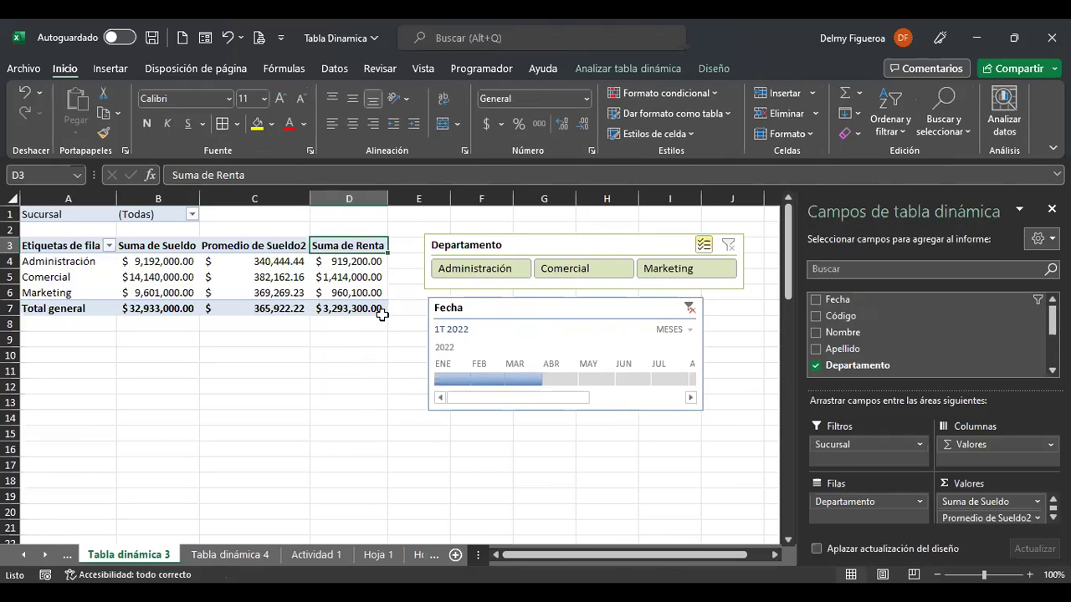
mouse_move(381, 314)
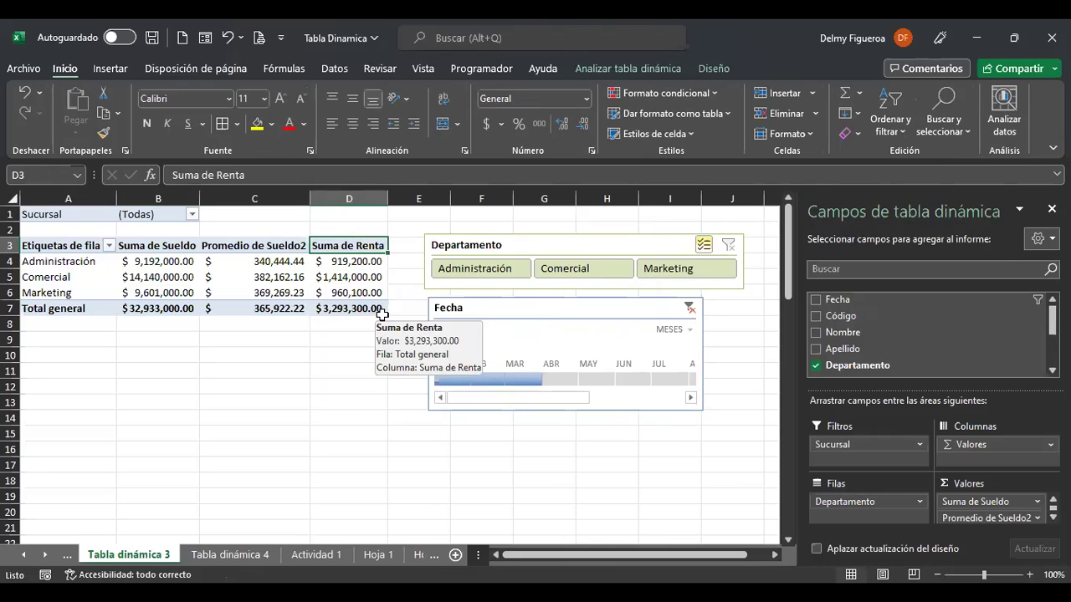
type("Renta")
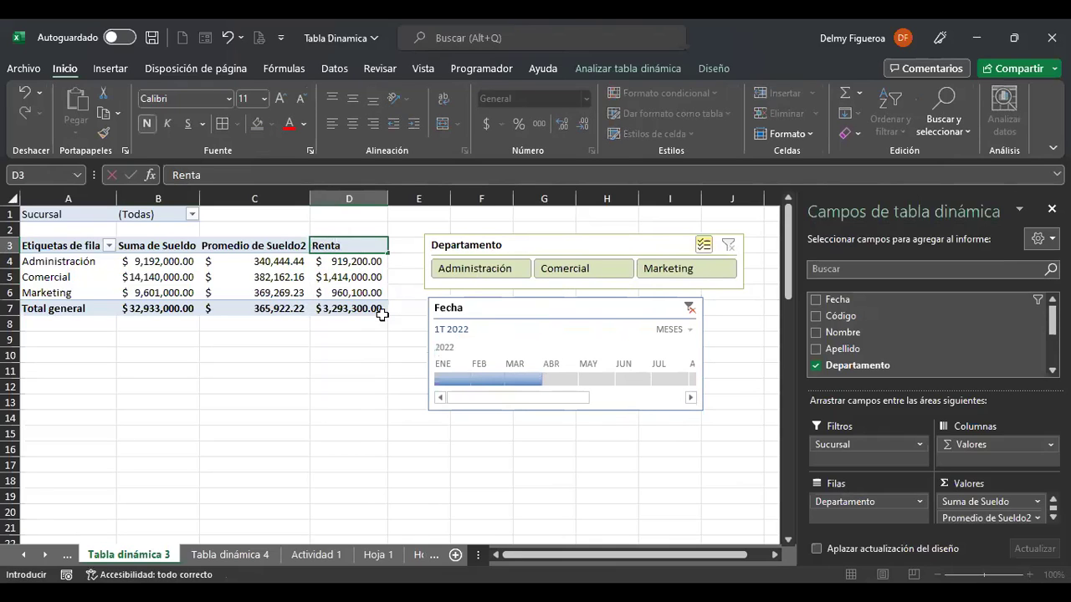
key("Return")
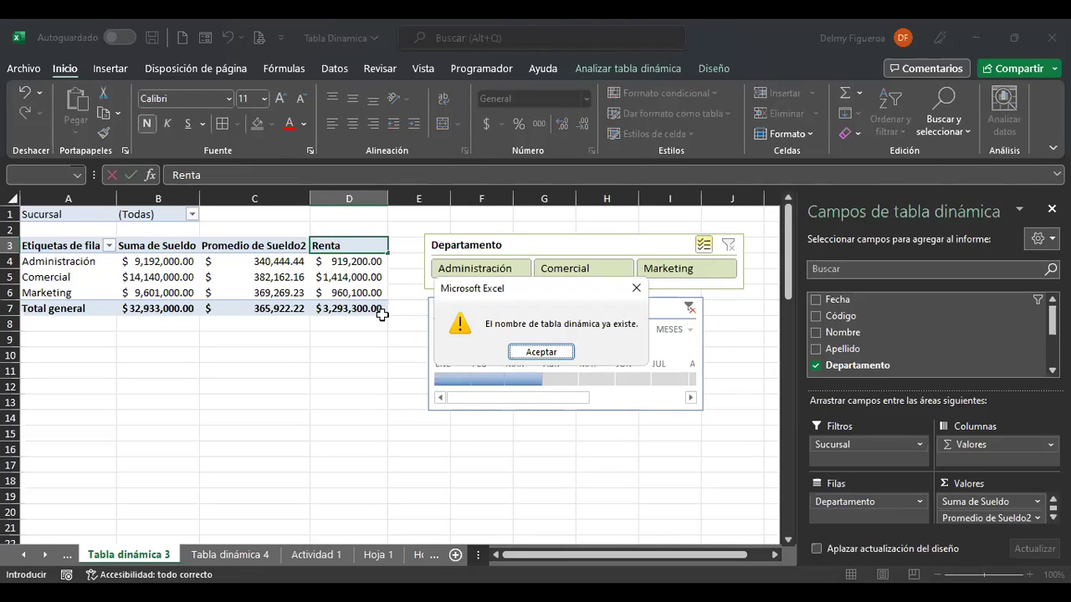
key("Return")
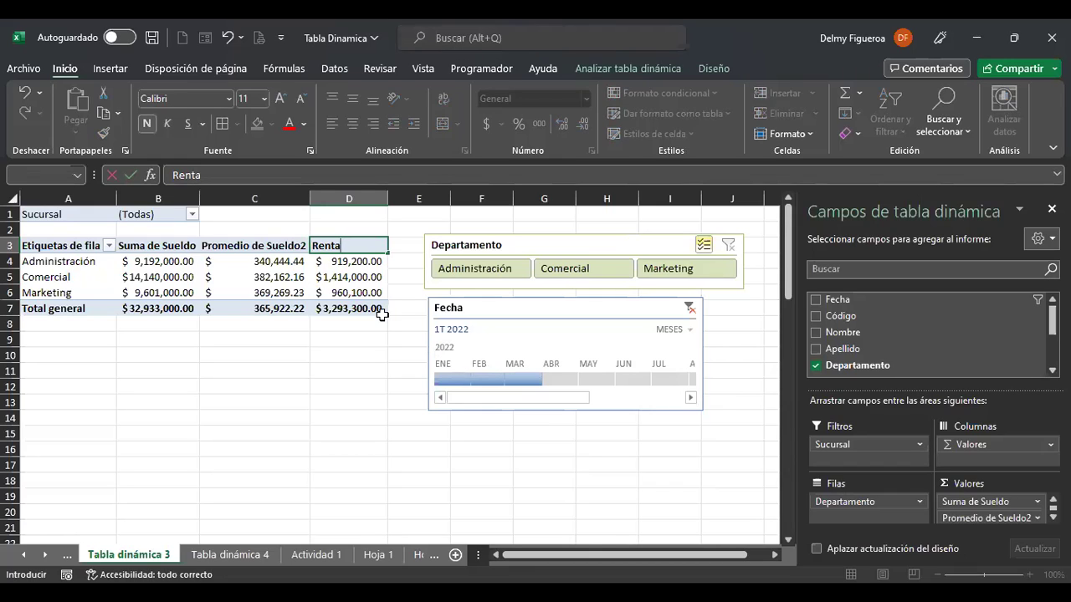
Rename the calculated column's heading in D3 as Desc. Renta.
key("BackSpace")
key("BackSpace")
key("BackSpace")
key("BackSpace")
type("Desc.")
key("Return")
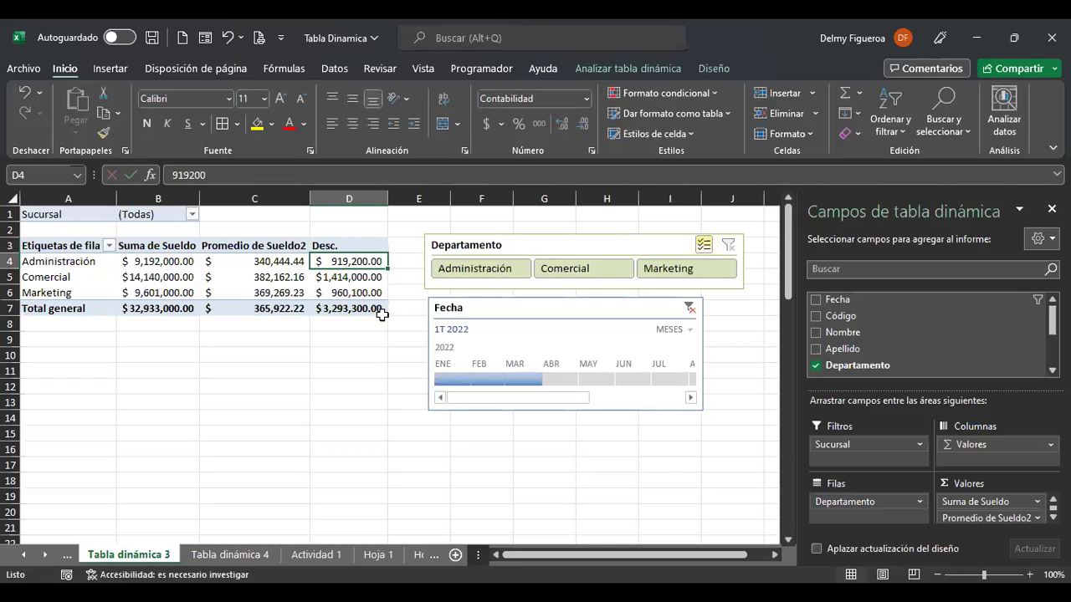
key("Up")
key("F2")
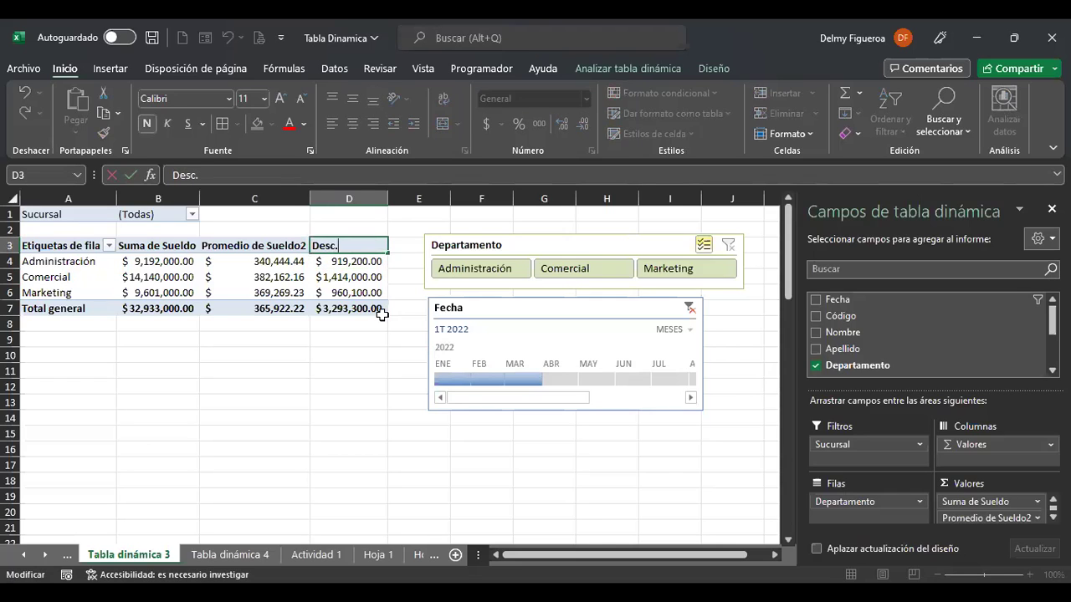
type("Renta")
key("Return")
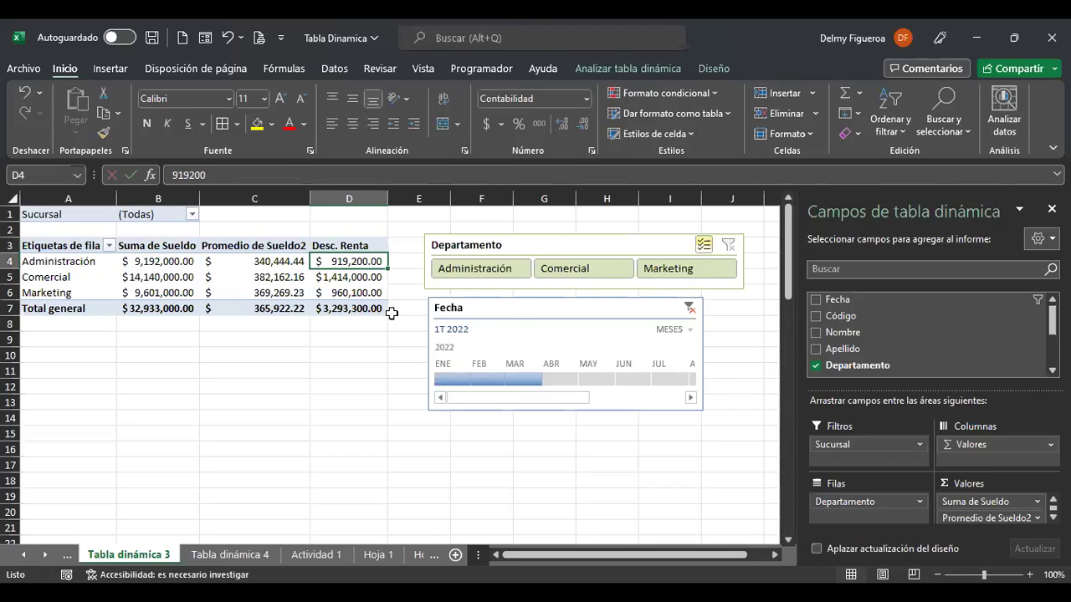
Move the Fecha timeline and the Departamento slicer lower on the sheet, with the slicer at about row 10 from column F and the timeline beneath it.
left_click_drag(584, 303, 636, 419)
left_click_drag(614, 242, 669, 360)
left_click(415, 259)
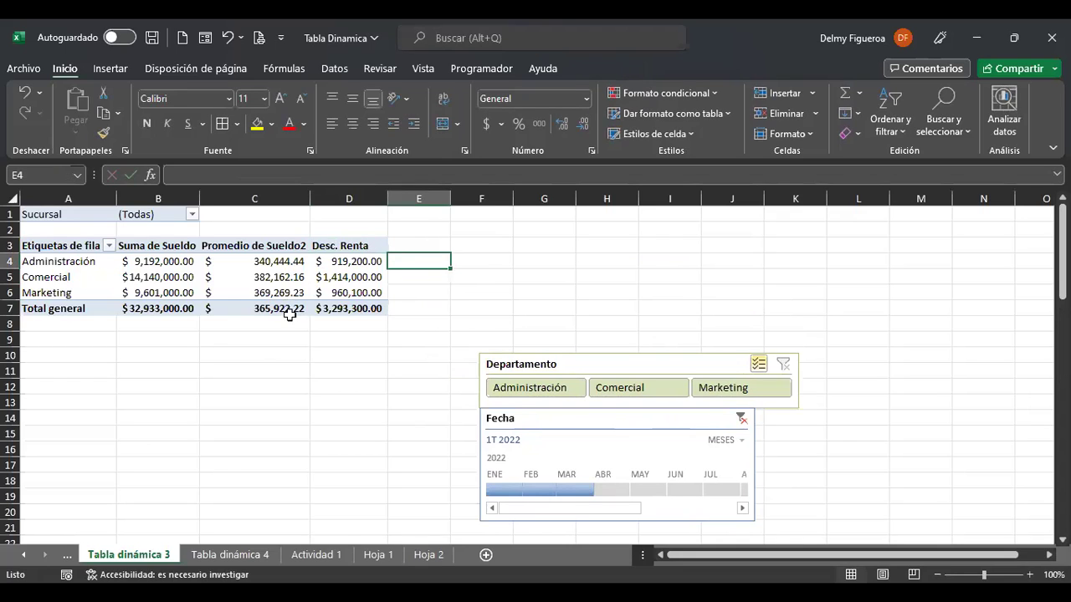
Insert a calculated field named ISSS in the pivot table with the formula =Sueldo*3%.
left_click(424, 242)
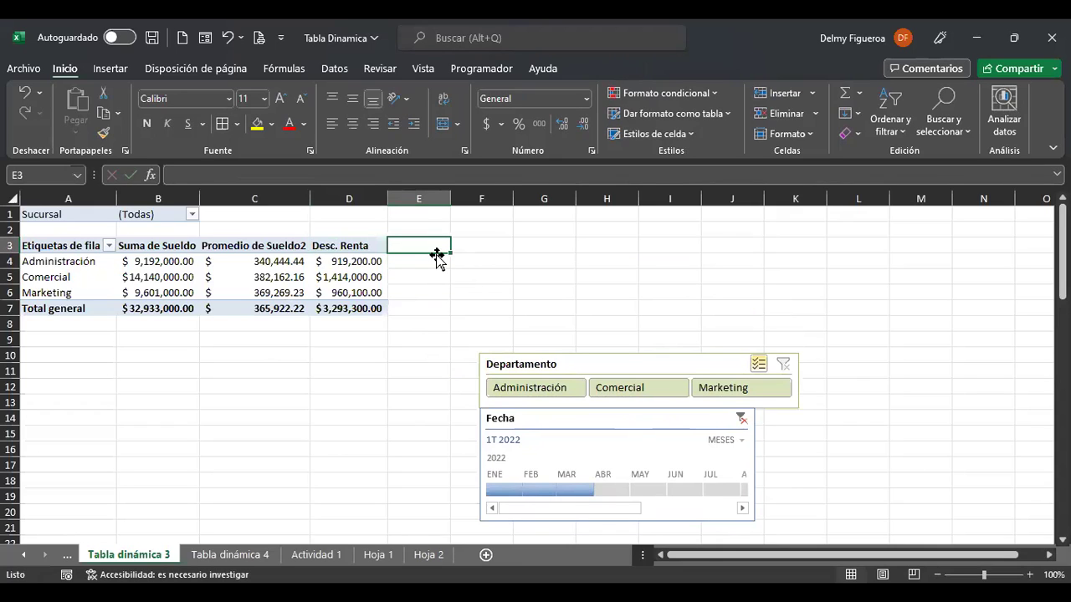
left_click(371, 279)
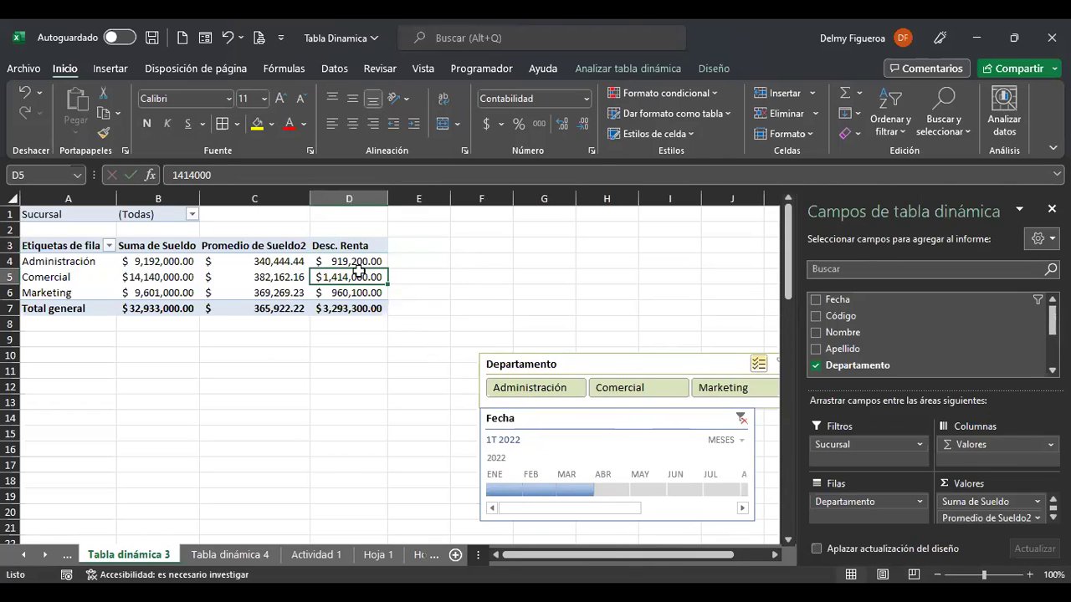
left_click(649, 69)
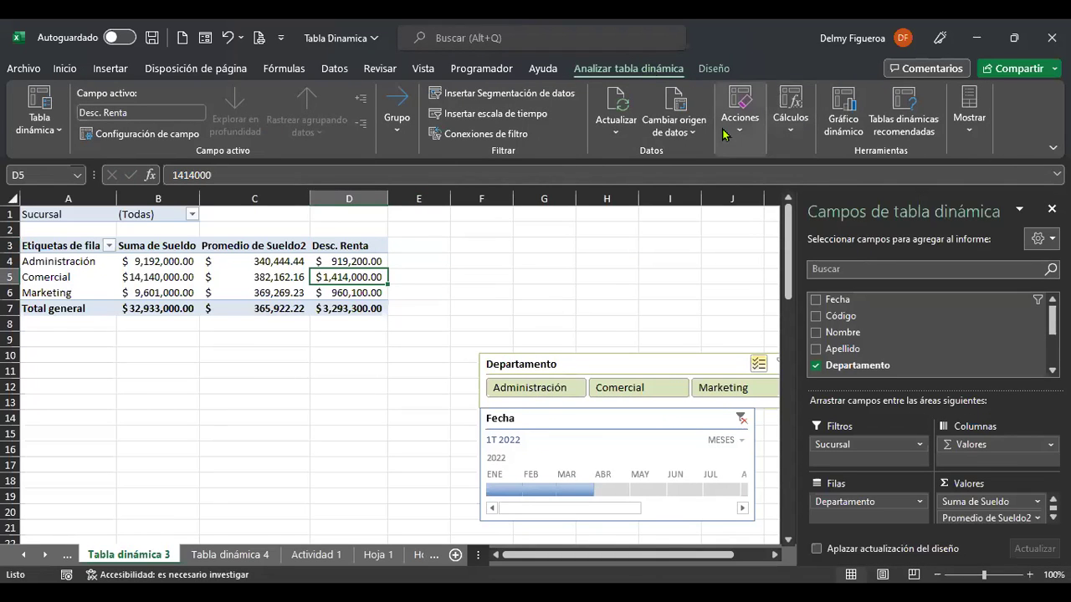
left_click(793, 133)
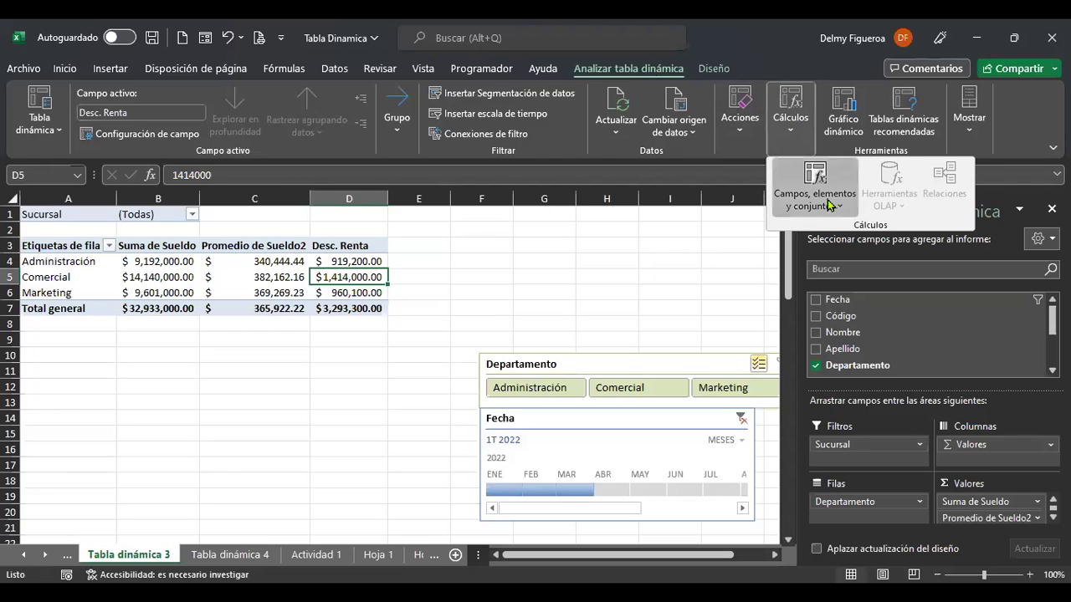
left_click(830, 206)
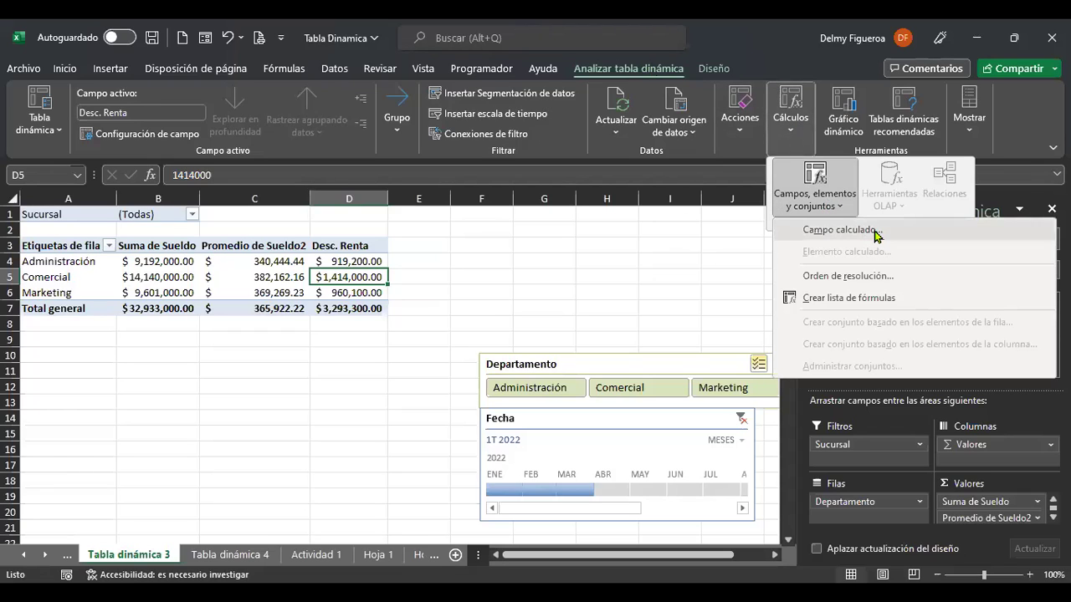
left_click(875, 232)
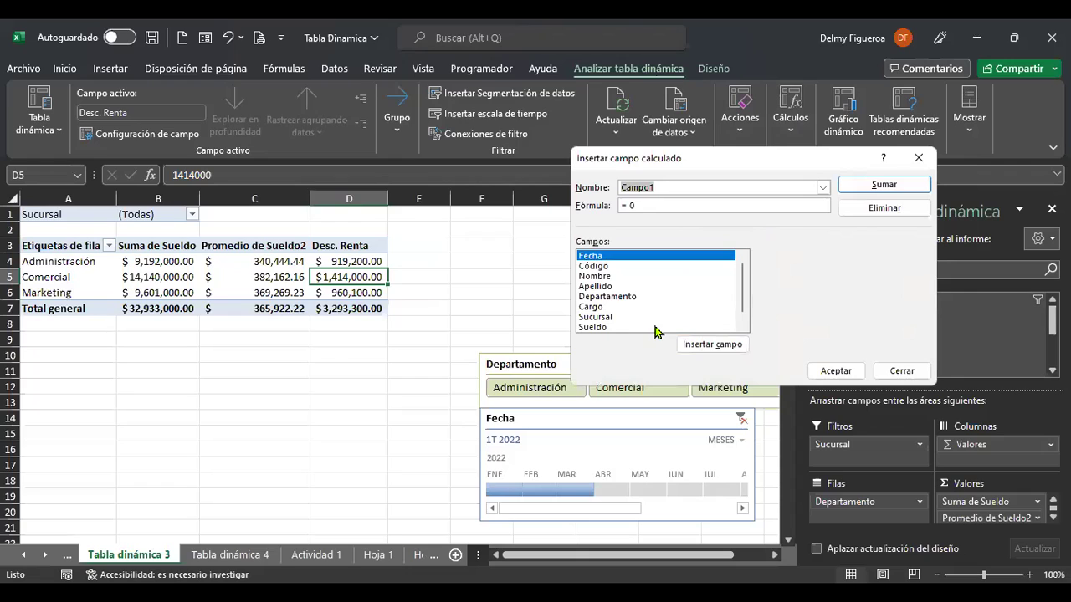
scroll(655, 329, "down", 1)
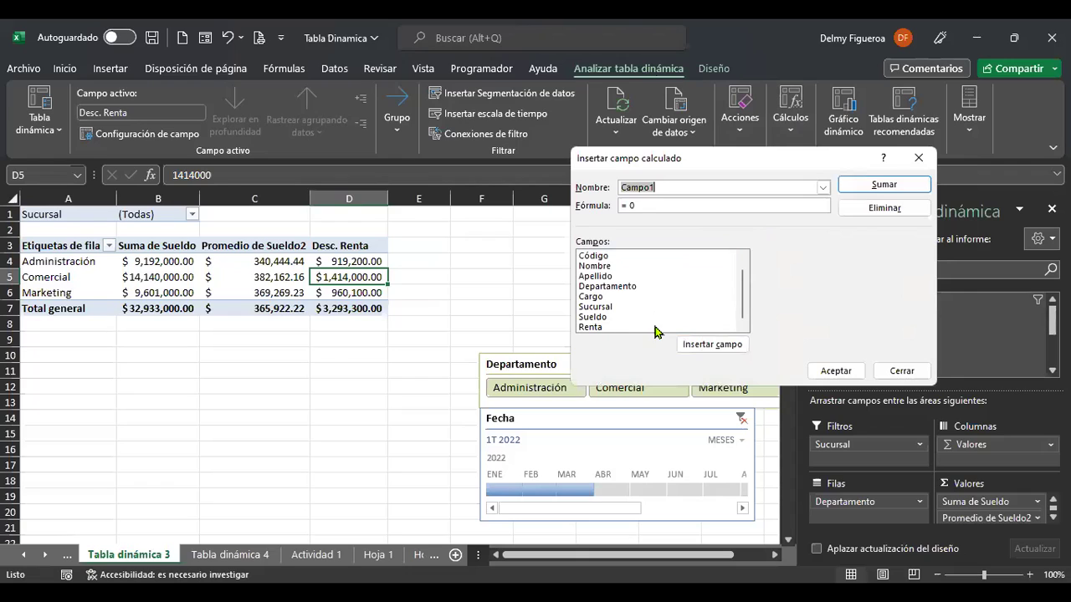
left_click(604, 328)
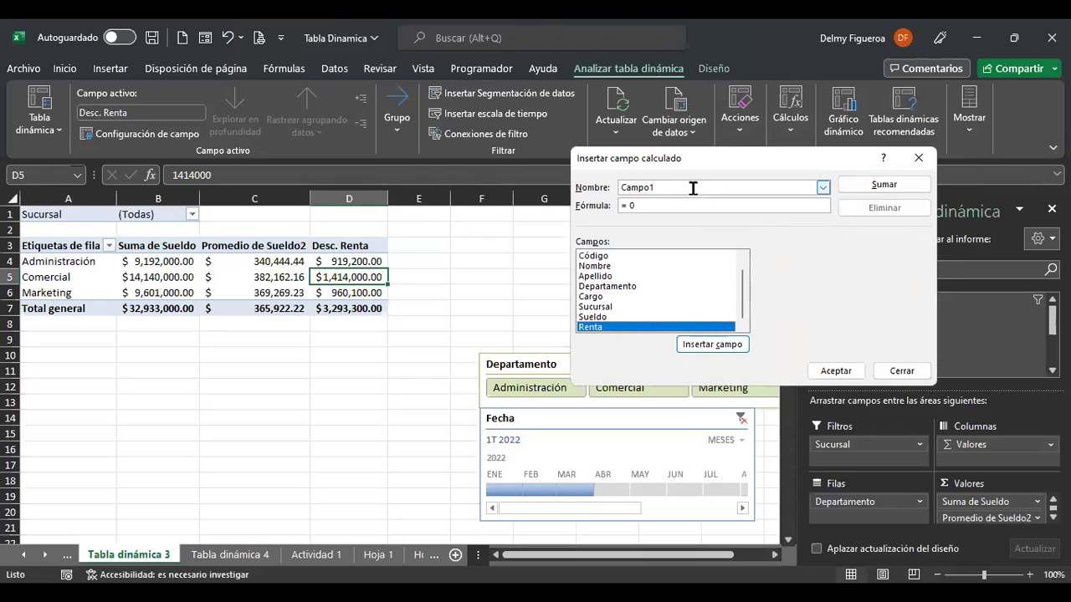
key("alt+n")
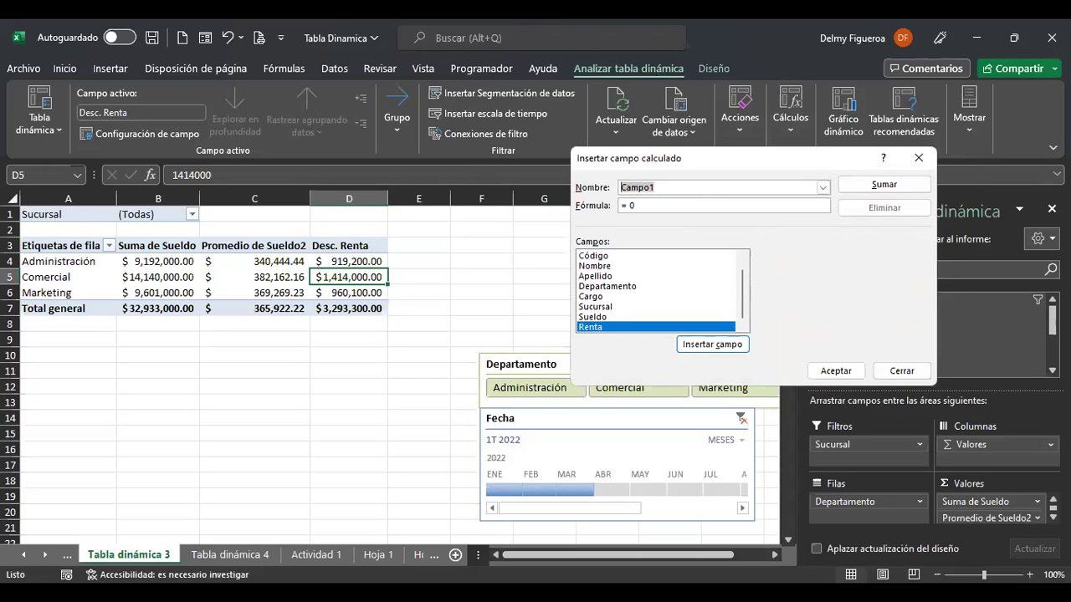
type("ISSS")
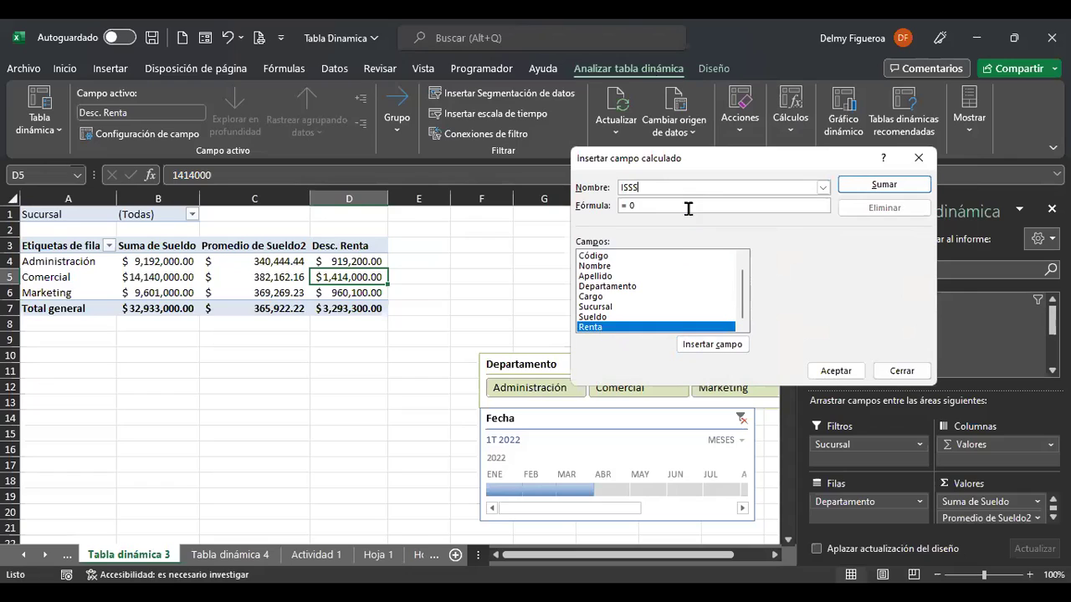
double_click(601, 317)
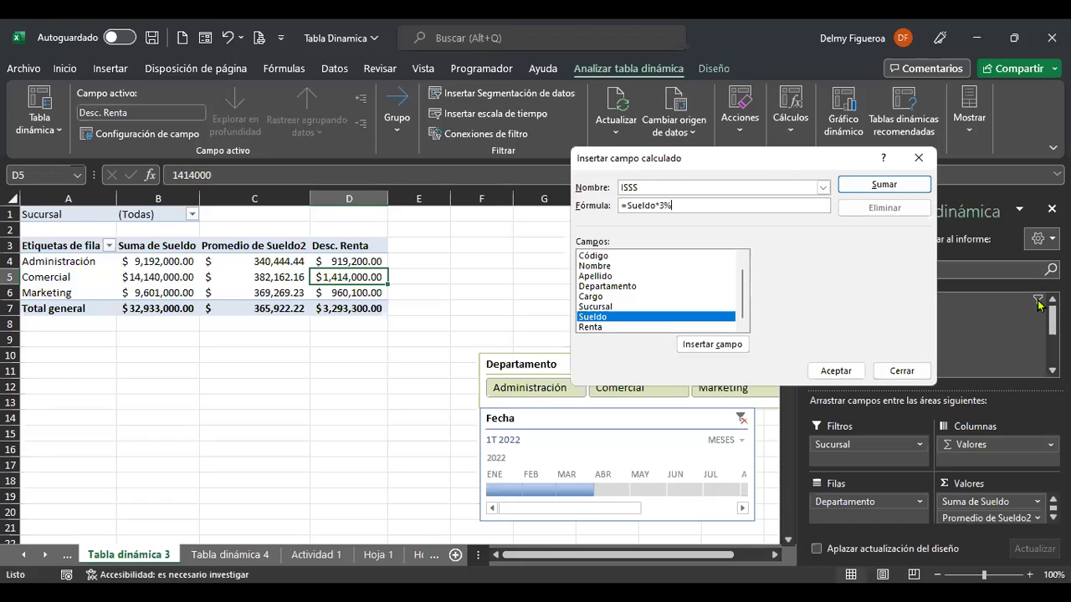
left_click(837, 371)
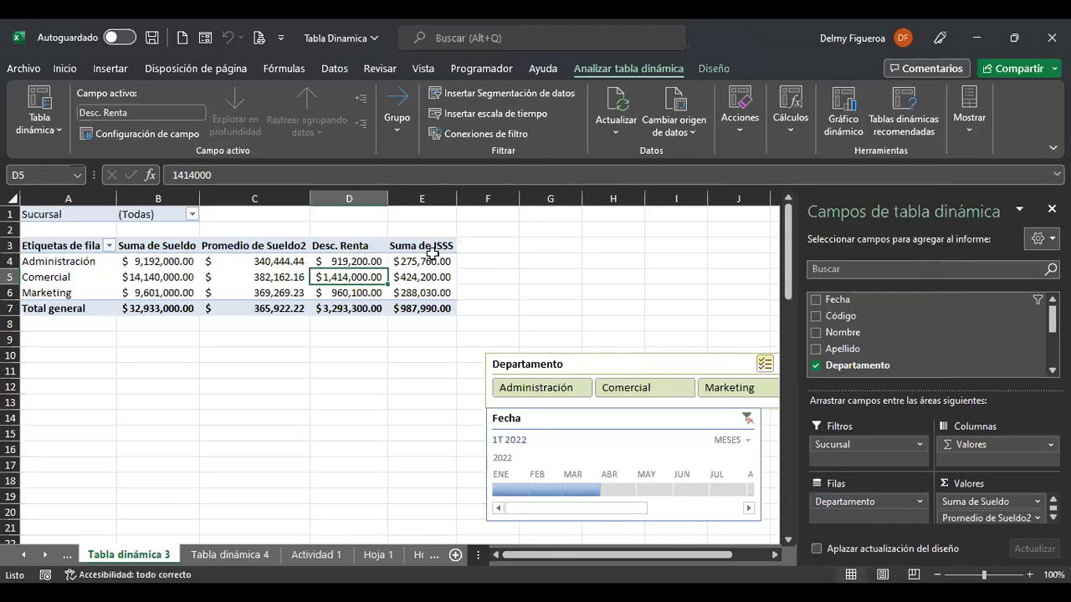
Rename the ISSS column's heading in E3 as Desc ISSS.
left_click(431, 248)
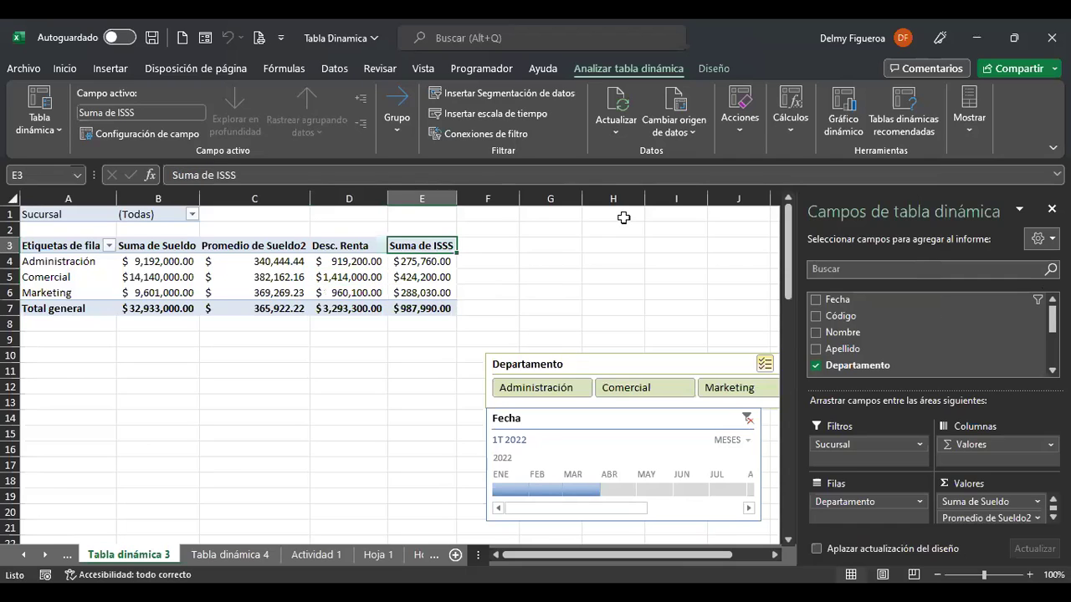
type("Desc ISS")
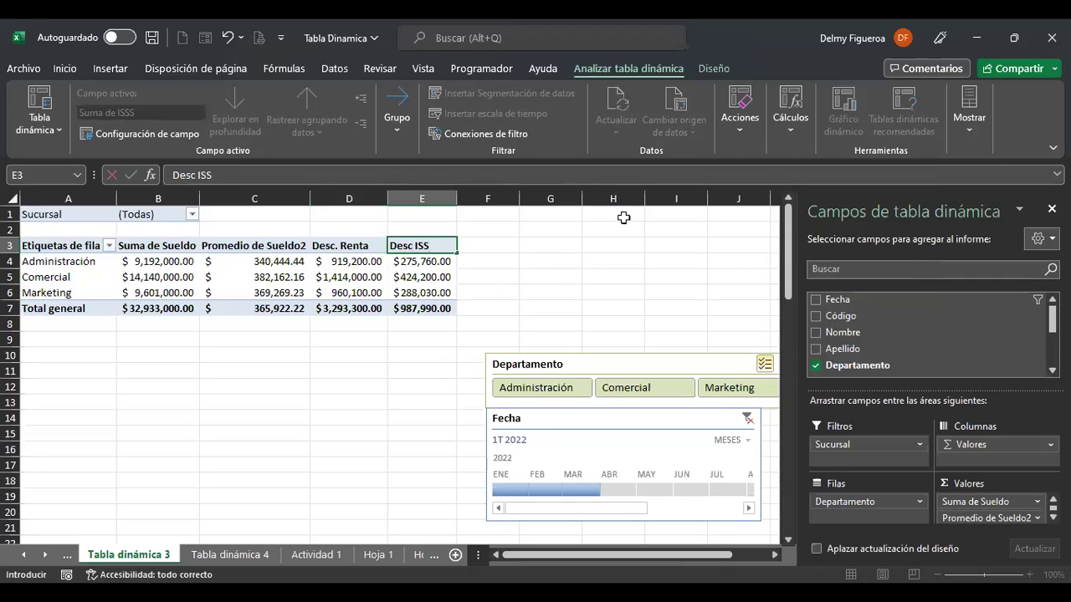
type("S")
key("Return")
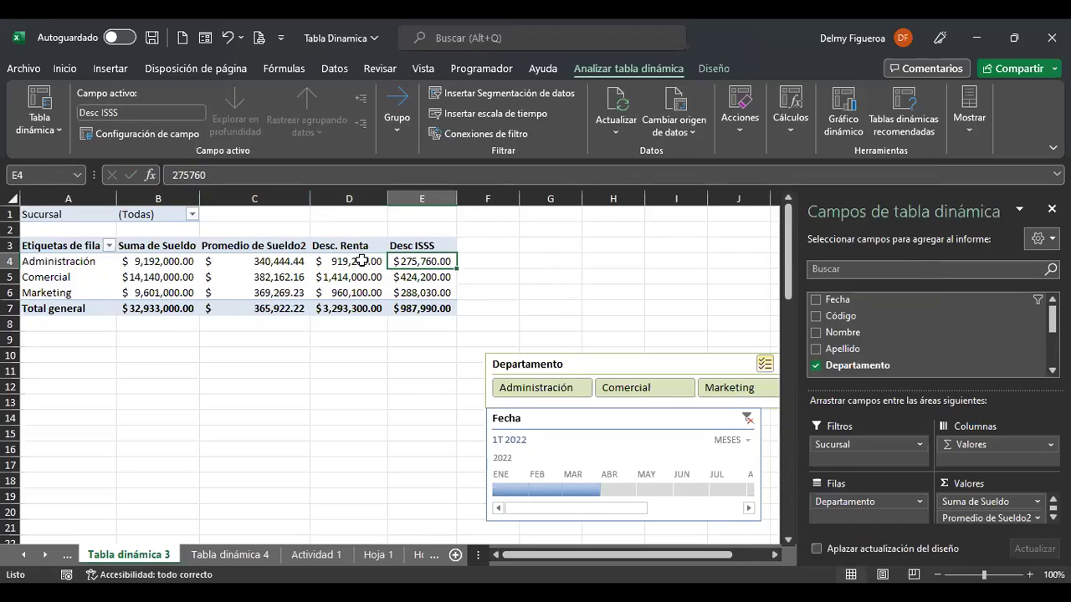
Insert a calculated field named Líquido in the pivot table with the formula =Sueldo-Renta-ISSS.
left_click(790, 125)
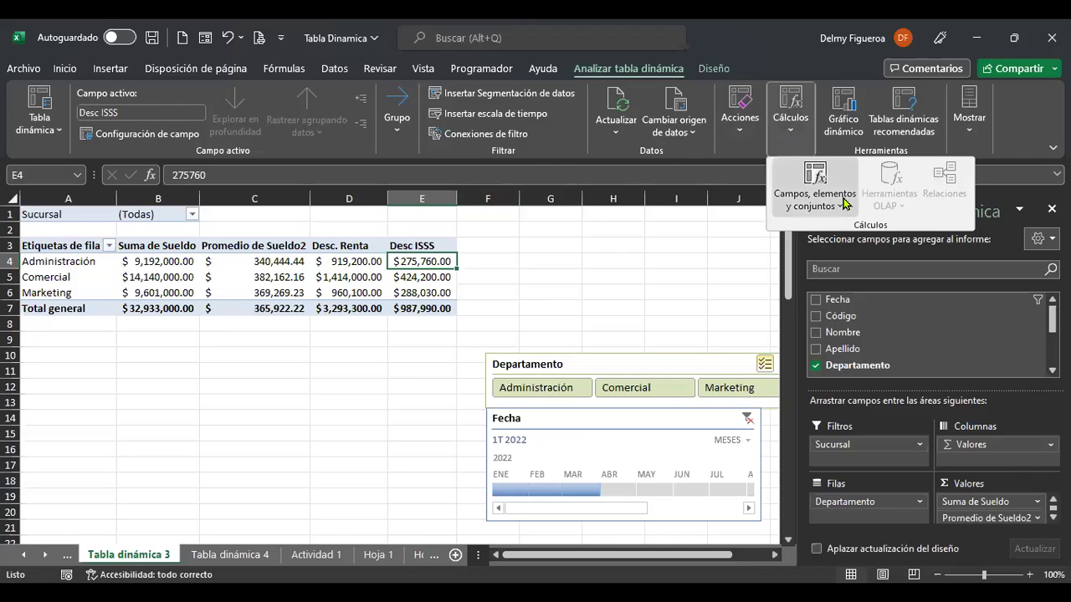
left_click(843, 204)
left_click(855, 241)
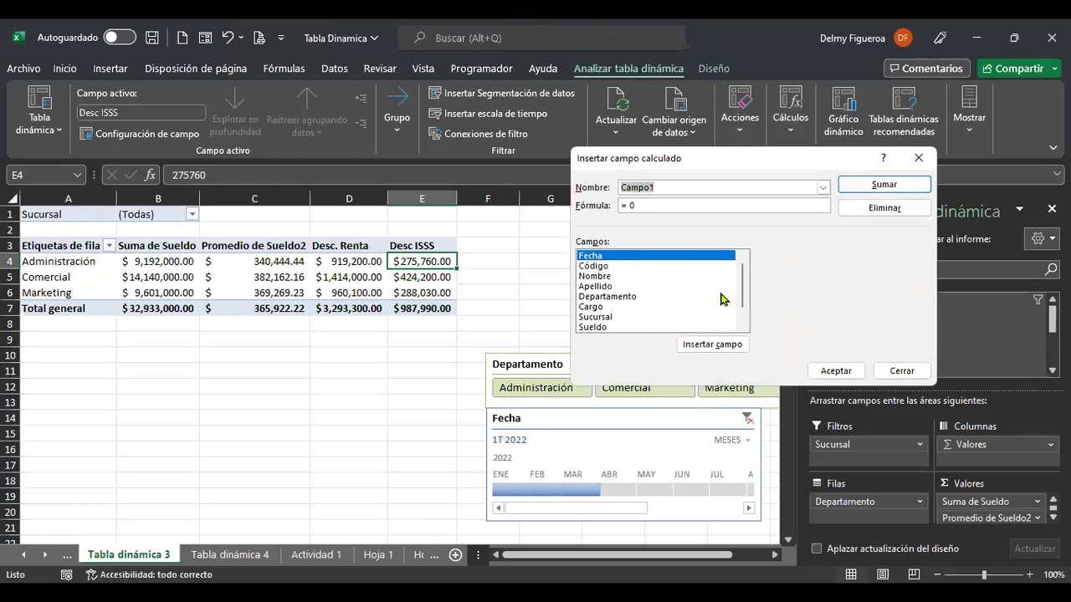
type("Líquido")
scroll(686, 290, "down", 1)
left_click(598, 308)
double_click(598, 308)
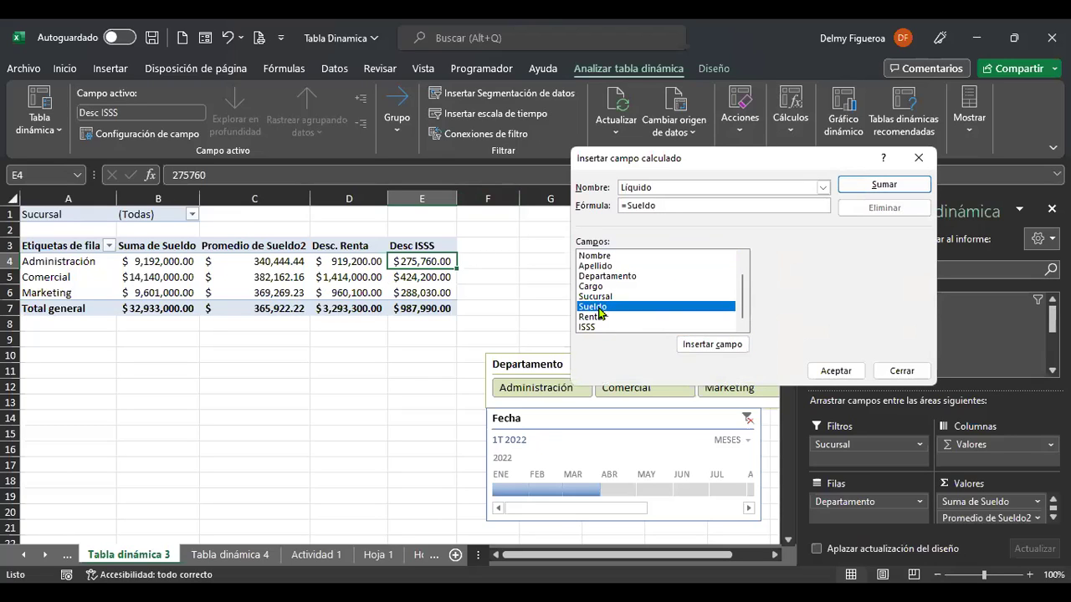
type("-")
double_click(598, 319)
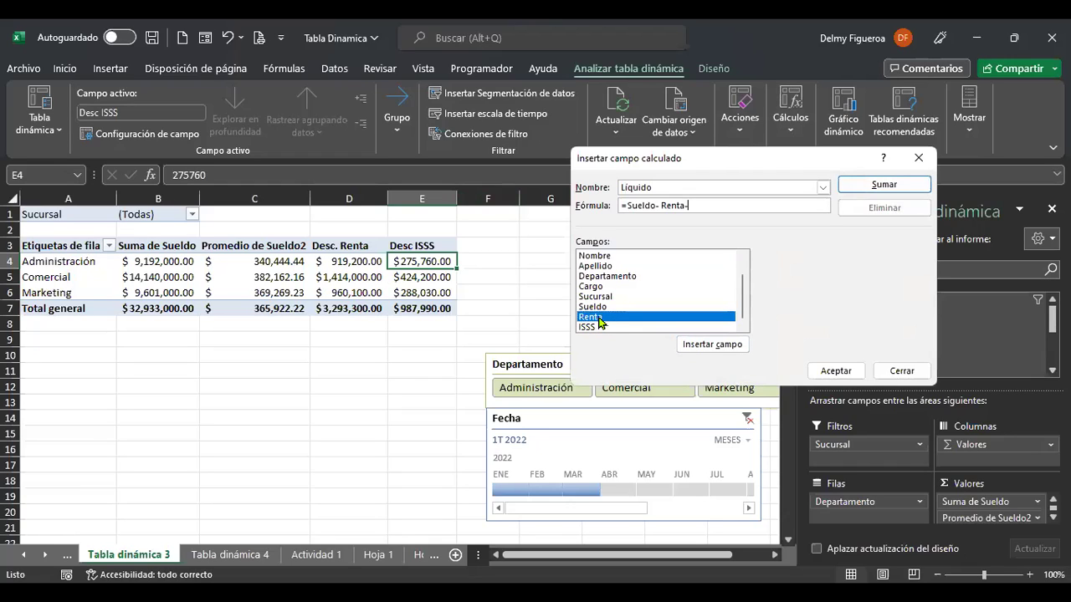
double_click(597, 328)
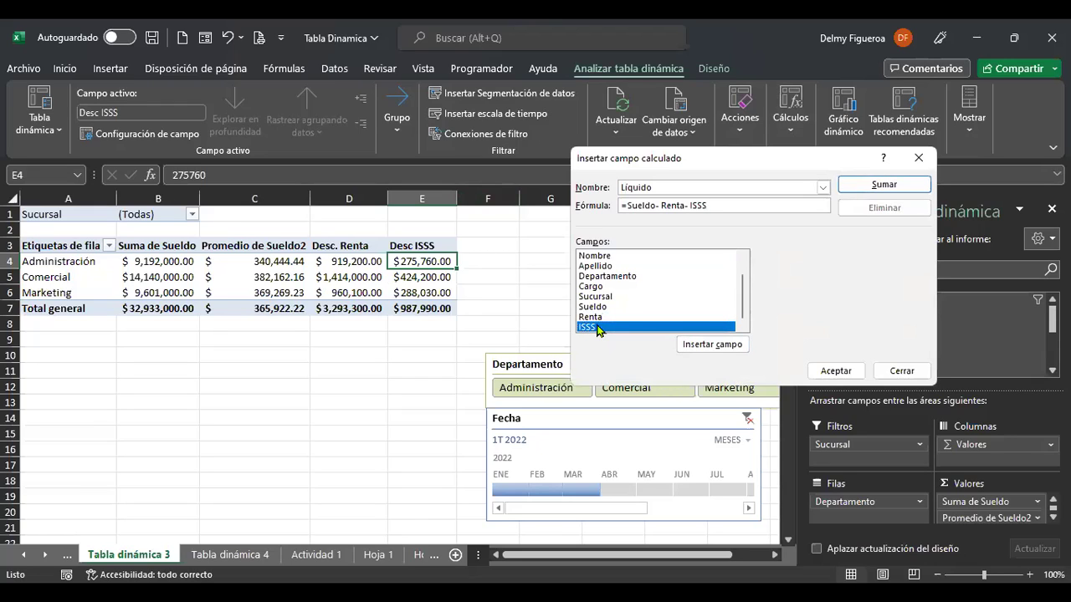
left_click(850, 372)
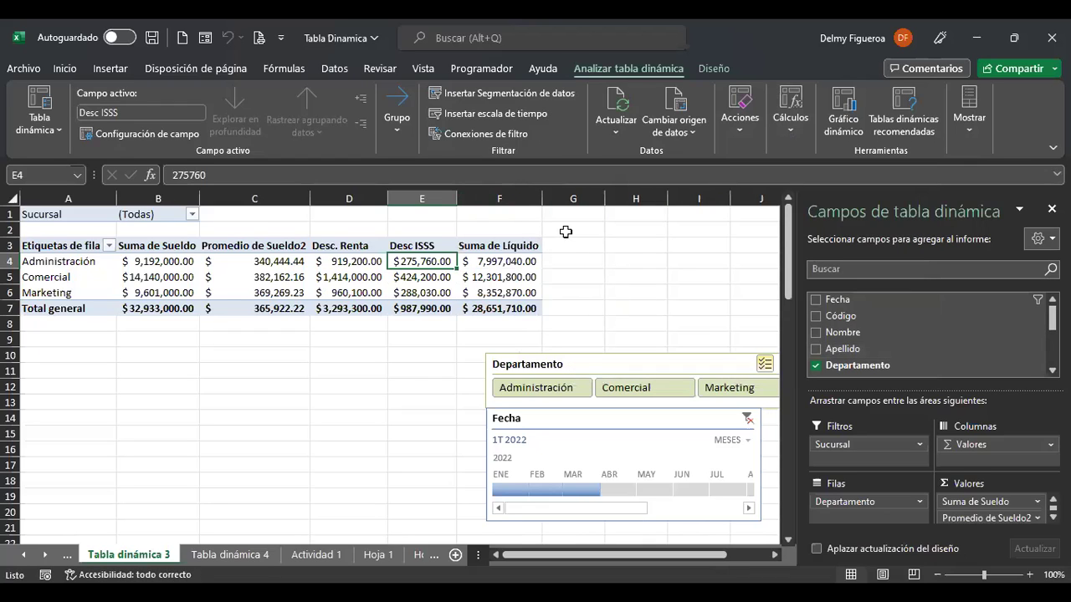
Check the solve order of the pivot table's calculated items and close the list.
left_click(514, 261)
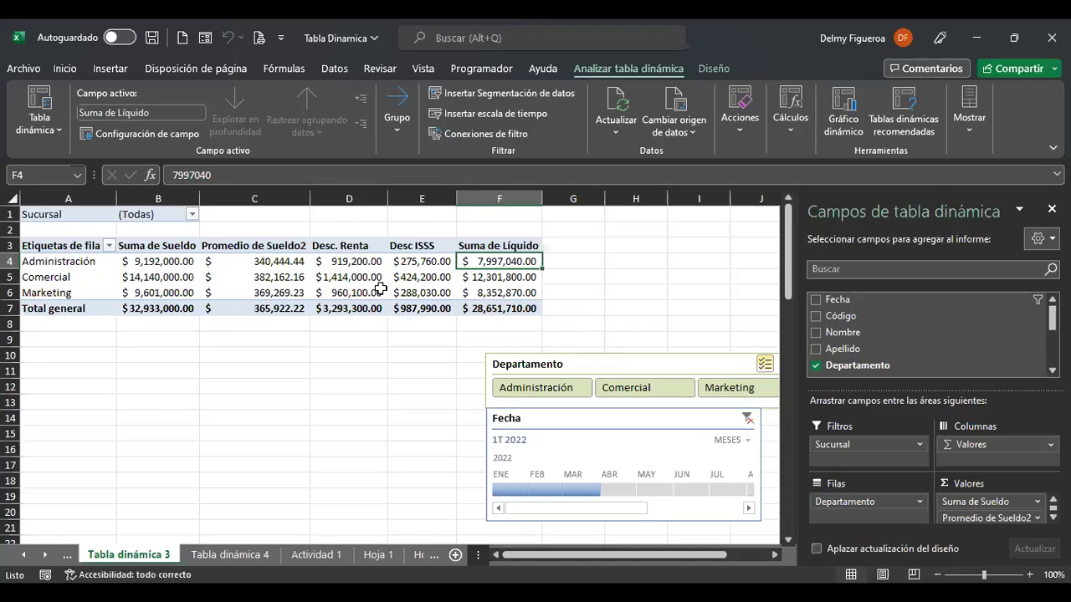
left_click(791, 124)
left_click(832, 208)
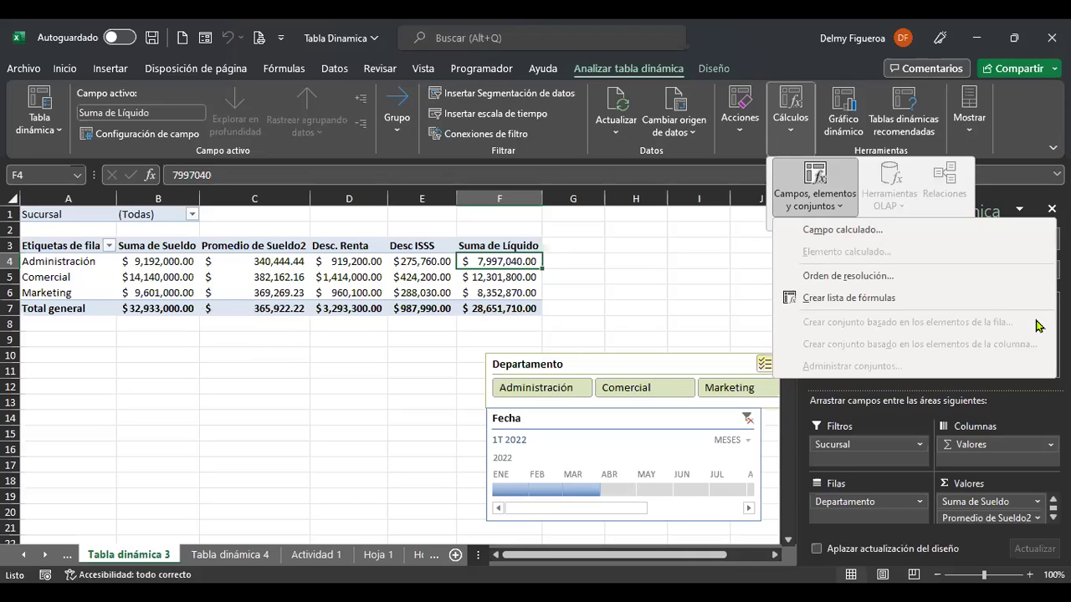
left_click(868, 279)
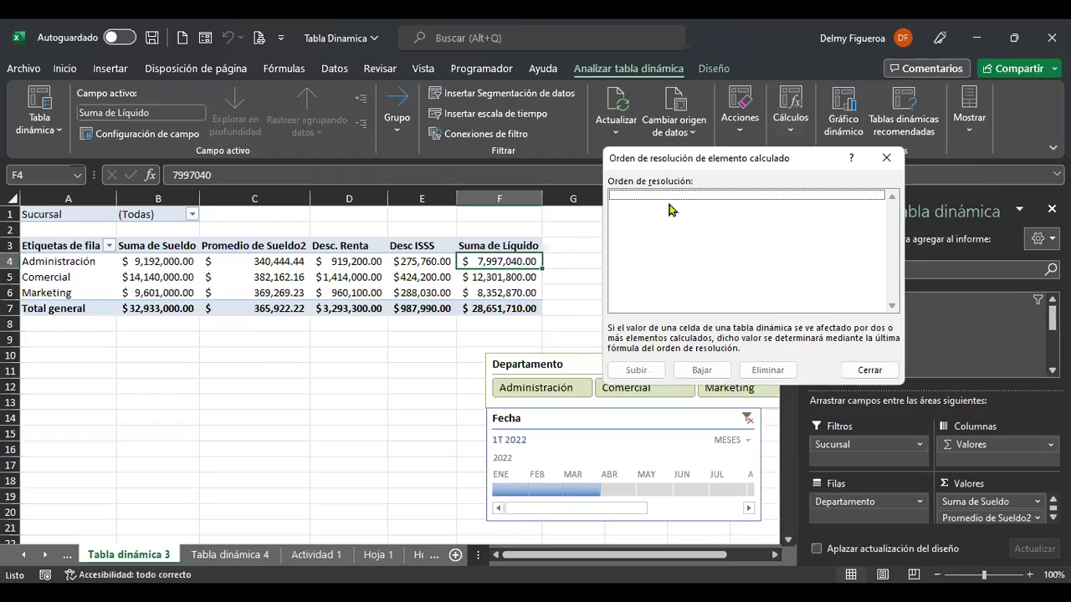
left_click(872, 371)
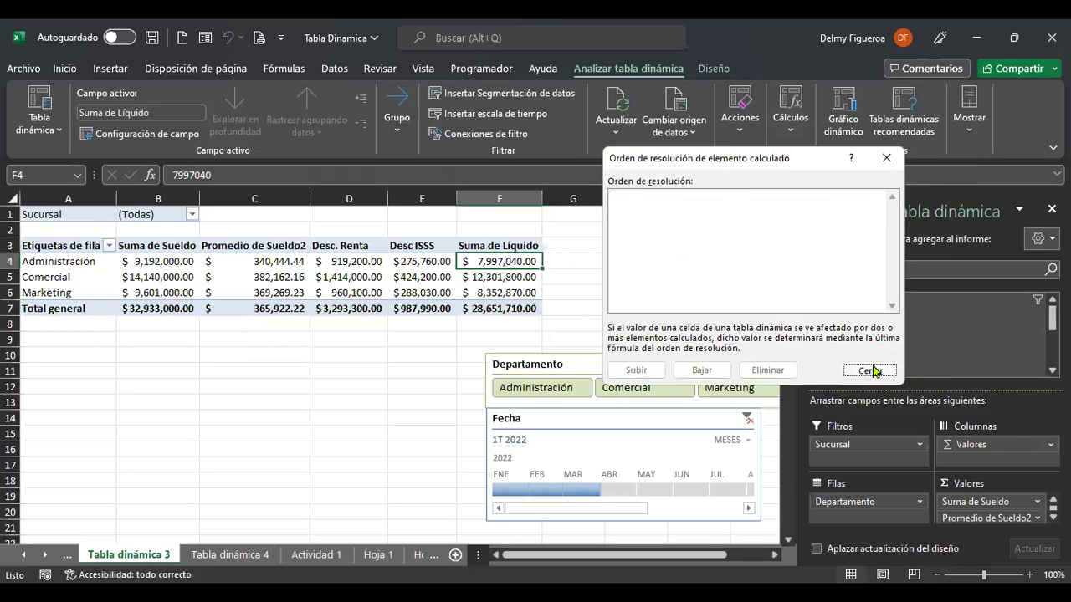
Generate a list of the pivot table's calculated formulas on a new sheet.
left_click(792, 132)
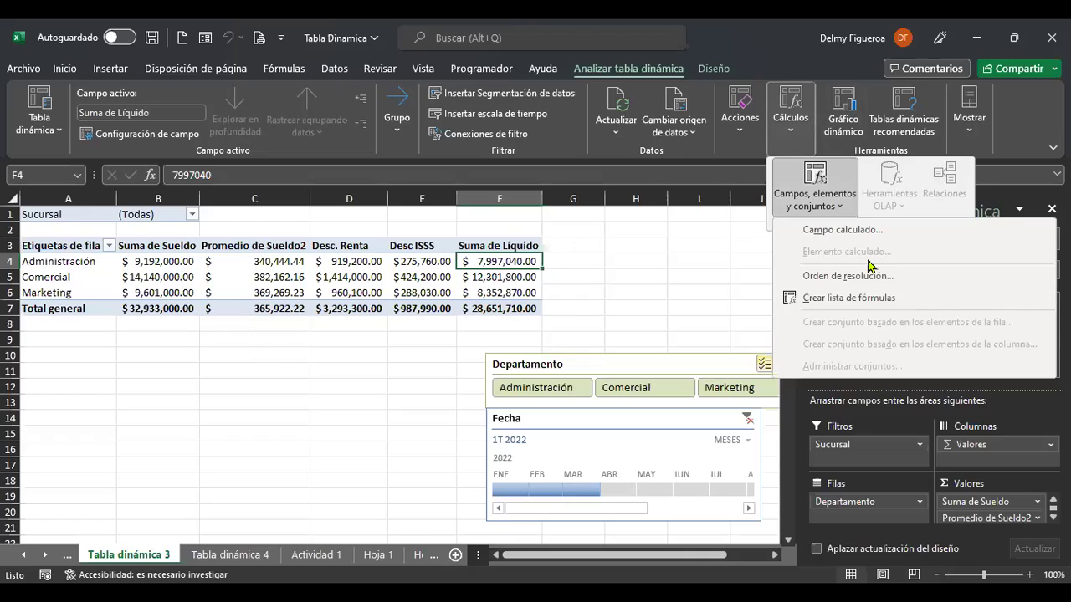
left_click(875, 299)
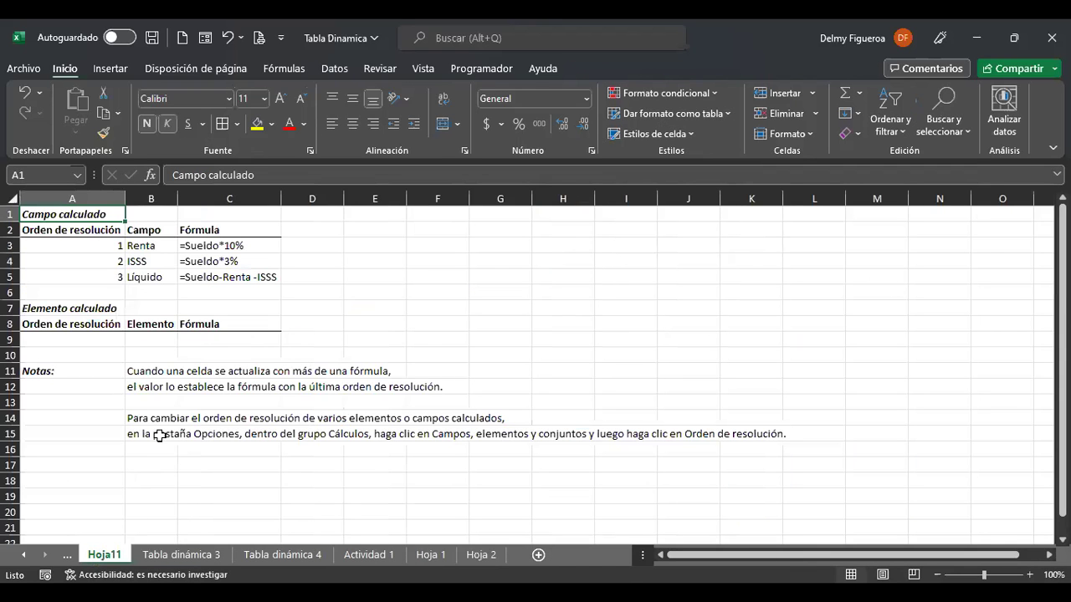
Examine the calculated fields, calculated items and notes on the formula list sheet, and return to the Tabla dinámica 3 sheet.
left_click(374, 229)
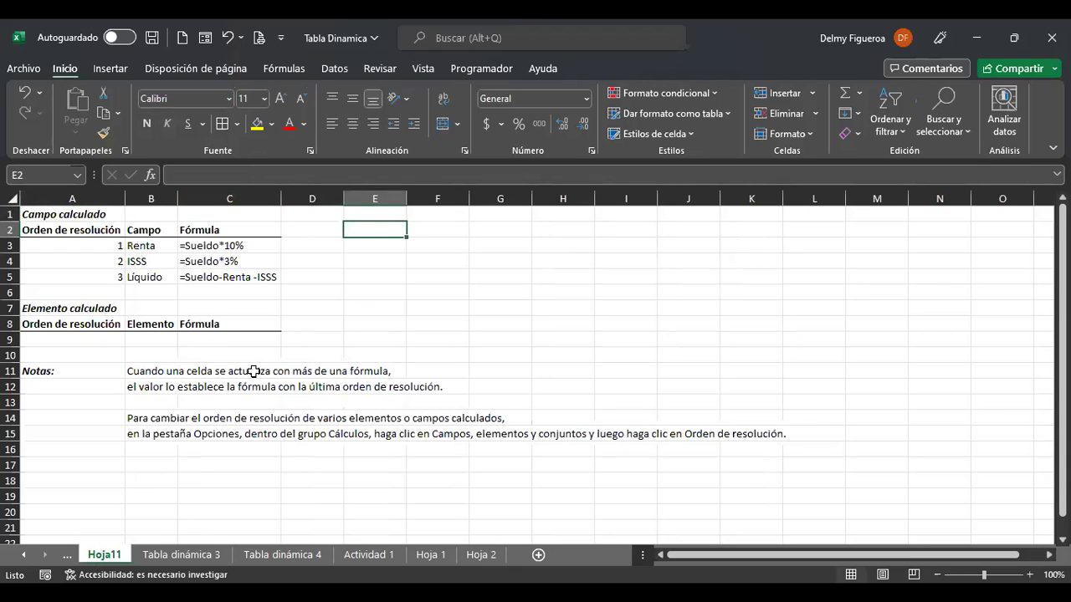
left_click(314, 246)
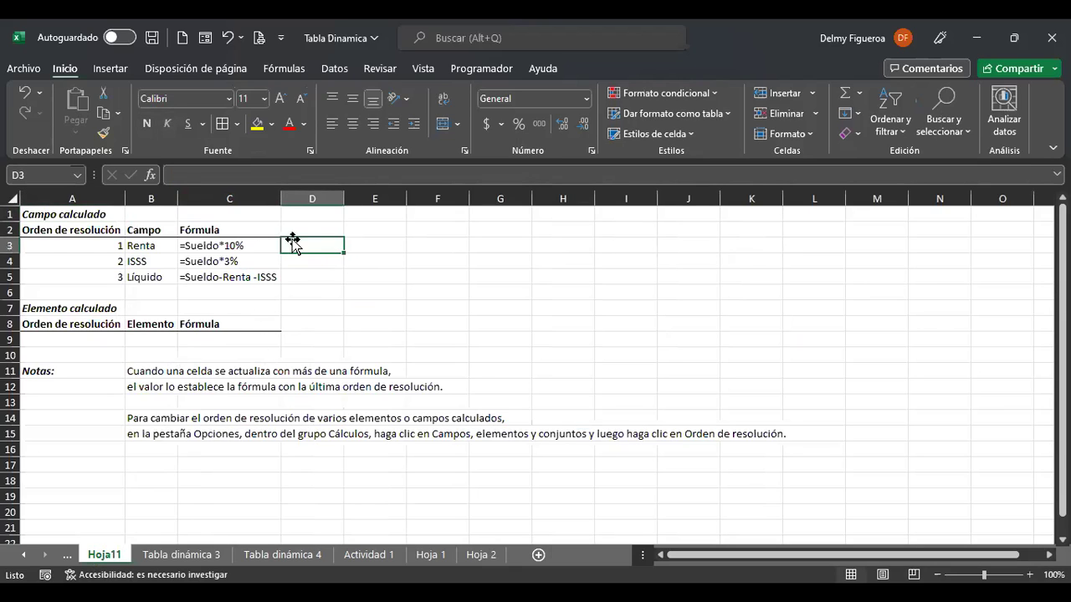
left_click(315, 259)
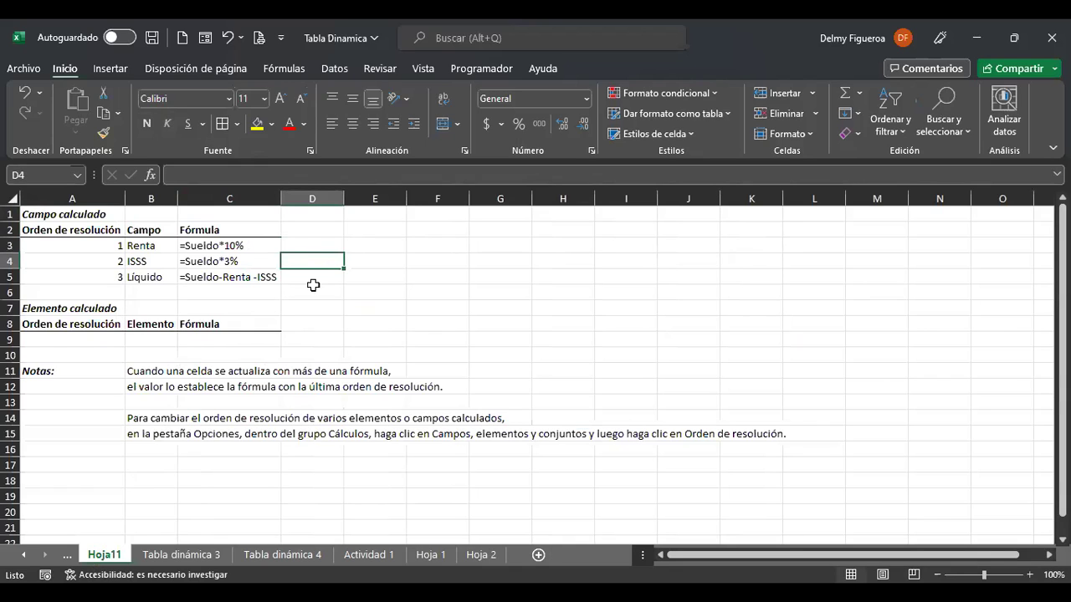
left_click(156, 275)
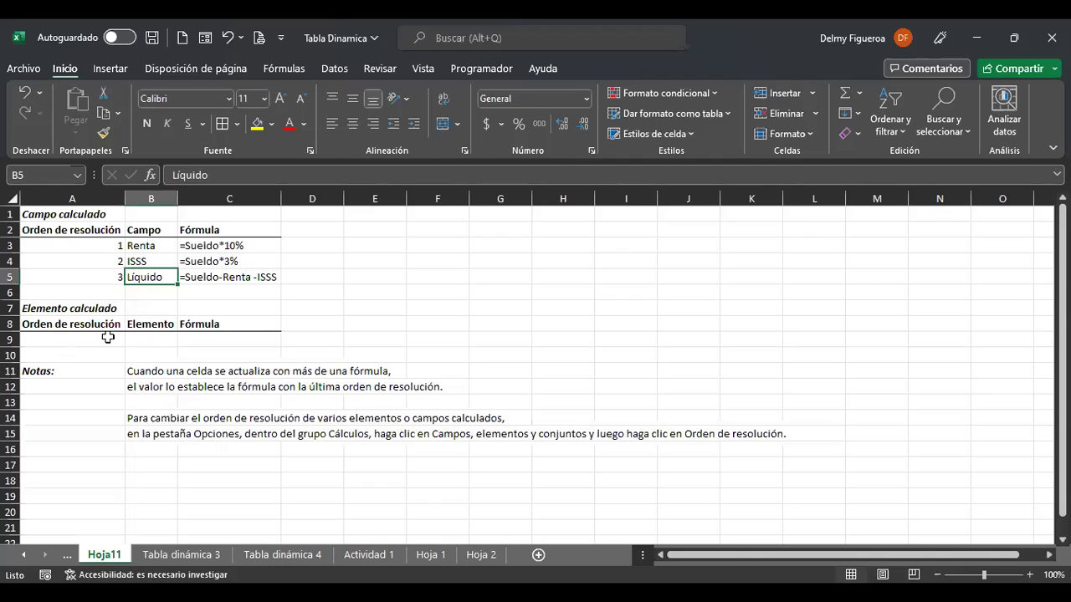
left_click(10, 339)
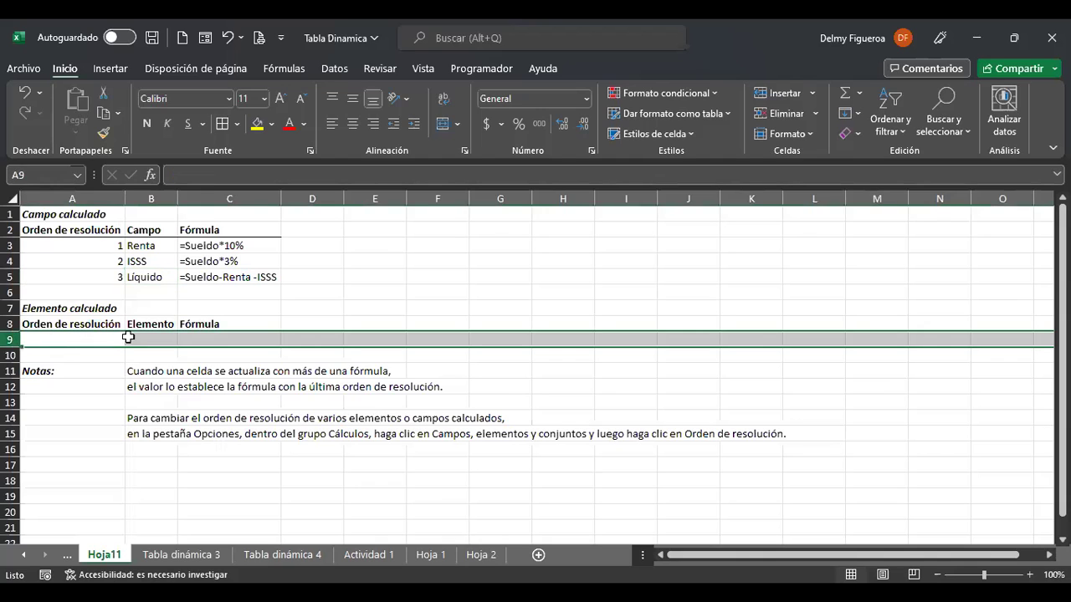
left_click(399, 296)
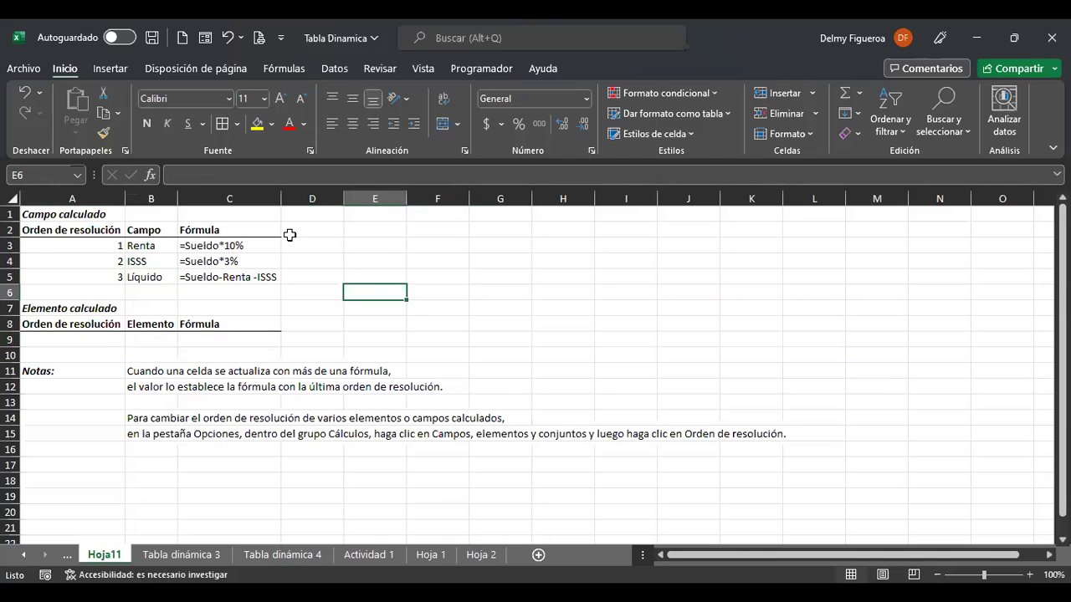
left_click(149, 403)
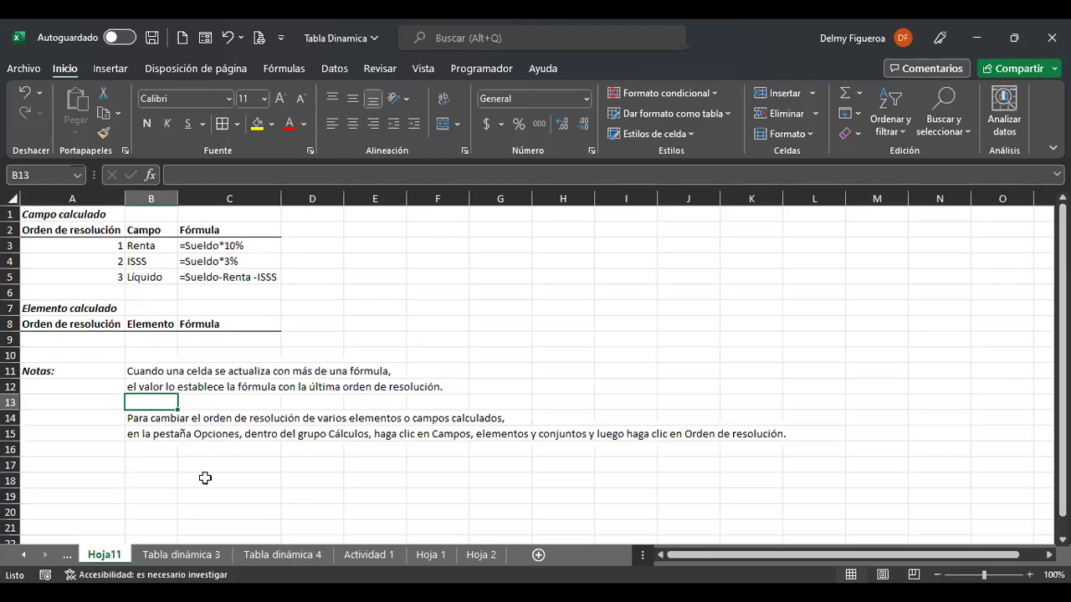
left_click(192, 556)
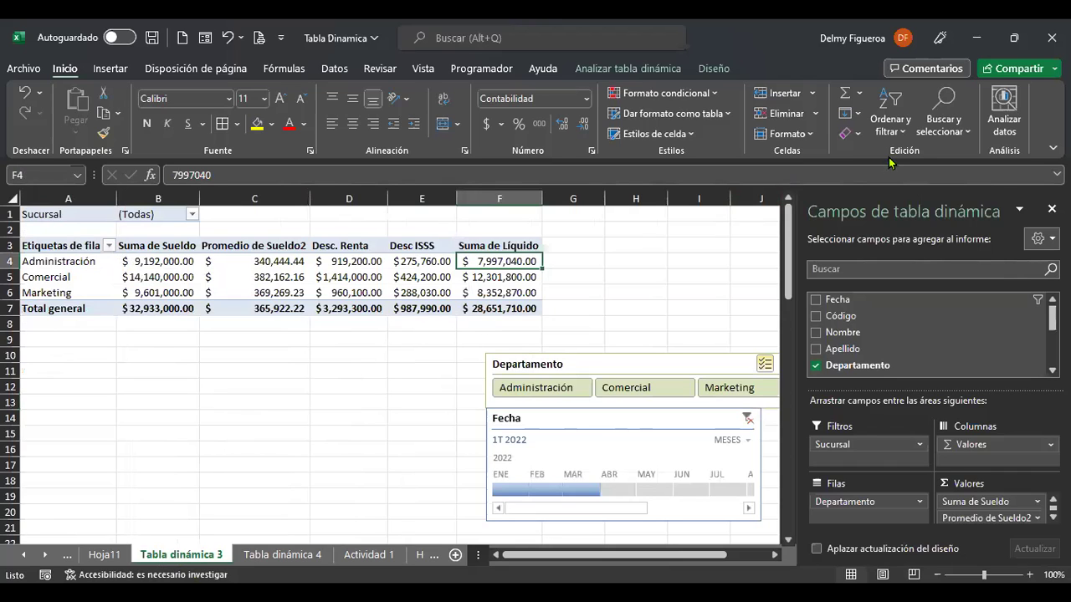
left_click(627, 69)
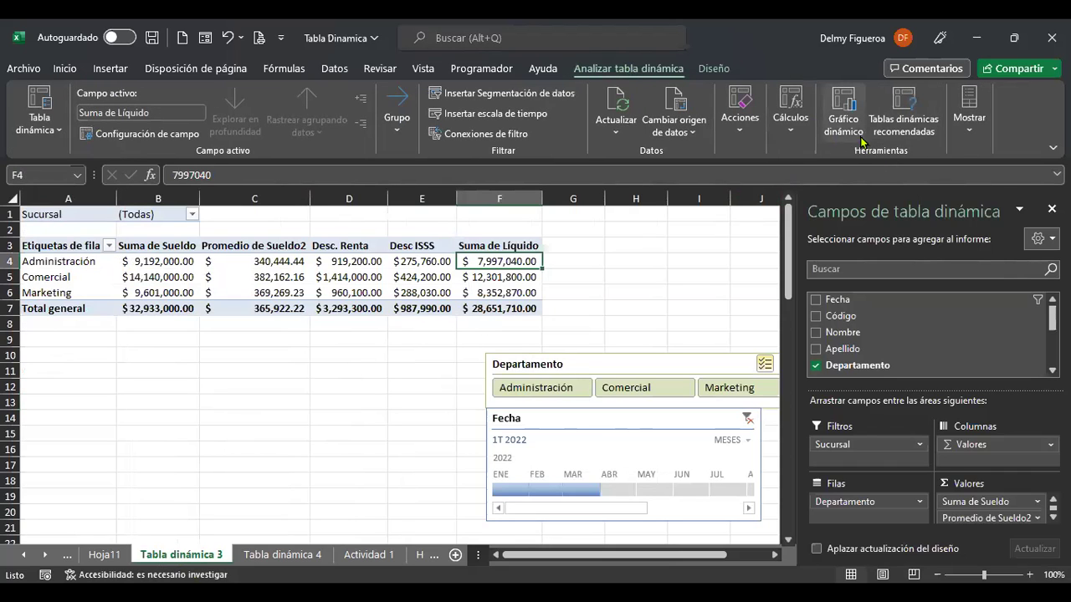
left_click(791, 127)
left_click(841, 205)
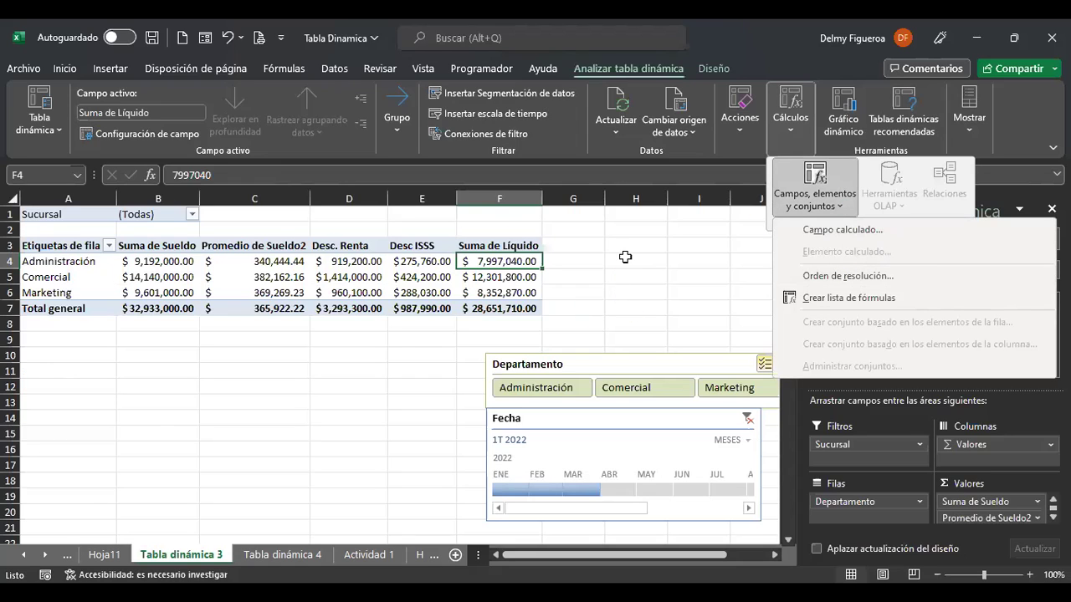
left_click(625, 256)
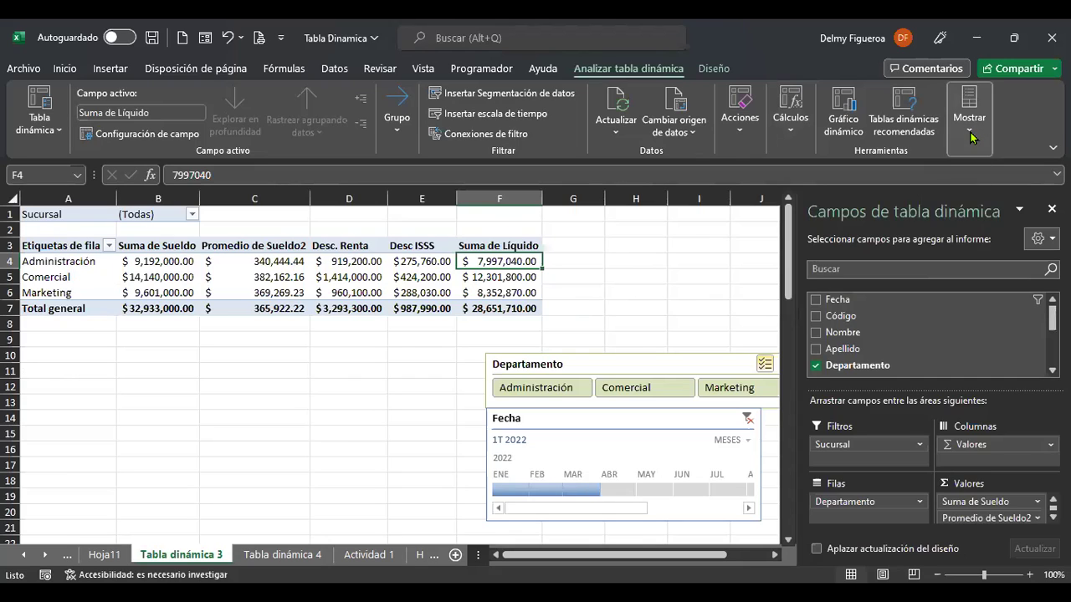
Hide the pivot table's field list and display it again.
left_click(970, 132)
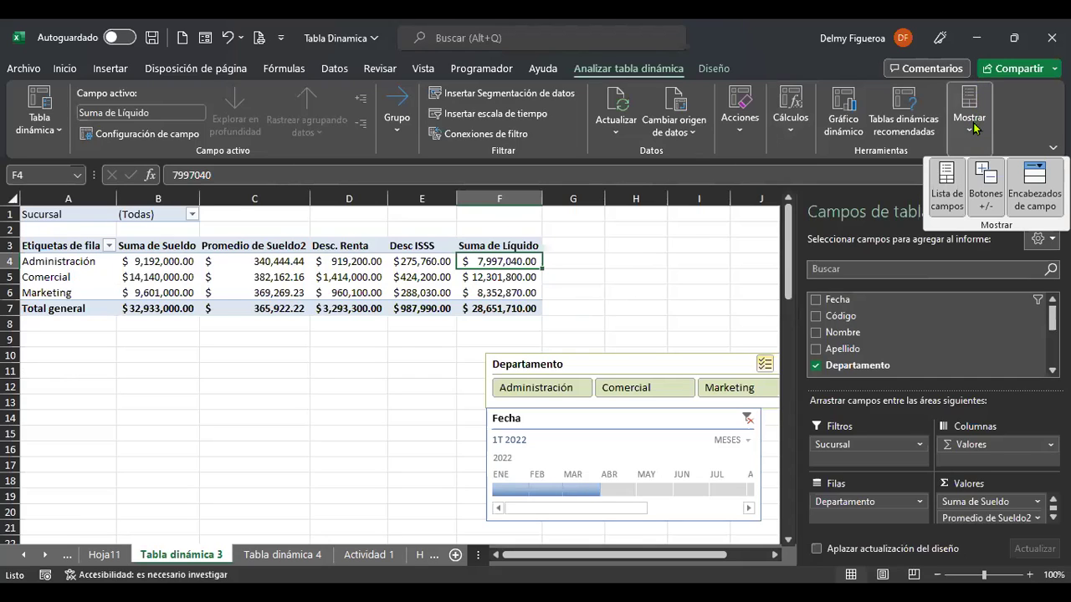
left_click(944, 194)
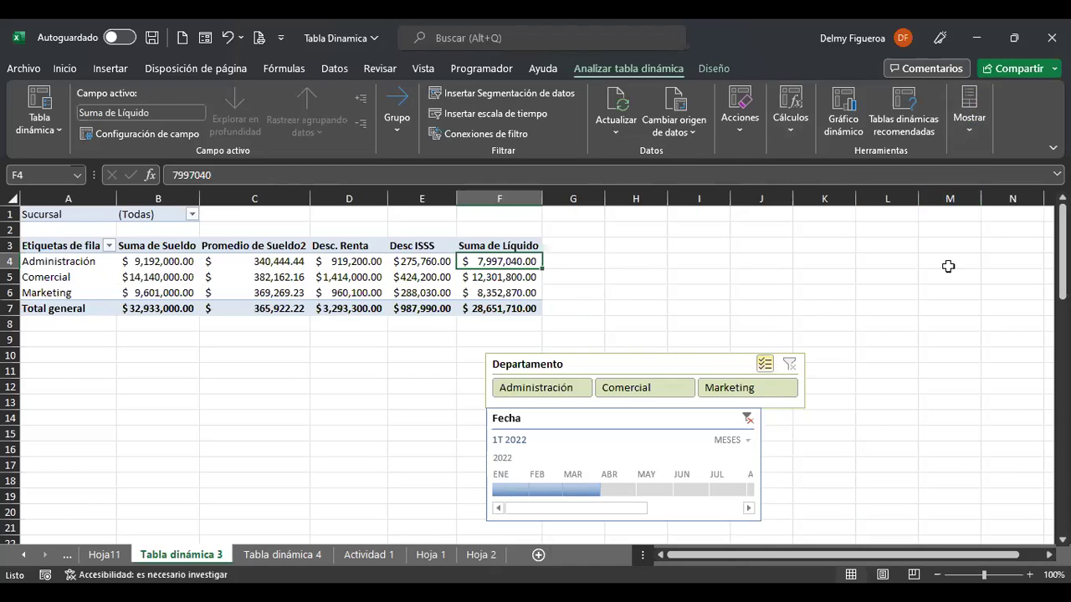
left_click(976, 140)
left_click(946, 199)
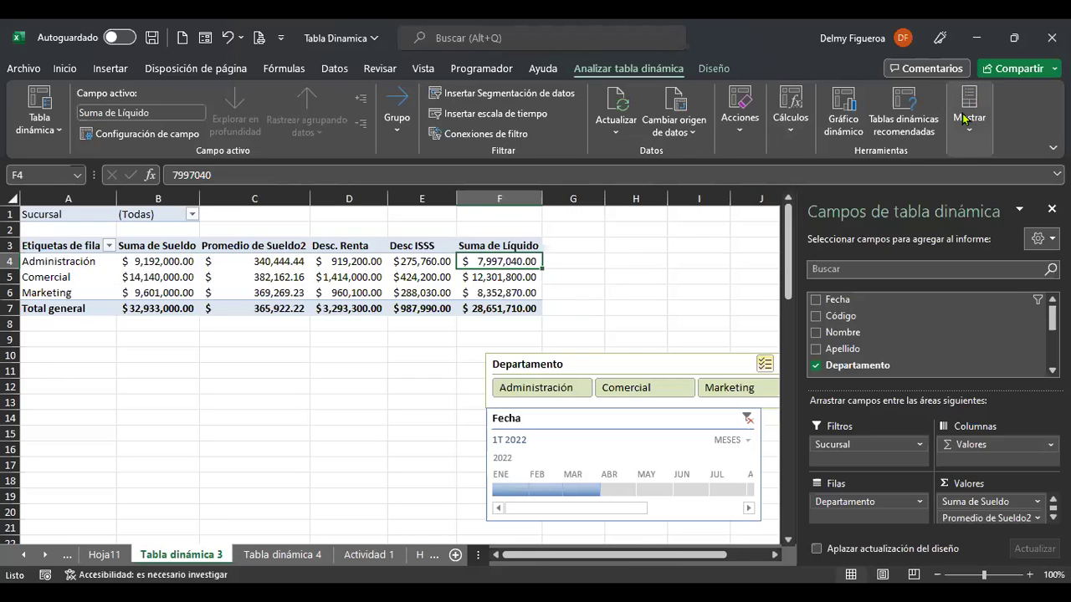
Turn off the +/- expand and collapse buttons of the Tabla dinámica 3 pivot table and check the Tabla dinámica 4 sheet.
left_click(966, 119)
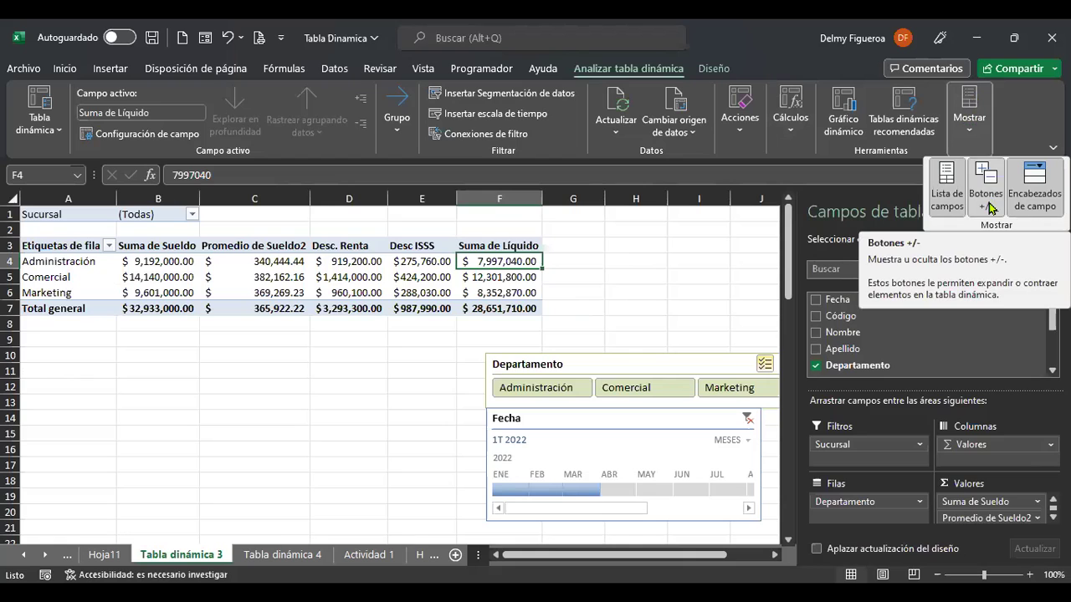
left_click(990, 207)
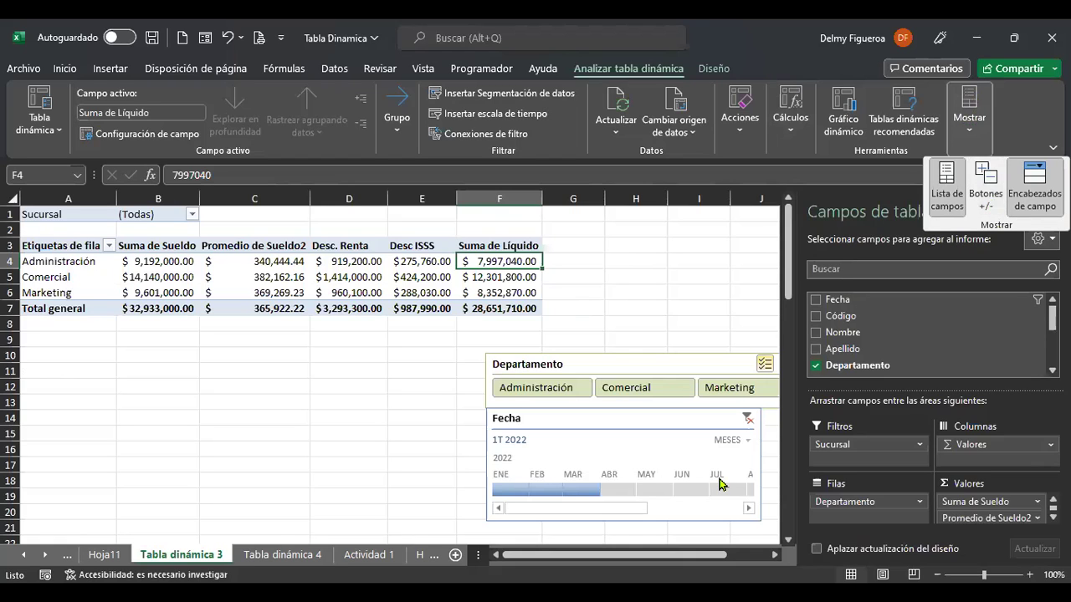
left_click(281, 555)
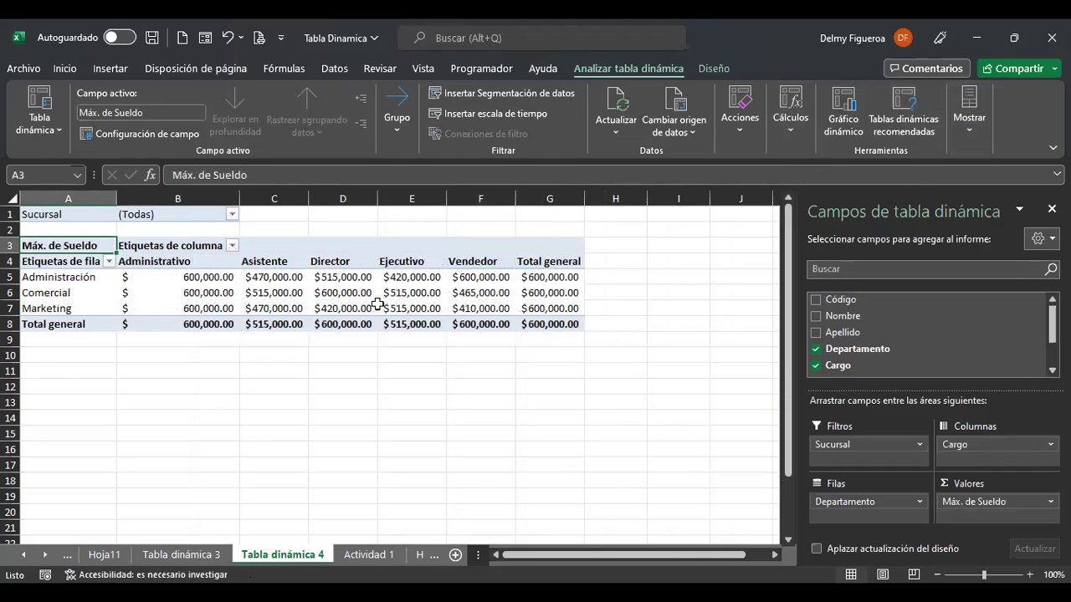
left_click(181, 555)
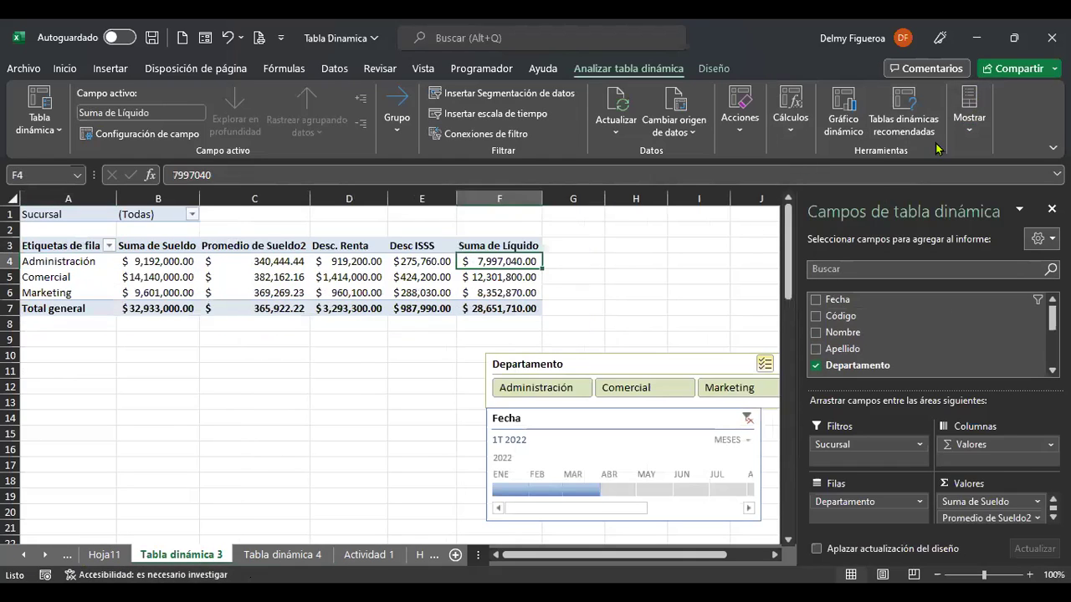
Hide the field headers of the Tabla dinámica 3 pivot table and show them again.
left_click(983, 130)
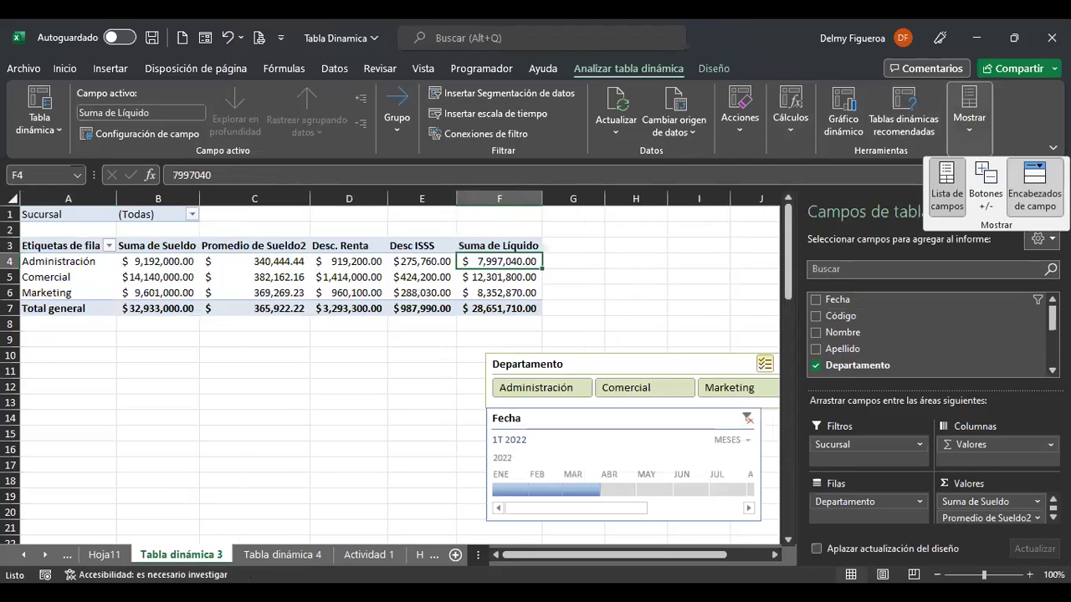
left_click(1039, 187)
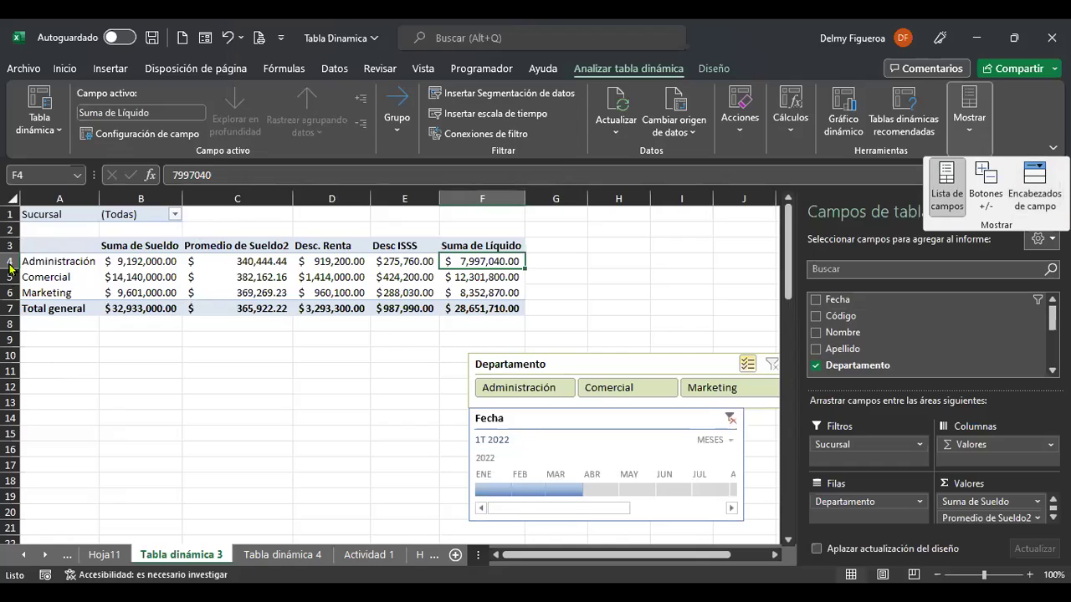
left_click(1034, 186)
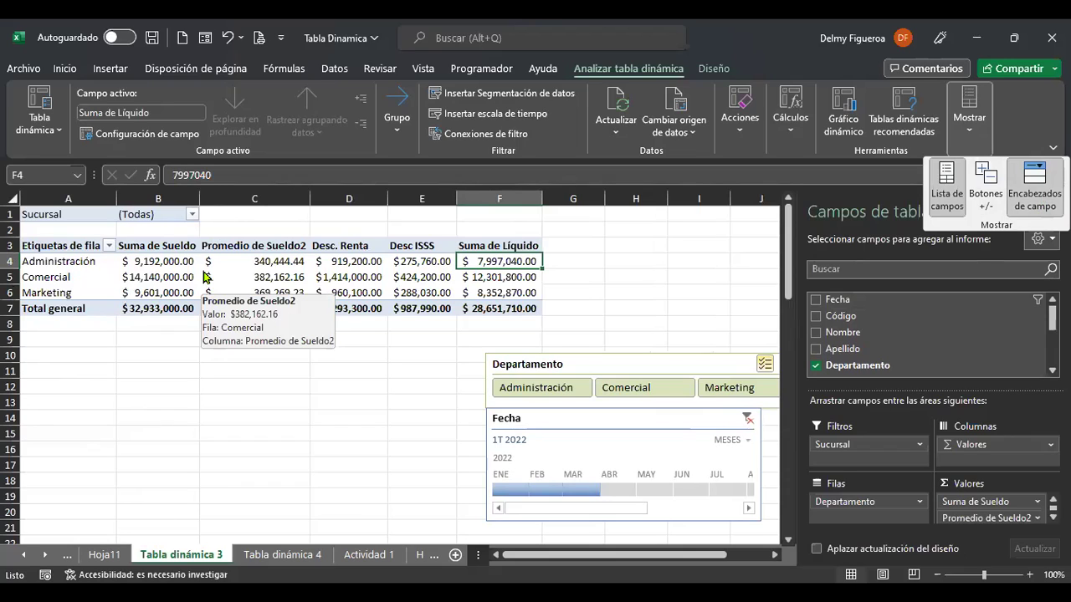
Rename the pivot table's row labels header in cell A3 as Departamento.
left_click(57, 246)
mouse_move(435, 266)
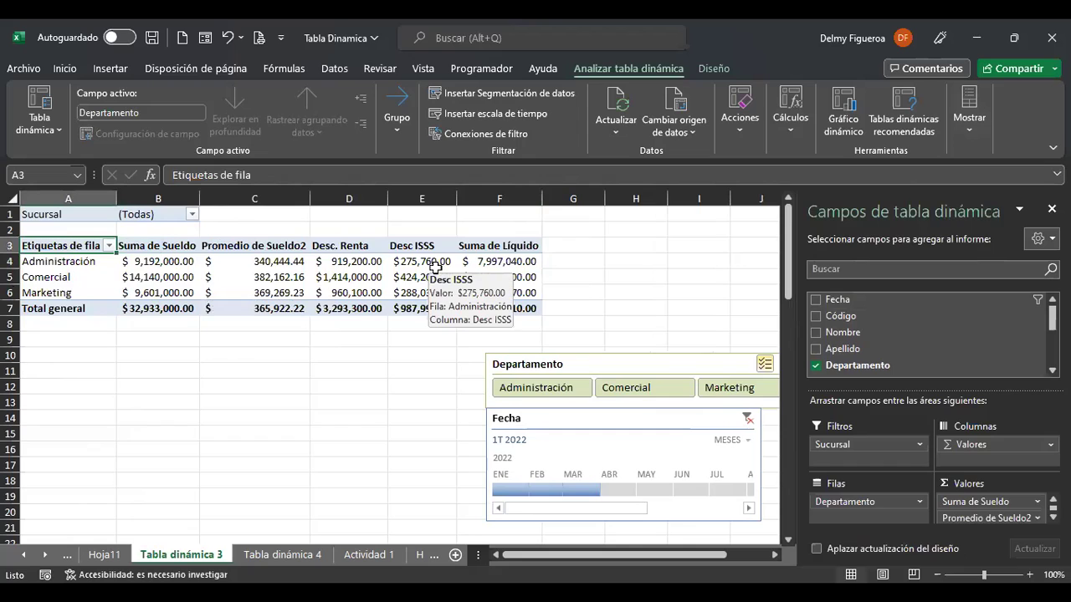
type("De")
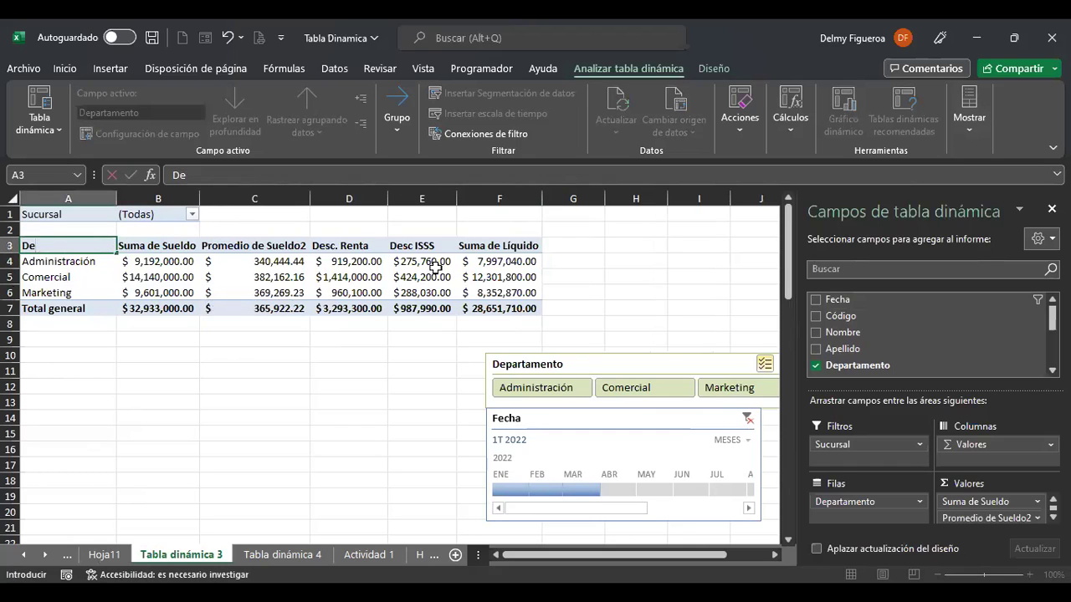
type("partamento")
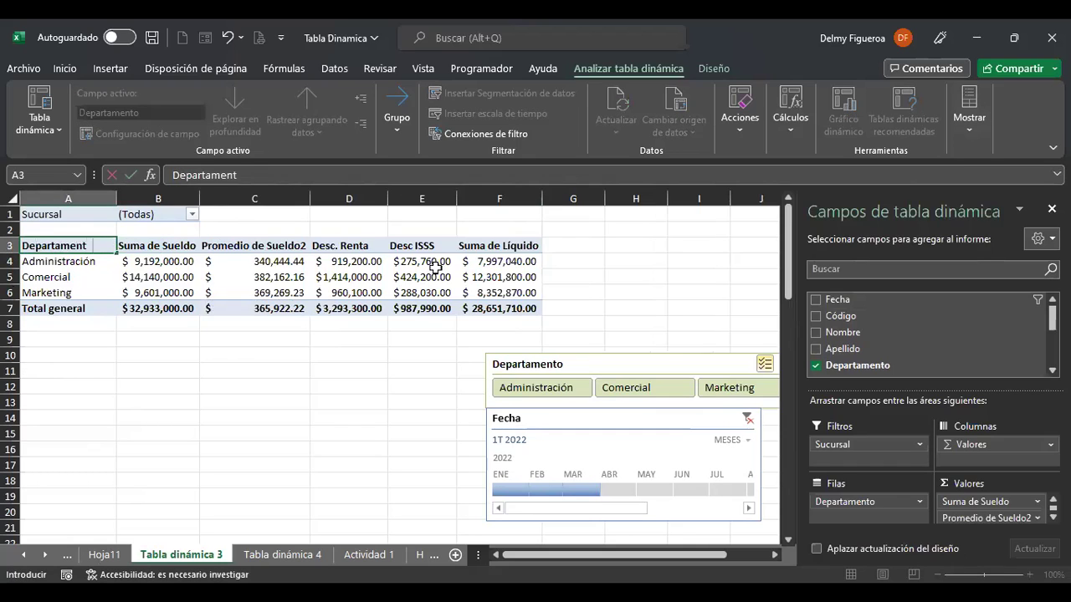
key("Return")
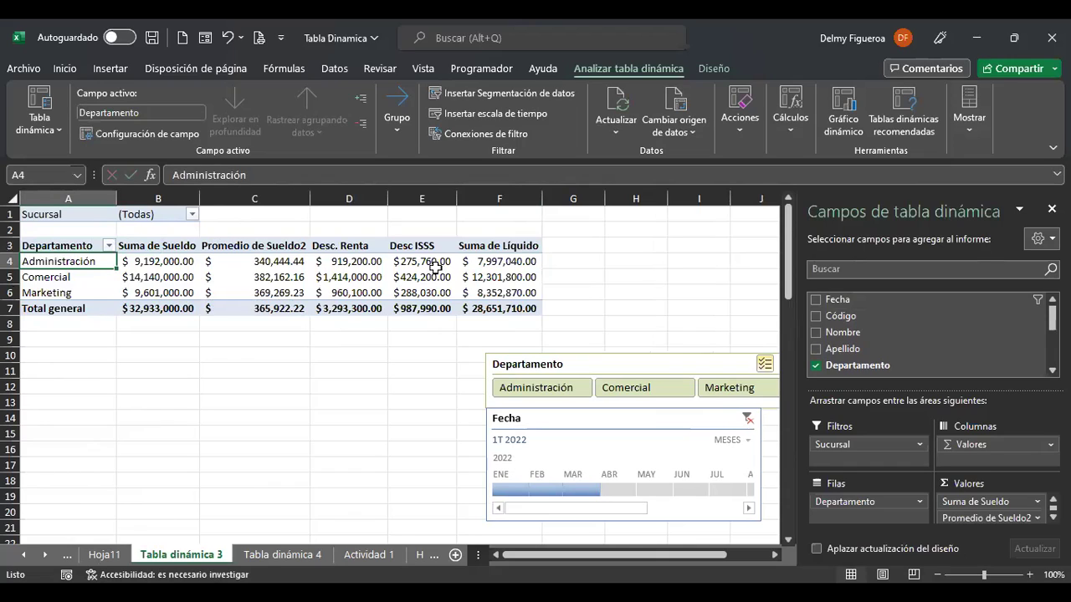
key("Up")
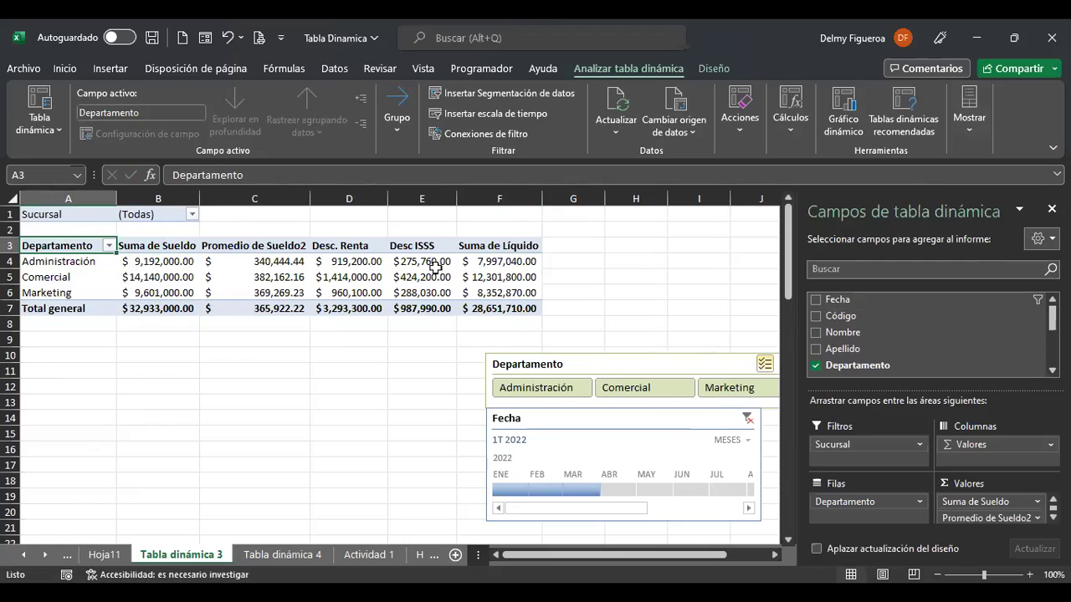
Look through the Hoja 1 and Hoja 2 sheets and the source data, ending on the Actividad 1 sheet.
left_click(318, 387)
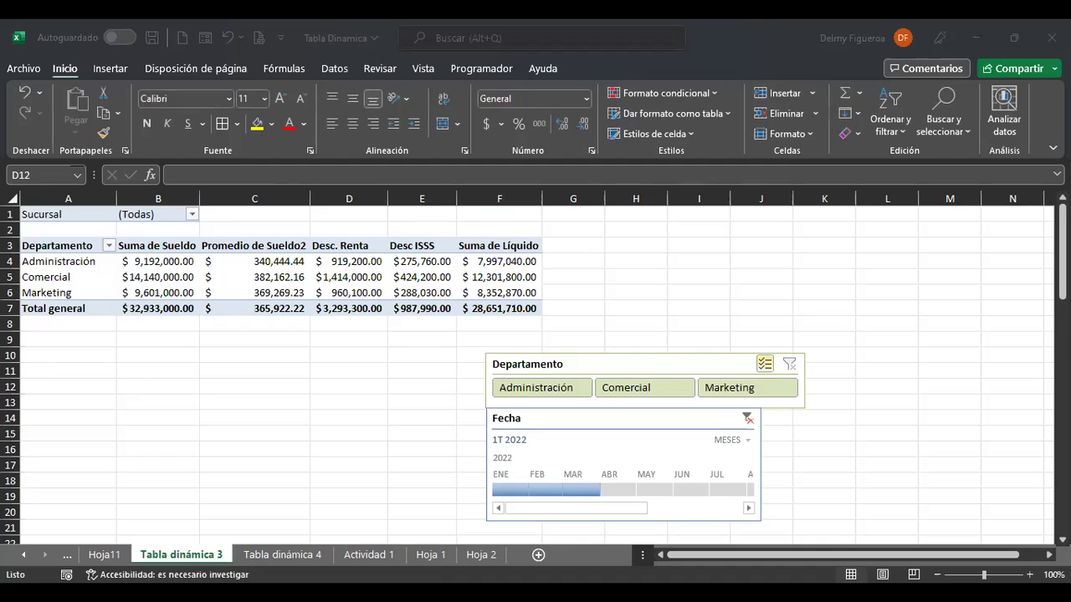
left_click(450, 558)
left_click(458, 562)
key("ctrl+Page_Up")
key("ctrl+Page_Down")
key("ctrl+Page_Up")
key("ctrl+Page_Up")
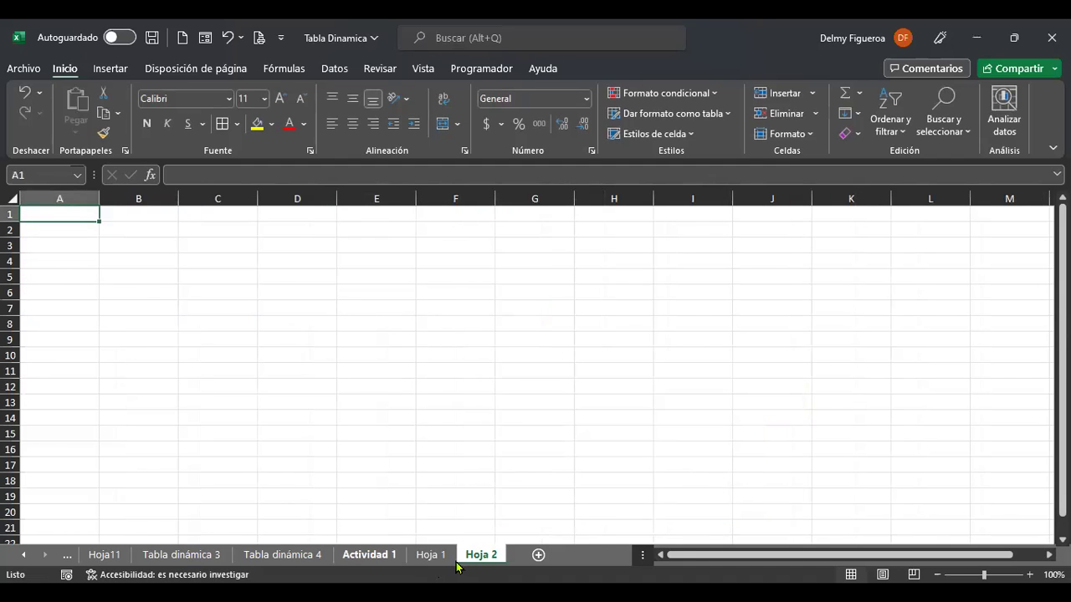
left_click(292, 273)
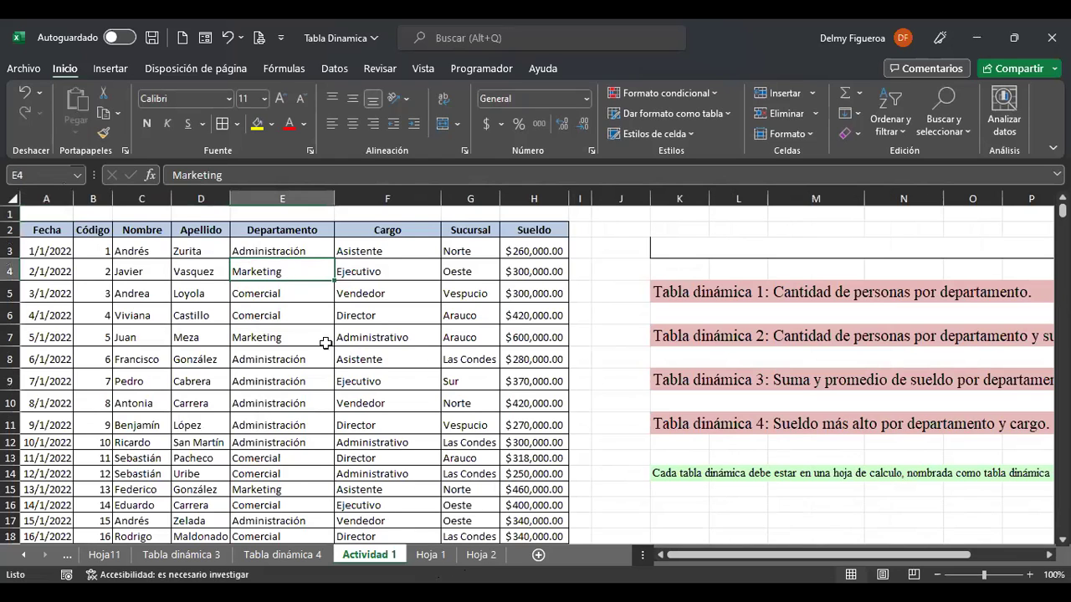
key("ctrl+Page_Down")
key("ctrl+Page_Down")
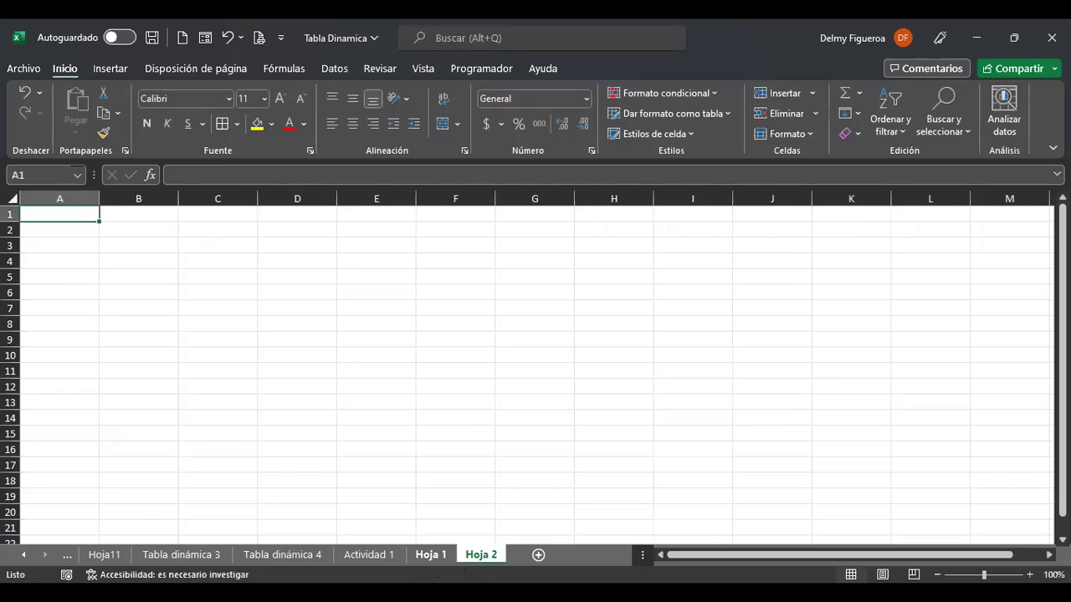
key("ctrl+Page_Up")
key("ctrl+Page_Up")
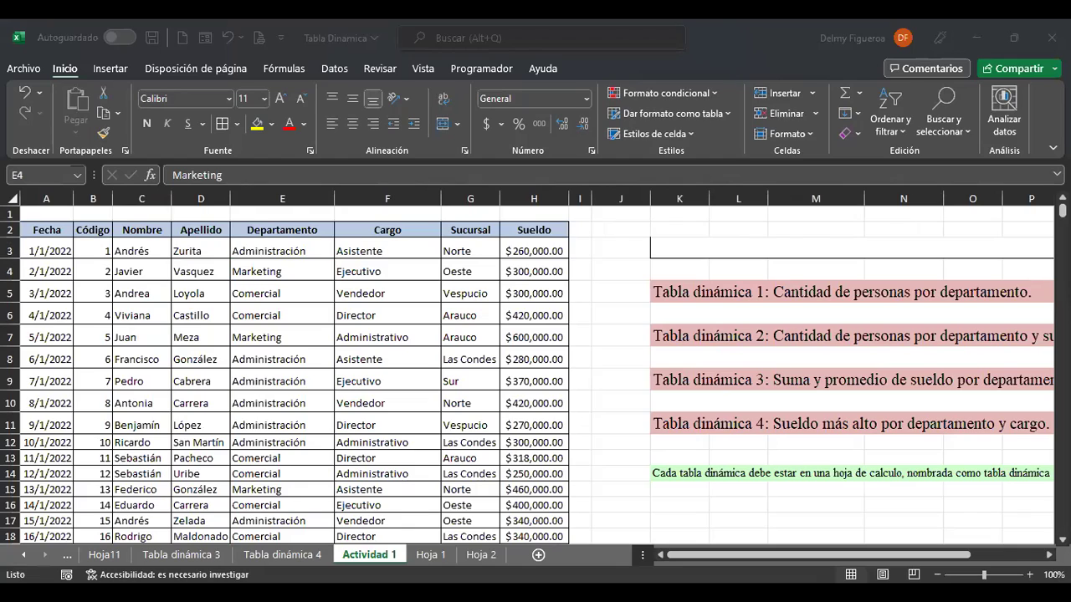
Insert a pivot table from the Actividad 1 range A2:H152 on the existing sheet Hoja 1 at cell D4.
key("alt+Tab")
left_click(216, 249)
left_click(117, 68)
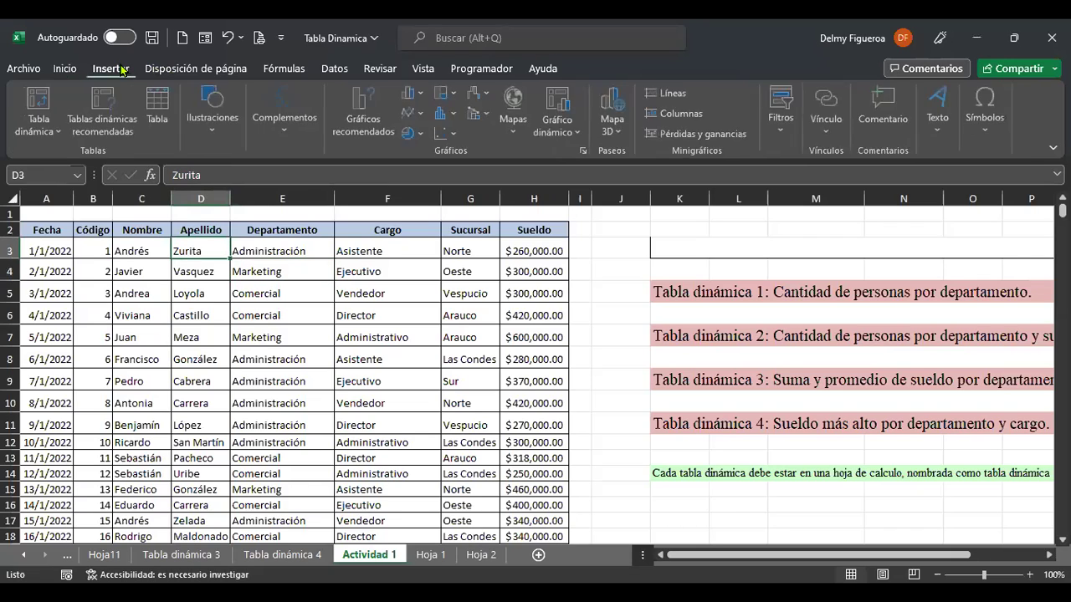
left_click(50, 102)
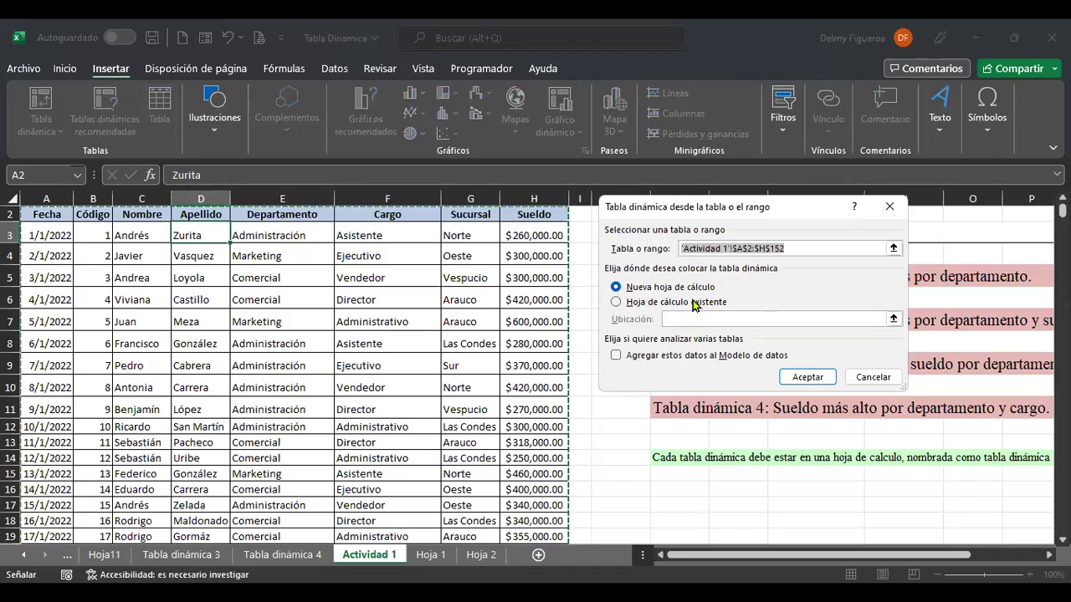
left_click(691, 301)
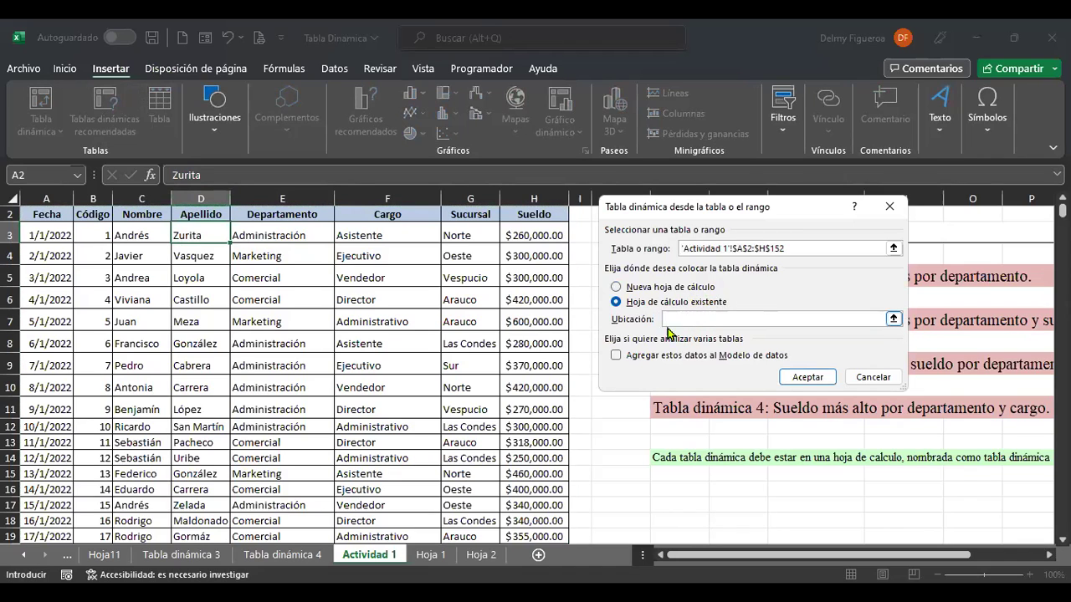
left_click(450, 557)
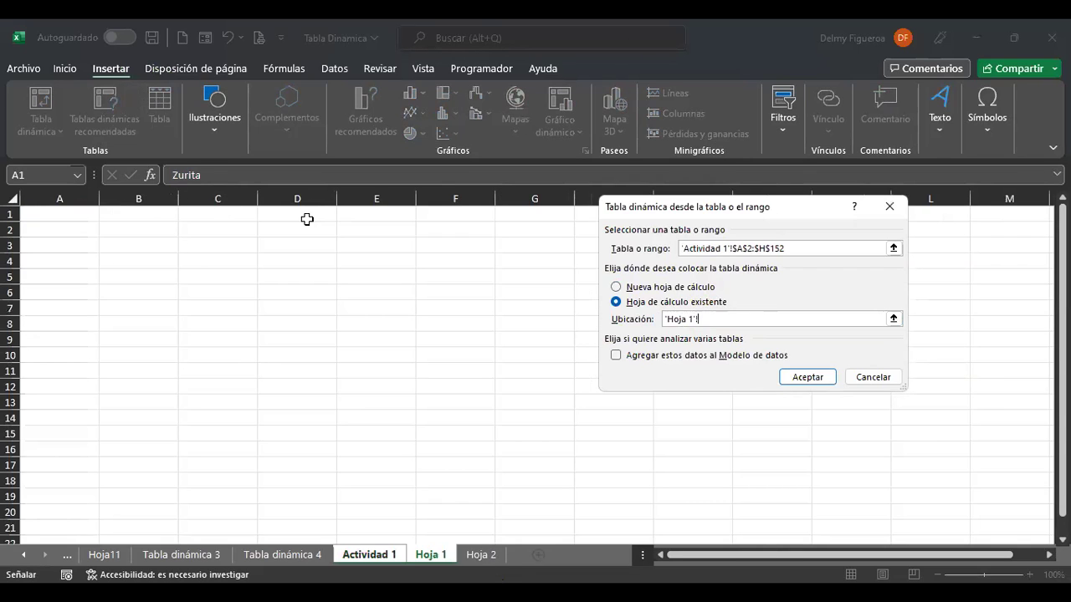
left_click(306, 261)
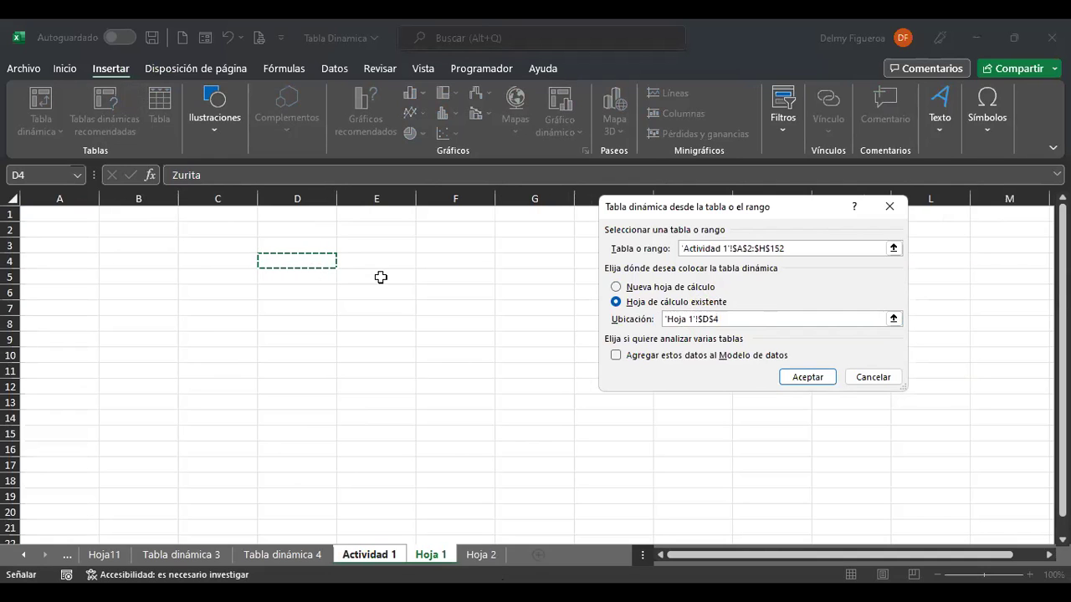
left_click(817, 377)
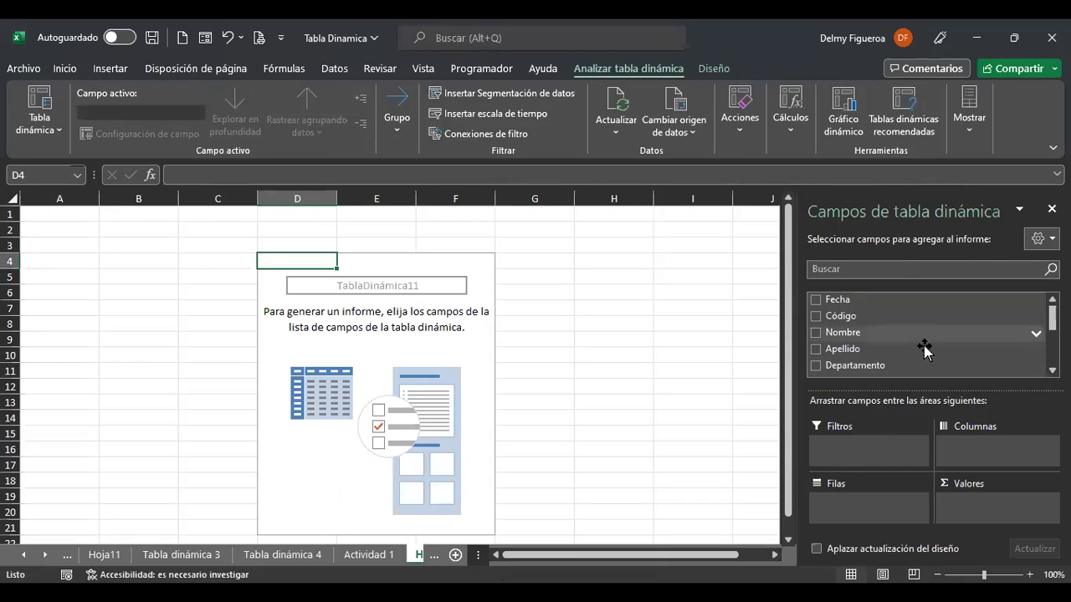
Add the calculated Líquido field as summed values and Sucursal as rows of the pivot table on Hoja 1.
scroll(894, 353, "down", 3)
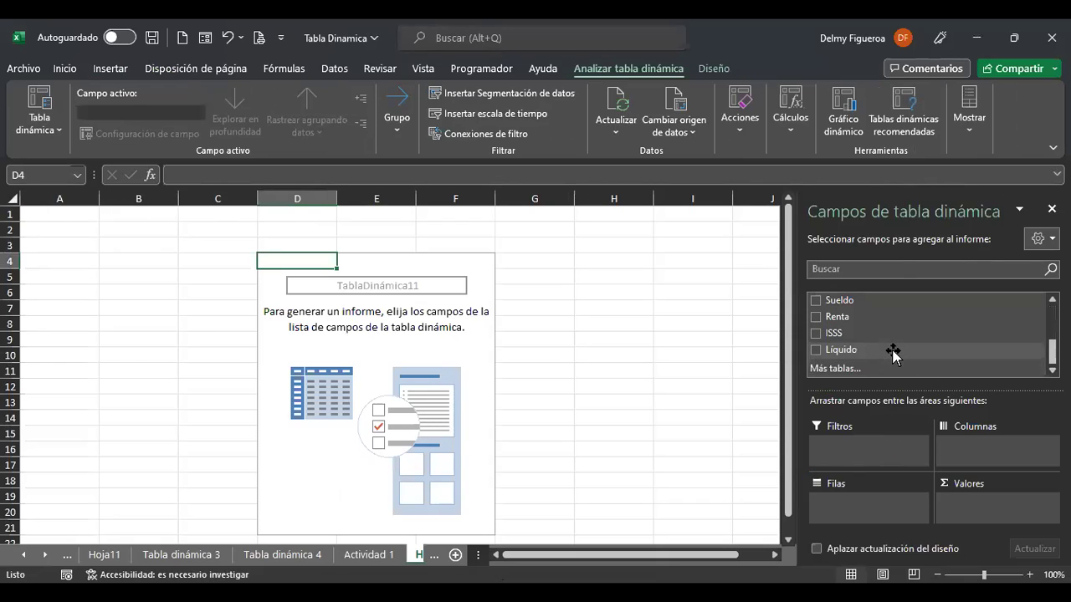
left_click(816, 350)
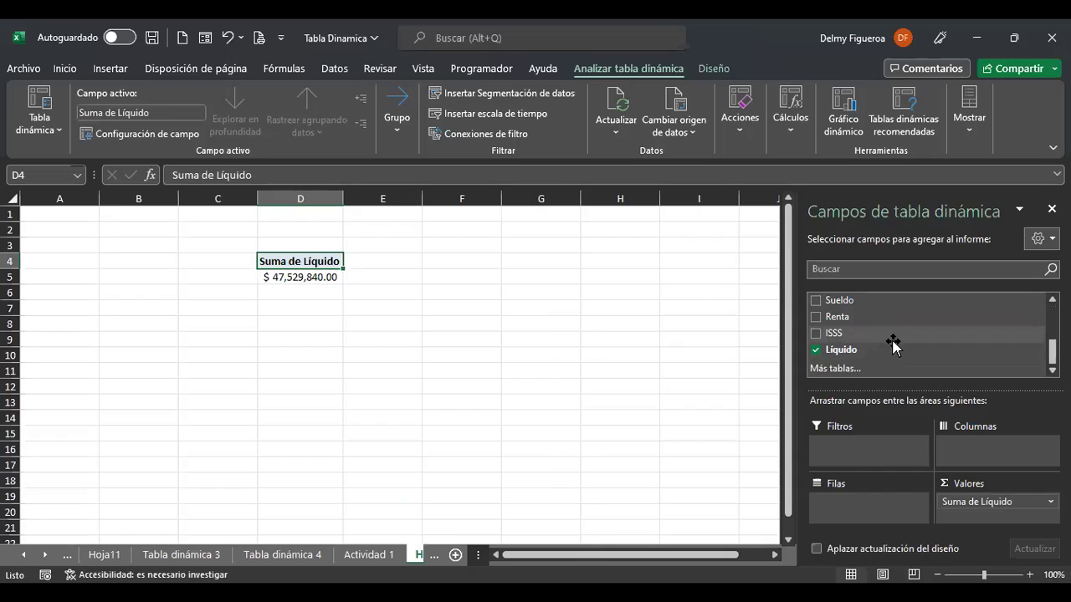
scroll(893, 346, "up", 1)
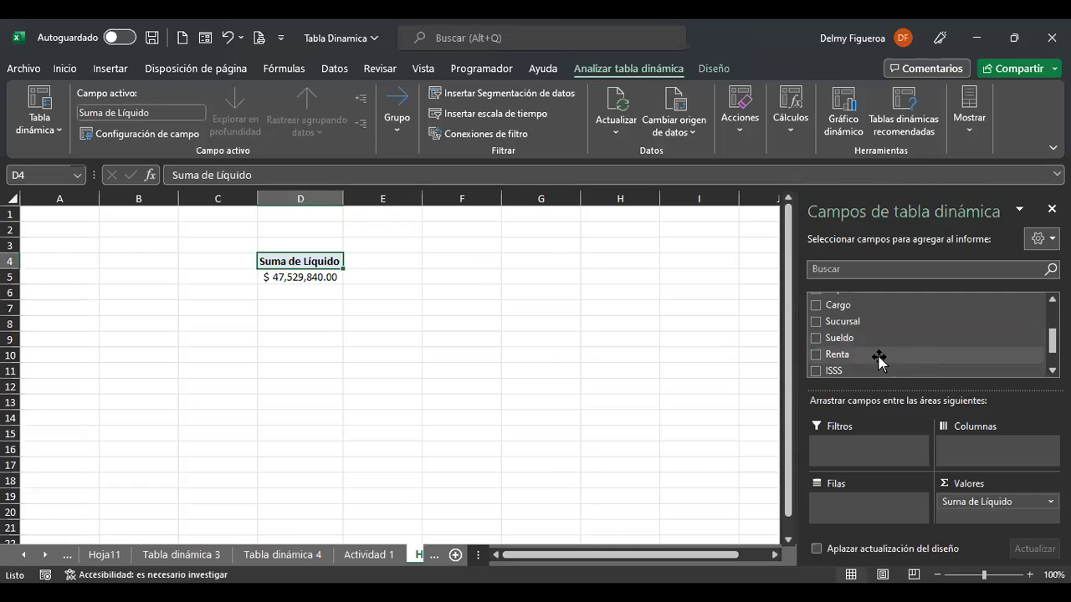
left_click(816, 324)
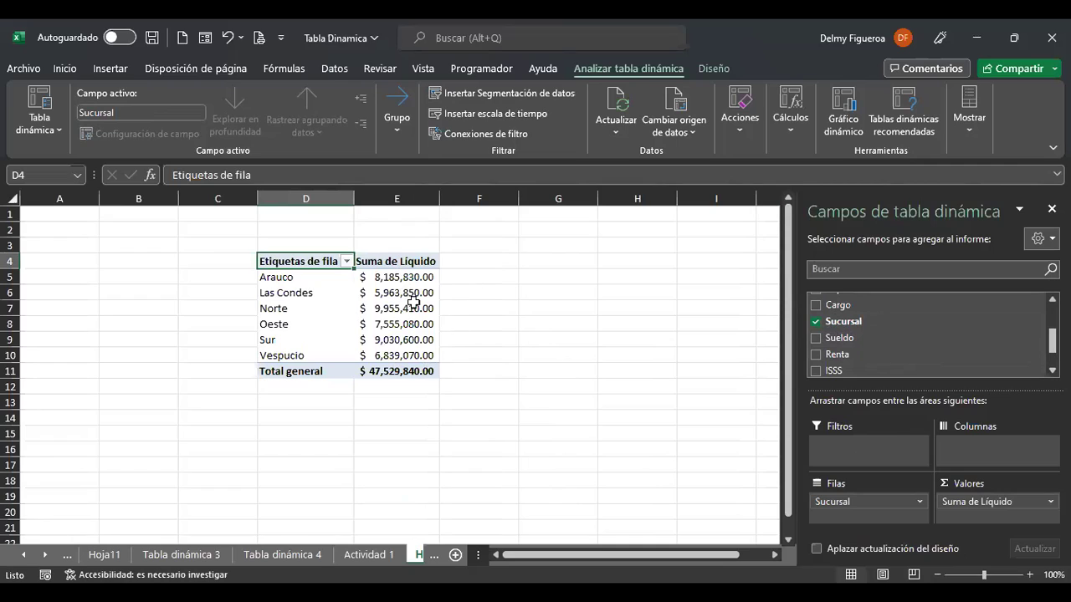
Rename the Suma de Líquido header in cell E4 of the Hoja 1 pivot table as Sueldo Líquido.
left_click(404, 261)
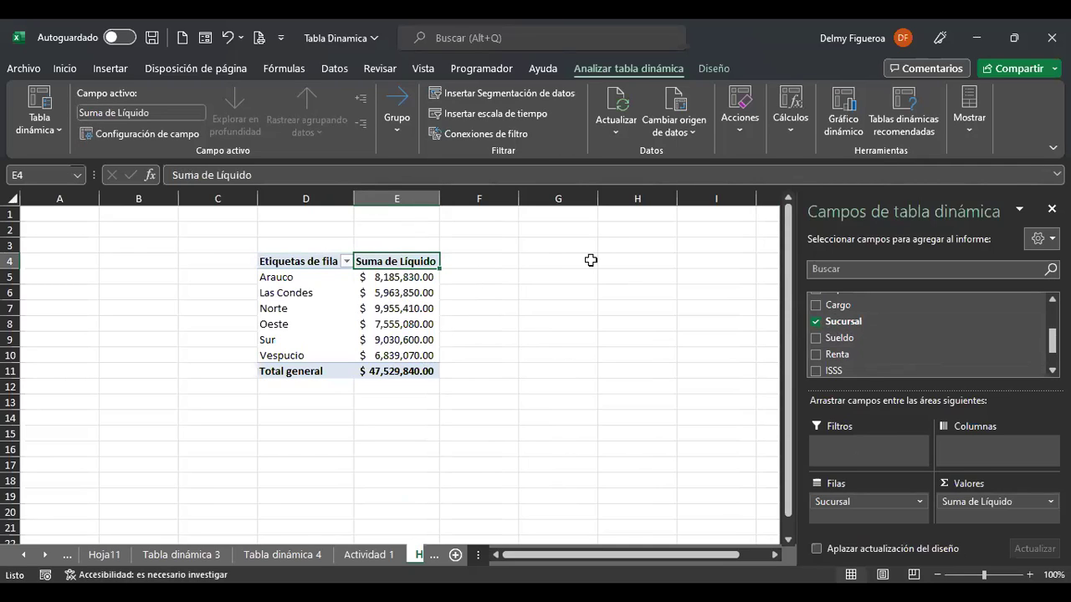
key("F2")
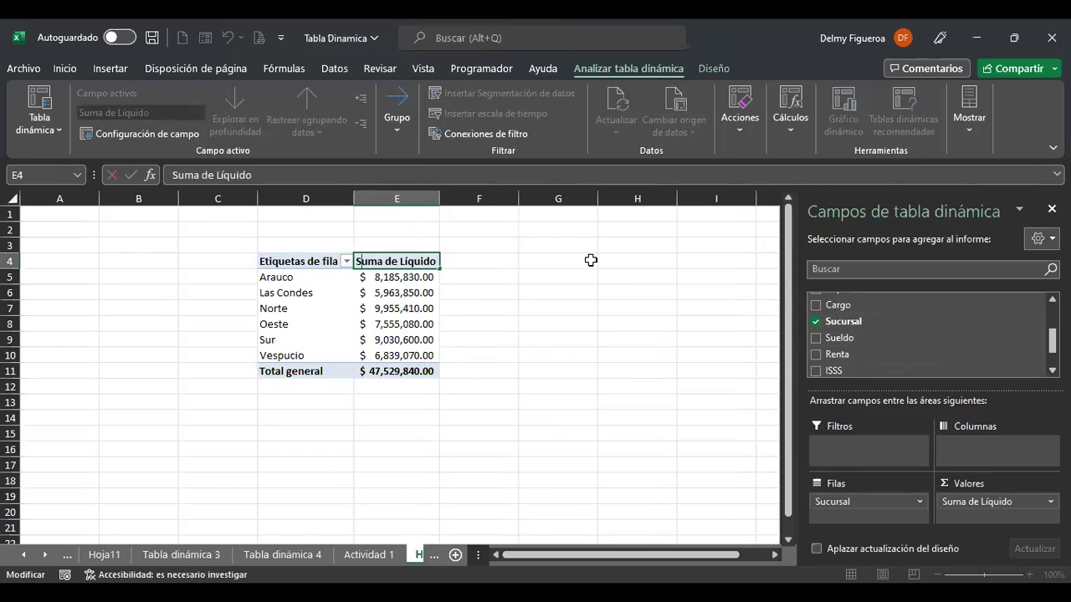
key("BackSpace")
type("ldo")
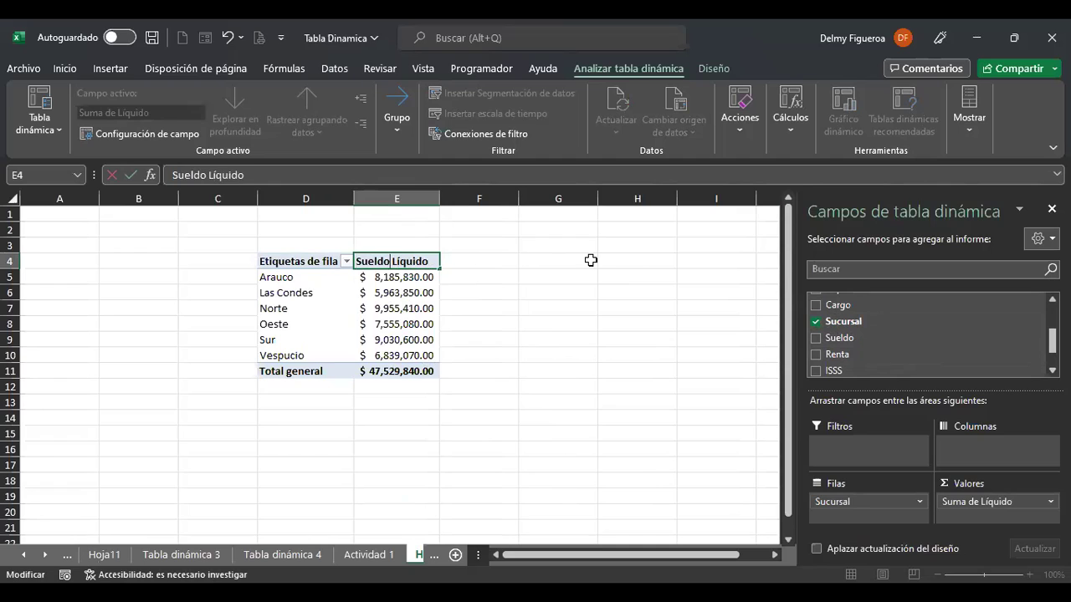
key("Return")
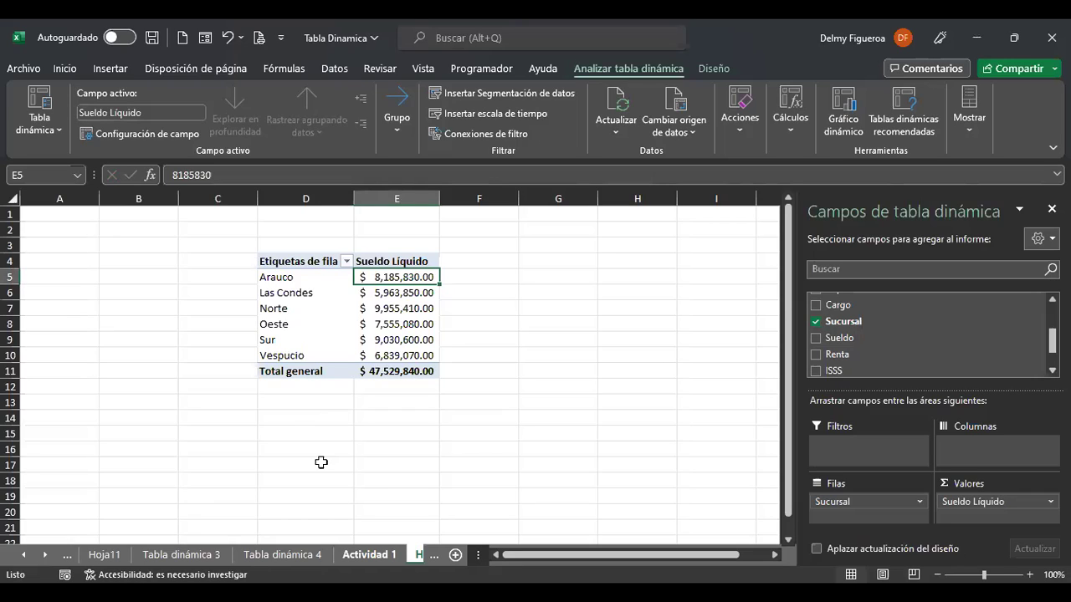
Insert a second pivot table from the Actividad 1 range A2:H152 on the existing sheet Hoja 1 at cell D15.
key("ctrl+Page_Up")
left_click(110, 67)
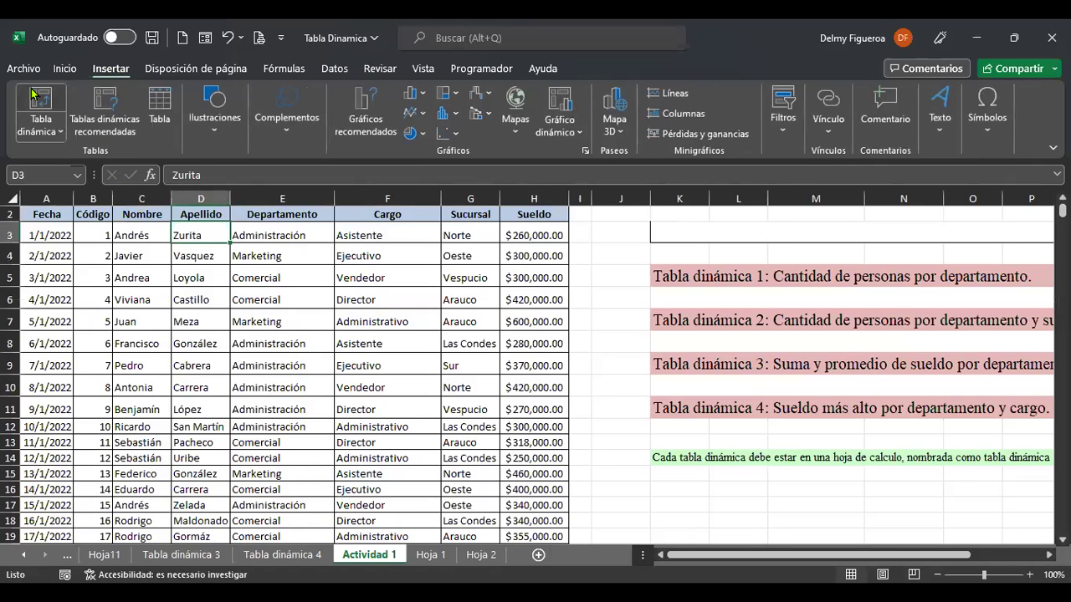
left_click(33, 95)
left_click(665, 303)
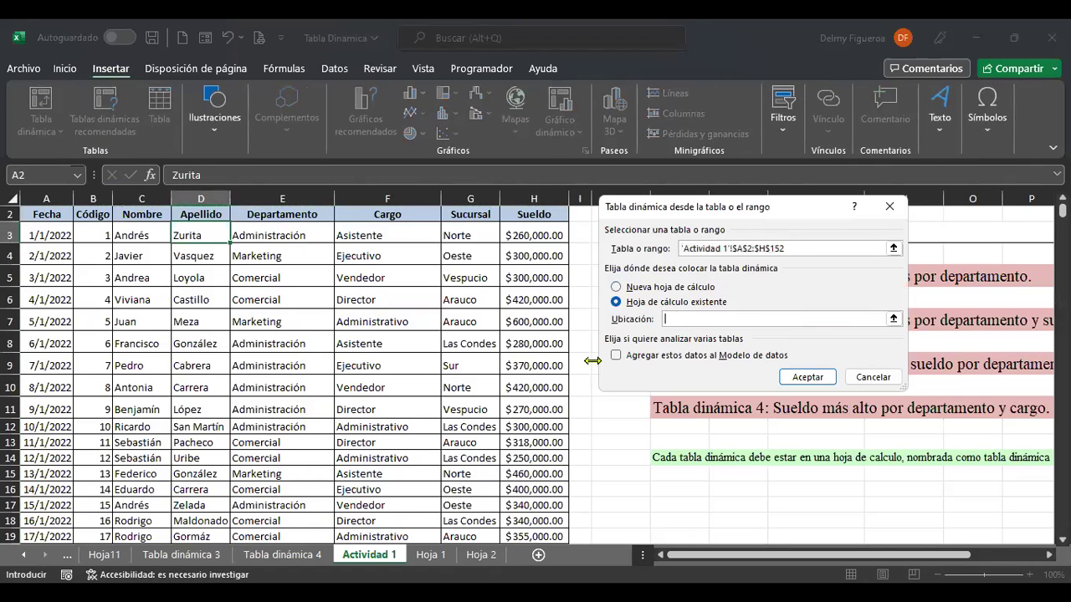
left_click(454, 560)
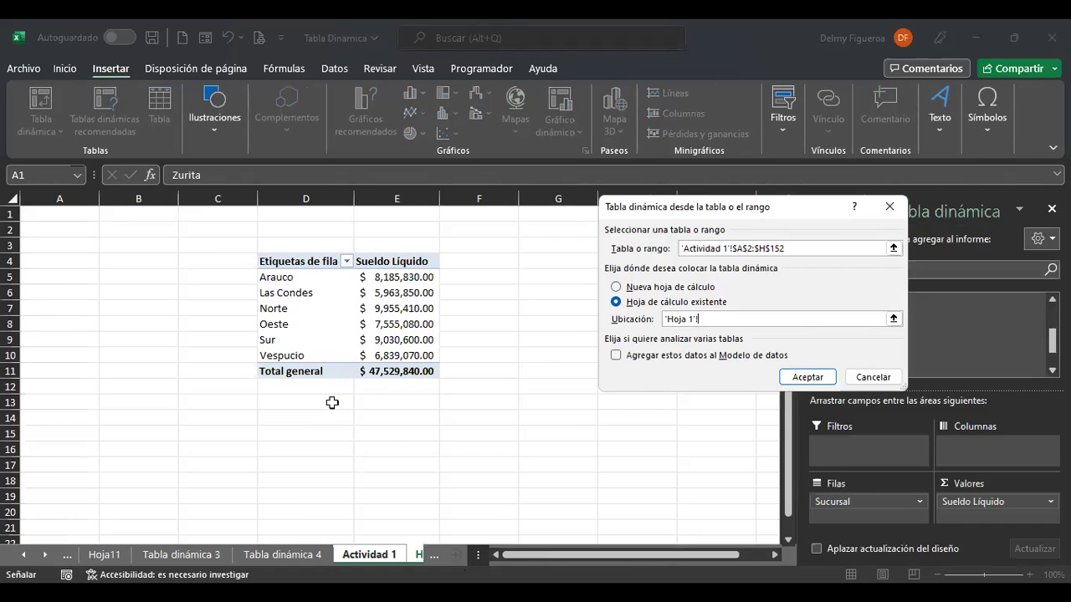
left_click(321, 431)
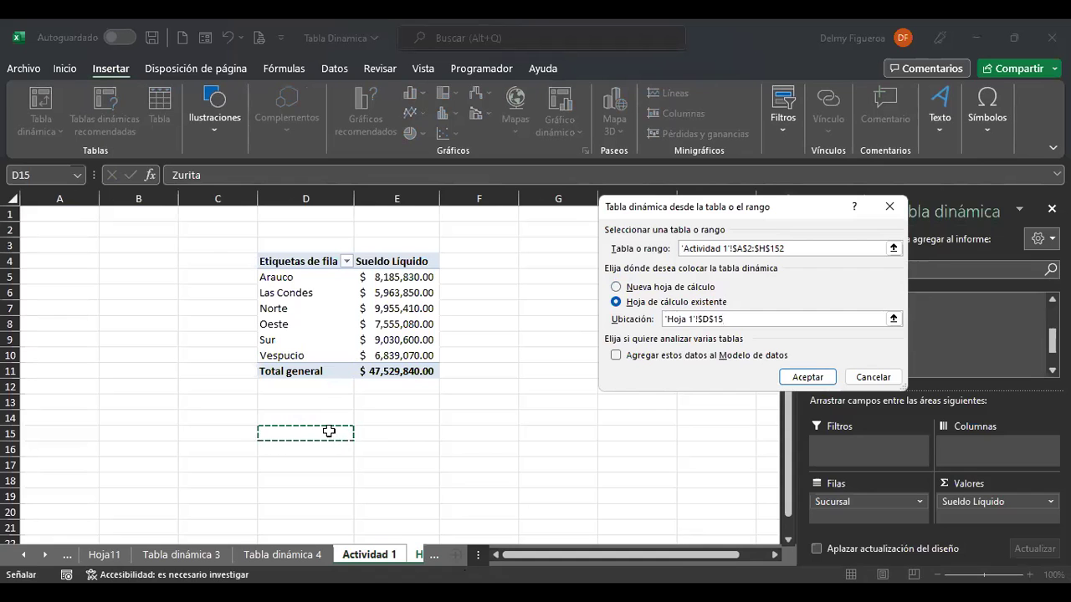
left_click(807, 377)
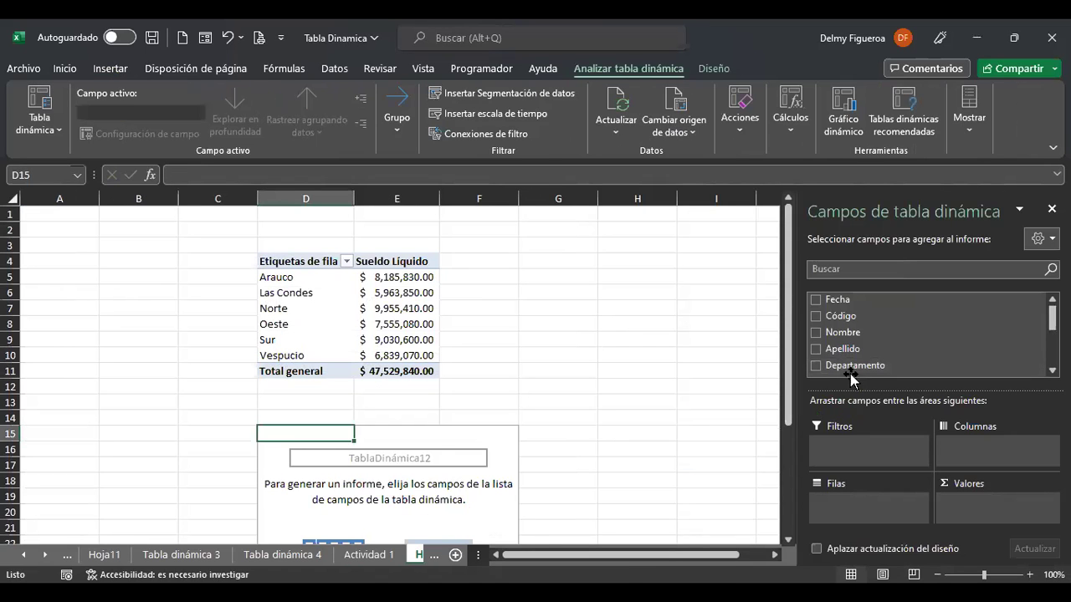
Add Departamento as rows and the calculated Líquido field as summed values of the pivot table at D15.
left_click(816, 366)
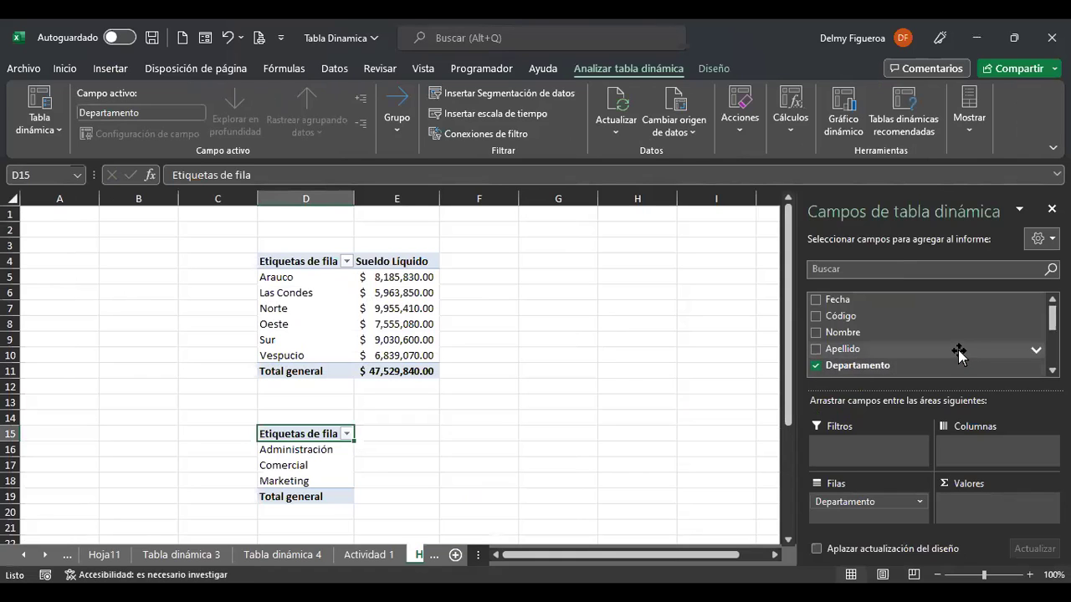
scroll(815, 356, "down", 3)
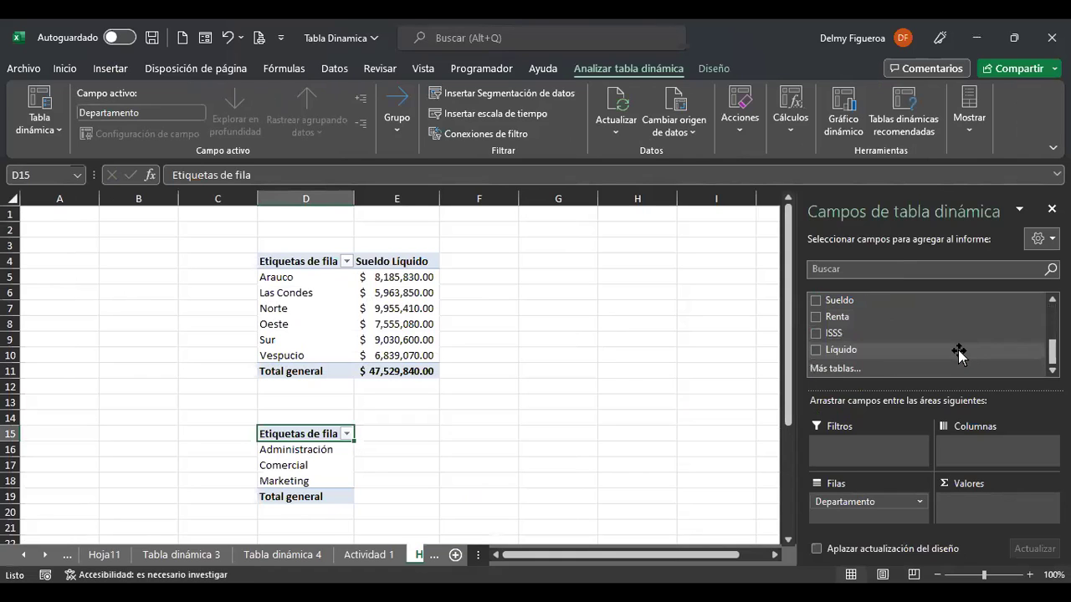
left_click(816, 352)
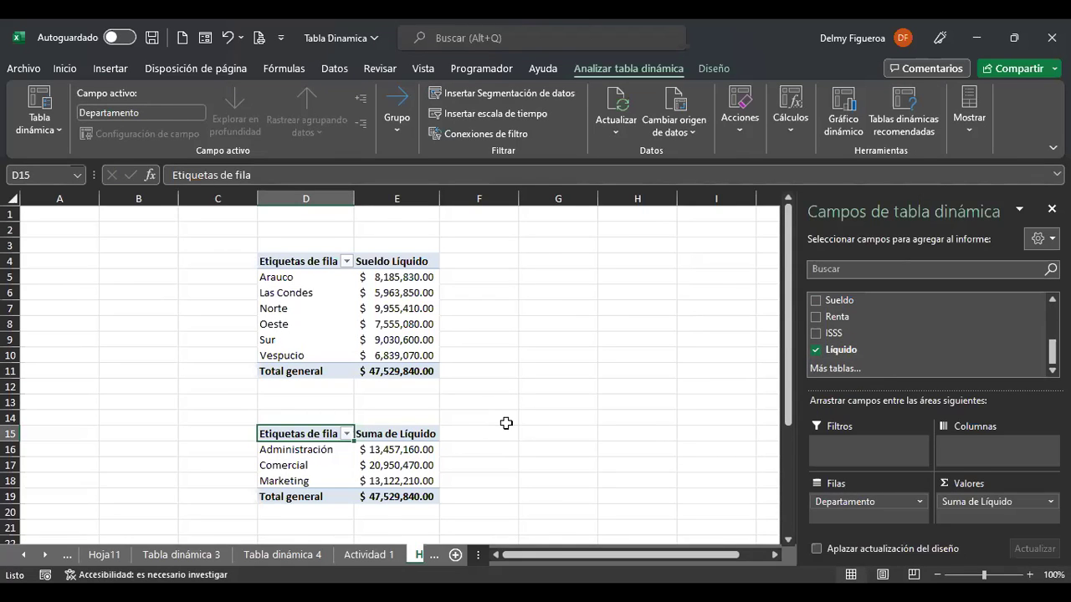
Insert a third pivot table from the Actividad 1 range A2:H152 on the existing sheet Hoja 1 at cell D23.
scroll(506, 424, "down", 1)
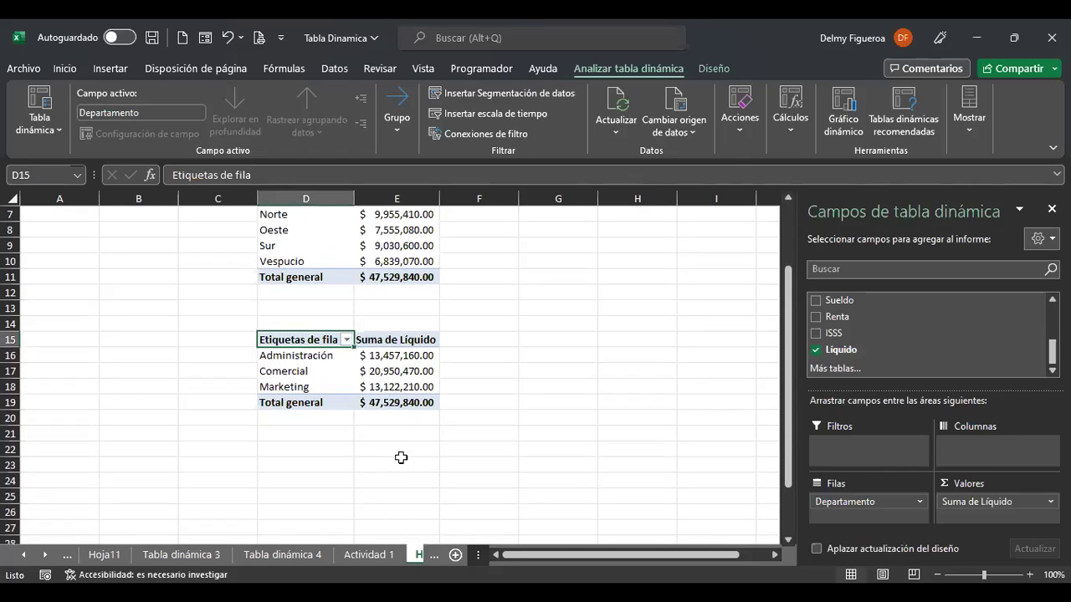
left_click(377, 558)
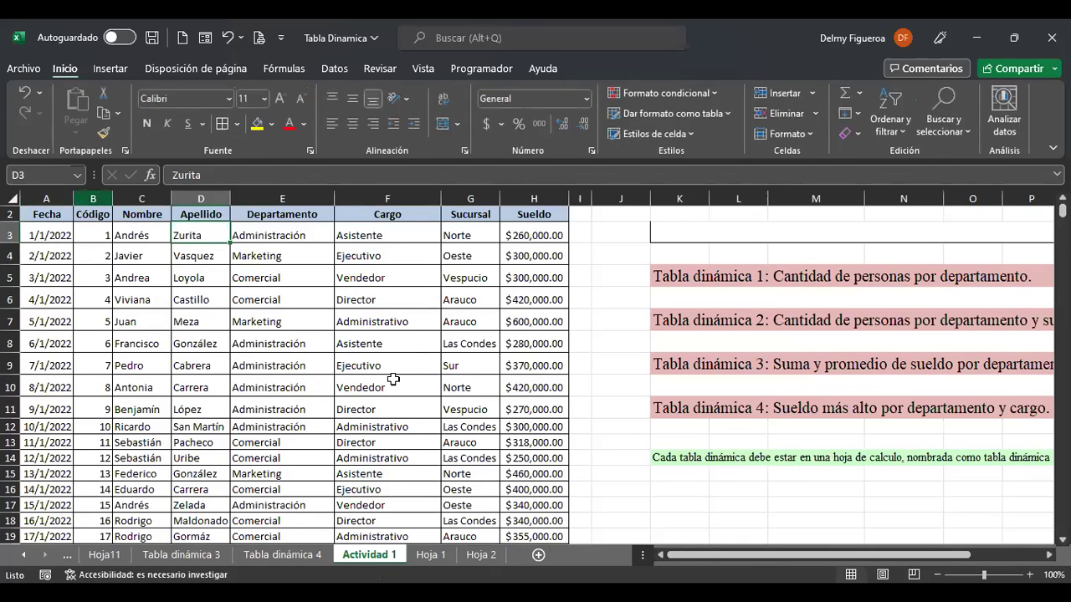
key("alt")
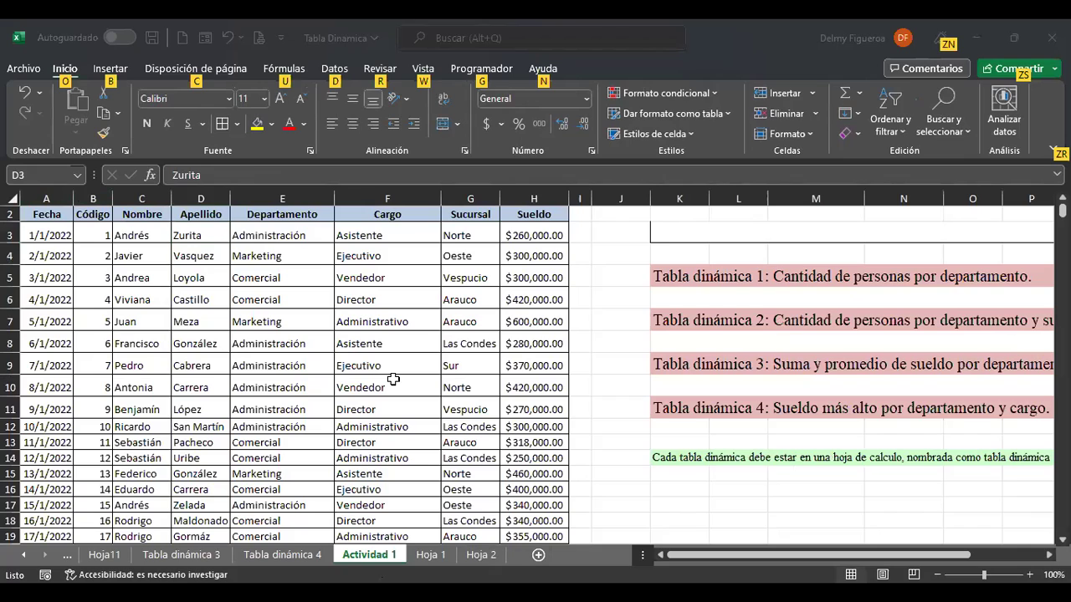
key("alt")
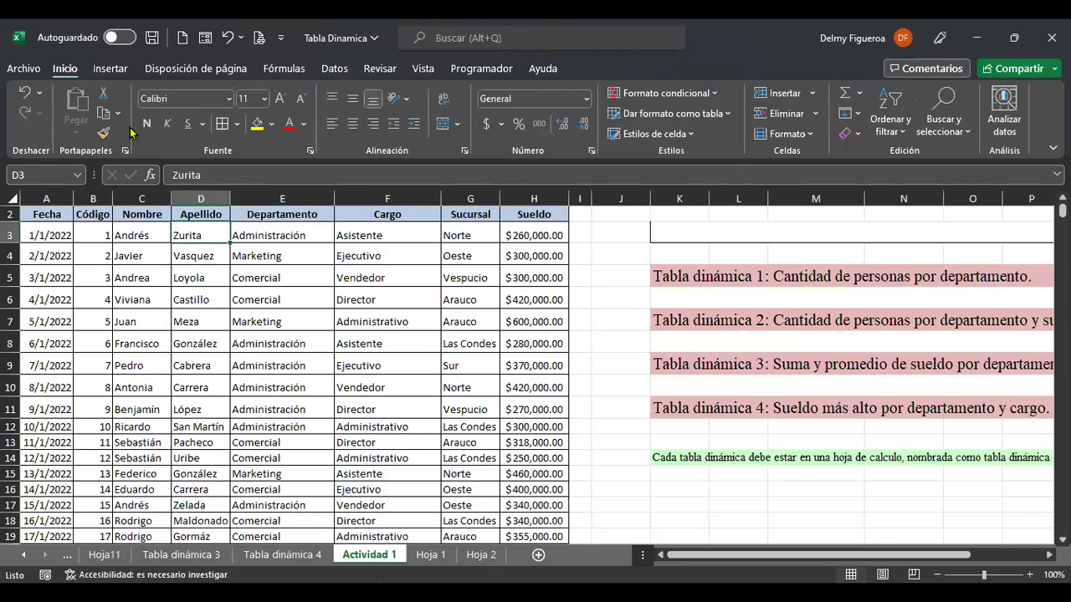
left_click(111, 68)
left_click(62, 107)
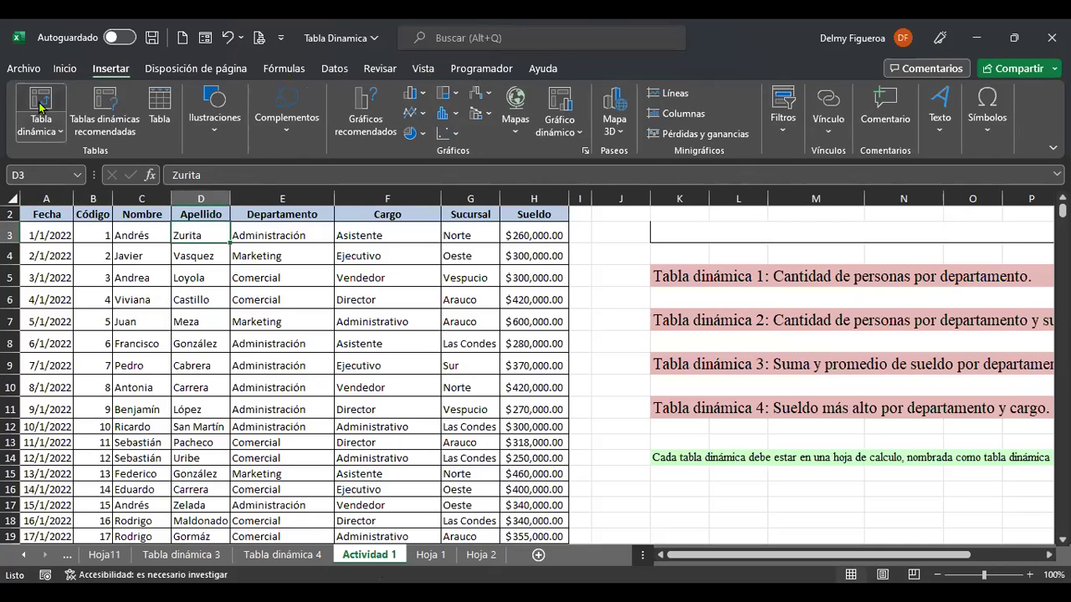
left_click(666, 306)
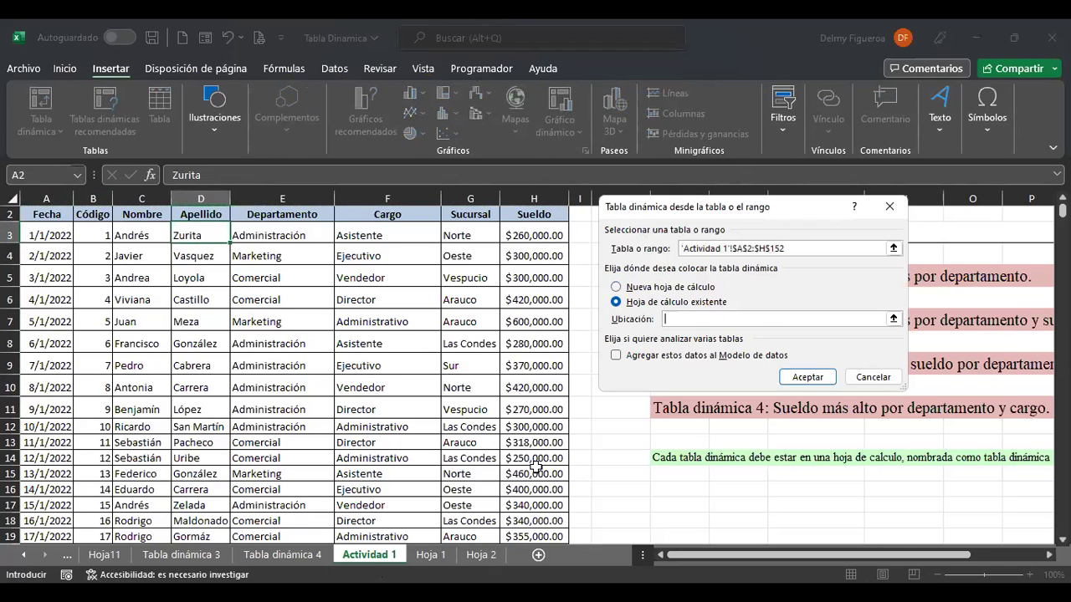
left_click(430, 554)
left_click(321, 465)
left_click(808, 377)
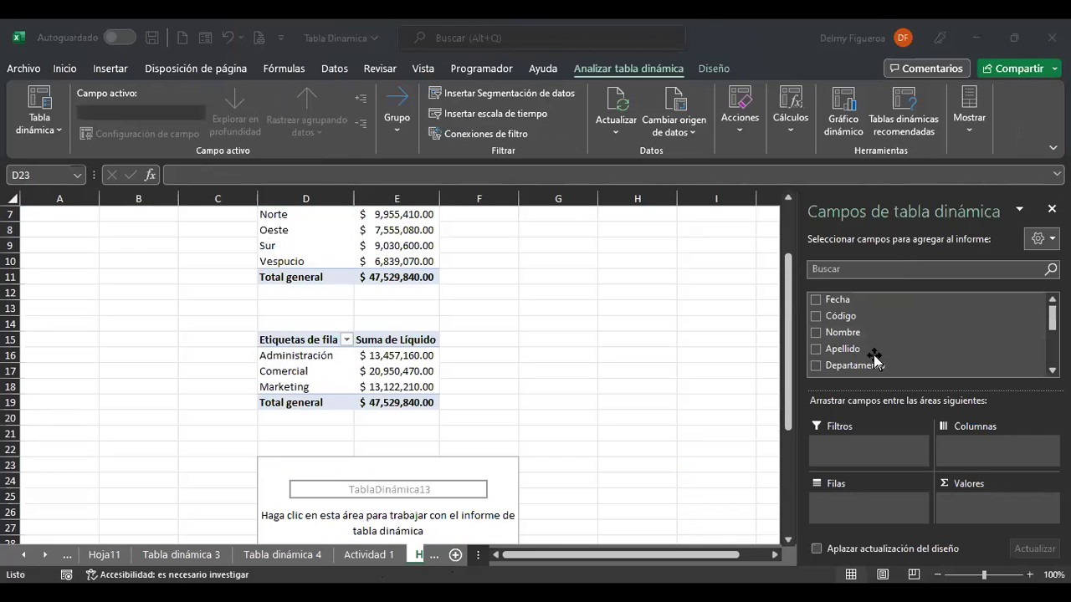
Add Sucursal as rows and the calculated Líquido field as values of the pivot table at D23.
scroll(845, 364, "down", 1)
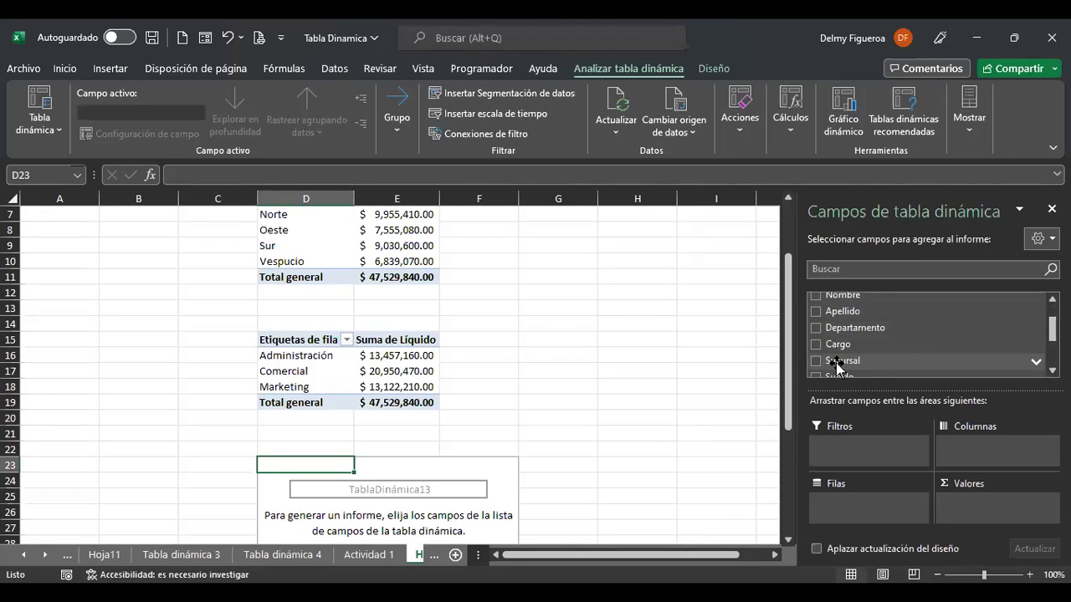
scroll(845, 364, "down", 1)
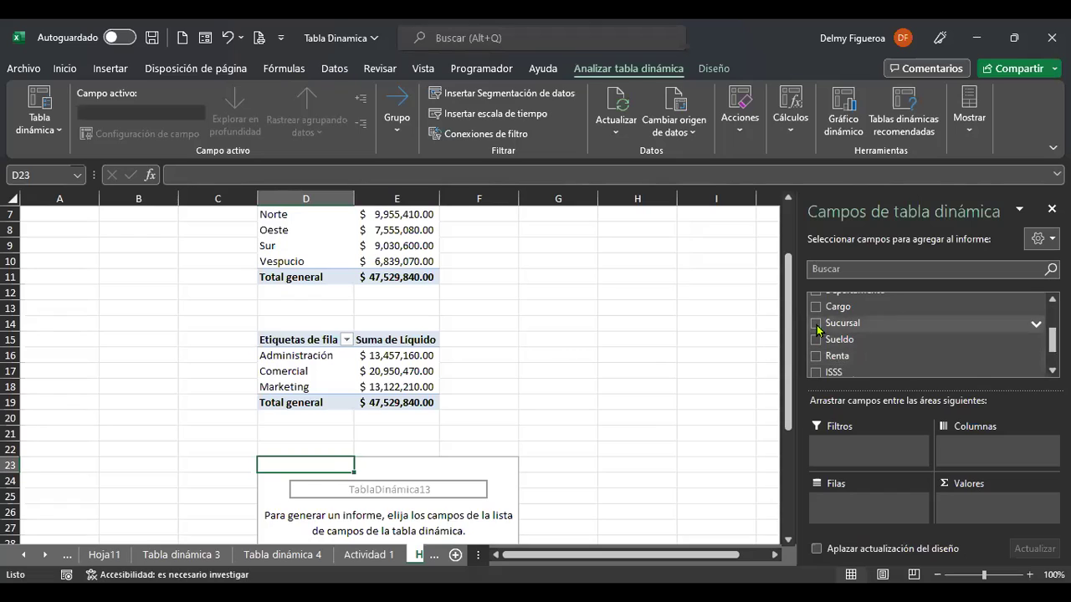
left_click(816, 323)
scroll(831, 349, "down", 1)
left_click(816, 350)
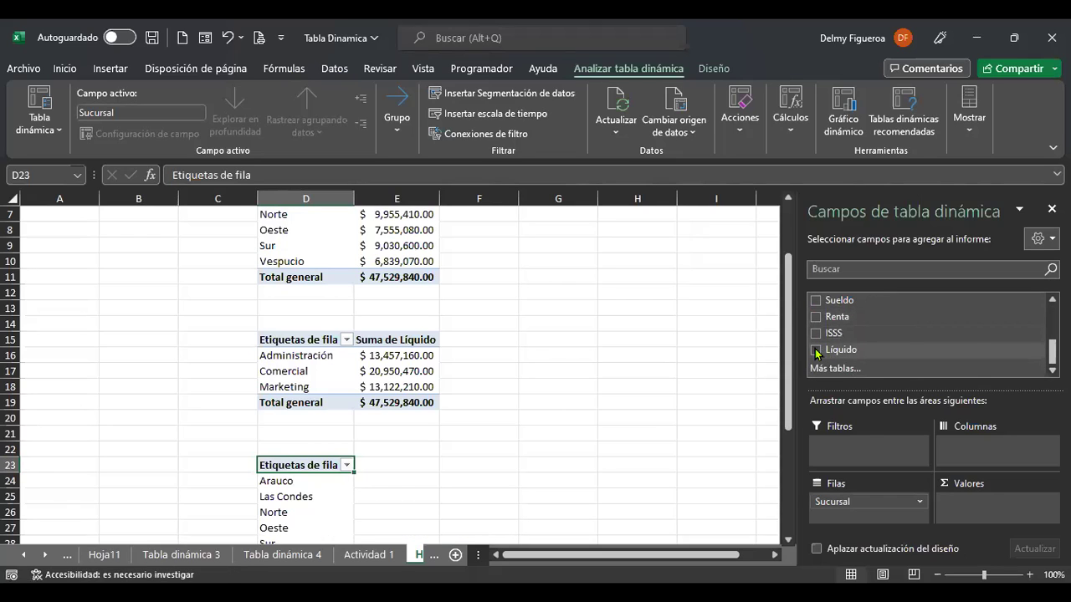
Change the Líquido value field of the pivot table at D23 to summarize by Máx.
left_click(989, 485)
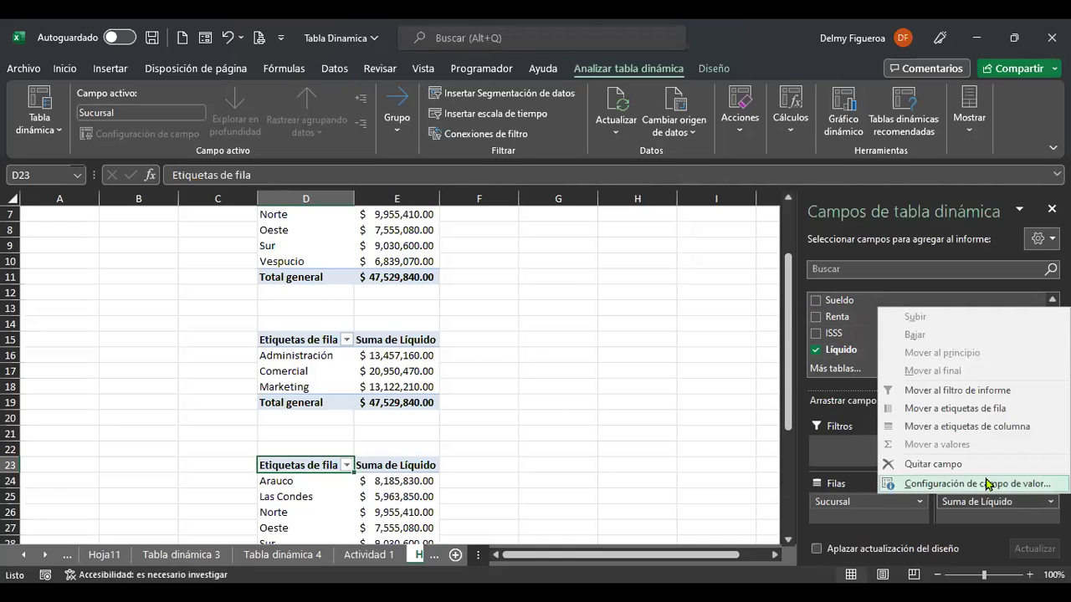
left_click(1002, 486)
left_click(633, 313)
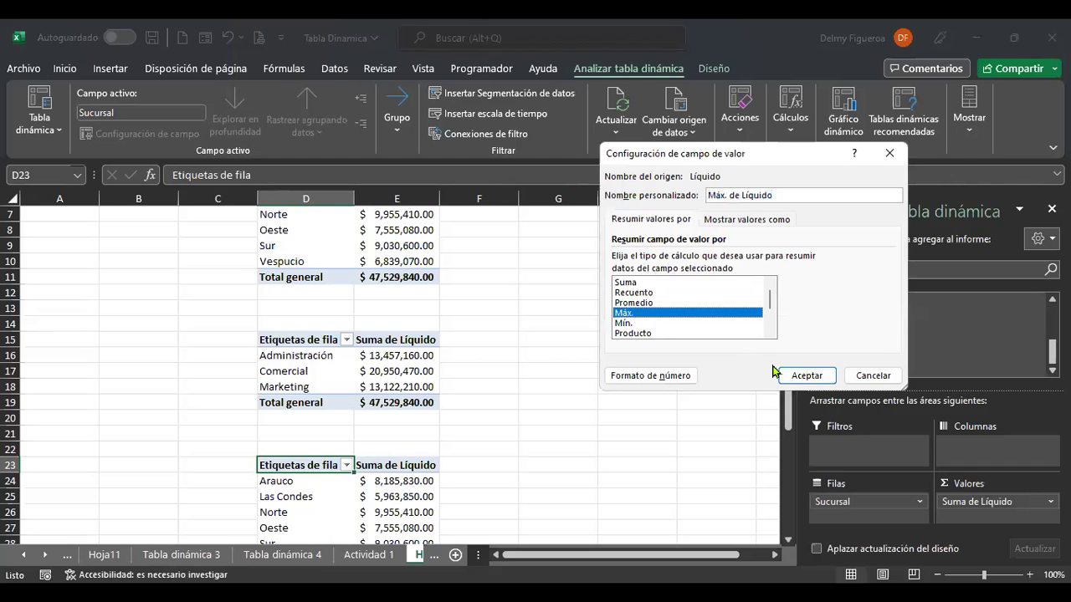
left_click(799, 376)
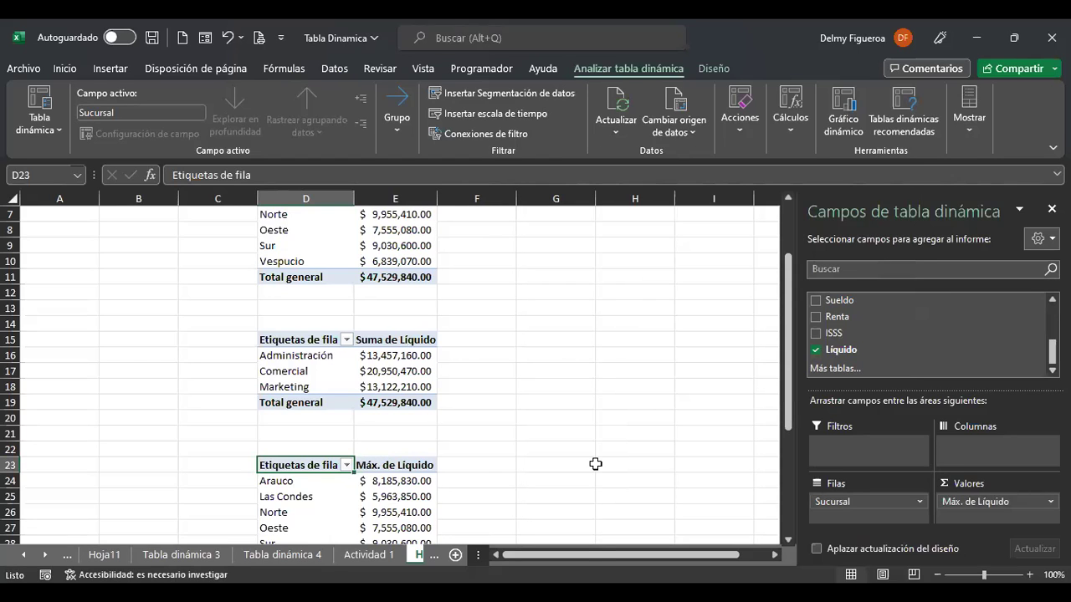
Review the row labels and Líquido values of the three pivot tables on Hoja 1.
scroll(596, 464, "up", 2)
left_click(384, 291)
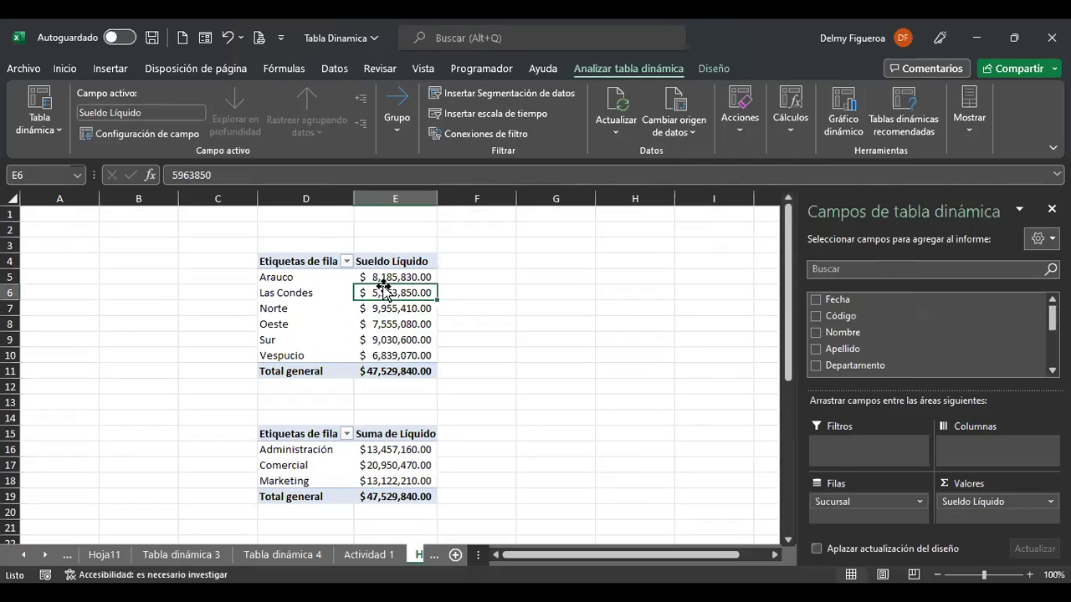
left_click(289, 294)
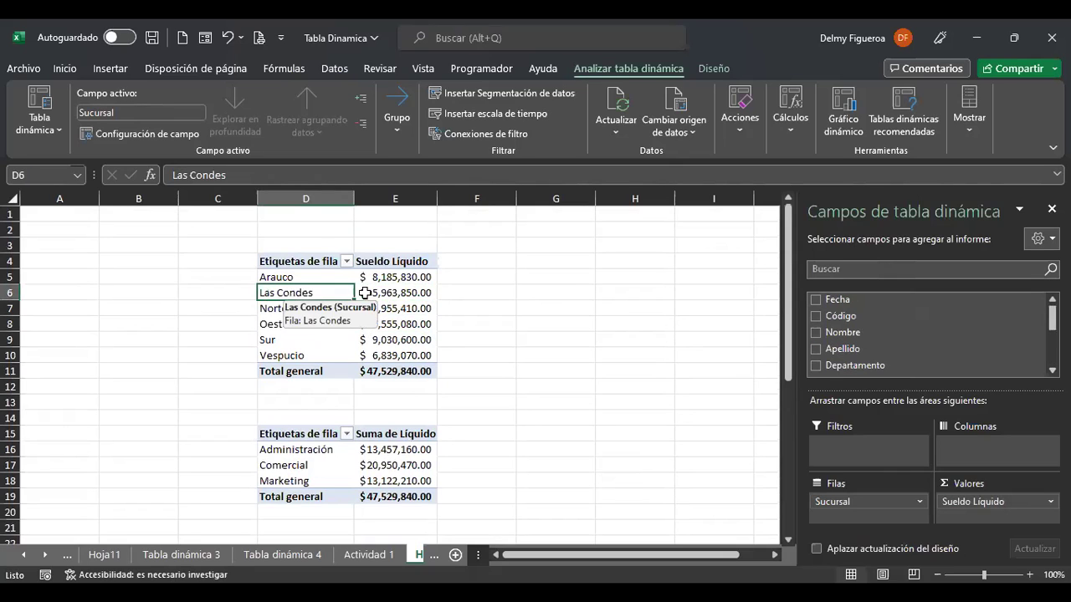
left_click(406, 292)
scroll(435, 337, "down", 1)
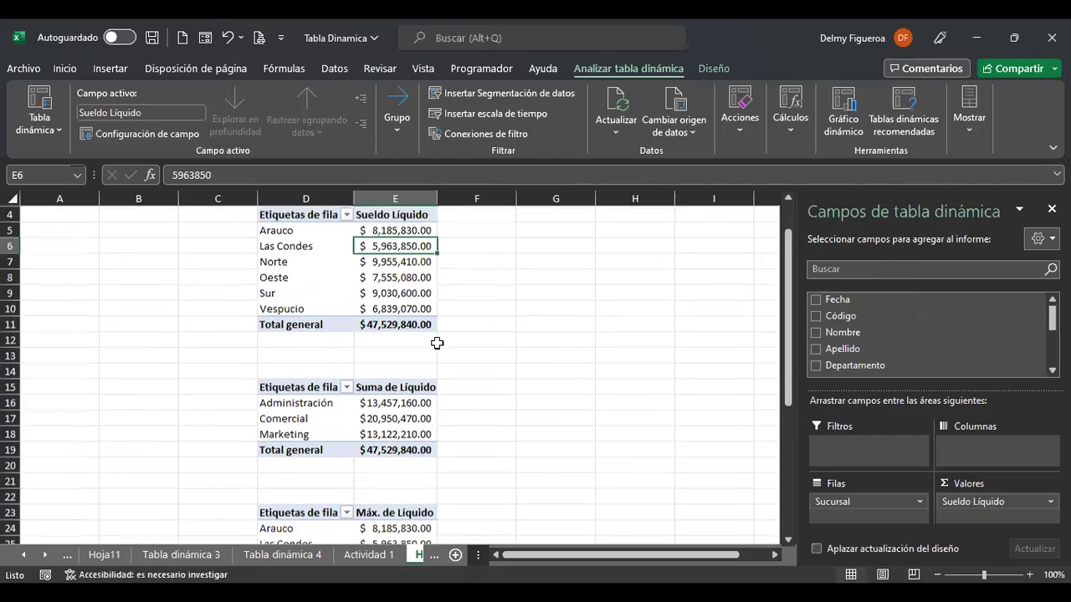
left_click(300, 413)
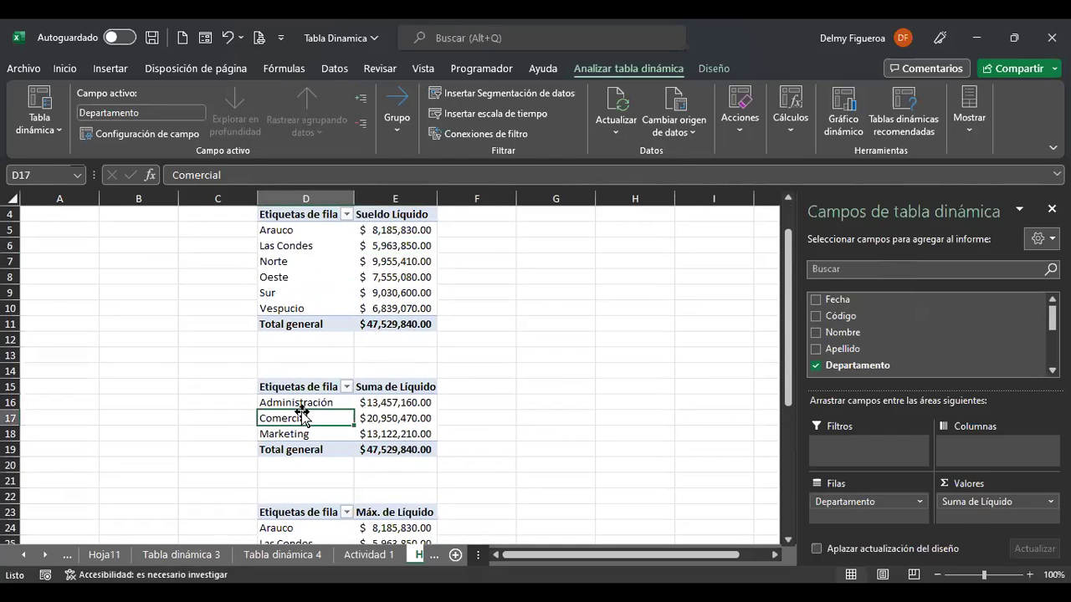
scroll(330, 422, "down", 1)
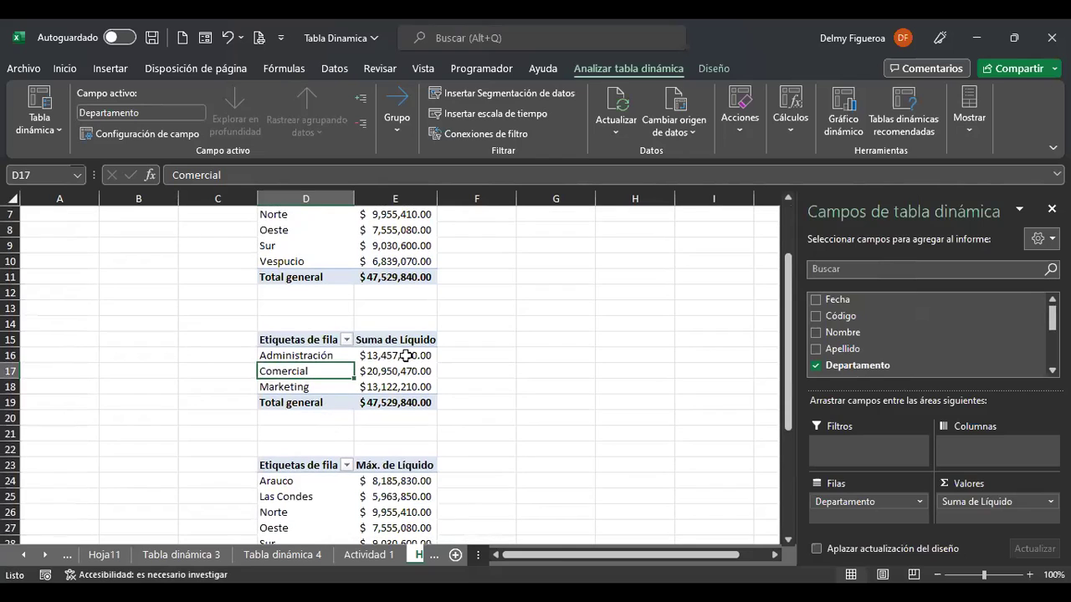
left_click(406, 356)
scroll(329, 434, "down", 1)
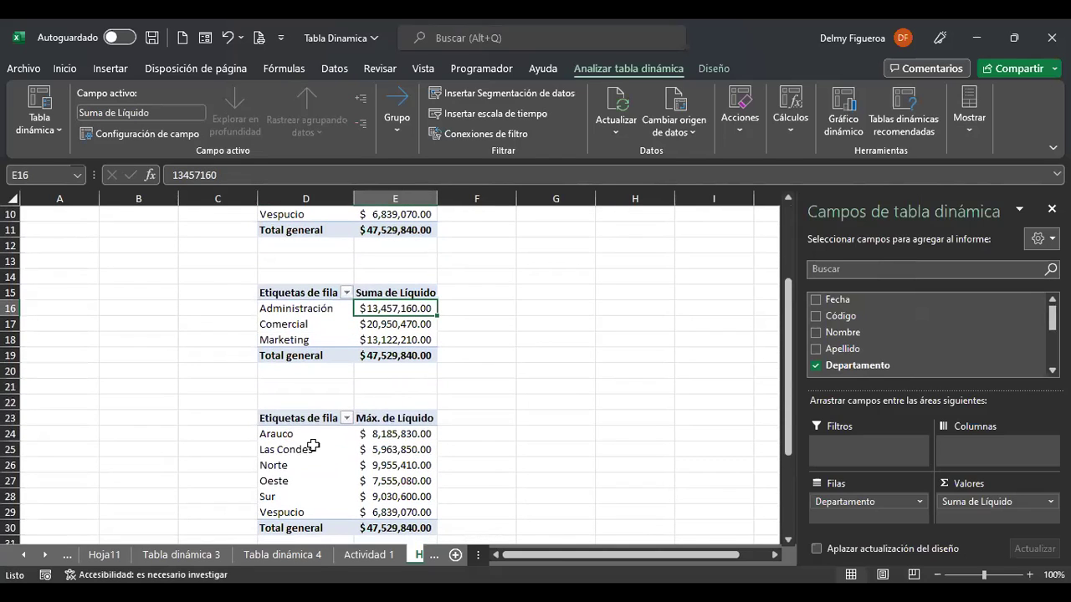
left_click(314, 447)
left_click(410, 452)
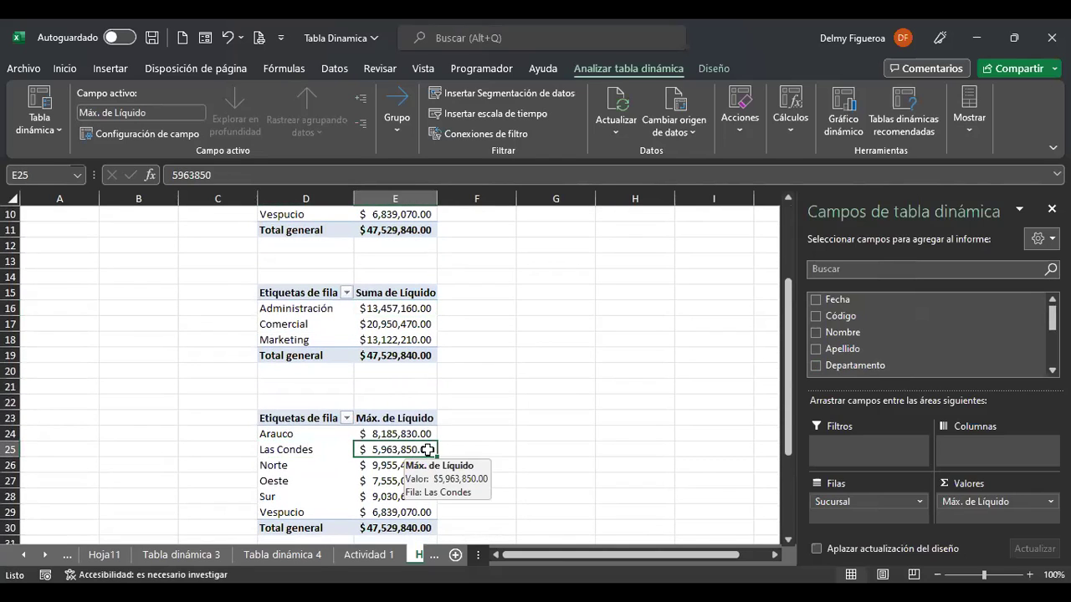
scroll(423, 450, "down", 2)
scroll(427, 450, "up", 5)
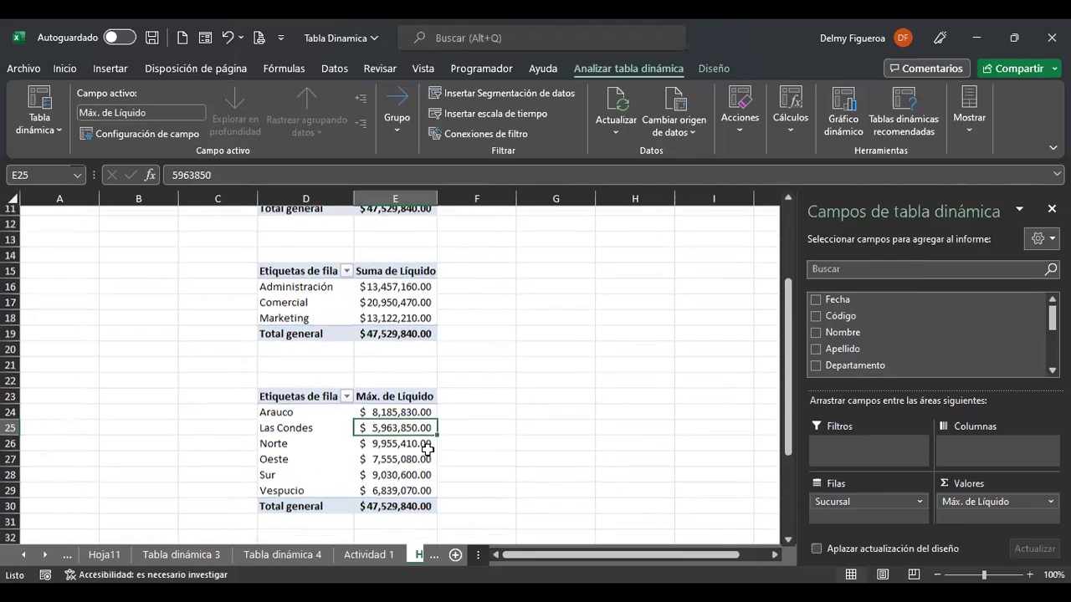
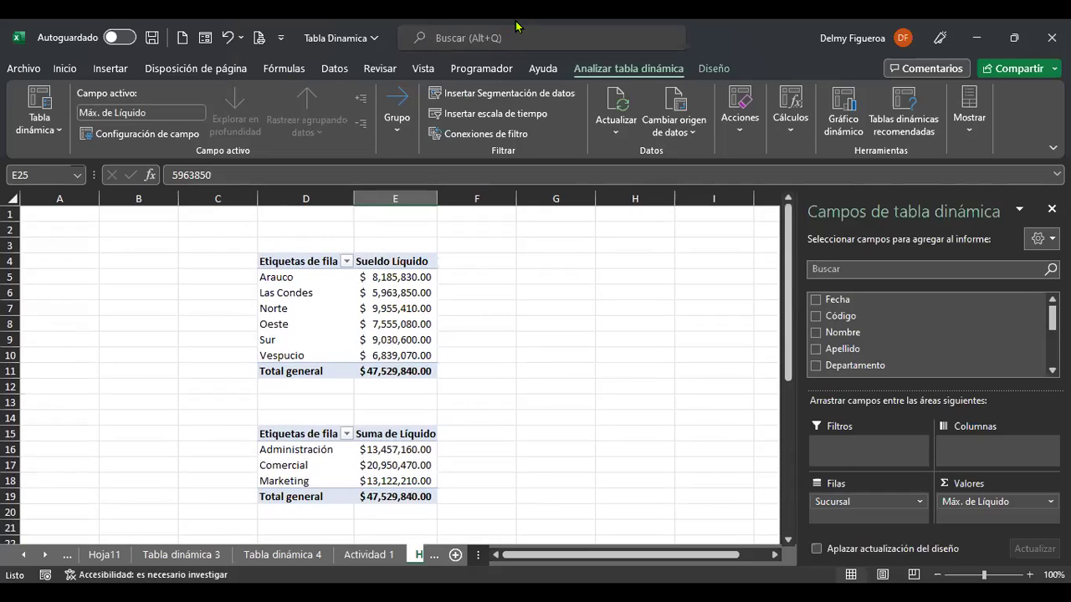
Insert Departamento and Sucursal slicers from the pivot table at D23 and place them side by side next to the pivot tables.
left_click(532, 93)
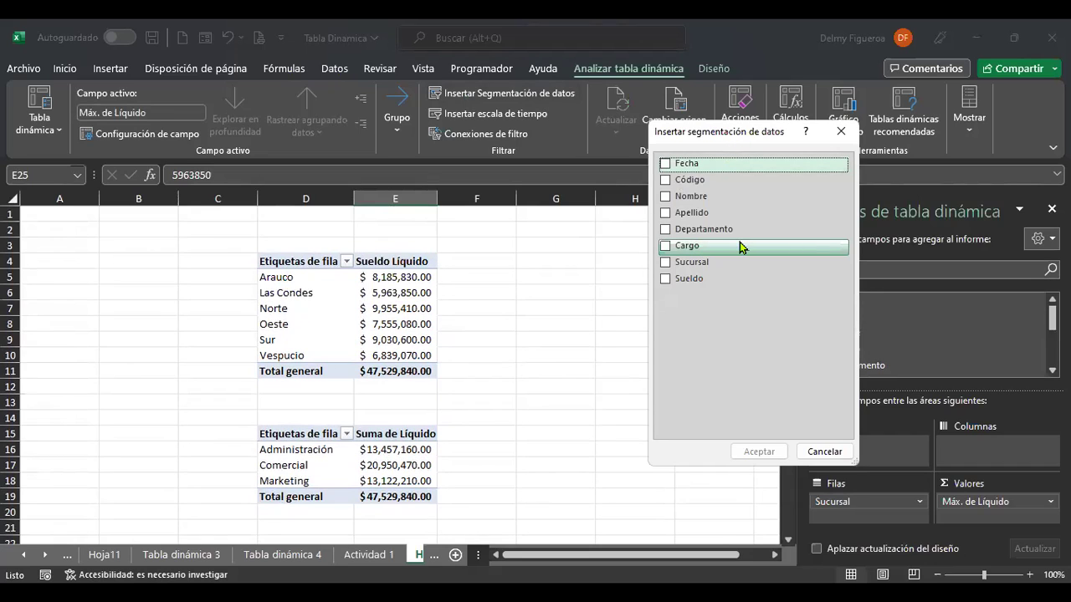
left_click(665, 231)
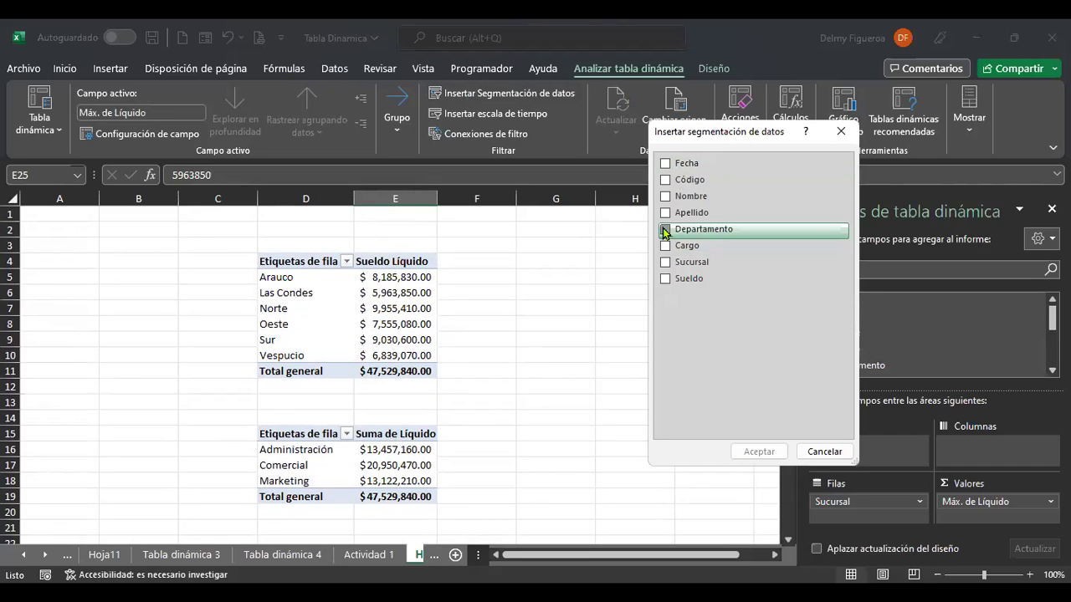
left_click(665, 265)
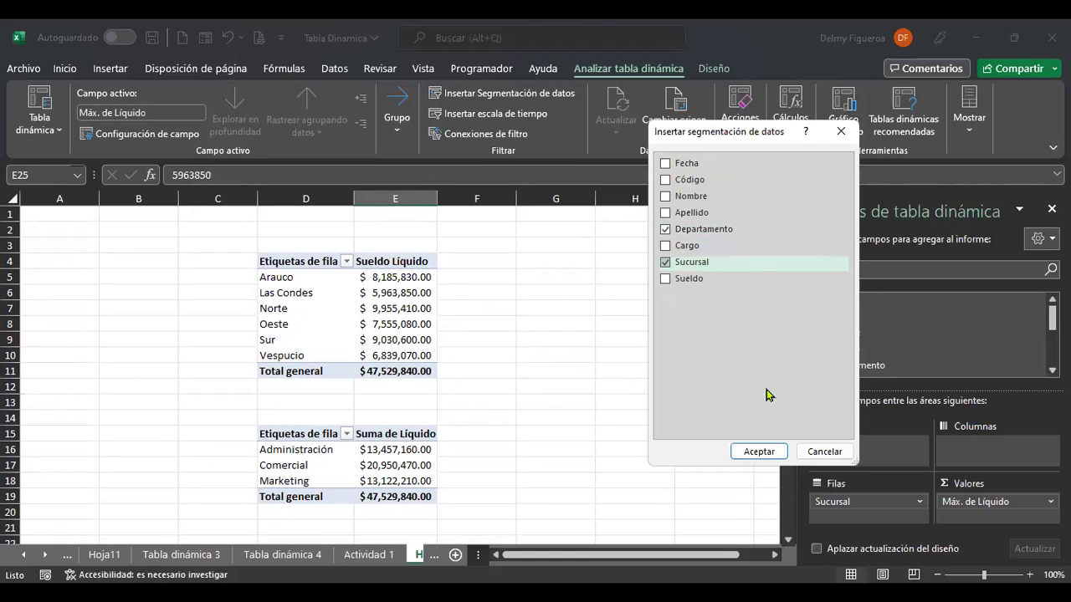
left_click(768, 452)
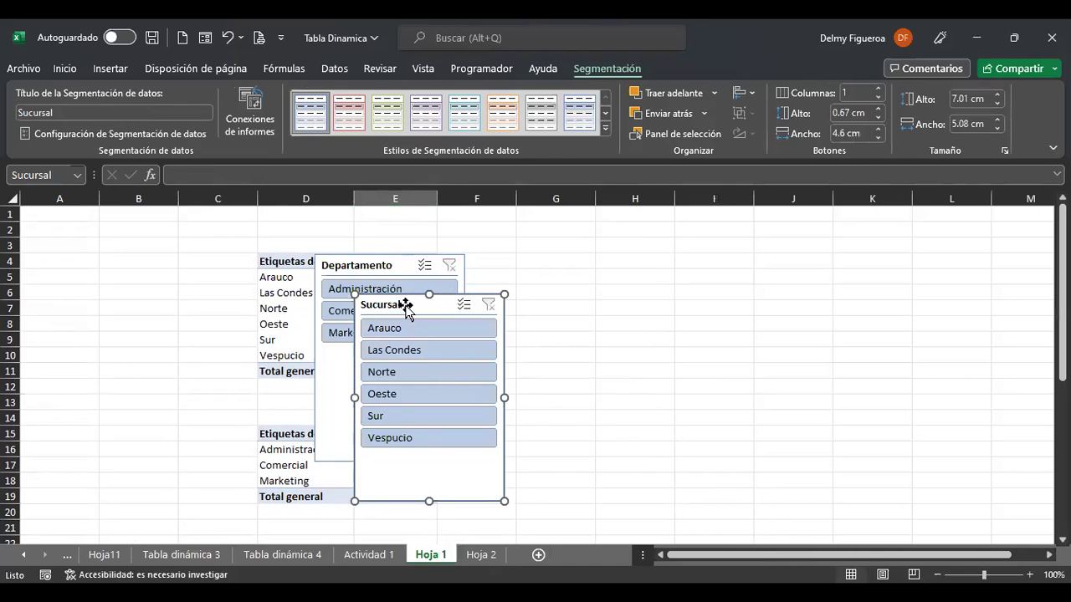
left_click_drag(406, 304, 581, 263)
left_click_drag(379, 273, 735, 270)
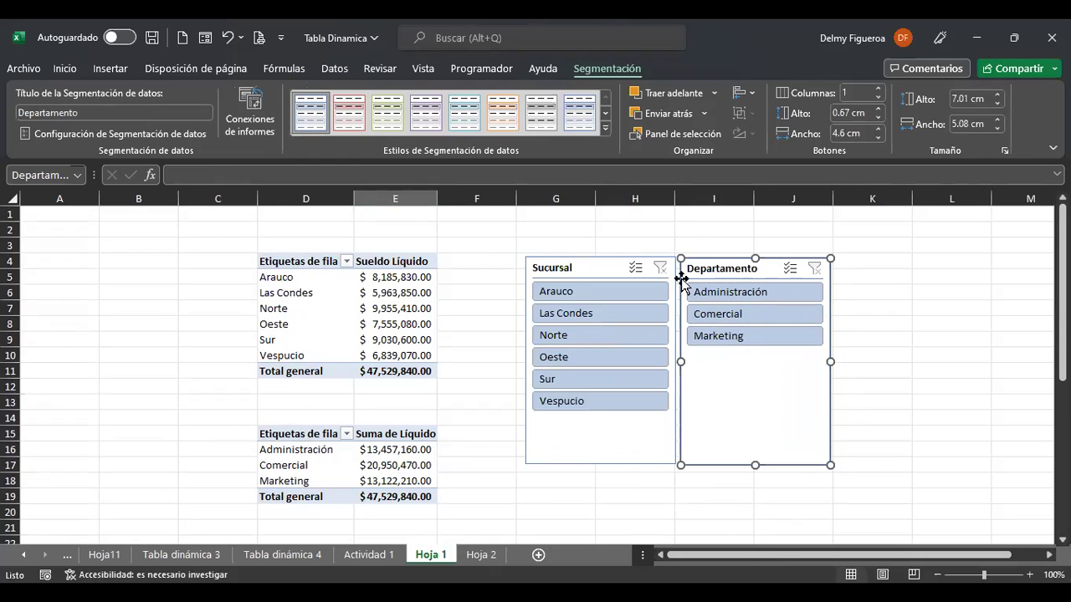
left_click(306, 308)
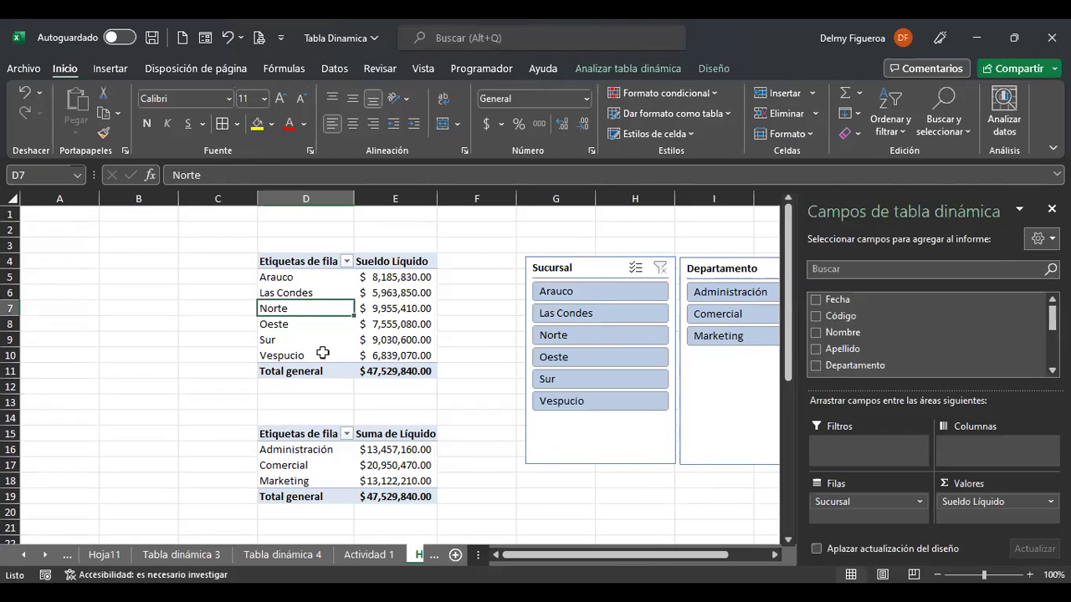
scroll(323, 351, "down", 5)
scroll(325, 368, "up", 5)
left_click(597, 267)
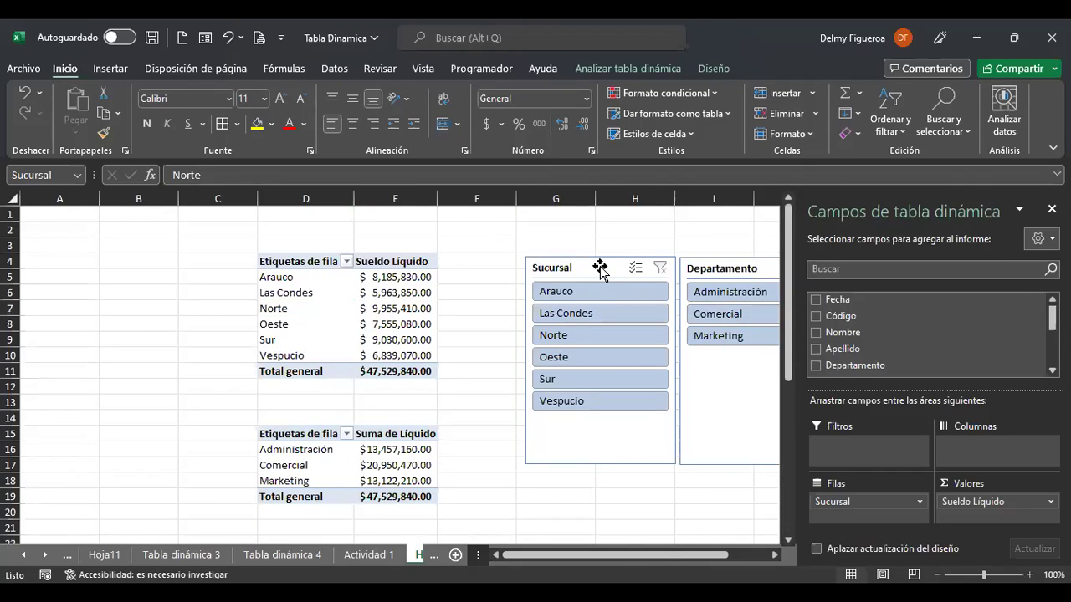
left_click(607, 69)
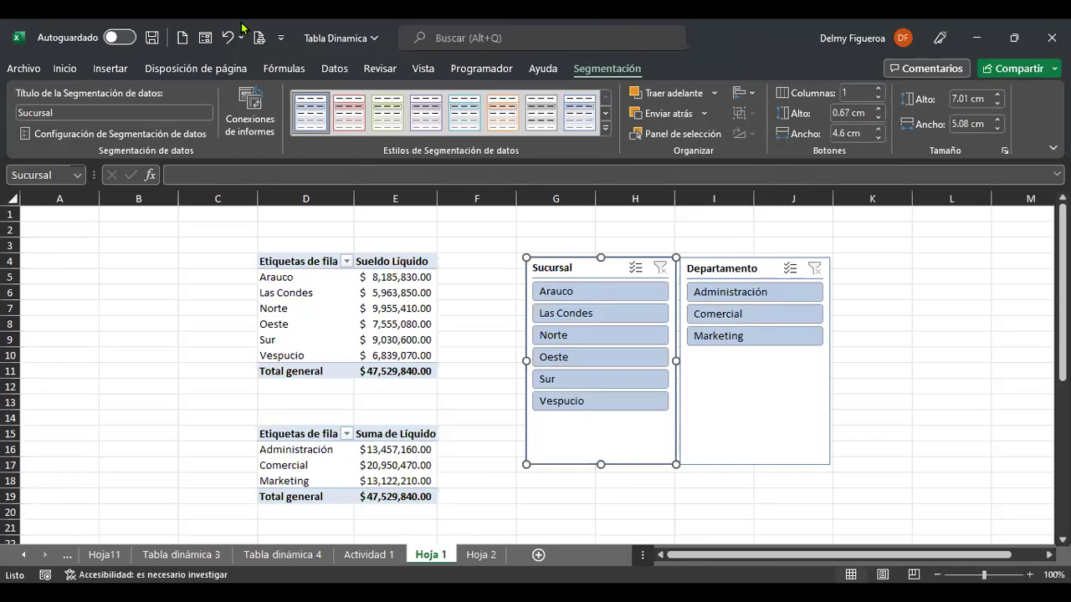
left_click(241, 132)
left_click(883, 354)
Review the filters available for connection to the pivot table at D4.
left_click(345, 307)
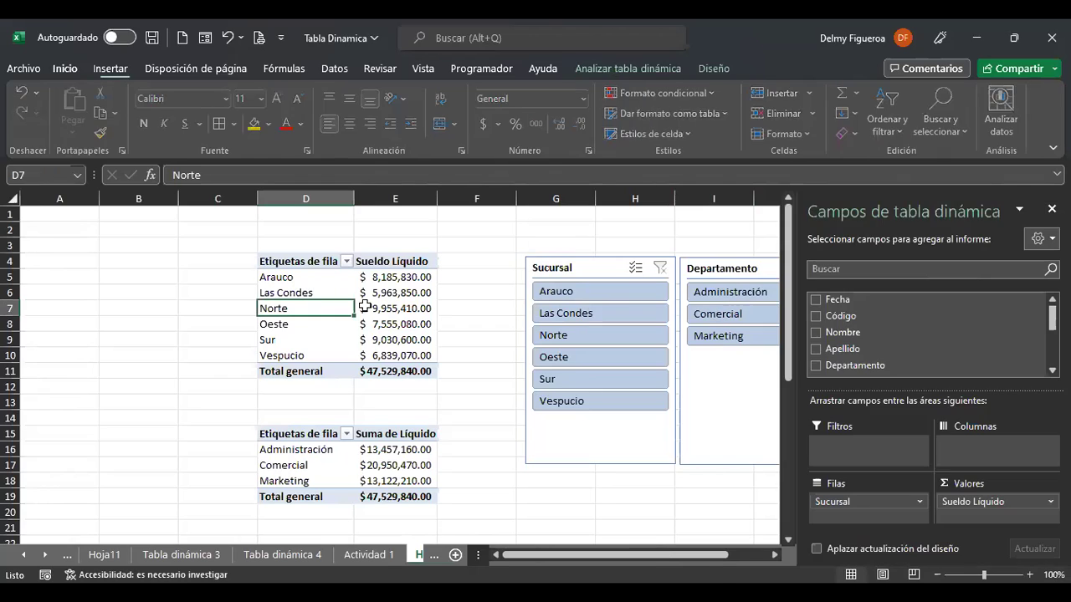
left_click(669, 68)
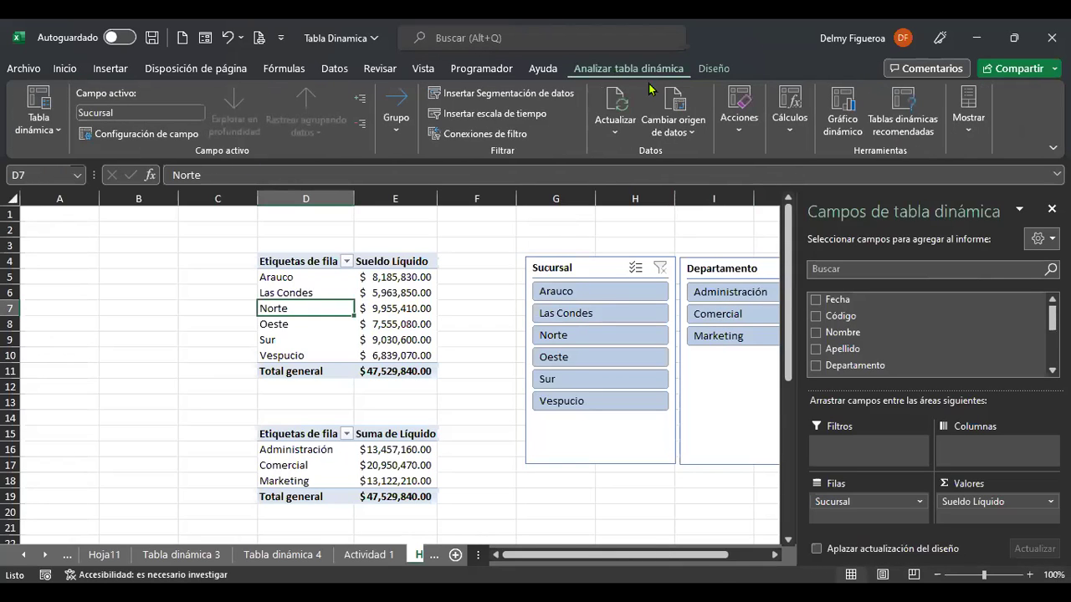
left_click(503, 135)
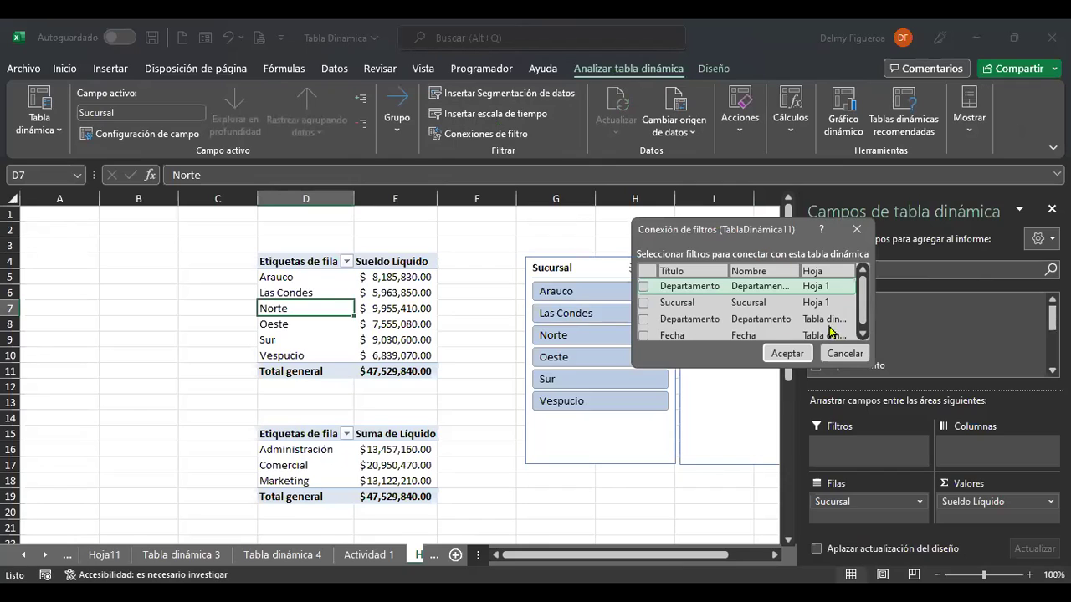
left_click(764, 350)
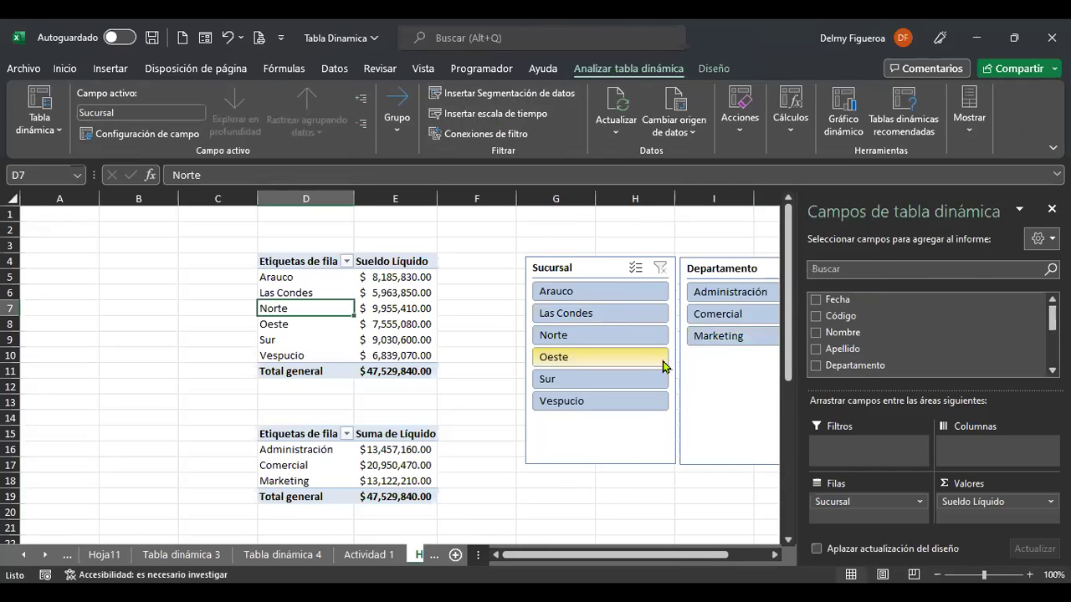
Mark Departamento and Sucursal from Hoja 1 and Departamento from Tabla dinámica 3 as filter connections of the pivot table at D4, and widen the dialog.
left_click(513, 134)
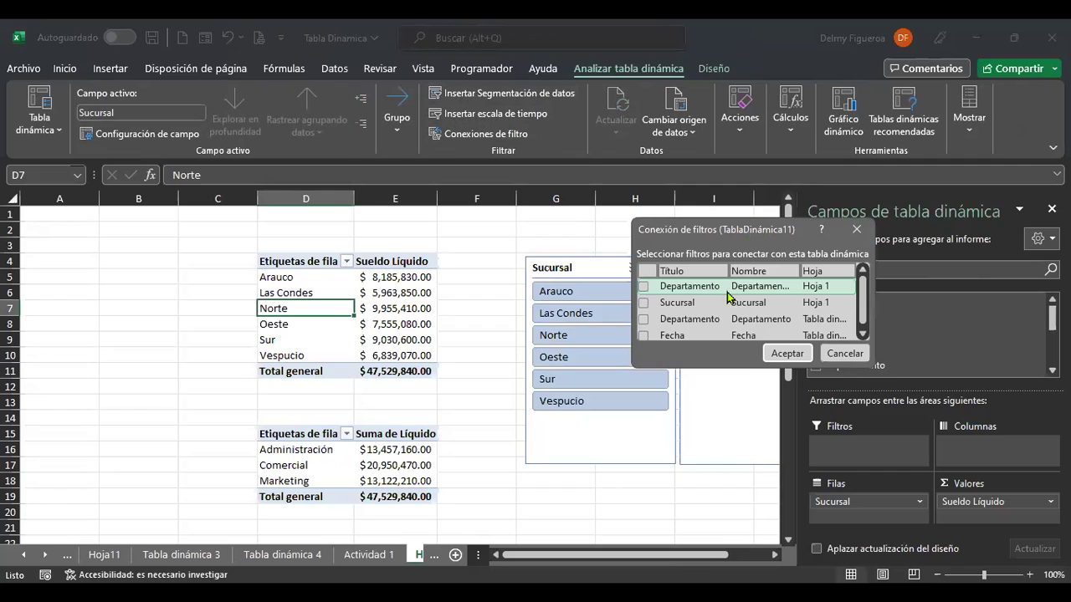
scroll(723, 316, "down", 1)
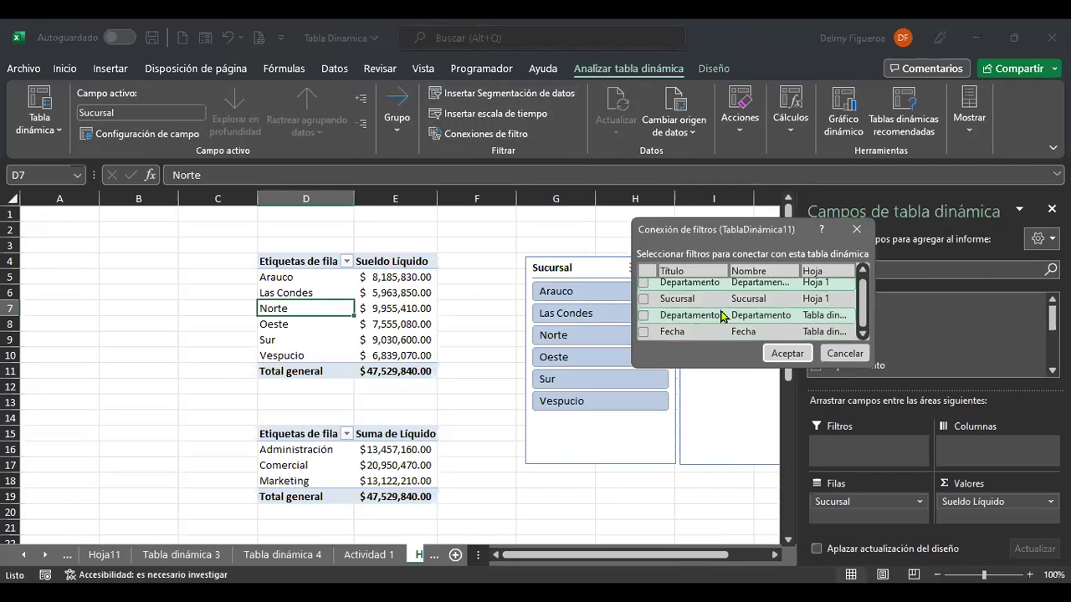
scroll(723, 316, "up", 1)
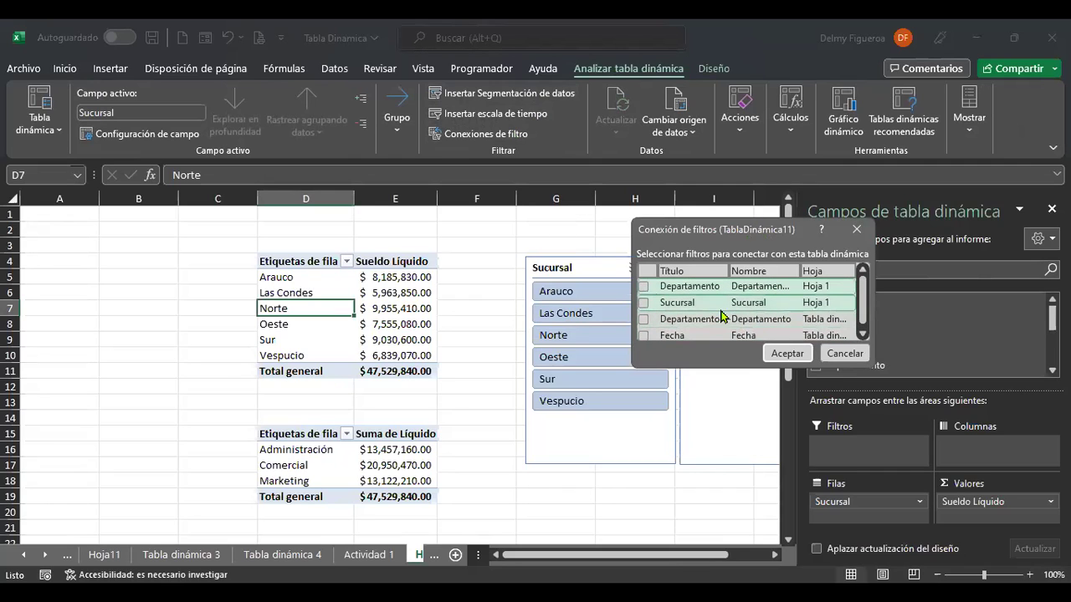
left_click(643, 287)
left_click(643, 303)
left_click(643, 319)
scroll(645, 330, "down", 1)
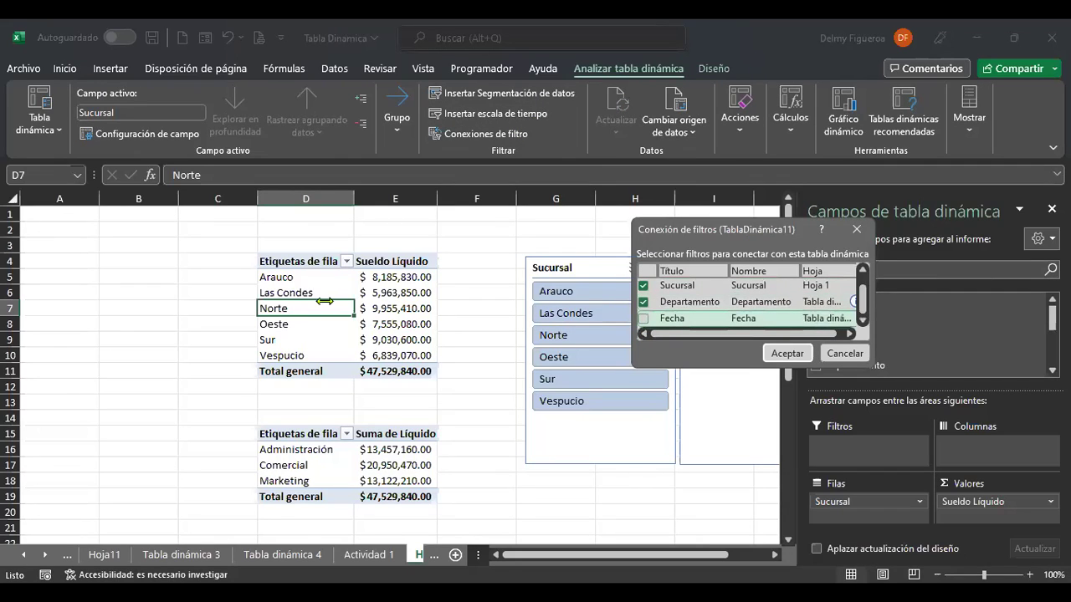
left_click_drag(325, 300, 327, 300)
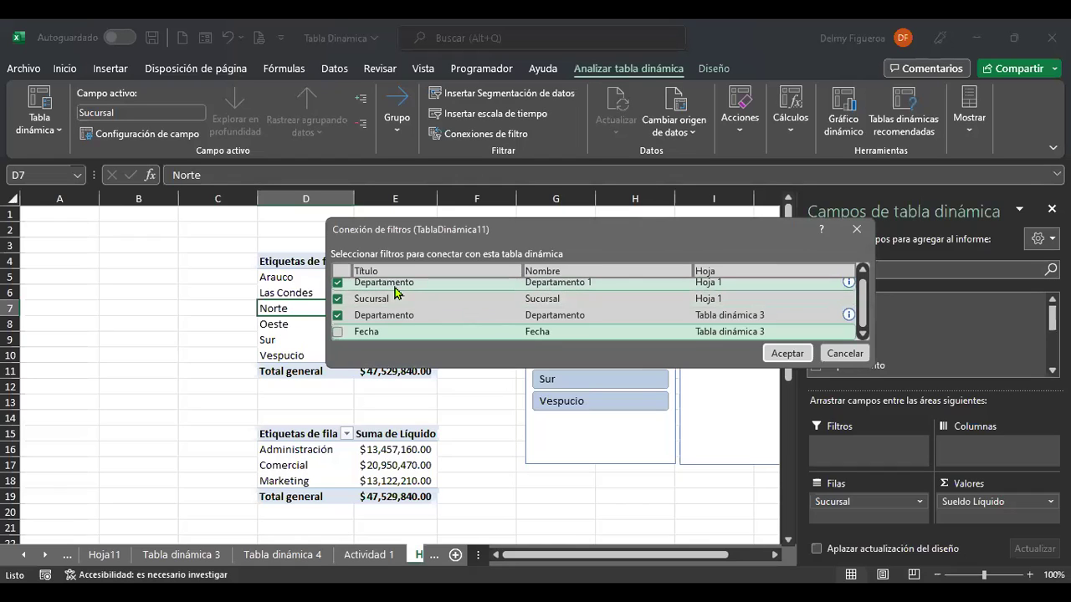
Leave the Tabla dinámica 3 filters Departamento and Fecha unconnected and apply only the Hoja 1 Departamento and Sucursal connections.
left_click(338, 333)
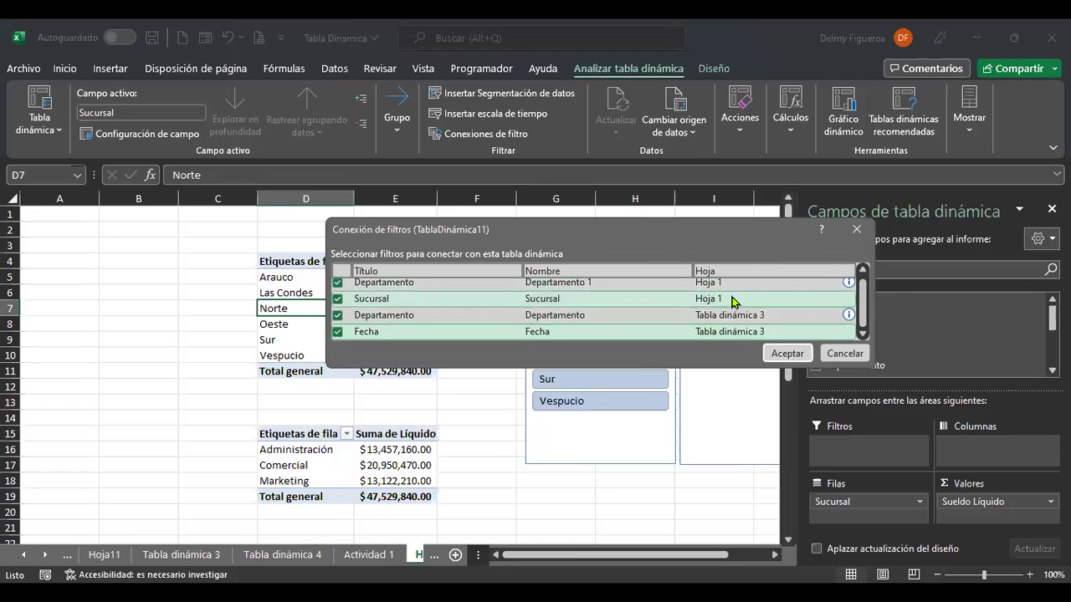
left_click(338, 314)
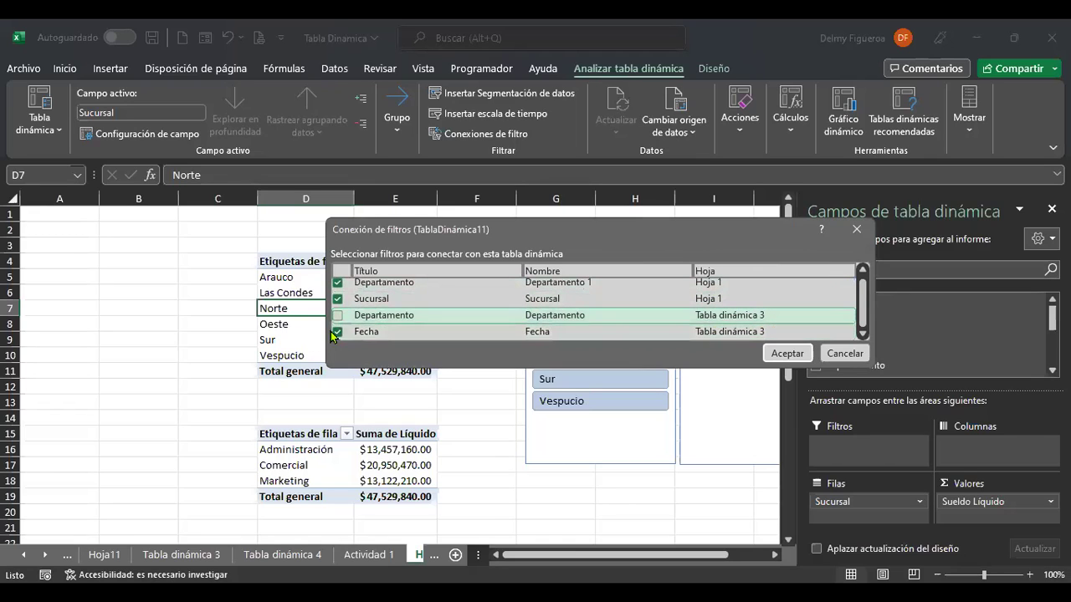
left_click(337, 332)
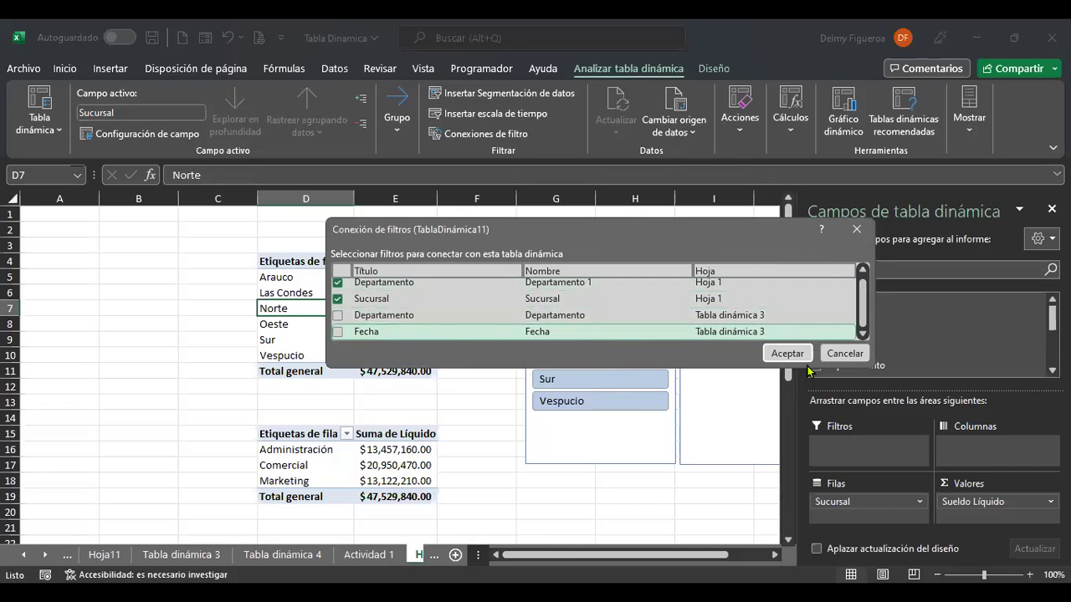
scroll(413, 323, "up", 1)
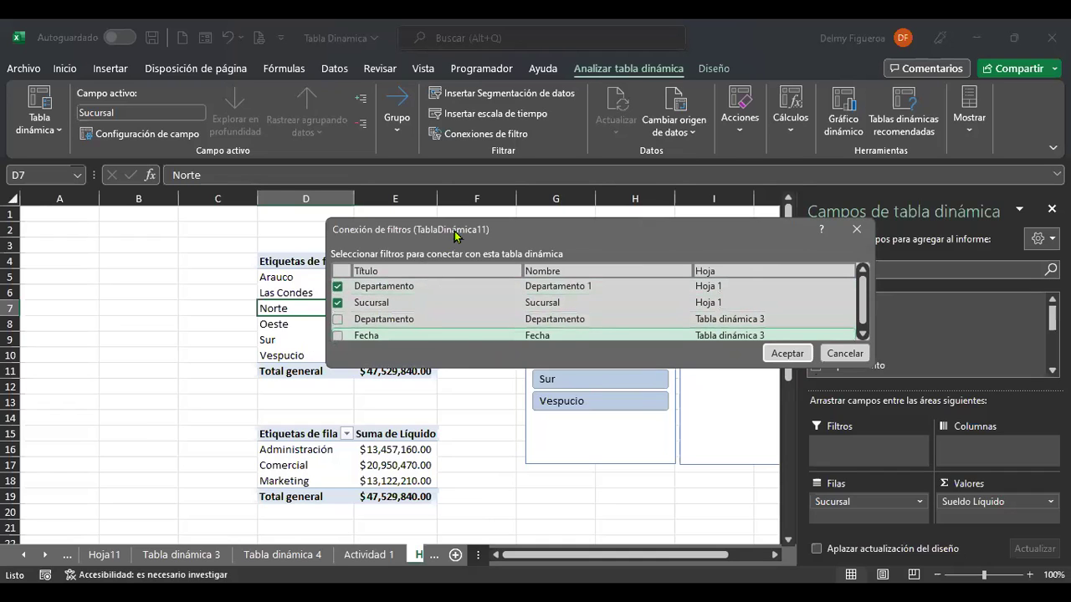
left_click_drag(454, 235, 490, 359)
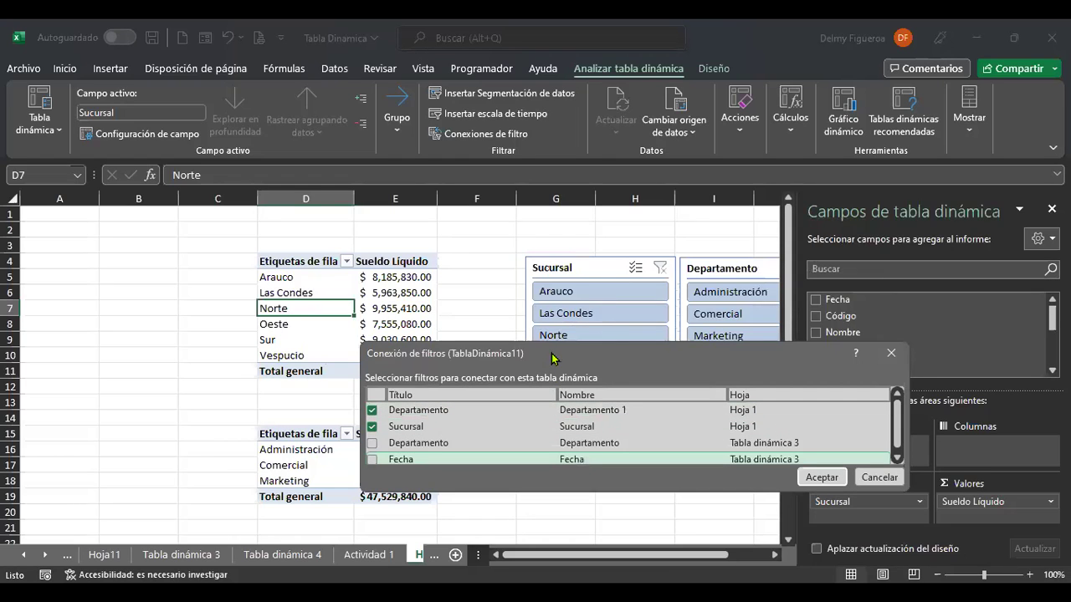
left_click_drag(616, 358, 438, 275)
scroll(713, 368, "down", 1)
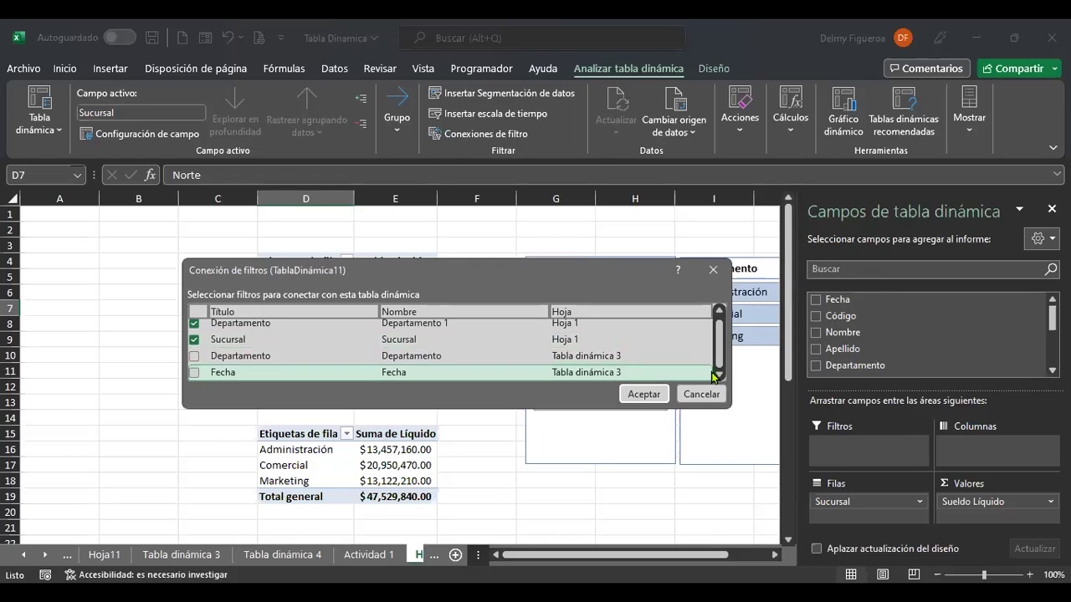
left_click(644, 394)
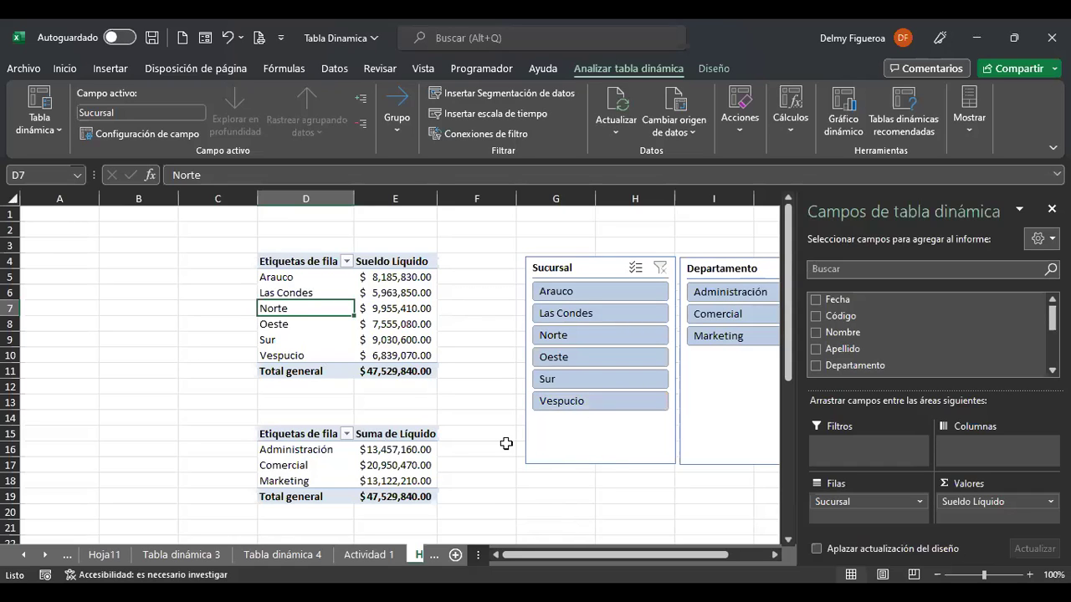
Filter the connected pivot tables to the Arauco branch with the Sucursal slicer, autofit column E and compare the three tables.
left_click(604, 299)
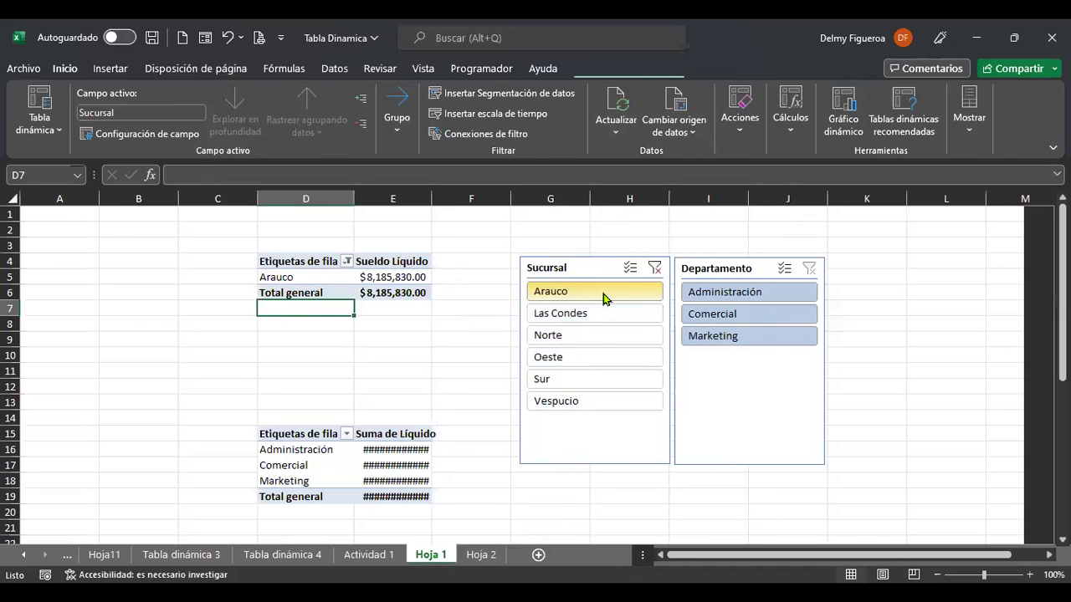
double_click(432, 201)
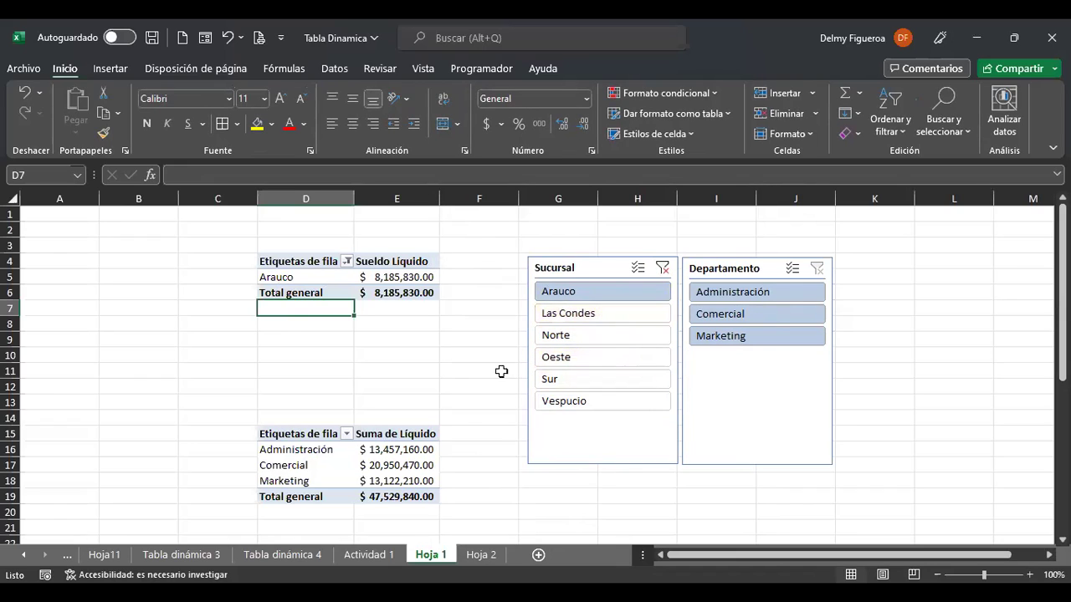
scroll(463, 413, "down", 3)
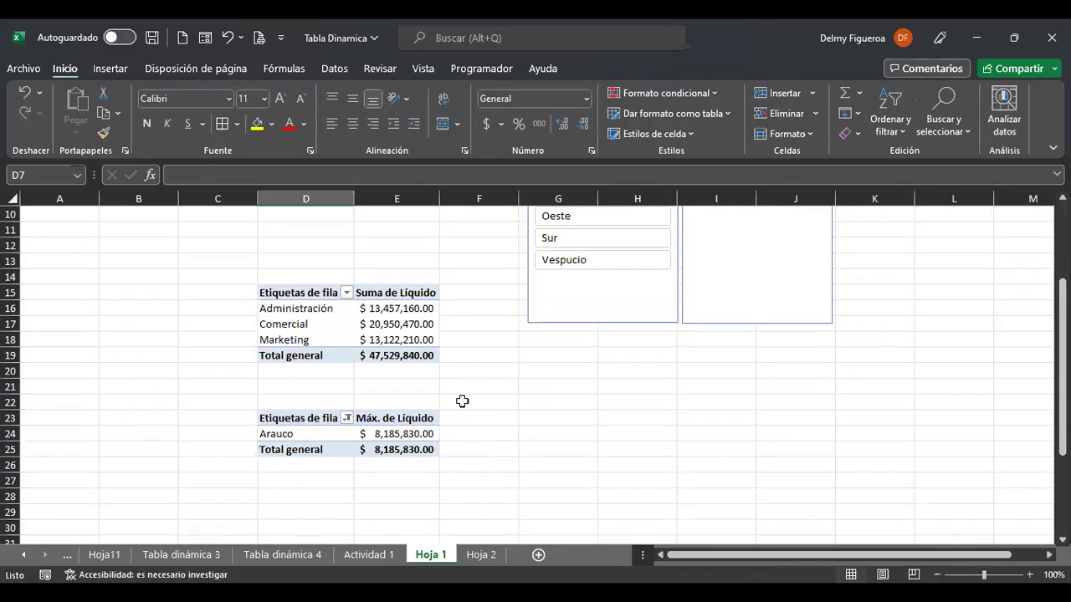
scroll(466, 382, "up", 1)
scroll(466, 383, "up", 3)
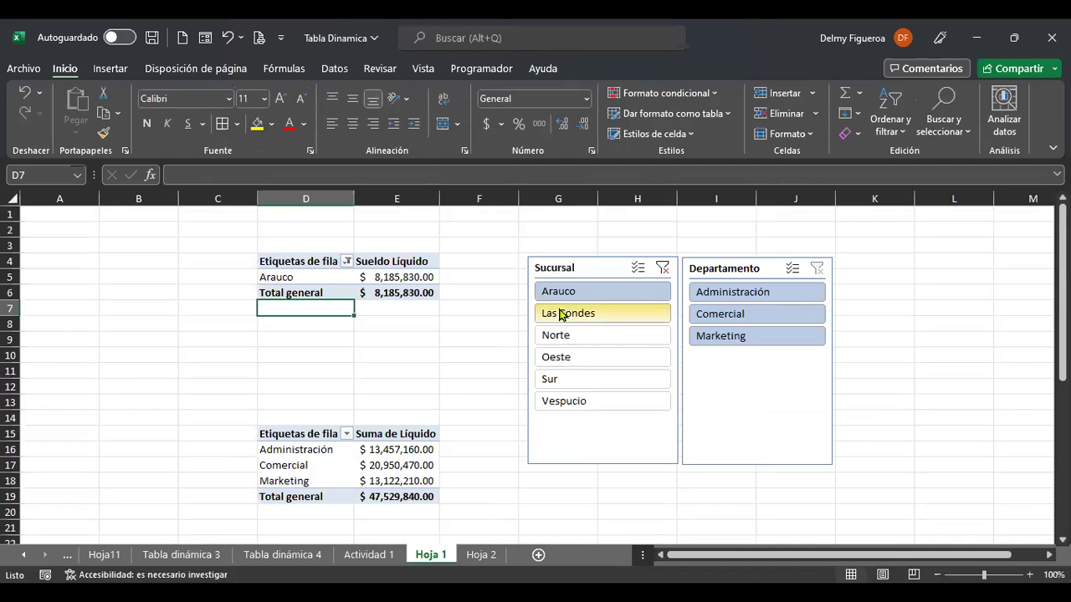
scroll(373, 311, "down", 7)
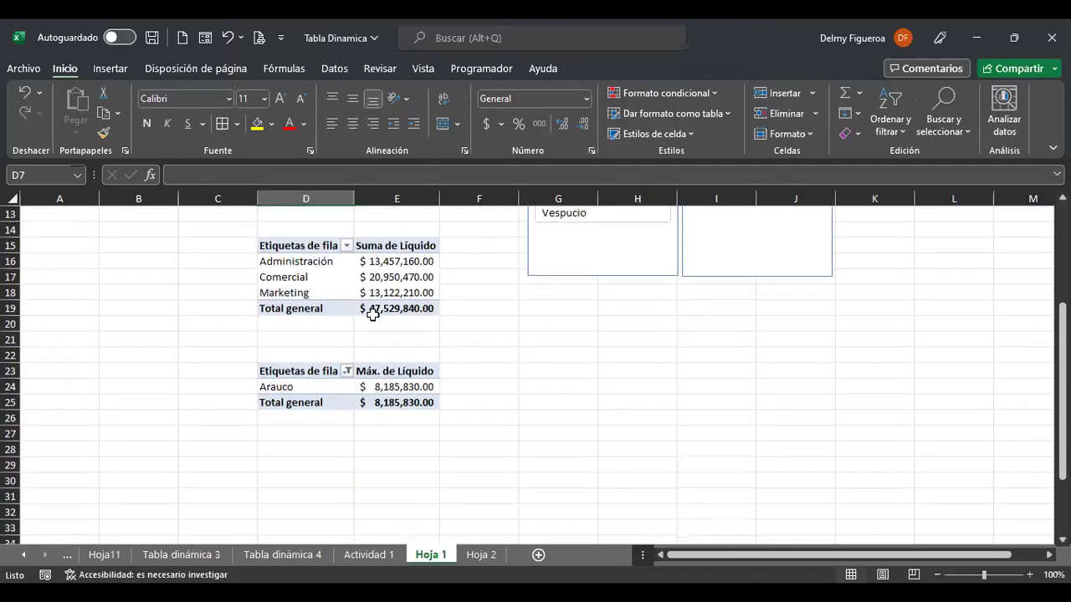
scroll(372, 311, "up", 7)
Filter the connected pivot tables to Las Condes with the Sucursal slicer, autofit column E and check the table at D23.
left_click(596, 314)
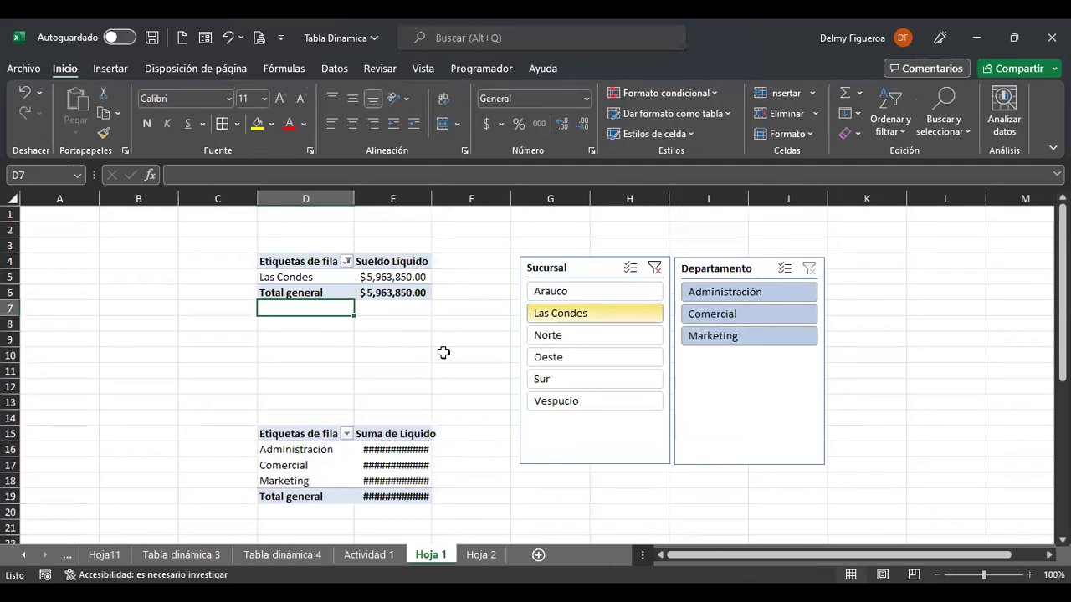
left_click(442, 215)
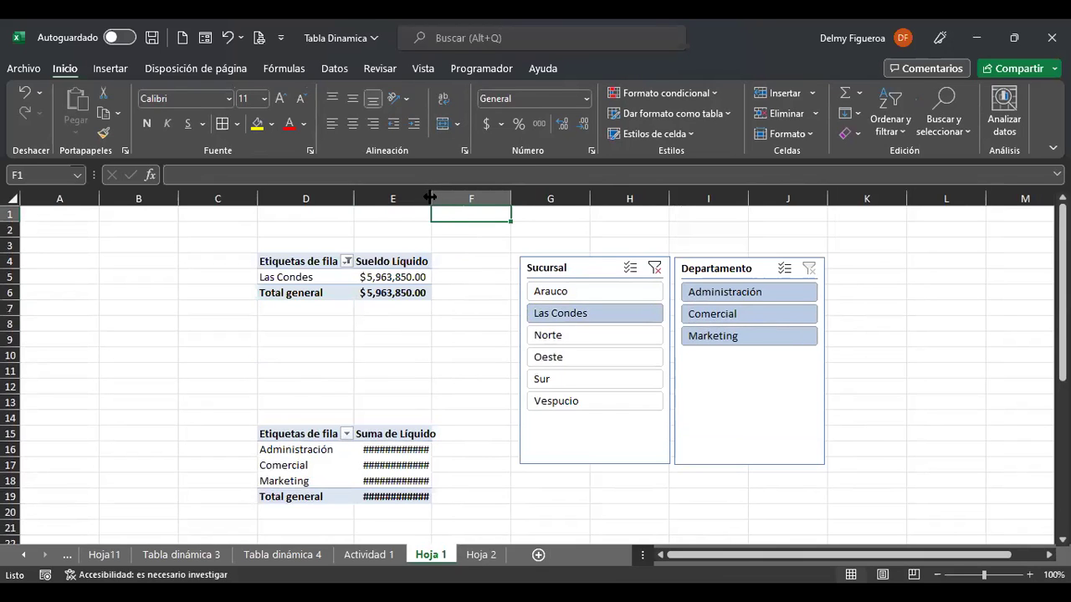
double_click(431, 199)
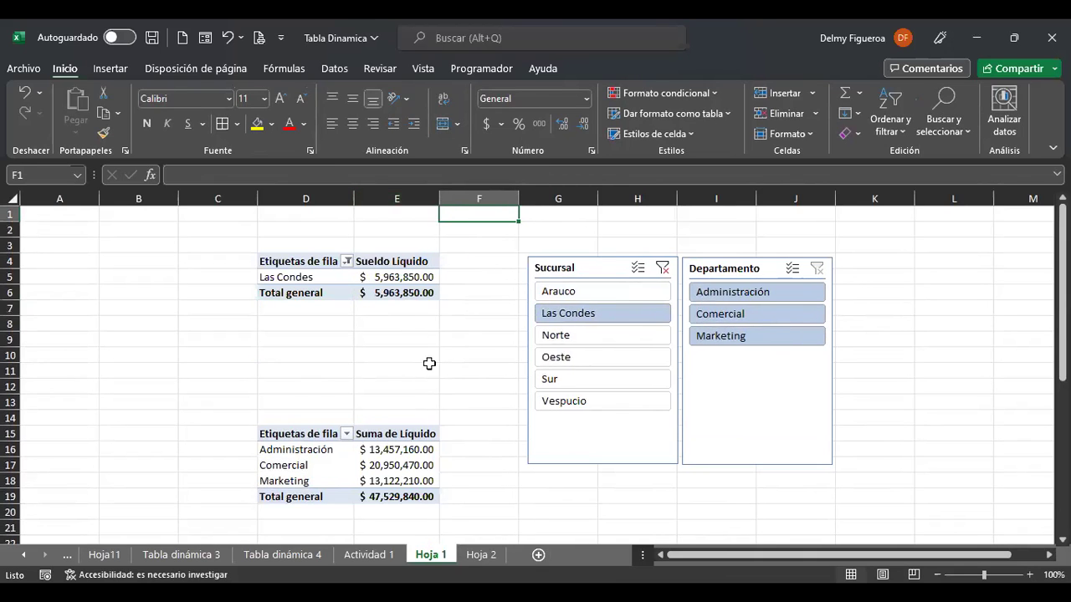
scroll(424, 387, "down", 3)
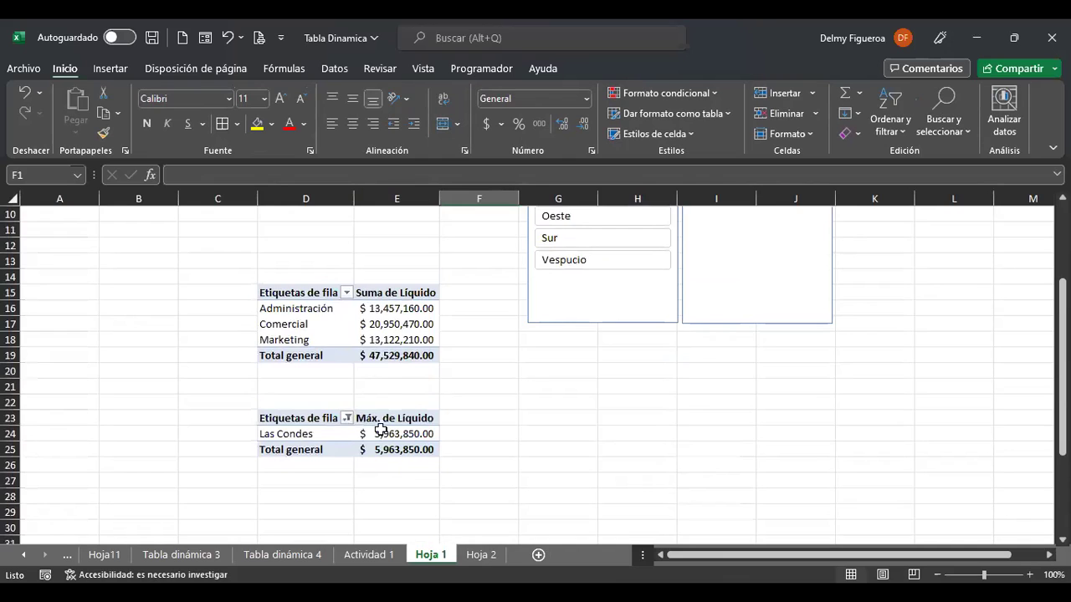
Filter the connected pivot tables to Comercial with the Departamento slicer and widen column E until its amounts fit.
scroll(377, 424, "up", 3)
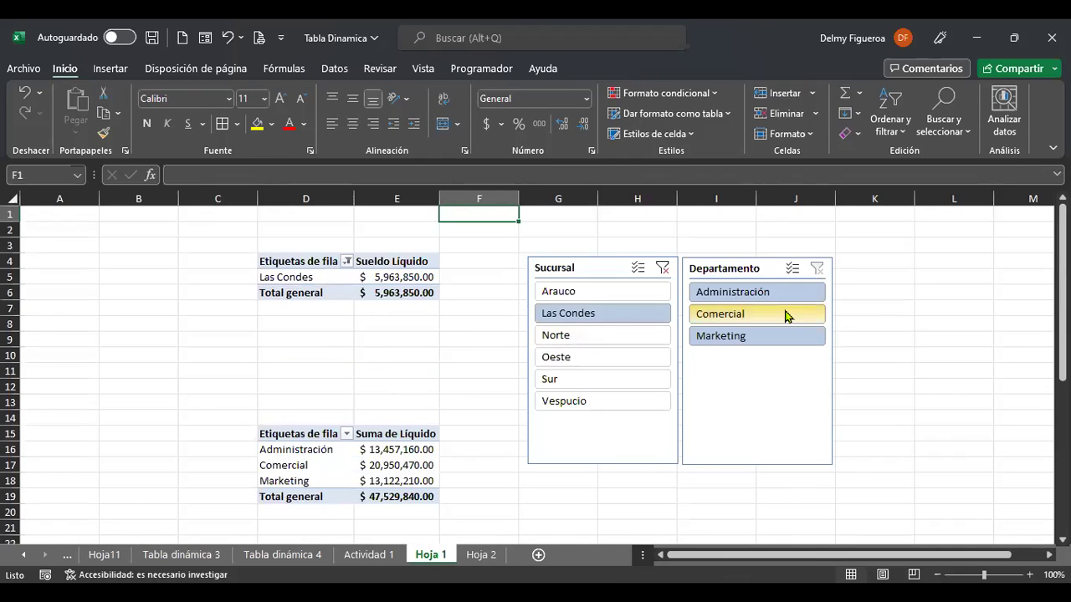
left_click(753, 314)
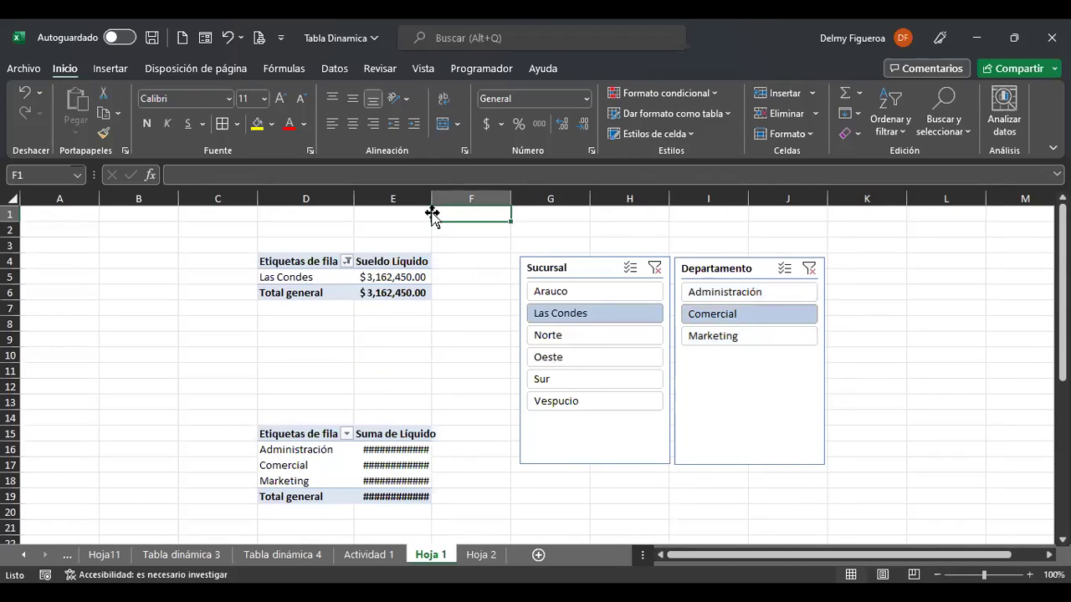
left_click_drag(475, 211, 476, 211)
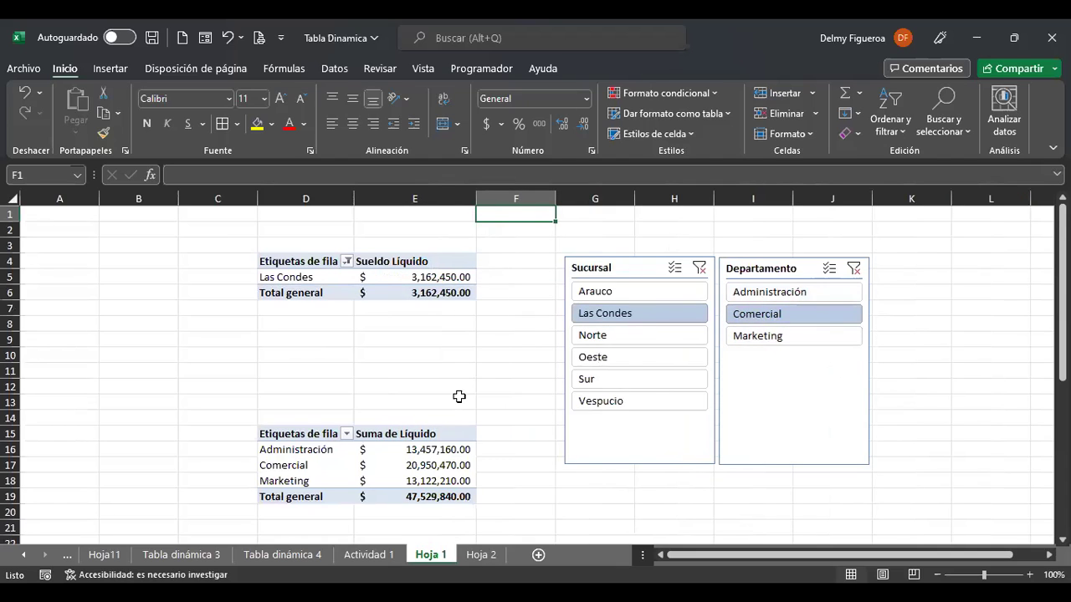
Compare the three pivot tables on Hoja 1 and inspect the fields of the tables at D4 and D15.
scroll(456, 394, "down", 3)
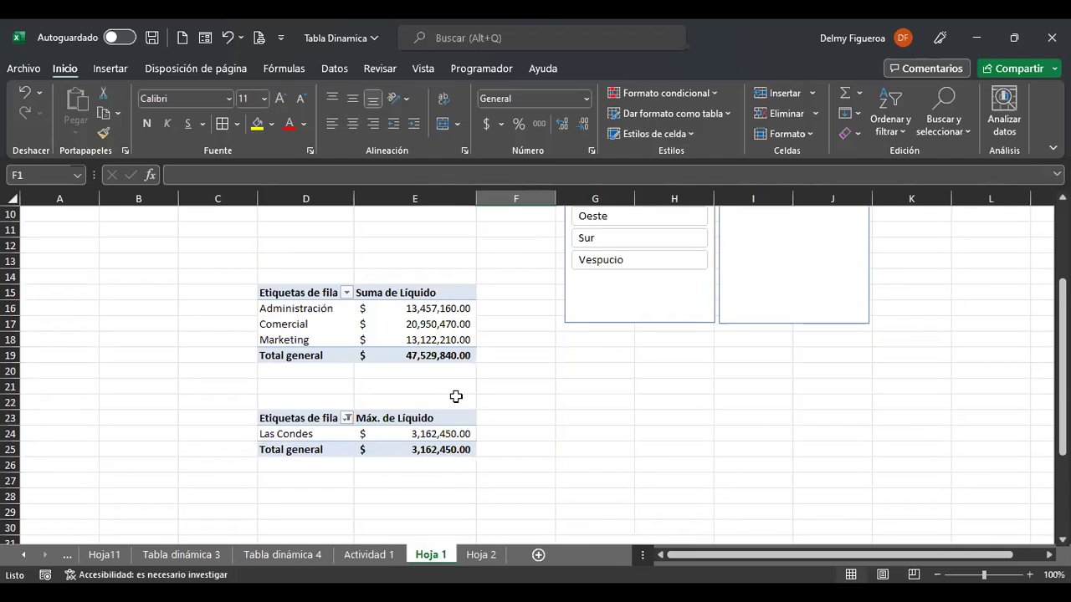
scroll(455, 395, "up", 3)
left_click(322, 275)
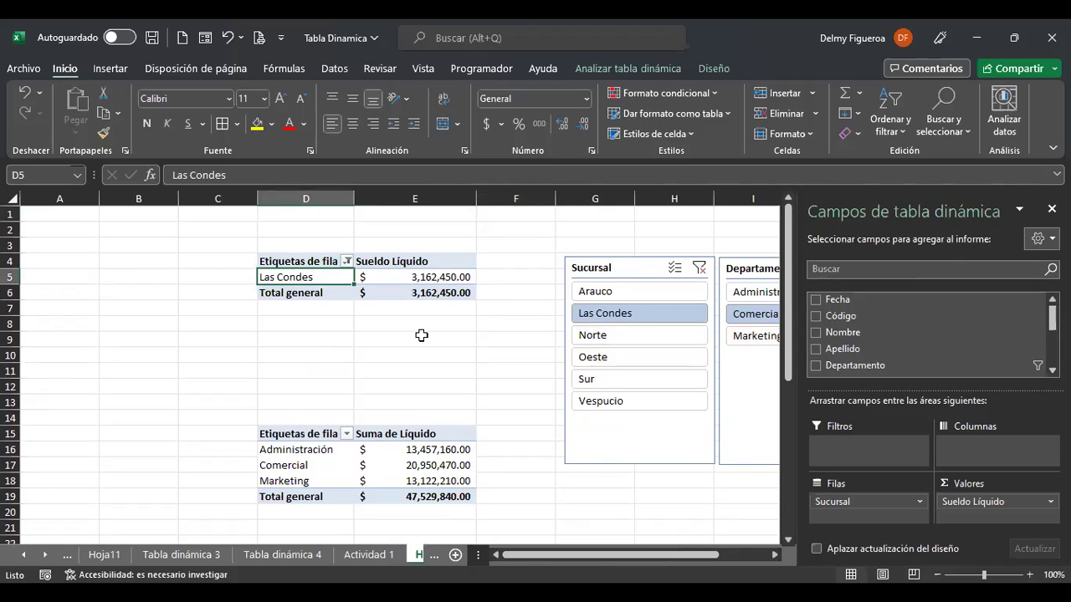
scroll(421, 336, "down", 2)
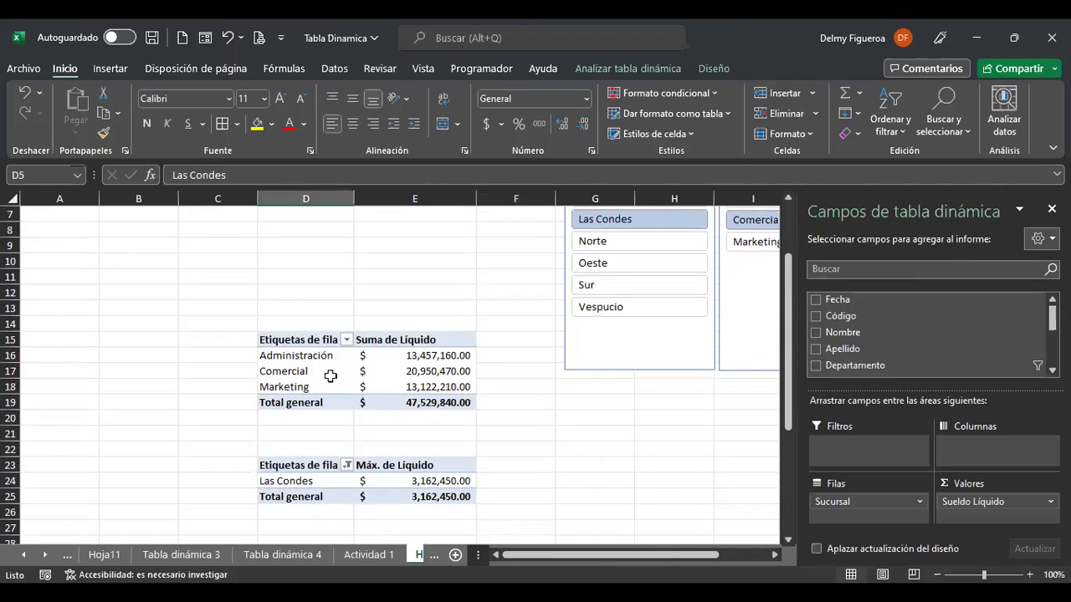
left_click(464, 371)
scroll(466, 370, "up", 2)
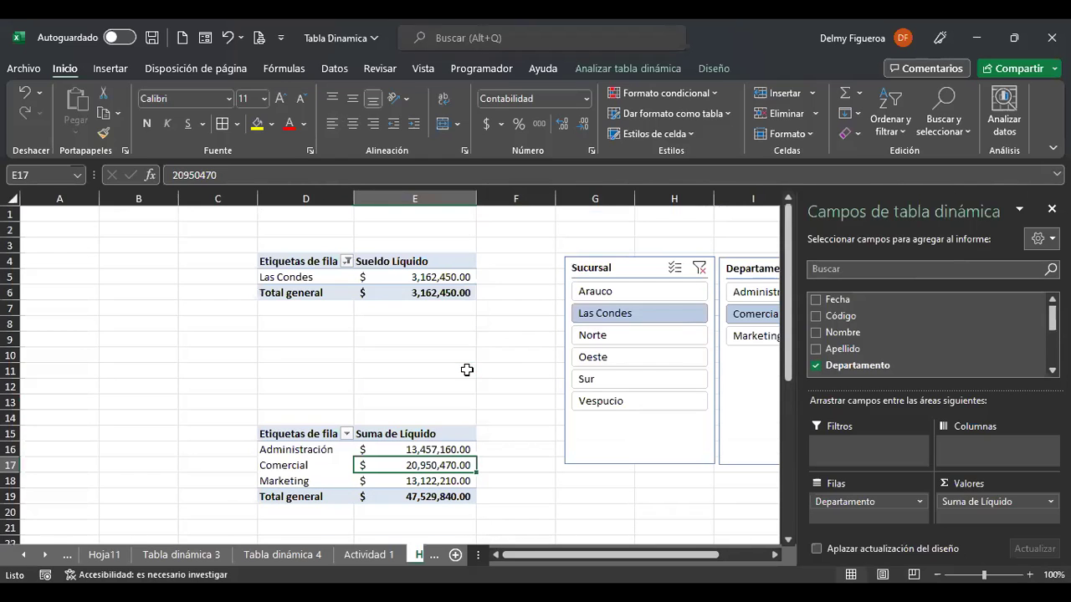
scroll(399, 454, "down", 3)
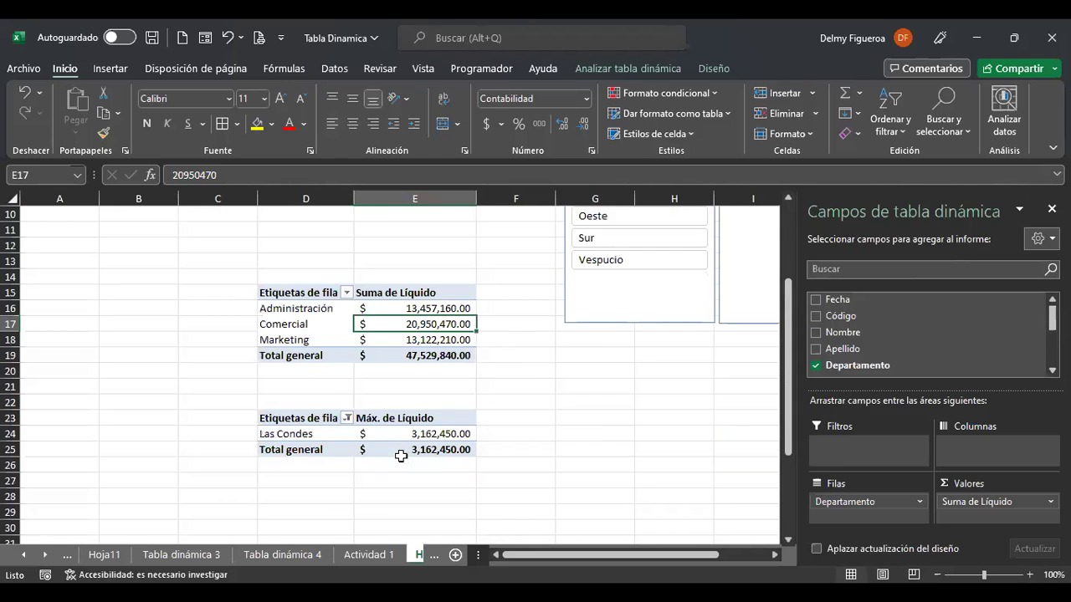
scroll(756, 409, "up", 3)
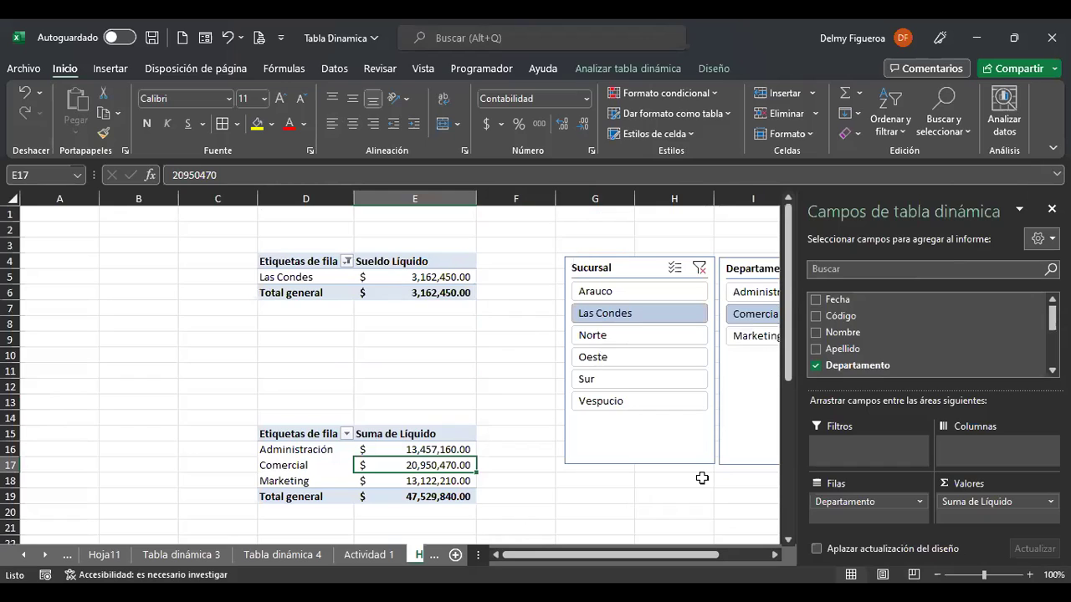
Review the Sucursal slicer's report connections and close them without applying changes.
left_click(758, 267)
left_click(606, 270)
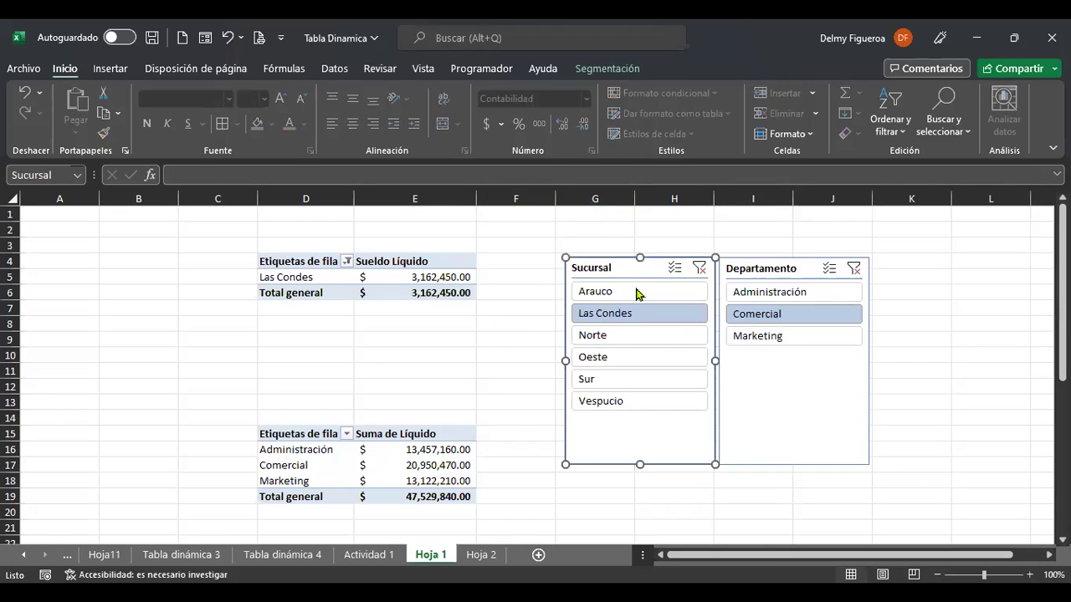
left_click(607, 68)
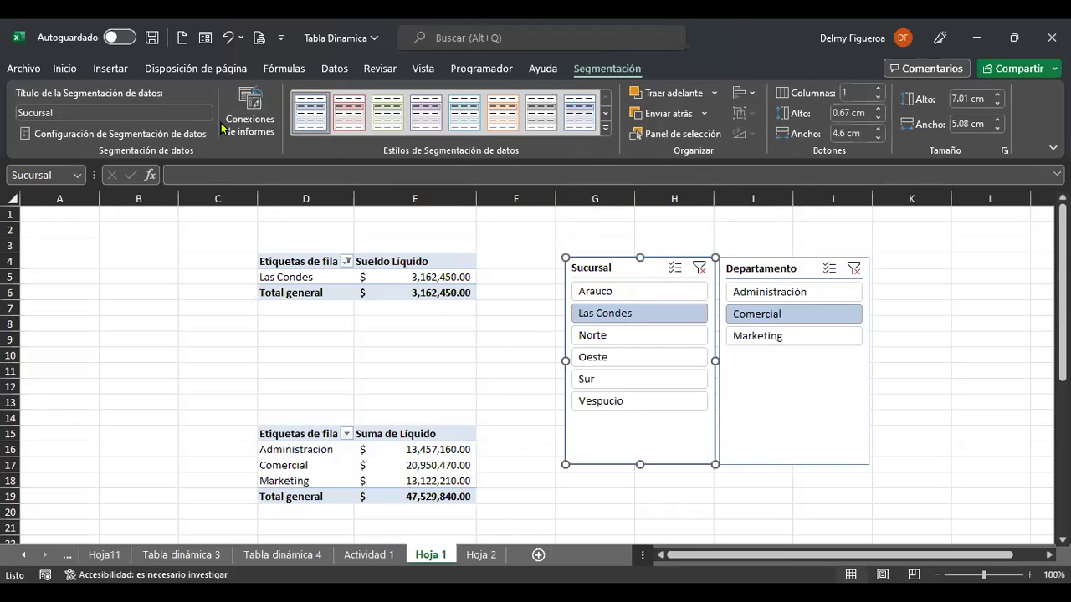
left_click(254, 134)
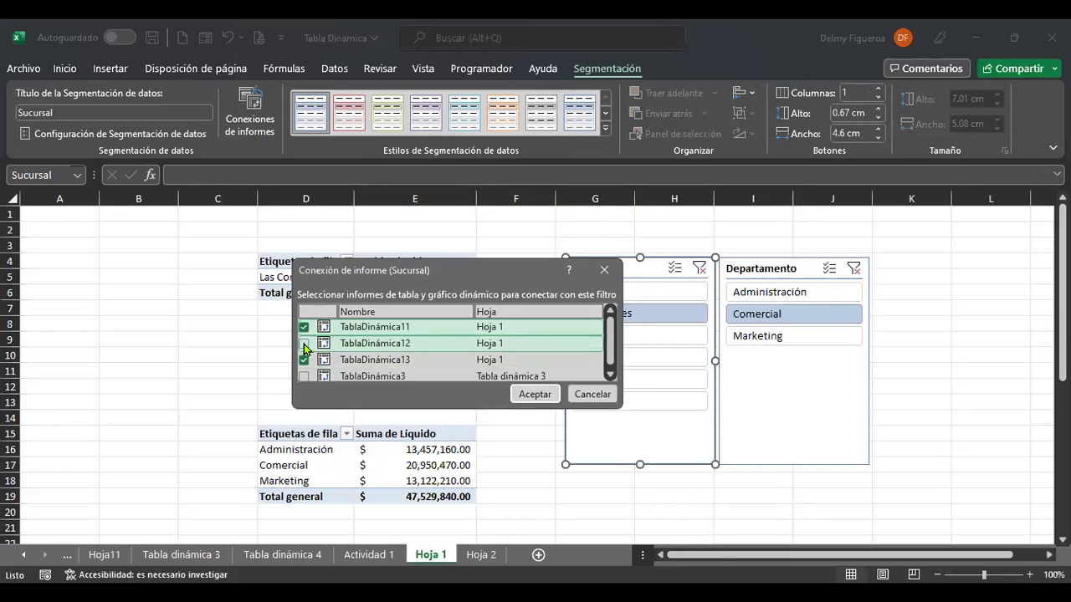
left_click(593, 394)
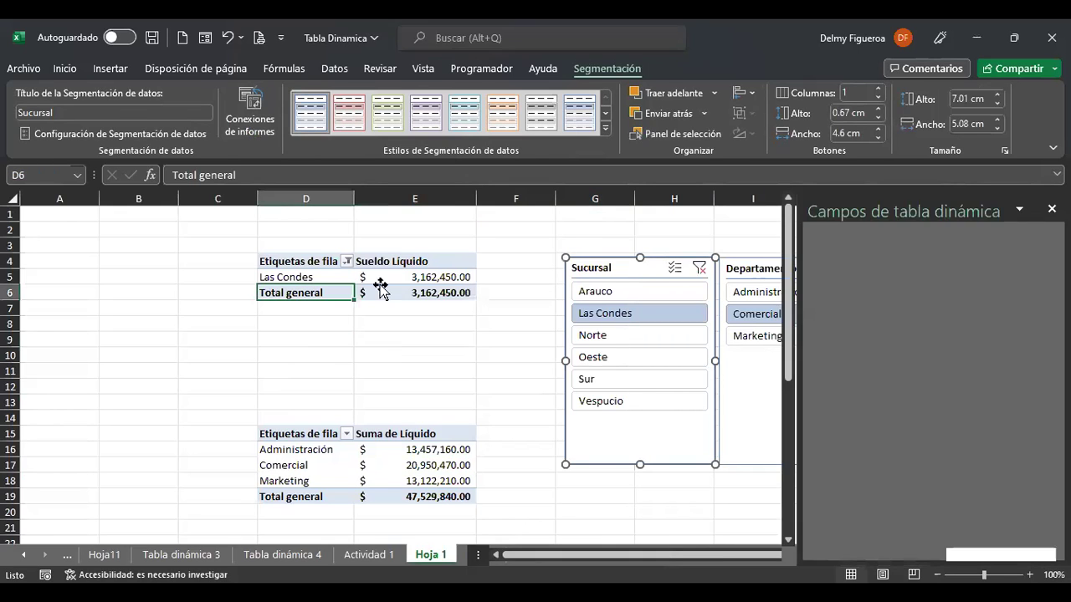
Look up the pivot table names of the tables at D4, D15 and D23.
left_click(628, 68)
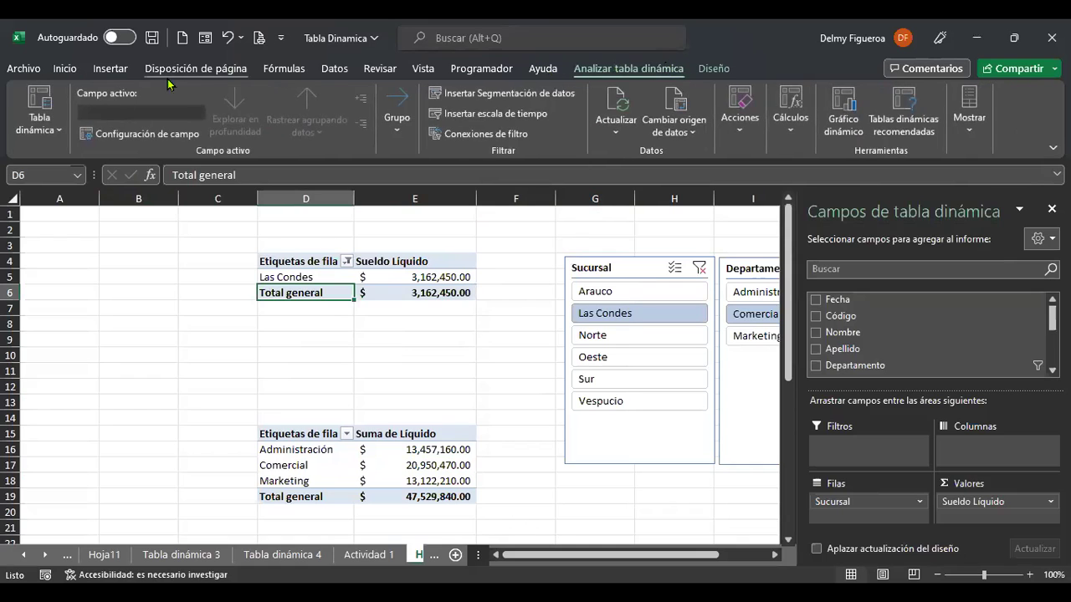
left_click(40, 105)
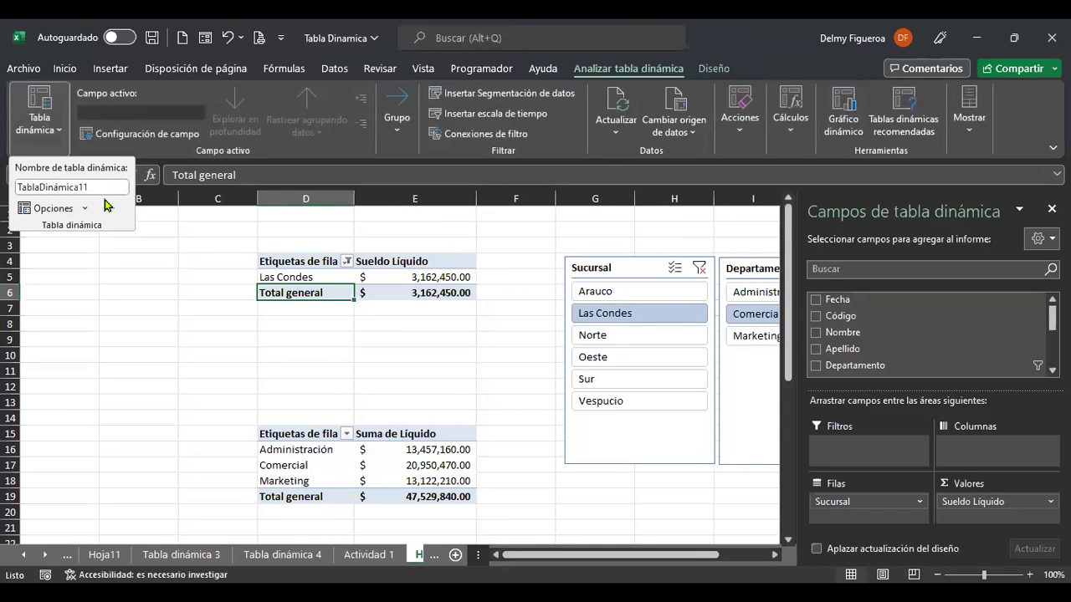
left_click(334, 445)
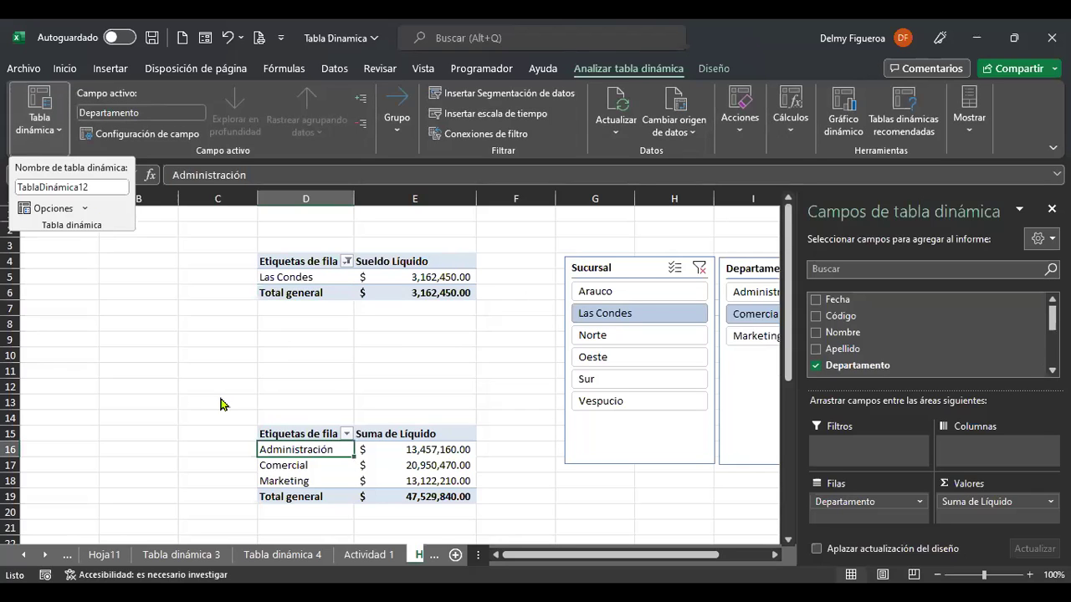
scroll(225, 398, "down", 3)
left_click(308, 433)
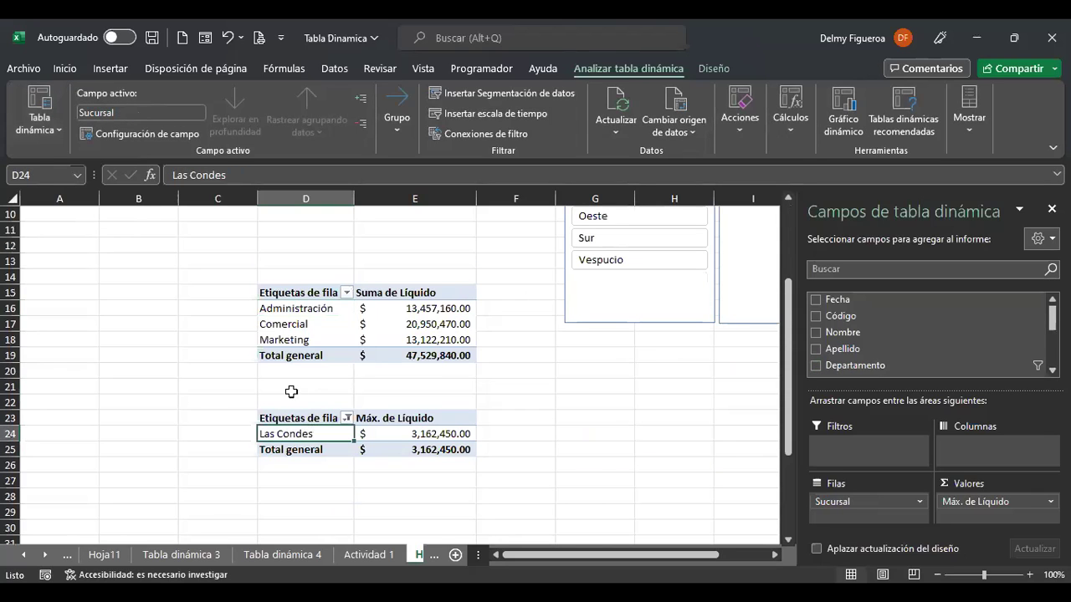
left_click(51, 107)
scroll(430, 456, "up", 3)
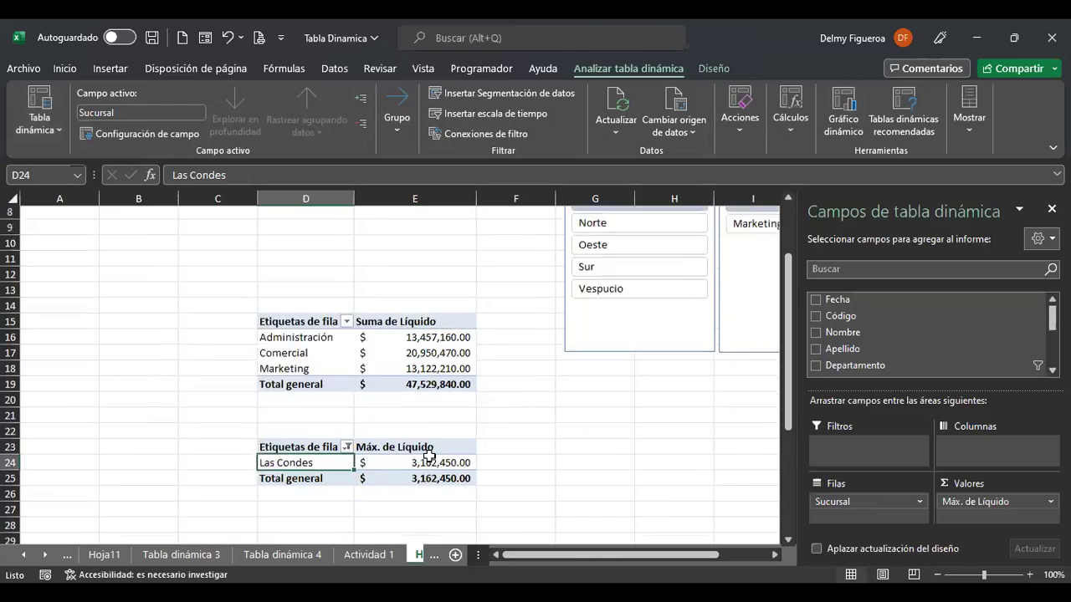
Add TablaDinámica12 on Hoja 1 to the Sucursal slicer's report connections.
left_click(629, 265)
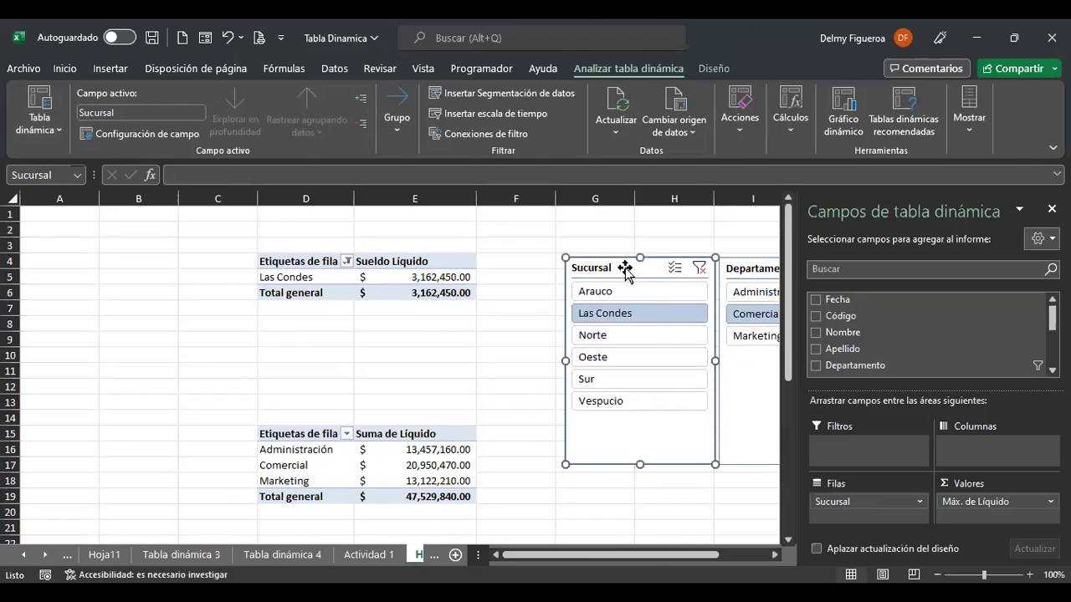
left_click(606, 70)
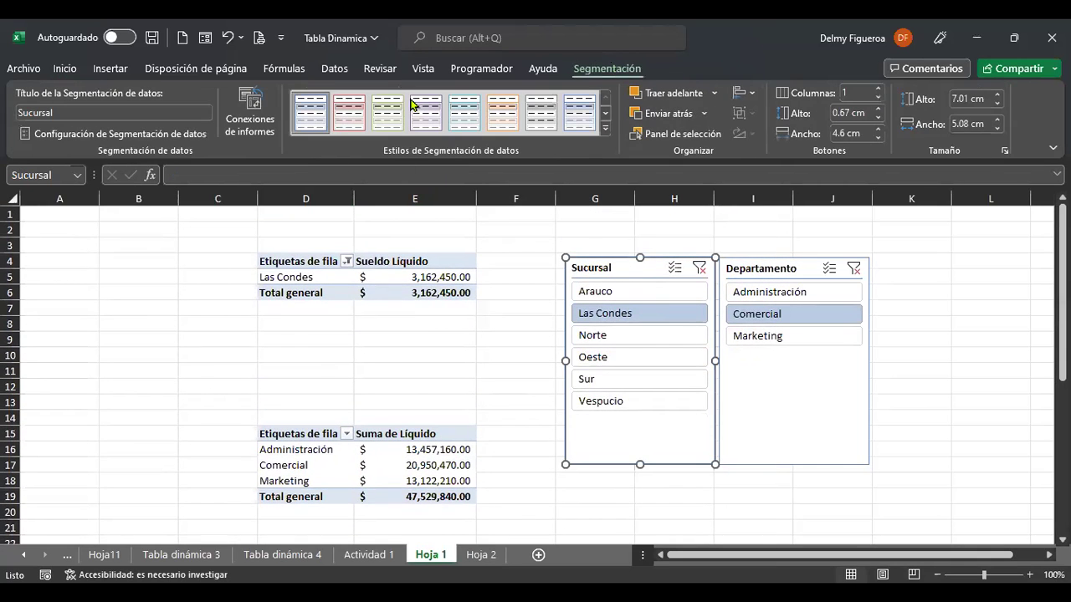
left_click(261, 127)
left_click(473, 345)
left_click(304, 344)
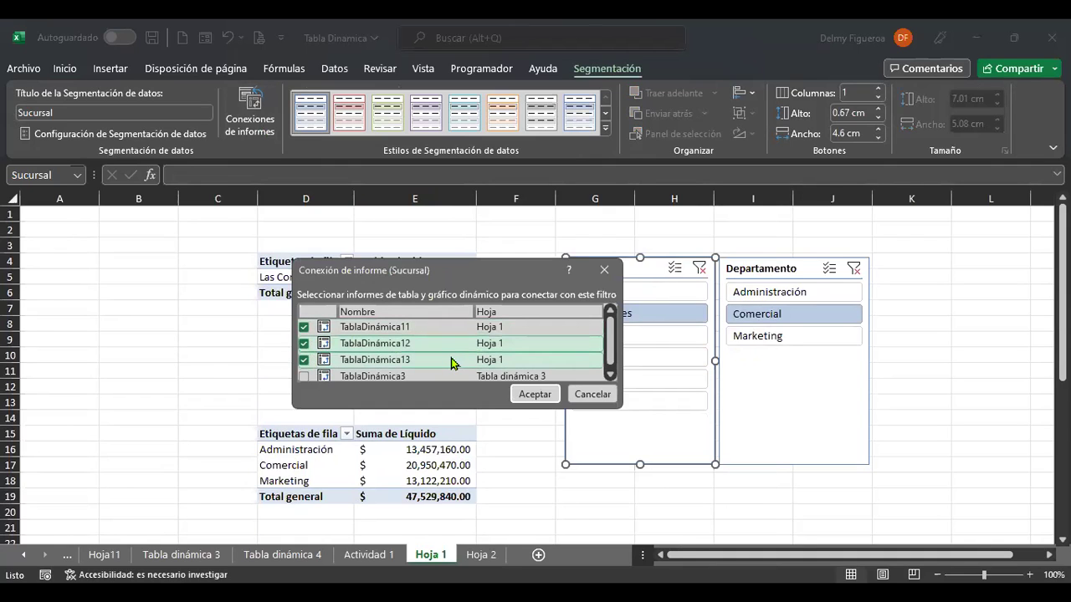
left_click(515, 394)
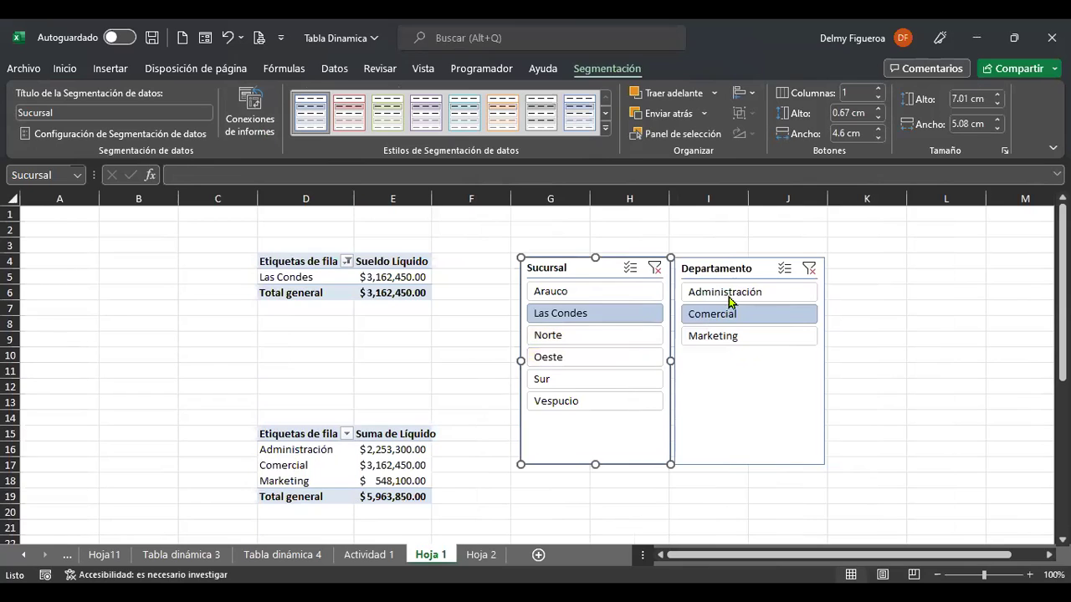
Add TablaDinámica12 on Hoja 1 to the Departamento slicer's report connections and check the three pivot tables.
left_click(741, 264)
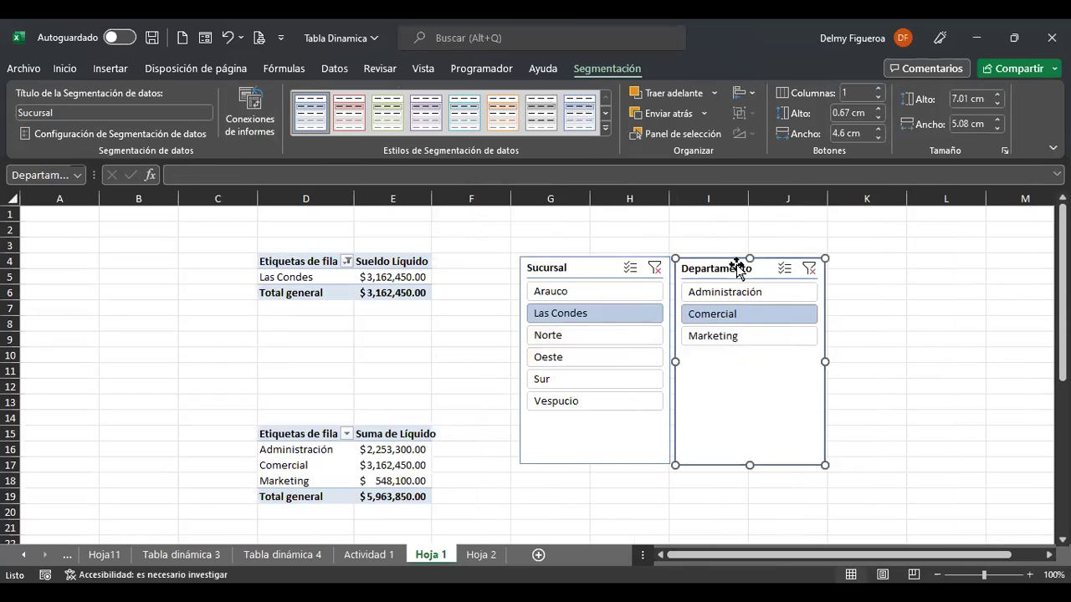
left_click(259, 120)
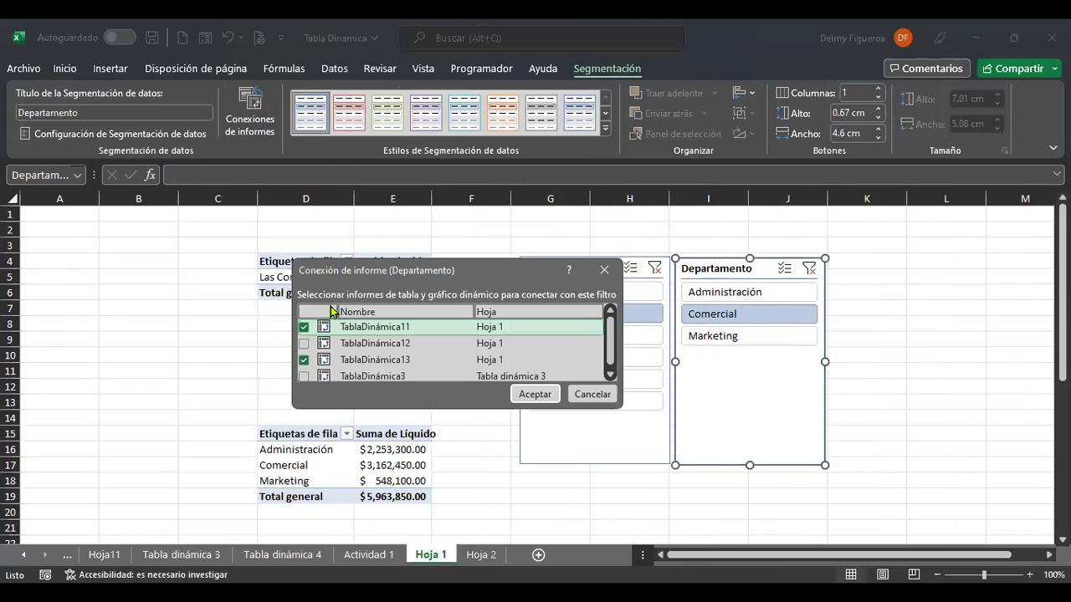
left_click(304, 343)
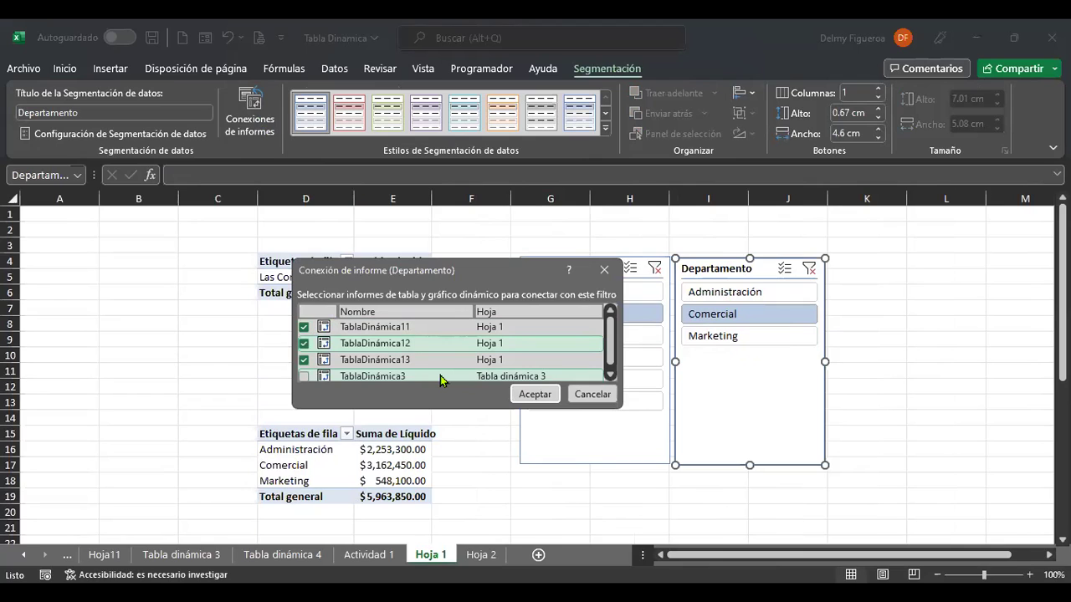
left_click(534, 395)
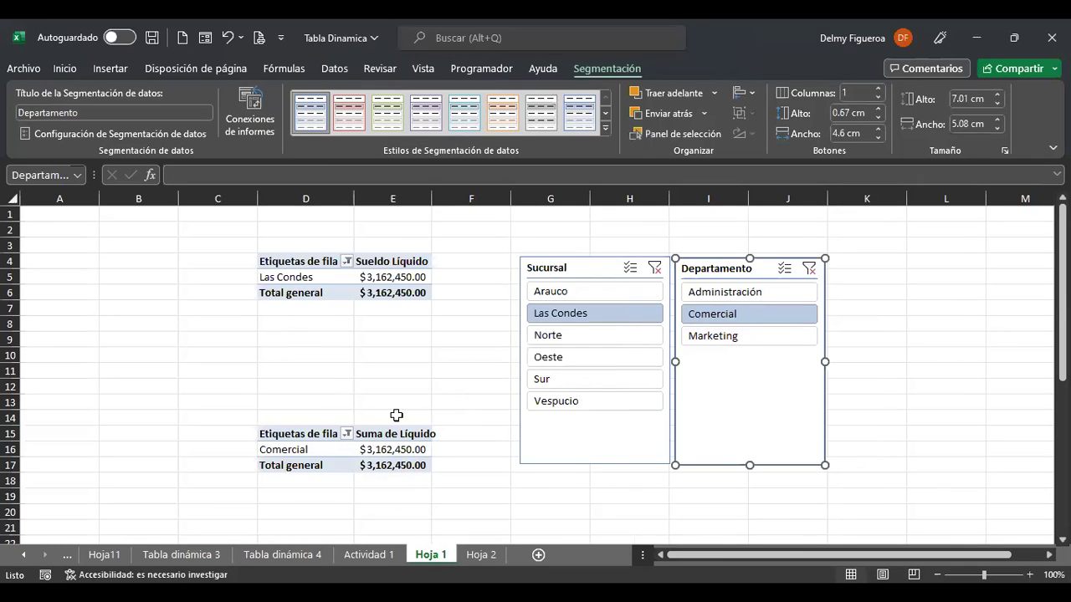
left_click(462, 490)
scroll(462, 470, "down", 5)
scroll(461, 470, "up", 5)
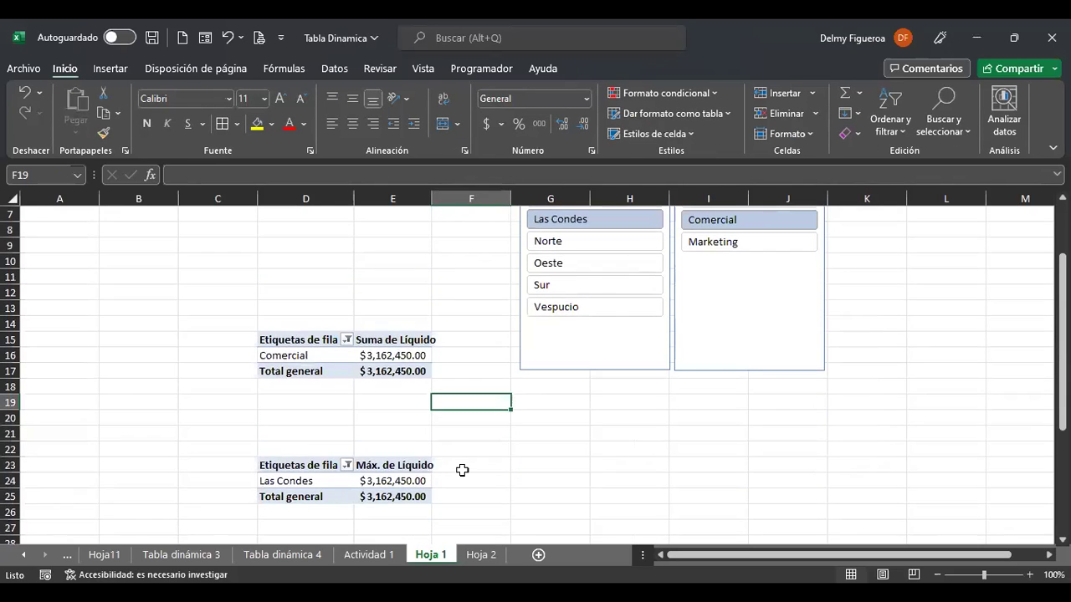
scroll(461, 470, "down", 1)
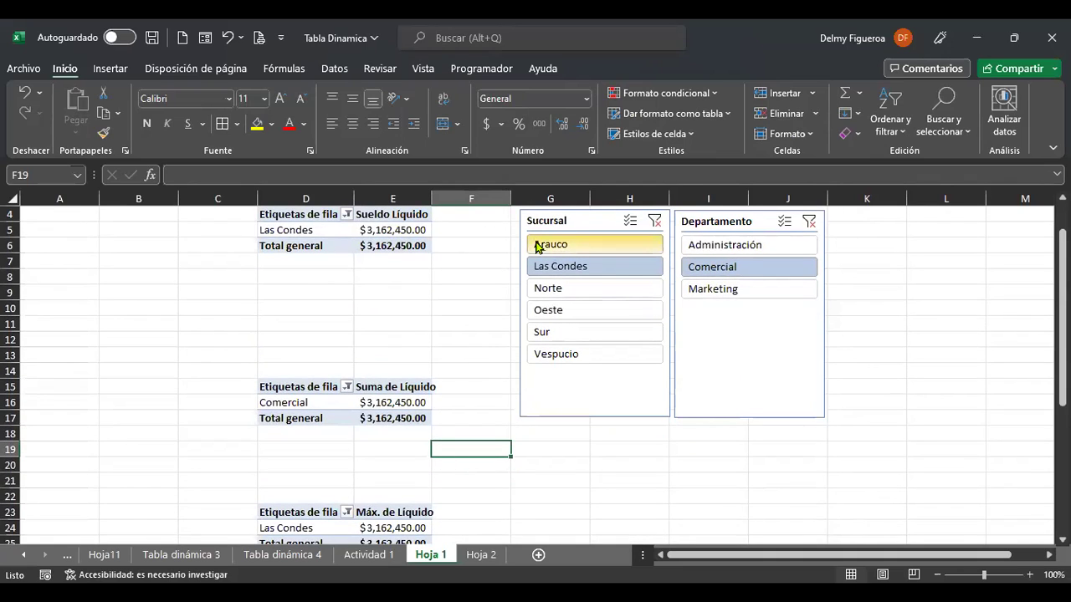
Filter the pivot tables to branches Norte and Sur and departments Marketing and Comercial, using multiple selection in both slicers.
left_click(558, 294)
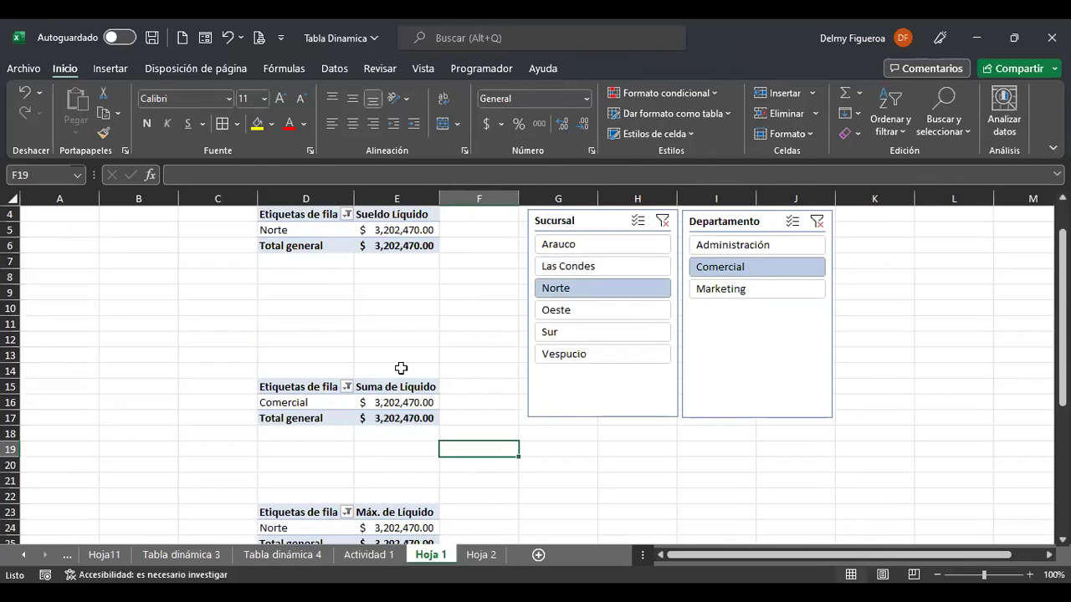
left_click(744, 290)
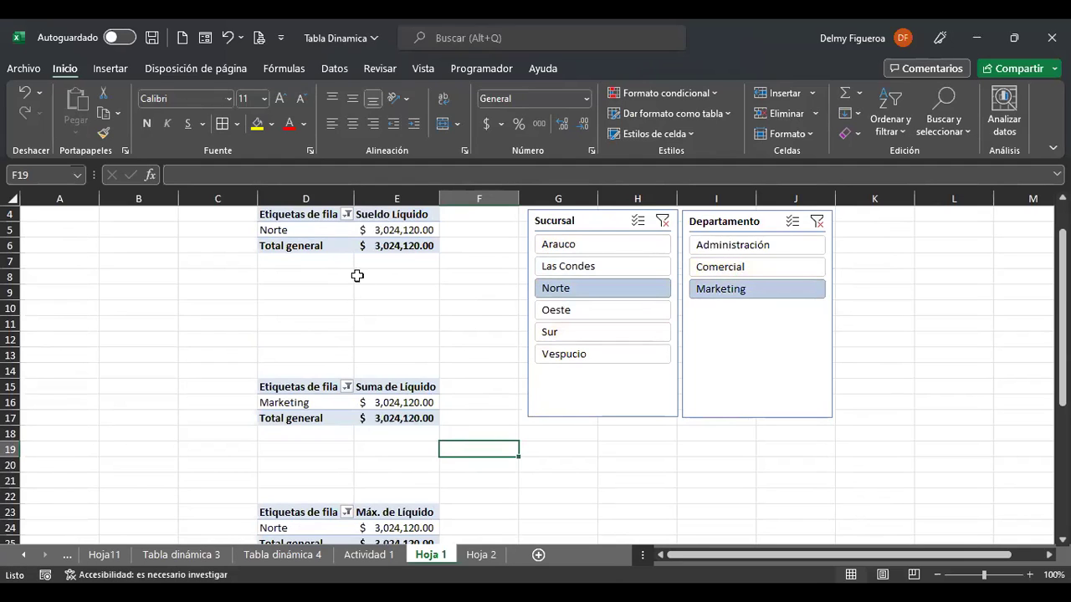
left_click(638, 222)
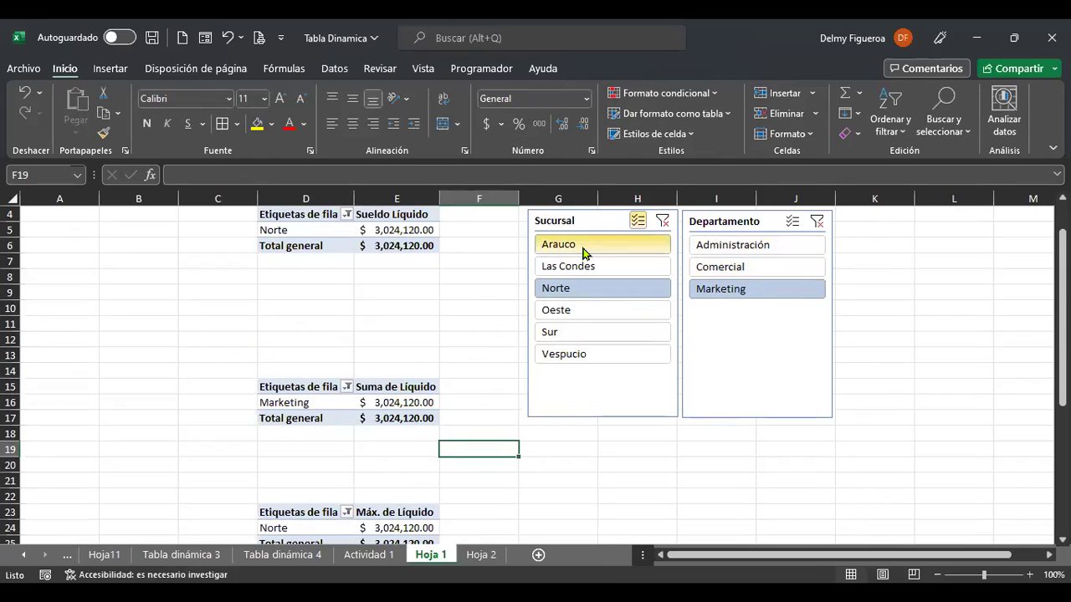
left_click(576, 335)
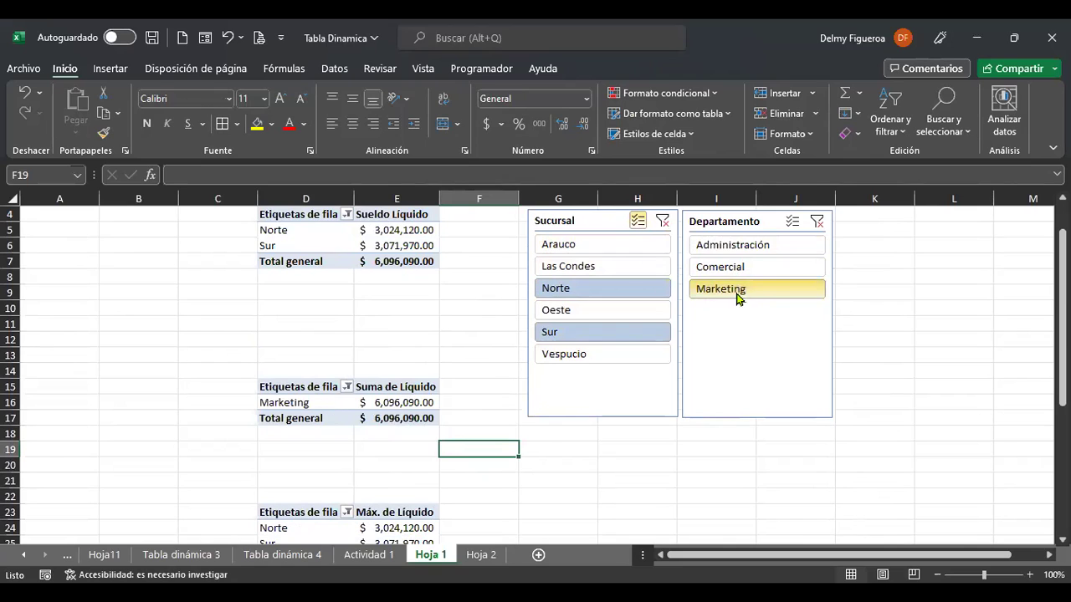
left_click(791, 223)
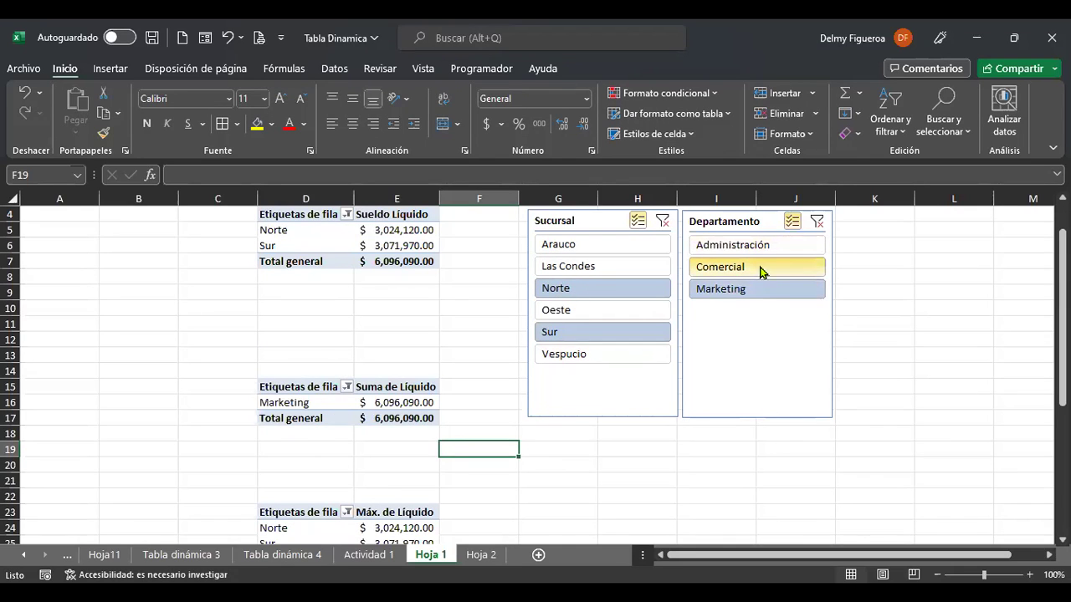
left_click(747, 270)
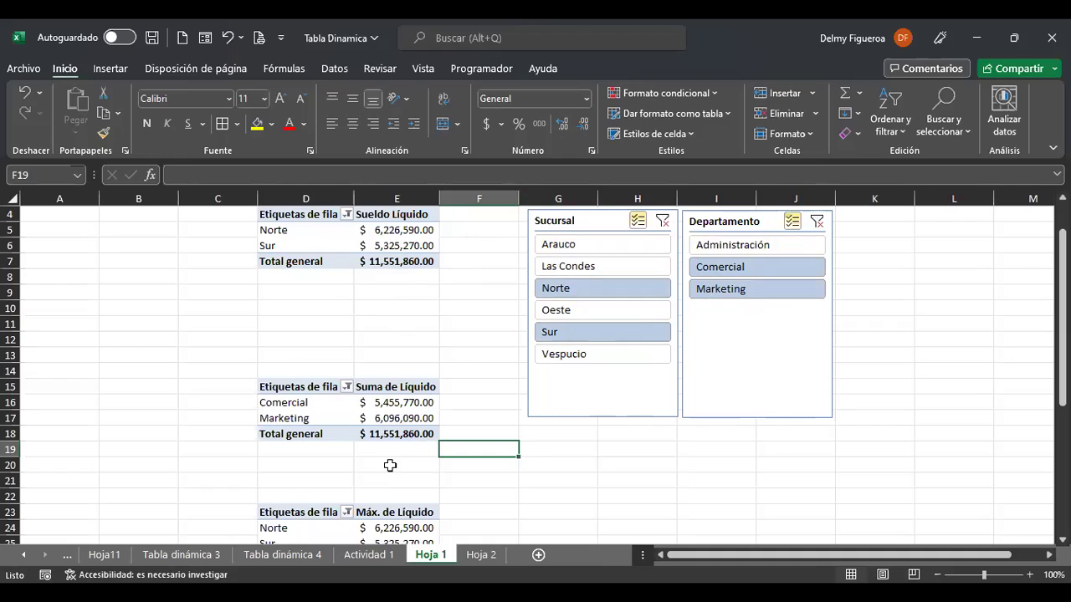
mouse_move(413, 239)
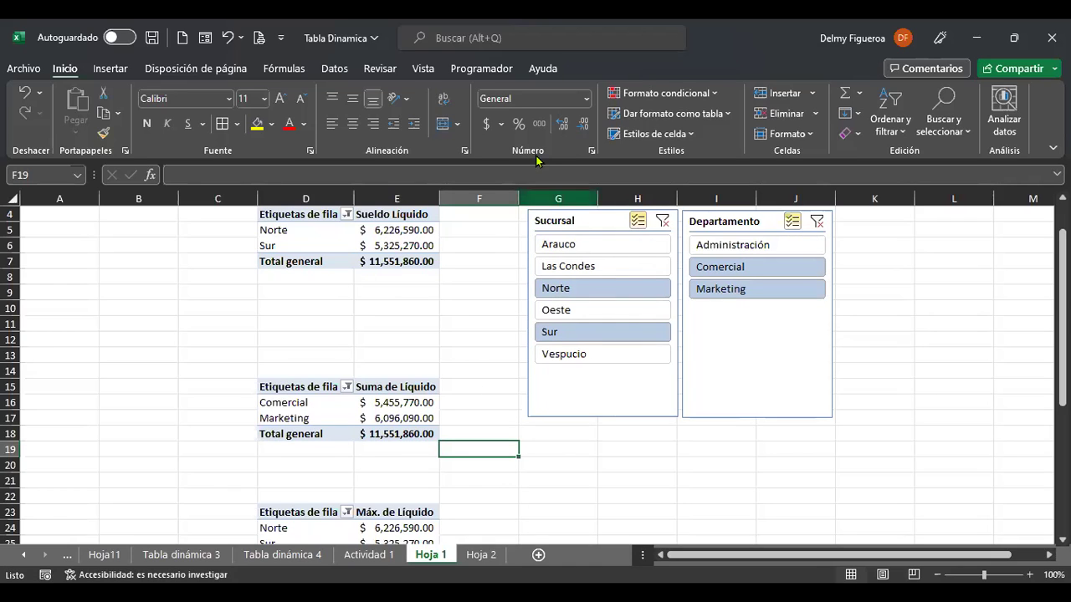
Review which pivot tables on Hoja 1 are connected to the Sucursal slicer, leaving its report connections unchanged.
left_click(585, 222)
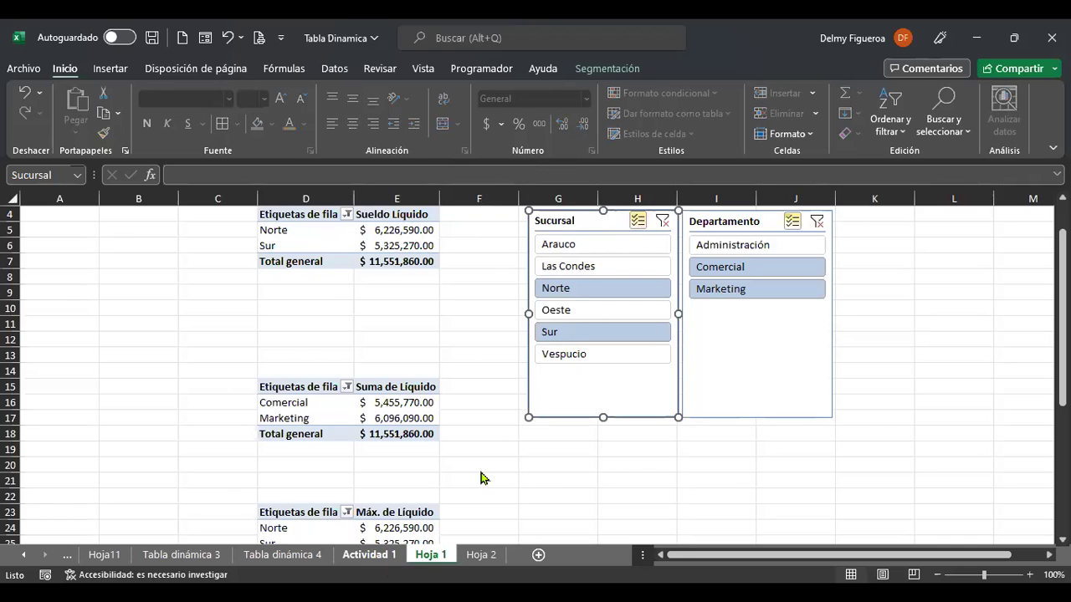
left_click(632, 68)
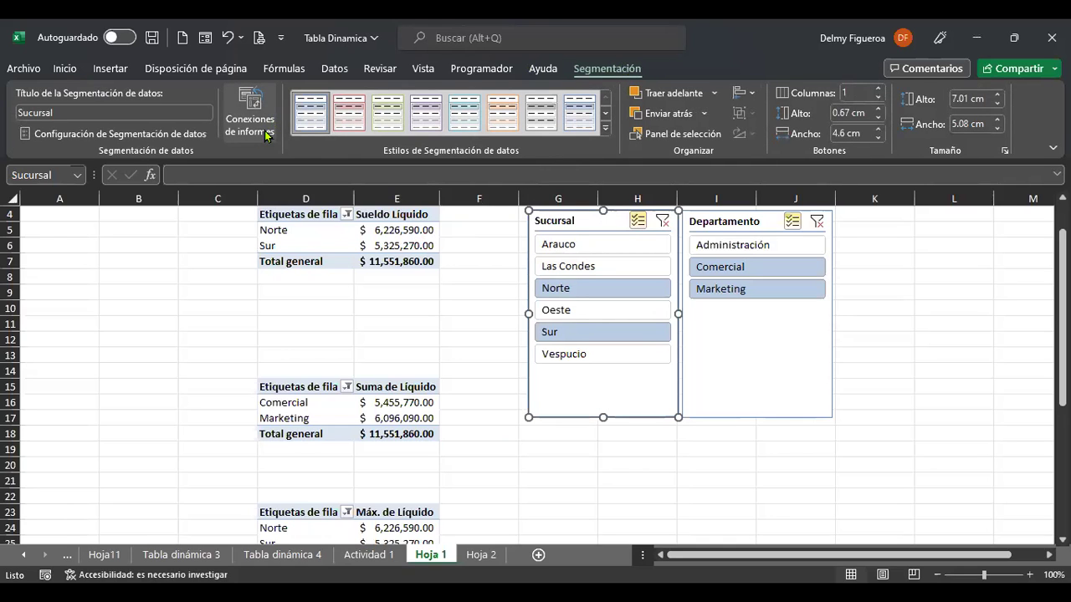
left_click(266, 134)
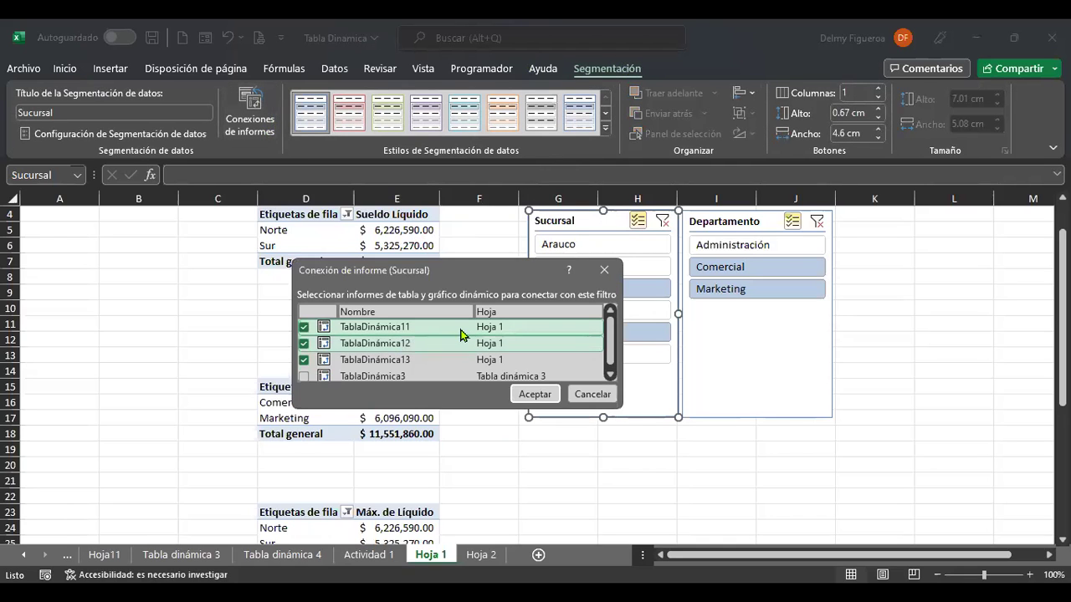
left_click(592, 394)
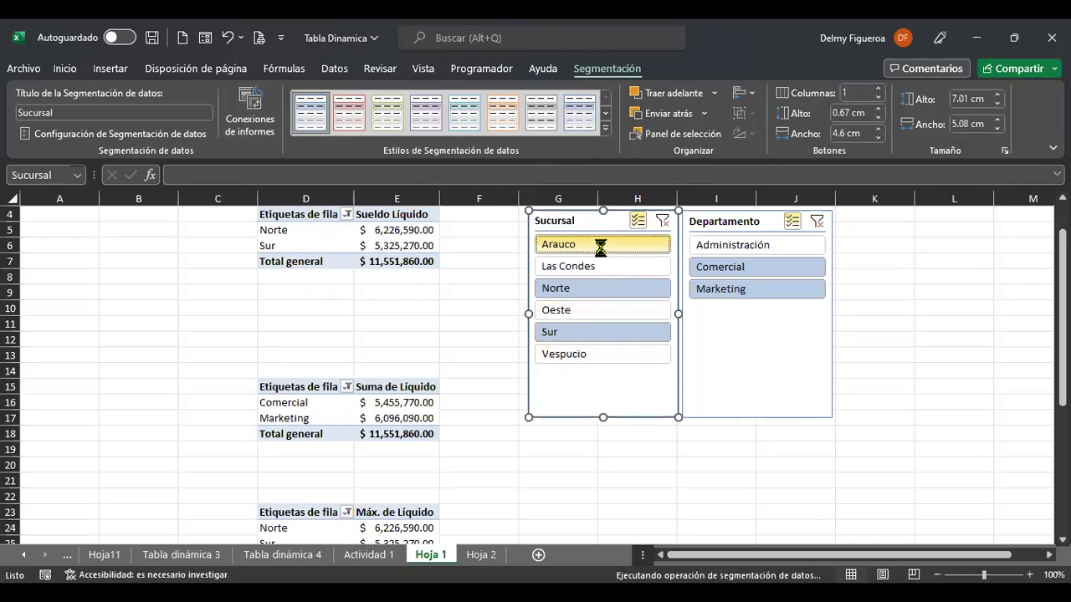
Add Arauco, Las Condes, Vespucio and Oeste to the Sucursal selection and Administración to the Departamento selection, and check the three pivot tables.
left_click(576, 266)
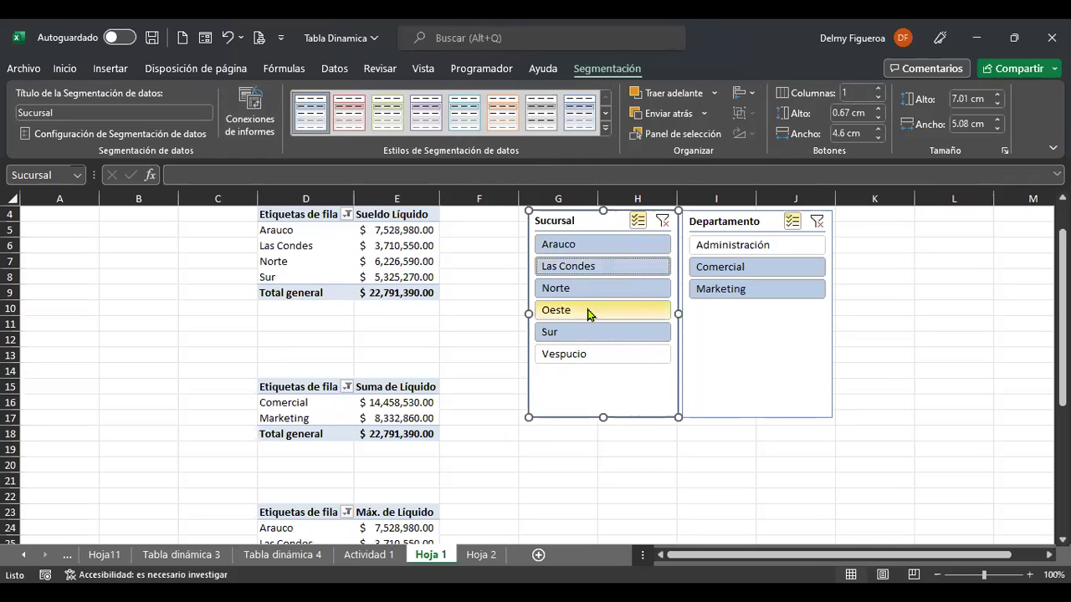
left_click(579, 355)
left_click(590, 309)
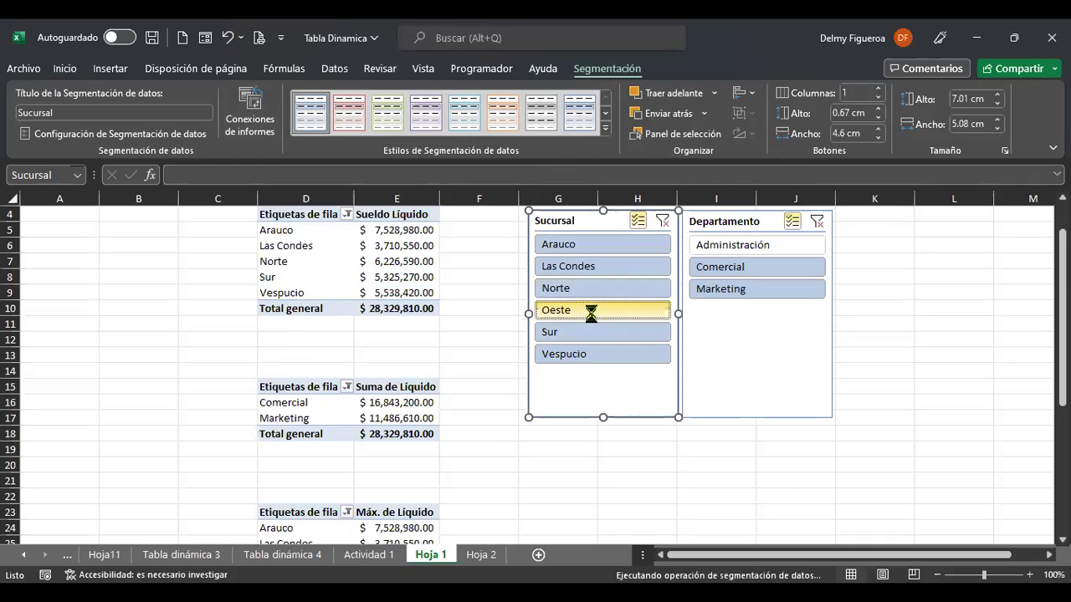
left_click(776, 245)
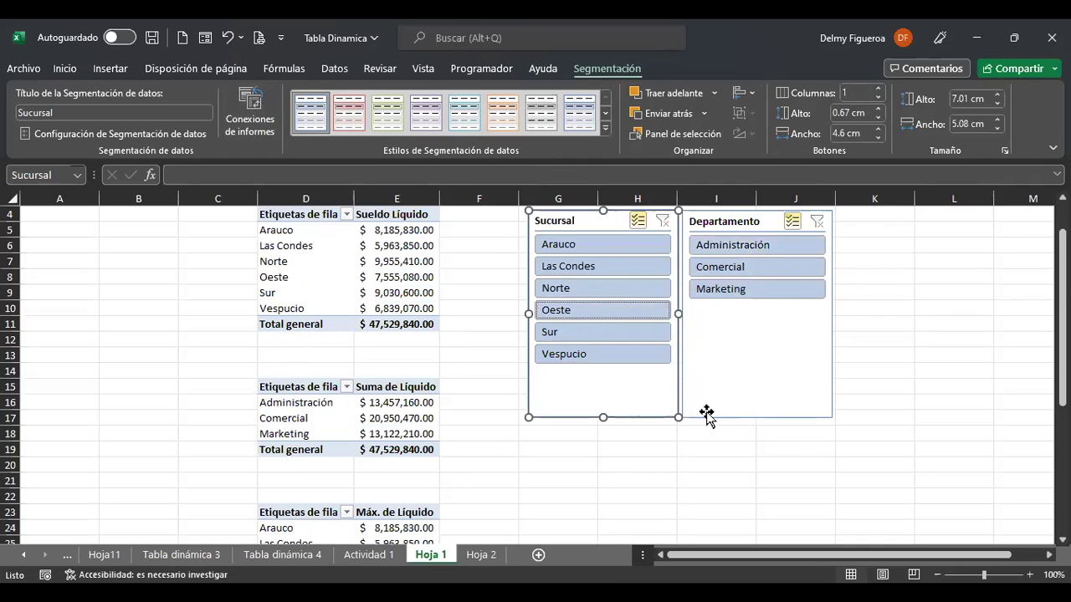
left_click(406, 476)
scroll(401, 476, "down", 4)
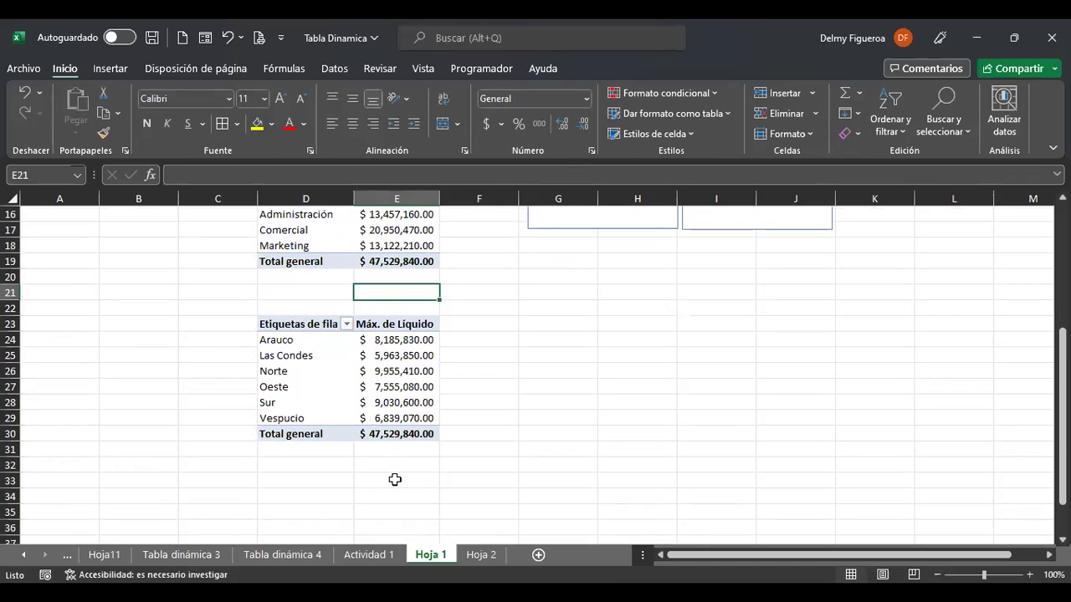
scroll(394, 479, "up", 5)
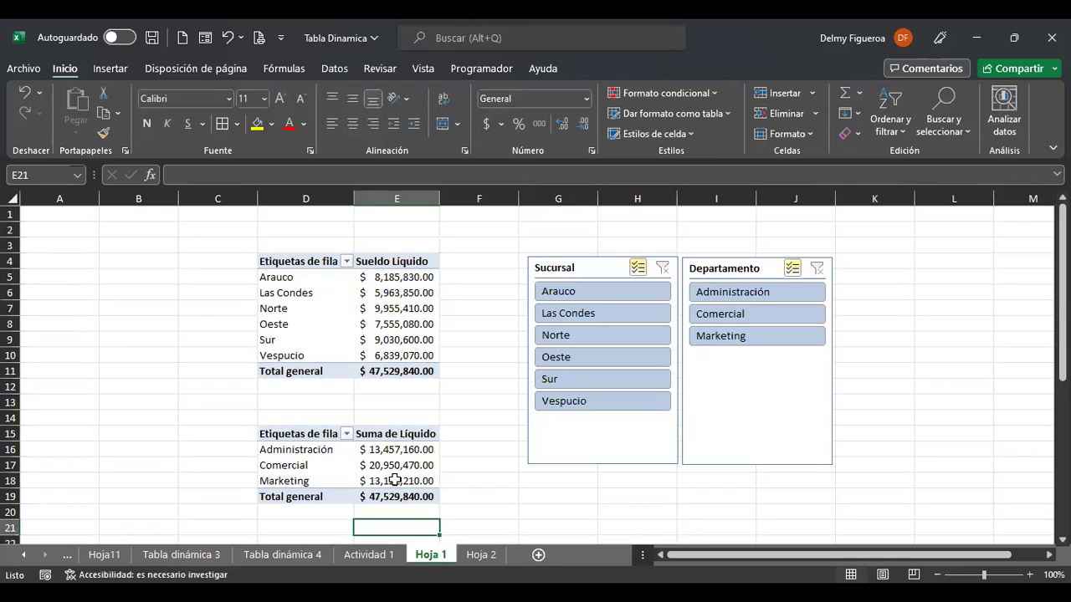
mouse_move(395, 480)
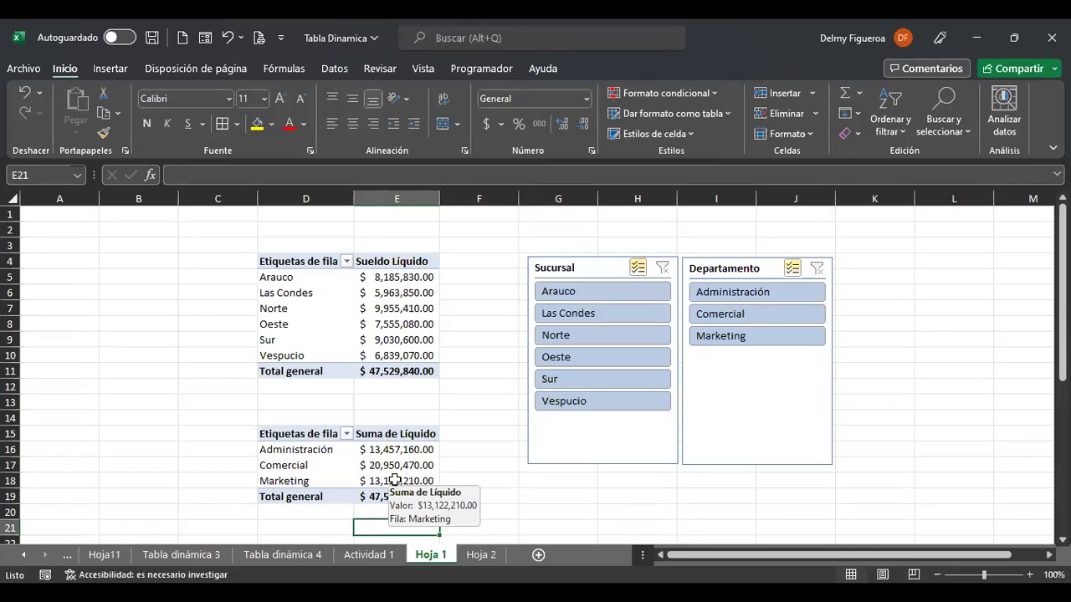
left_click(466, 402)
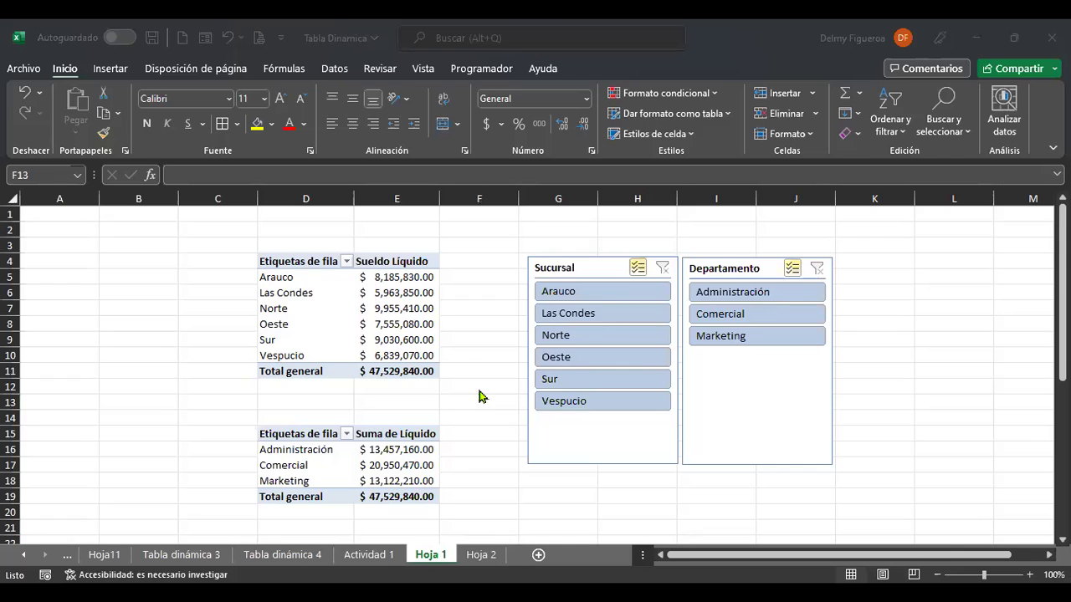
left_click(481, 397)
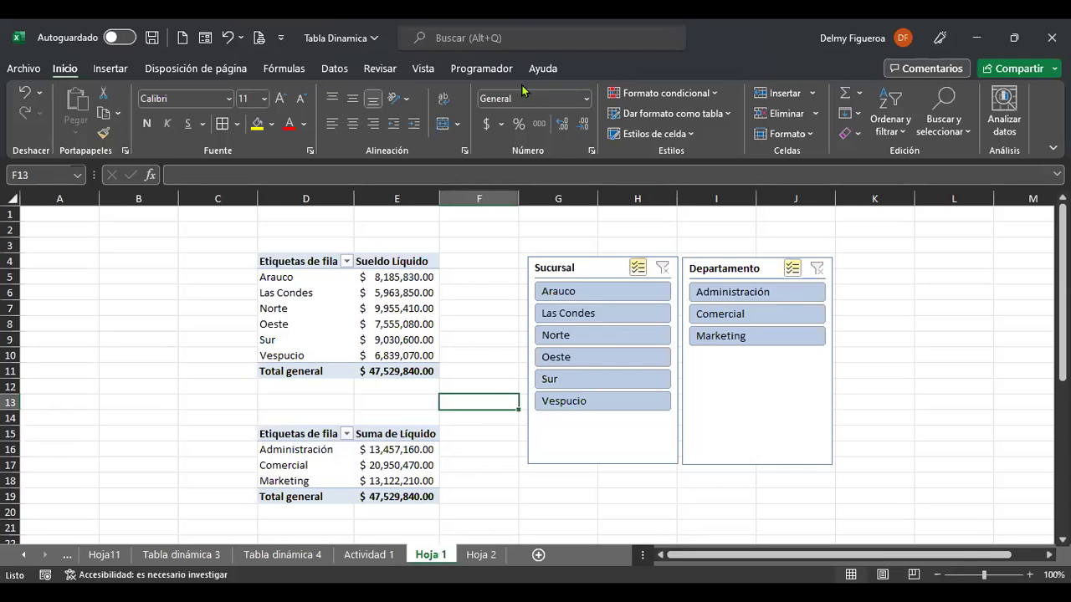
key("ctrl+Page_Up")
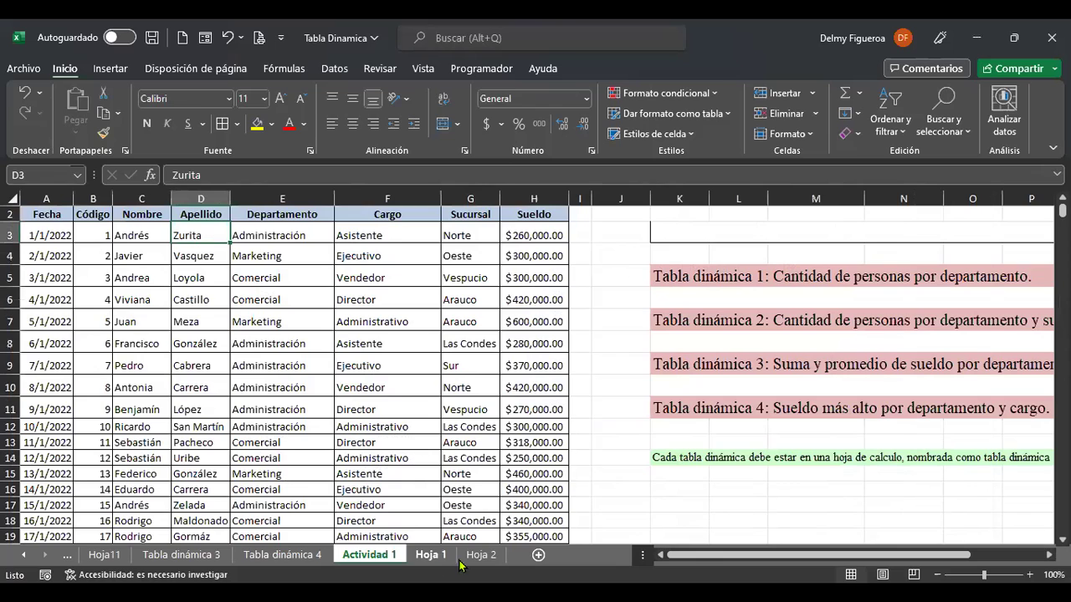
left_click(462, 559)
key("ctrl+Page_Up")
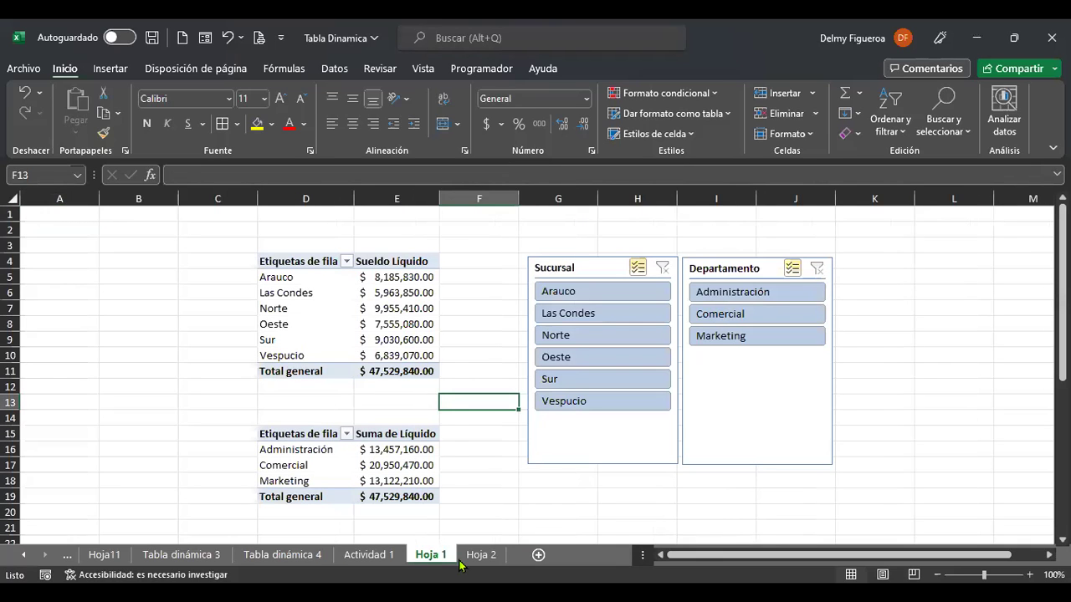
Review the workbook's sheets in order from Tabla dinámica 1 through Hoja 2, and return to Hoja 1.
left_click(22, 556)
left_click(22, 556)
left_click(20, 557)
left_click(20, 557)
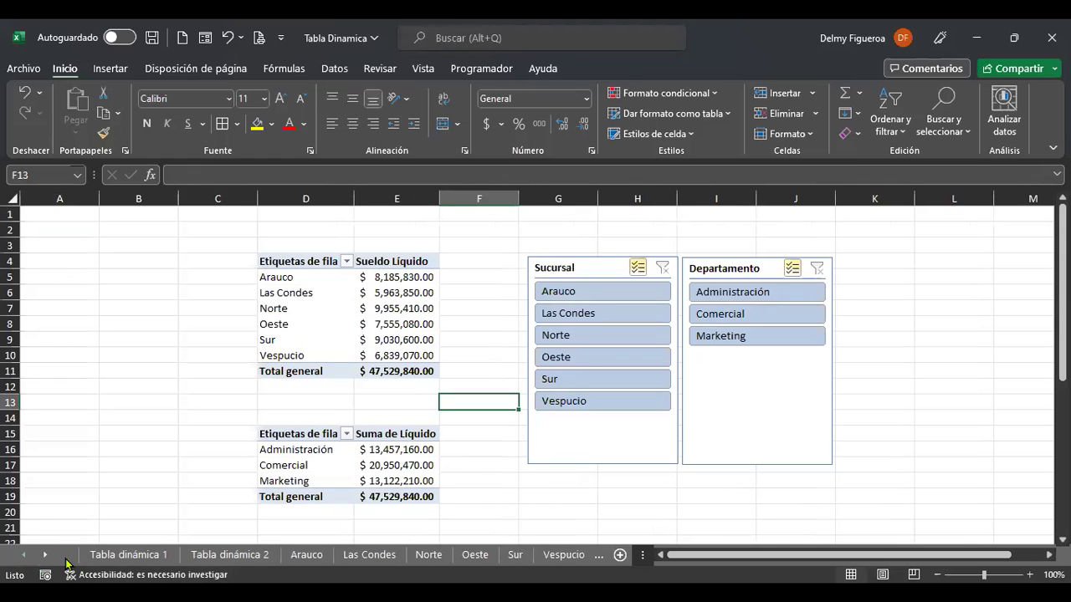
left_click(128, 555)
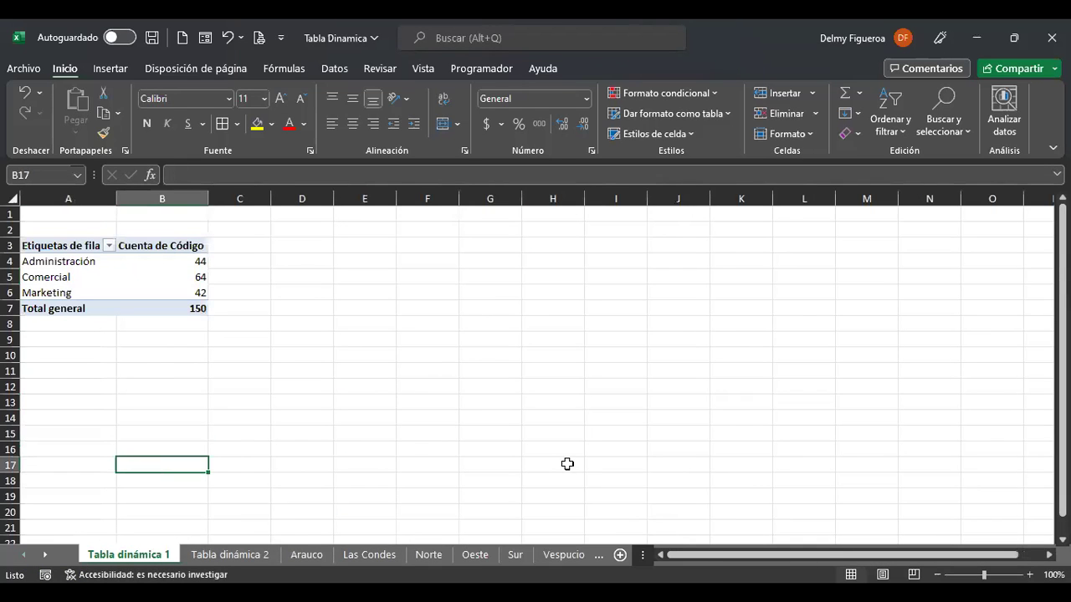
key("ctrl+Page_Down")
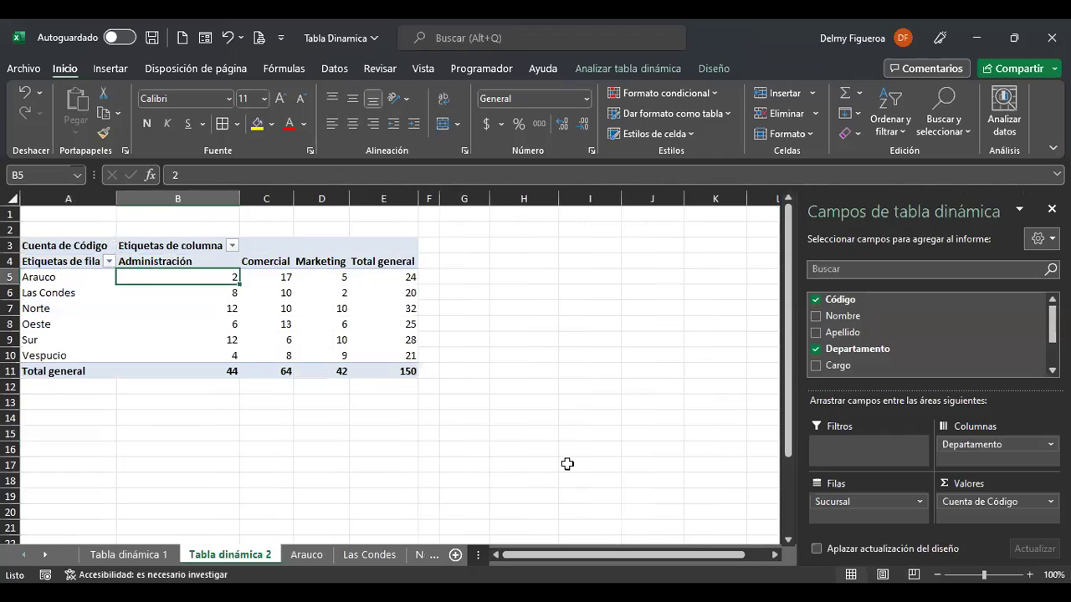
key("ctrl+Page_Down")
key("ctrl+Page_Down")
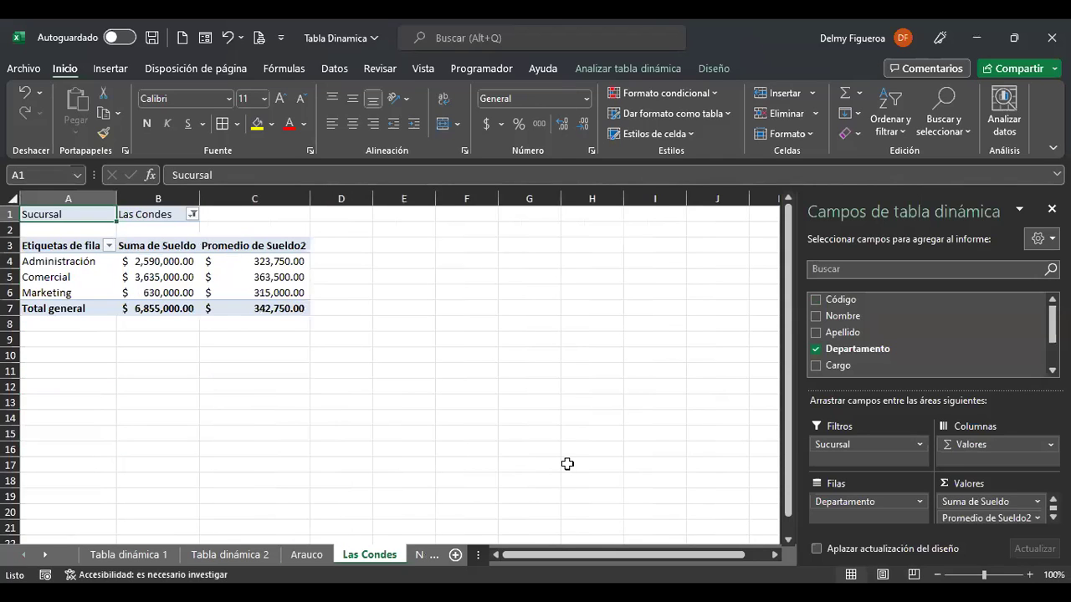
key("ctrl+Page_Down")
key("ctrl+Page_Down")
key("ctrl+Page_Down")
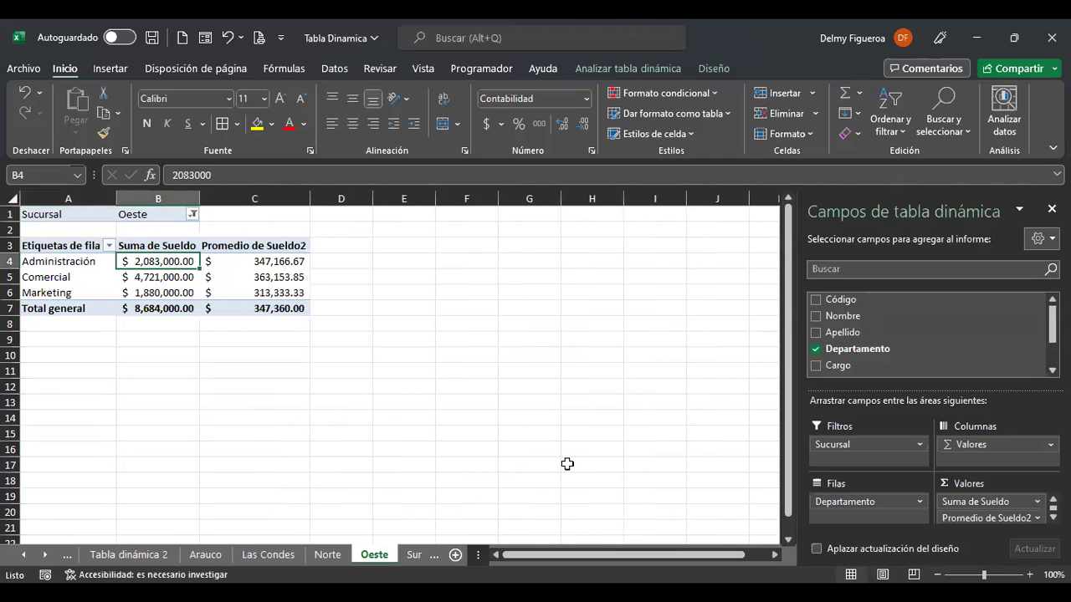
key("ctrl+Page_Down")
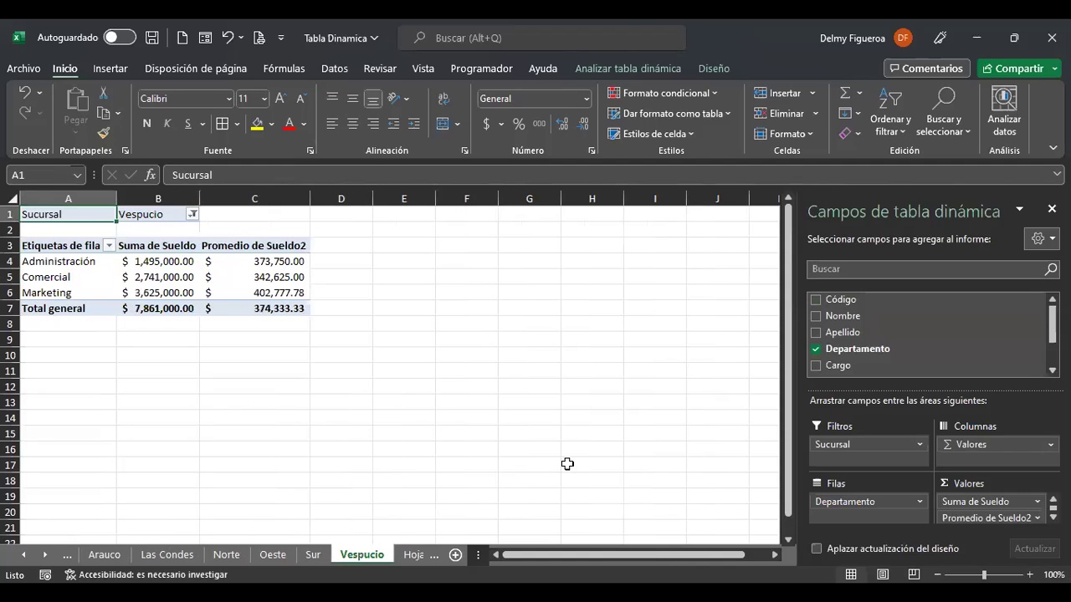
key("ctrl+Page_Down")
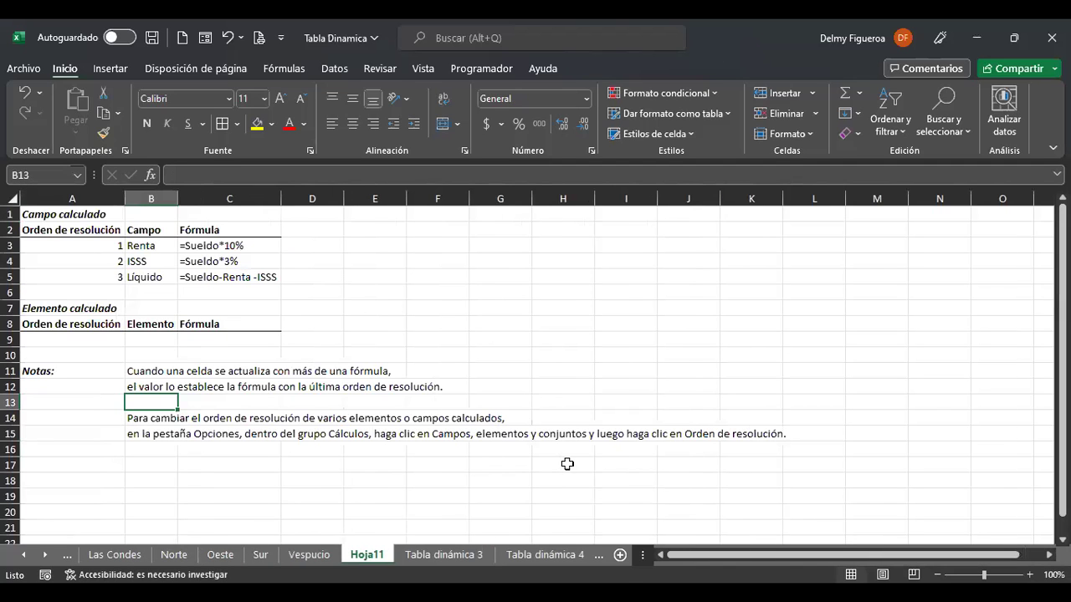
key("ctrl+Page_Down")
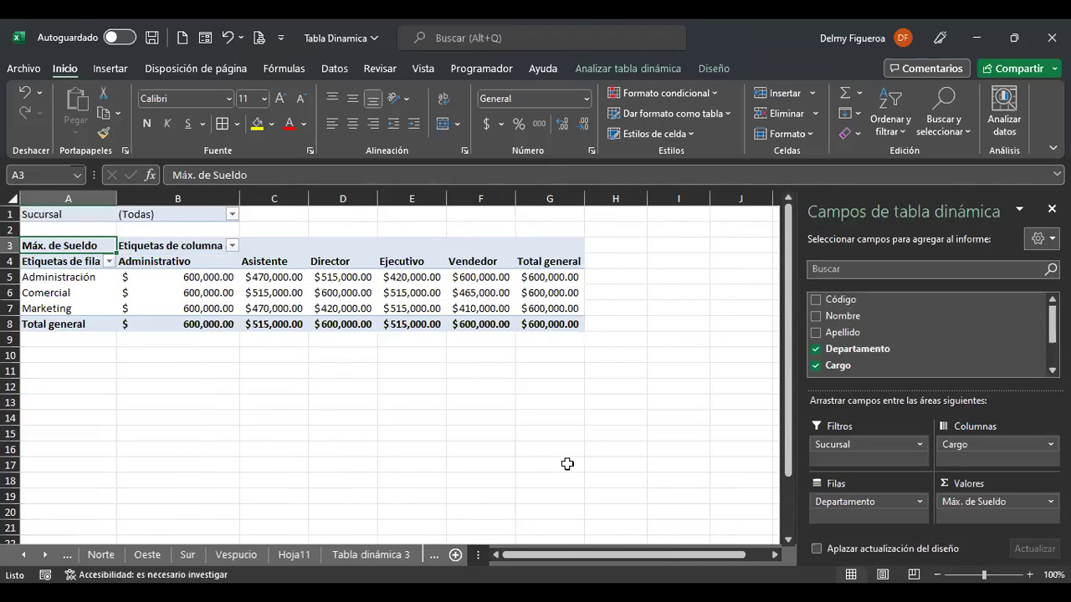
key("ctrl+Page_Down")
key("ctrl+Page_Down")
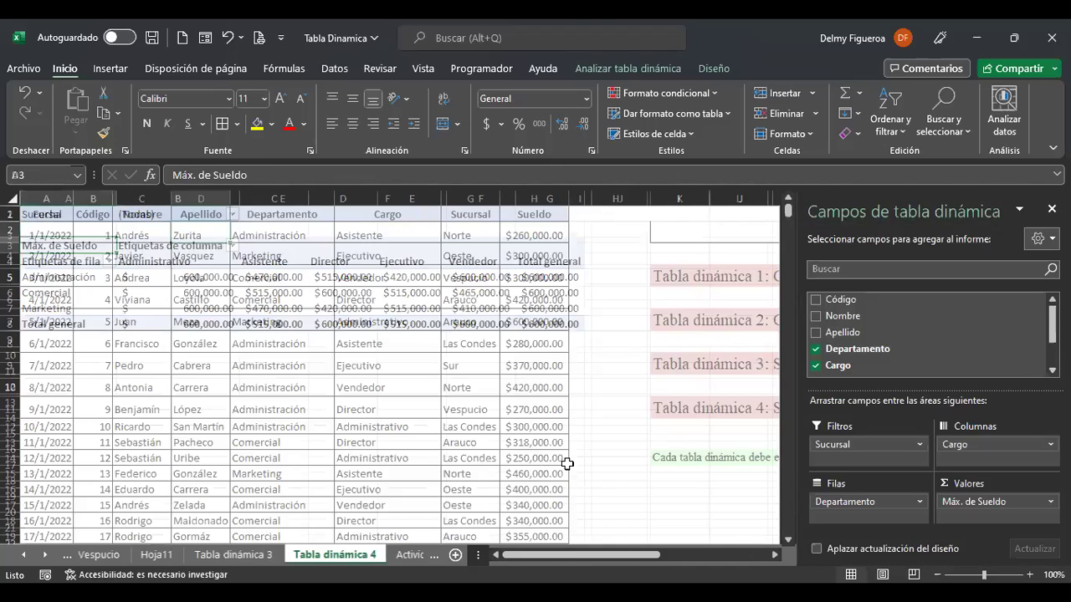
key("ctrl+Page_Down")
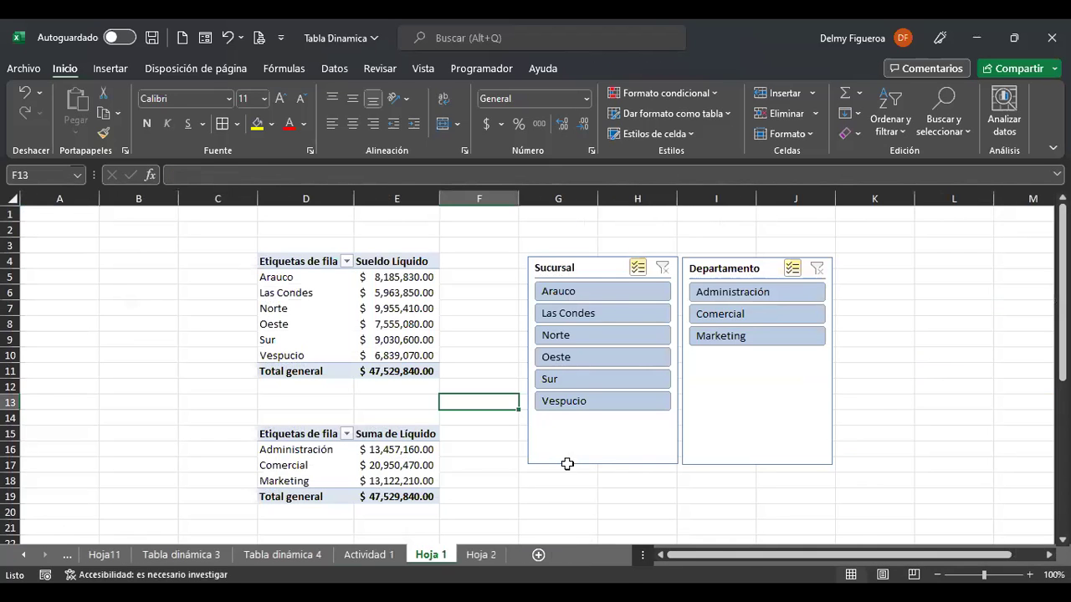
key("ctrl+Page_Down")
key("ctrl+Page_Up")
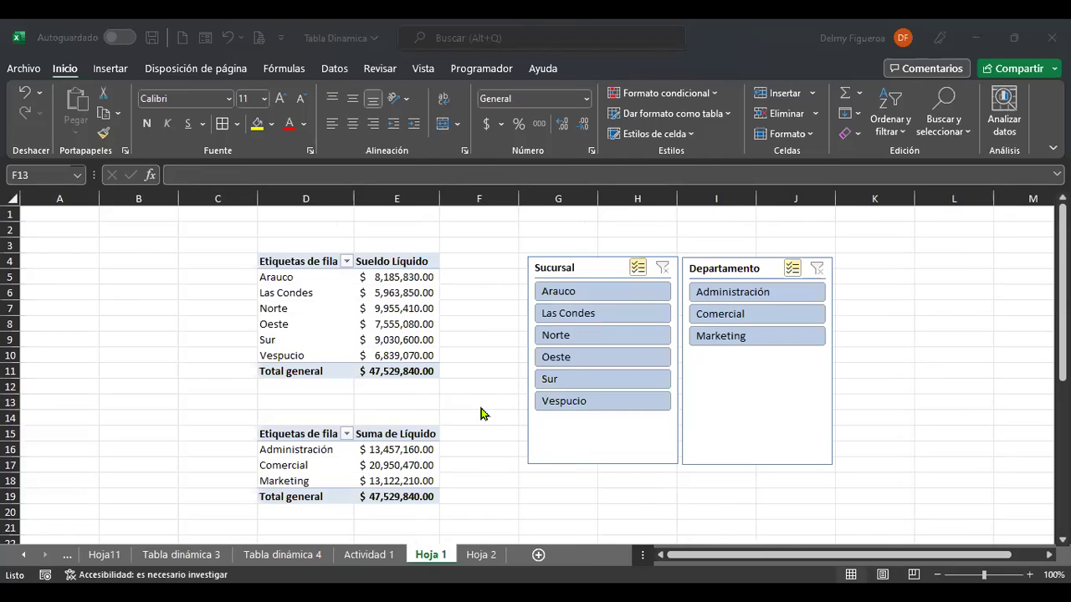
left_click(497, 232)
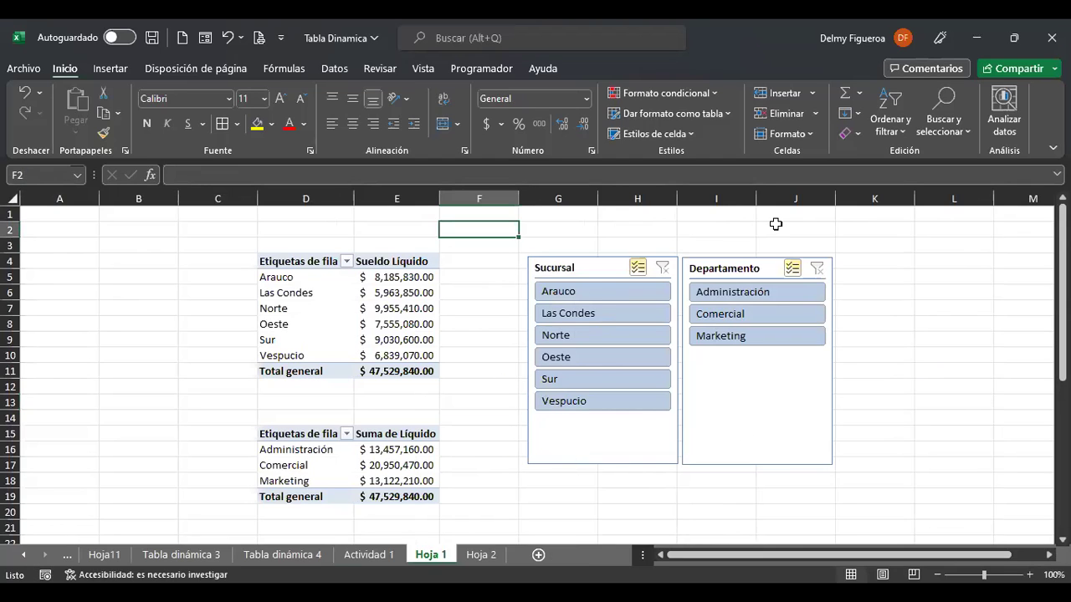
key("ctrl+Home")
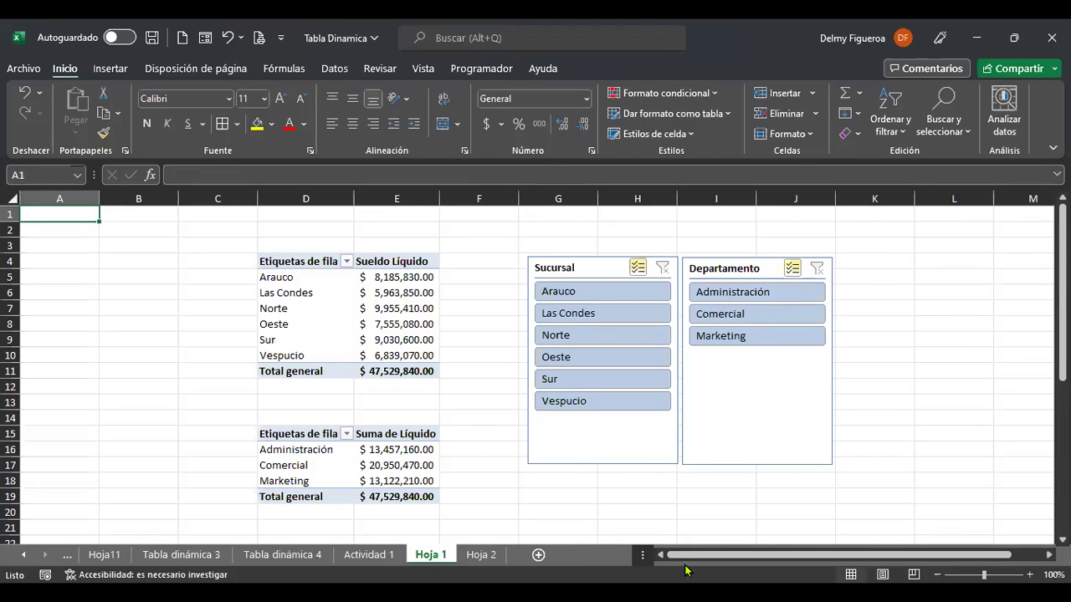
left_click(498, 231)
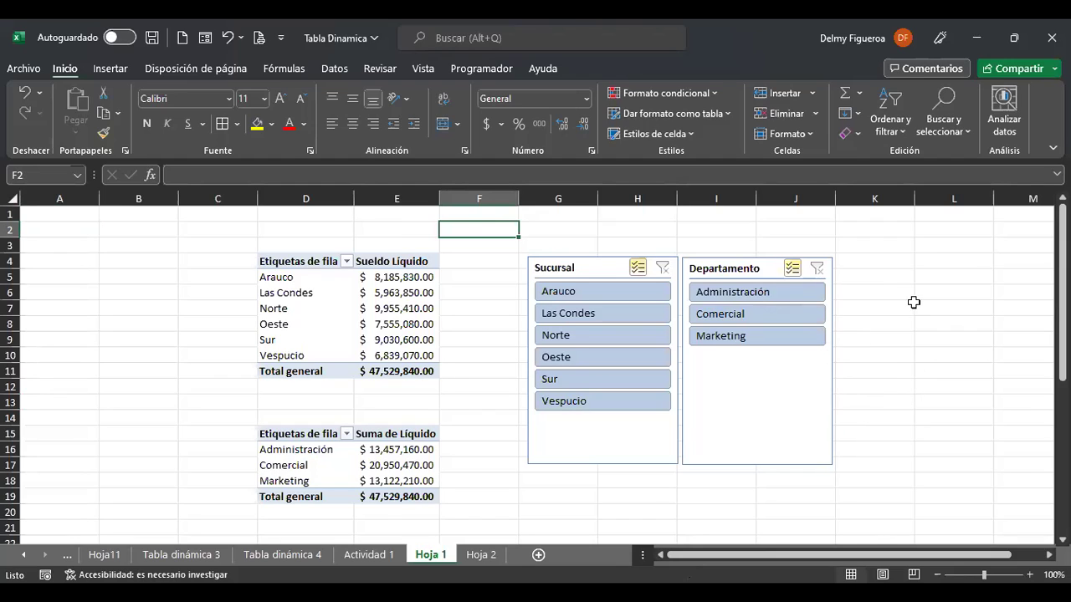
left_click(928, 230)
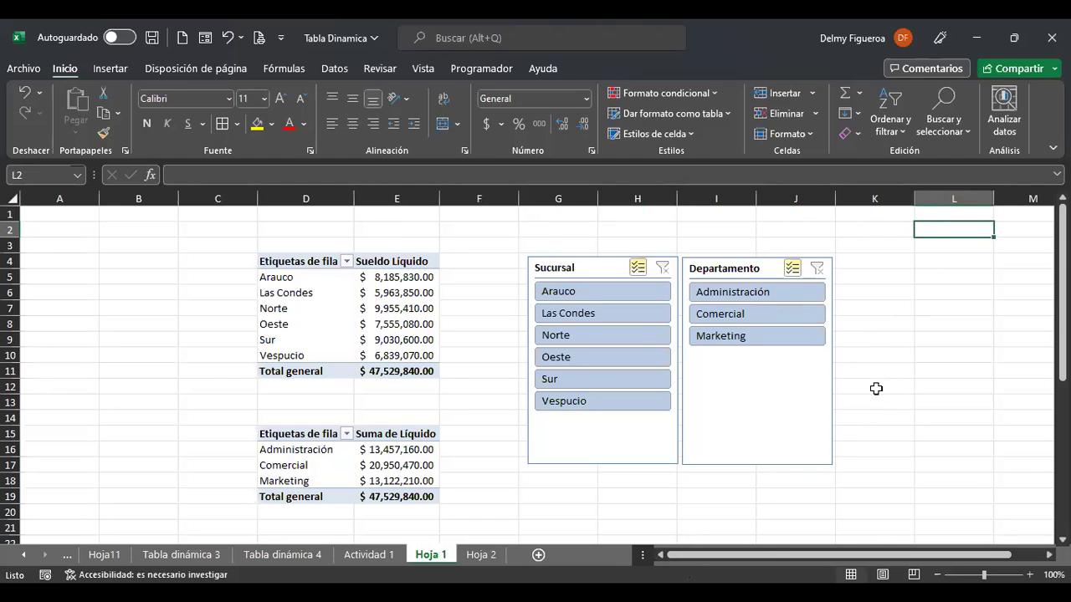